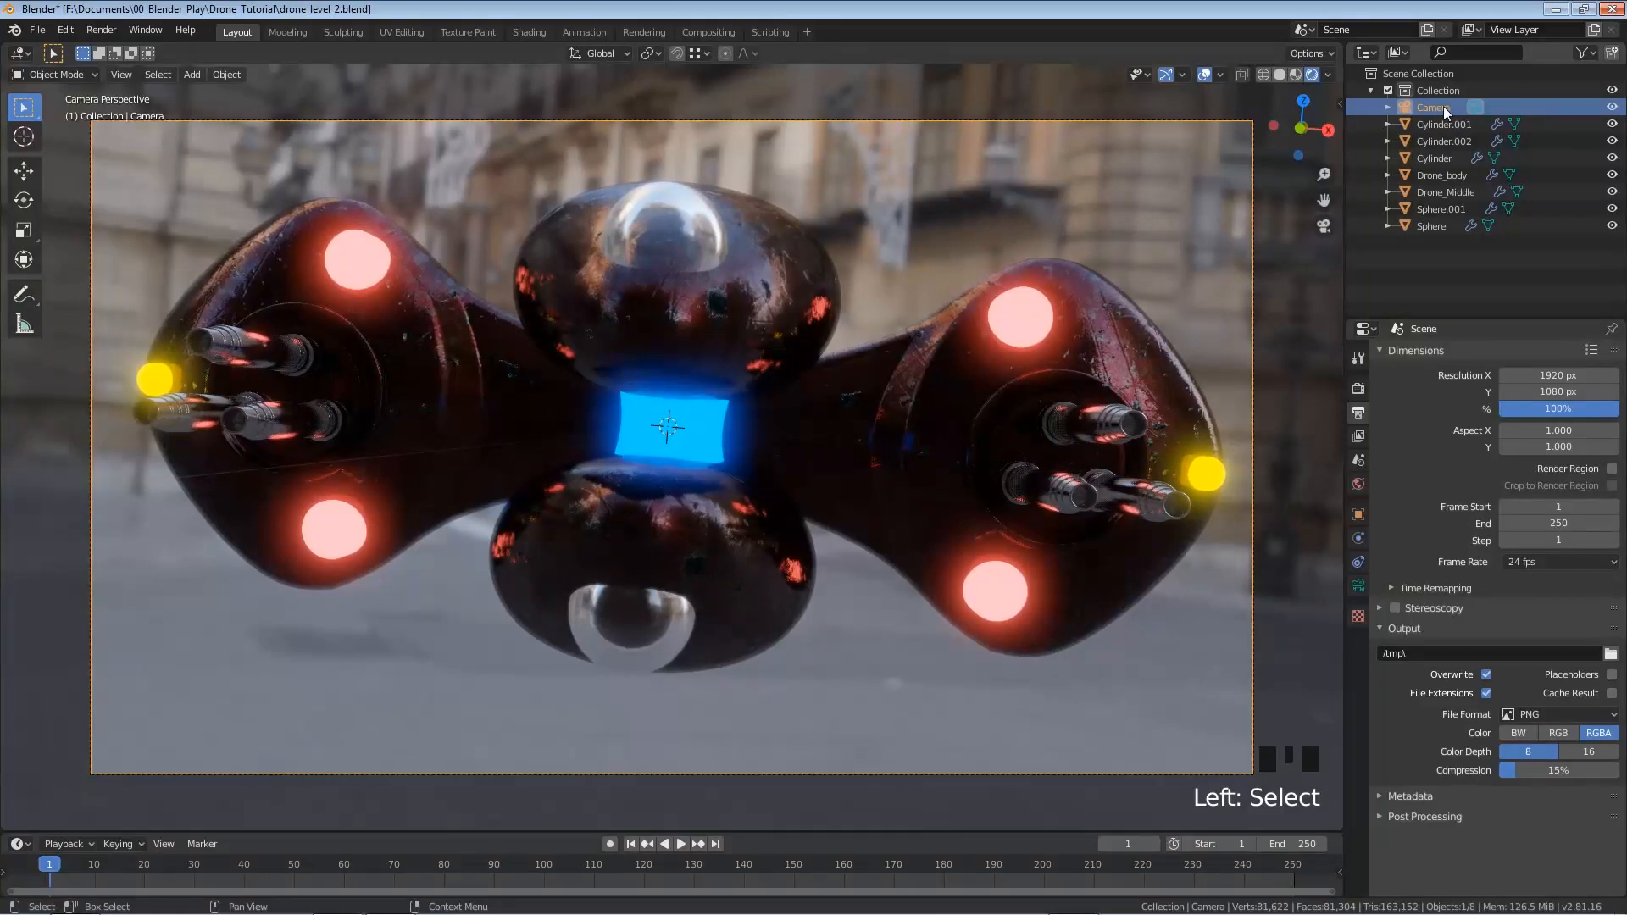
Delete the camera from the scene and save the file with the drone shown in front view
{"action": "key", "text": "x"}
{"action": "left_click", "coordinate": [783, 351]}
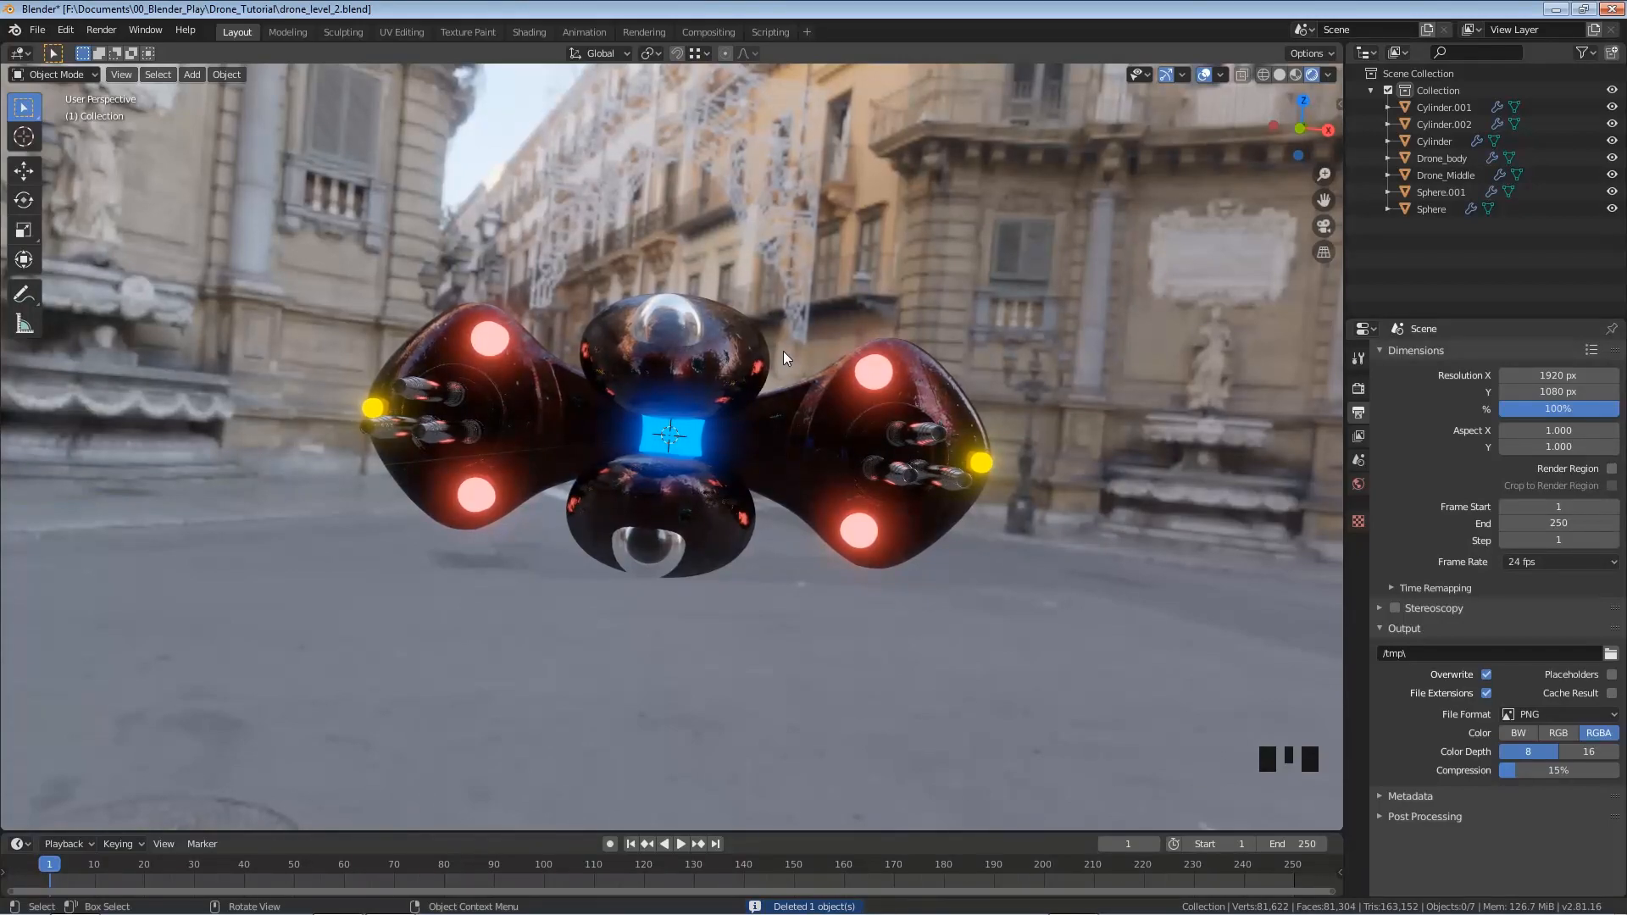
{"action": "key", "text": "KP_1"}
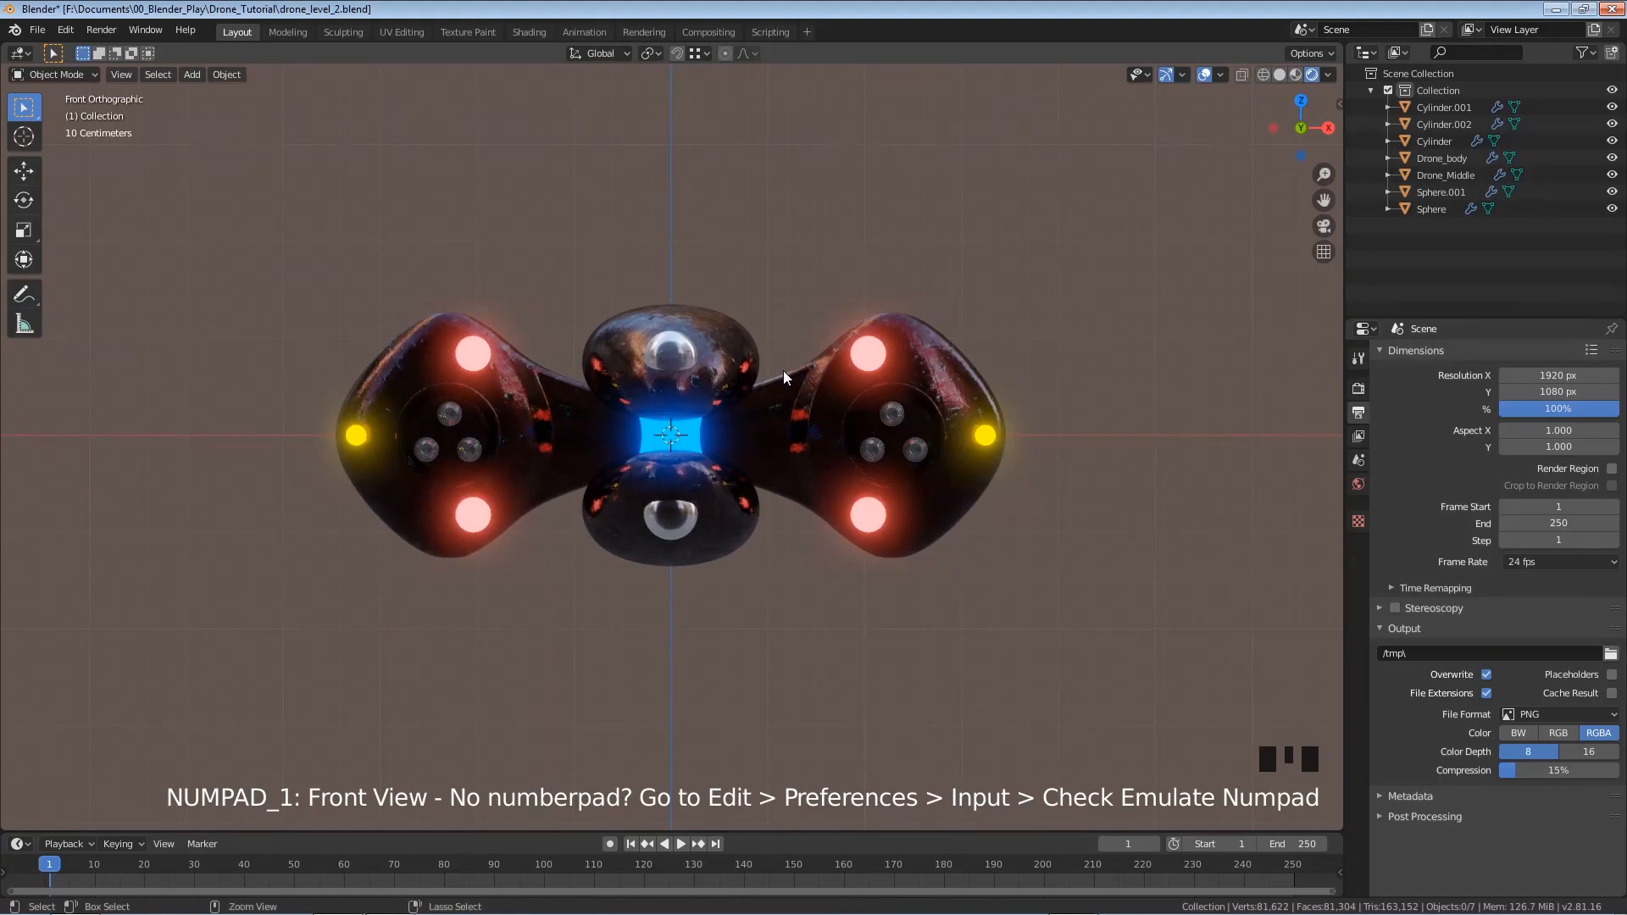
{"action": "key", "text": "ctrl+s"}
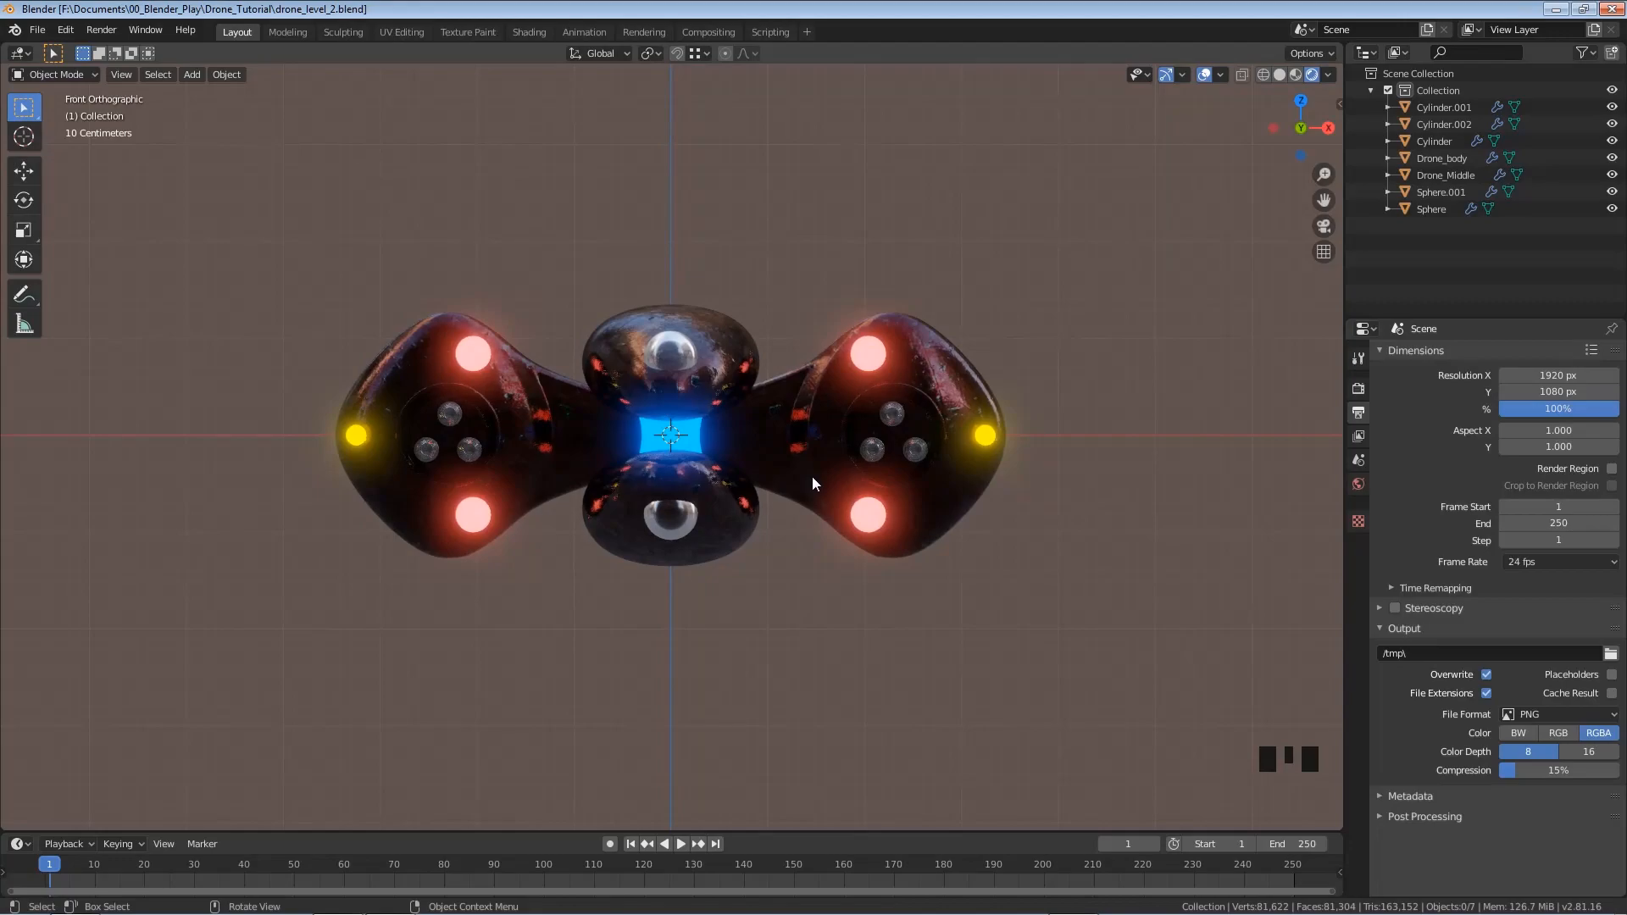
Add a Single Arrow empty at the drone's centre and scale it up about 2.86 times so it extends above the body
{"action": "key", "text": "shift+a"}
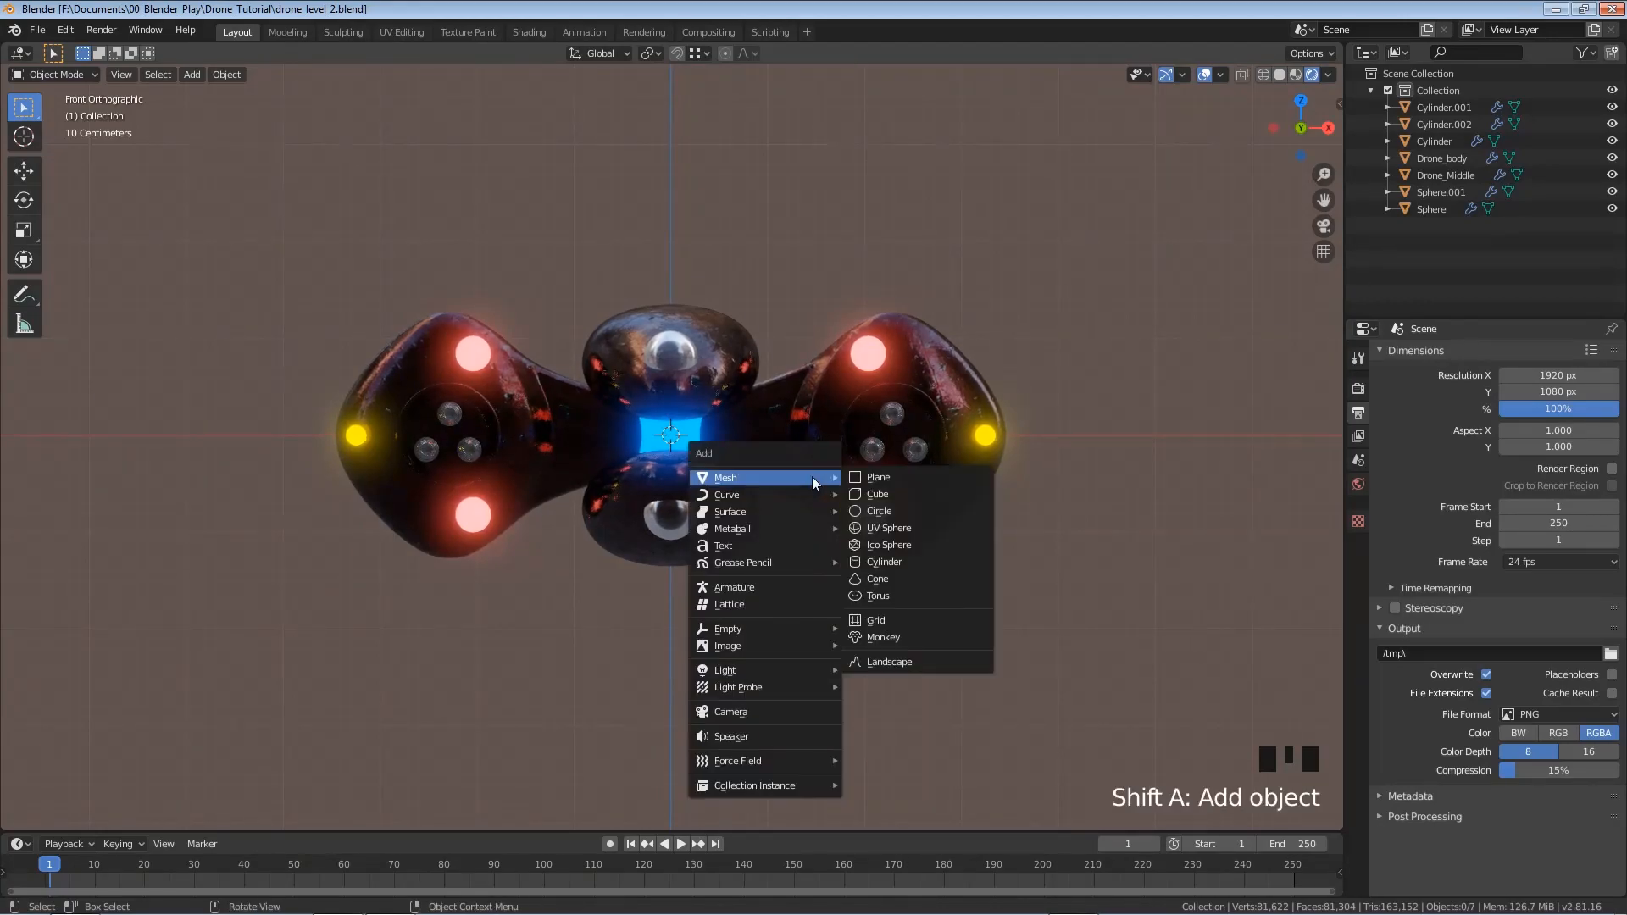
{"action": "mouse_move", "coordinate": [778, 628]}
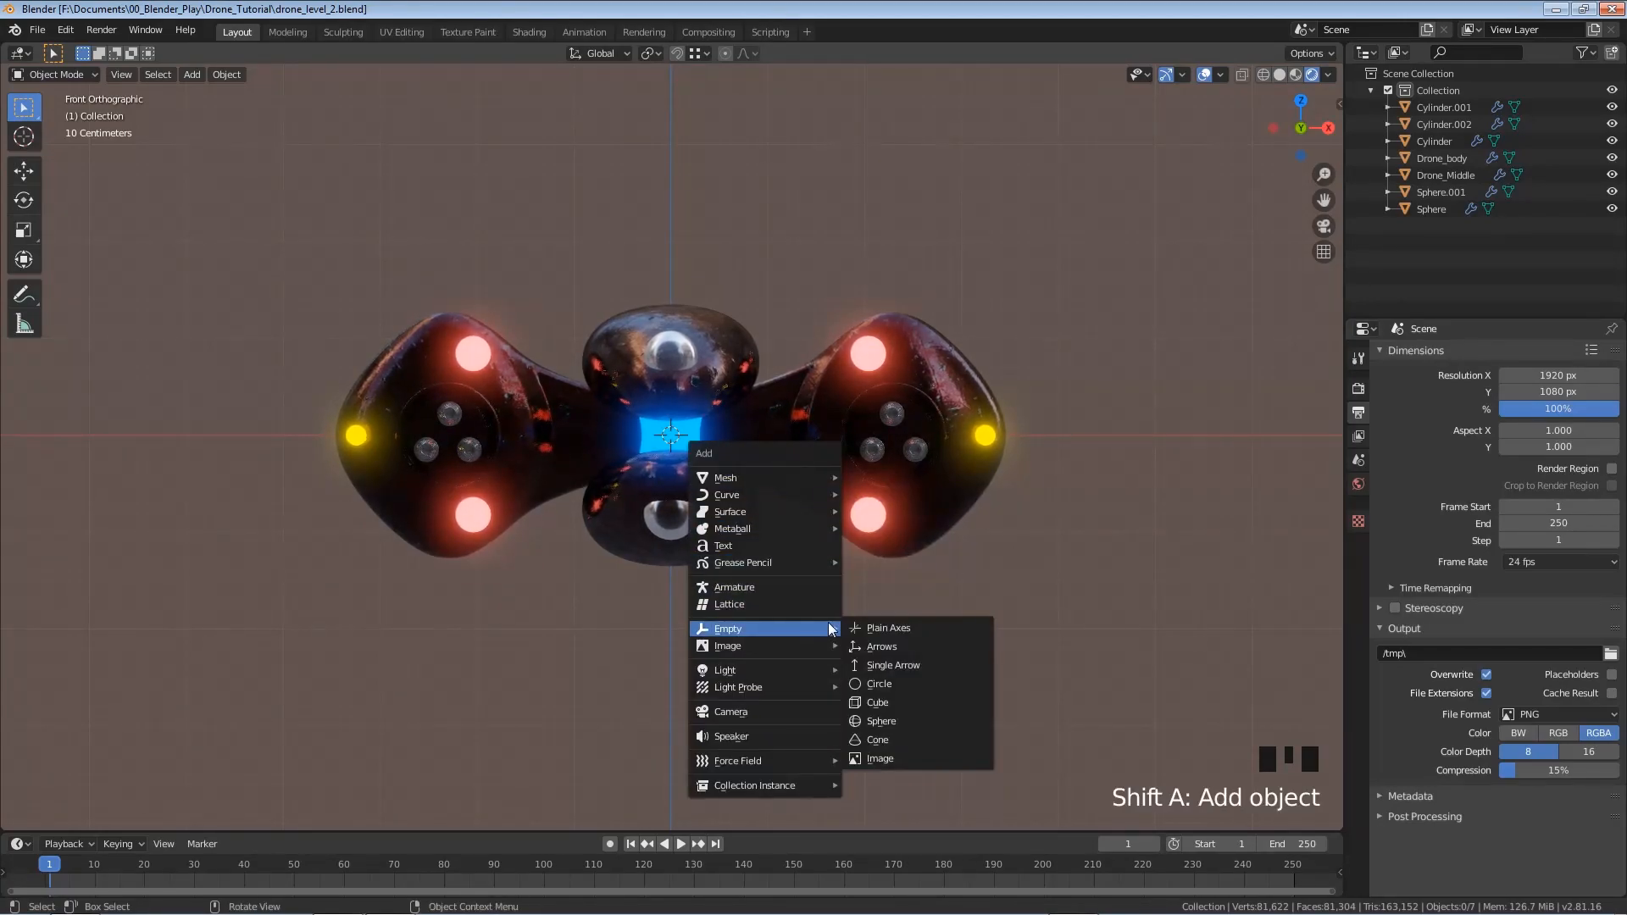
{"action": "left_click", "coordinate": [900, 665]}
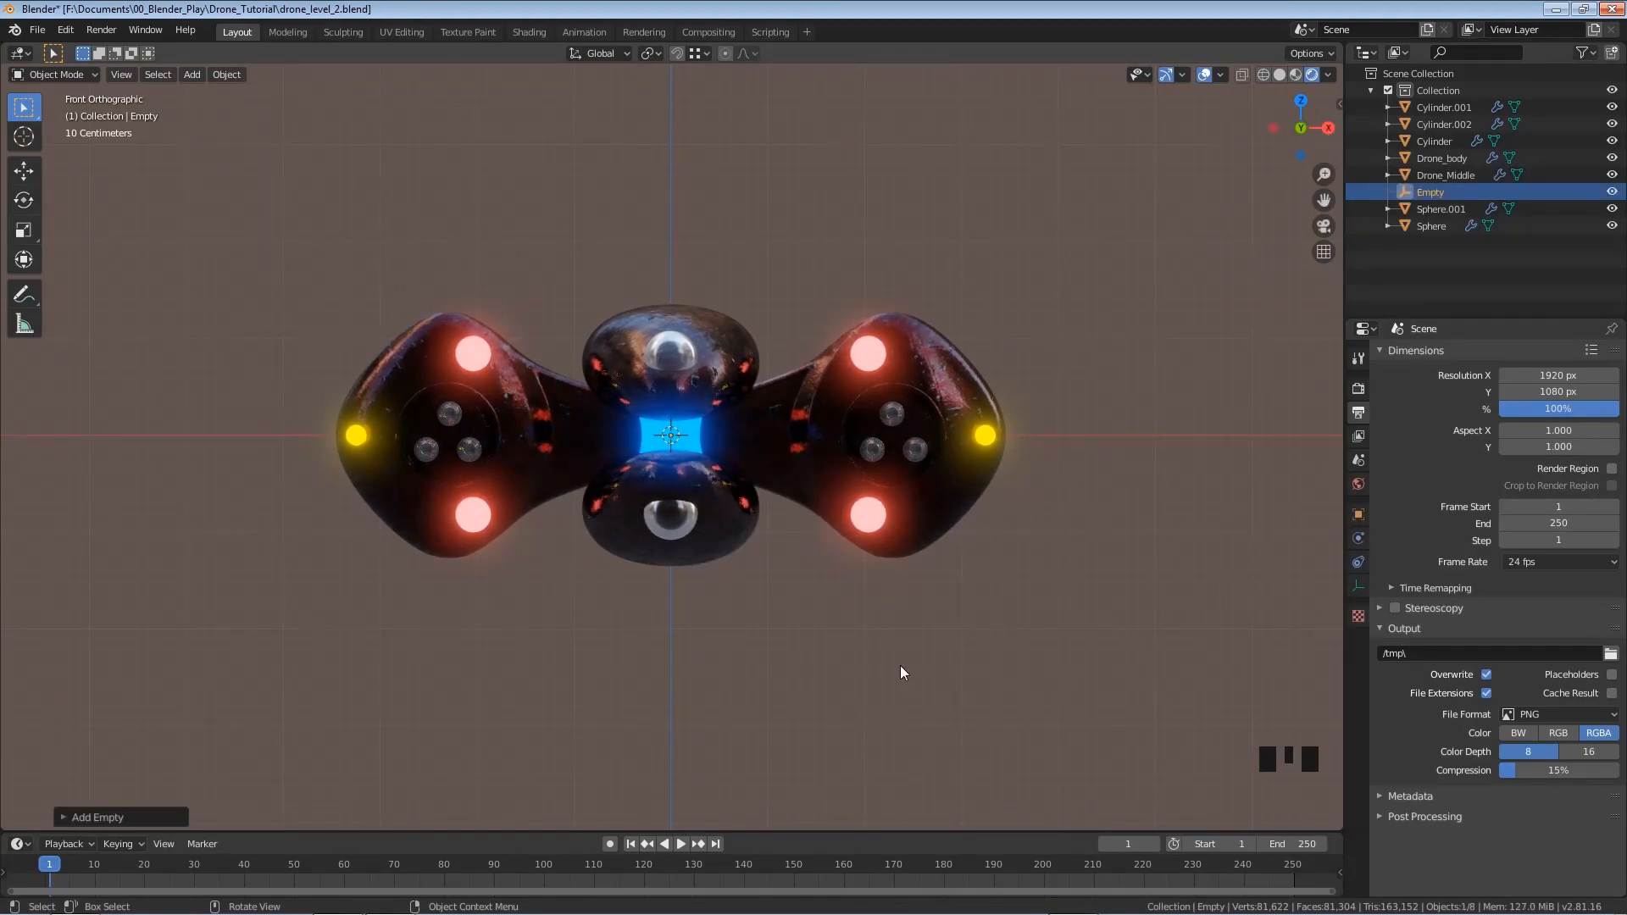
{"action": "key", "text": "s"}
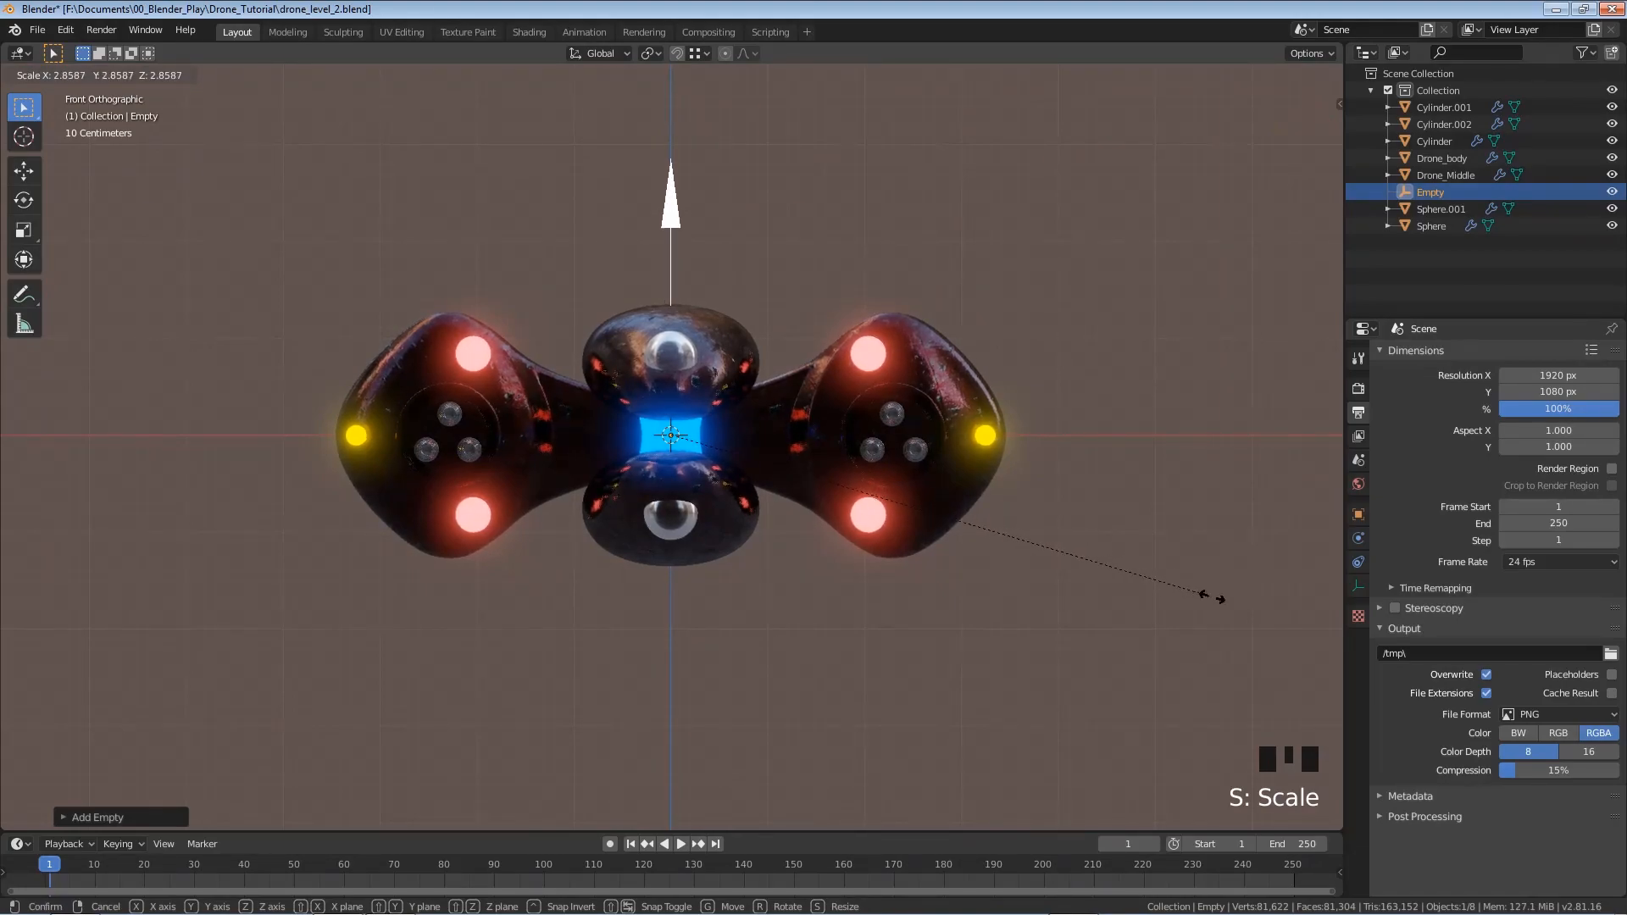
{"action": "left_click", "coordinate": [1214, 603]}
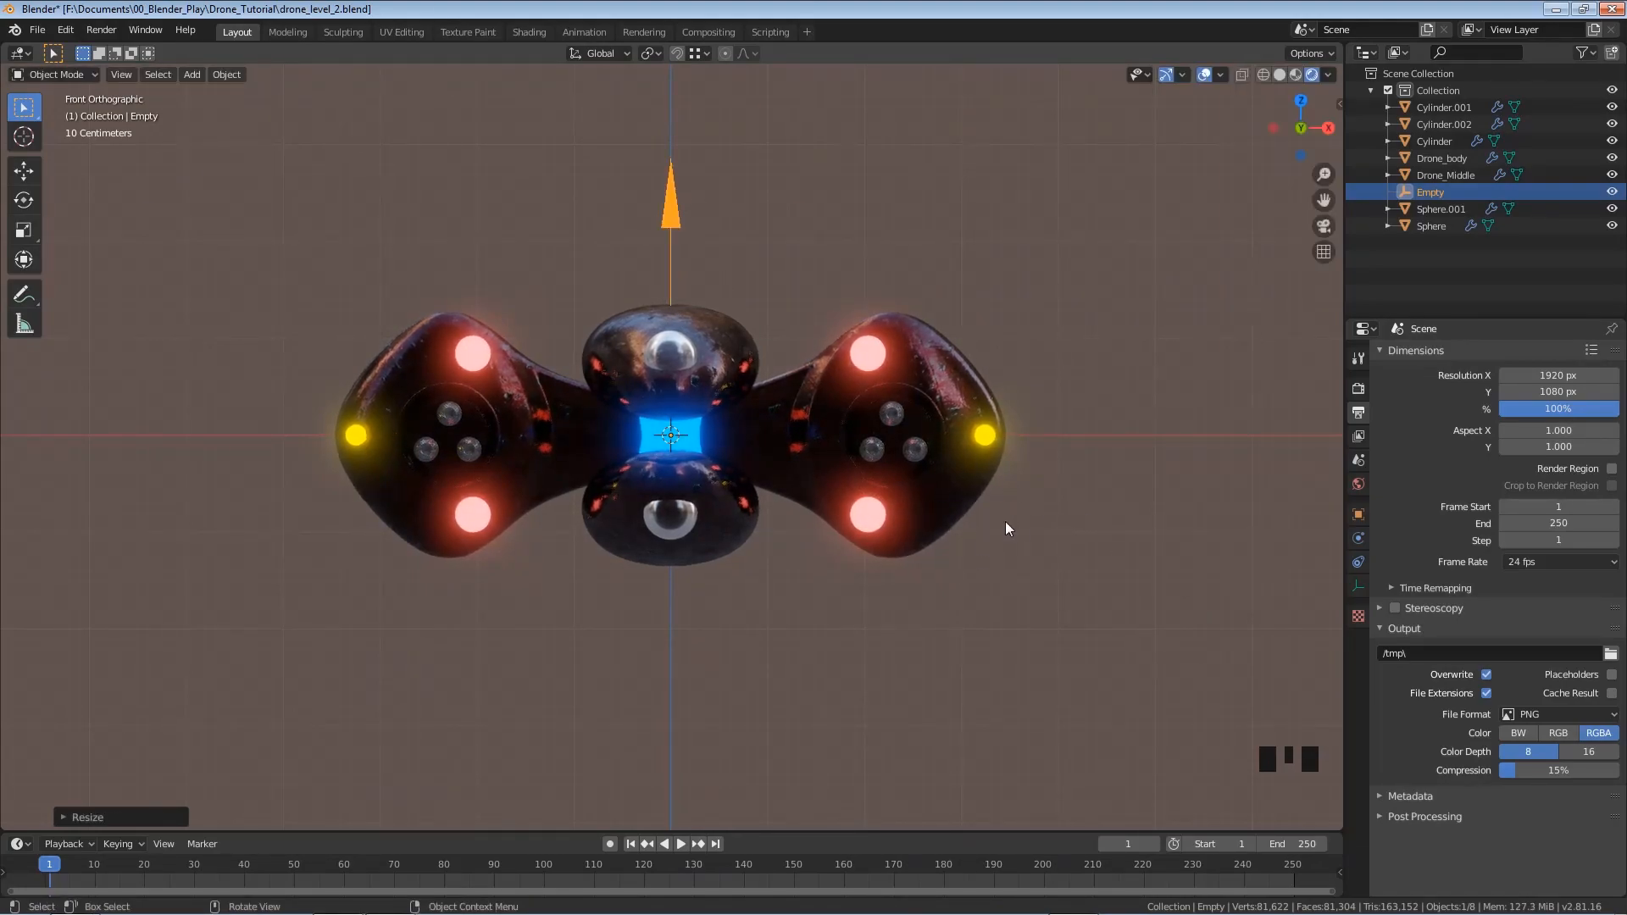
Add a Plain Axes empty at the drone's centre, scaled up about 1.9 times, and save the file
{"action": "key", "text": "shift+a"}
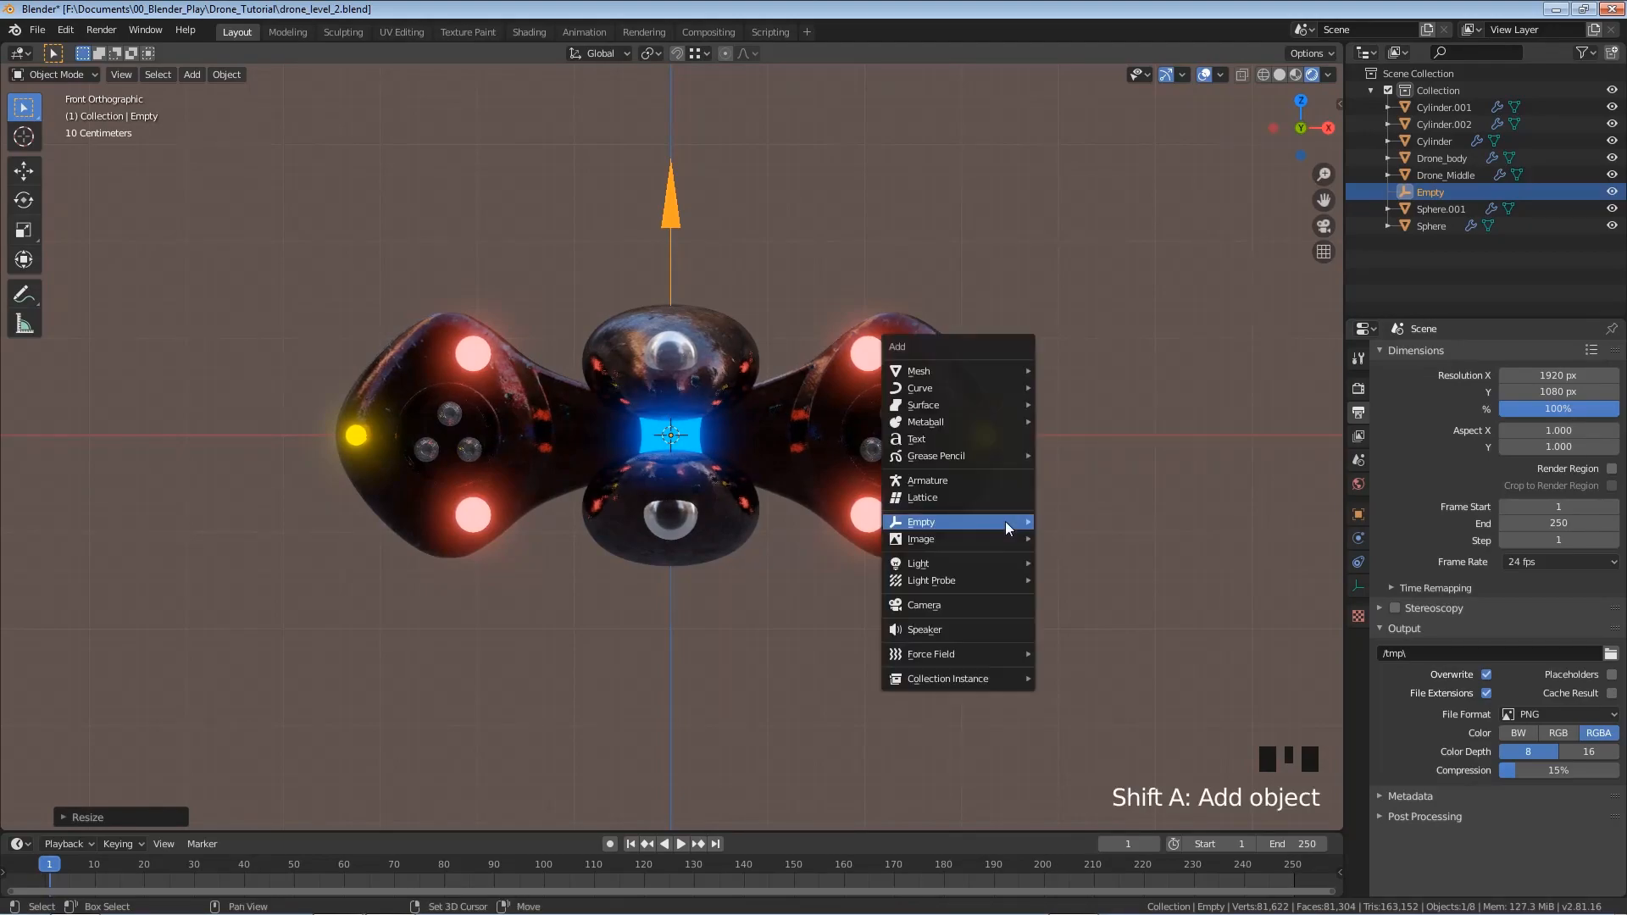
{"action": "mouse_move", "coordinate": [1003, 521]}
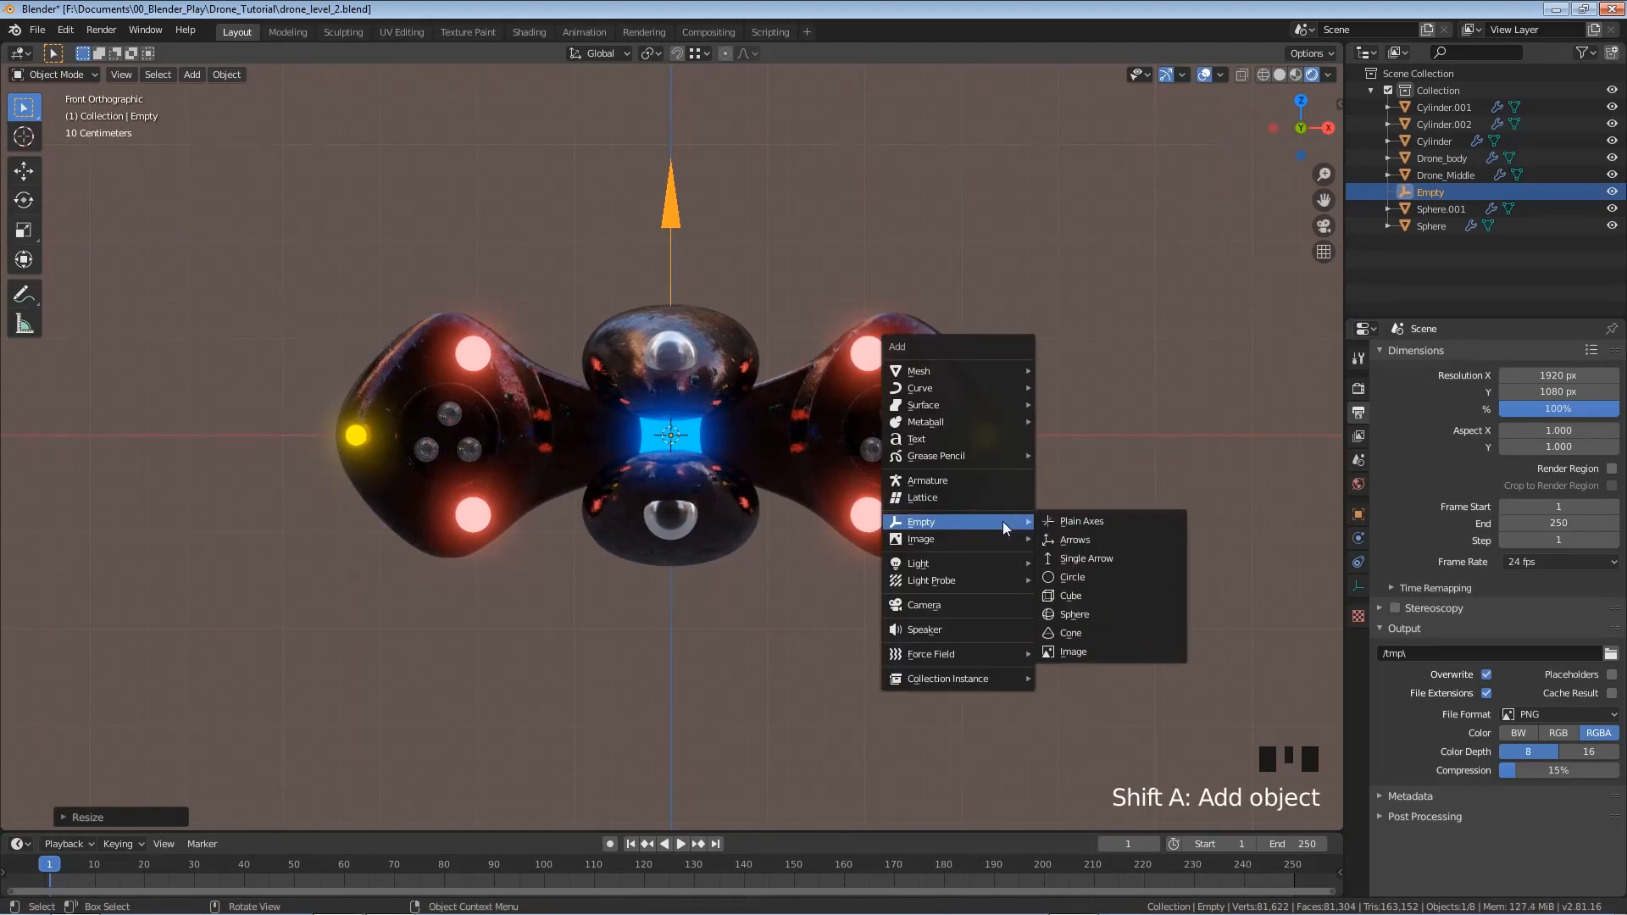
{"action": "left_click", "coordinate": [1097, 520]}
{"action": "key", "text": "s"}
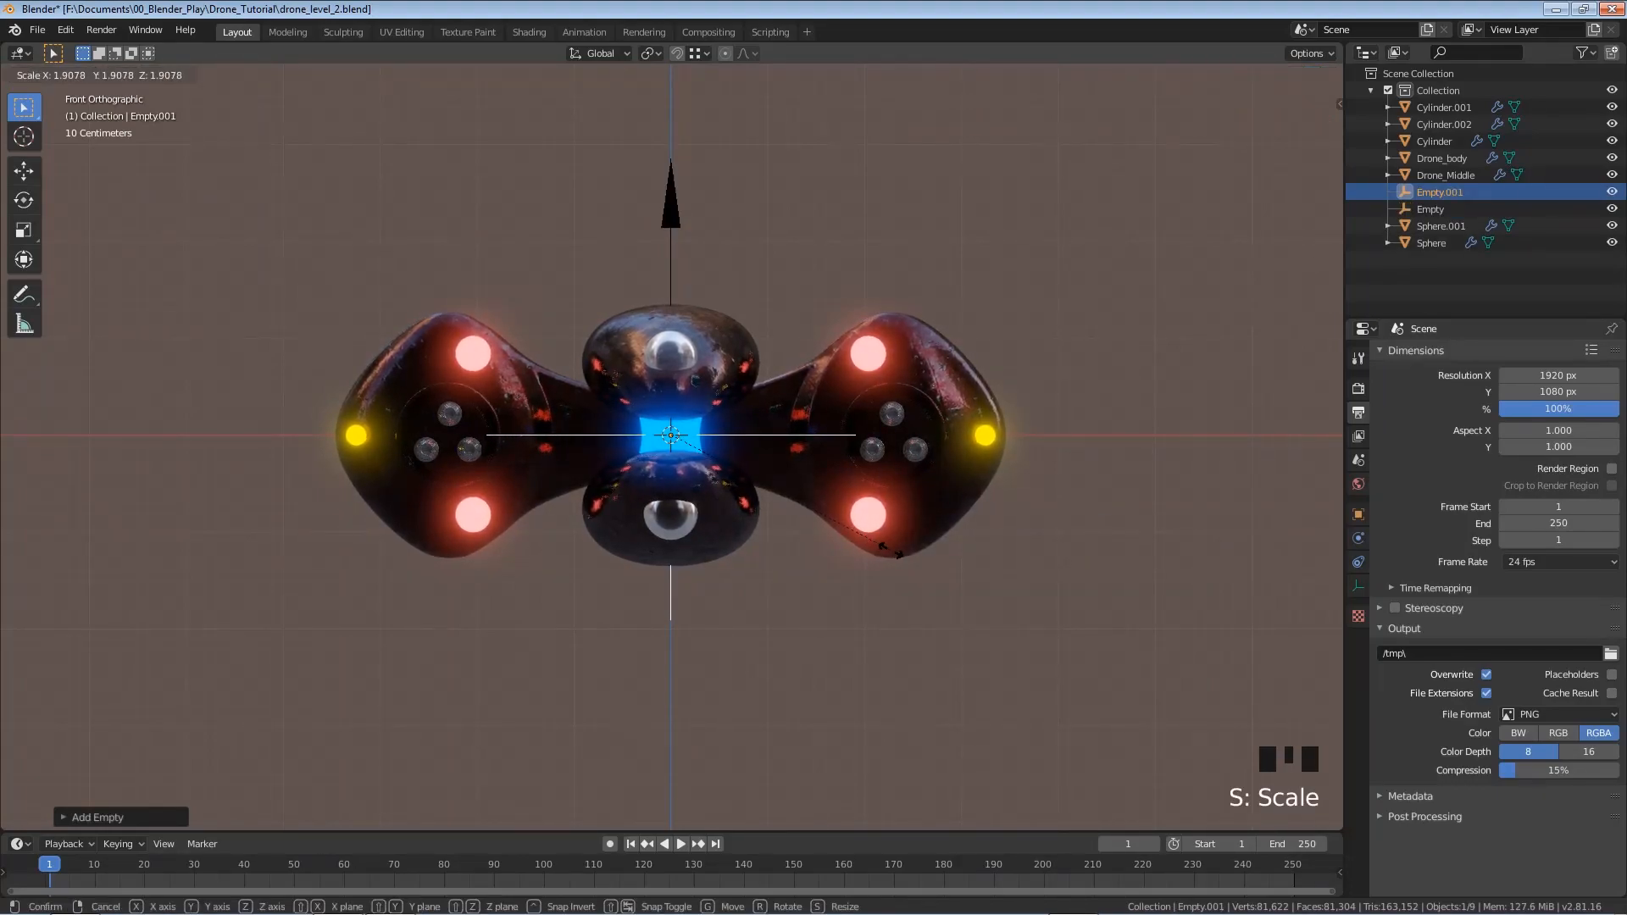
{"action": "left_click", "coordinate": [891, 553]}
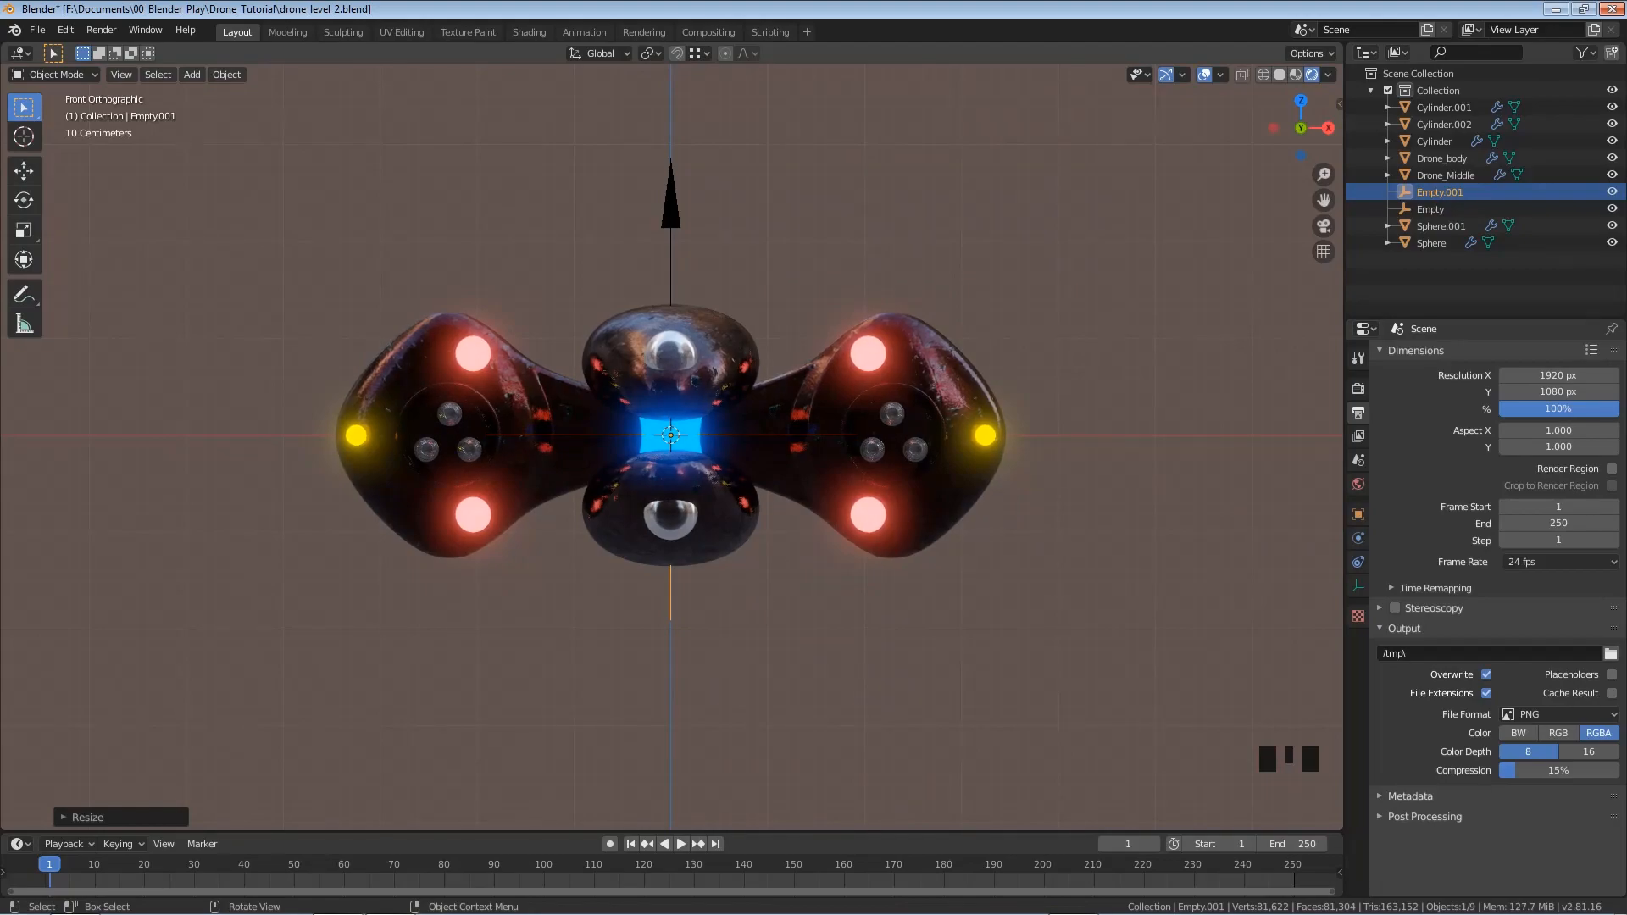
{"action": "key", "text": "ctrl+s"}
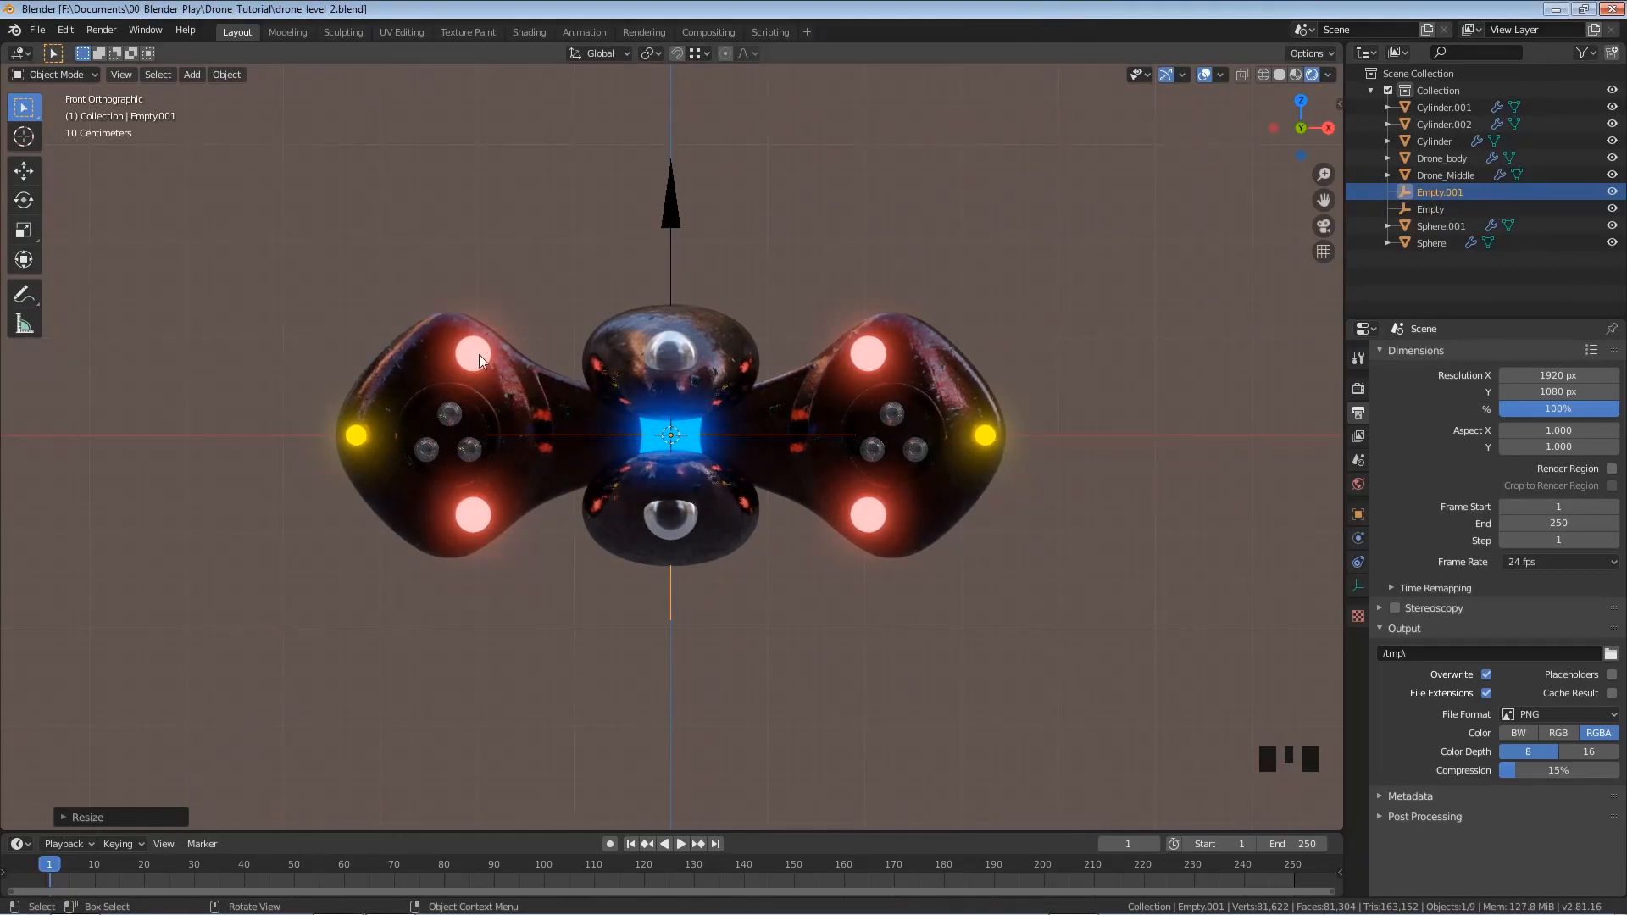
Parent the gun barrels (Cylinder.002) to their surrounding disc (Cylinder.001) with Keep Transform, and leave only the disc selected
{"action": "left_click", "coordinate": [478, 415]}
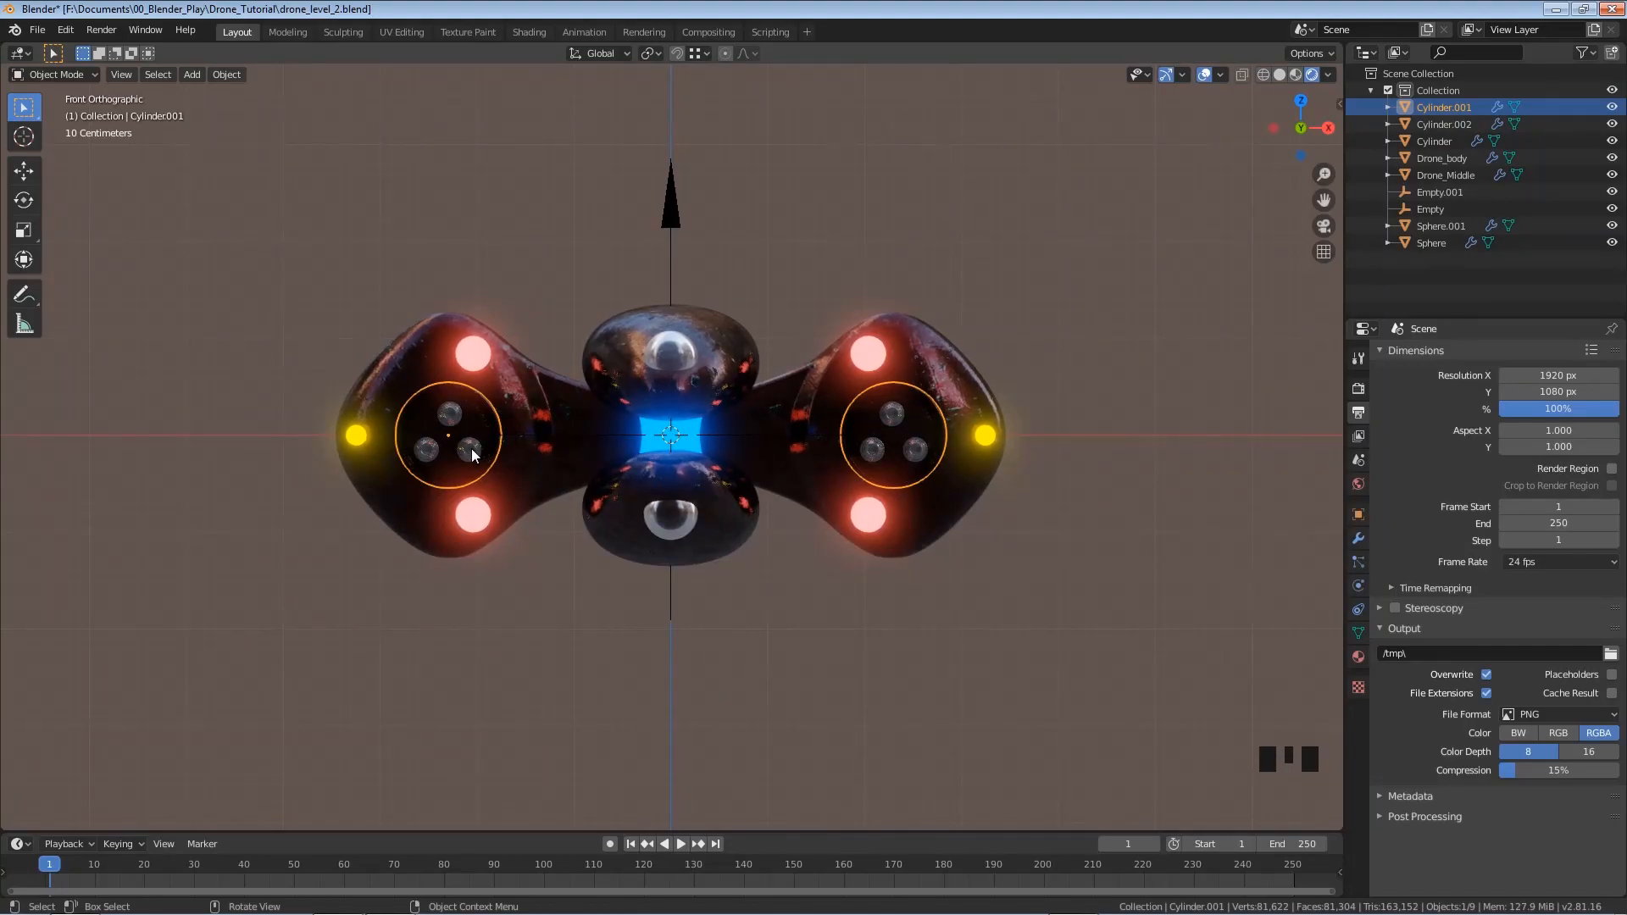
{"action": "left_click", "coordinate": [472, 450]}
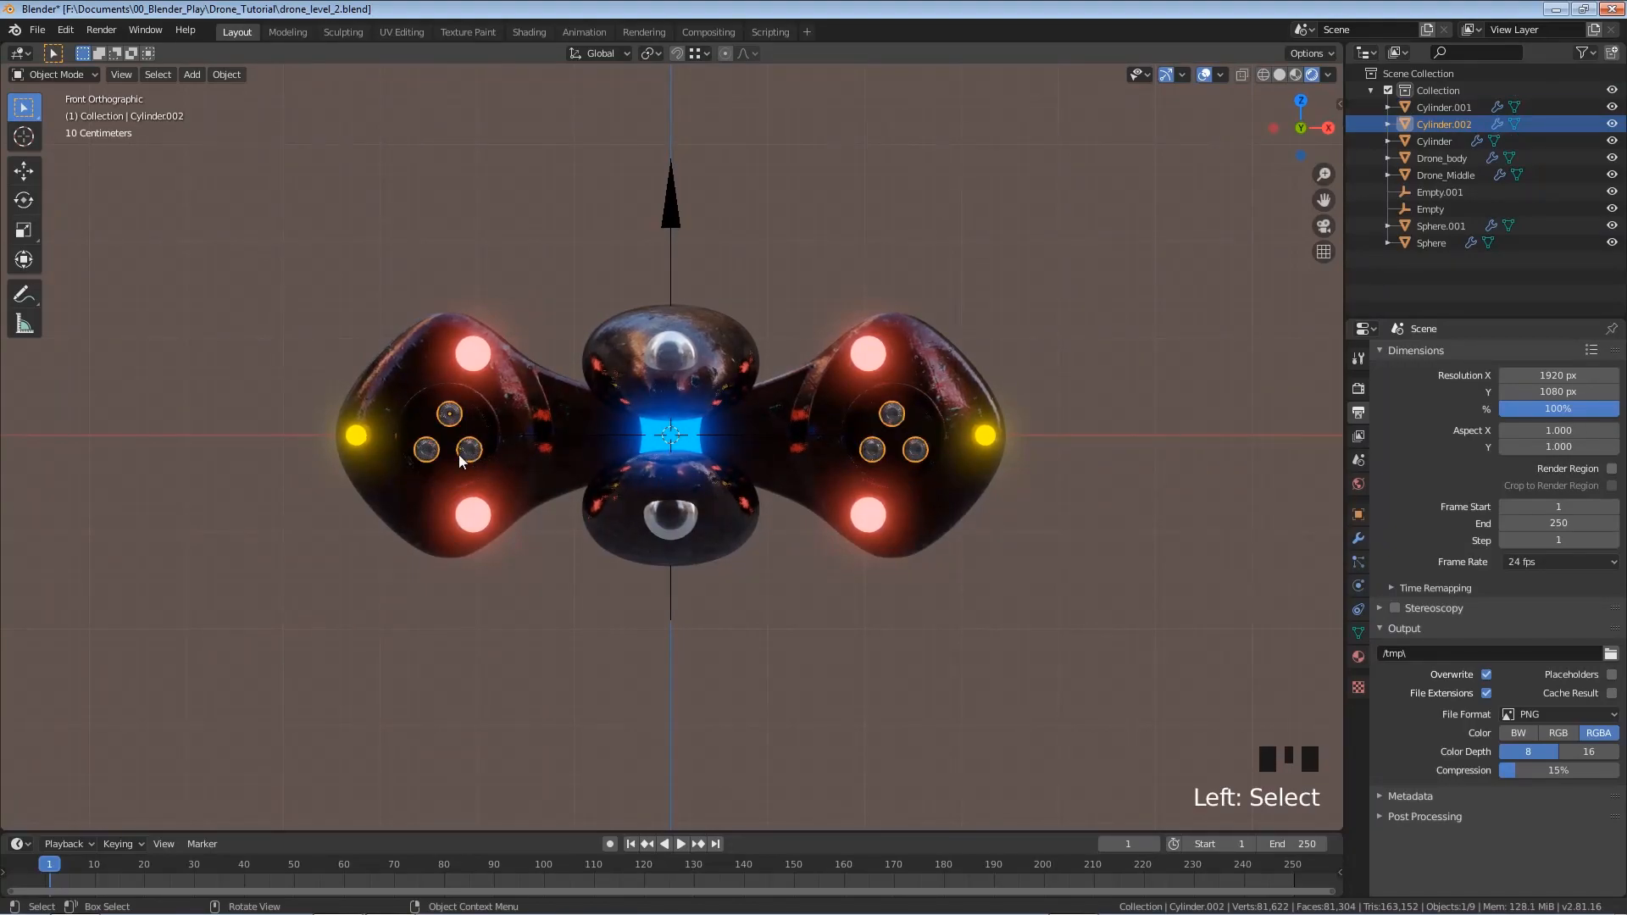
{"action": "left_click", "coordinate": [473, 412], "text": "shift"}
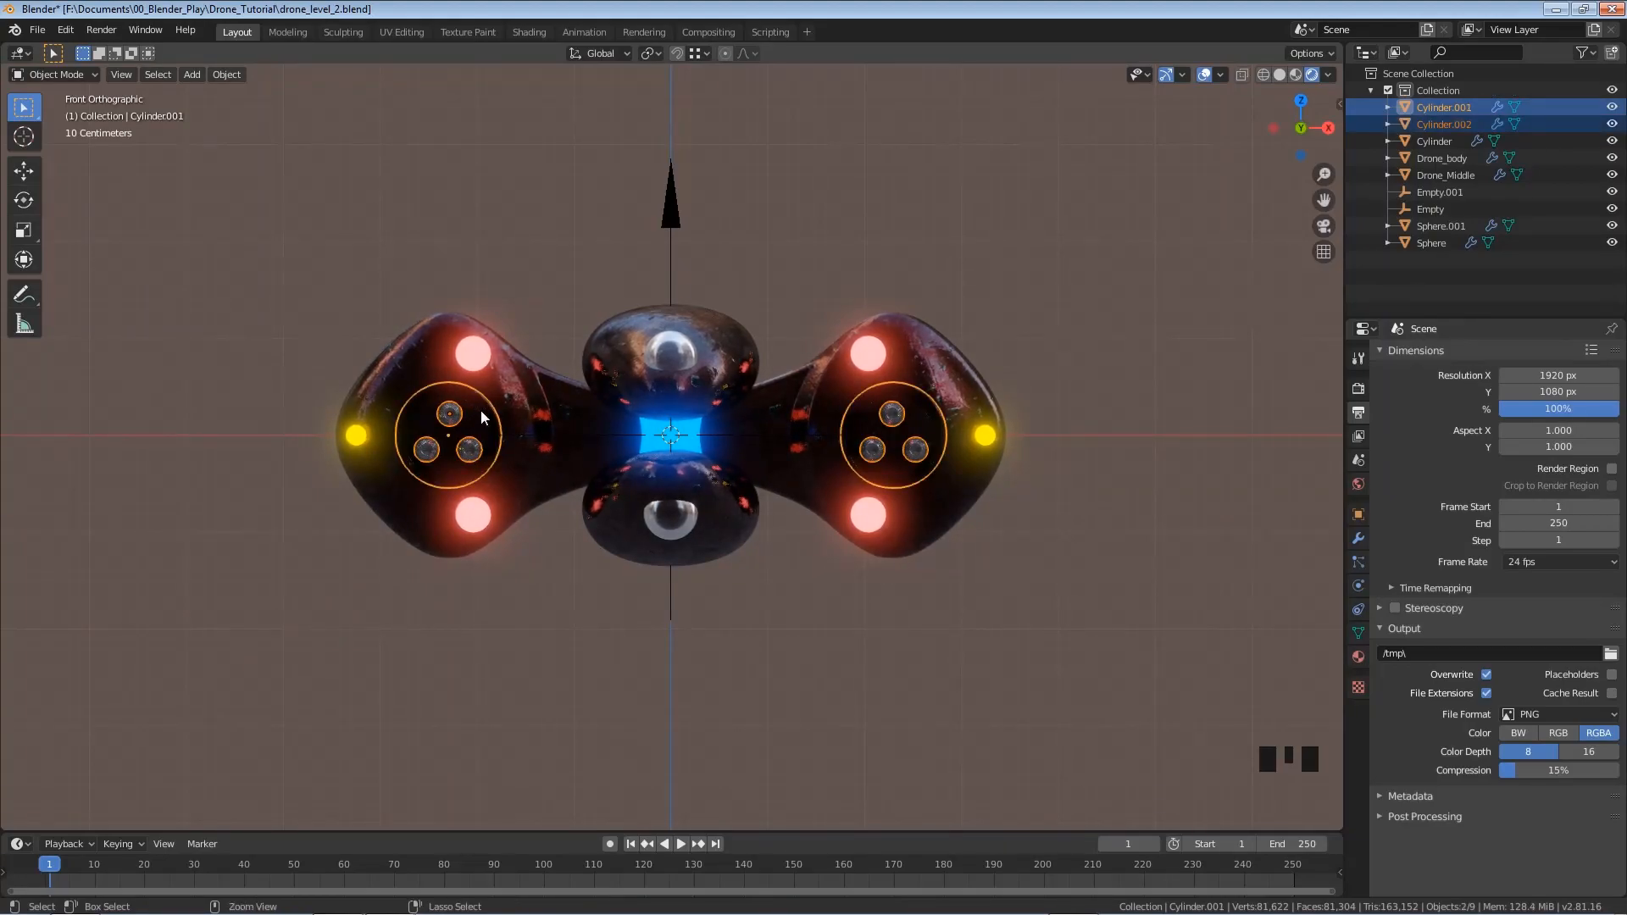
{"action": "key", "text": "ctrl+p"}
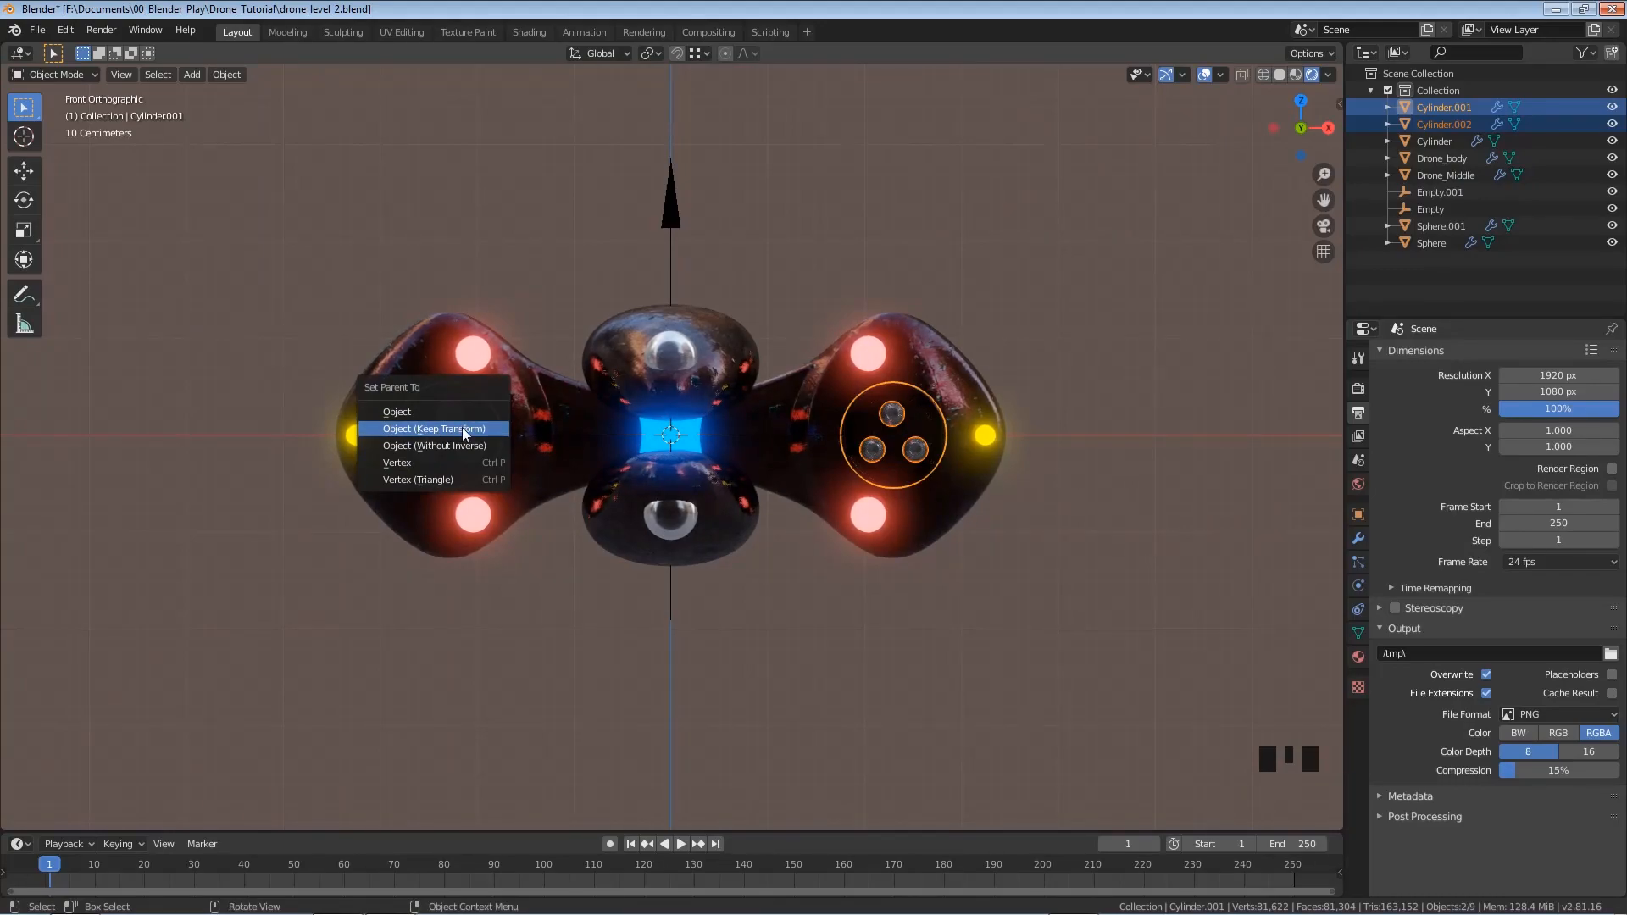
{"action": "left_click", "coordinate": [462, 429]}
{"action": "left_click", "coordinate": [483, 412]}
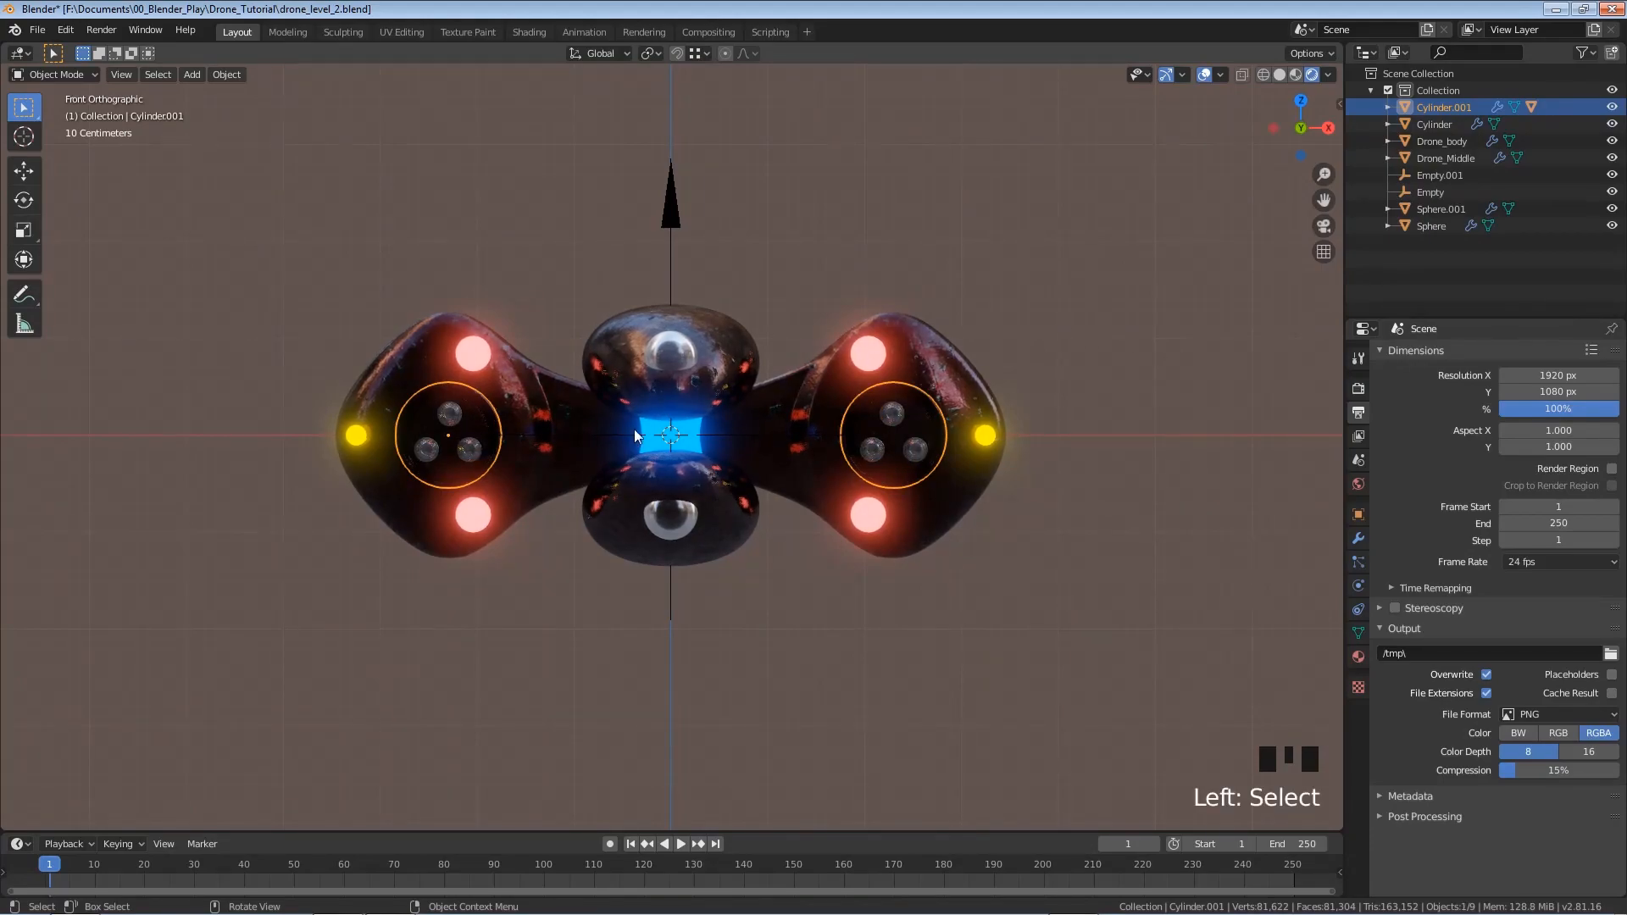
Try rotating the gun disc about the global Y axis to test that the barrels follow
{"action": "key", "text": "r"}
{"action": "key", "text": "y"}
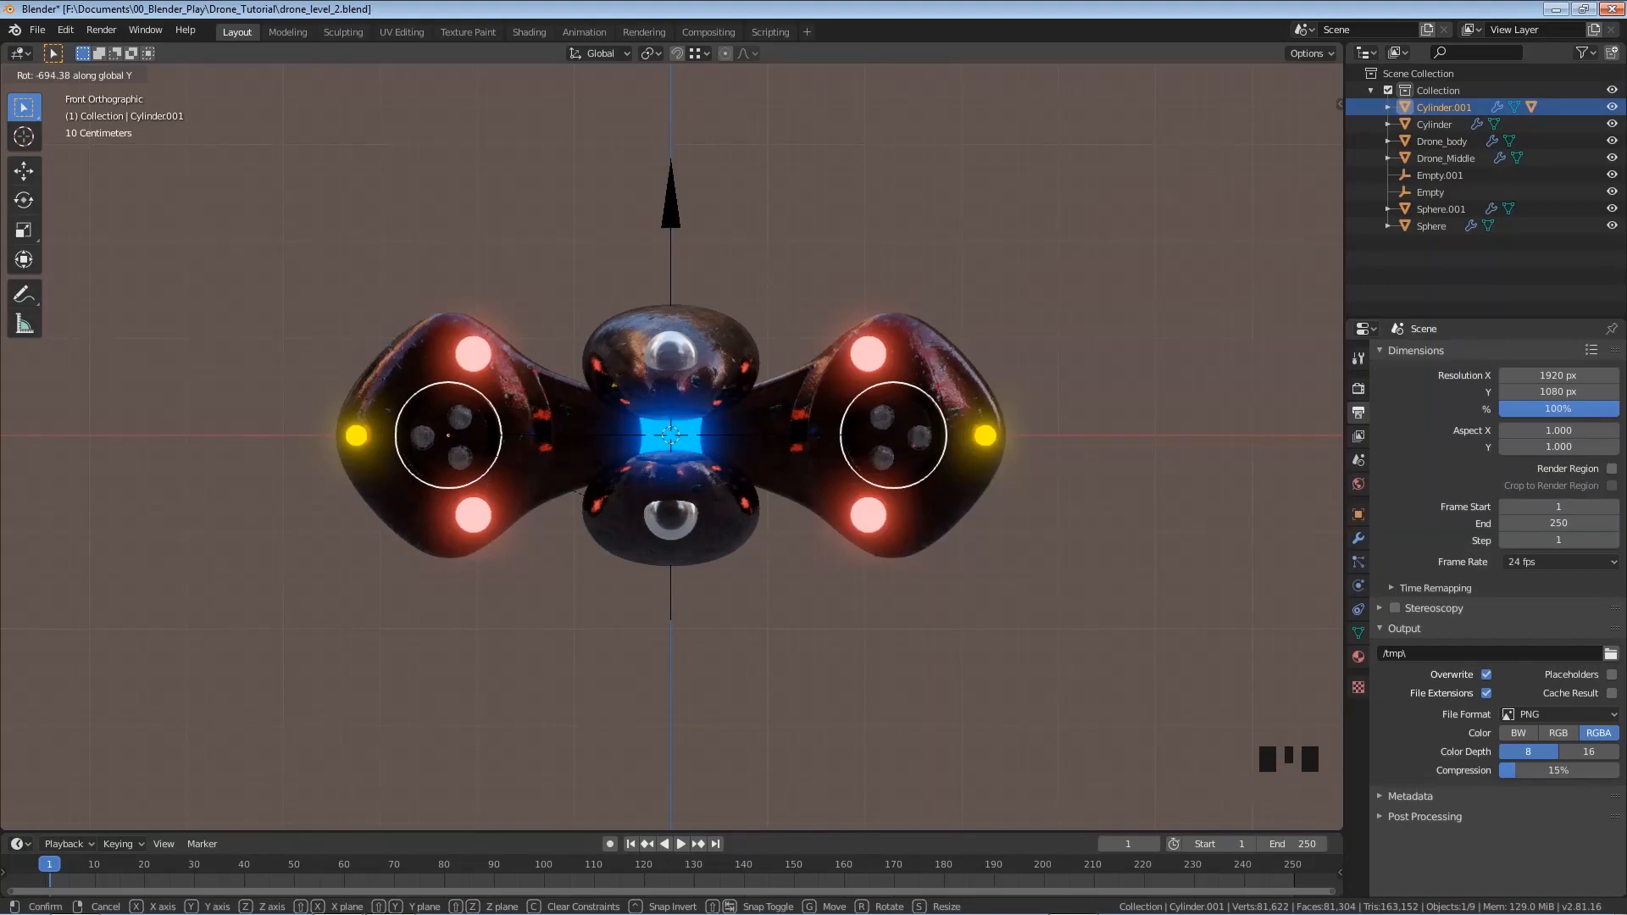
{"action": "left_click", "coordinate": [558, 363]}
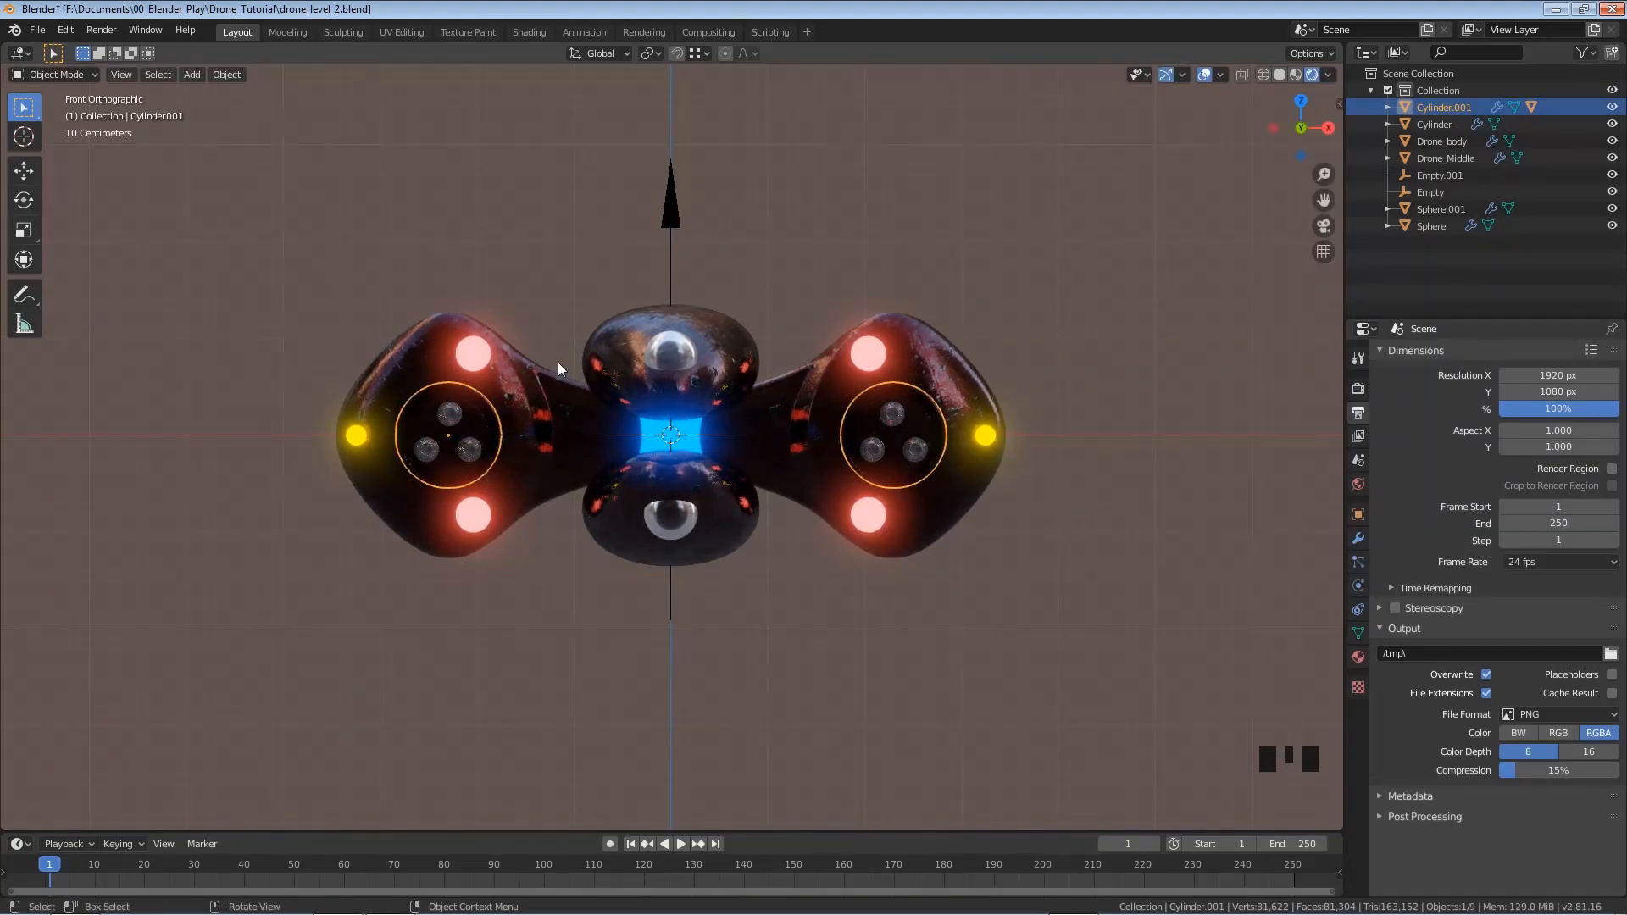
Parent the gun disc, wing body, lights, central drone body, glass spheres and glowing middle to the arrow empty with Keep Transform
{"action": "left_click", "coordinate": [517, 391], "text": "shift"}
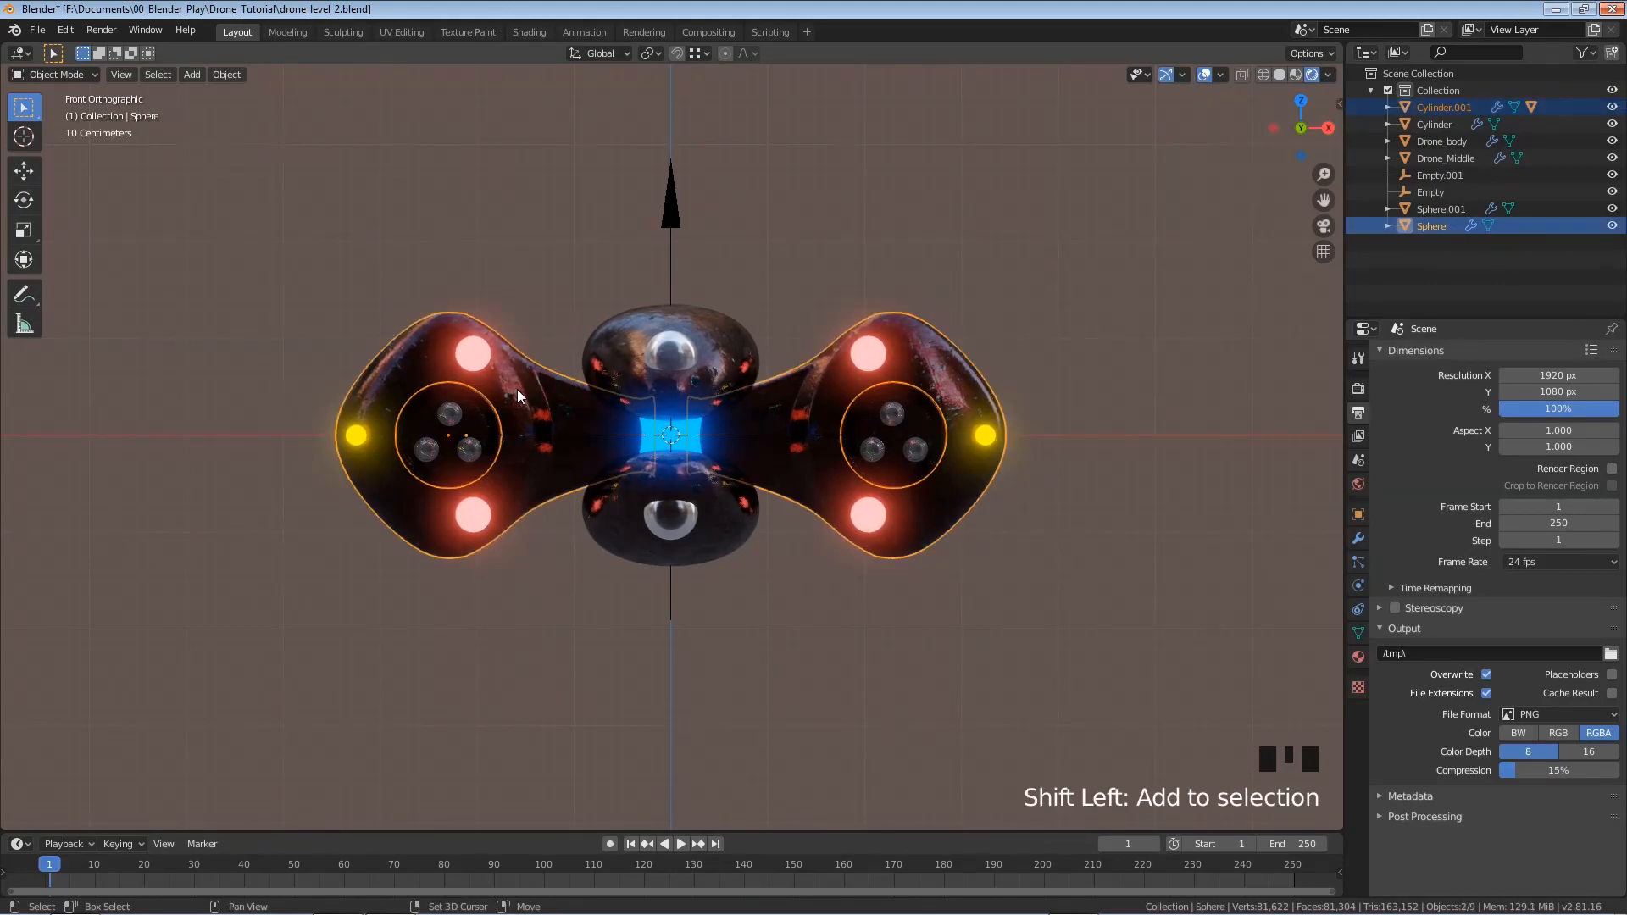
{"action": "left_click", "coordinate": [476, 356], "text": "shift"}
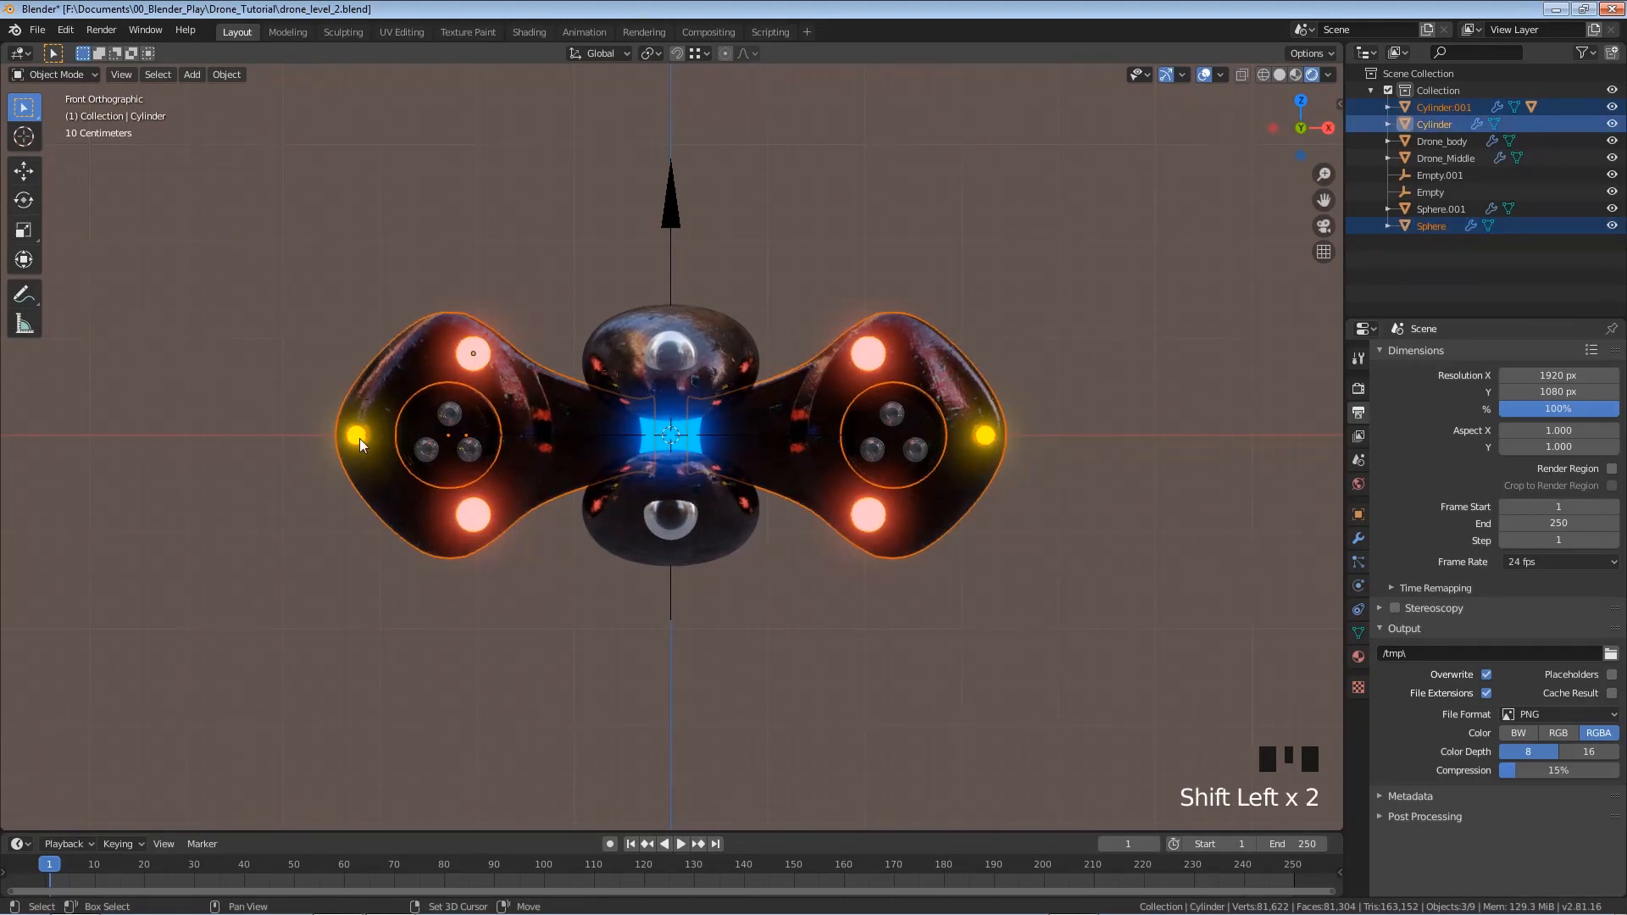
{"action": "left_click", "coordinate": [715, 337], "text": "shift"}
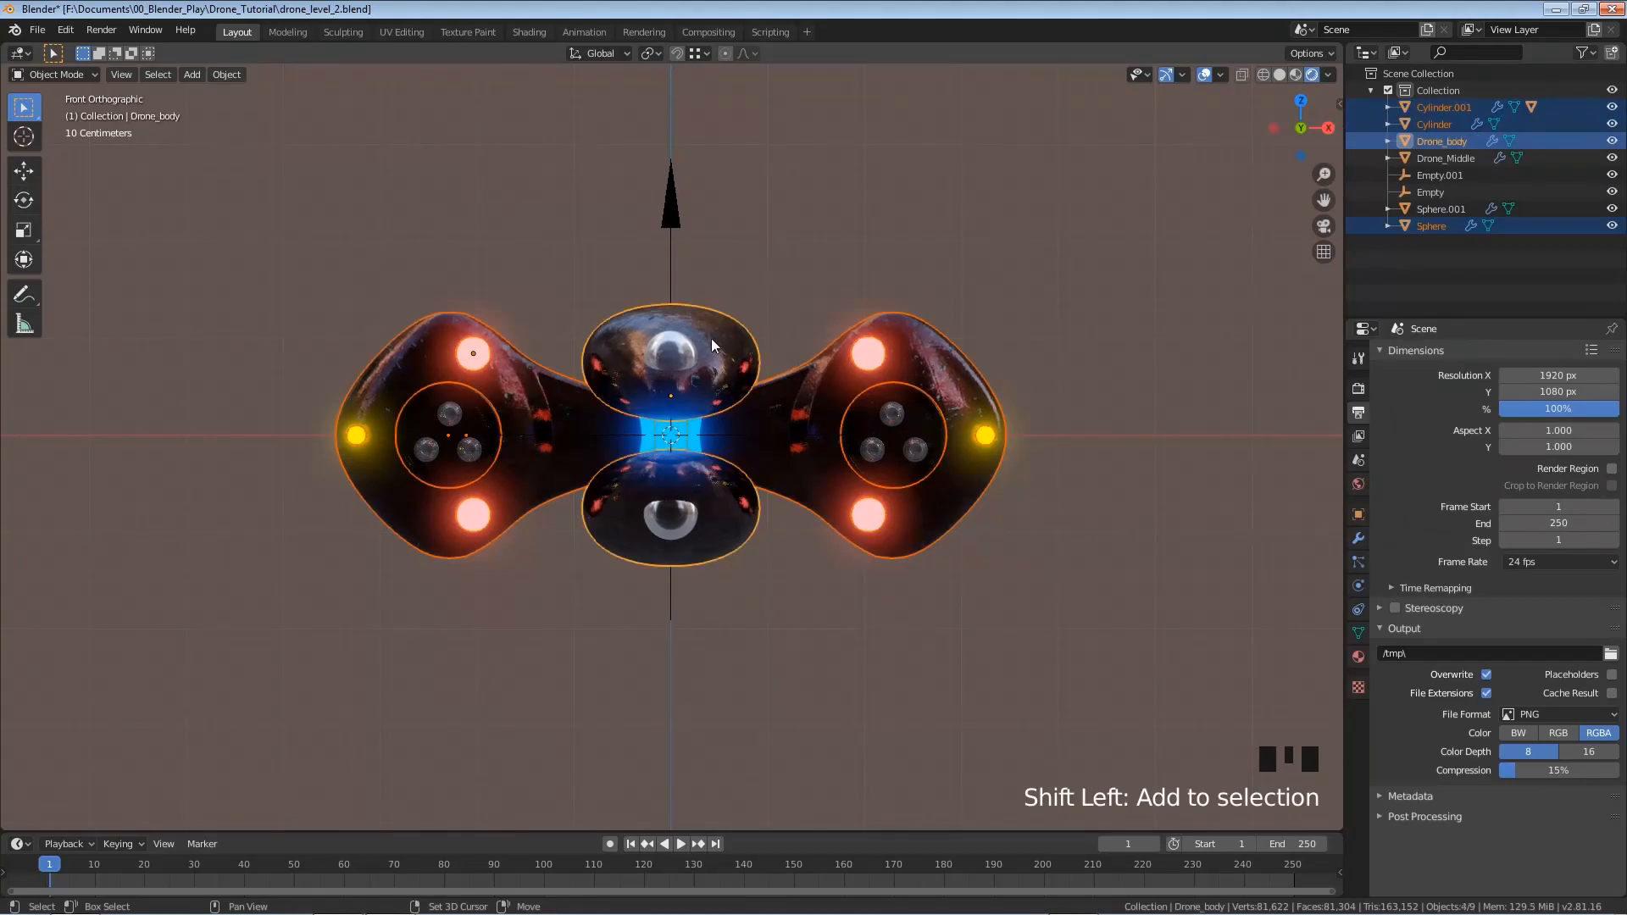
{"action": "left_click", "coordinate": [665, 346], "text": "shift"}
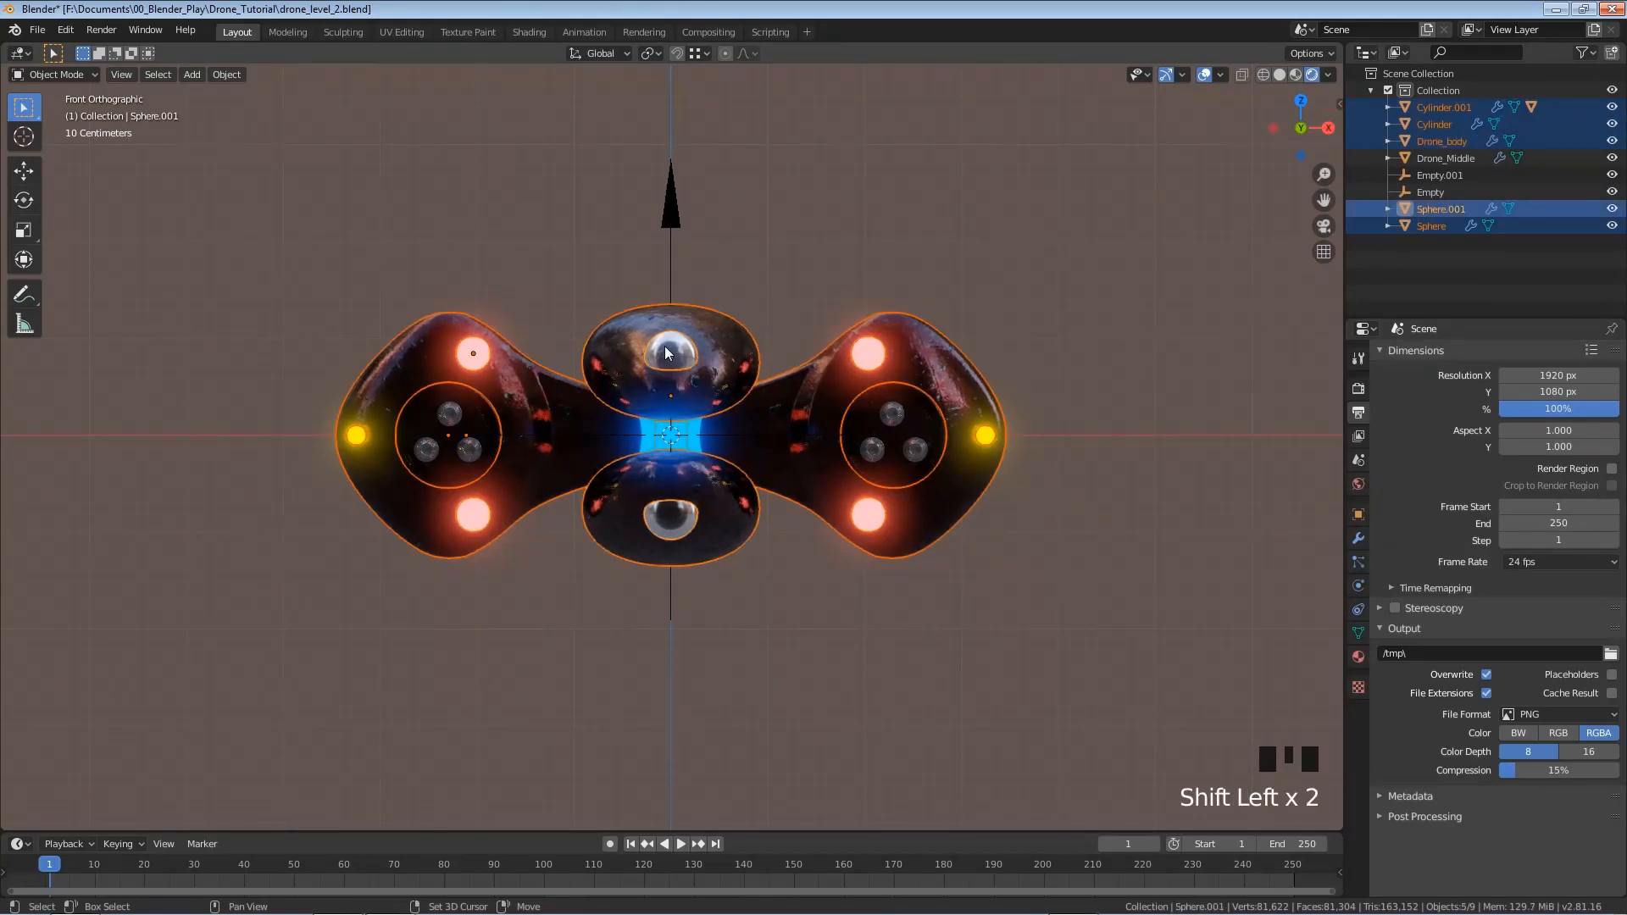
{"action": "left_click", "coordinate": [694, 441], "text": "shift"}
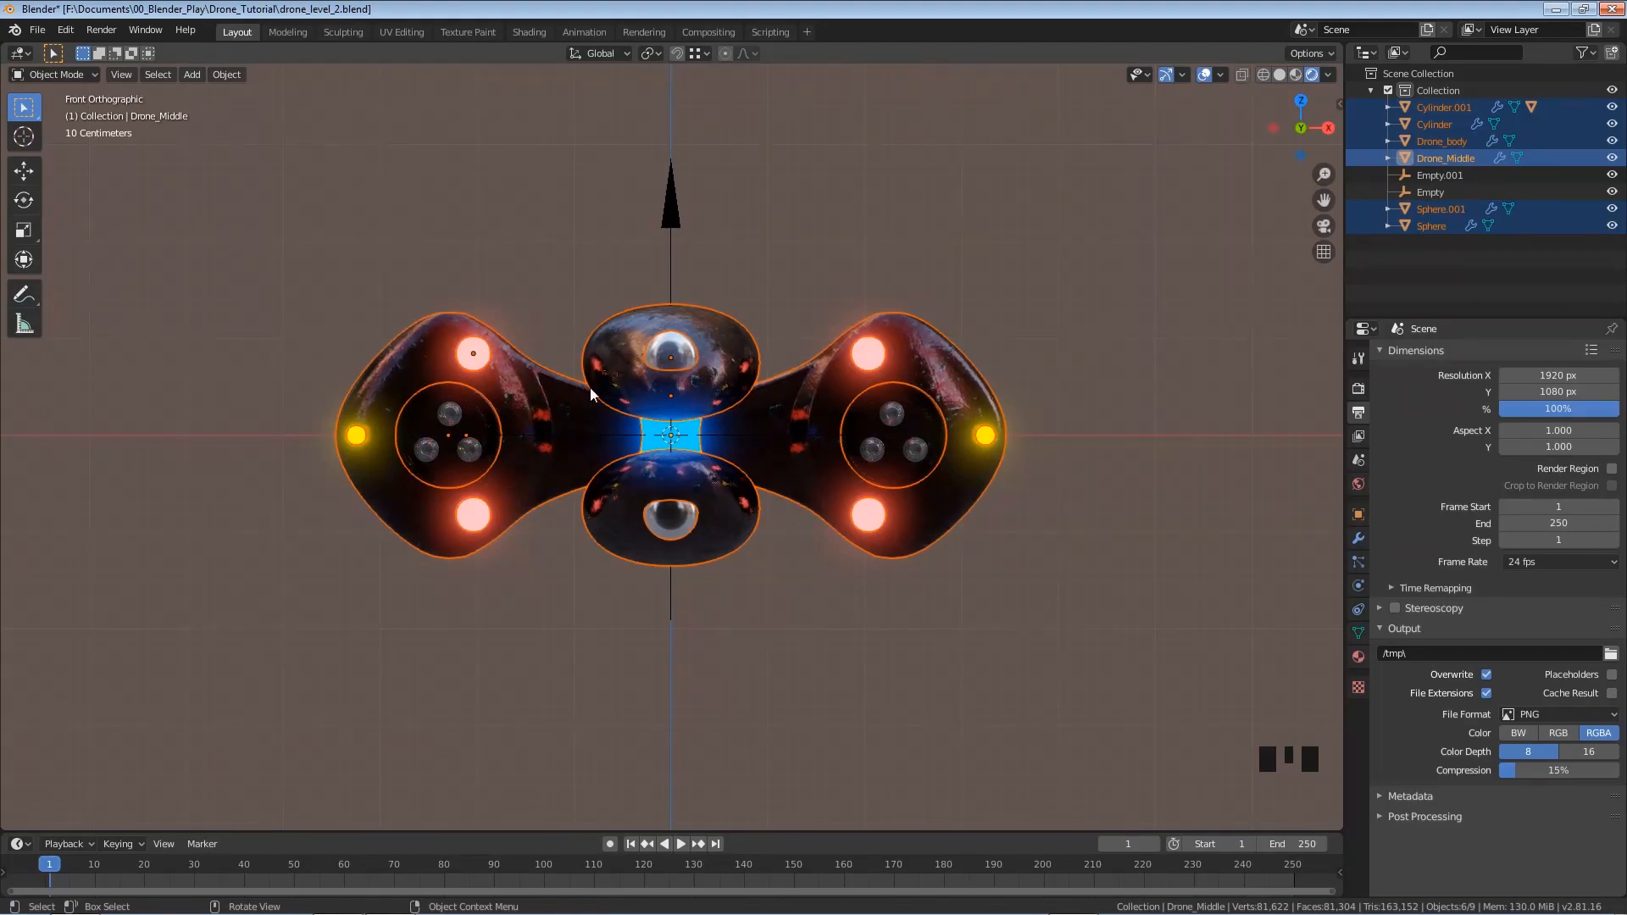
{"action": "left_click", "coordinate": [672, 209], "text": "shift"}
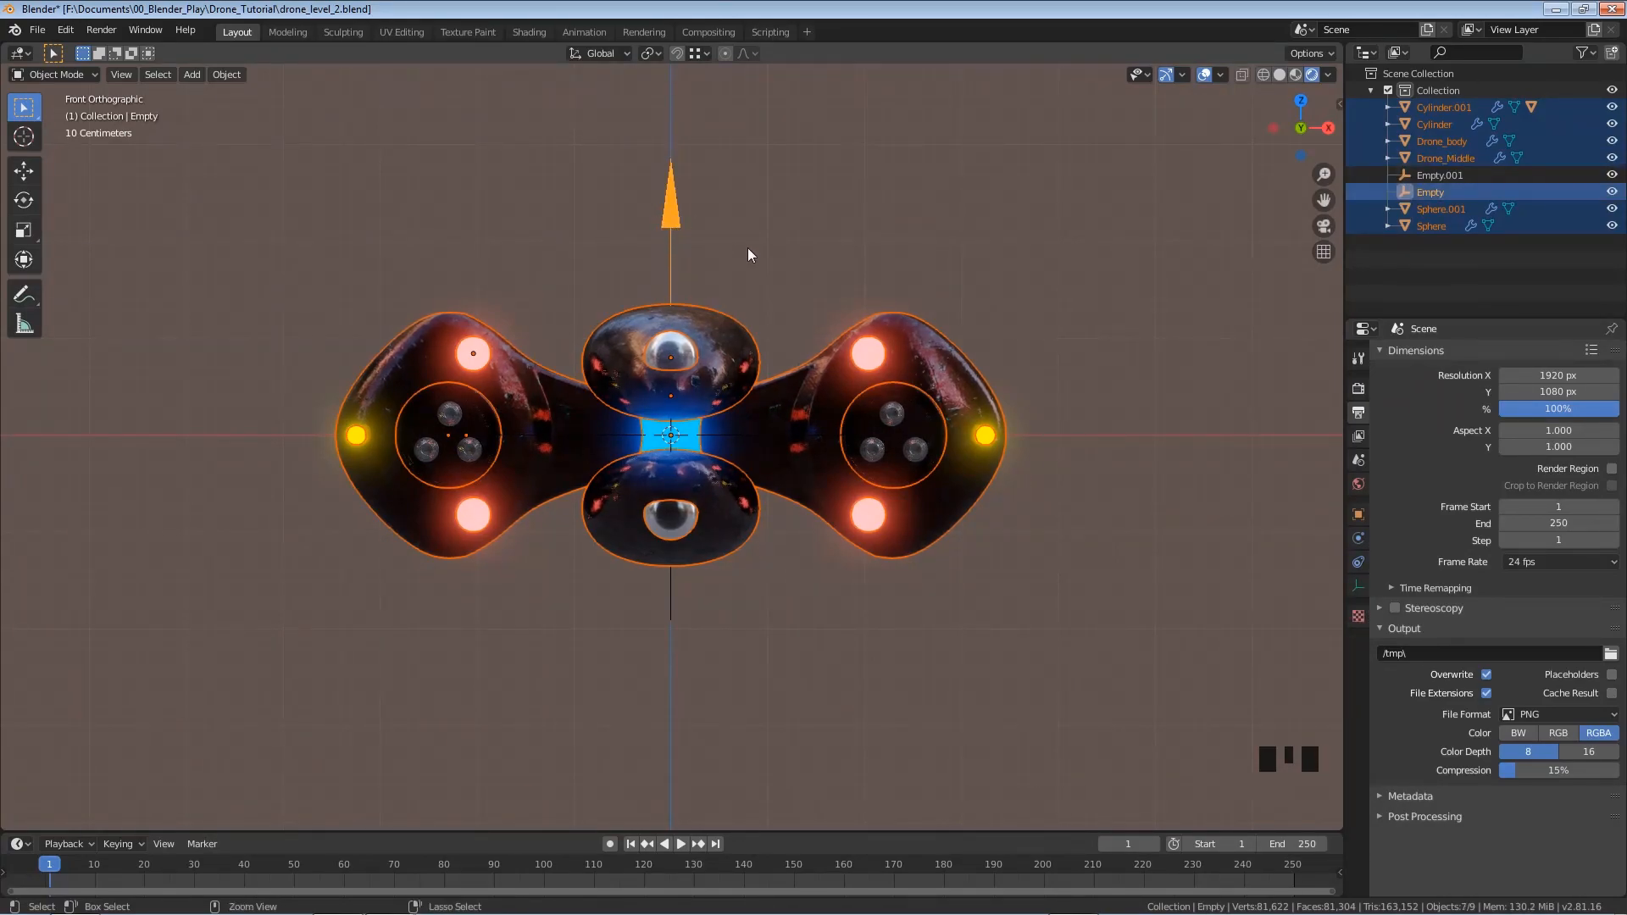
{"action": "key", "text": "ctrl+p"}
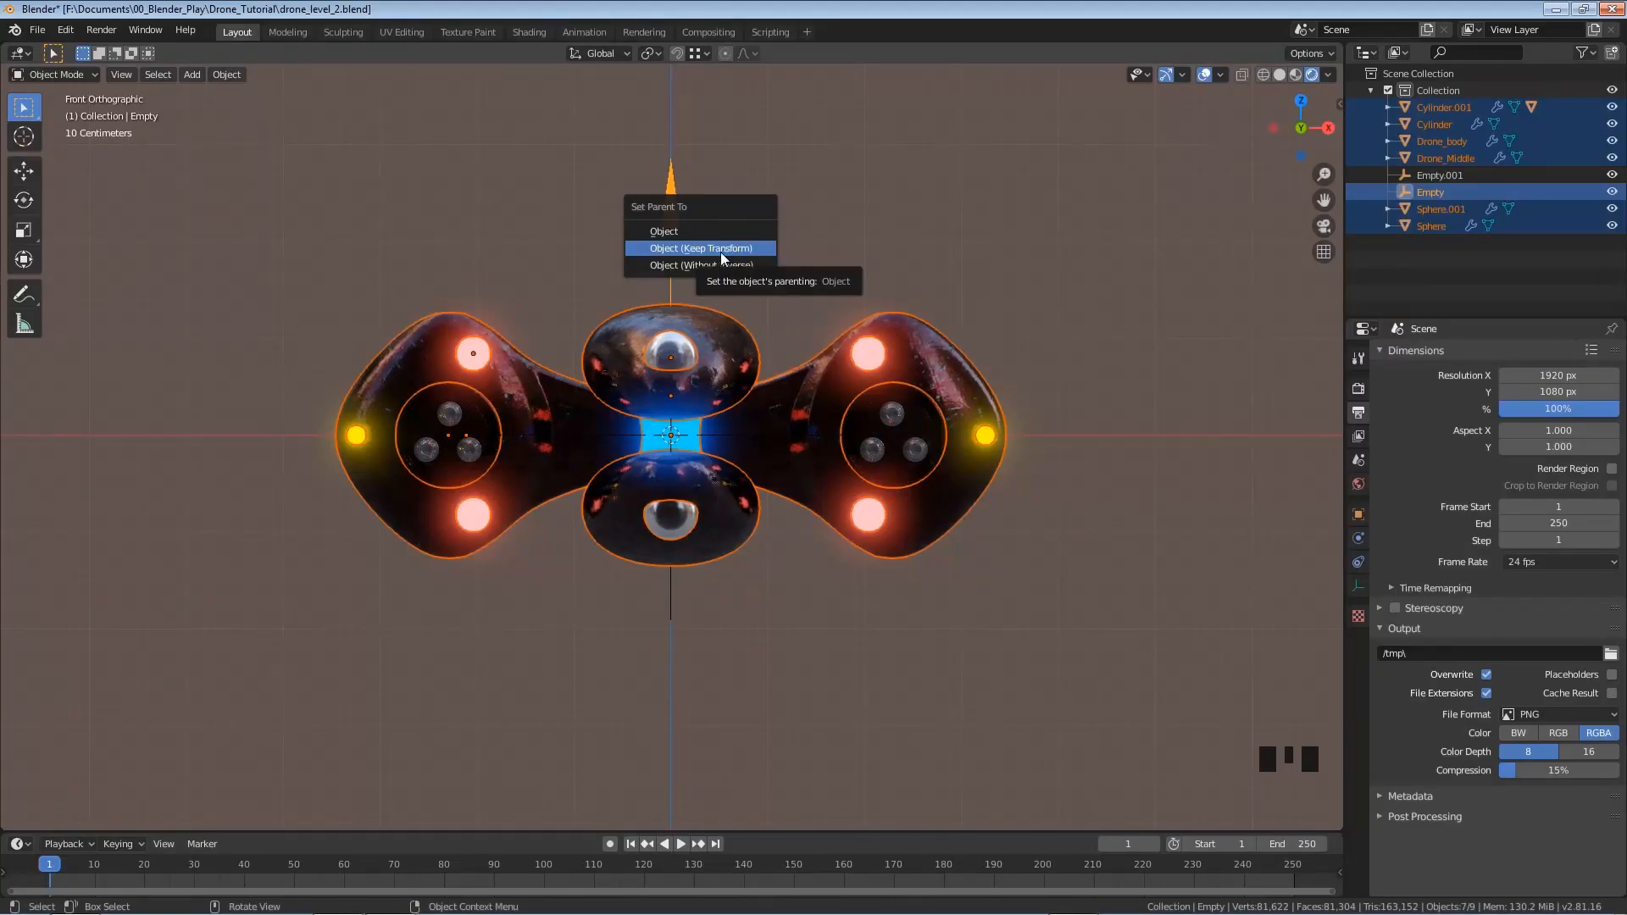
{"action": "left_click", "coordinate": [716, 250]}
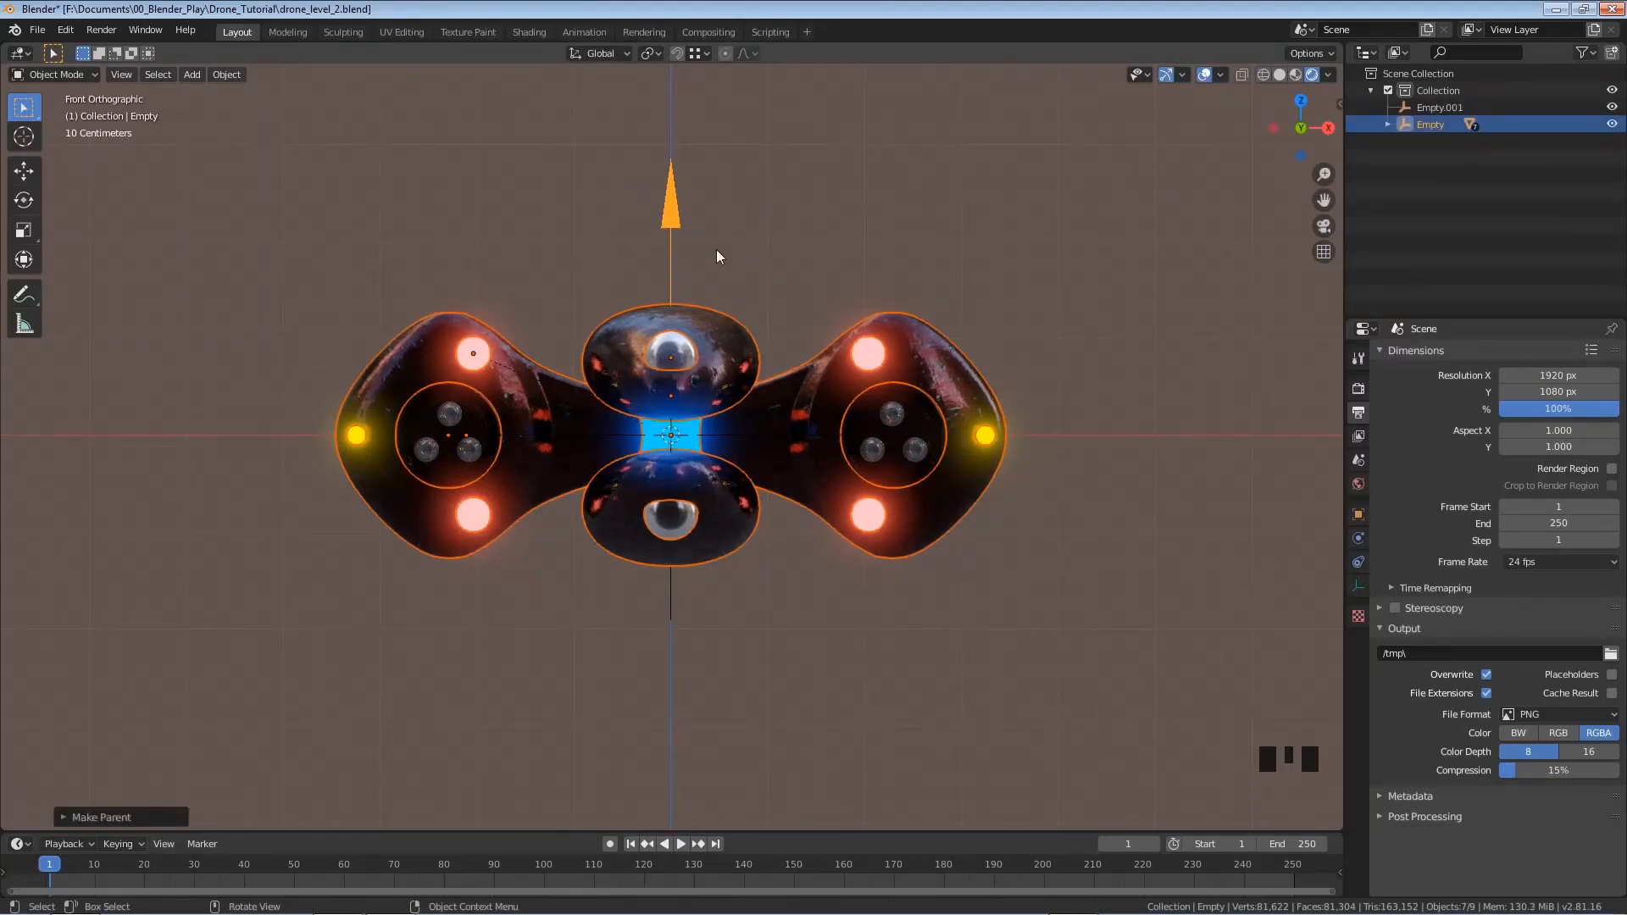
Test moving the drone by the arrow empty alone, and parent the arrow empty to the plain axes empty with Keep Transform
{"action": "left_click", "coordinate": [670, 201]}
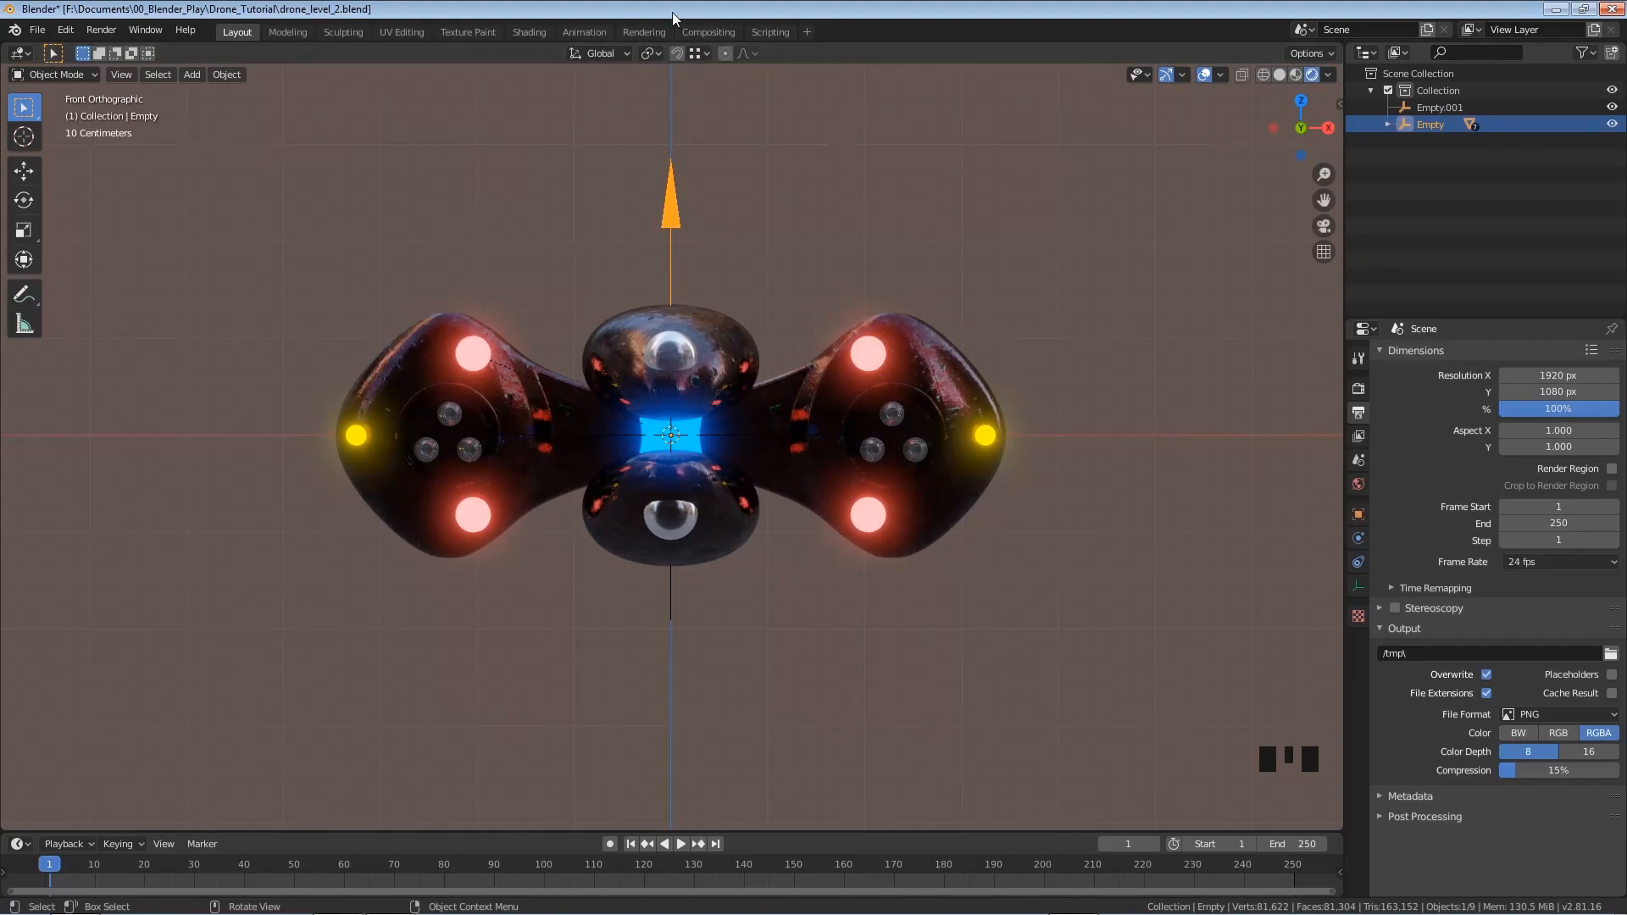
{"action": "key", "text": "g"}
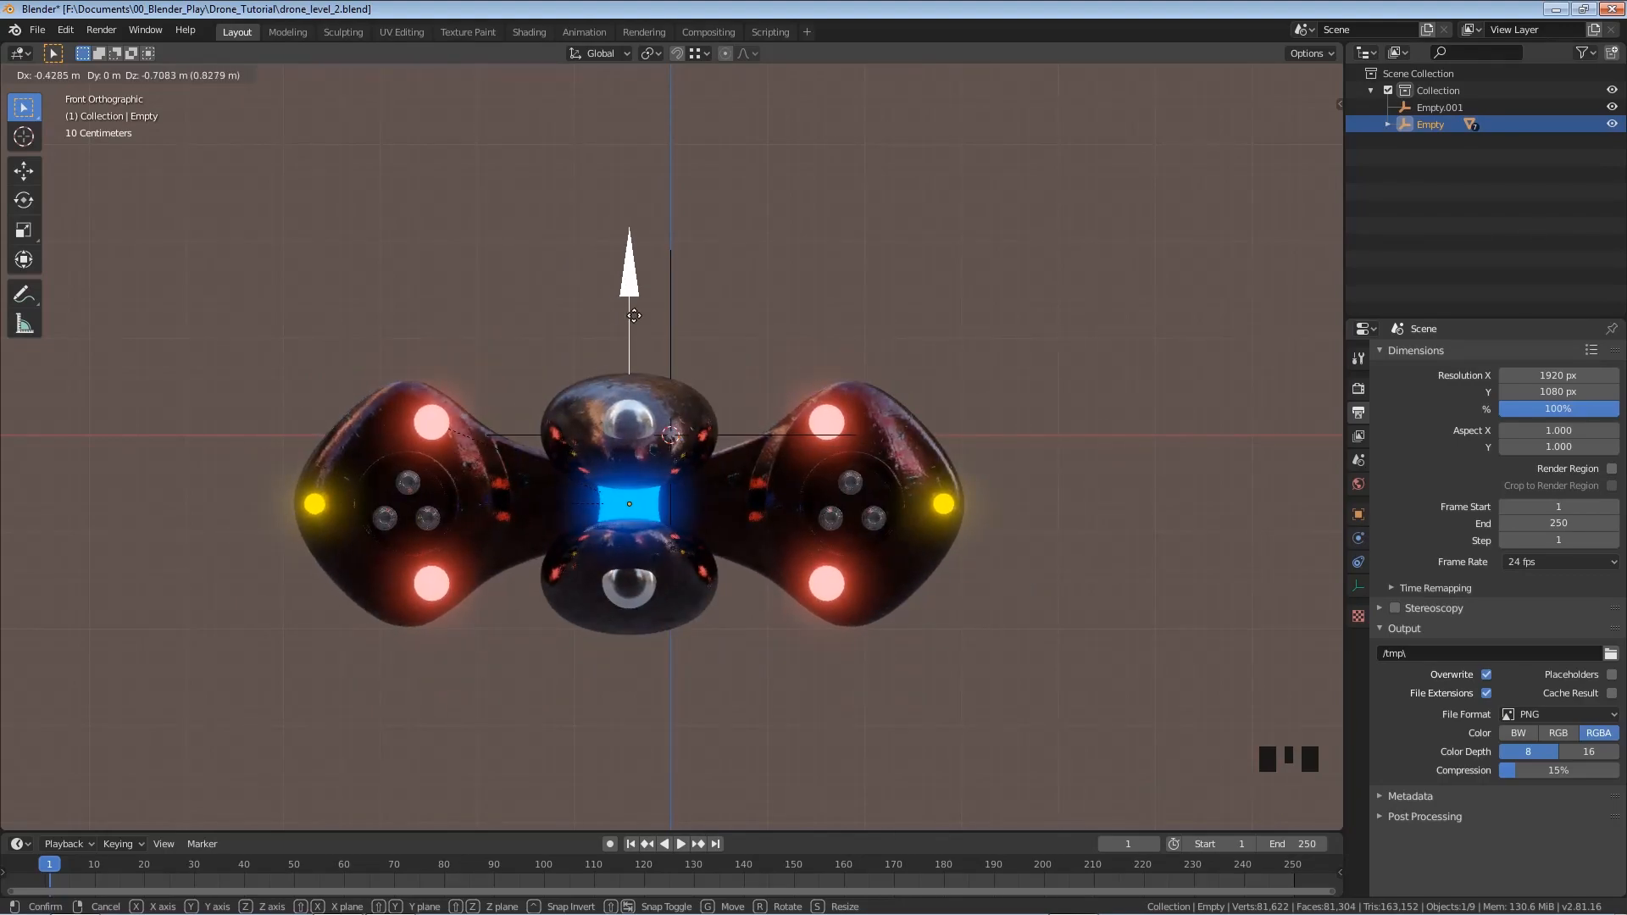
{"action": "right_click", "coordinate": [634, 316]}
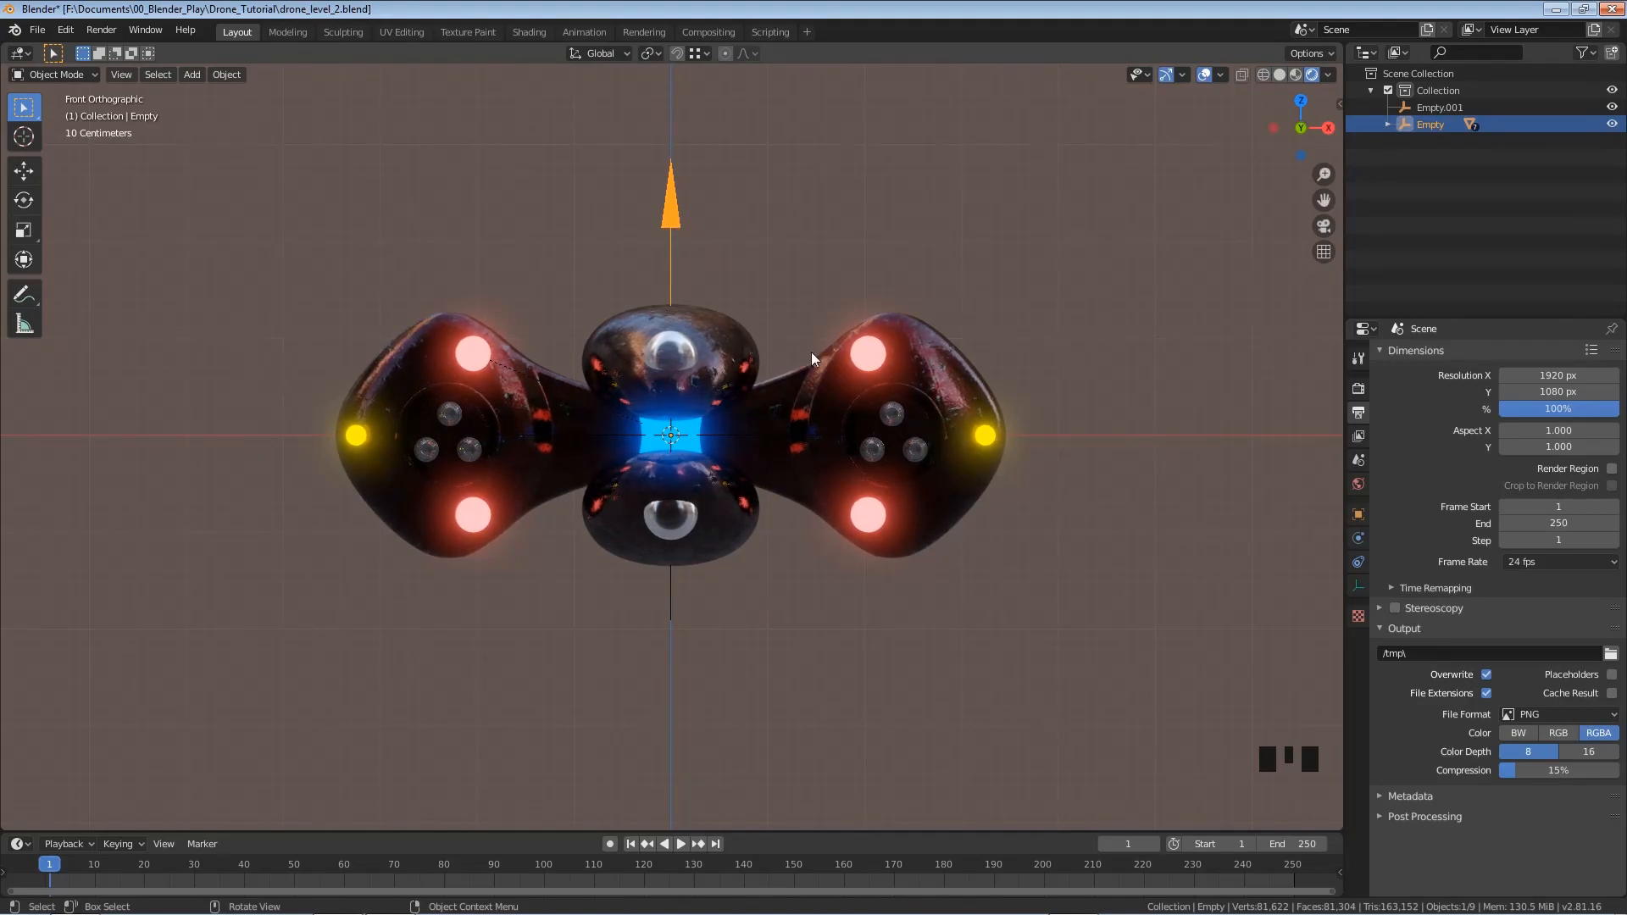
{"action": "left_click", "coordinate": [669, 613], "text": "shift"}
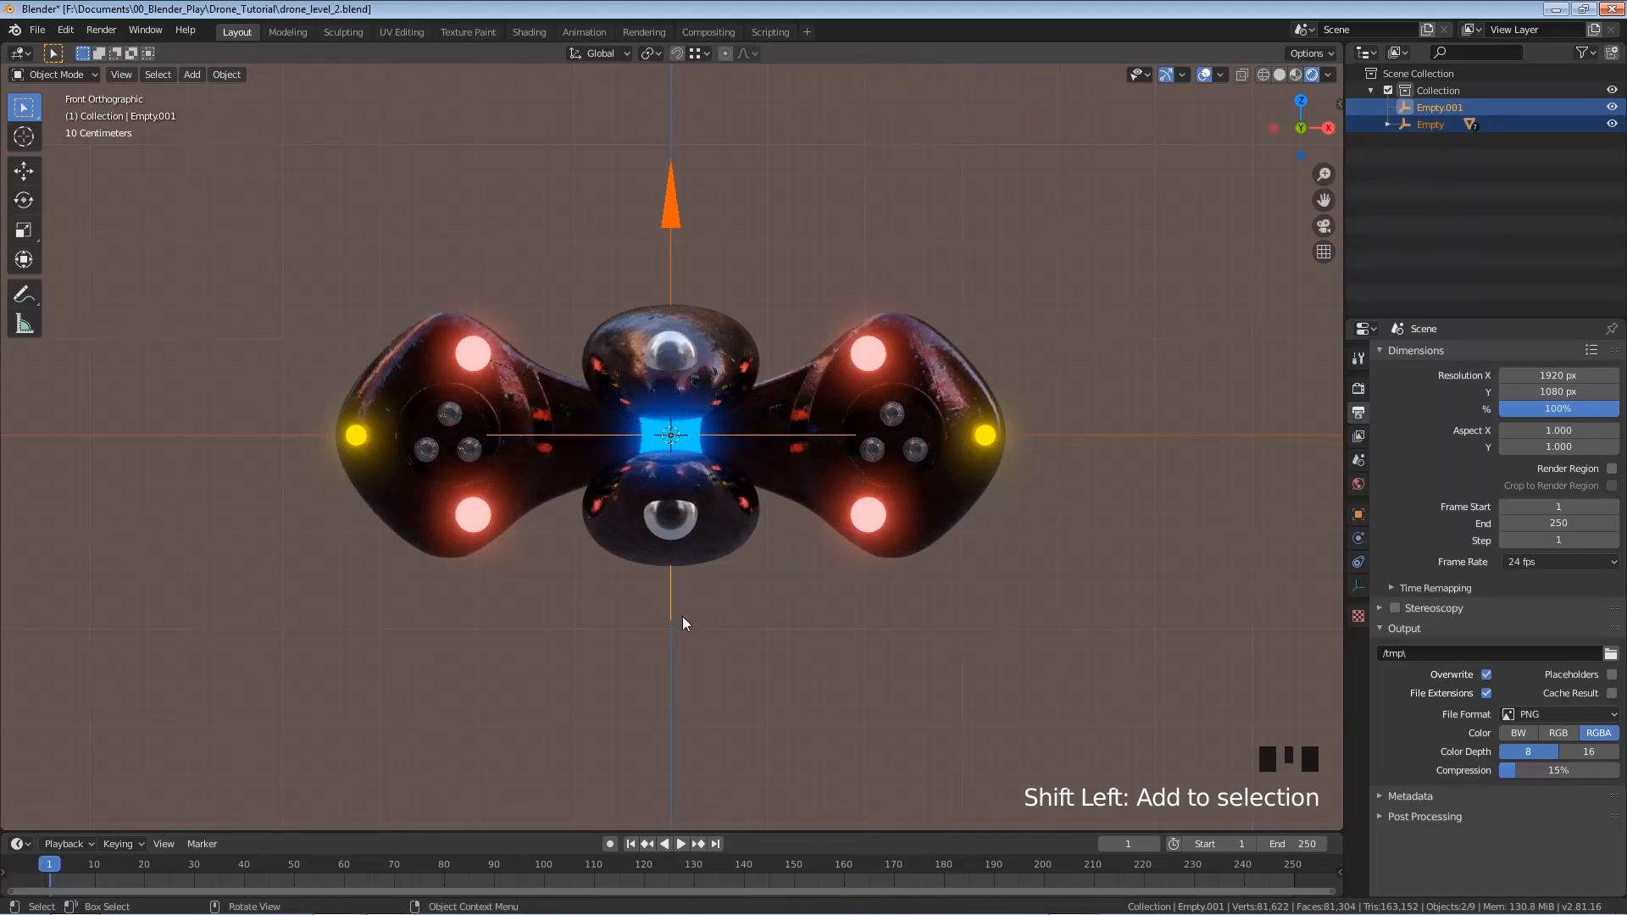
{"action": "key", "text": "ctrl+p"}
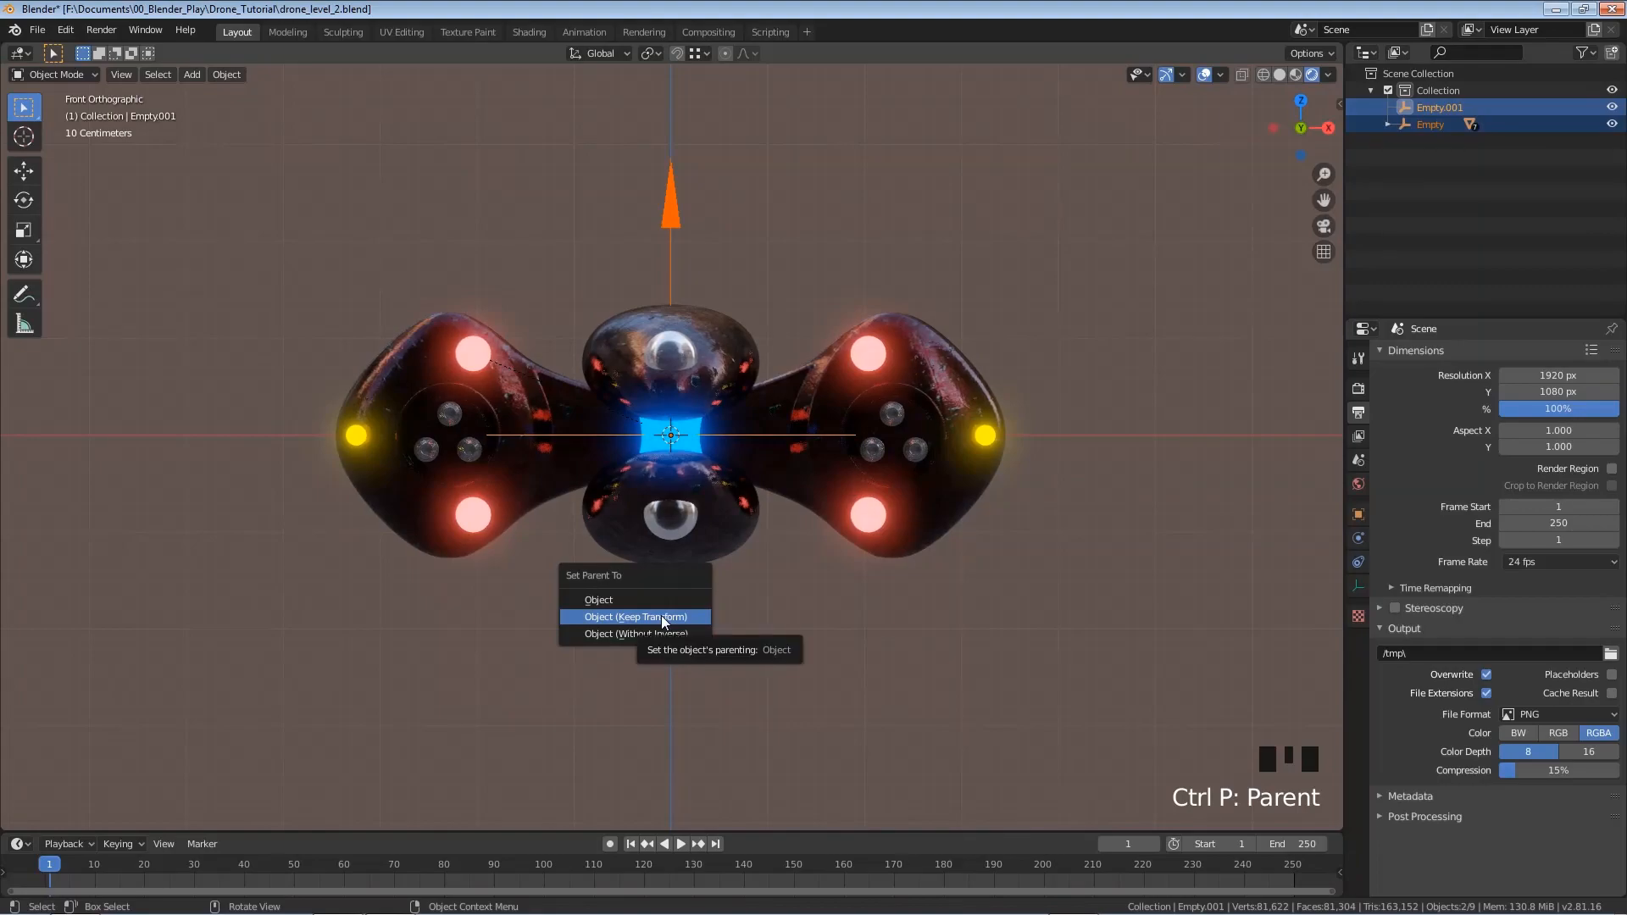
{"action": "left_click", "coordinate": [663, 618]}
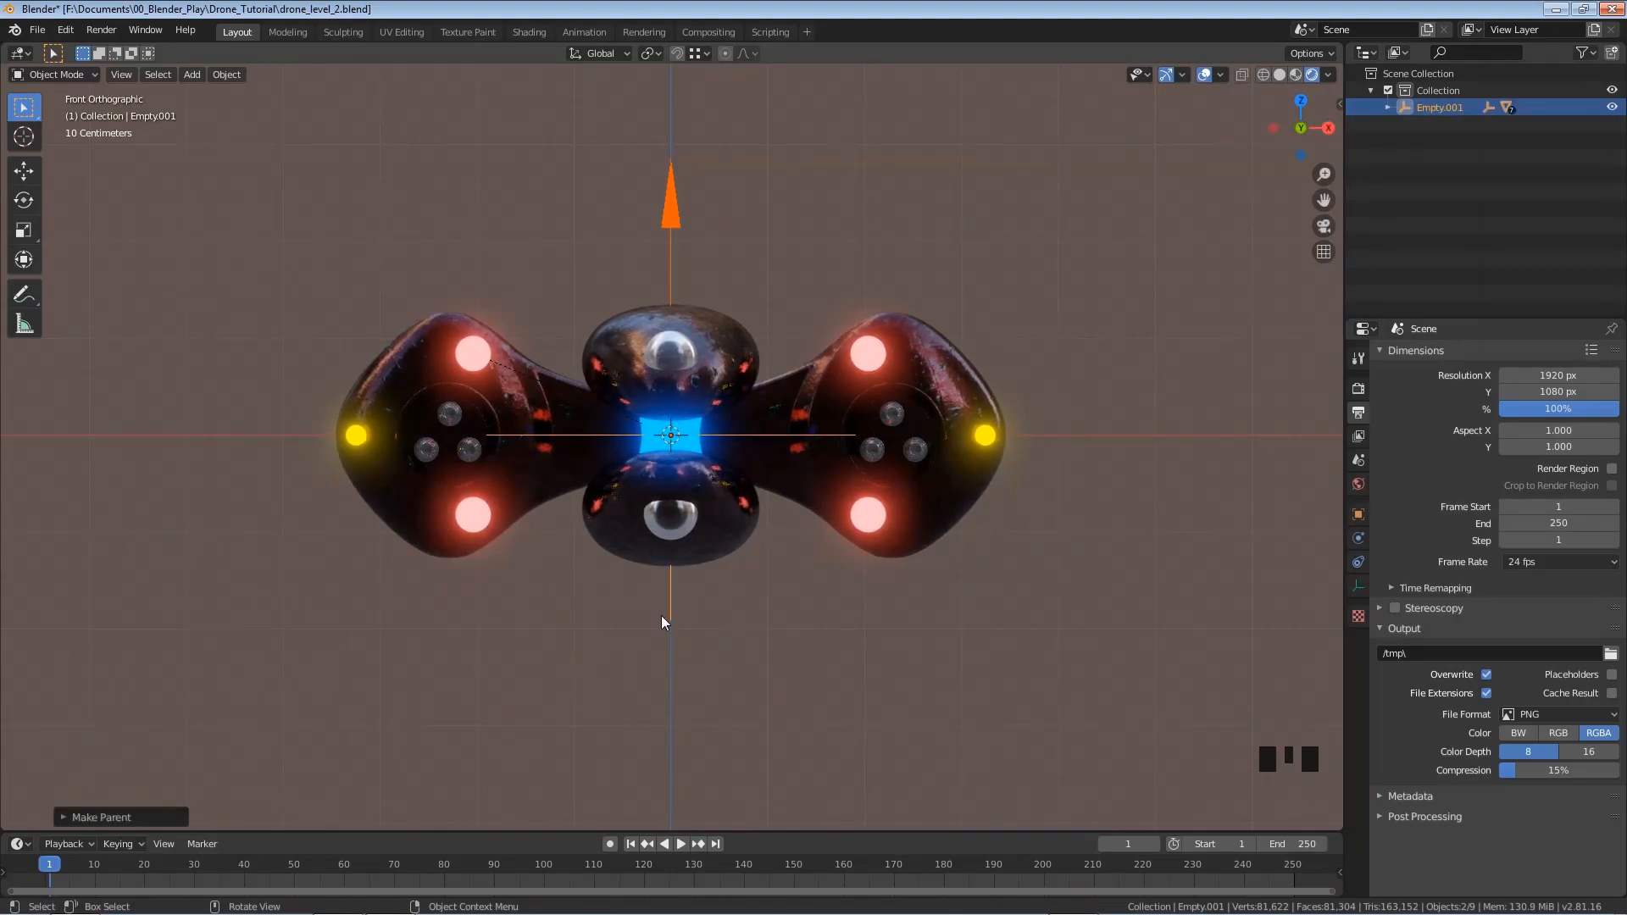
Test moving the drone by the arrow empty and by the plain axes empty, cancelling each move
{"action": "left_click", "coordinate": [668, 202]}
{"action": "key", "text": "g"}
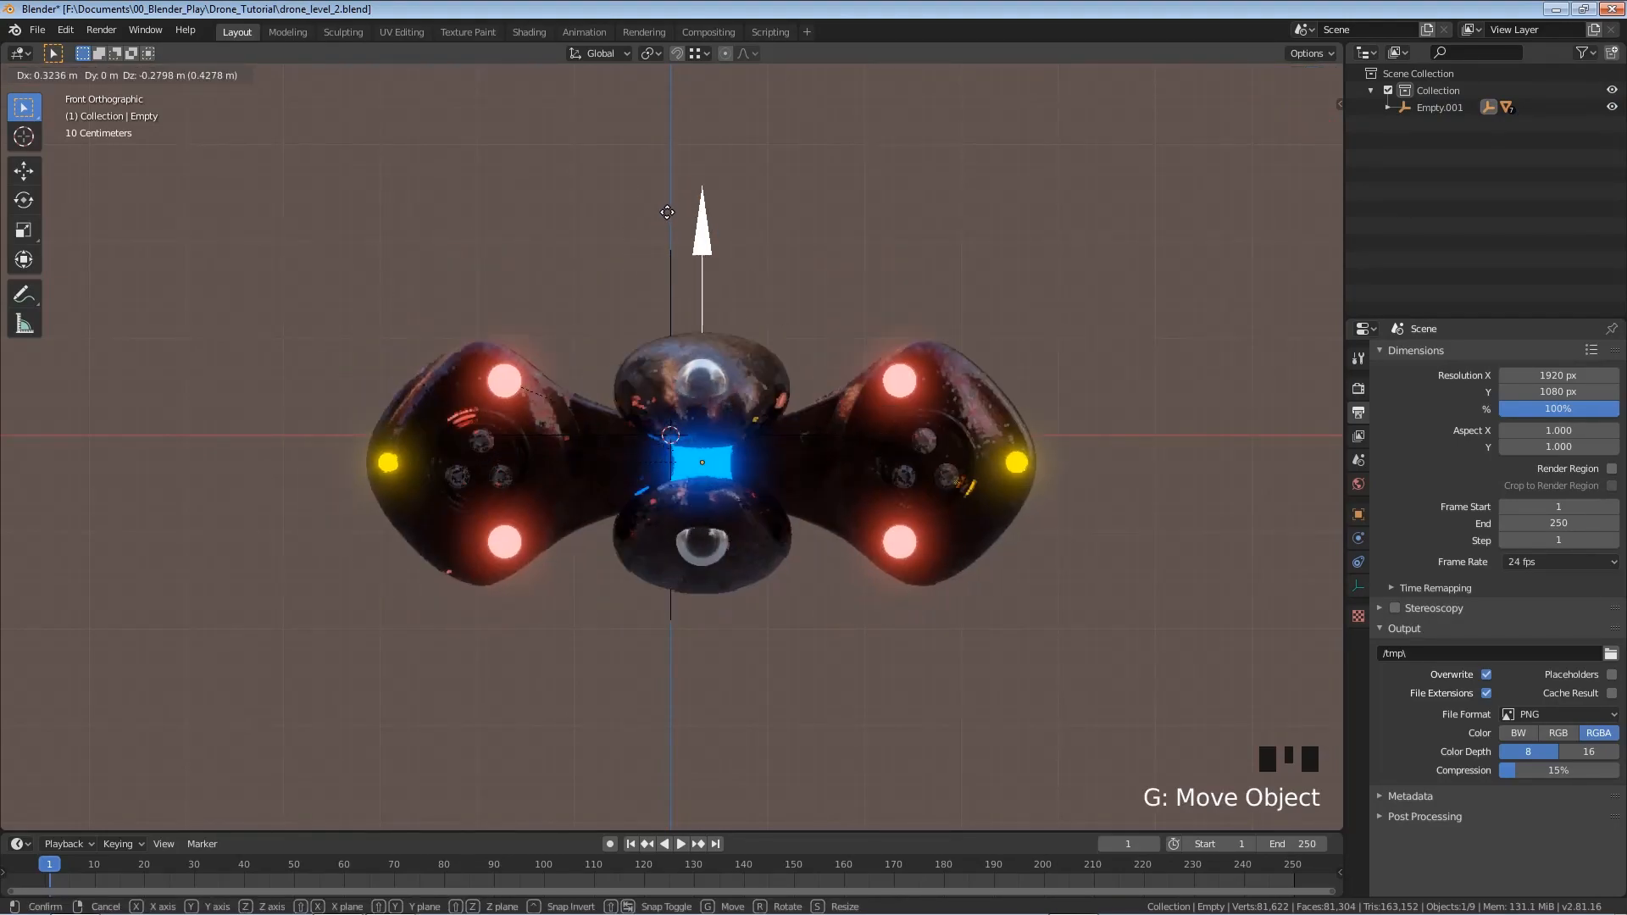
{"action": "right_click", "coordinate": [658, 229]}
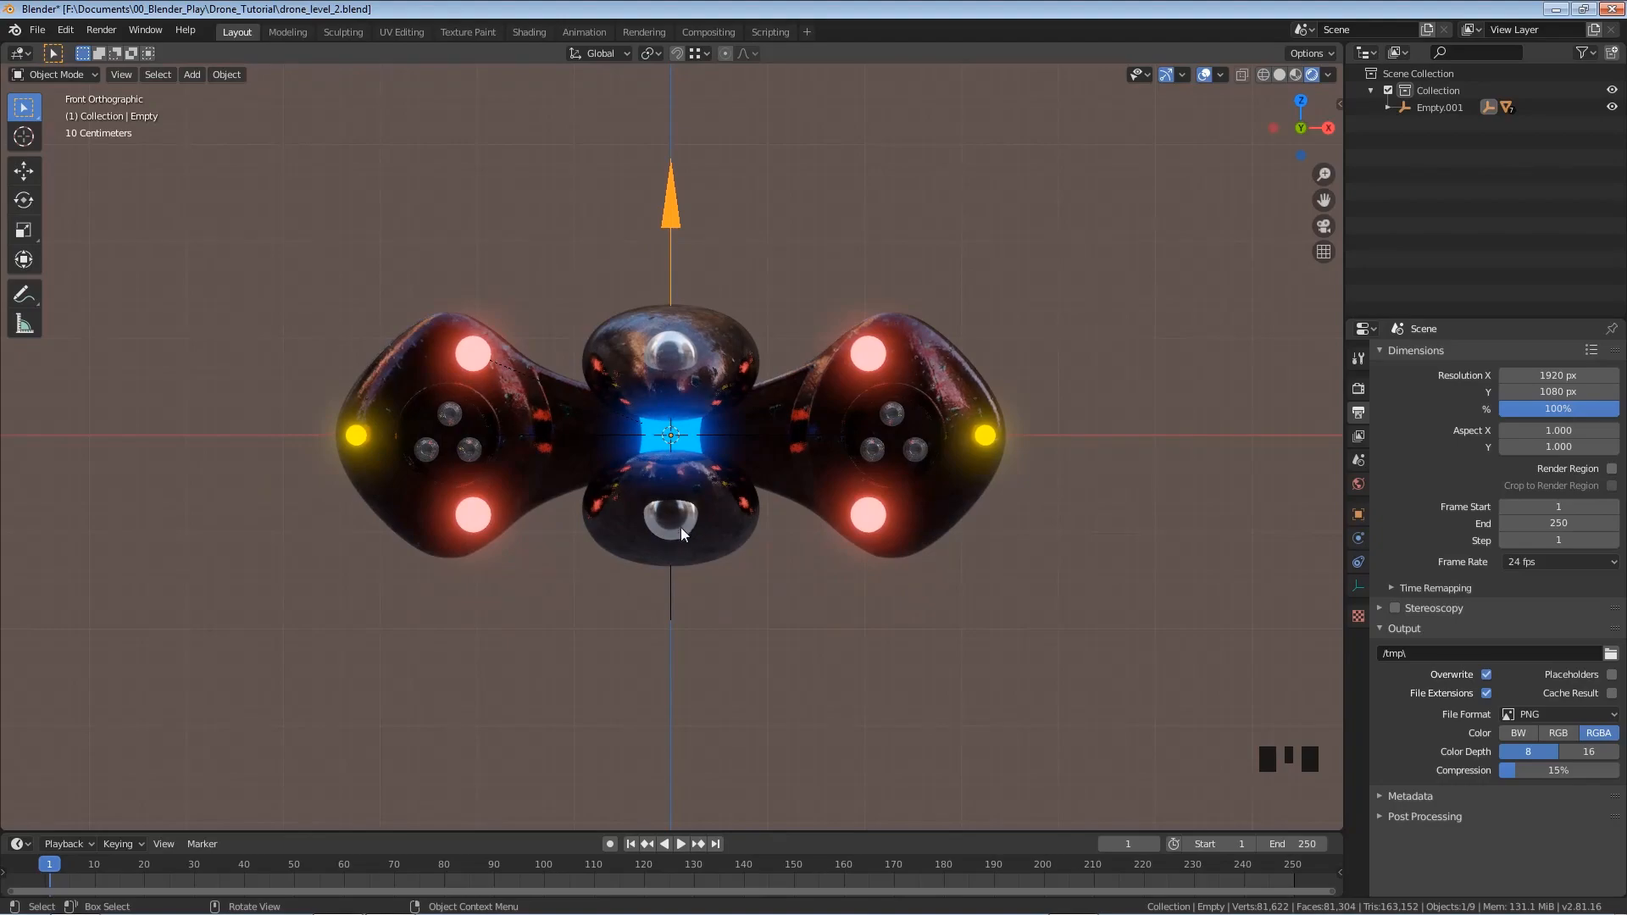
{"action": "left_click", "coordinate": [670, 600]}
{"action": "key", "text": "g"}
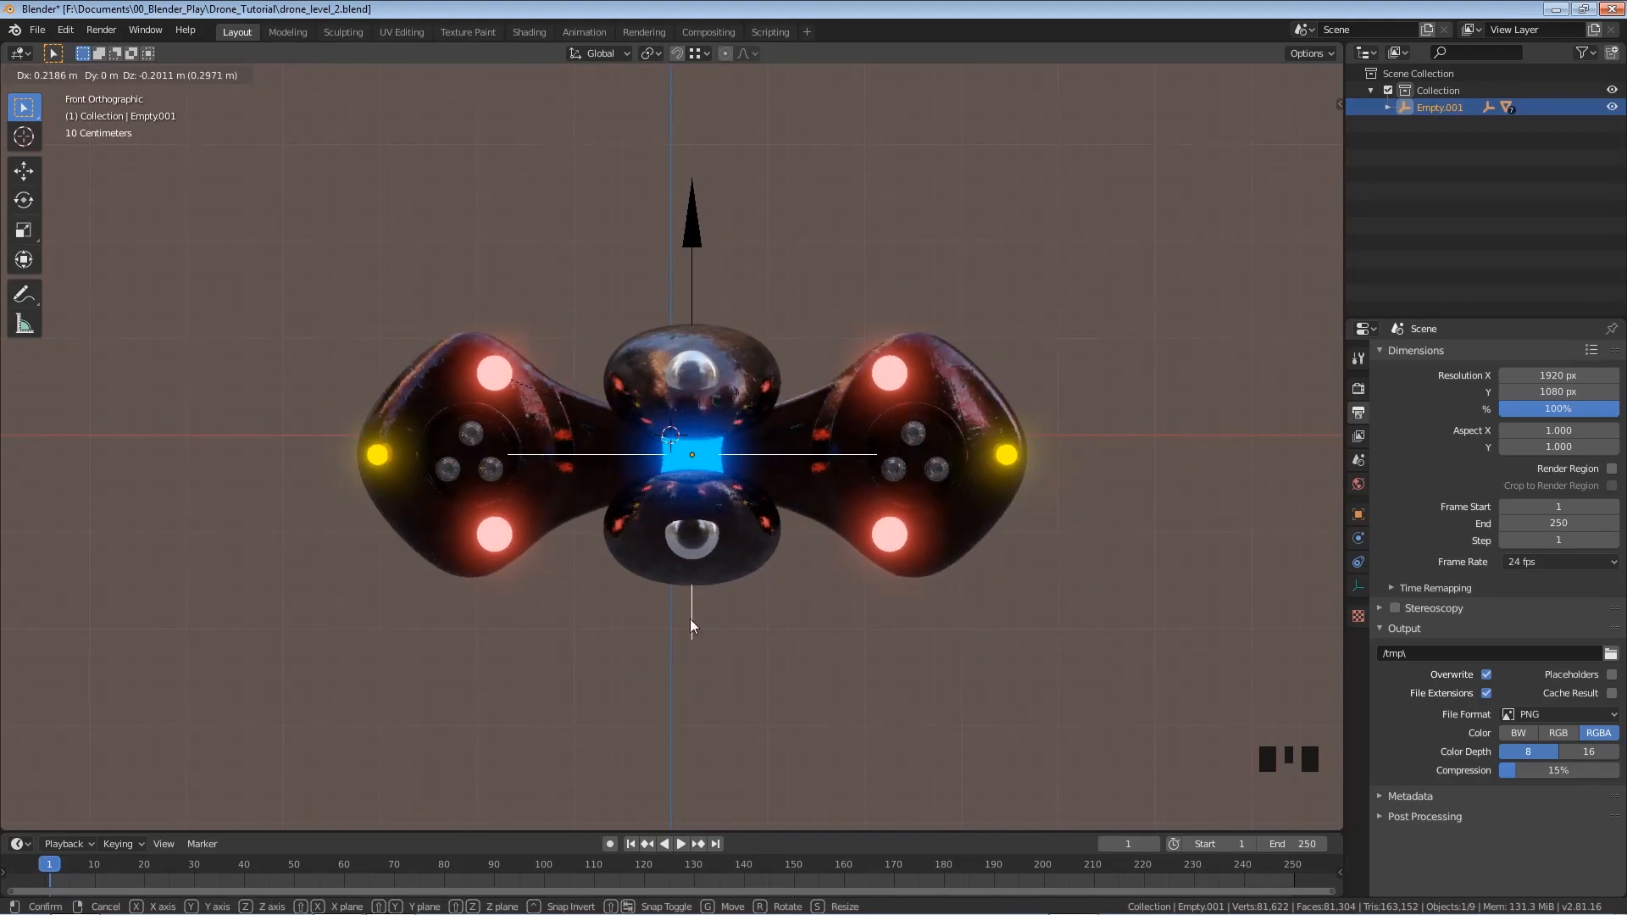
{"action": "right_click", "coordinate": [690, 619]}
Lock the arrow empty's X and Y location so it can only move along Z, and save the file
{"action": "left_click", "coordinate": [663, 213]}
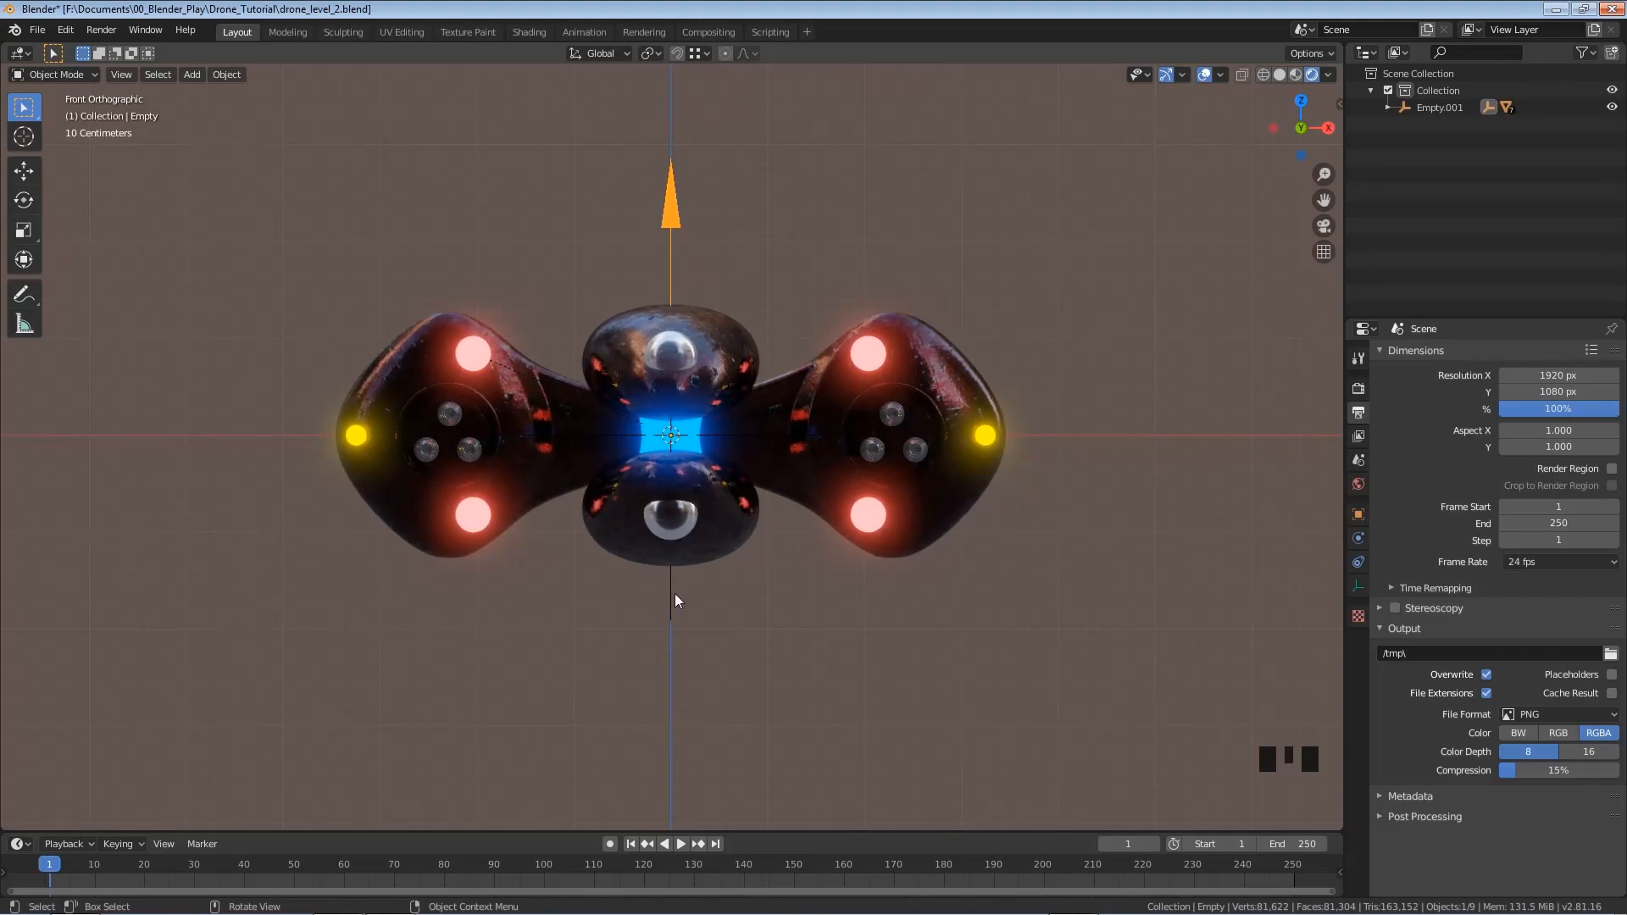
{"action": "key", "text": "ctrl"}
{"action": "key", "text": "ctrl+s"}
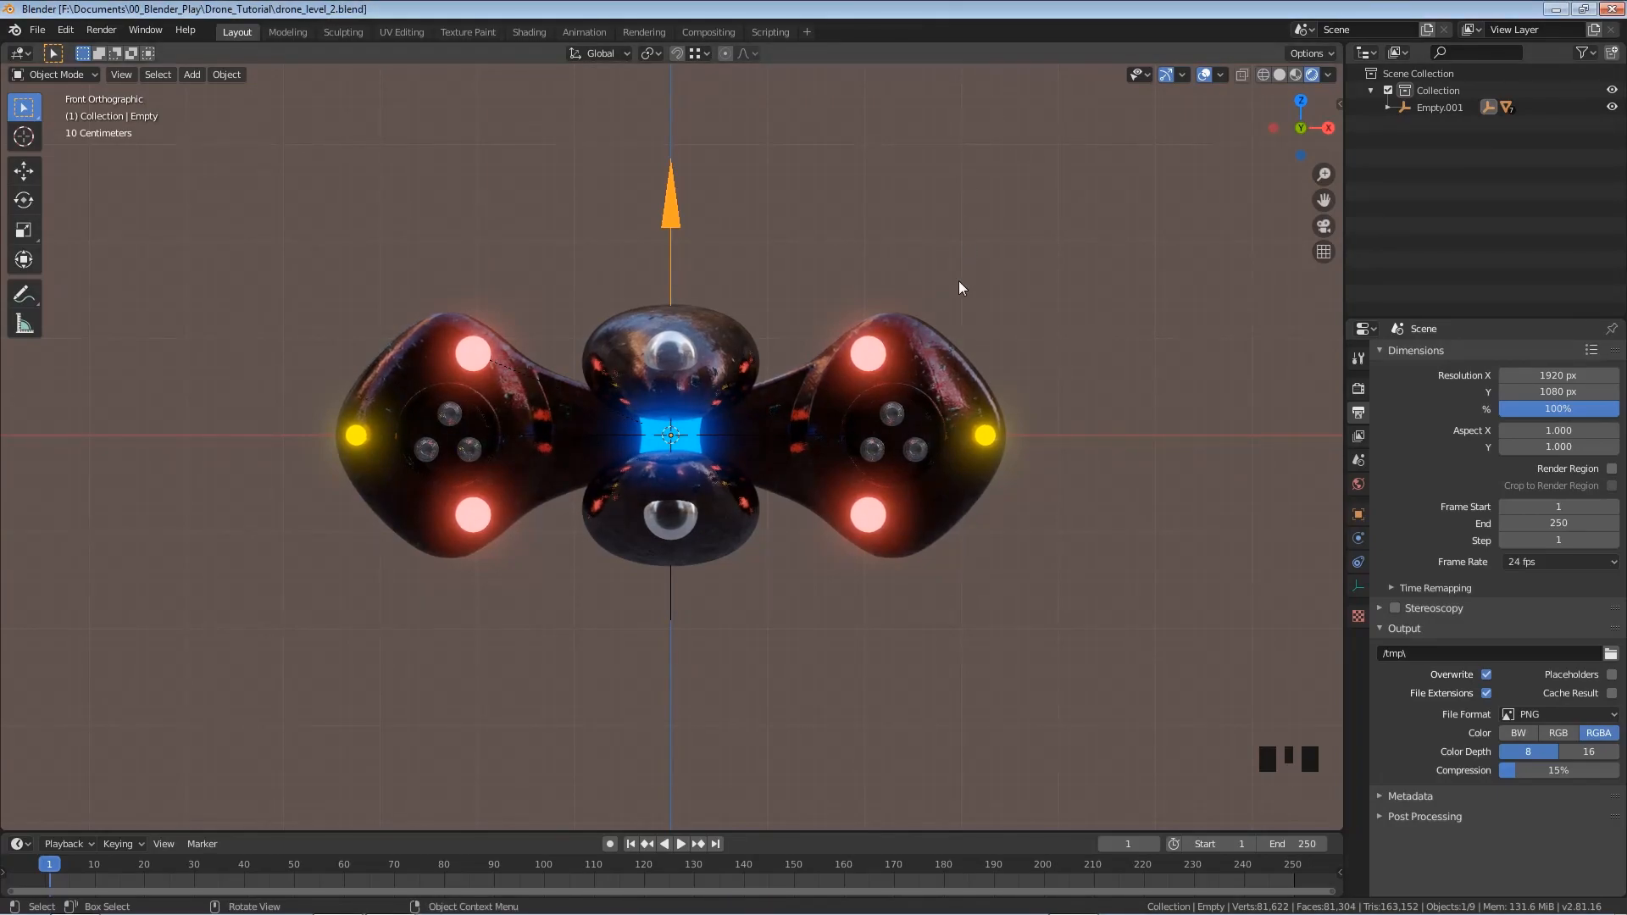
{"action": "key", "text": "n"}
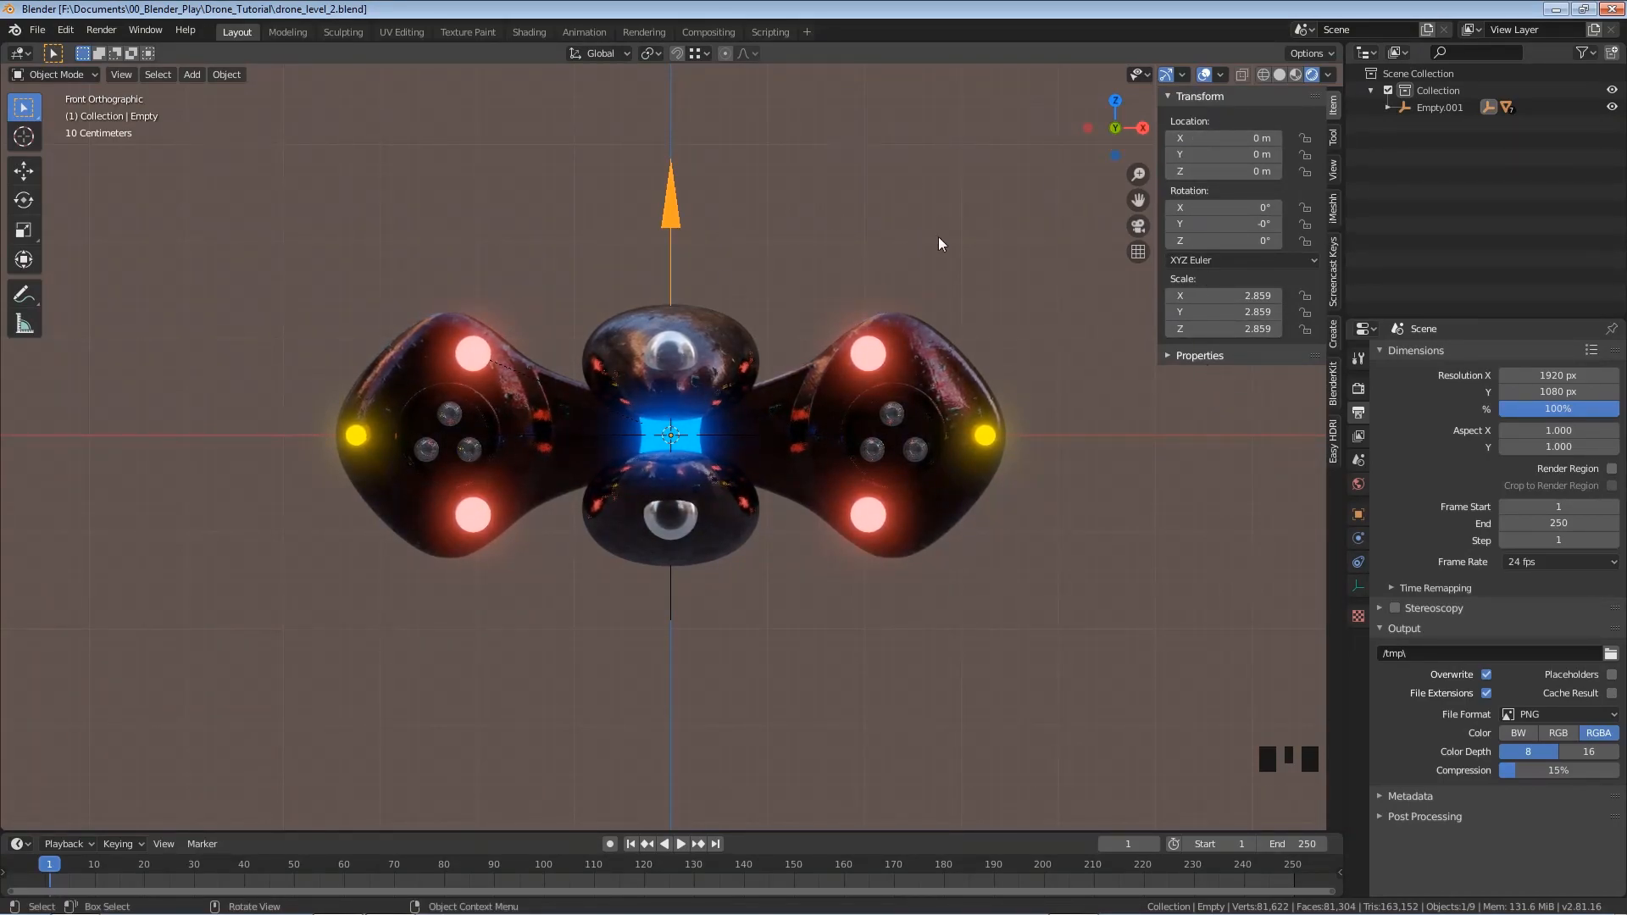
{"action": "left_click", "coordinate": [1306, 138]}
{"action": "left_click", "coordinate": [1306, 155]}
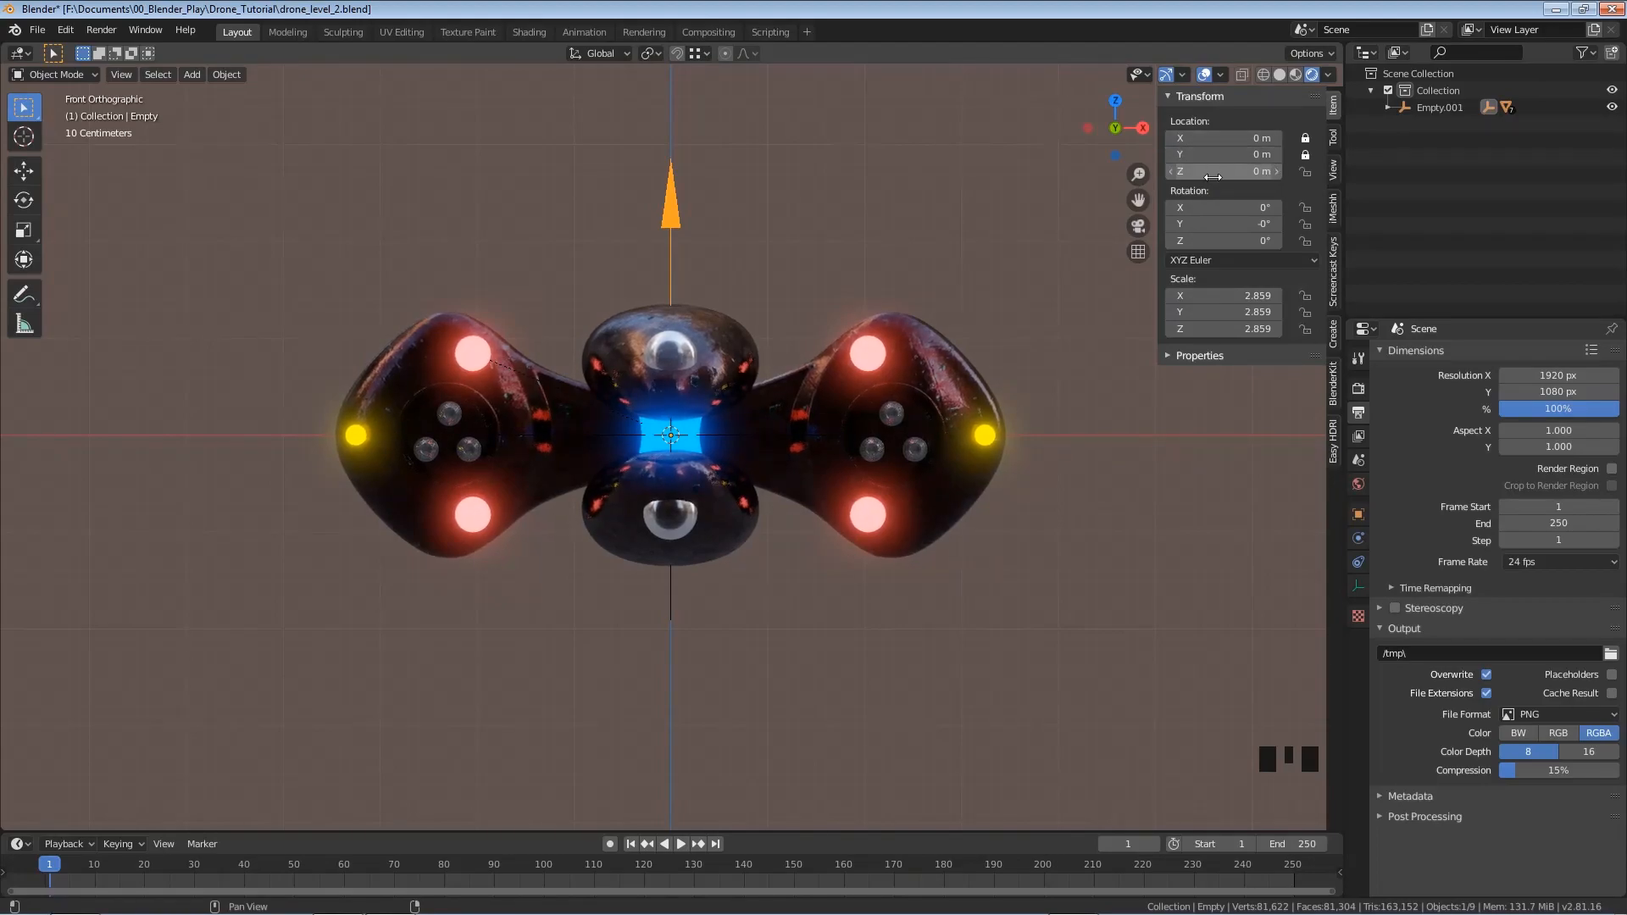
{"action": "key", "text": "ctrl+s"}
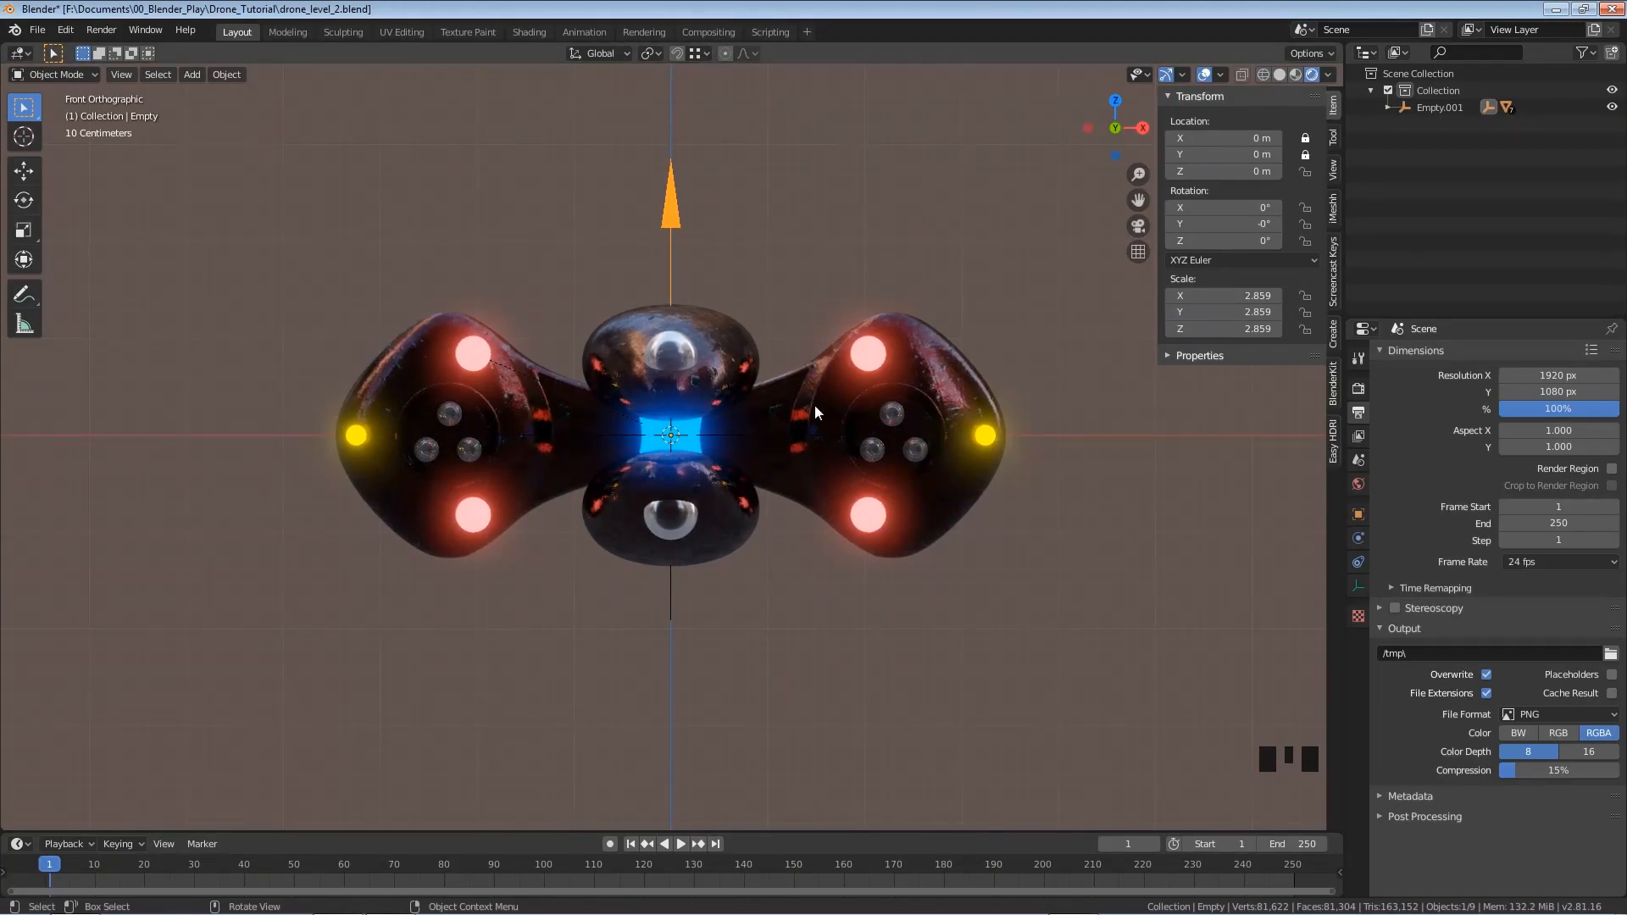
Add a camera at the origin and scale it up to about 8.6 in the top view
{"action": "key", "text": "shift+a"}
{"action": "mouse_move", "coordinate": [766, 353]}
{"action": "left_click", "coordinate": [729, 489]}
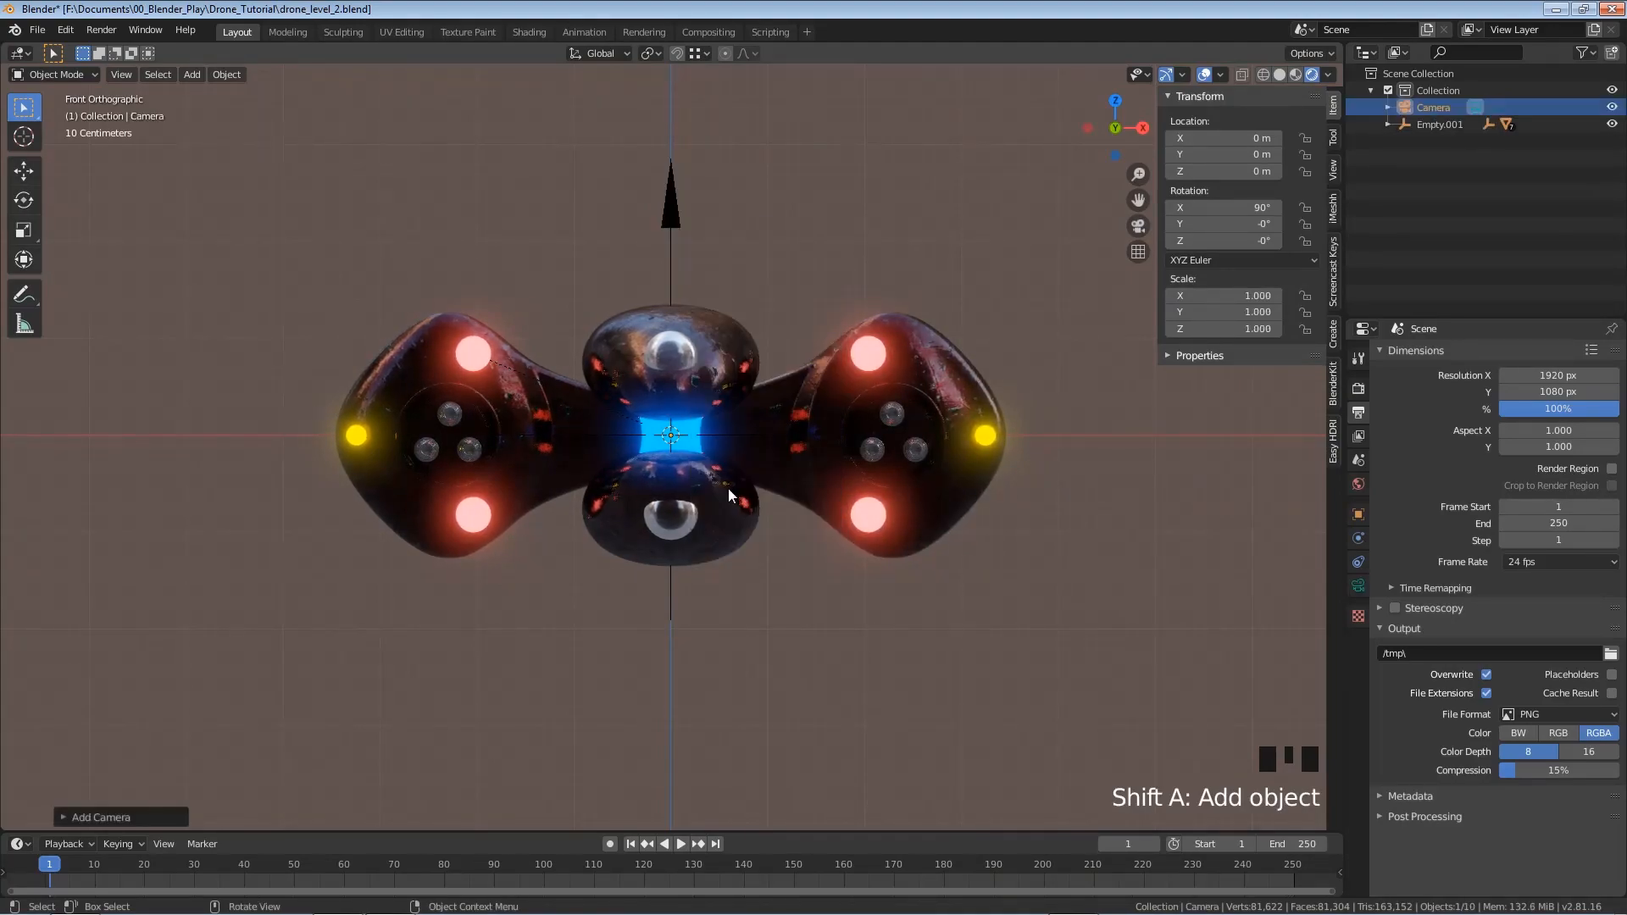
{"action": "key", "text": "KP_7"}
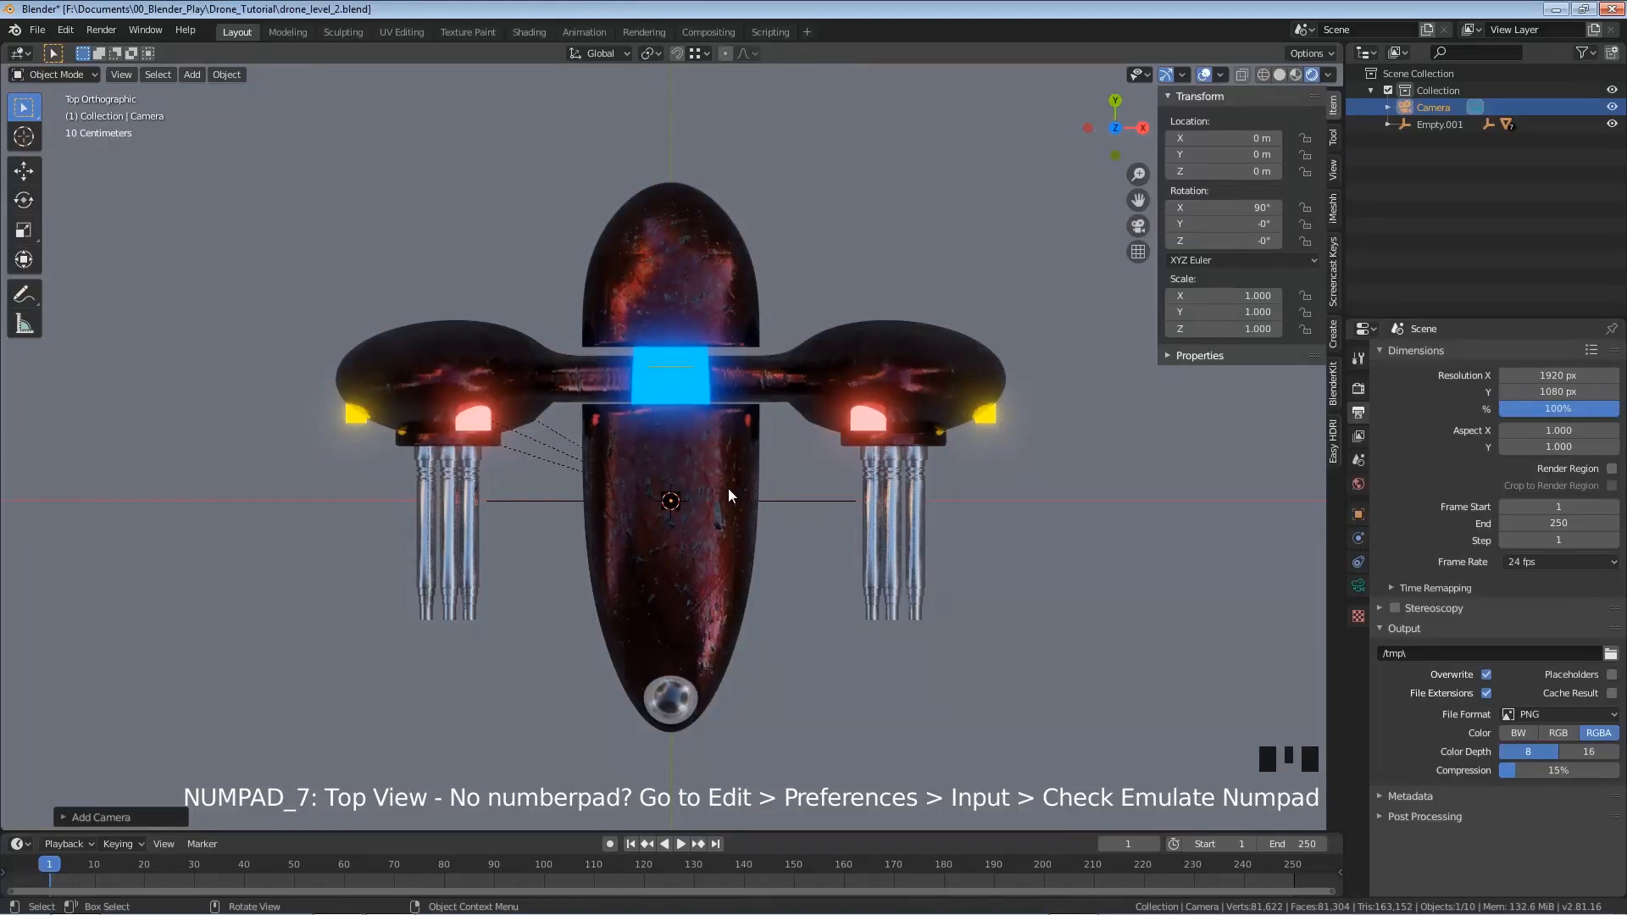
{"action": "scroll", "coordinate": [750, 475], "scroll_direction": "down", "scroll_amount": 5}
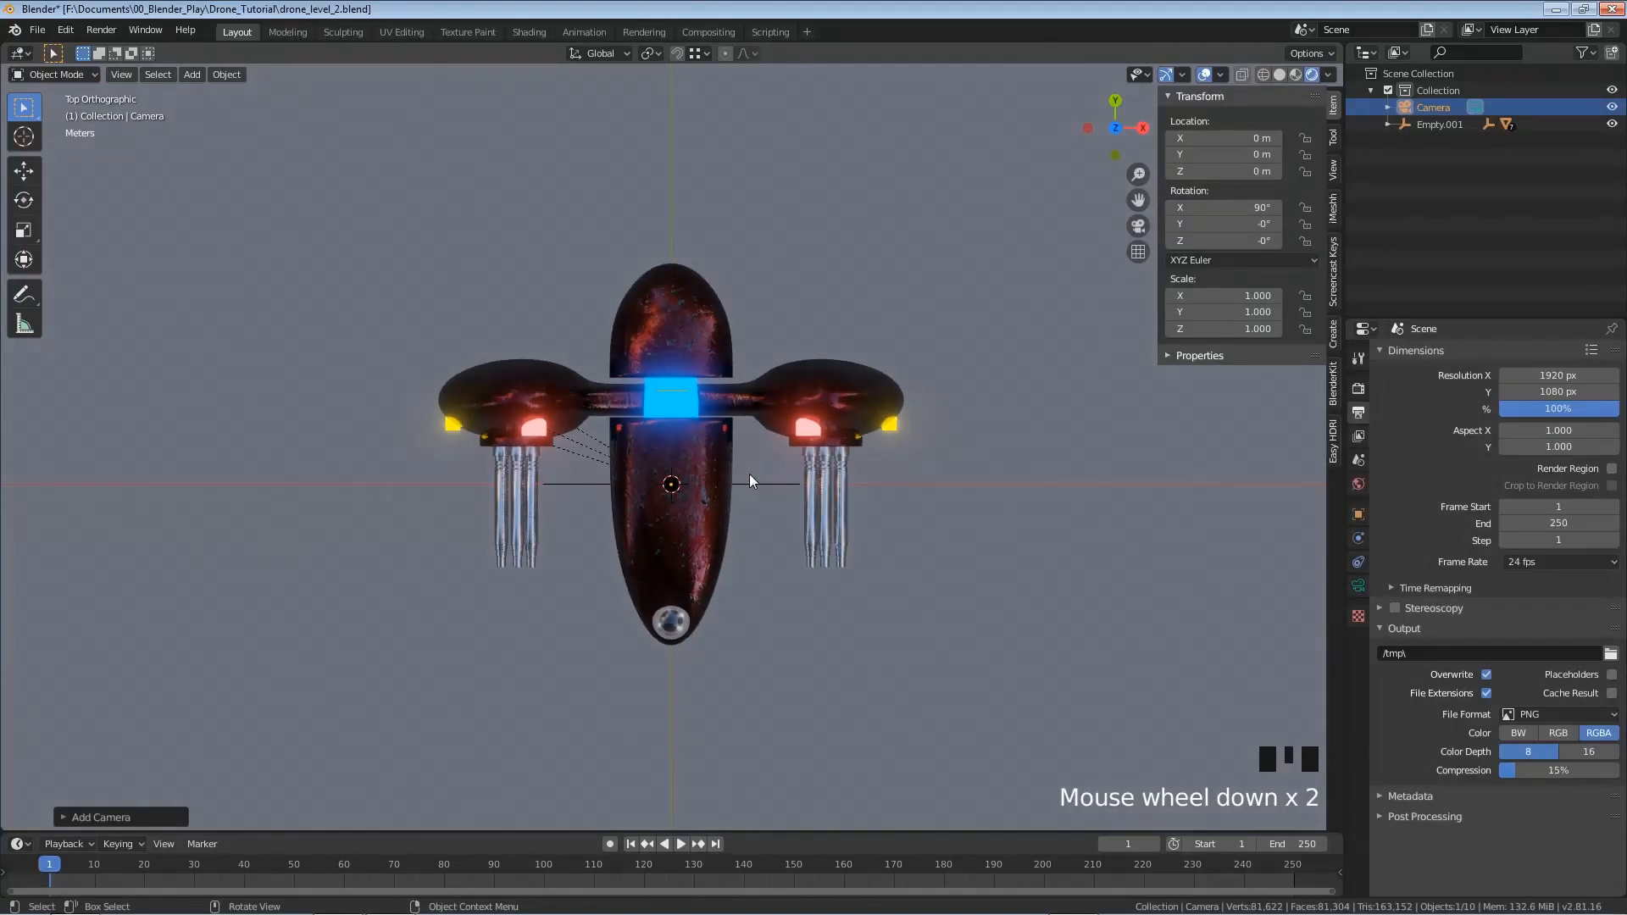
{"action": "scroll", "coordinate": [749, 475], "scroll_direction": "down", "scroll_amount": 1}
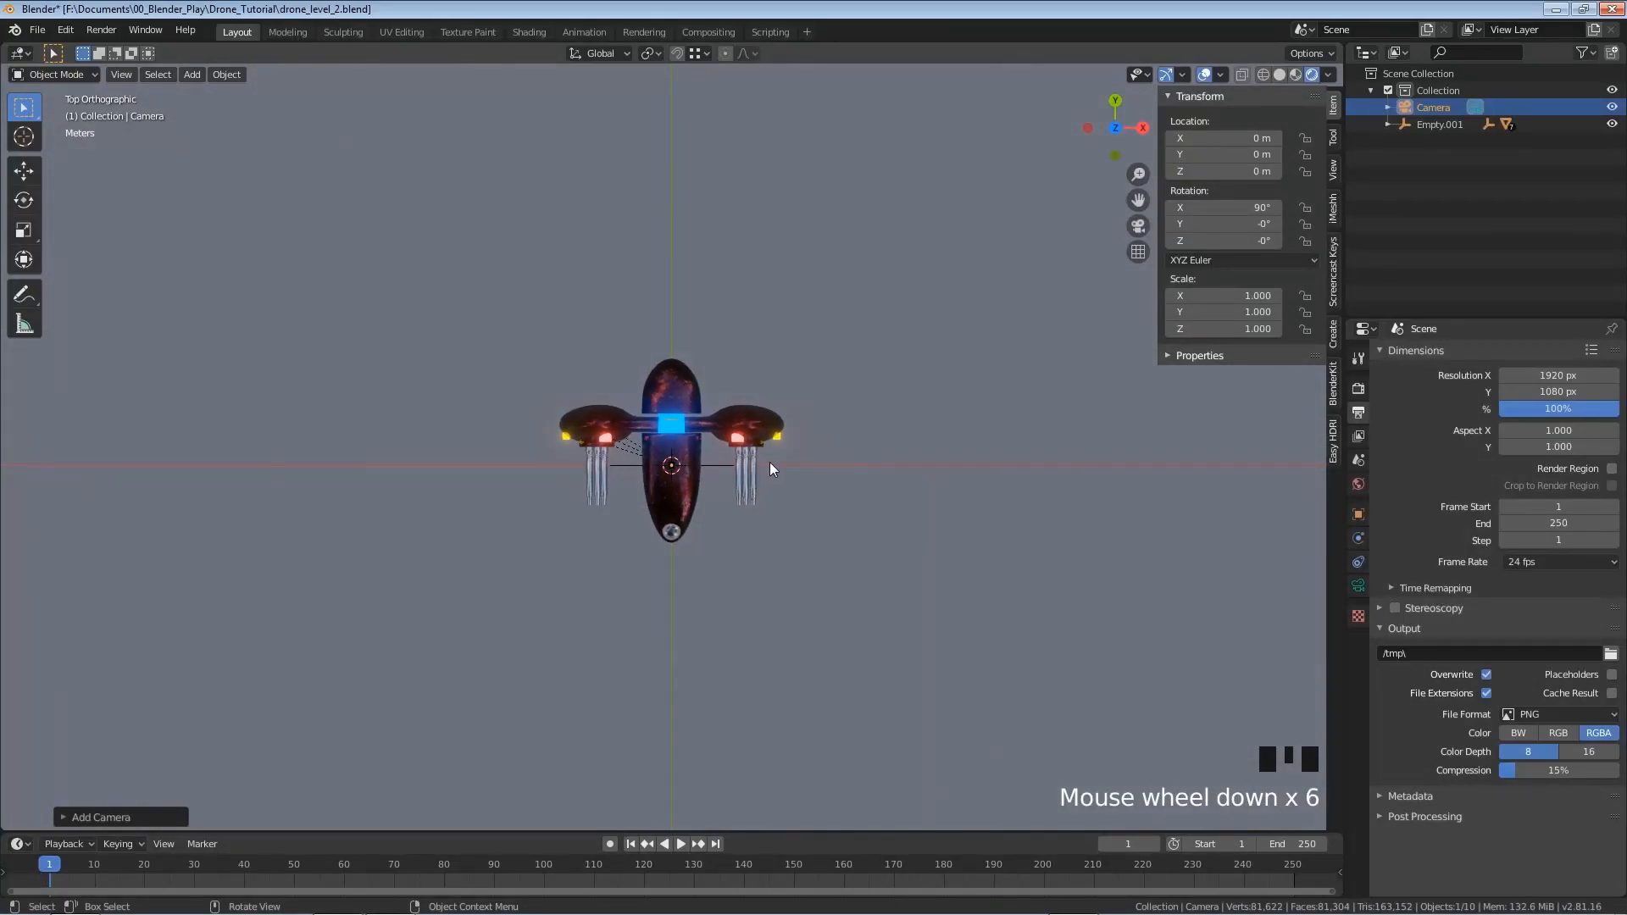
{"action": "key", "text": "s"}
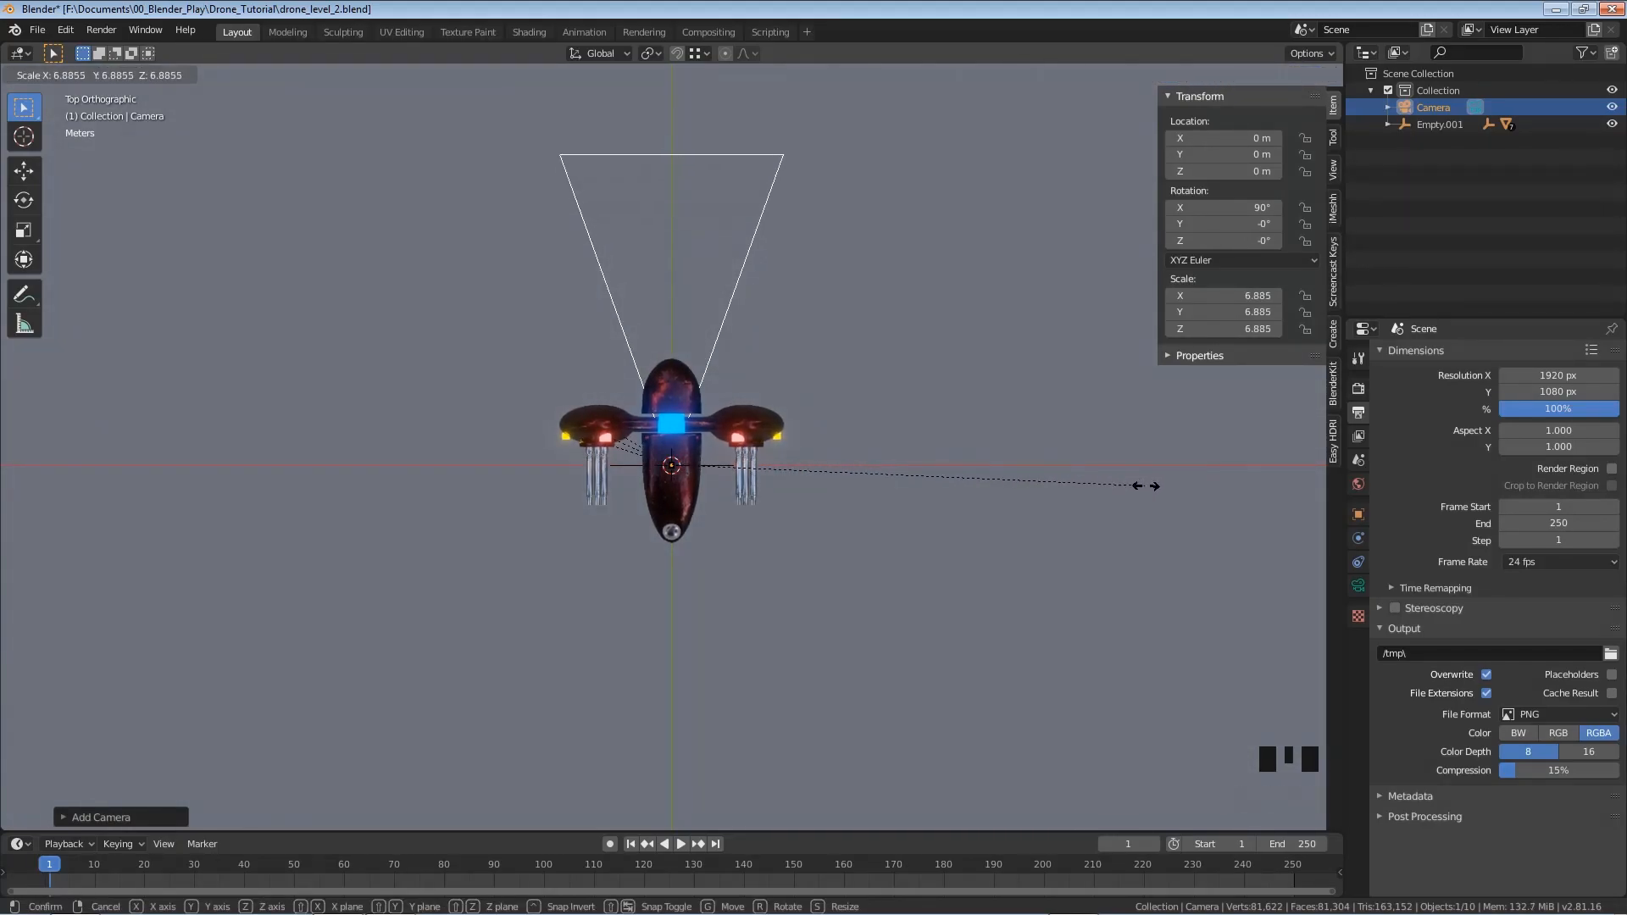
{"action": "left_click", "coordinate": [1258, 500]}
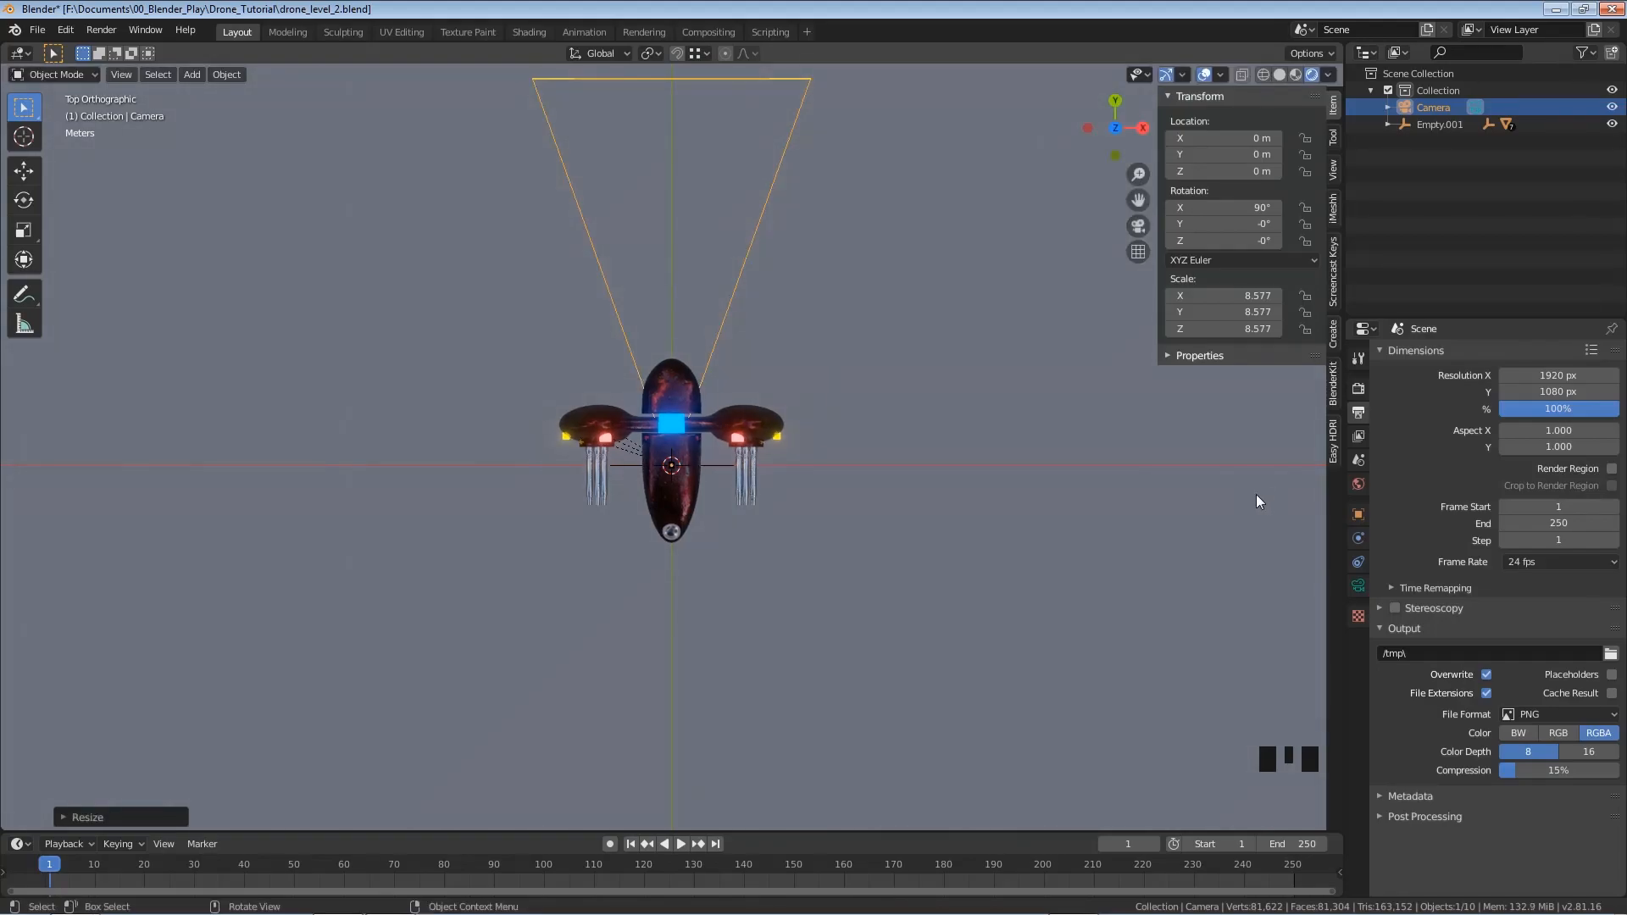
Move the camera along the Y axis to about -10.4 m in front of the drone and look through it
{"action": "key", "text": "g"}
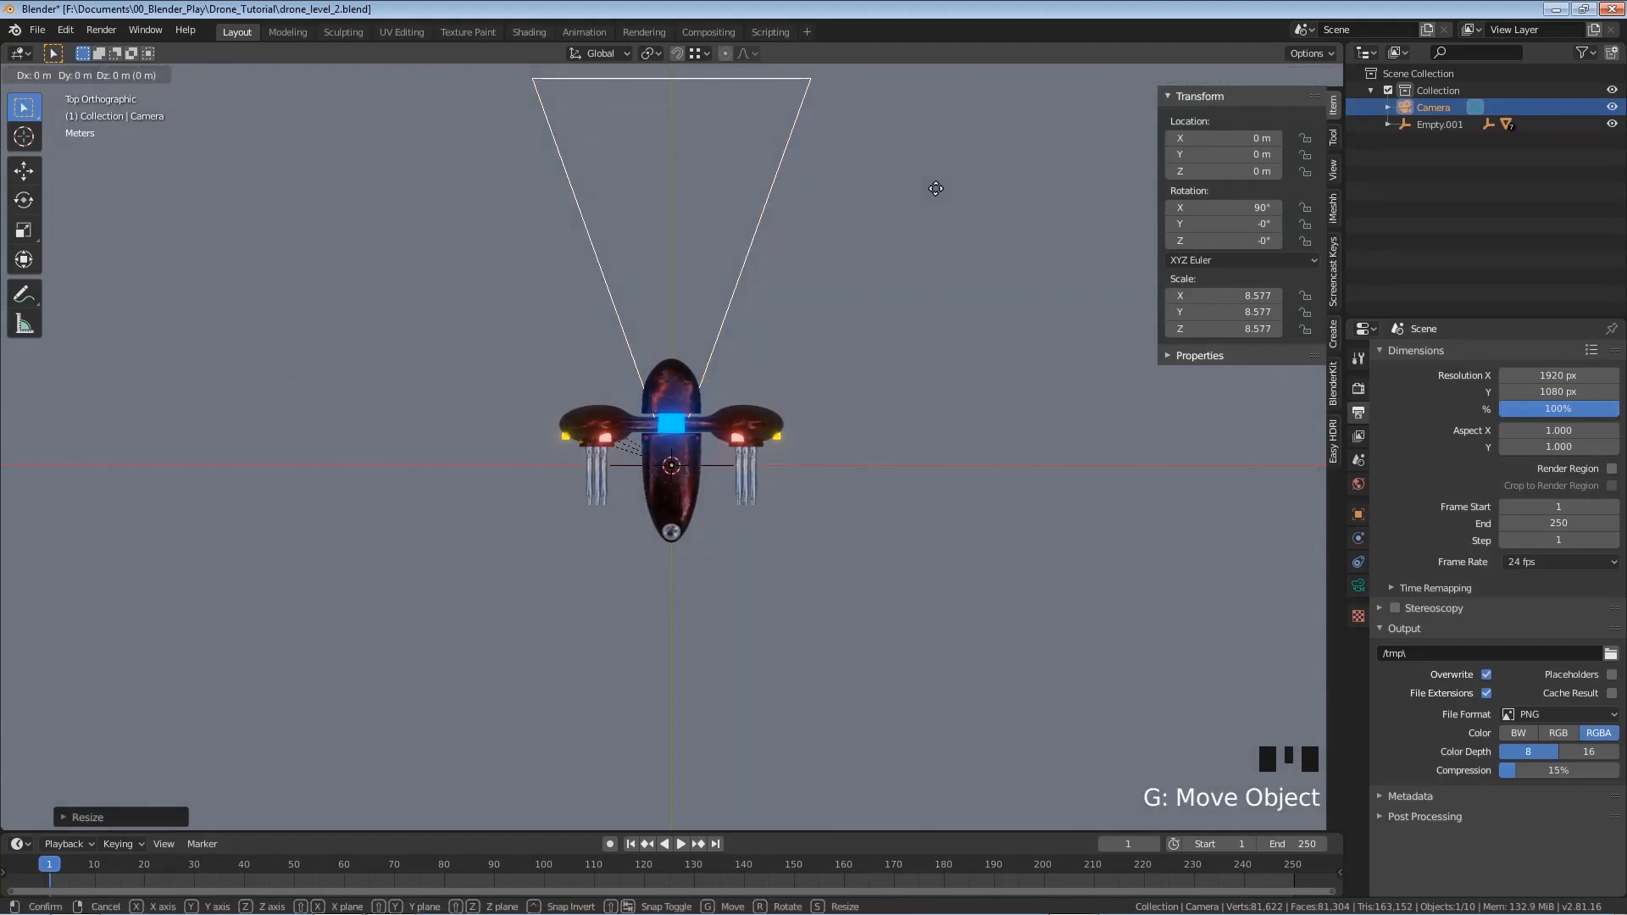
{"action": "key", "text": "y"}
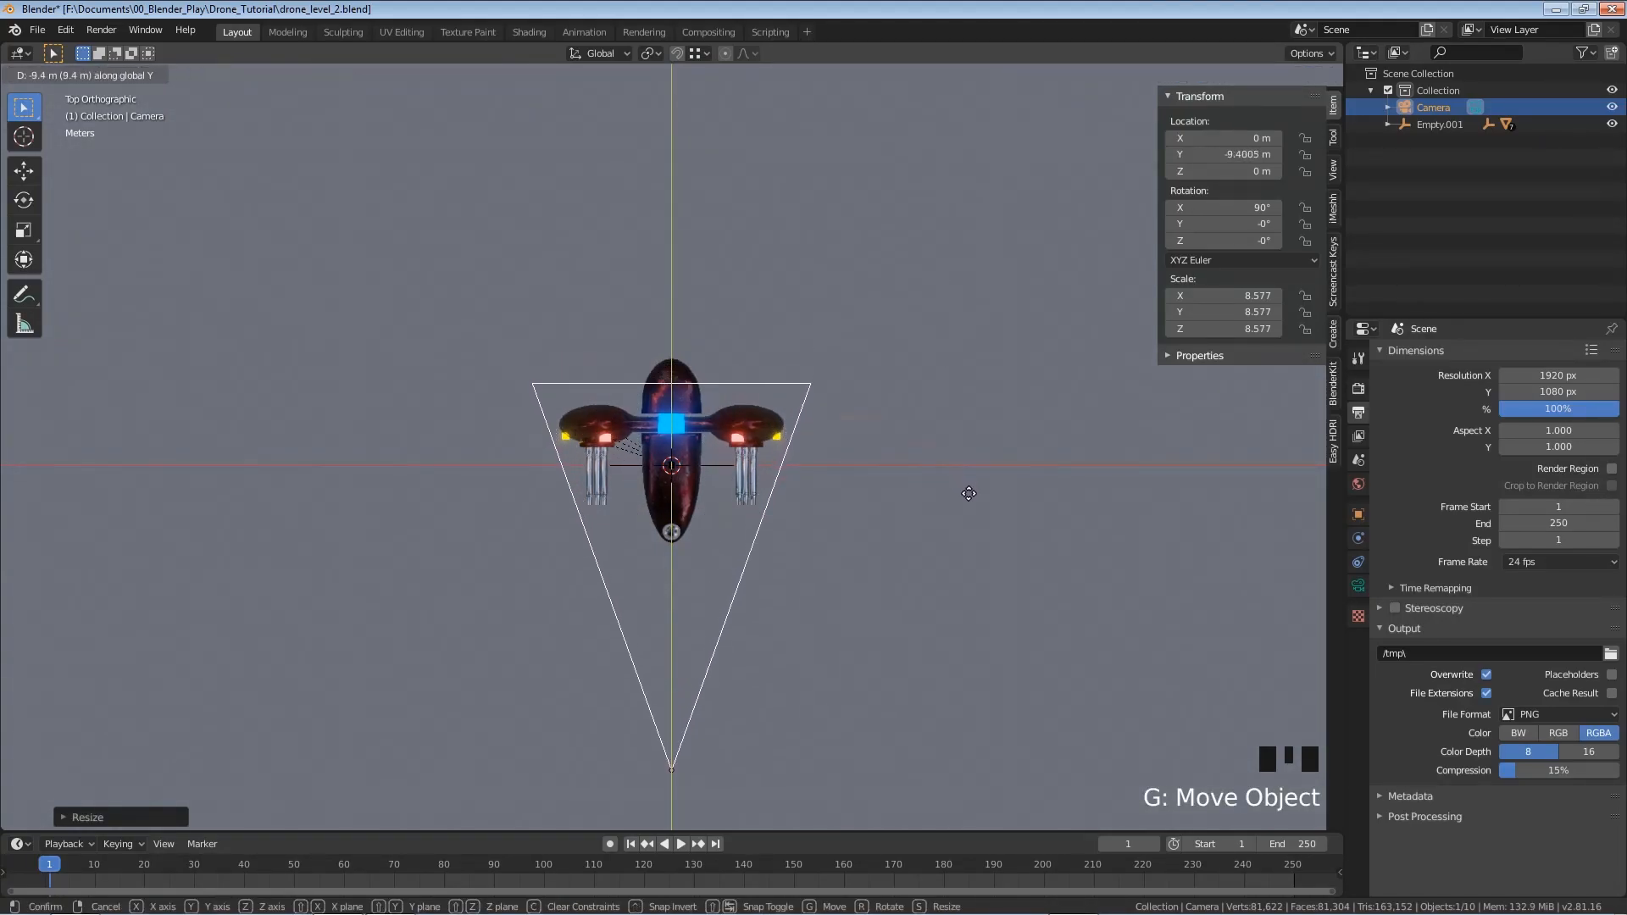
{"action": "left_click", "coordinate": [975, 530]}
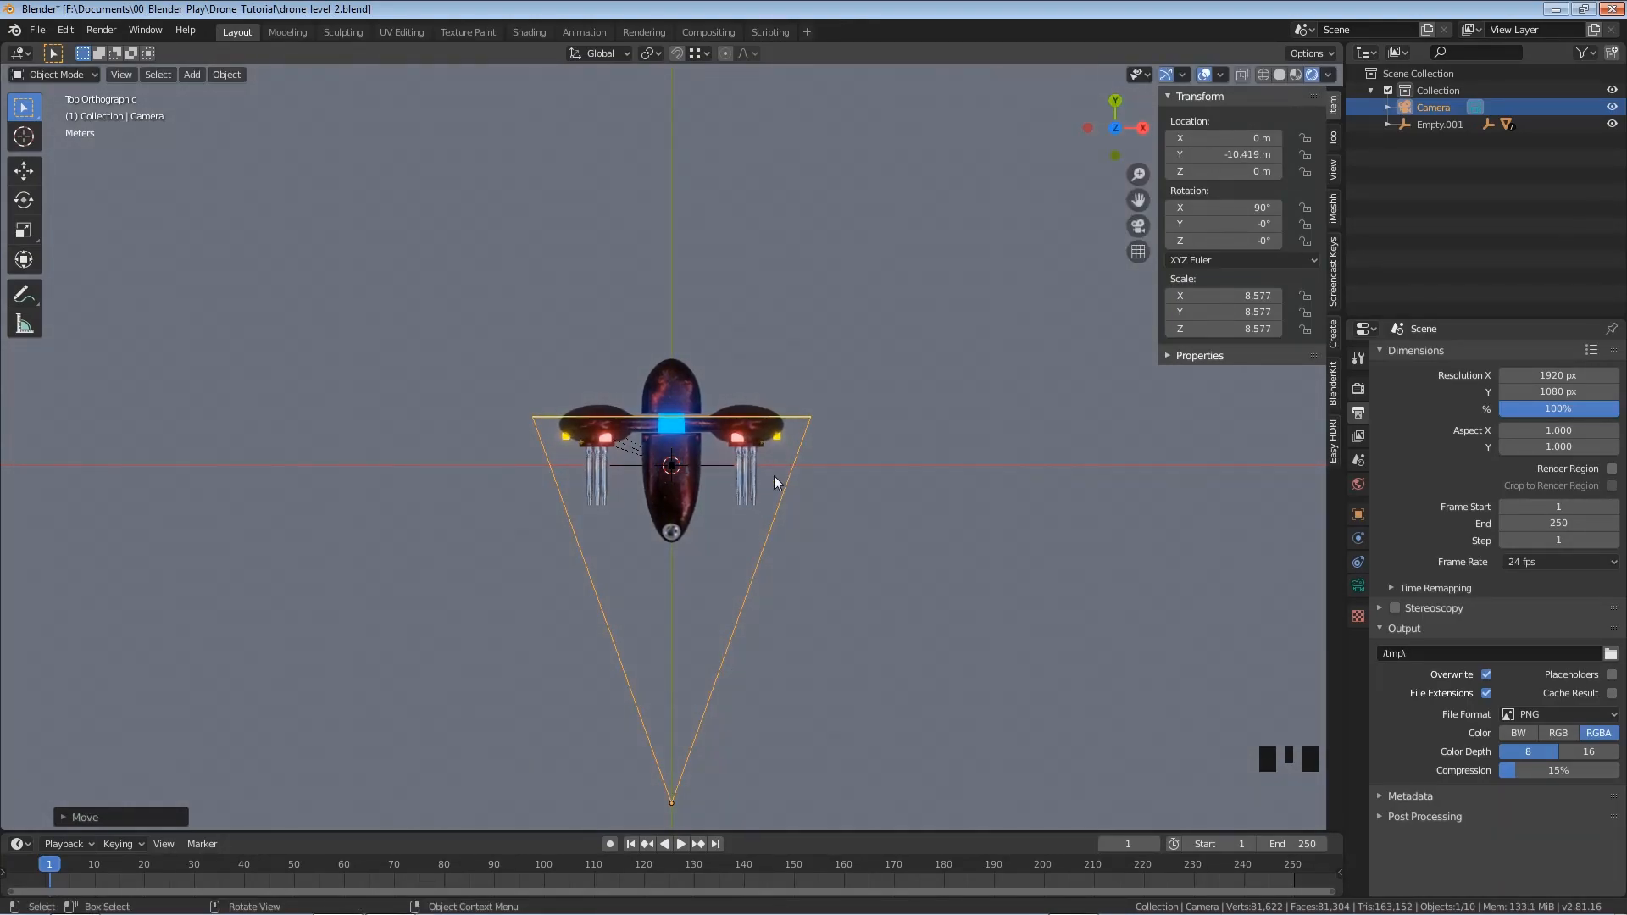
{"action": "key", "text": "KP_0"}
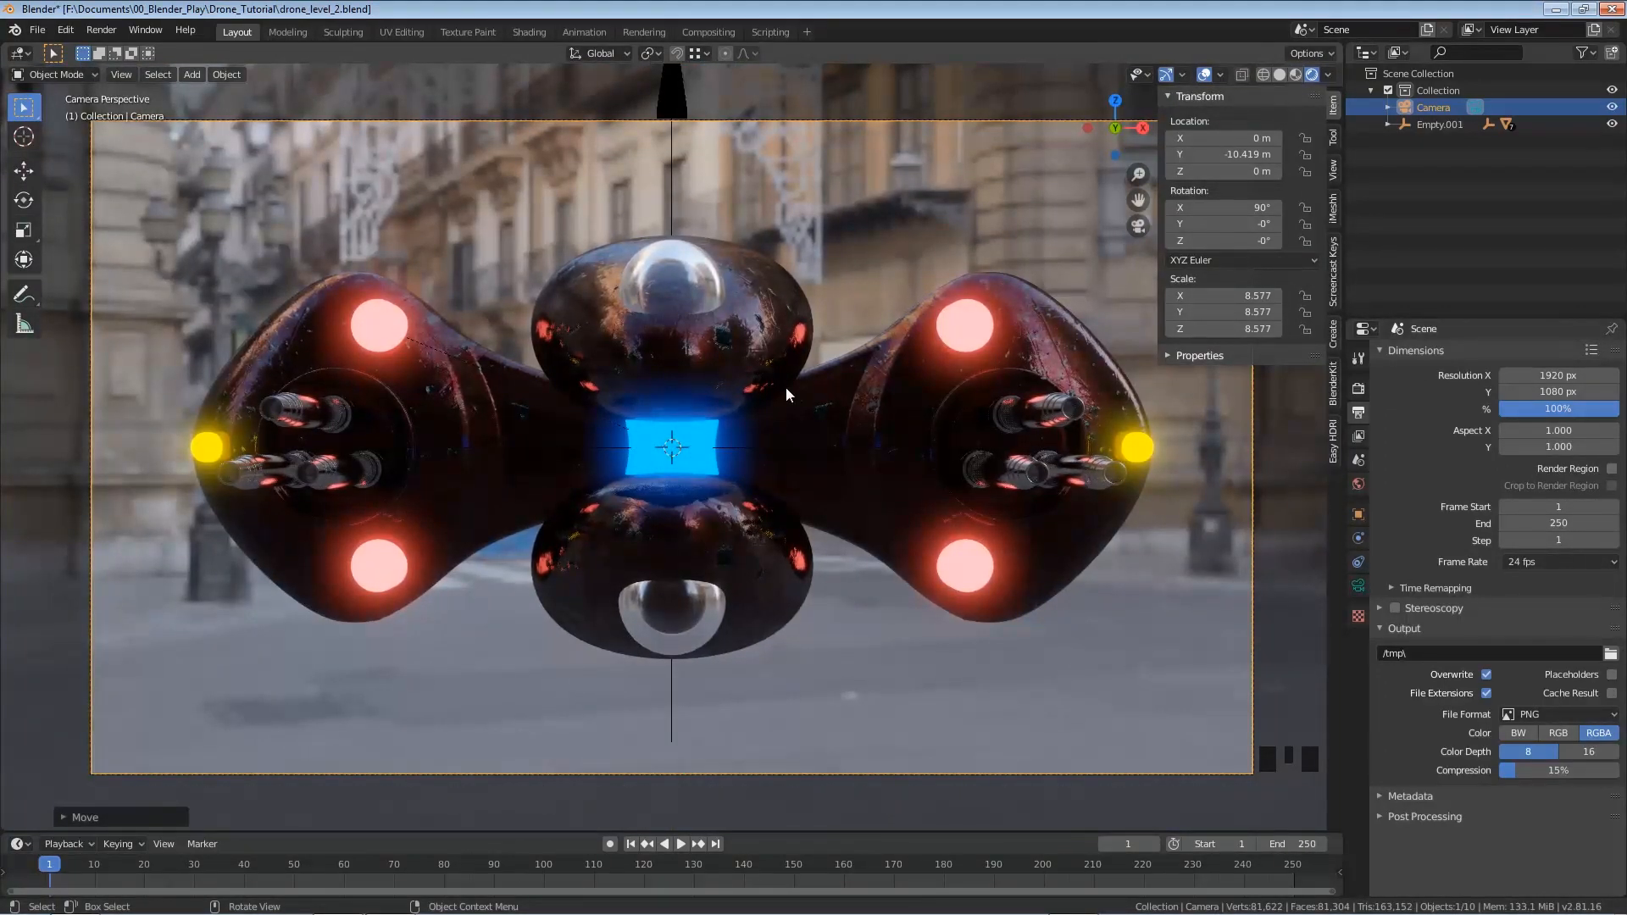
Save the file with the arrow empty selected and insert a single keyframe on its Z location at frame 1
{"action": "left_click", "coordinate": [673, 94]}
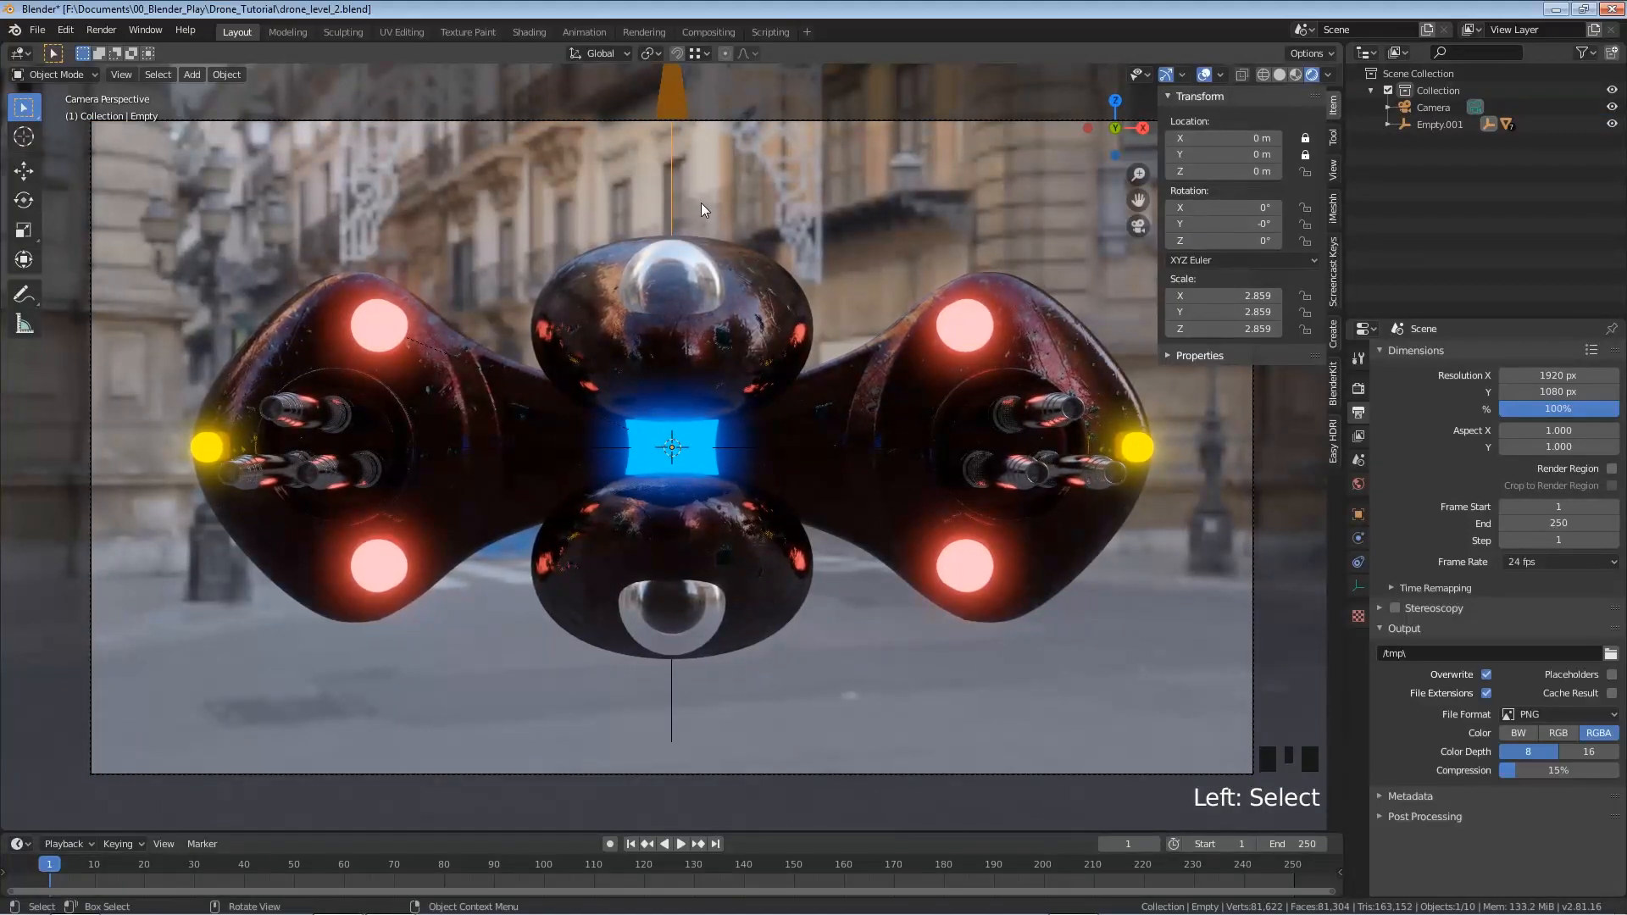
{"action": "key", "text": "ctrl+s"}
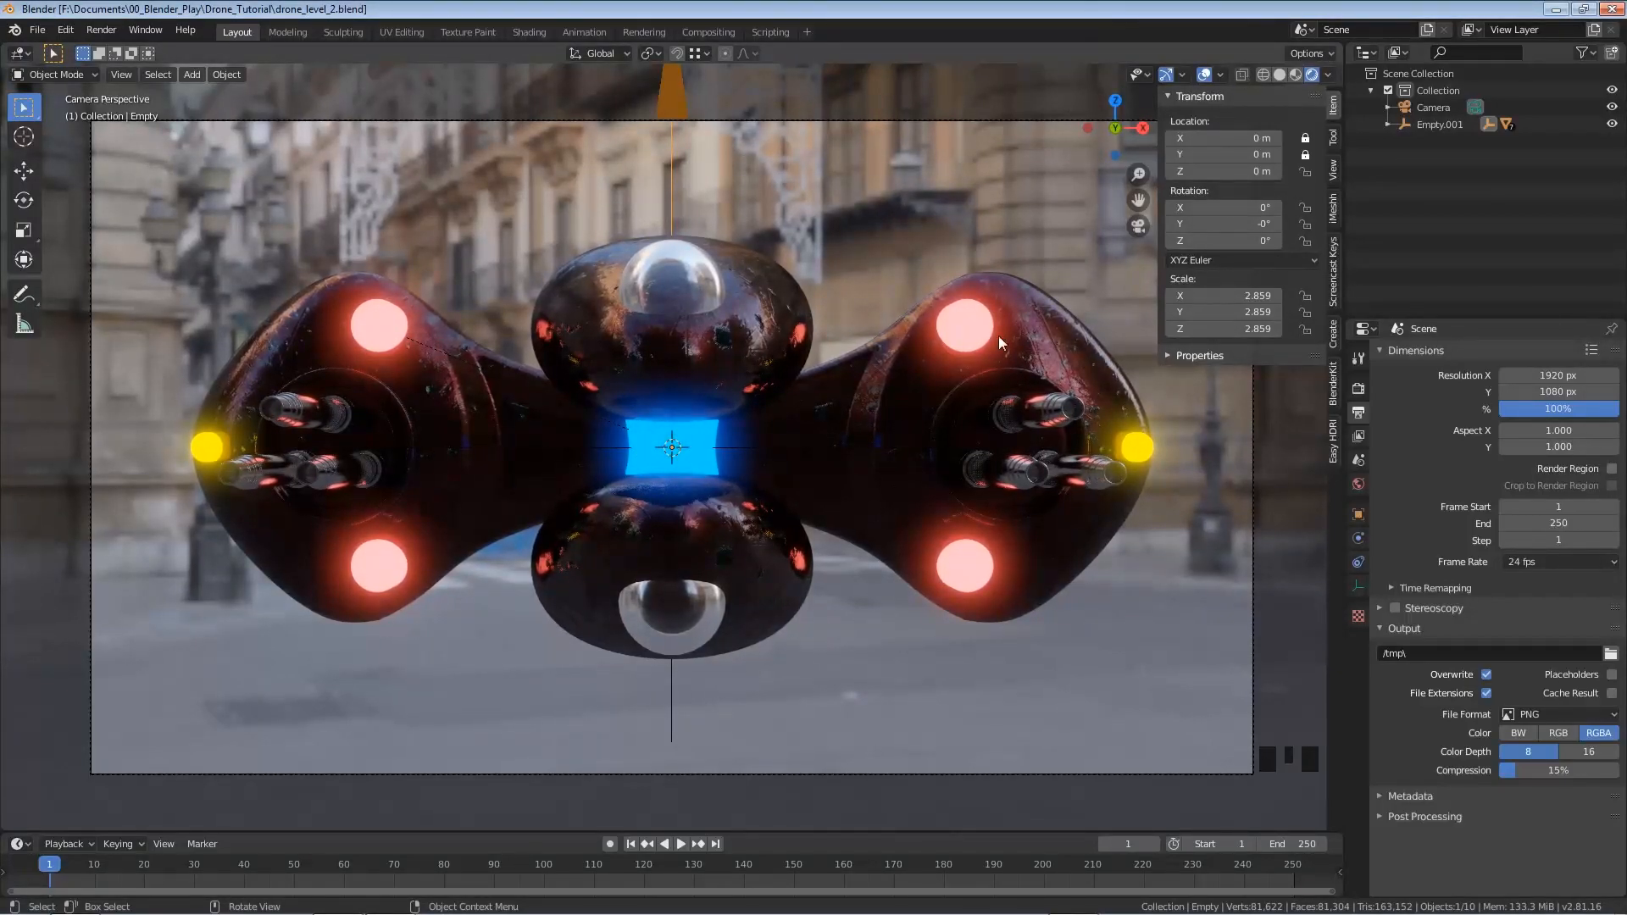
{"action": "right_click", "coordinate": [1215, 172]}
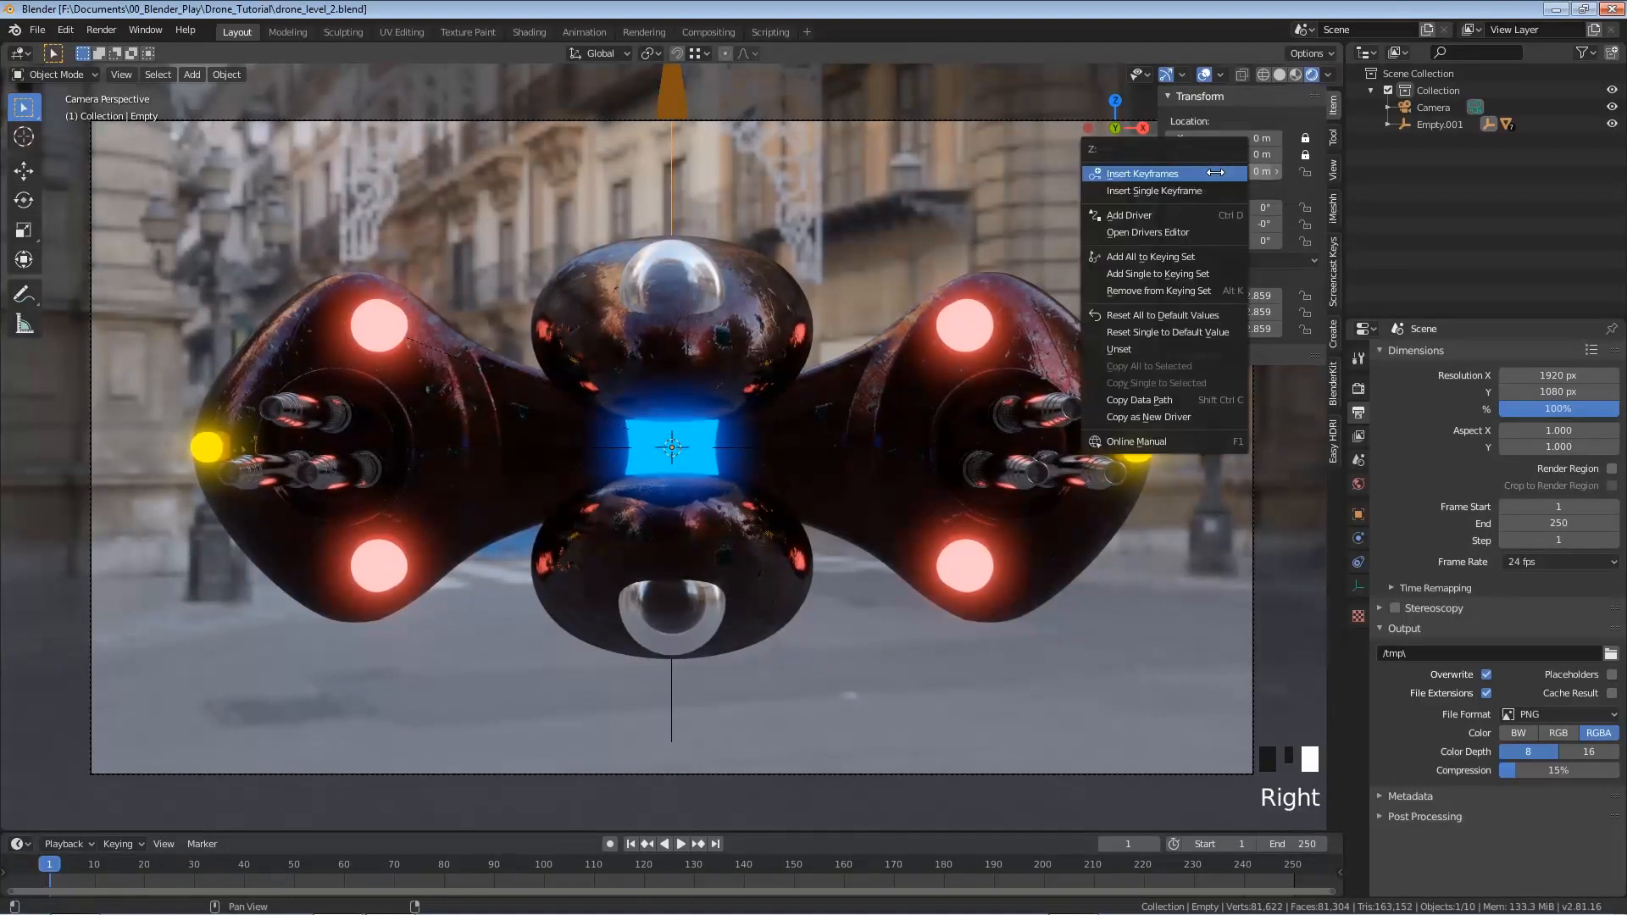
{"action": "left_click", "coordinate": [1163, 190]}
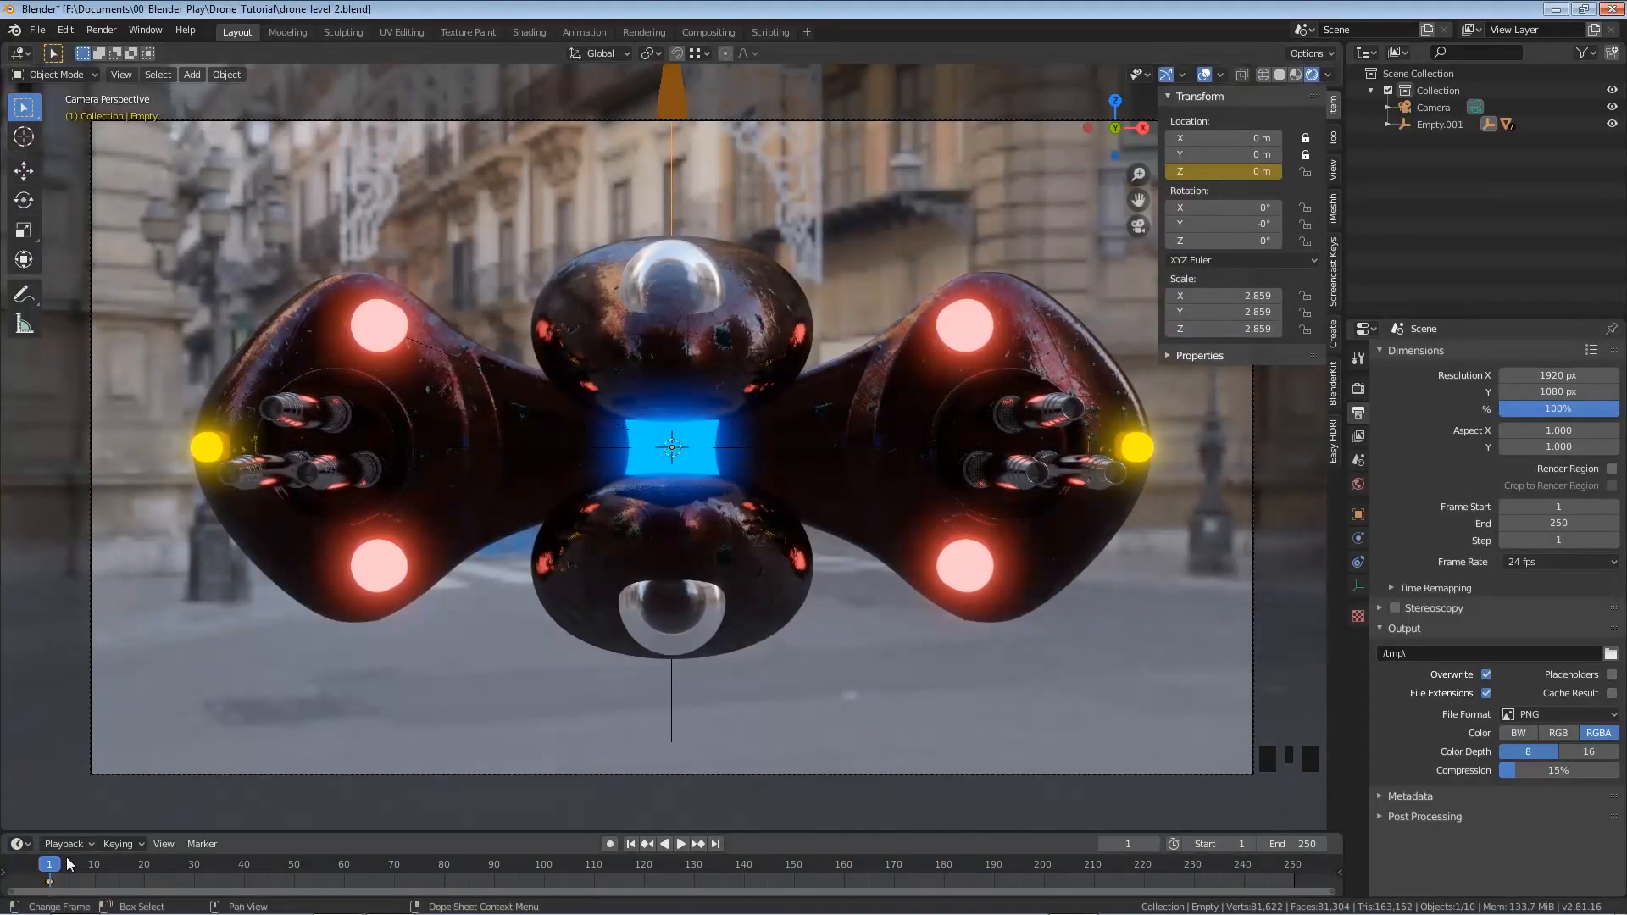
At frame 40, set the arrow empty's Z location to 0.4 m and insert a single keyframe on it
{"action": "left_click_drag", "start_coordinate": [127, 864], "coordinate": [233, 874]}
{"action": "left_click", "coordinate": [1125, 844]}
{"action": "type", "text": "40"}
{"action": "key", "text": "Return"}
{"action": "left_click", "coordinate": [1278, 172]}
{"action": "left_click", "coordinate": [1278, 172]}
{"action": "left_click", "coordinate": [1278, 172]}
{"action": "left_click", "coordinate": [1278, 172]}
{"action": "left_click", "coordinate": [1278, 172]}
{"action": "left_click", "coordinate": [1278, 172]}
{"action": "left_click", "coordinate": [1278, 172]}
{"action": "left_click", "coordinate": [1278, 172]}
{"action": "left_click", "coordinate": [1278, 172]}
{"action": "left_click", "coordinate": [1278, 172]}
{"action": "left_click", "coordinate": [1278, 172]}
{"action": "left_click", "coordinate": [1278, 172]}
{"action": "left_click", "coordinate": [1278, 172]}
{"action": "left_click_drag", "start_coordinate": [1278, 172], "coordinate": [1300, 172]}
{"action": "left_click", "coordinate": [1219, 173]}
{"action": "key", "text": "BackSpace"}
{"action": "type", "text": ".4"}
{"action": "key", "text": "Return"}
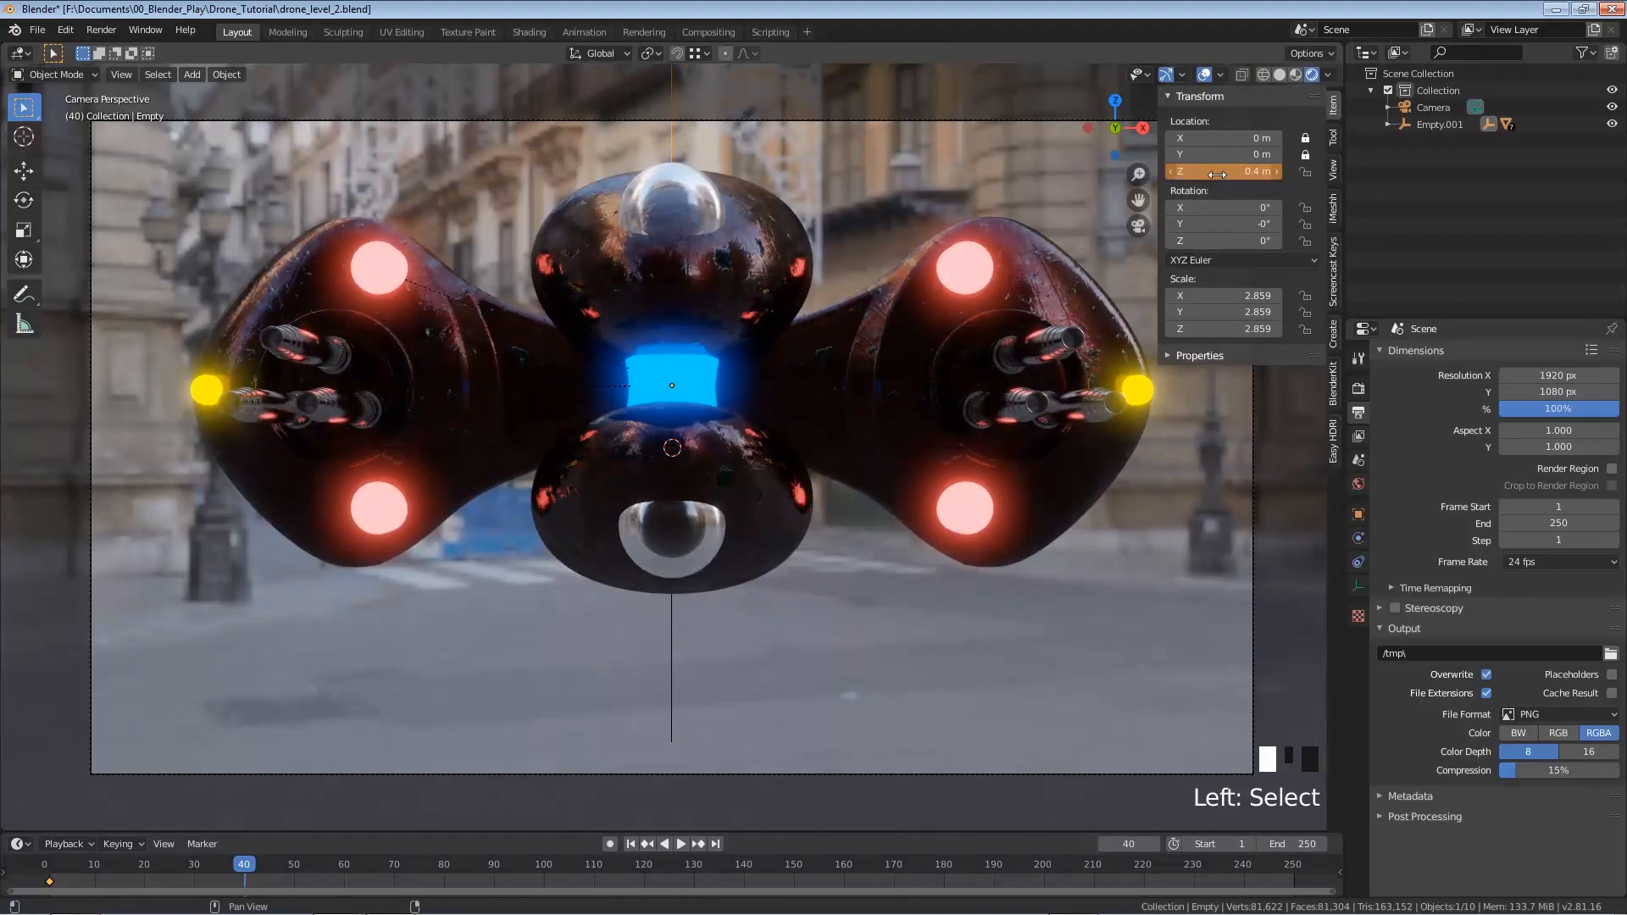
{"action": "right_click", "coordinate": [1215, 173]}
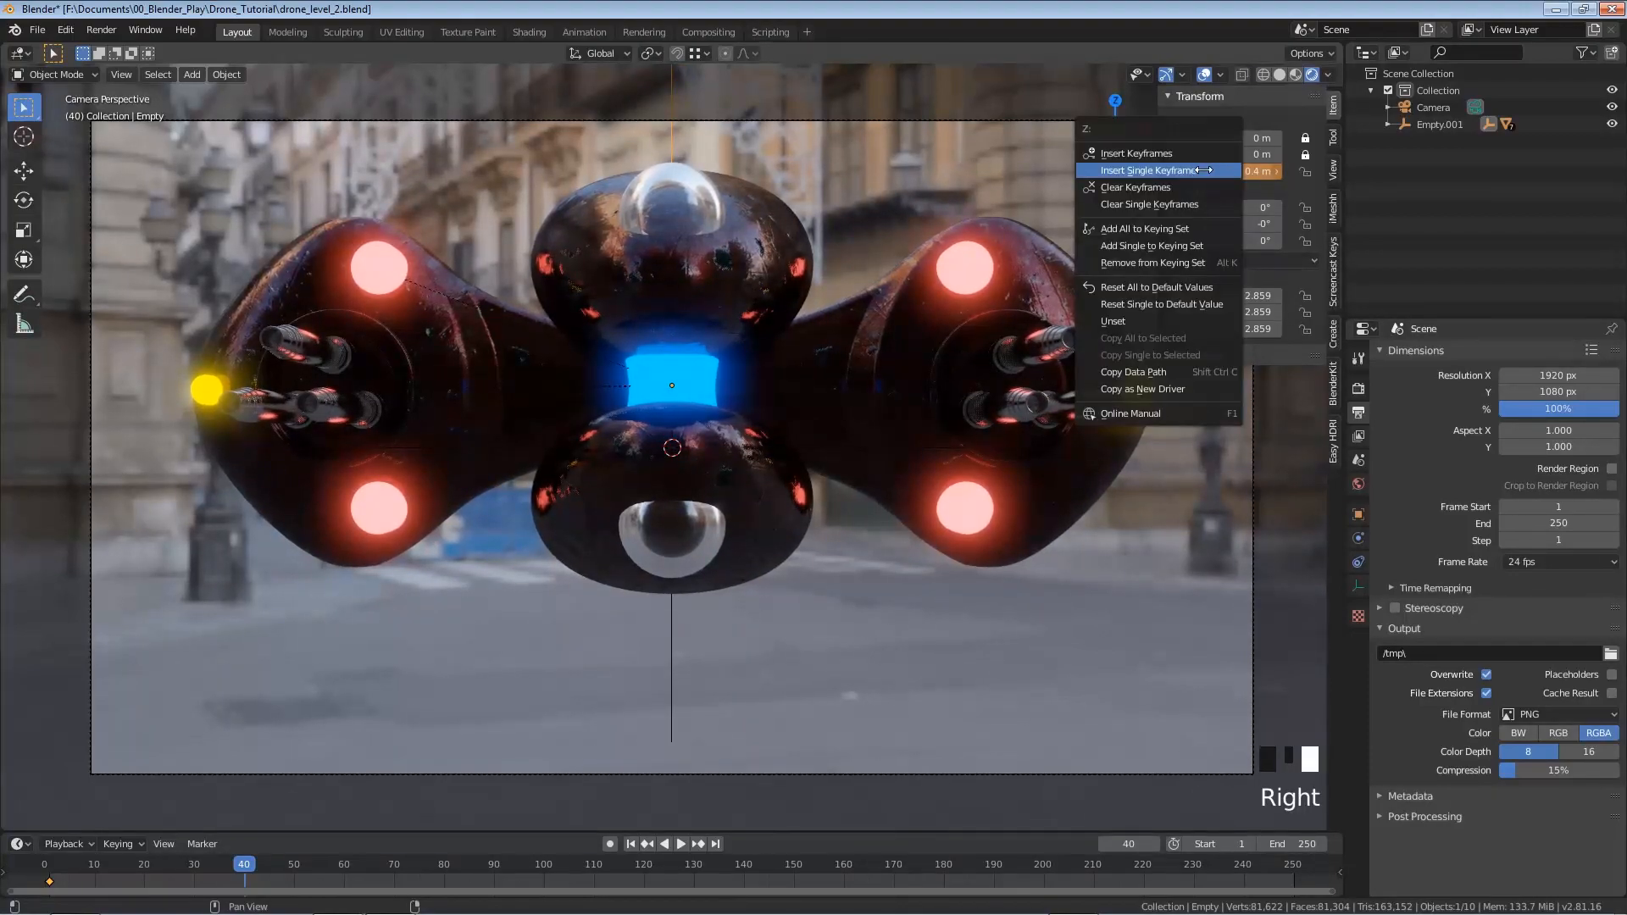
{"action": "left_click", "coordinate": [1146, 172]}
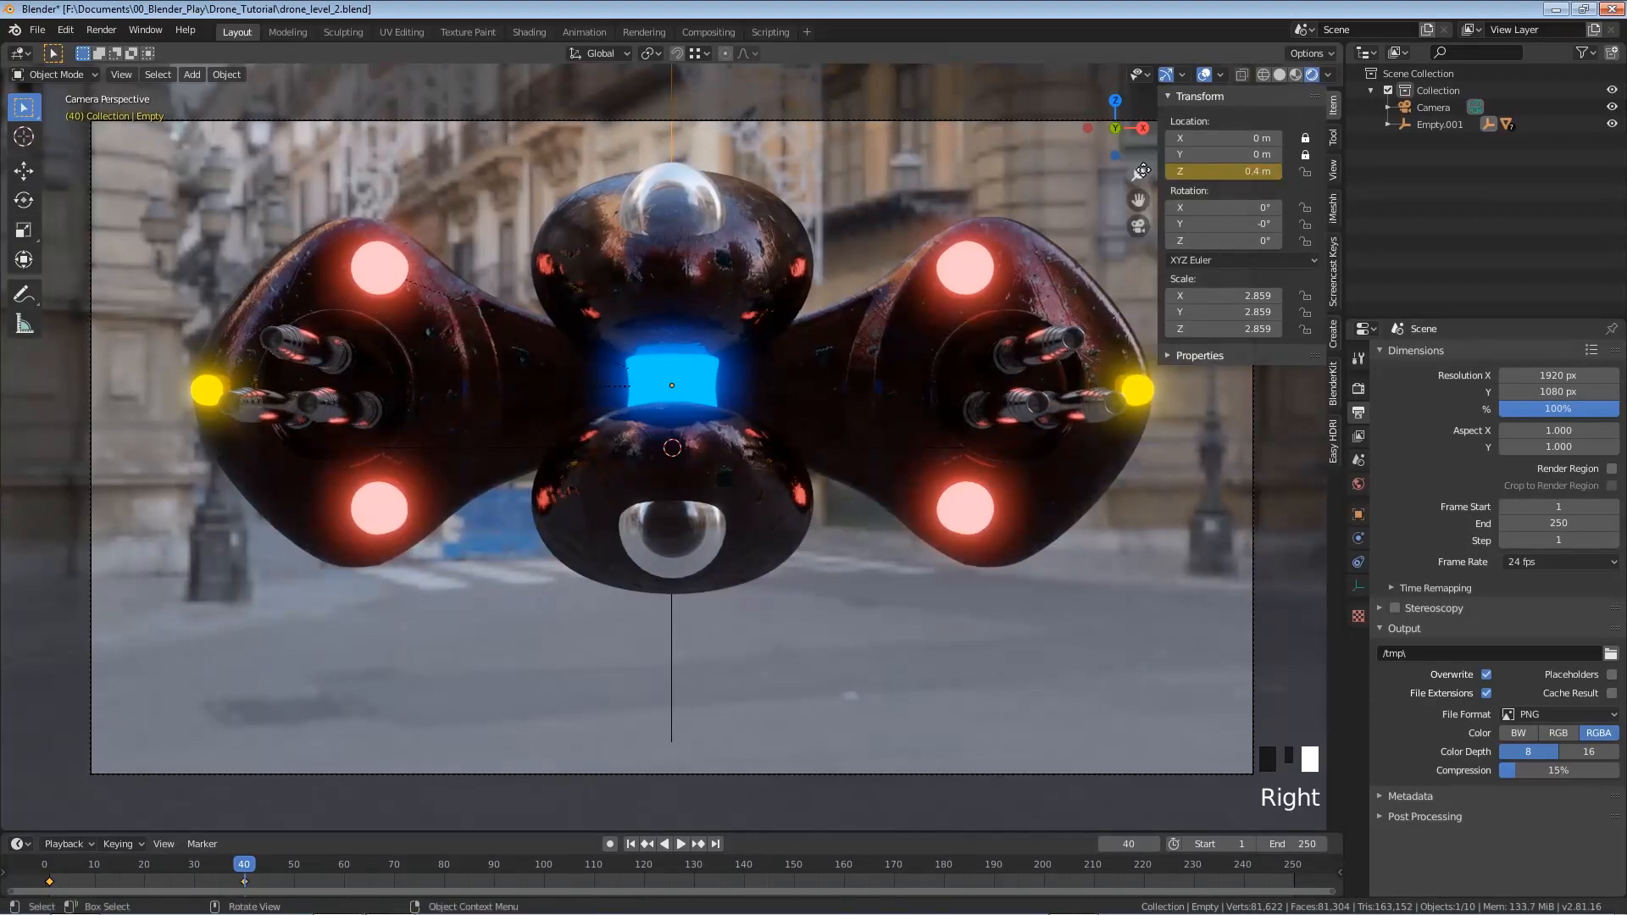
Play the hover animation from frame 1 in the rendered camera view, stopping partway through
{"action": "left_click", "coordinate": [631, 844]}
{"action": "left_click", "coordinate": [630, 844]}
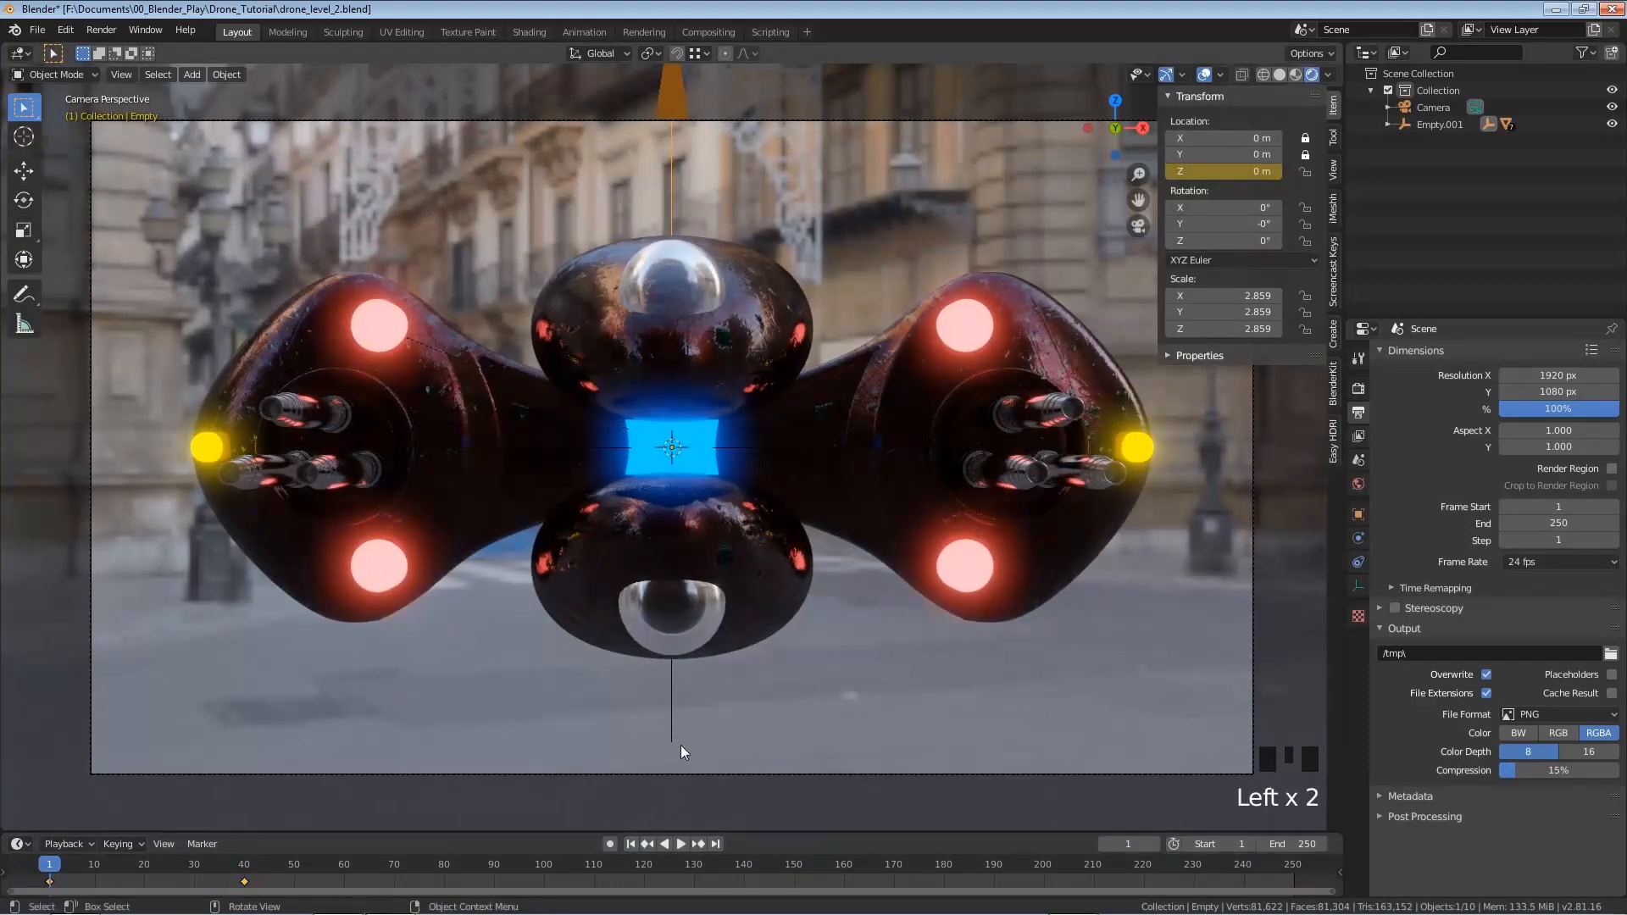
{"action": "key", "text": "space"}
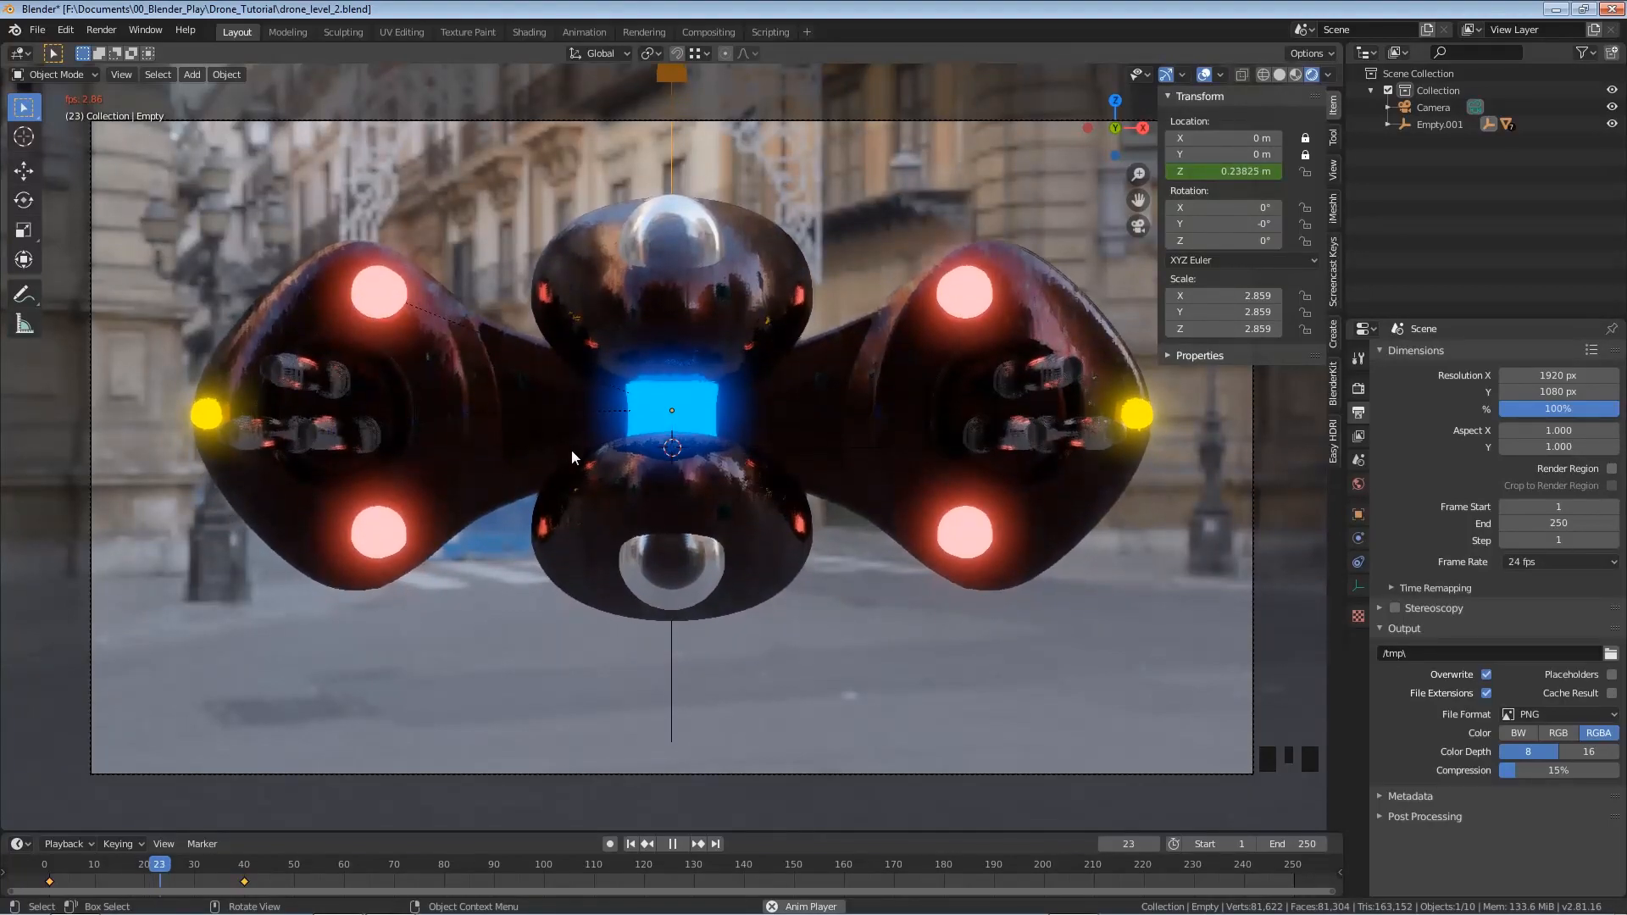
{"action": "key", "text": "space"}
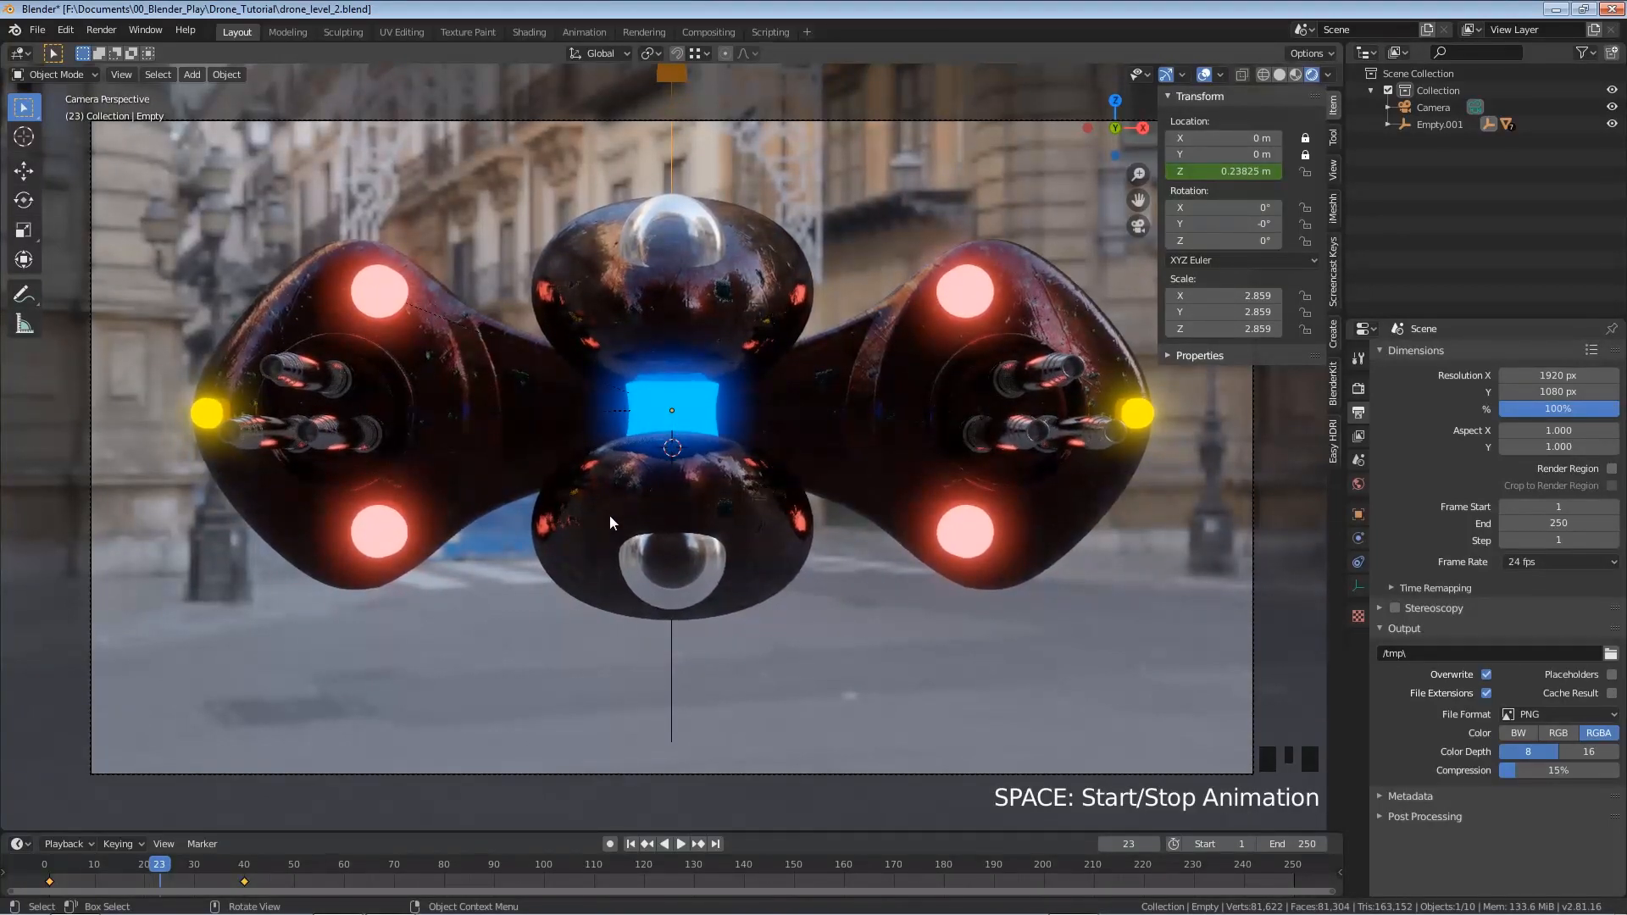
Switch the viewport to Solid shading and replay the animation from frame 1 until past frame 40
{"action": "key", "text": "z"}
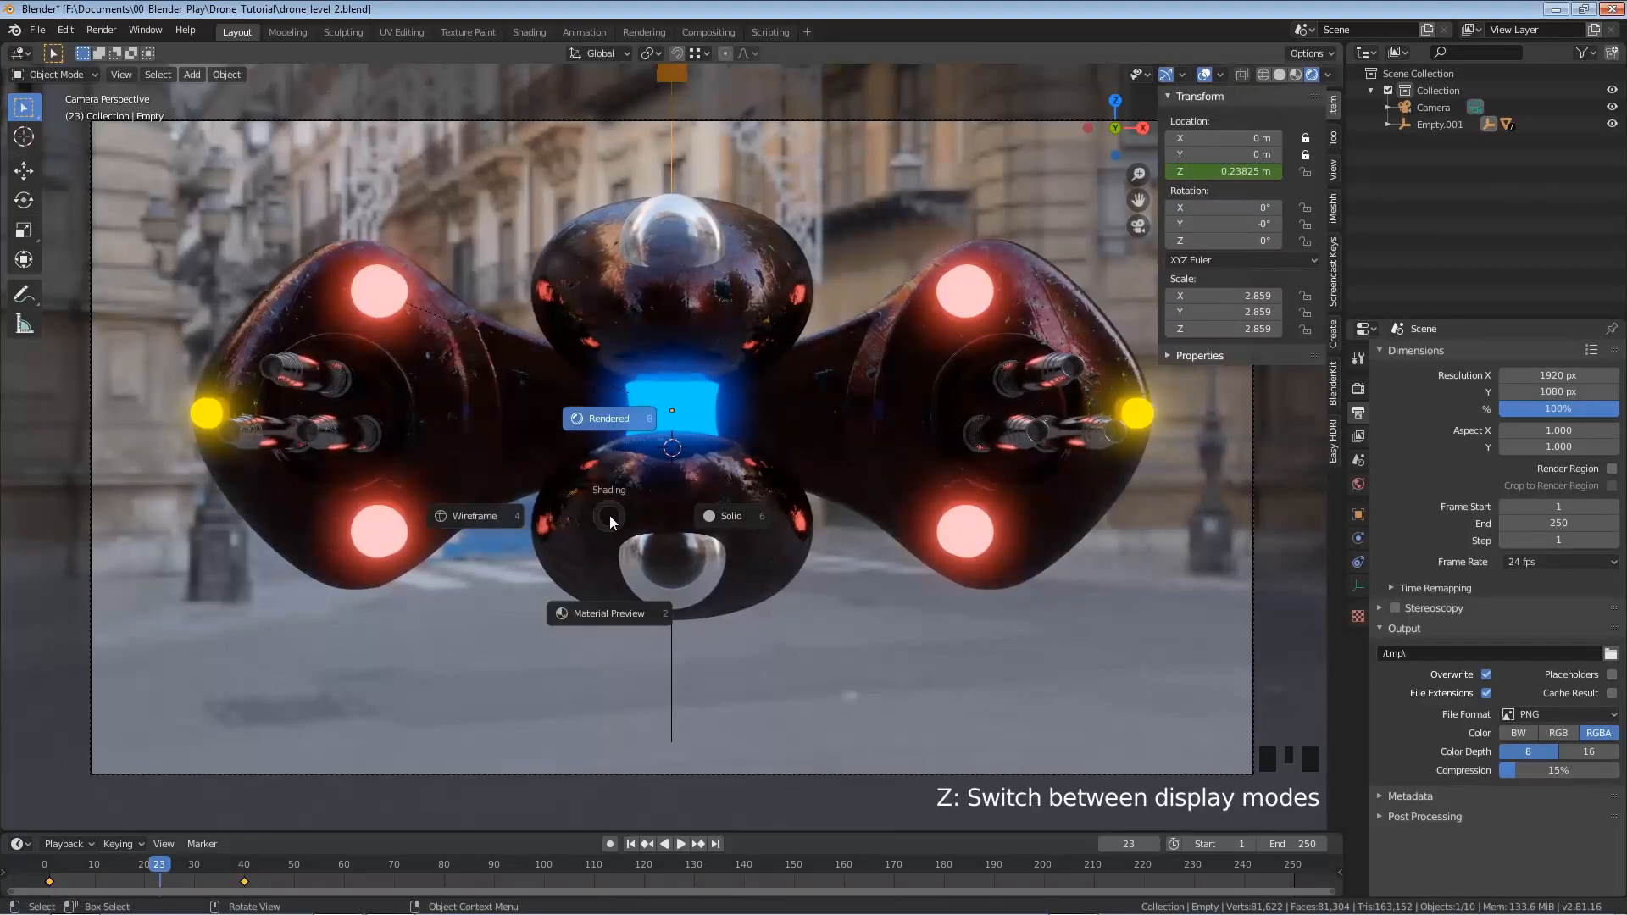
{"action": "left_click", "coordinate": [761, 525]}
{"action": "left_click", "coordinate": [629, 844]}
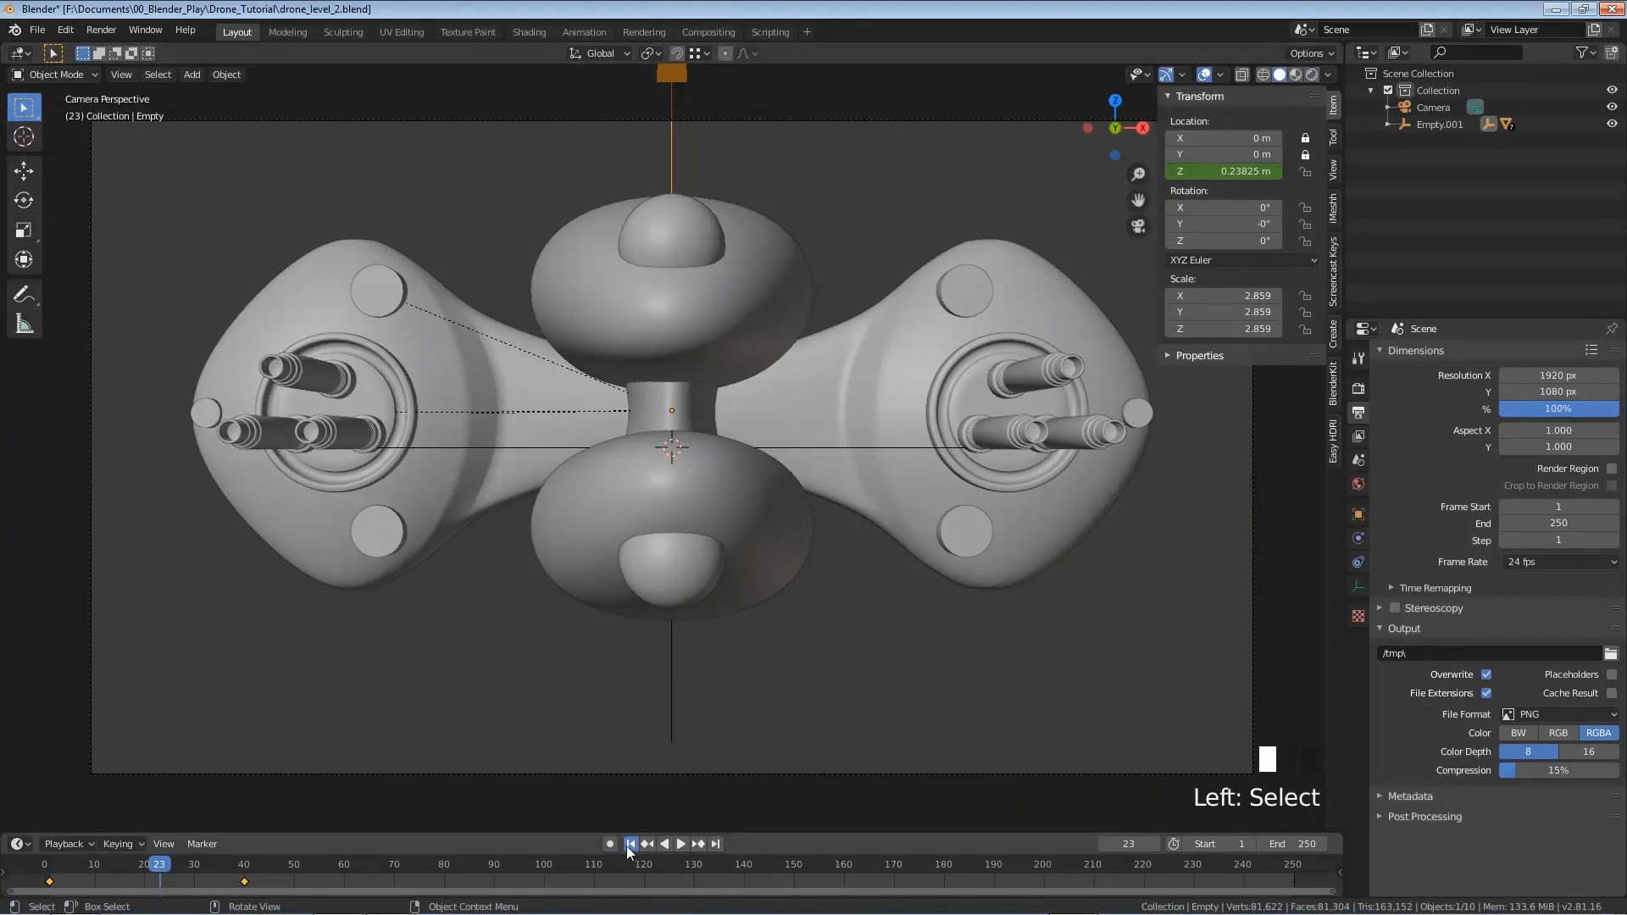
{"action": "key", "text": "space"}
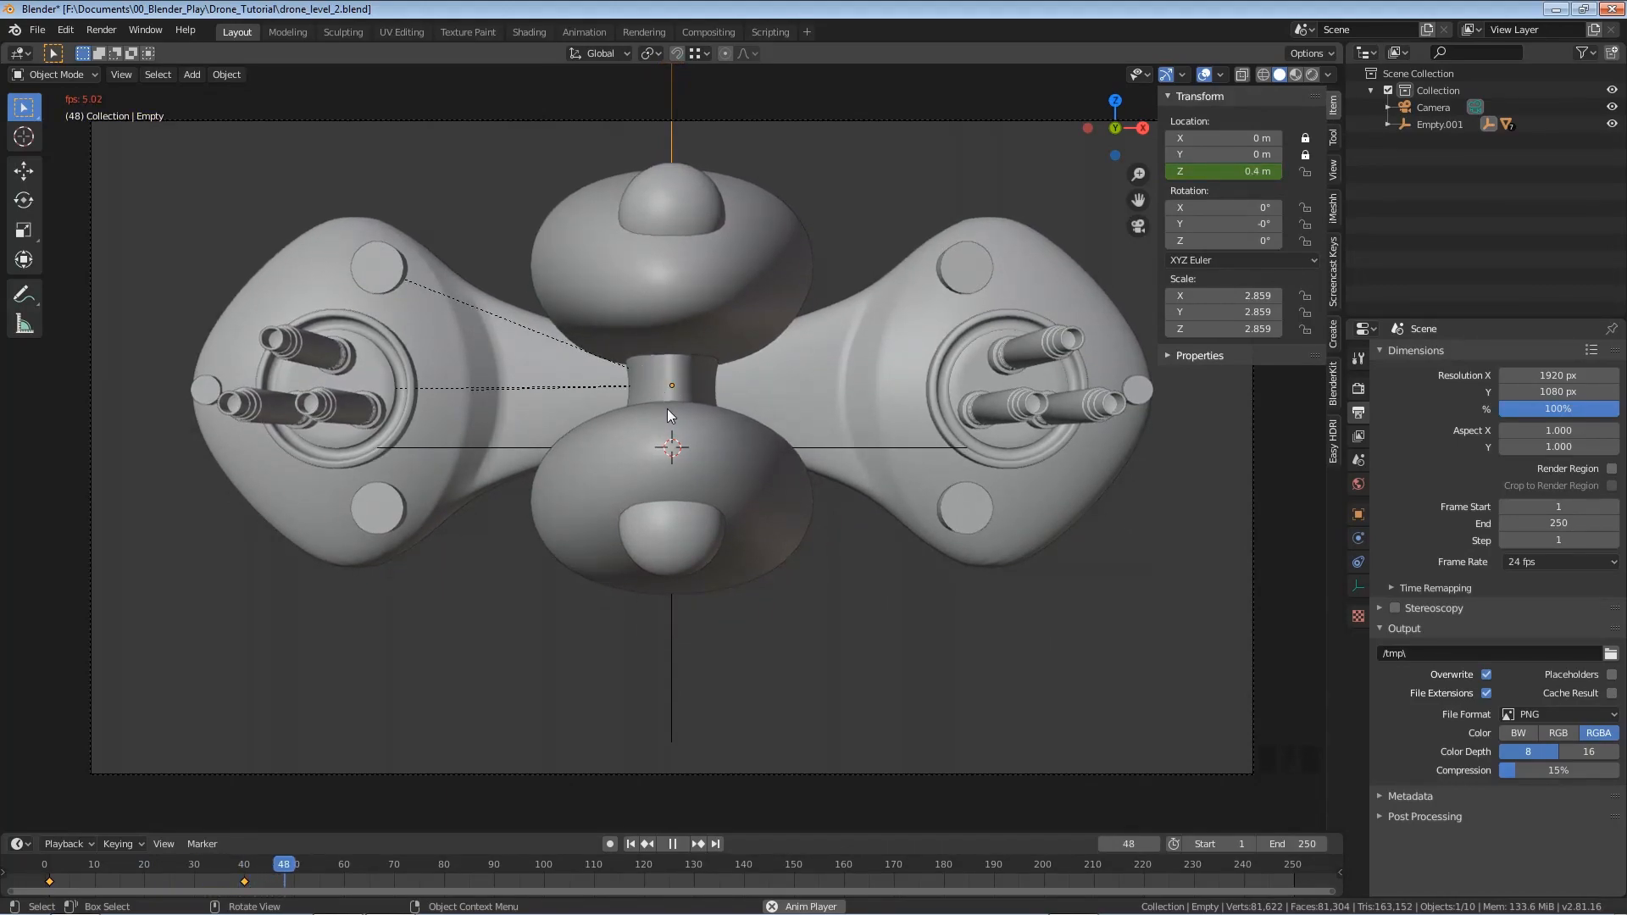
{"action": "key", "text": "space"}
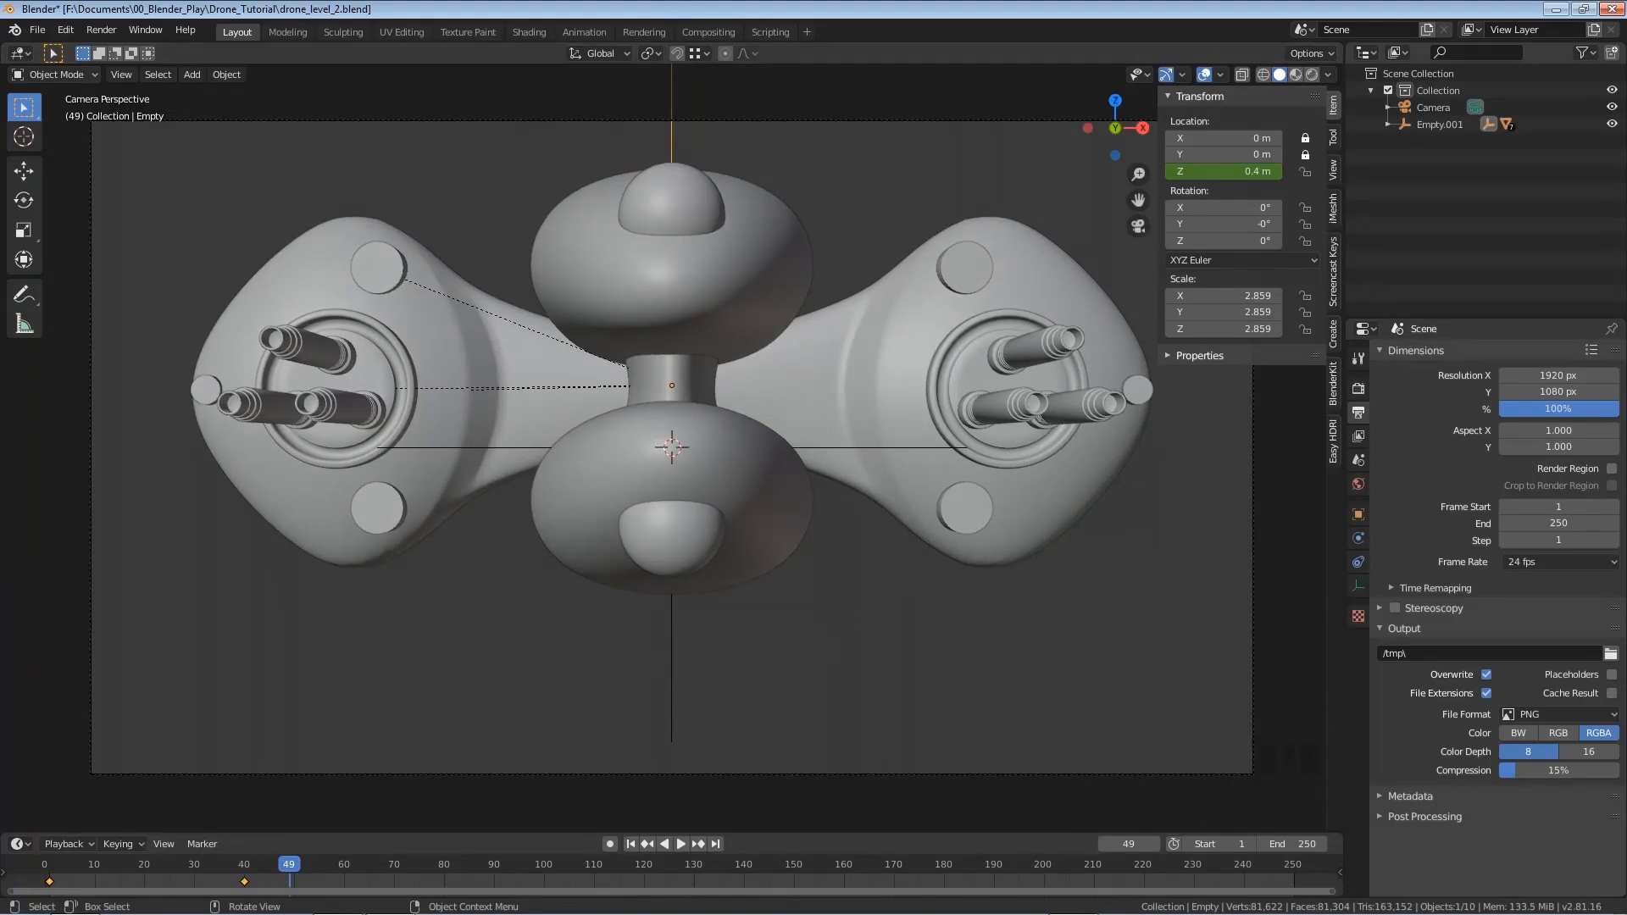
Save the file, split the 3D viewport into two stacked areas and change the lower one to the Graph Editor
{"action": "key", "text": "ctrl+s"}
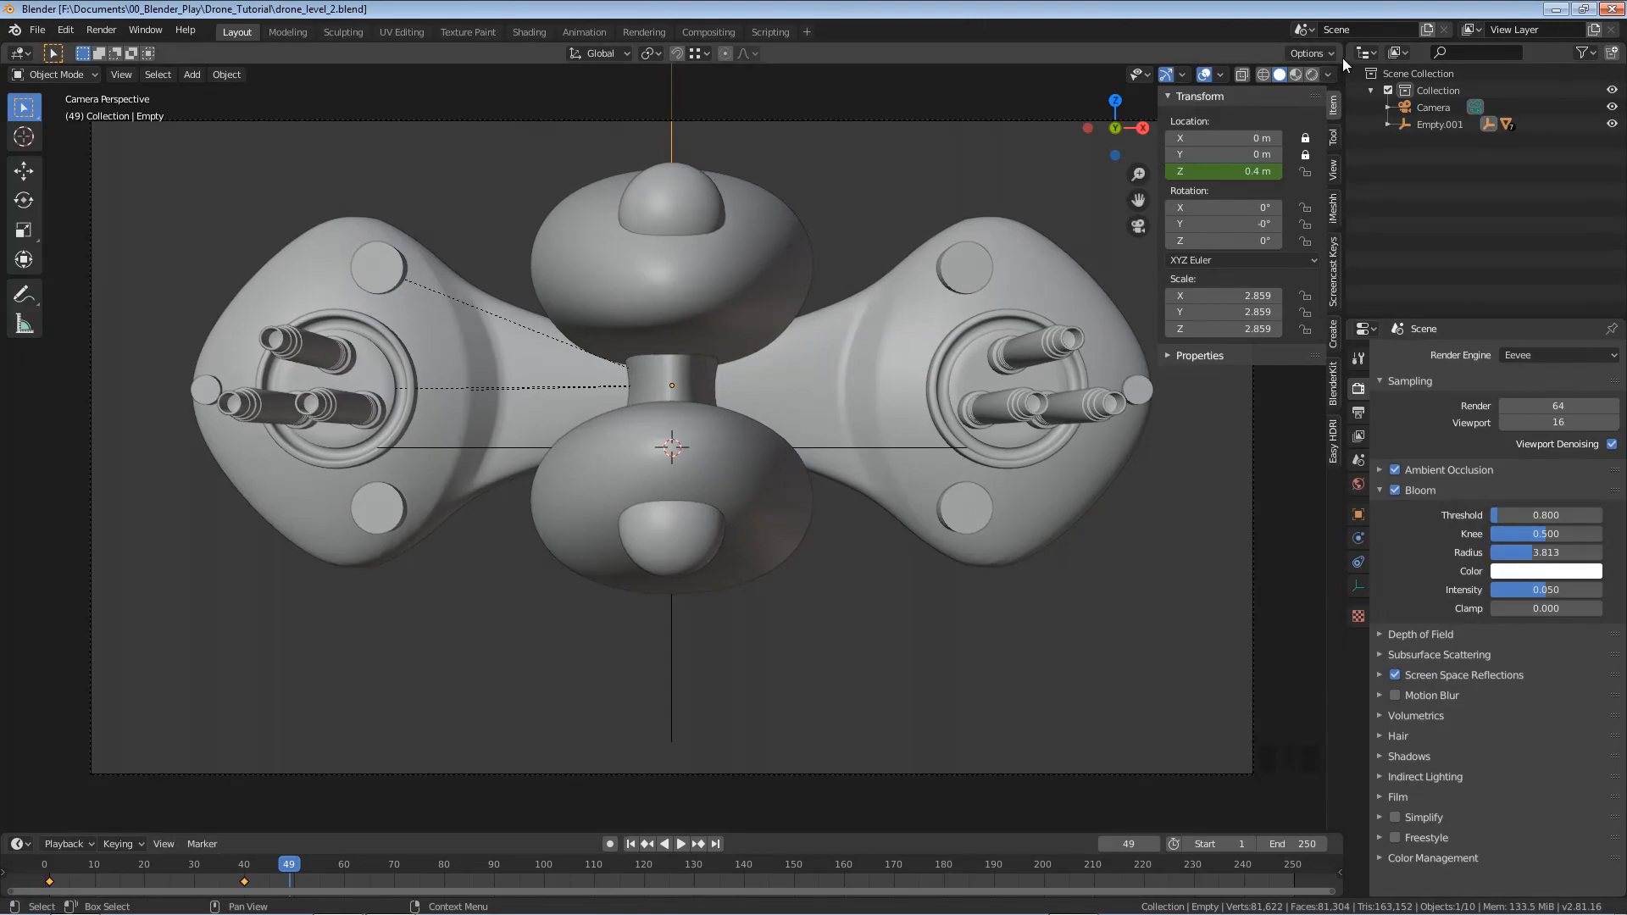
{"action": "left_click_drag", "start_coordinate": [1343, 61], "coordinate": [1321, 456]}
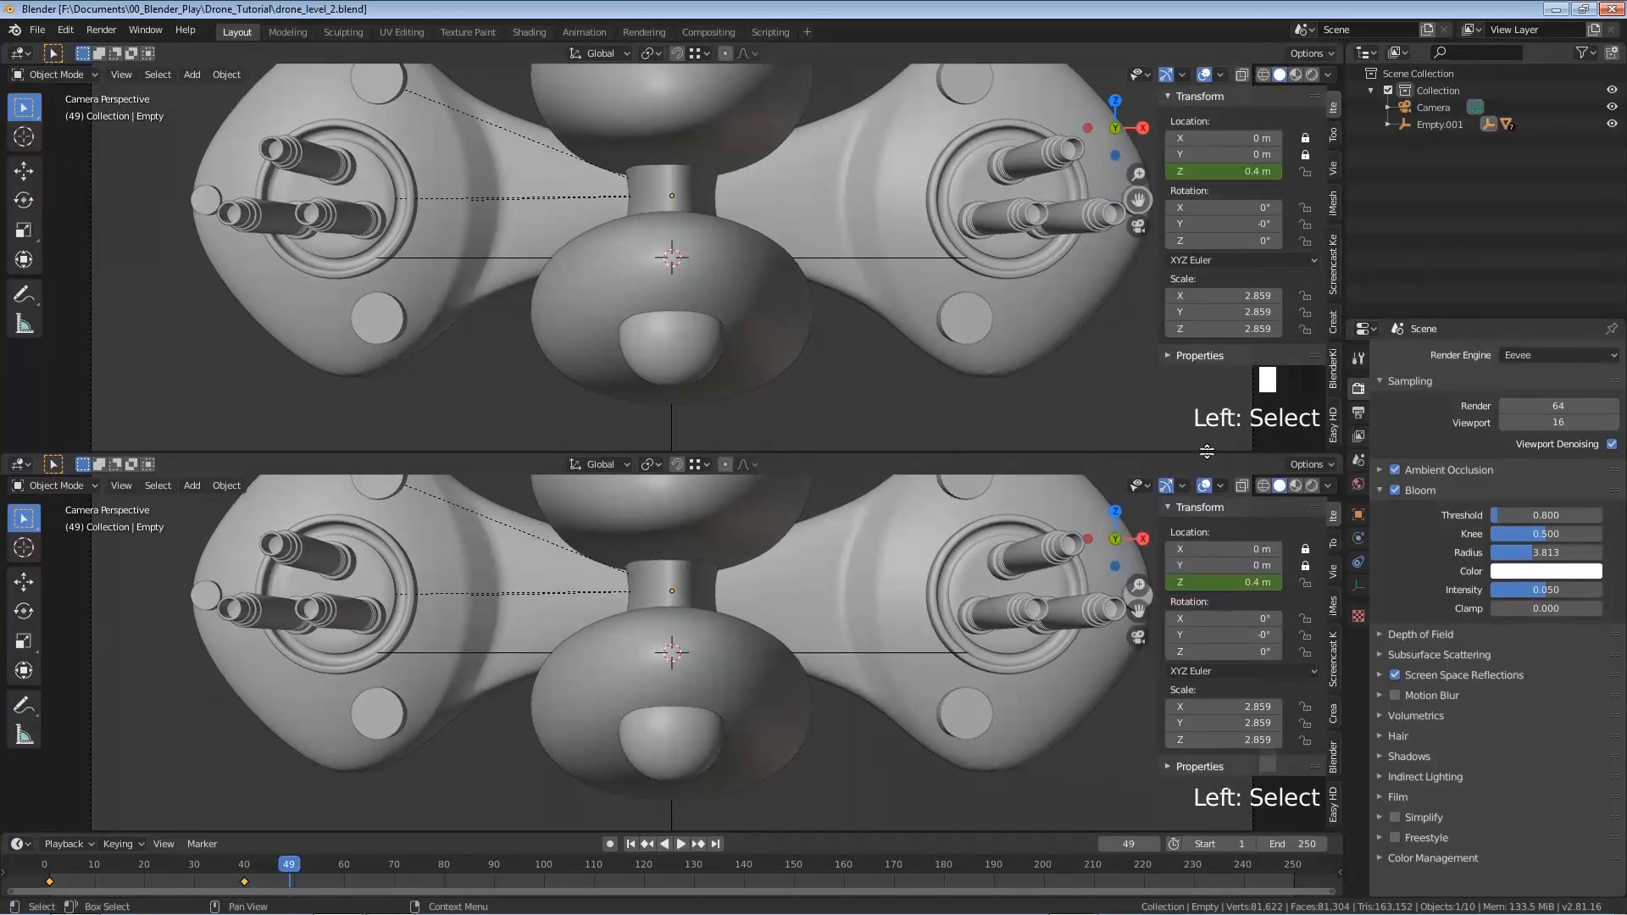
{"action": "left_click", "coordinate": [19, 466]}
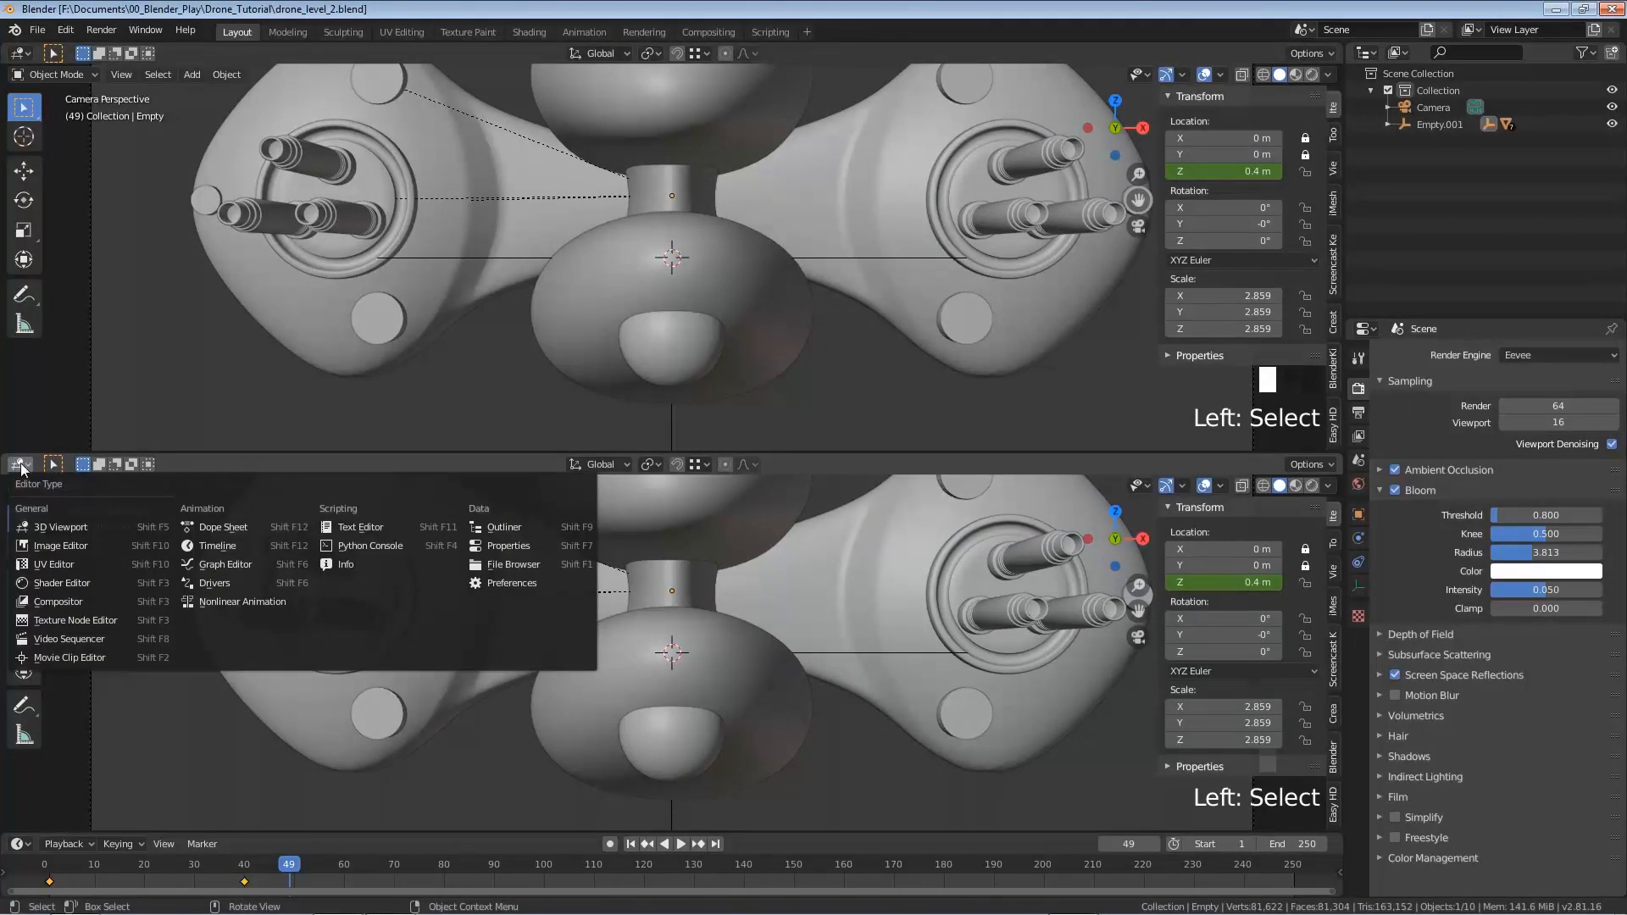
{"action": "left_click", "coordinate": [257, 566]}
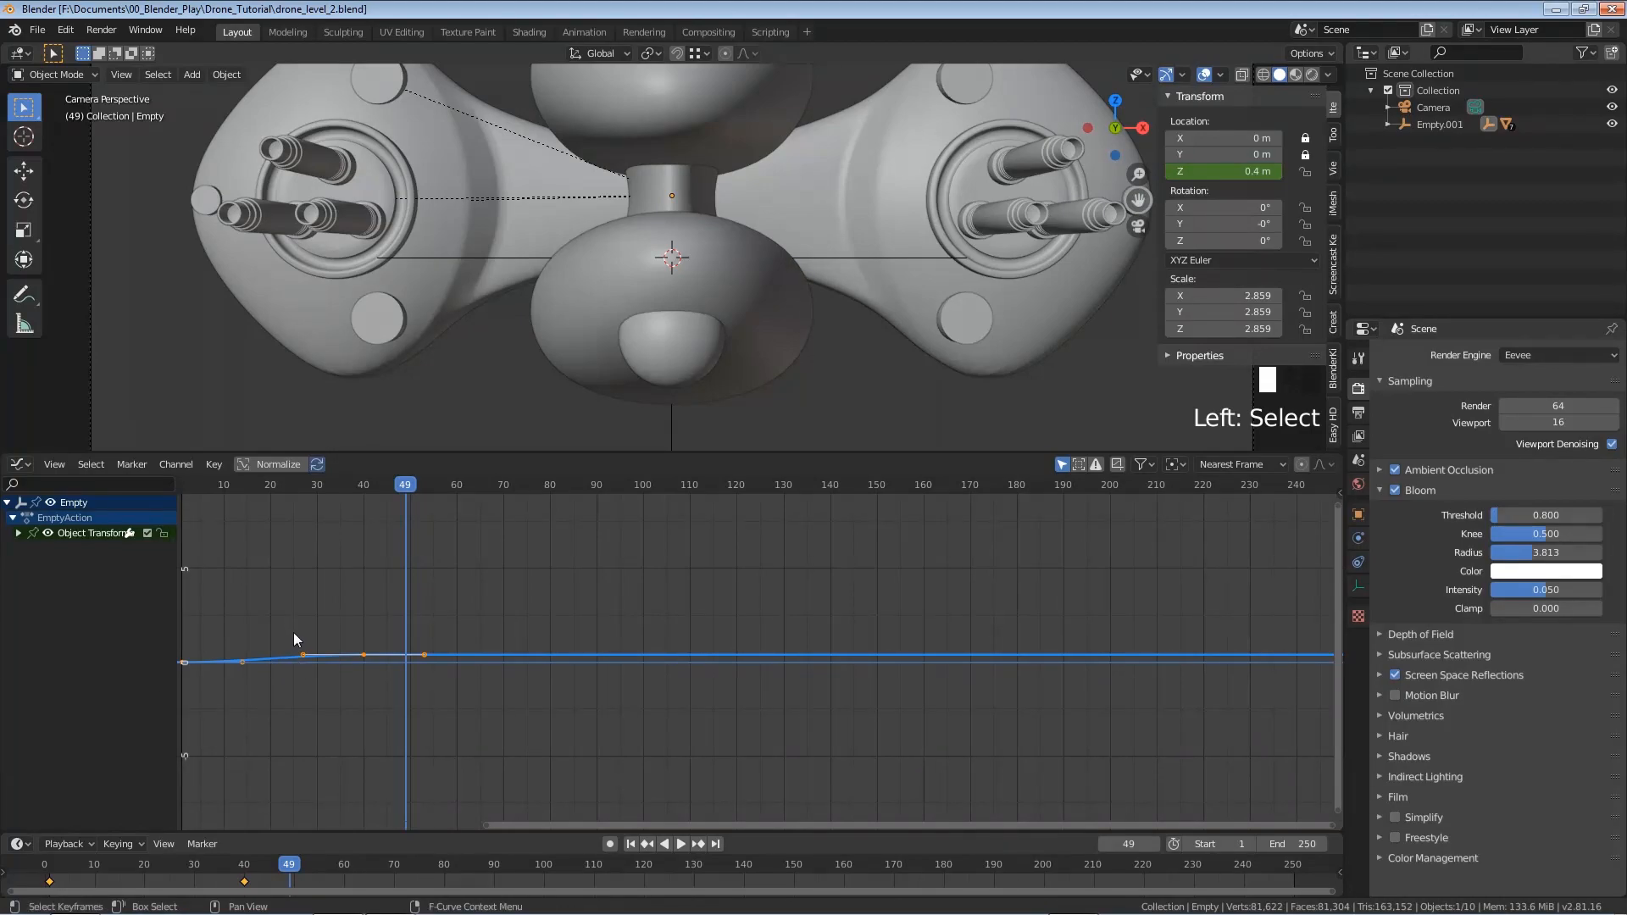
Move the Graph Editor's playhead to frame 40 and select the Z location curve's keyframe there
{"action": "left_click", "coordinate": [335, 625]}
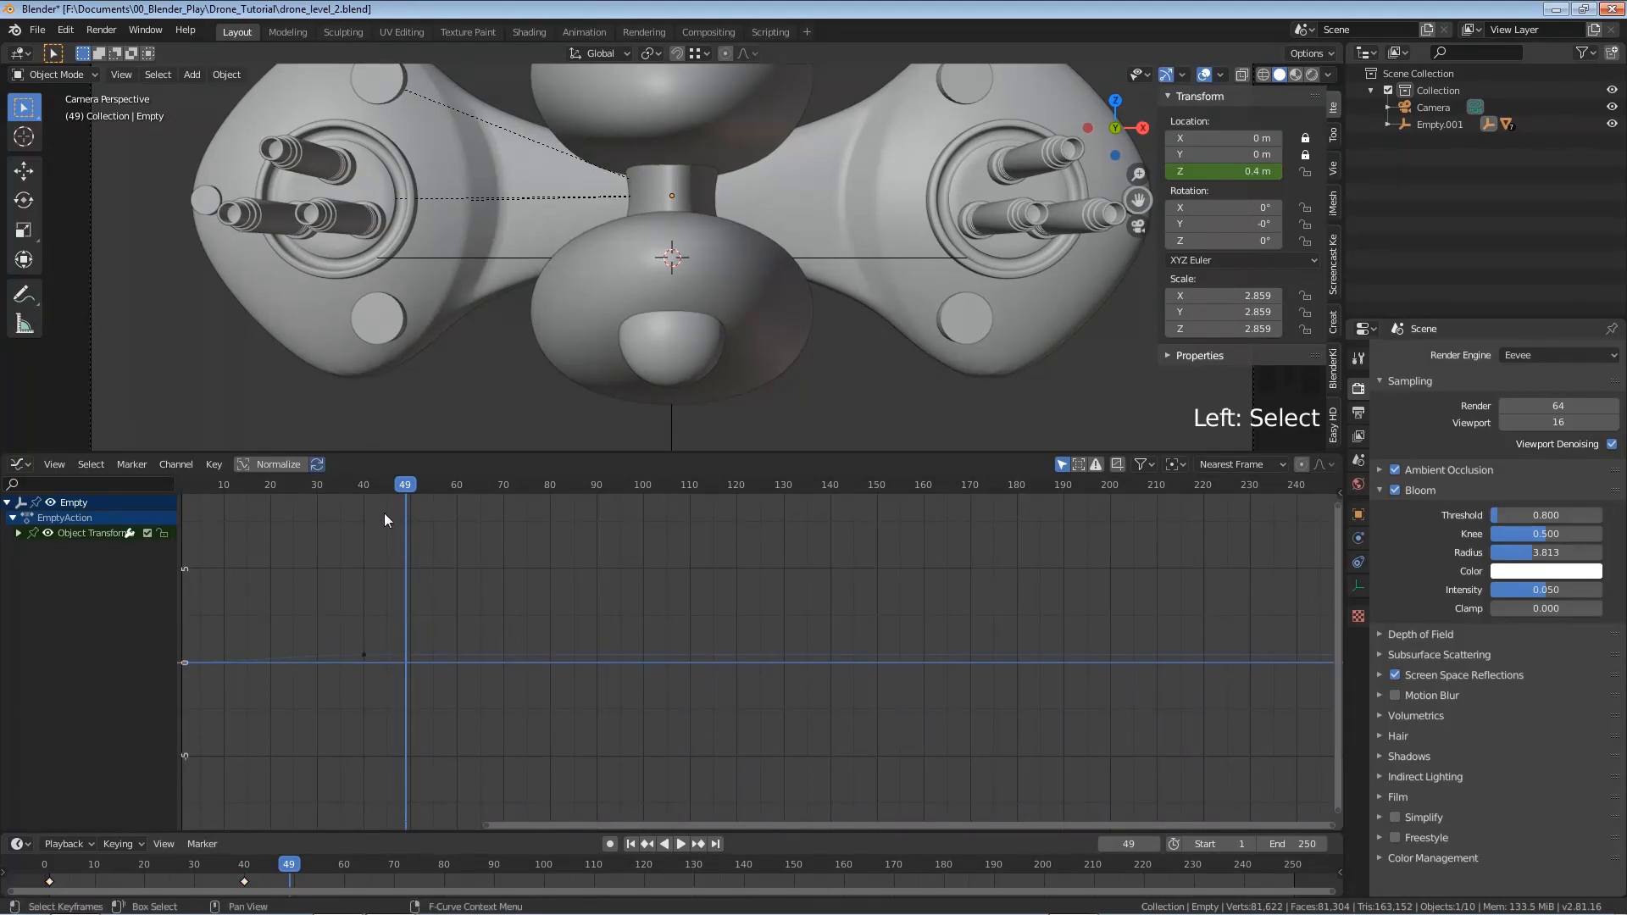
{"action": "left_click_drag", "start_coordinate": [397, 488], "coordinate": [364, 502]}
{"action": "left_click", "coordinate": [361, 654]}
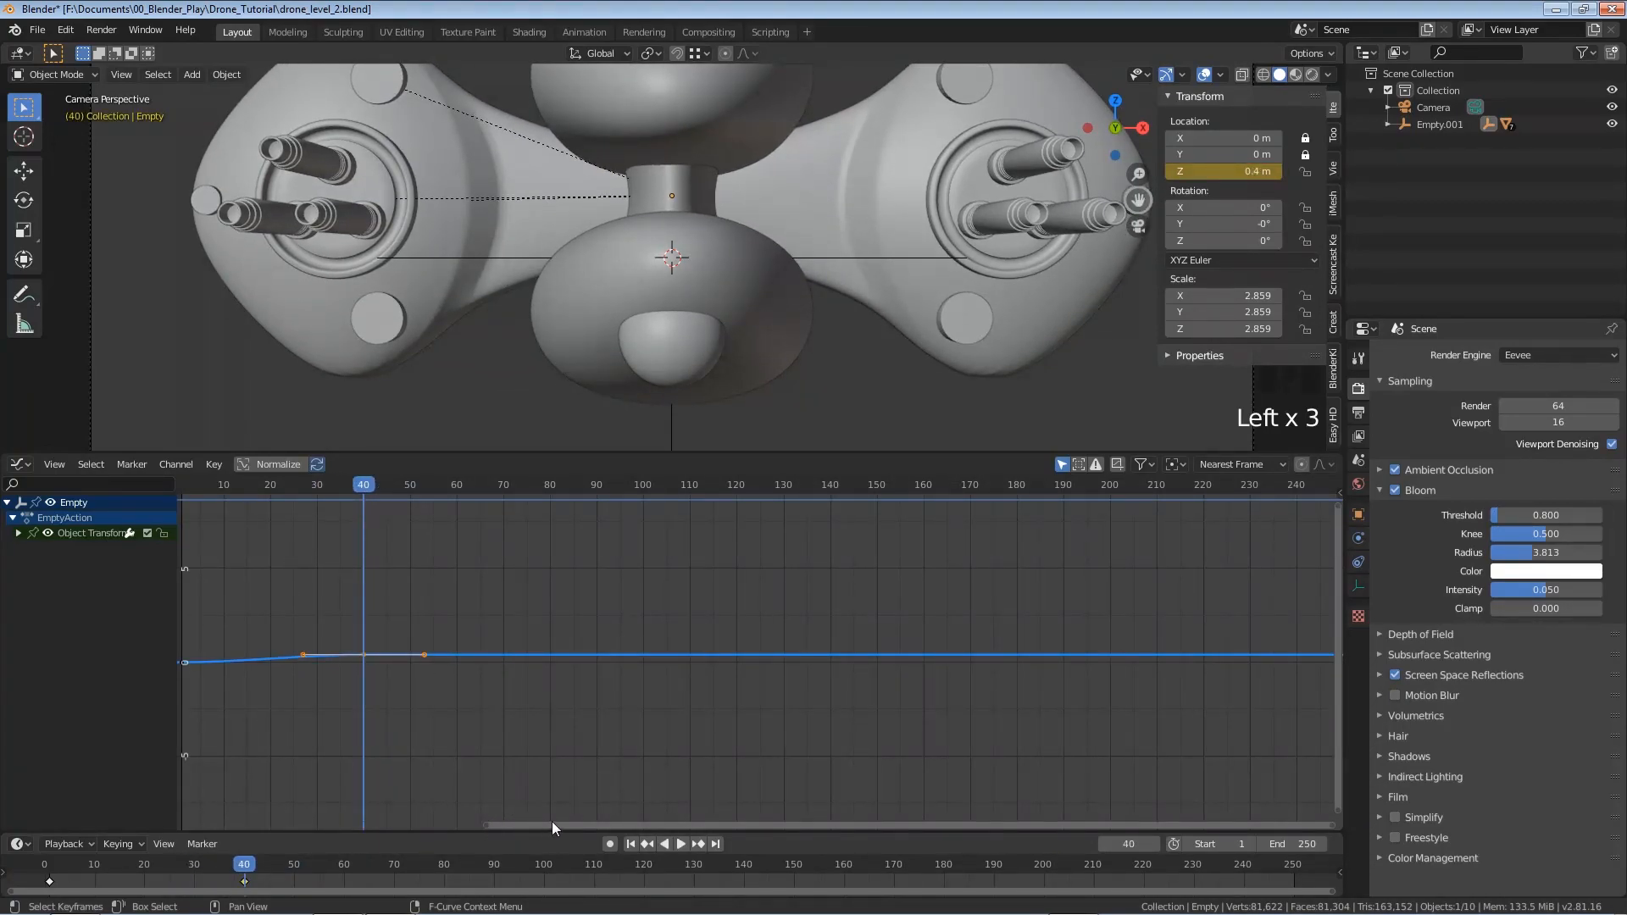
Bring both ends of the Z location curve into view, select all its keyframes and enable Normalize
{"action": "left_click_drag", "start_coordinate": [485, 826], "coordinate": [246, 668]}
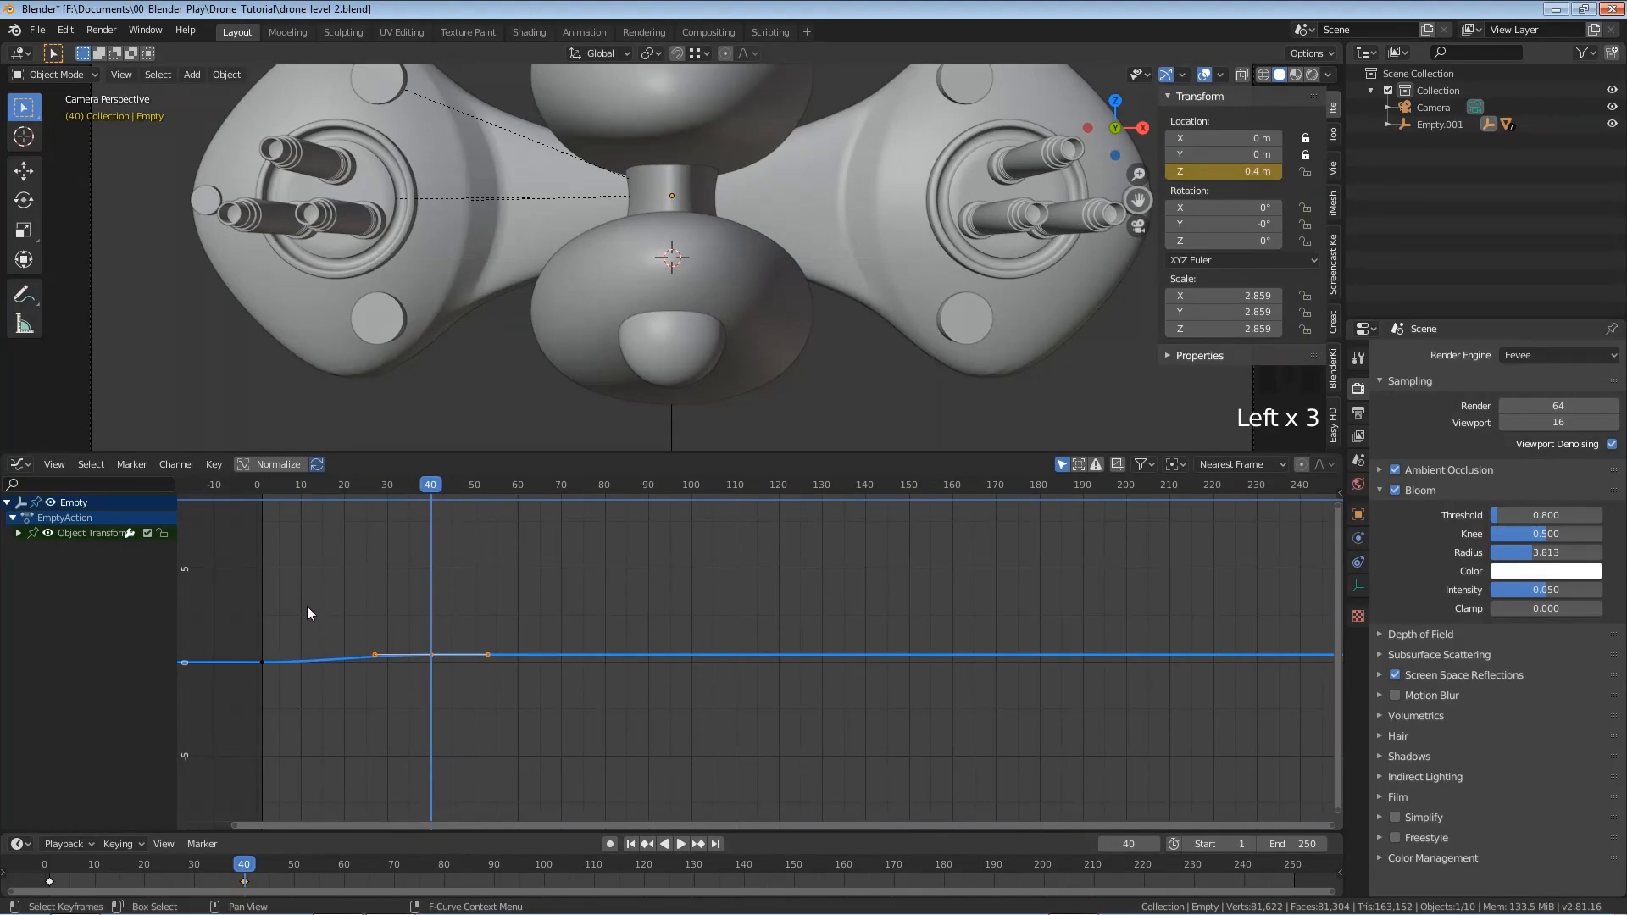
{"action": "scroll", "coordinate": [307, 607], "scroll_direction": "up", "scroll_amount": 3}
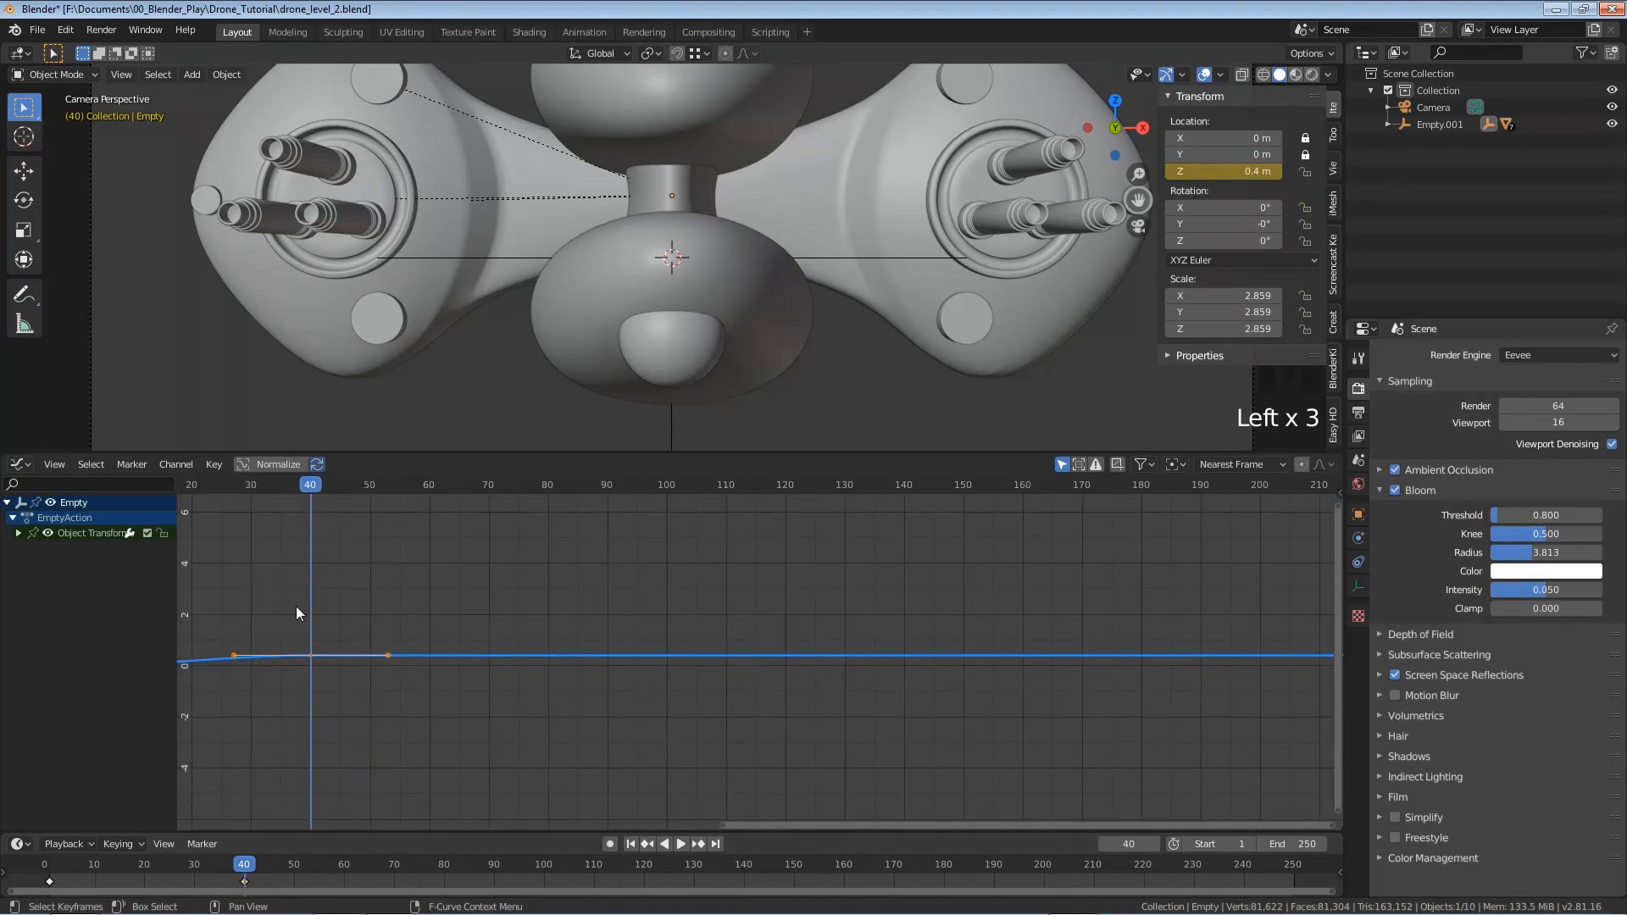
{"action": "middle_click_drag", "start_coordinate": [258, 608], "coordinate": [671, 582]}
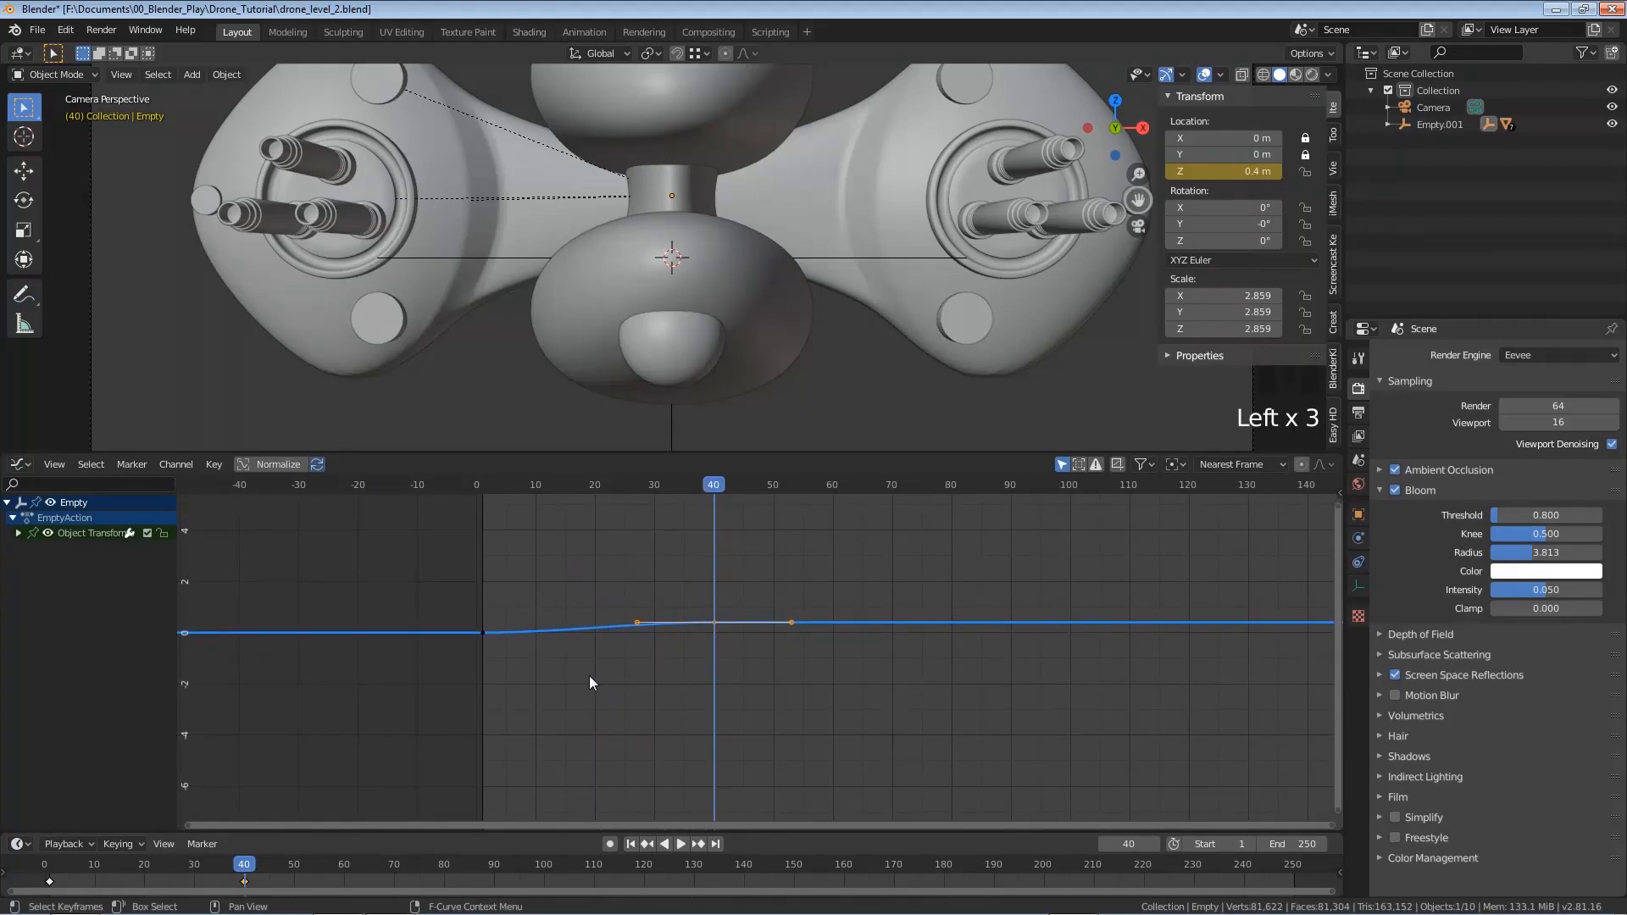
{"action": "scroll", "coordinate": [588, 675], "scroll_direction": "up", "scroll_amount": 2}
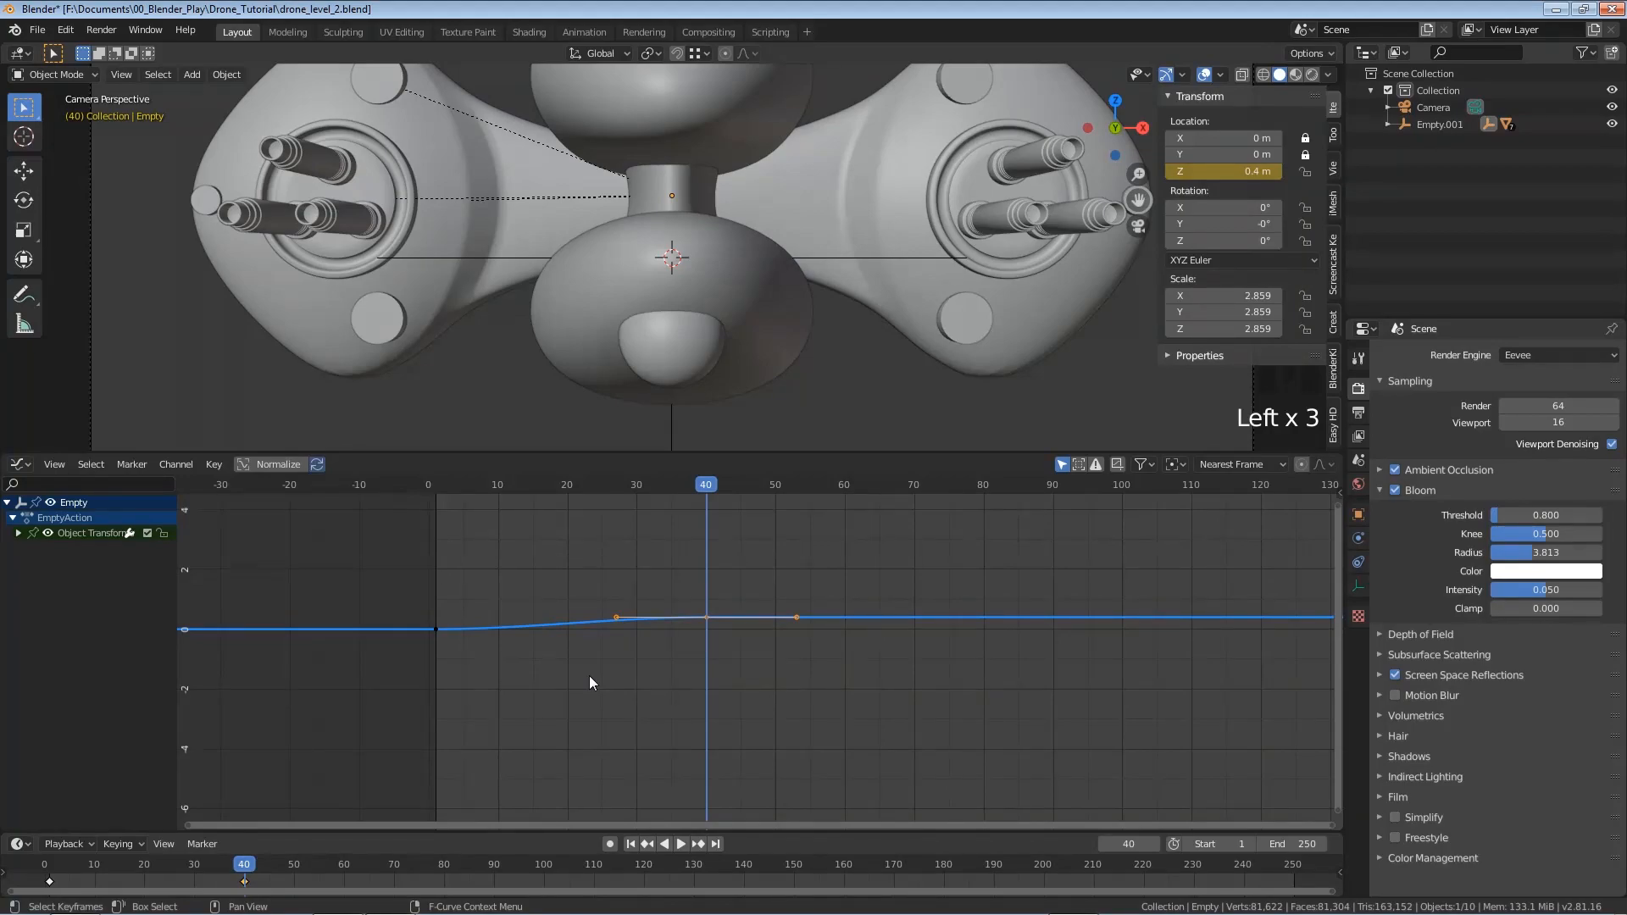
{"action": "key", "text": "a"}
{"action": "left_click", "coordinate": [269, 464]}
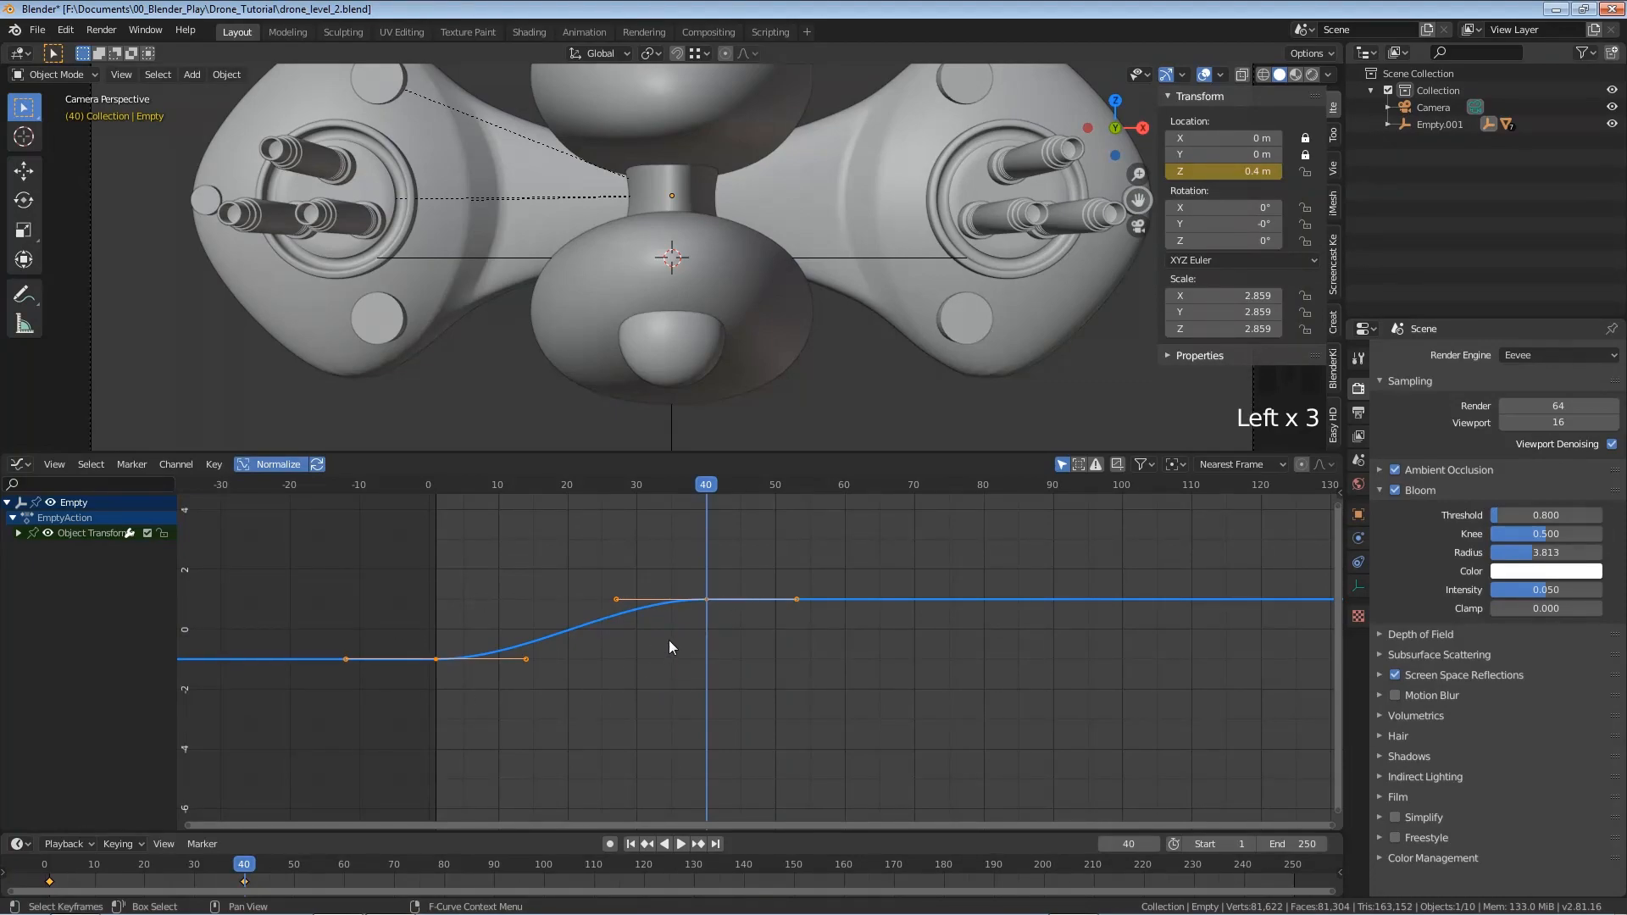
Add a Cycles F-Curve modifier to the empty's Z location curve
{"action": "left_click", "coordinate": [215, 464]}
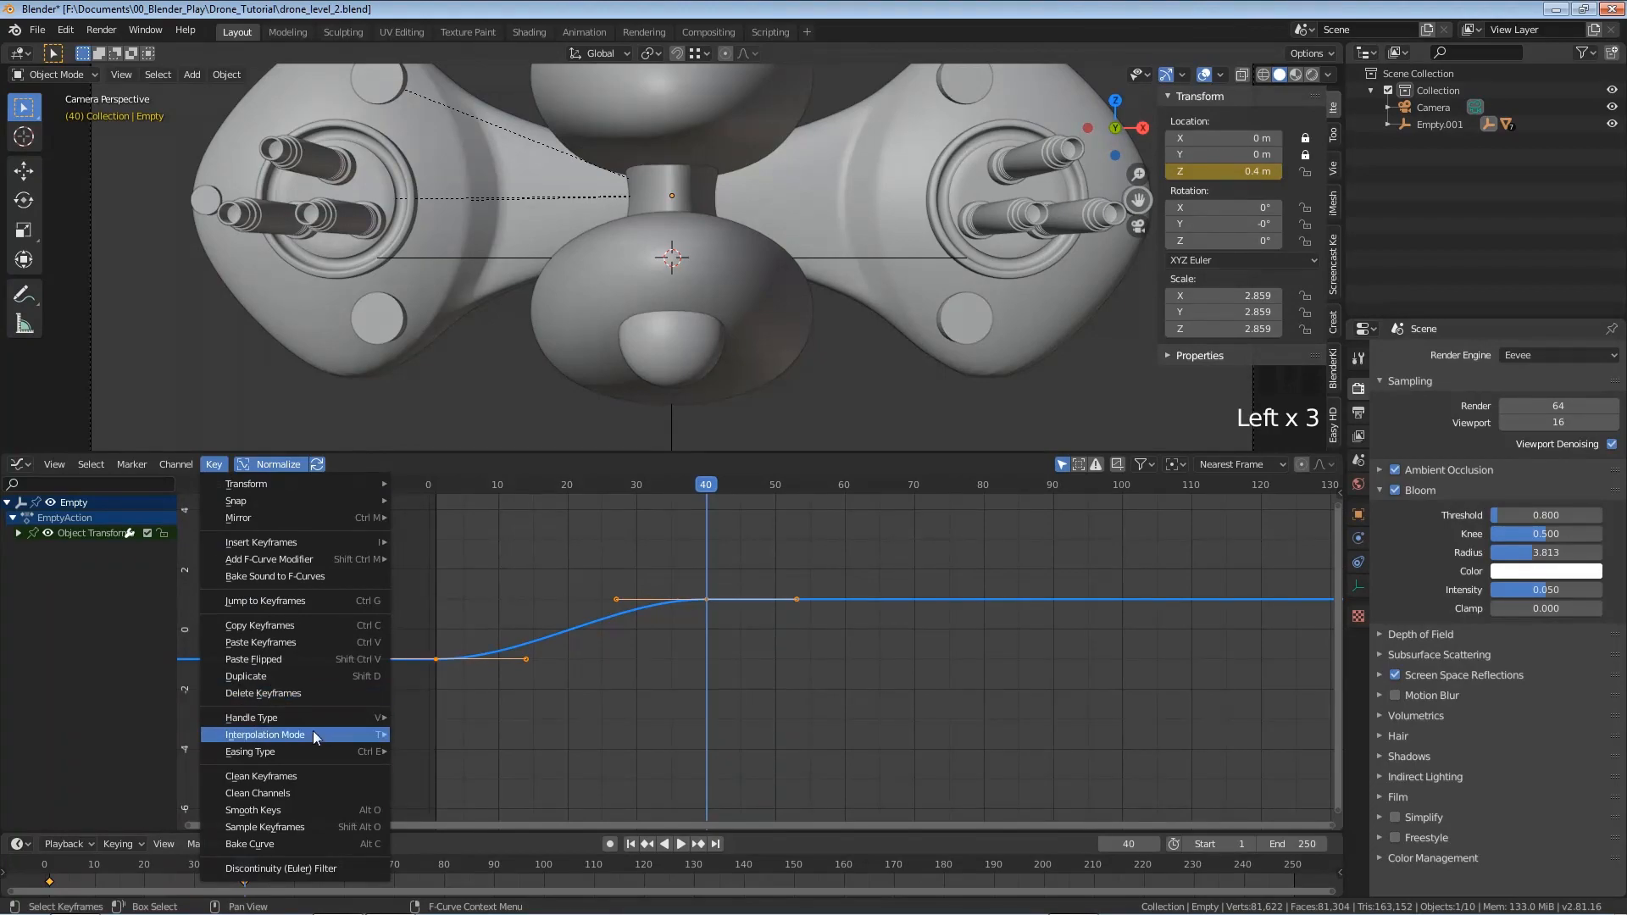
{"action": "mouse_move", "coordinate": [313, 730]}
{"action": "mouse_move", "coordinate": [299, 564]}
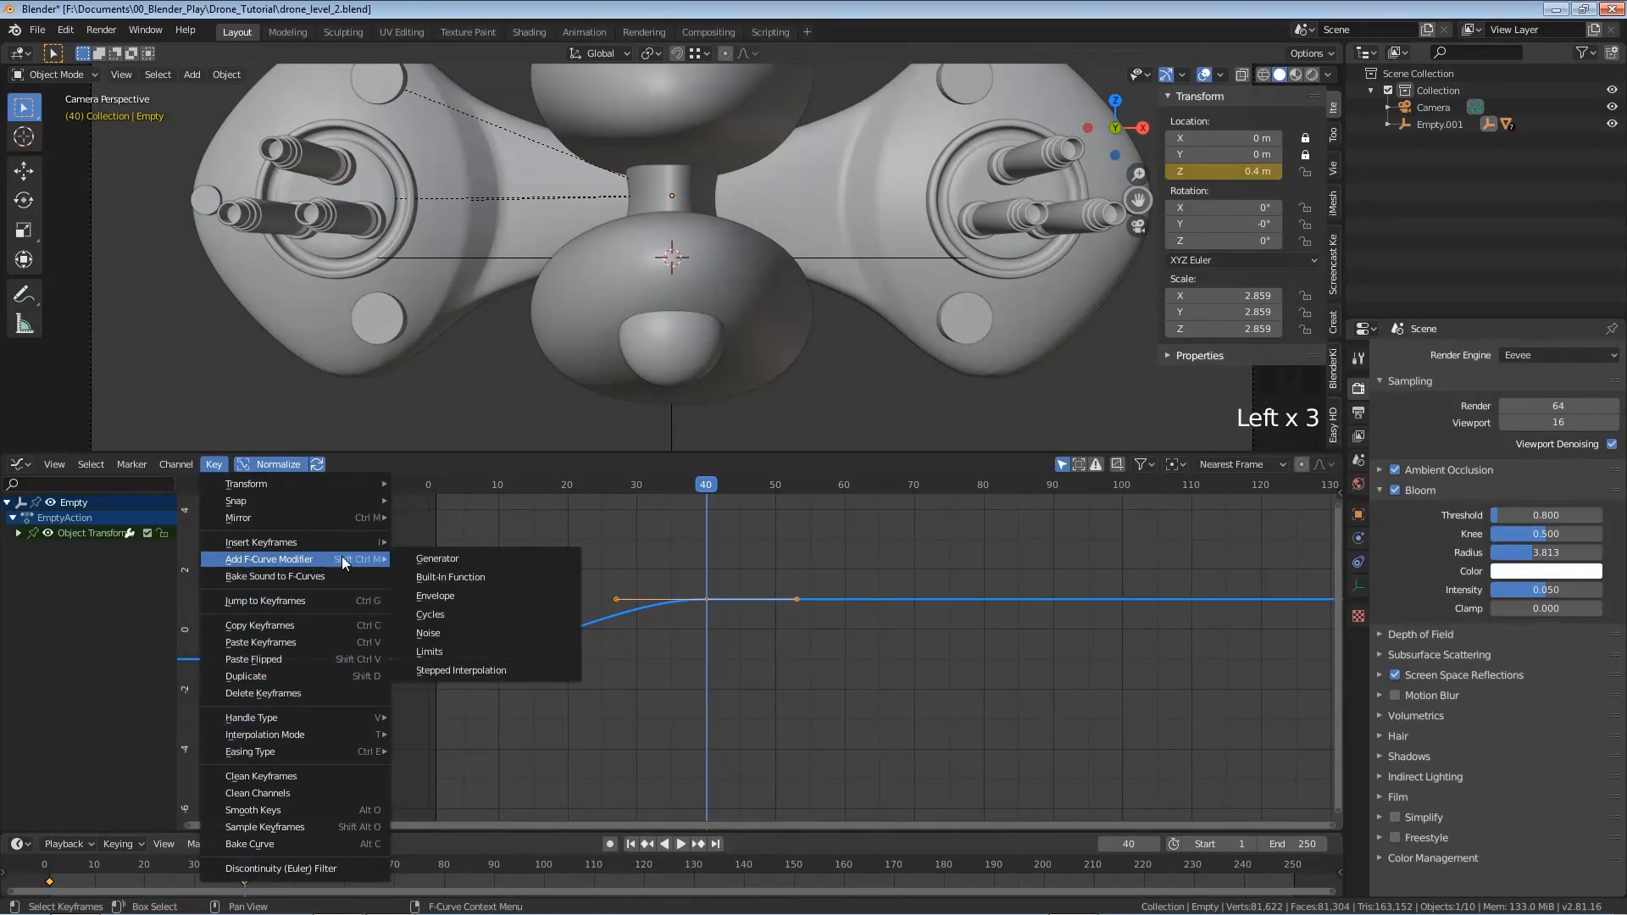
{"action": "left_click", "coordinate": [451, 616]}
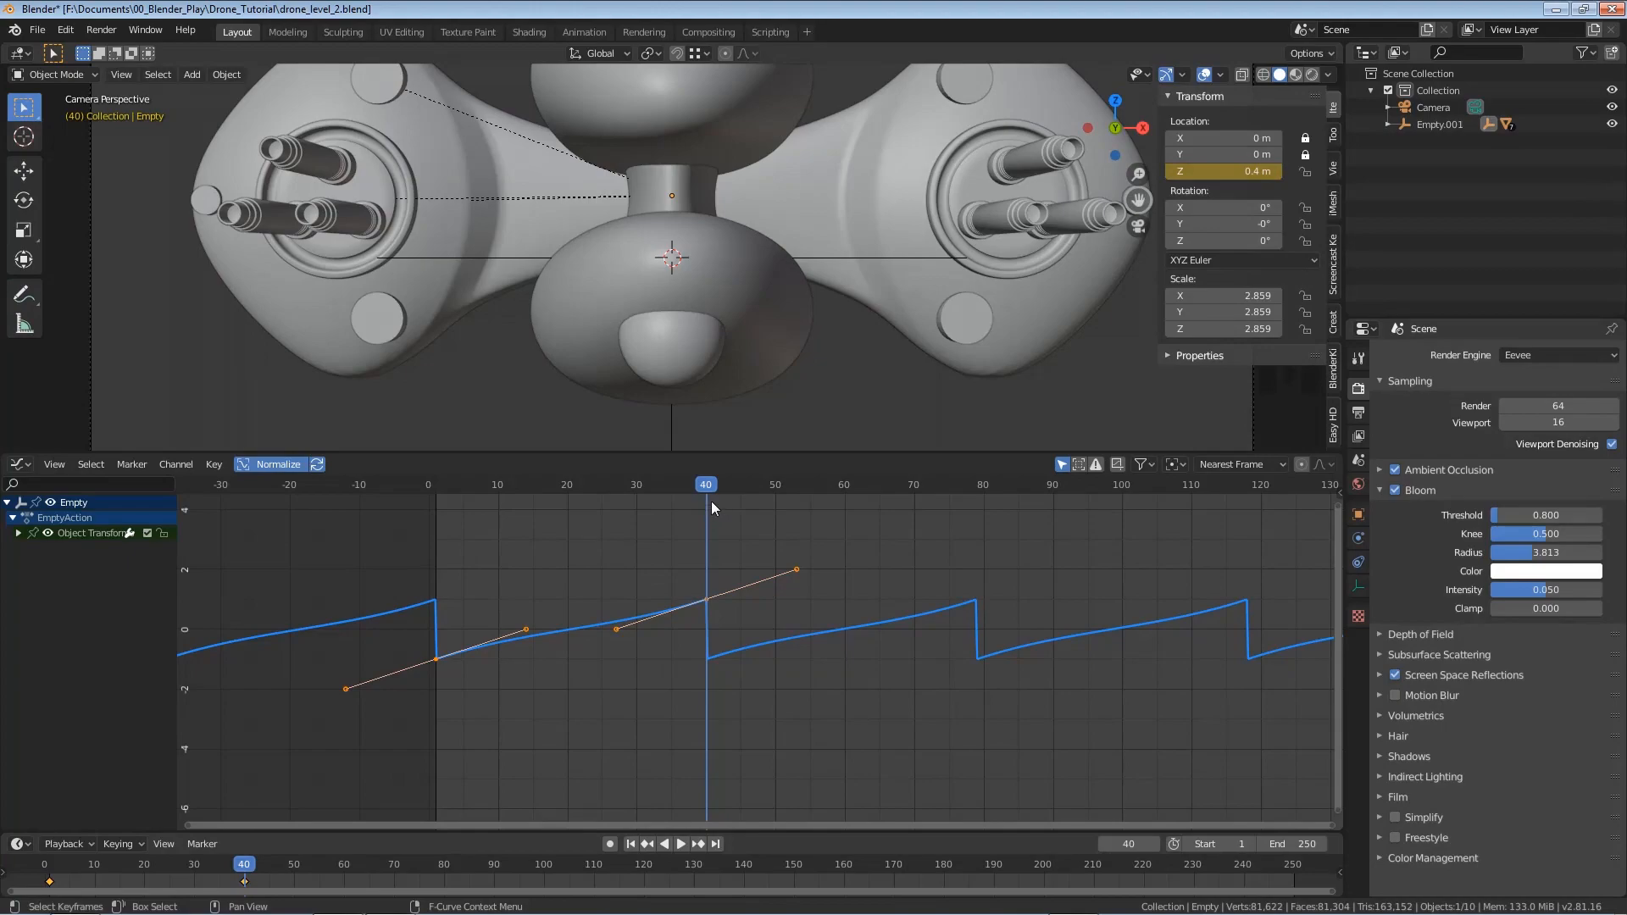
At frame 80, set the arrow empty's Z location to 0 m and insert a single keyframe on it
{"action": "left_click", "coordinate": [1129, 843]}
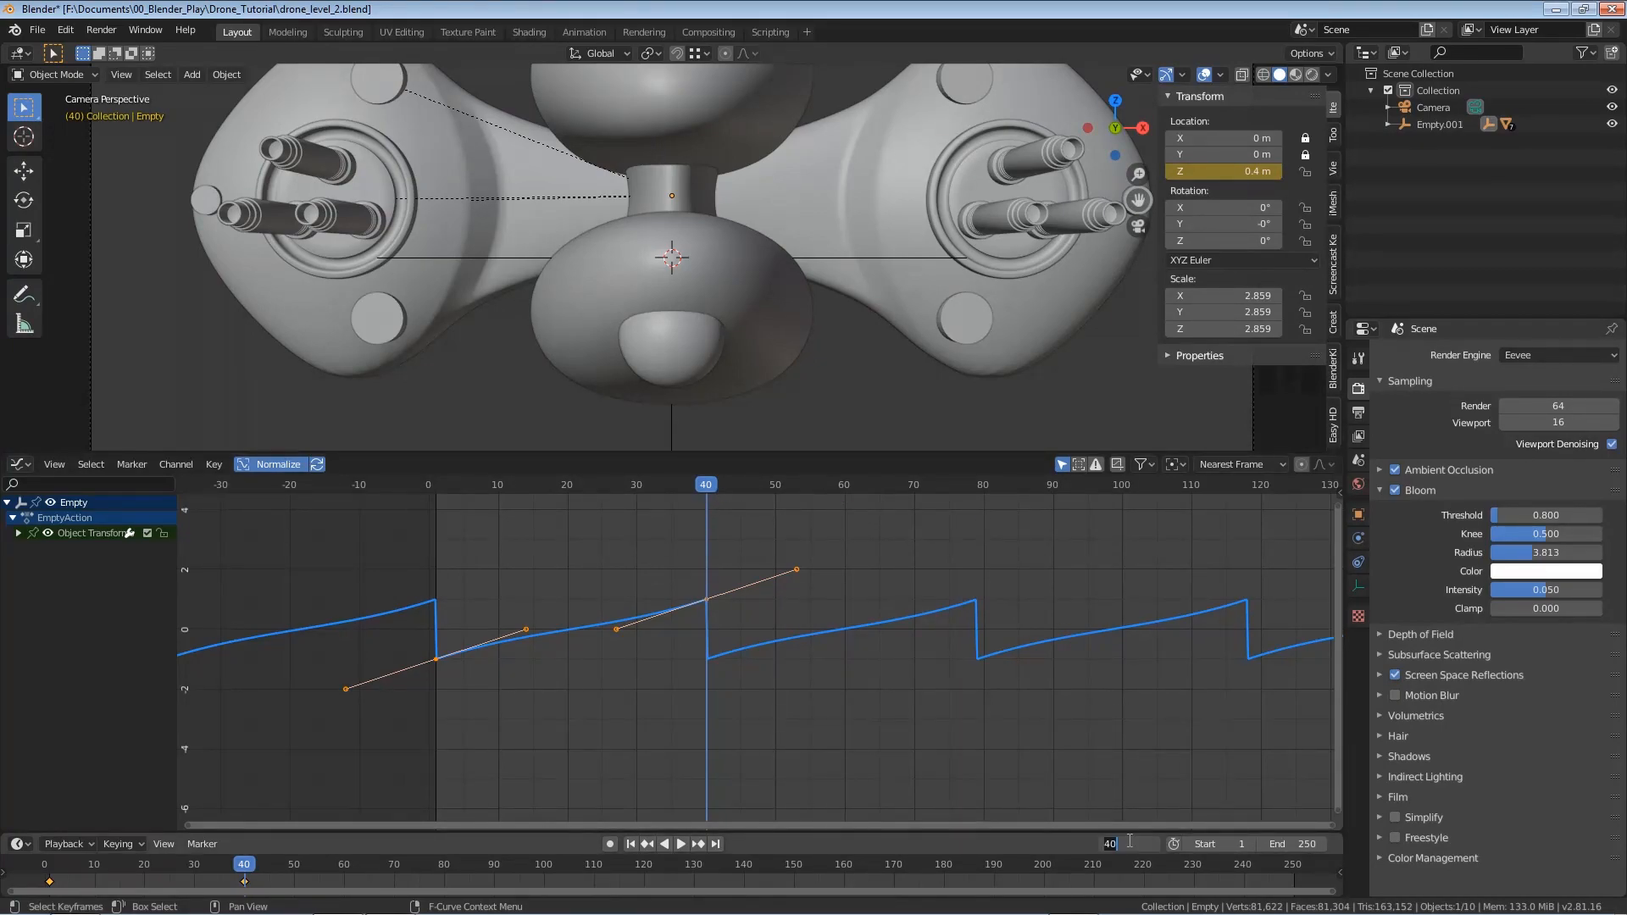
{"action": "type", "text": "8"}
{"action": "key", "text": "Return"}
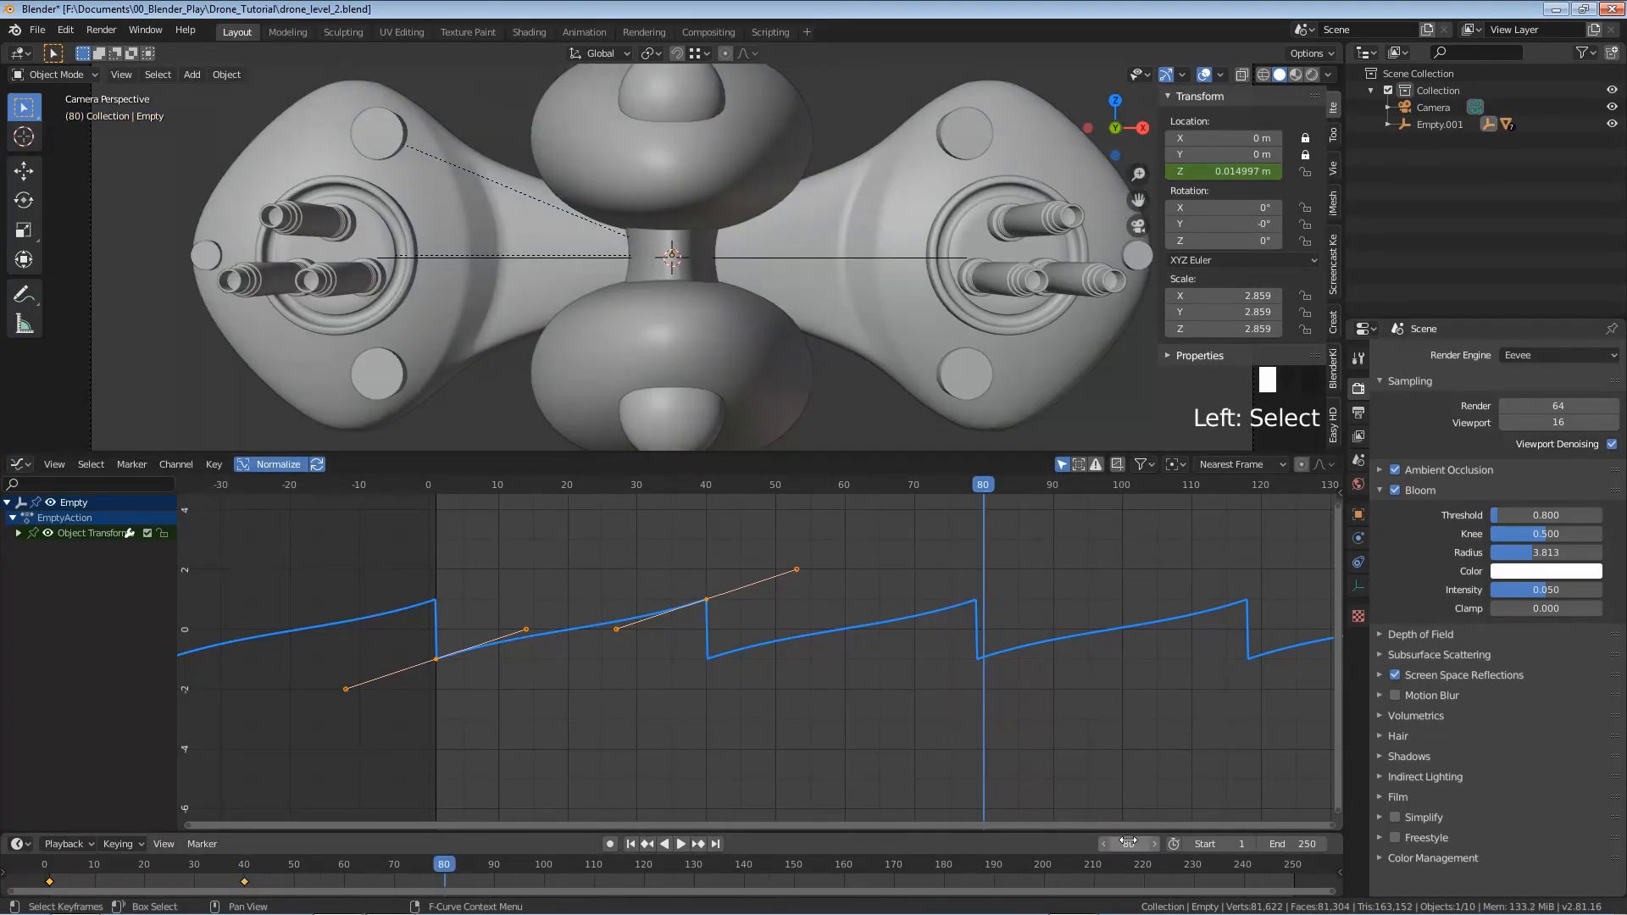
{"action": "left_click", "coordinate": [1218, 171]}
{"action": "type", "text": "0"}
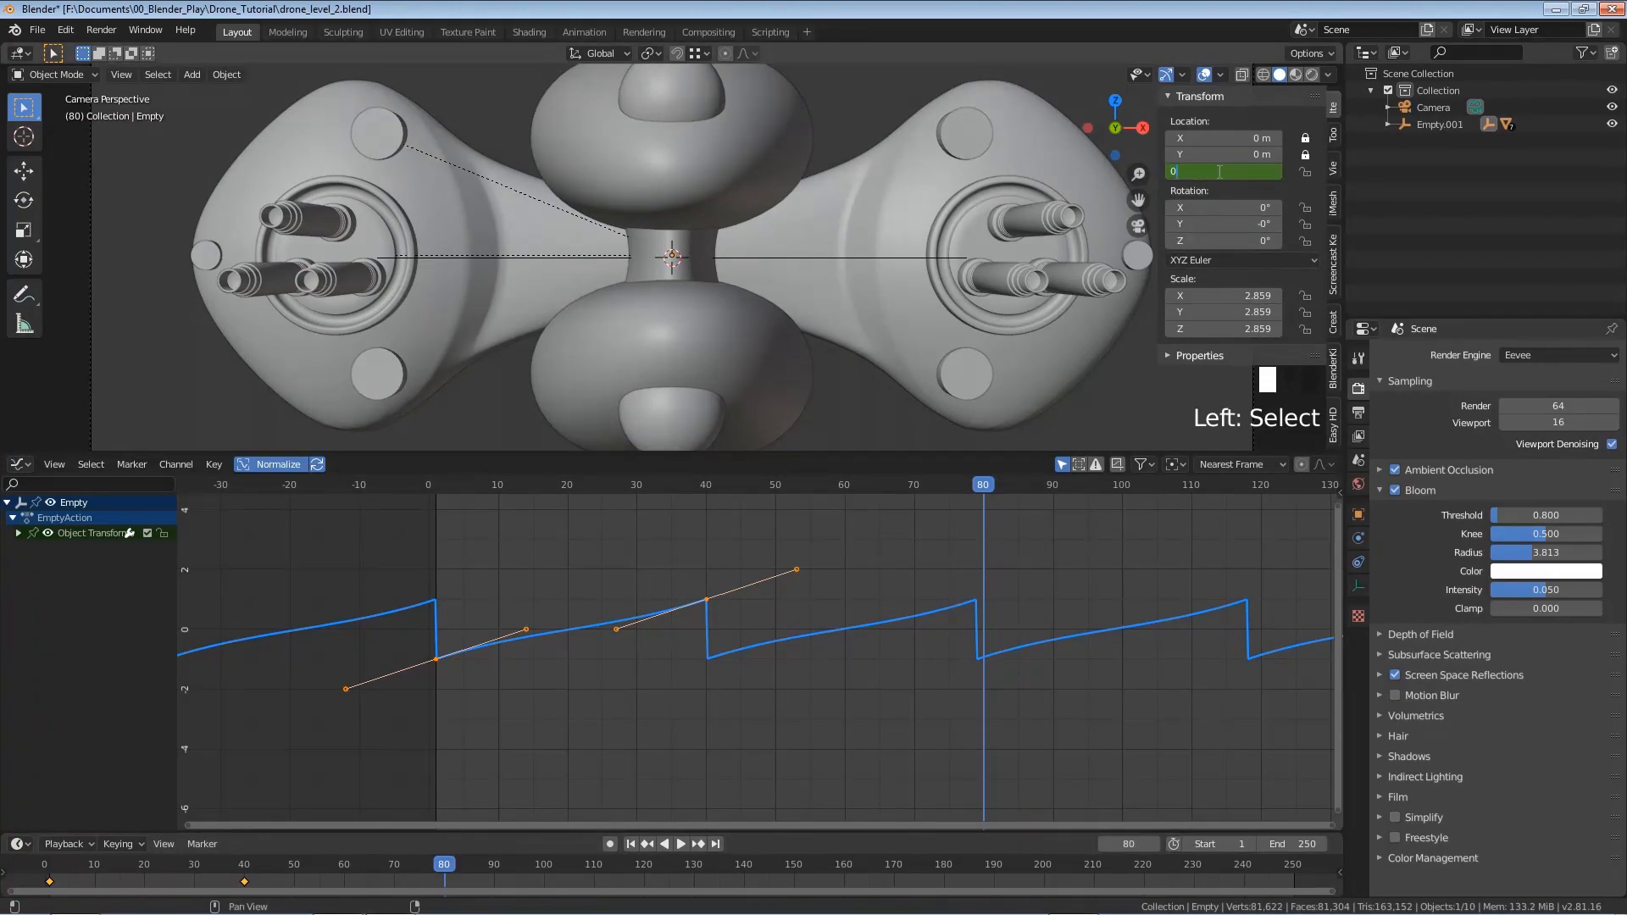
{"action": "key", "text": "Return"}
{"action": "right_click", "coordinate": [1218, 171]}
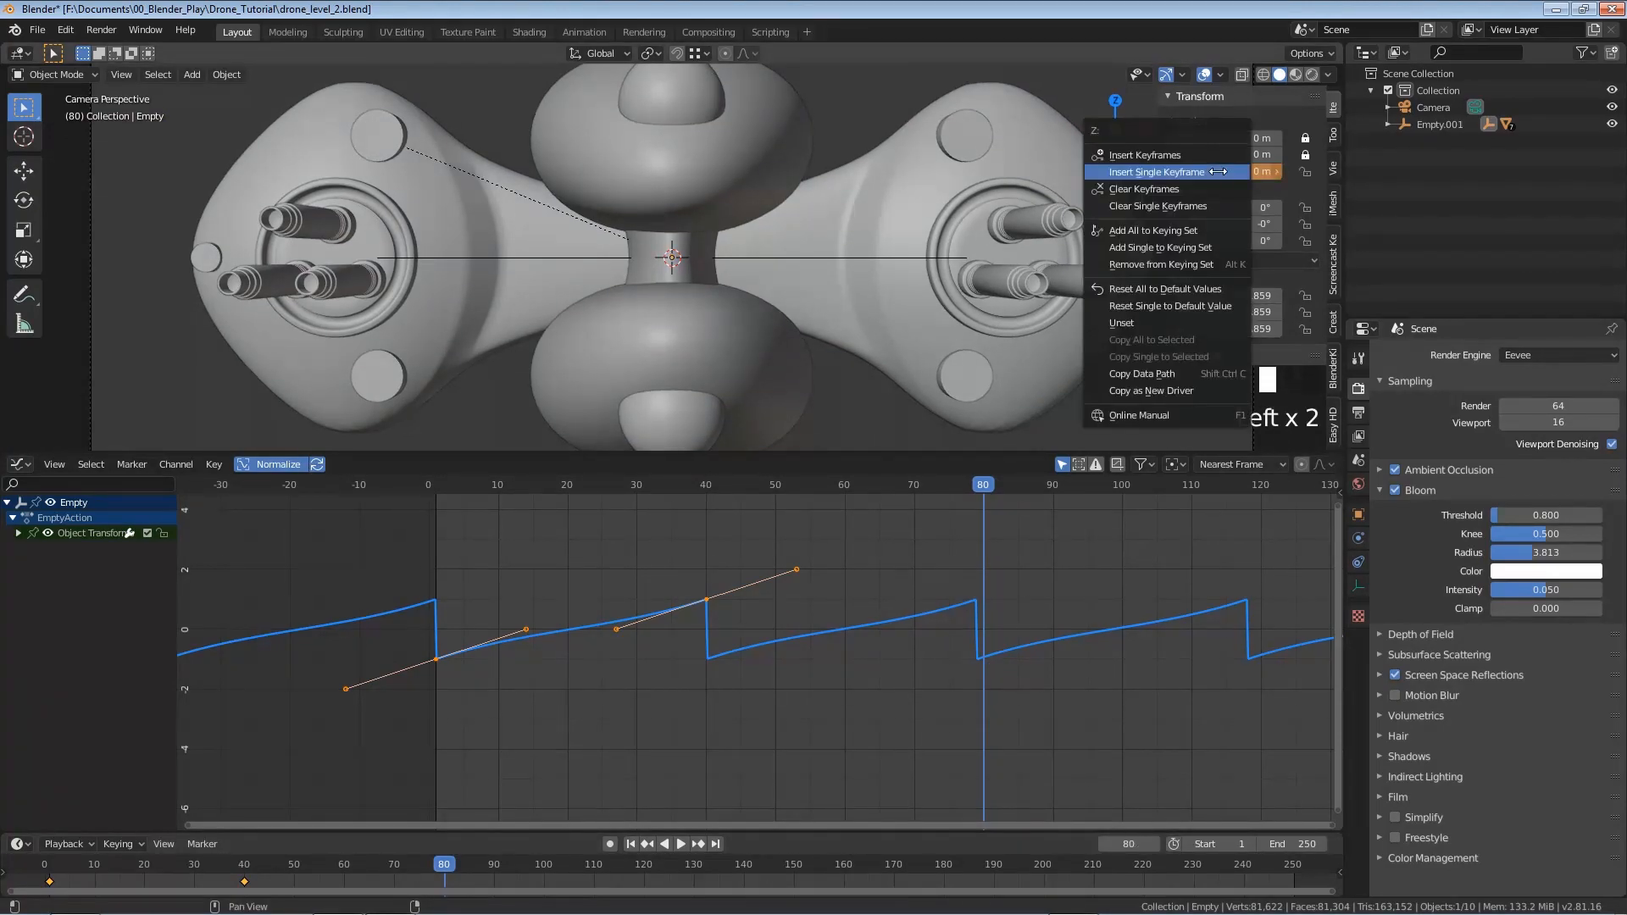
{"action": "left_click", "coordinate": [1172, 174]}
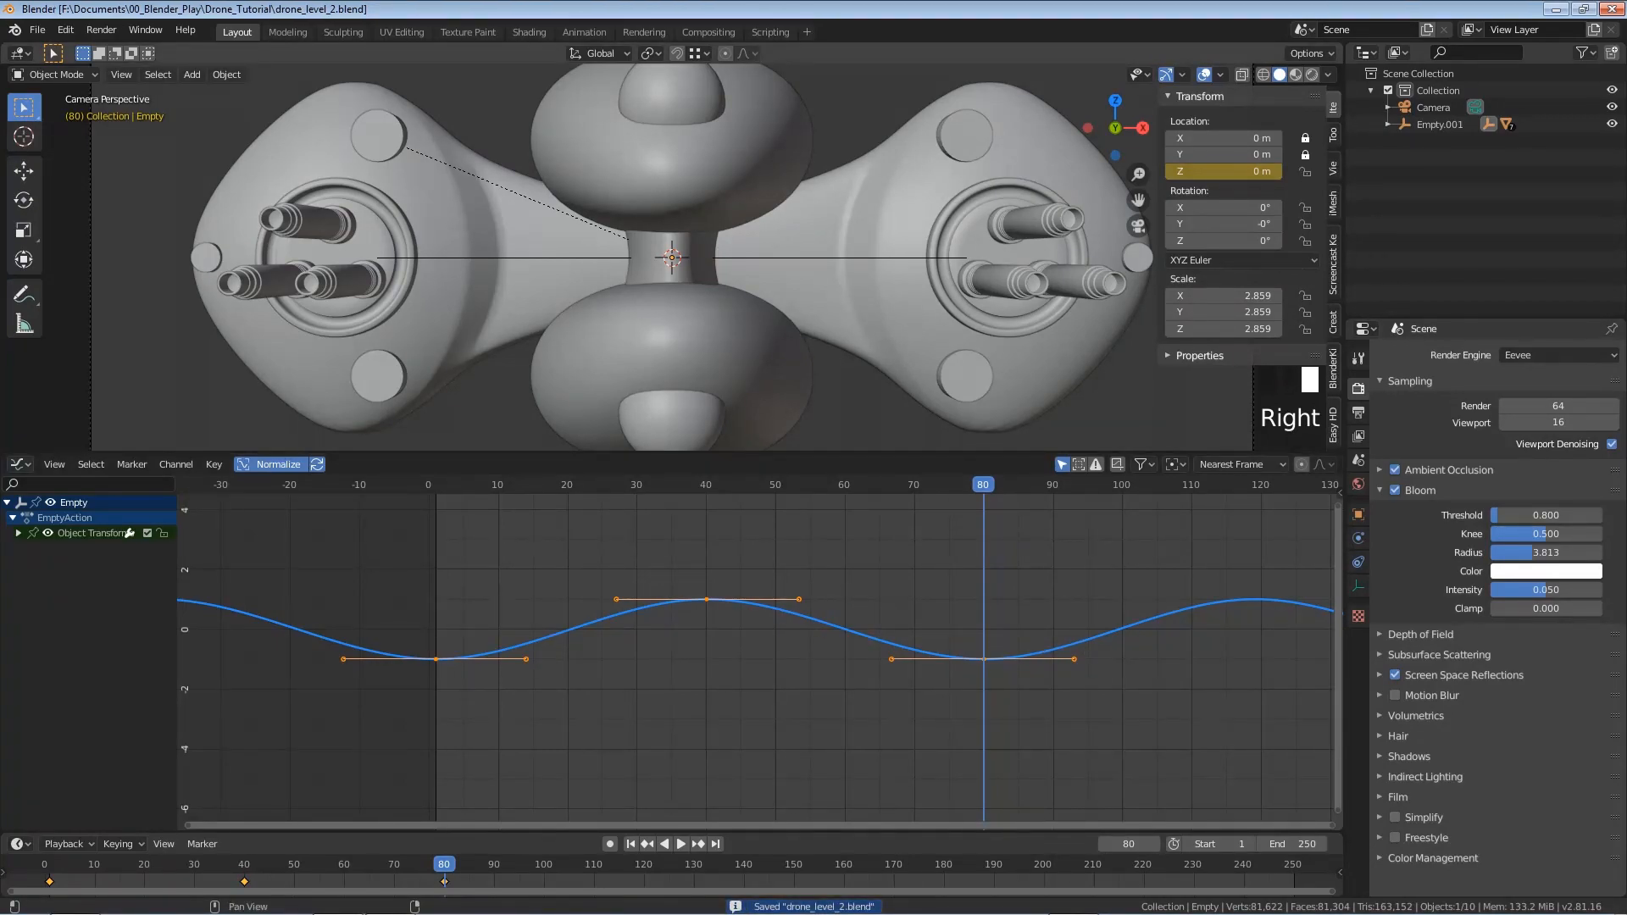
Save the file and close the Graph Editor area so the 3D viewport fills the space above the timeline again
{"action": "key", "text": "ctrl+s"}
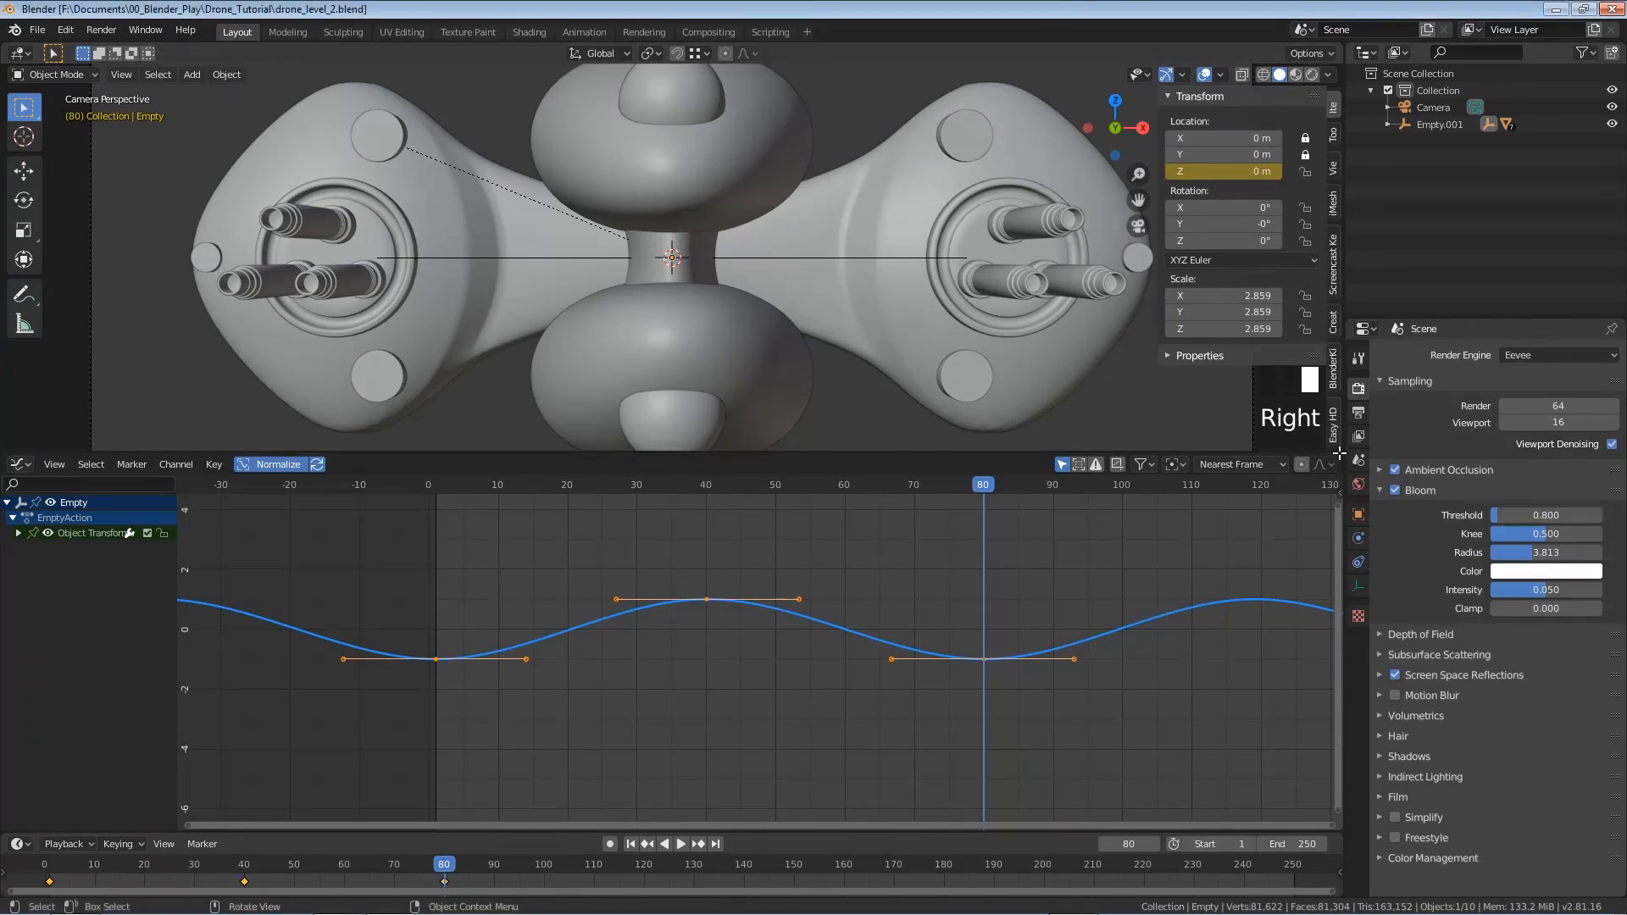
{"action": "left_click_drag", "start_coordinate": [1339, 458], "coordinate": [1340, 545]}
{"action": "left_click_drag", "start_coordinate": [1339, 449], "coordinate": [1239, 468]}
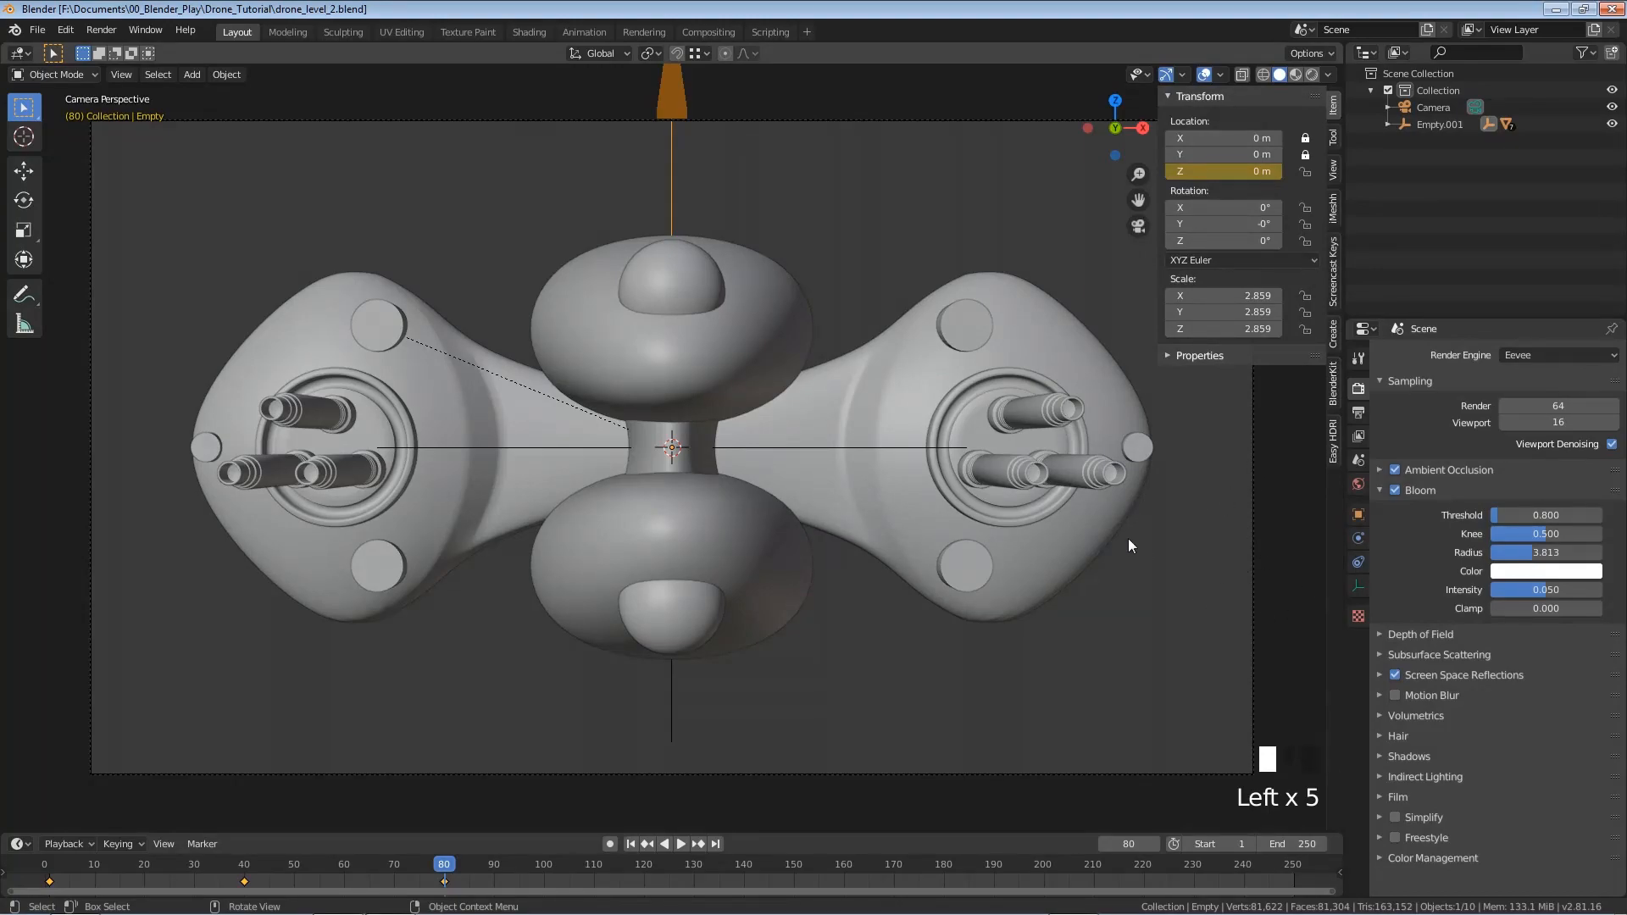
Play the looping hover animation from frame 1 in the camera view until past frame 80
{"action": "key", "text": "z"}
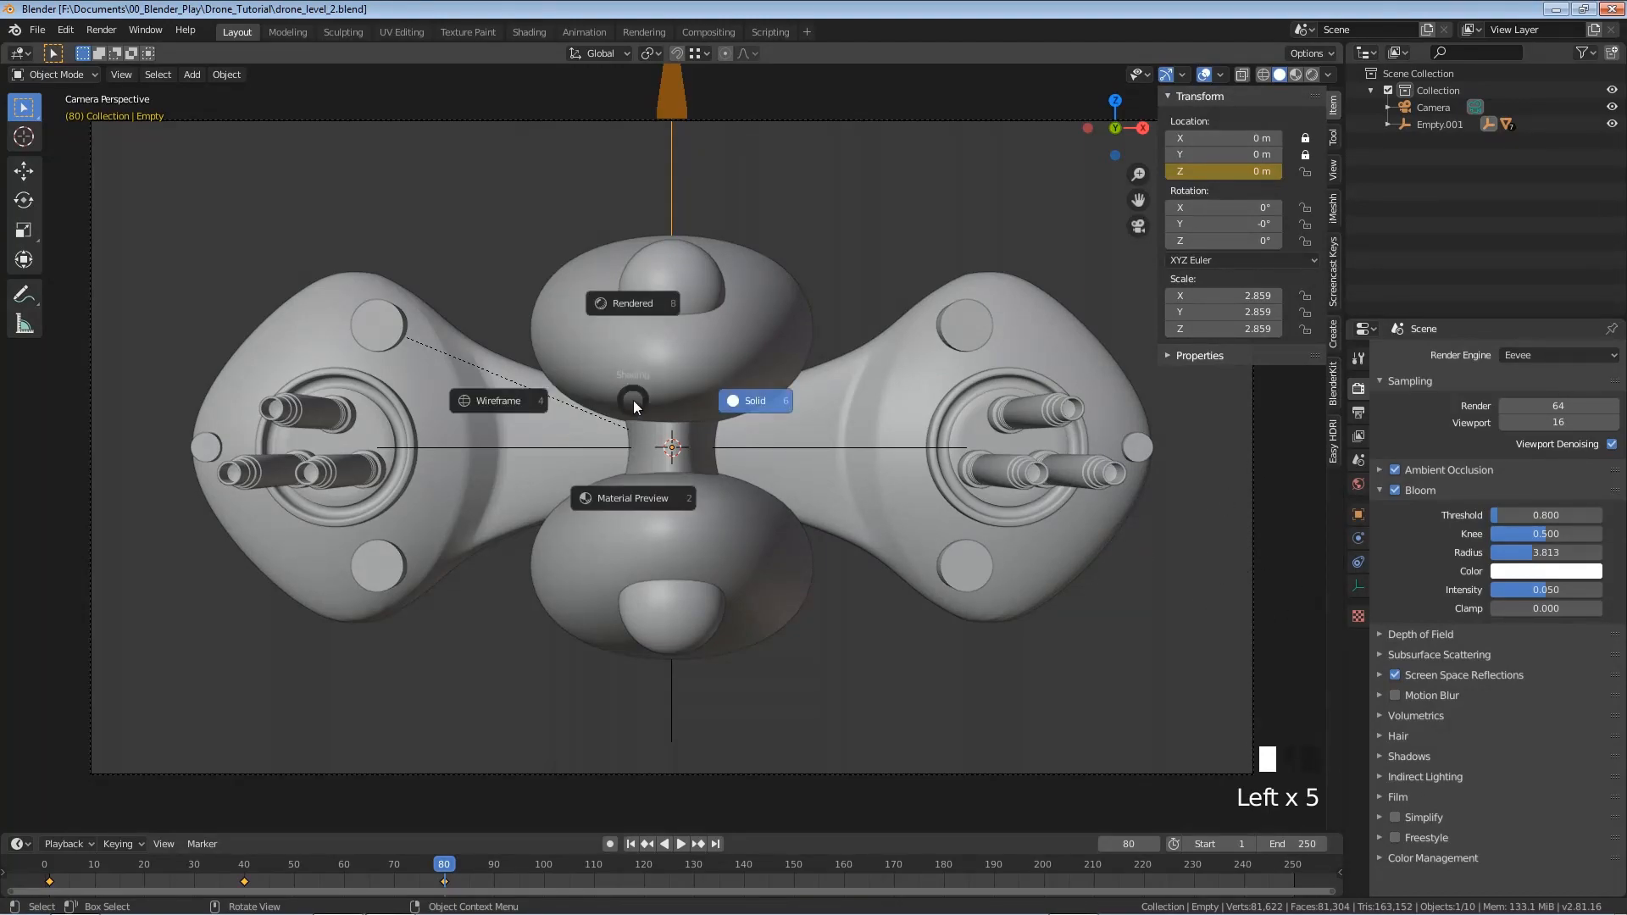
{"action": "key", "text": "Escape"}
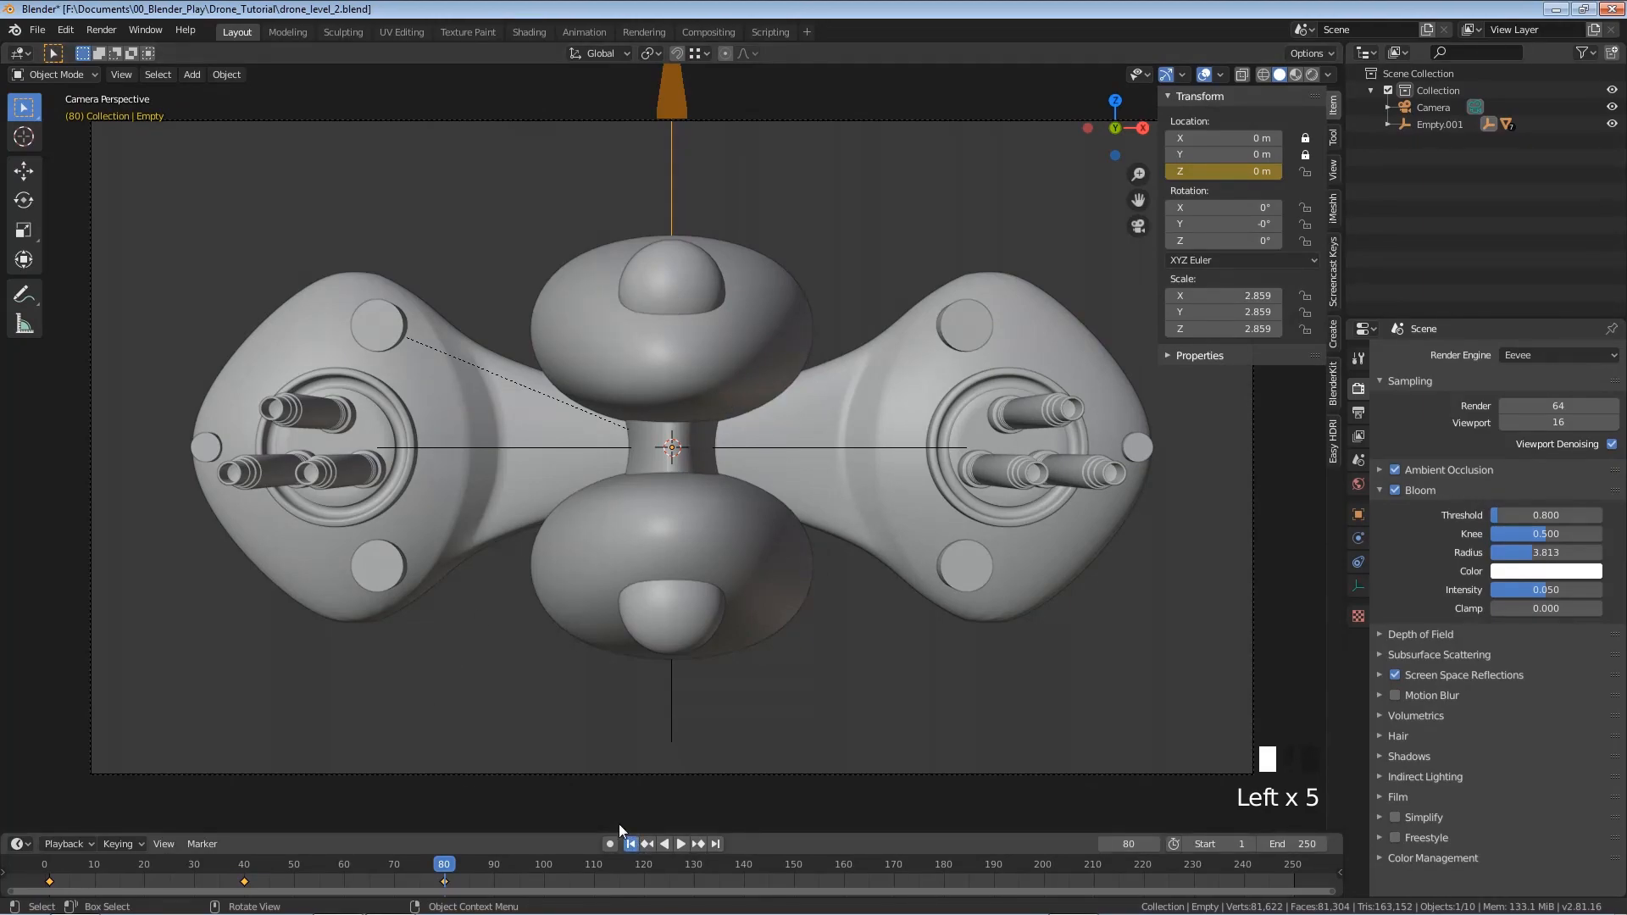
{"action": "key", "text": "shift+Left"}
{"action": "key", "text": "space"}
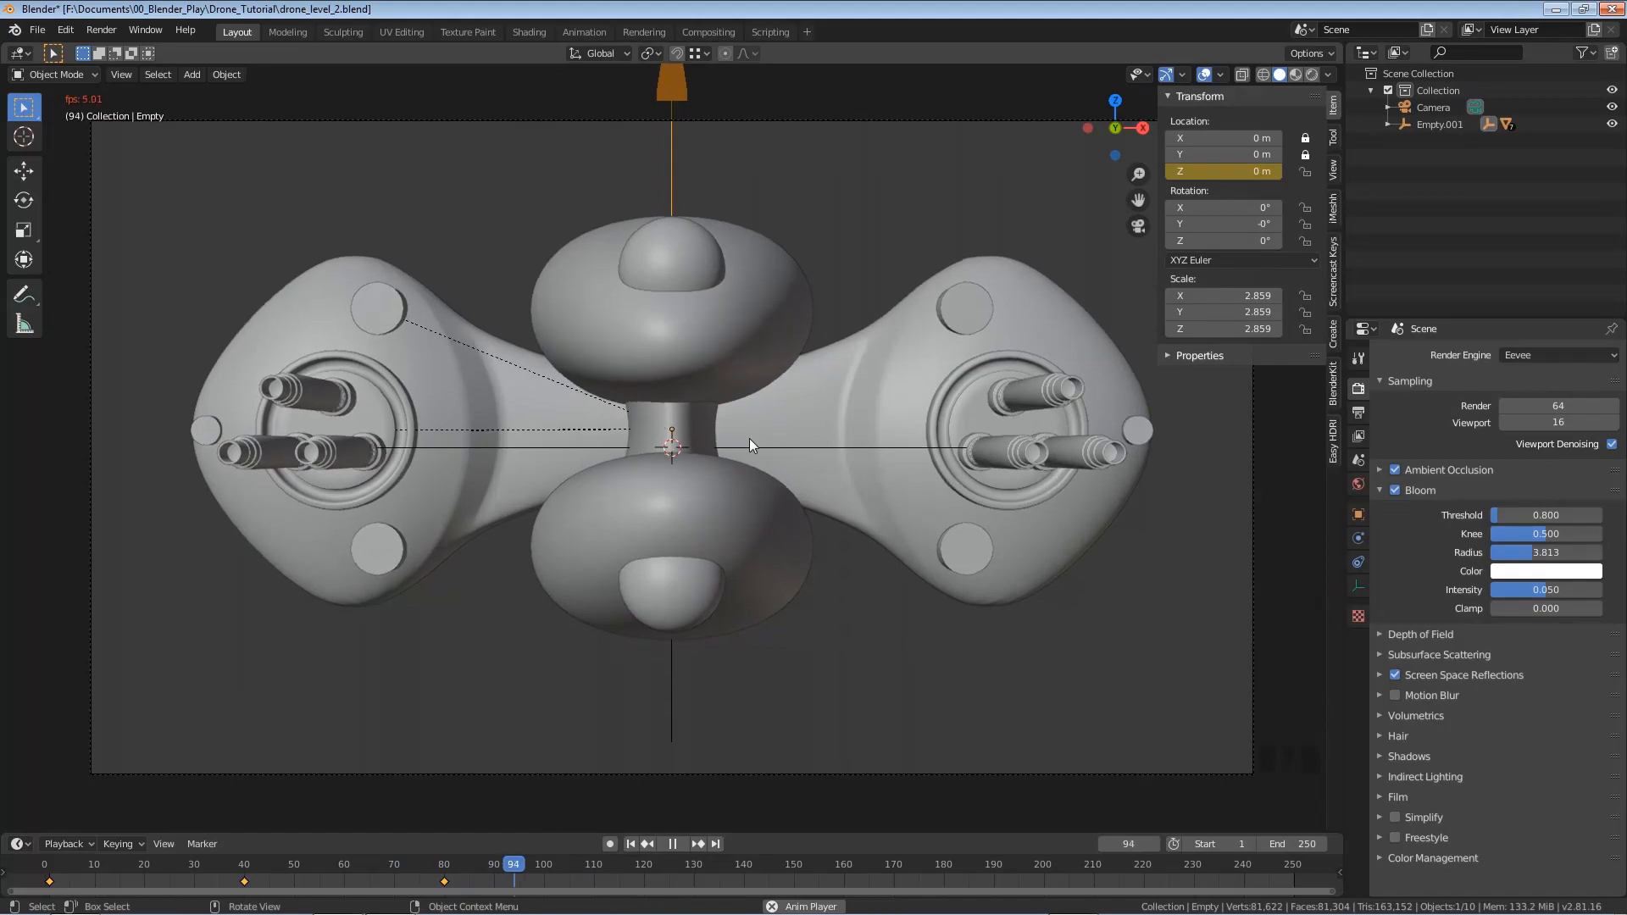
{"action": "key", "text": "space"}
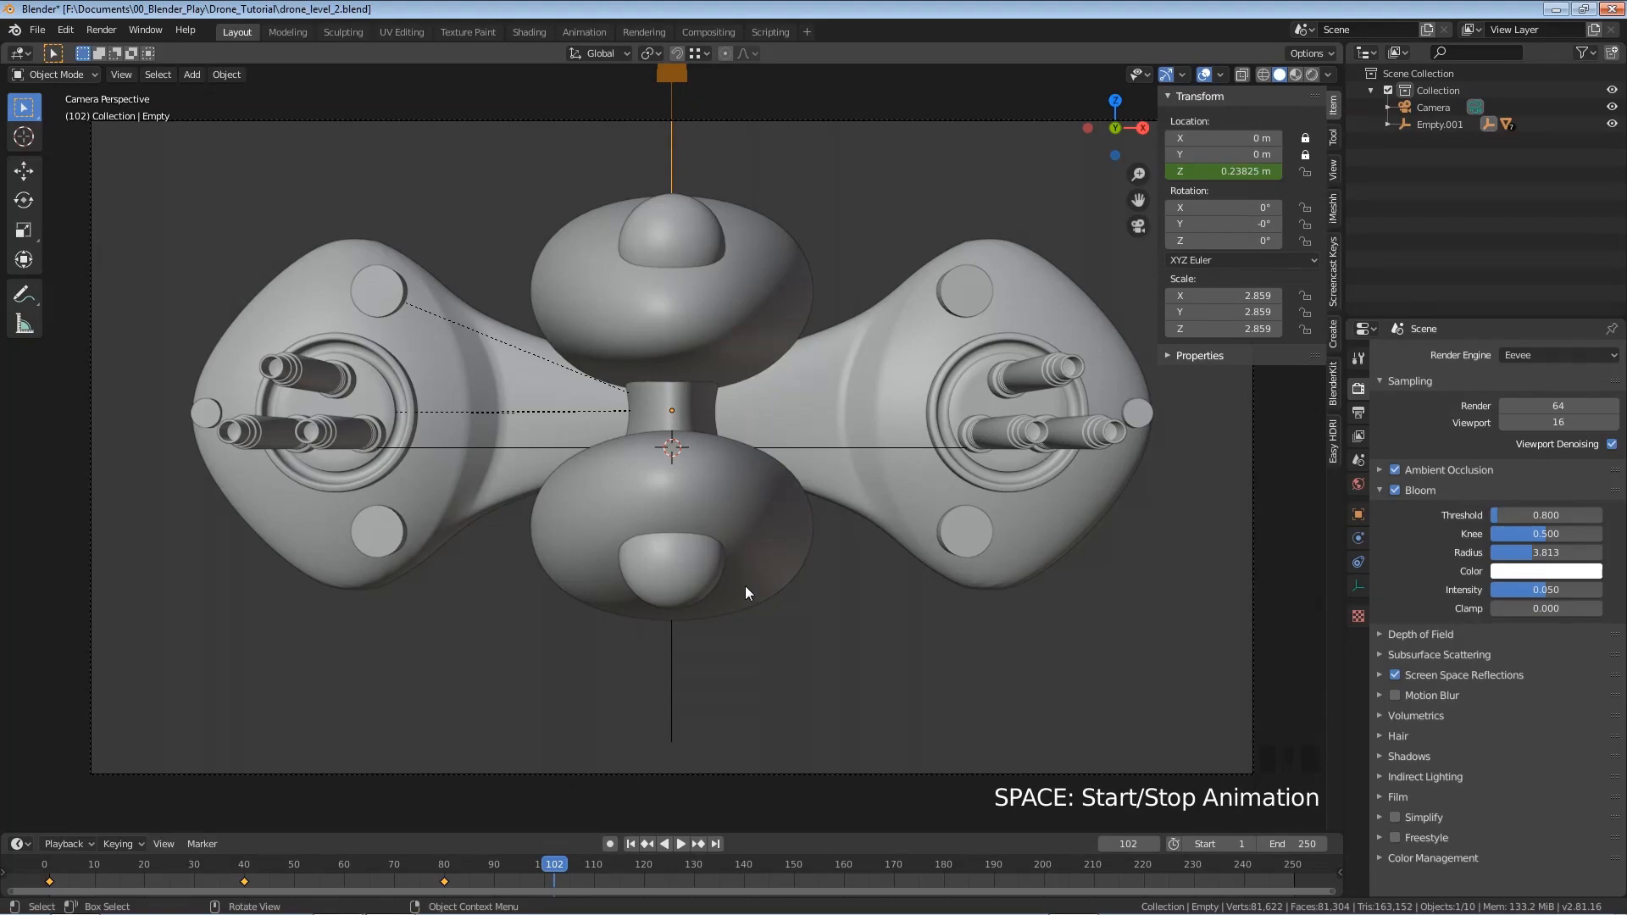
Save the file and change the render engine to Workbench
{"action": "key", "text": "ctrl+s"}
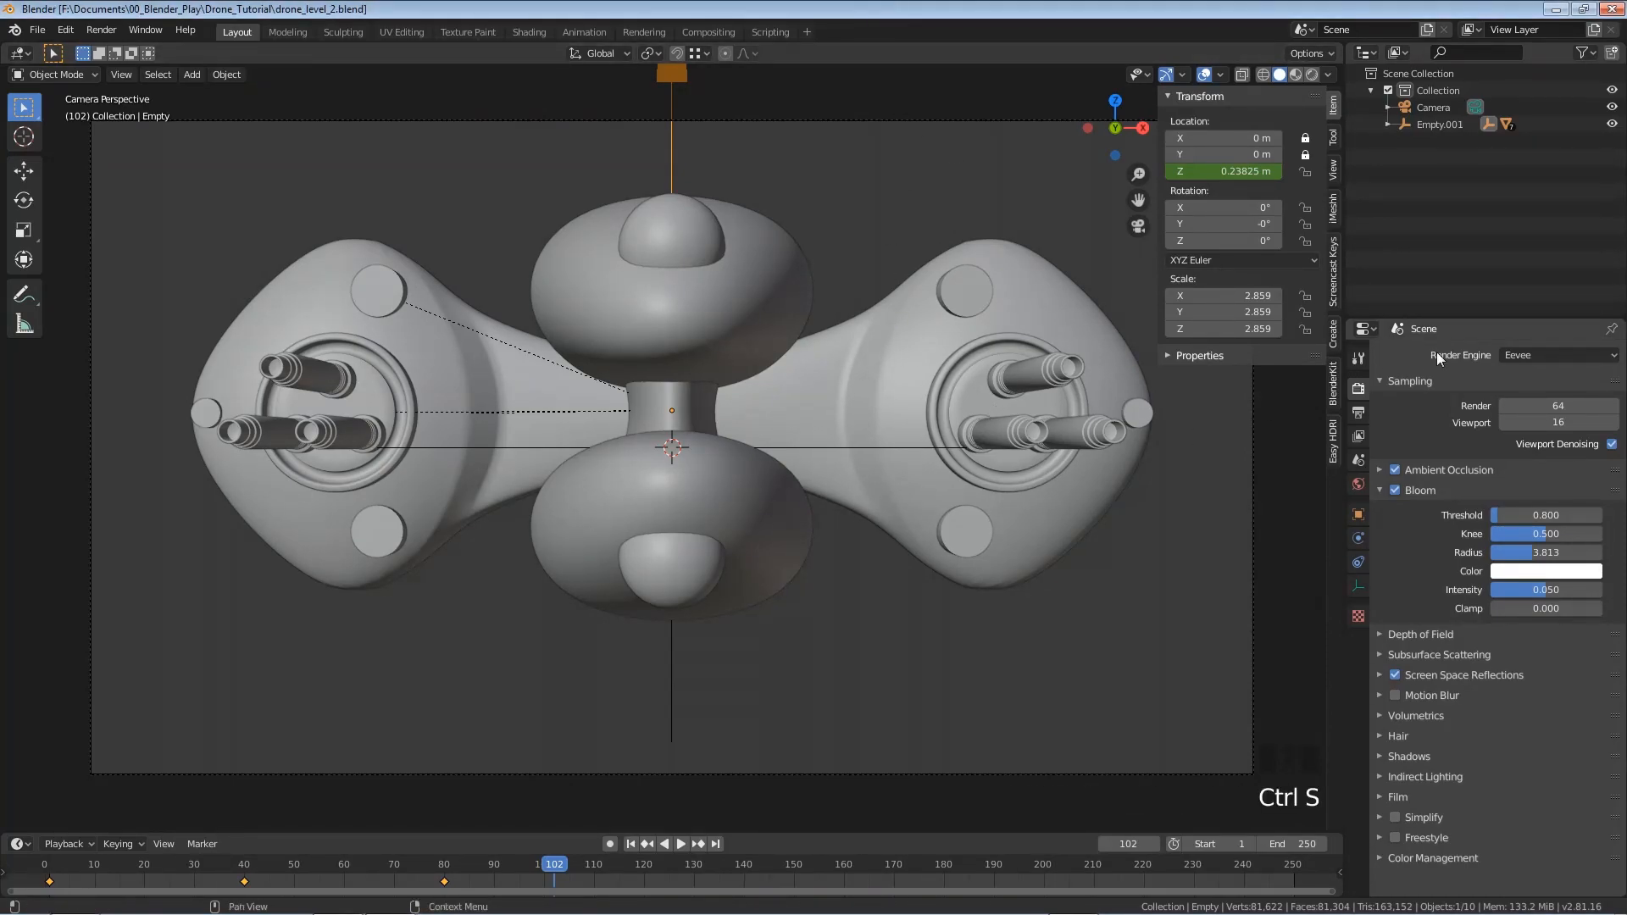
{"action": "left_click", "coordinate": [1534, 355]}
{"action": "left_click", "coordinate": [1524, 388]}
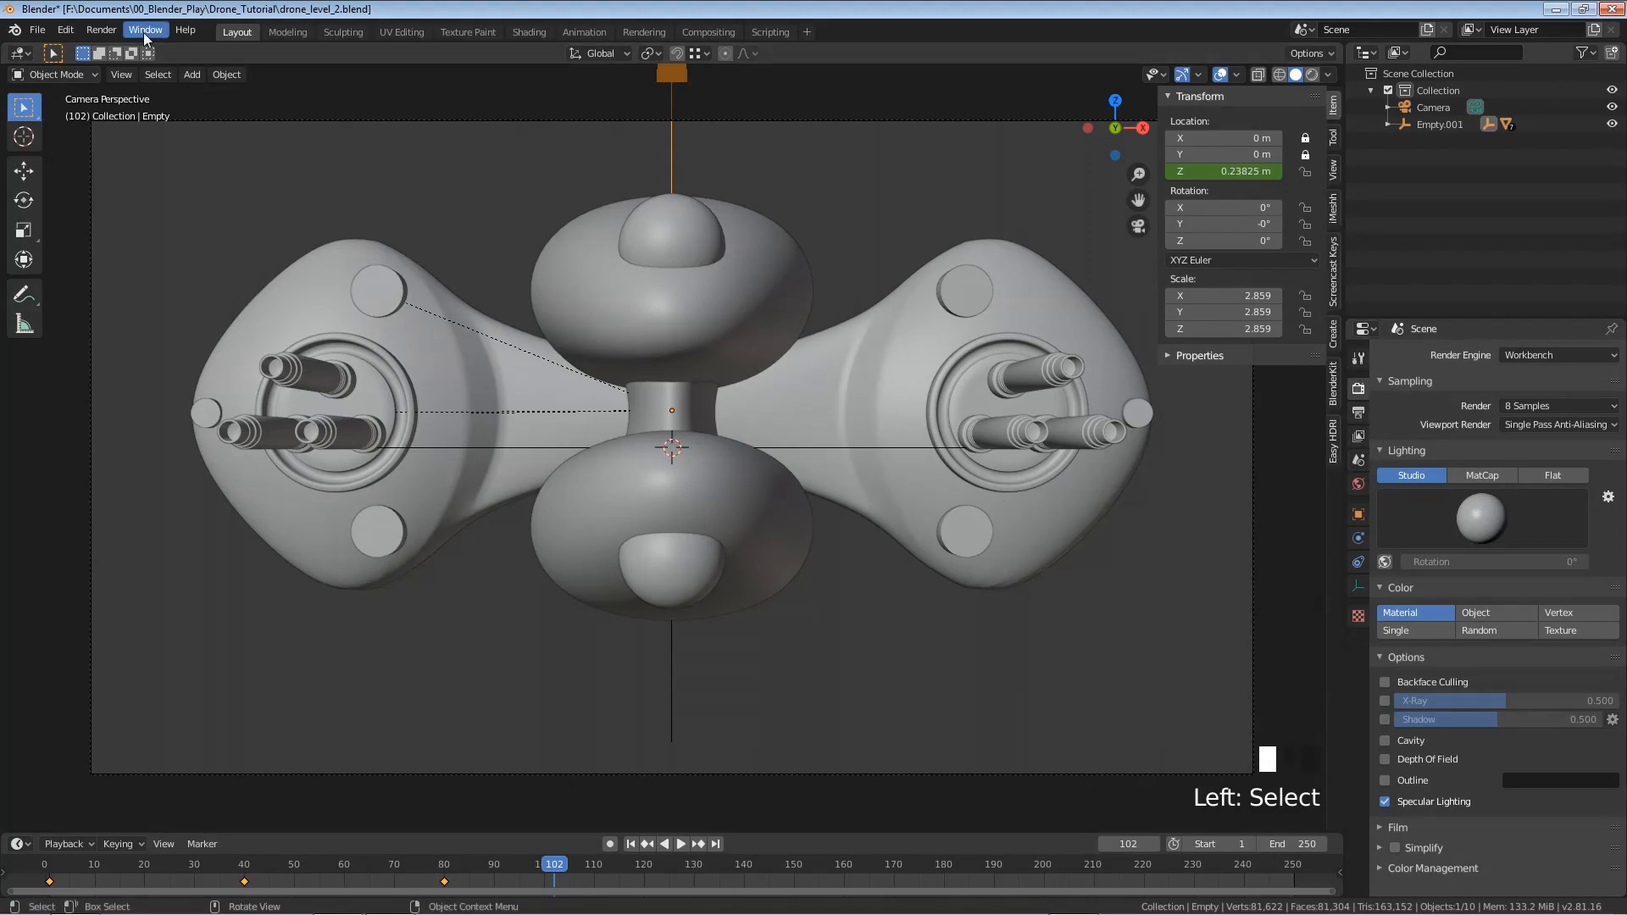
{"action": "left_click", "coordinate": [102, 29]}
{"action": "left_click", "coordinate": [129, 63]}
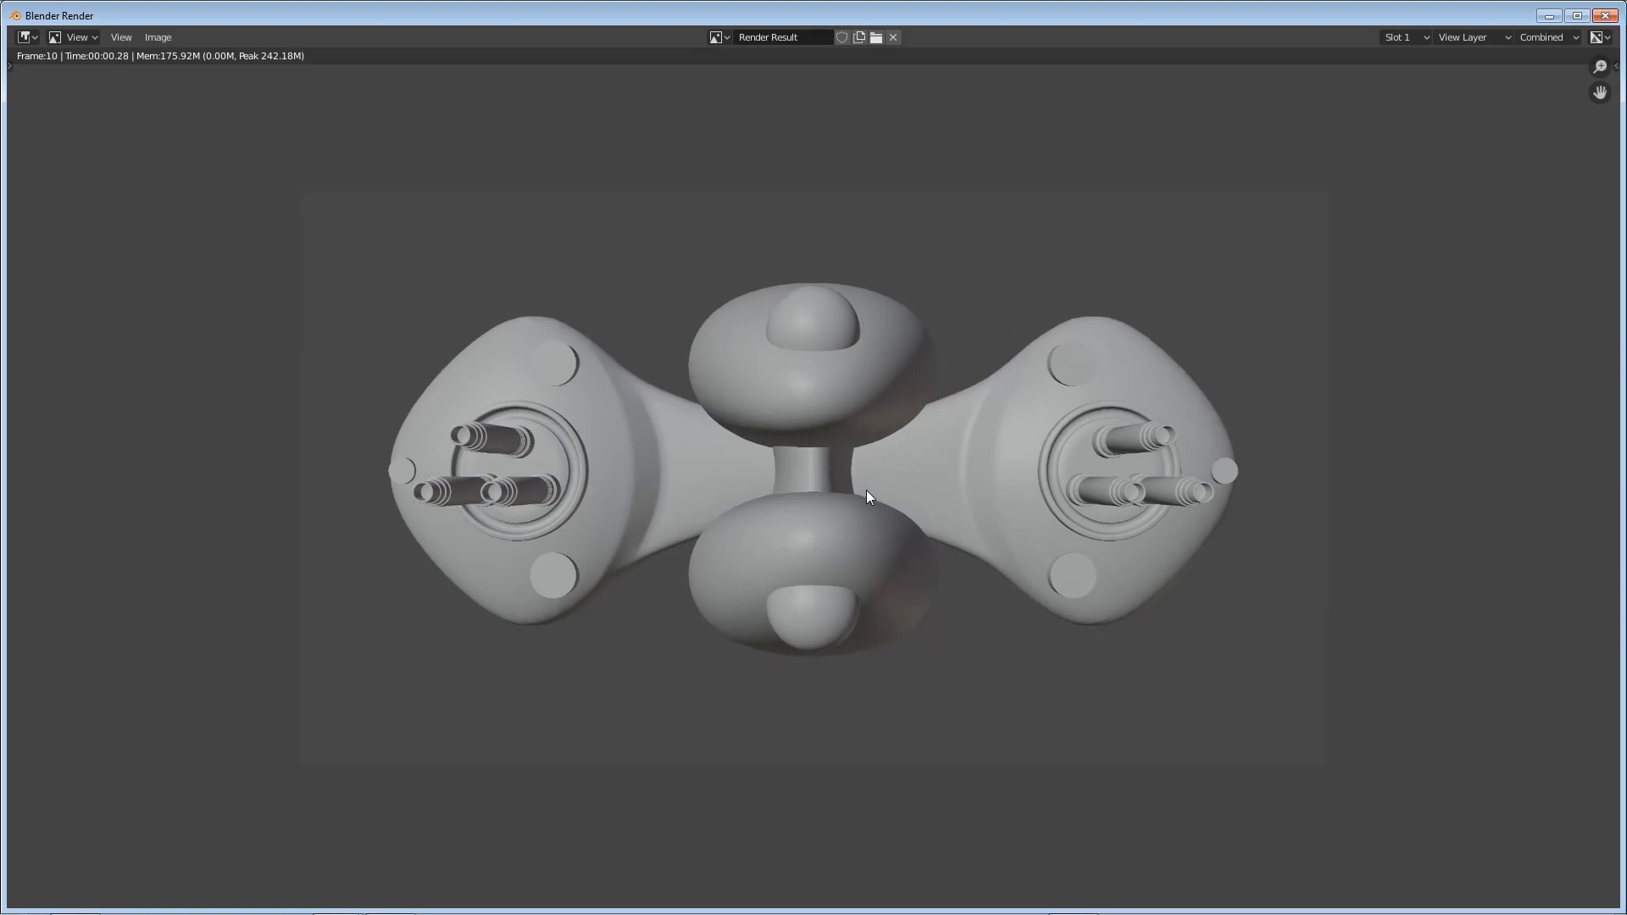
{"action": "key", "text": "Escape"}
Set the output resolution scale to 50% and the end frame to 120
{"action": "left_click", "coordinate": [1358, 412]}
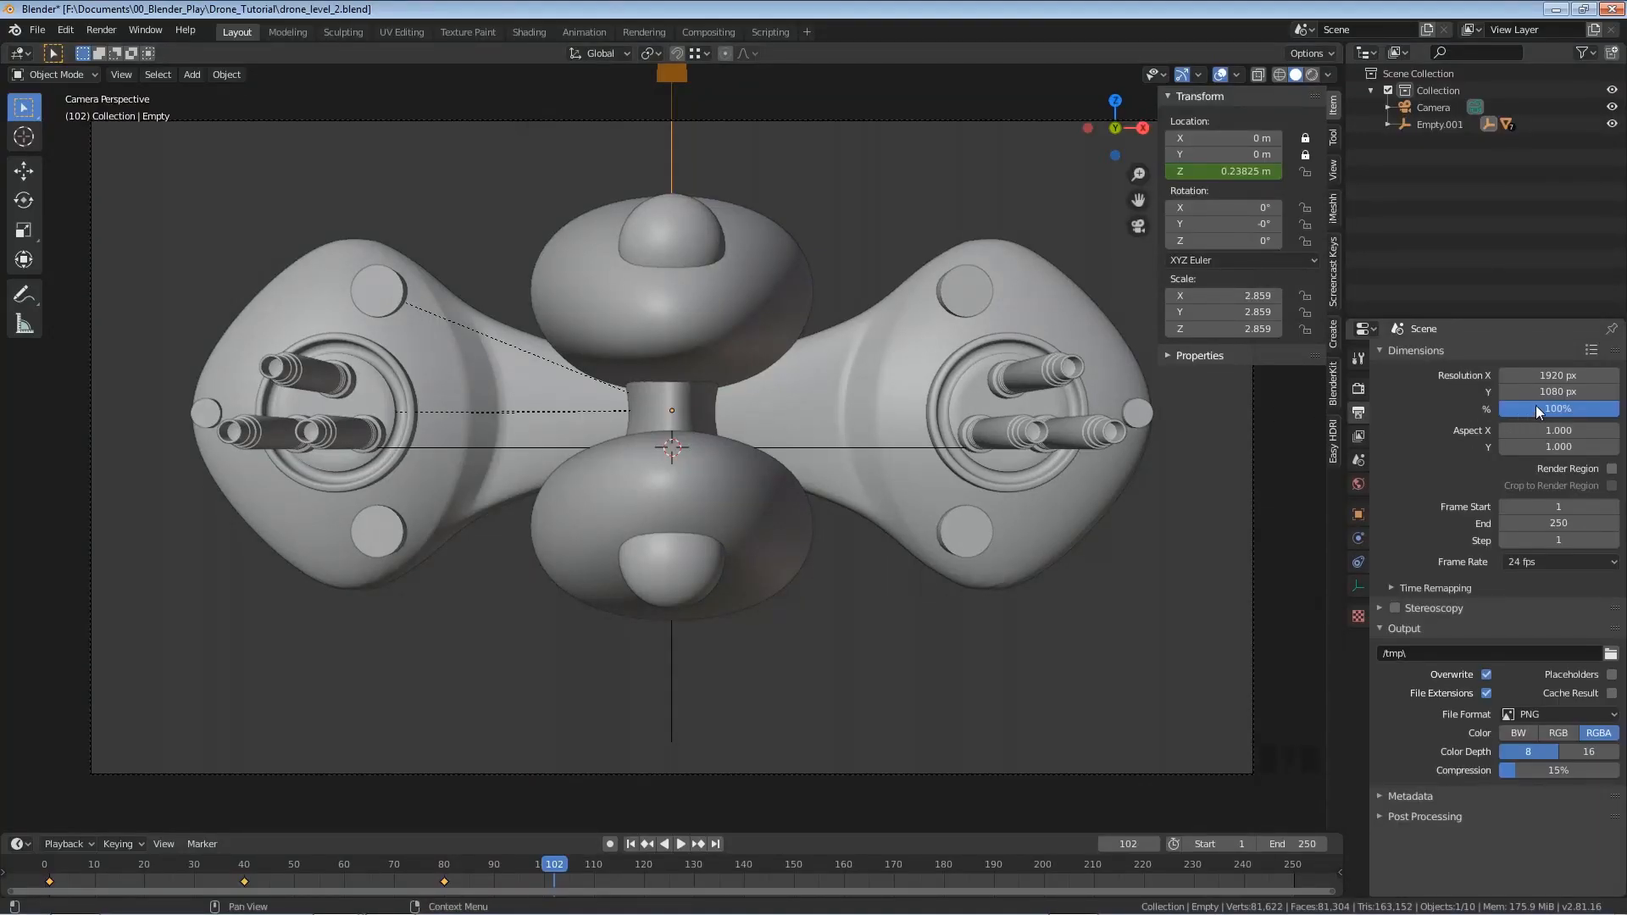
{"action": "left_click", "coordinate": [1539, 406]}
{"action": "type", "text": "5"}
{"action": "key", "text": "Return"}
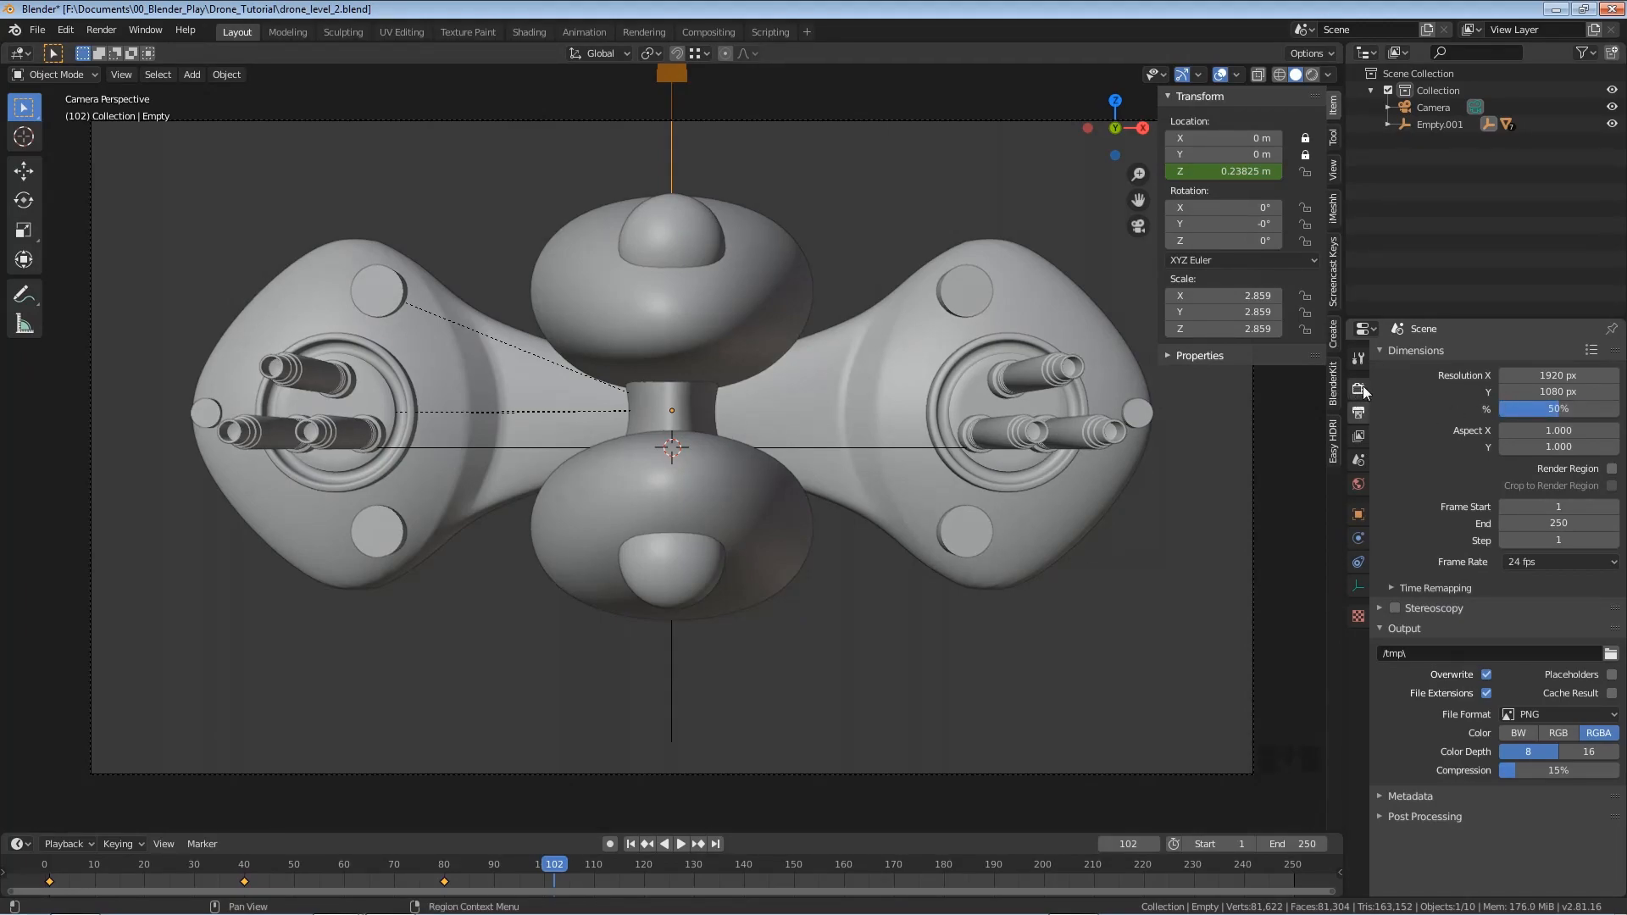
{"action": "left_click", "coordinate": [1563, 525]}
{"action": "type", "text": "120"}
{"action": "key", "text": "Return"}
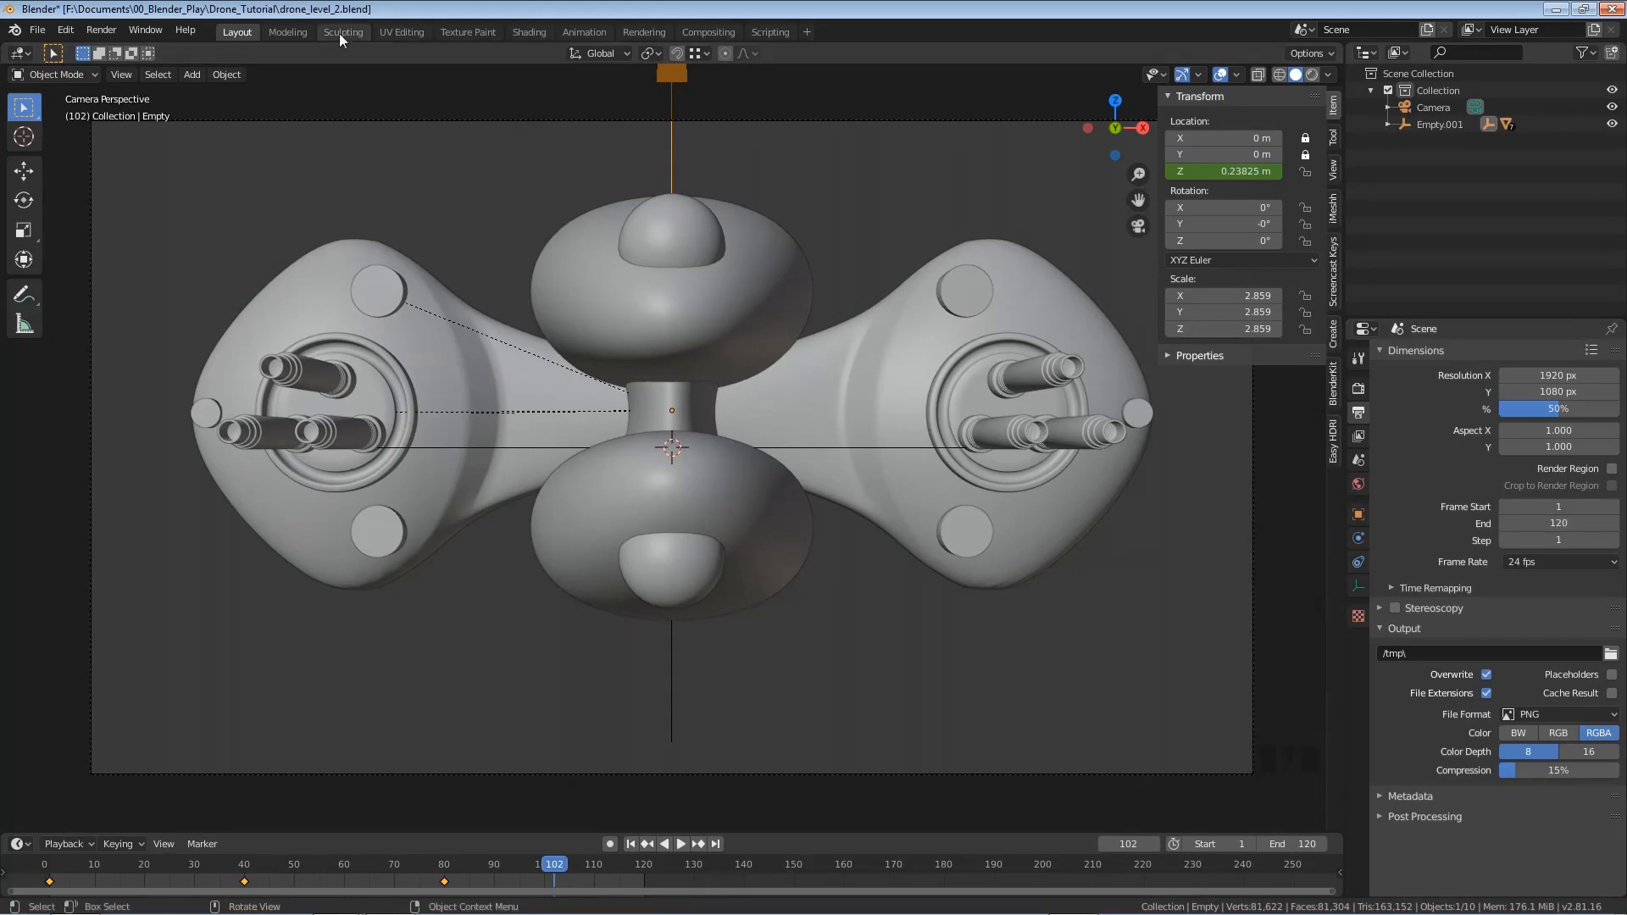
Render the full animation, close the render window and play back the rendered frames
{"action": "left_click", "coordinate": [92, 30]}
{"action": "left_click", "coordinate": [123, 63]}
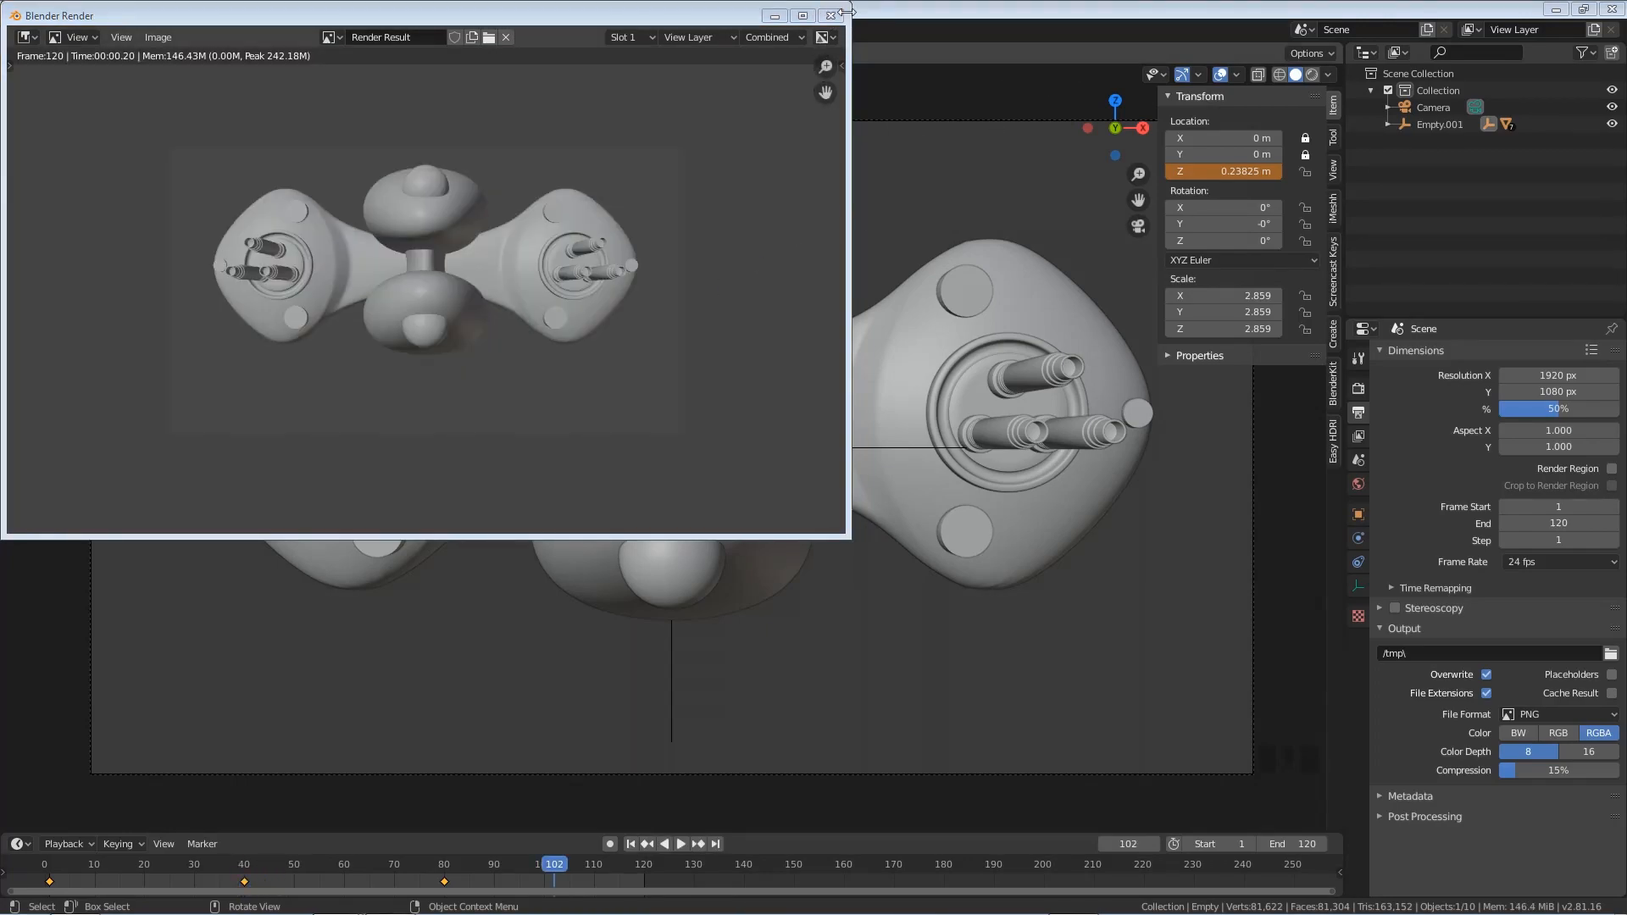
{"action": "left_click", "coordinate": [829, 16]}
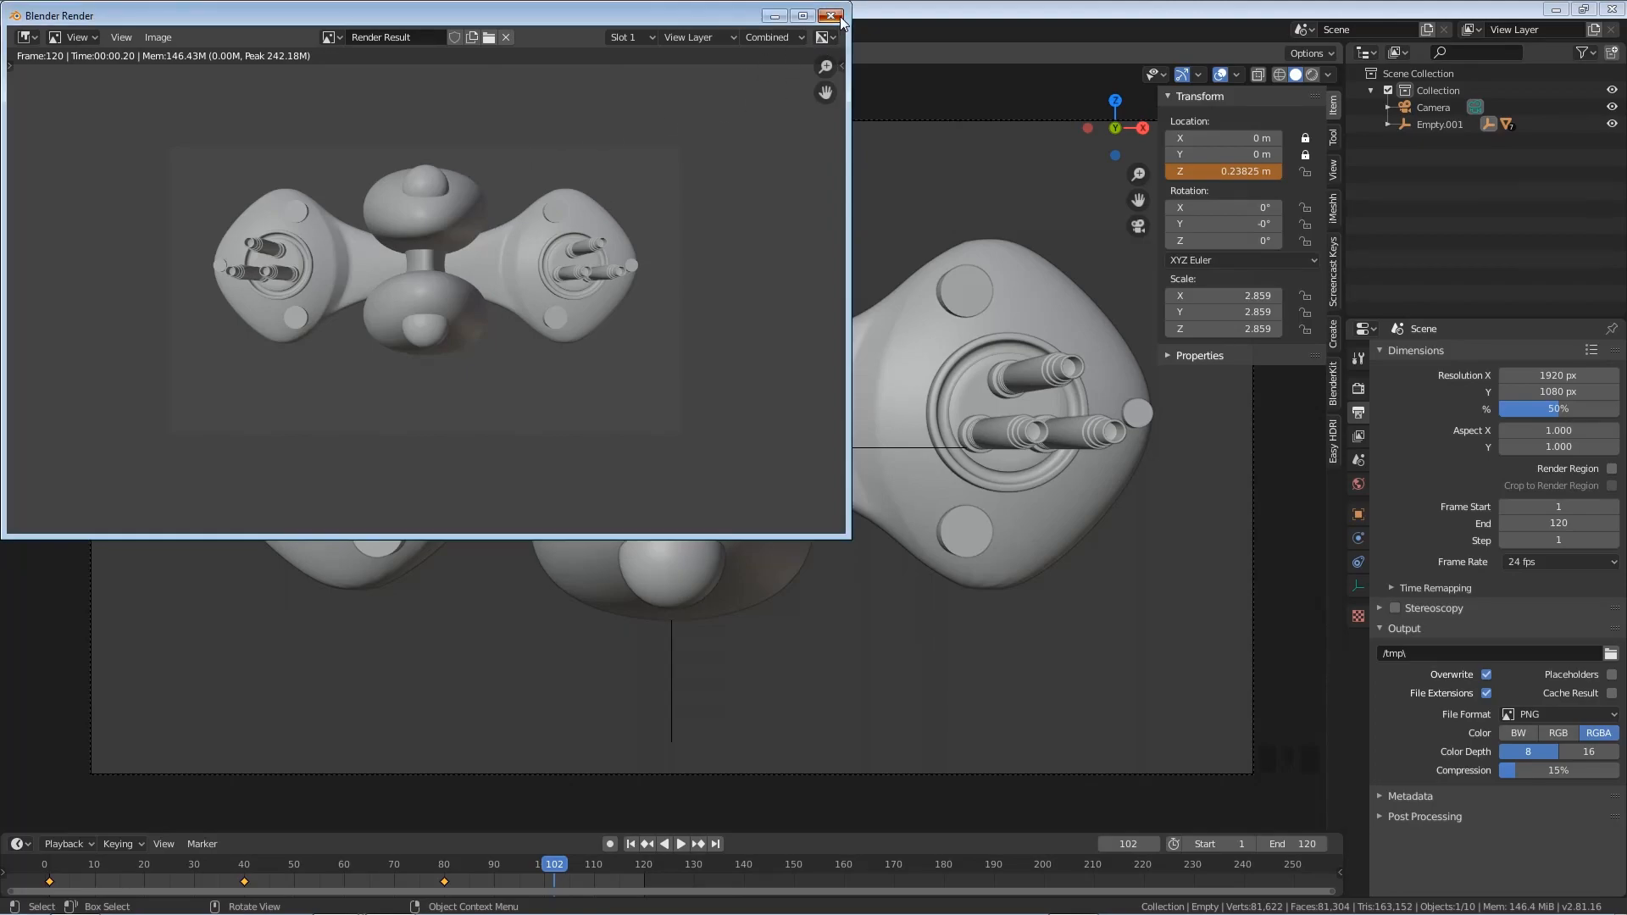
{"action": "left_click", "coordinate": [105, 31]}
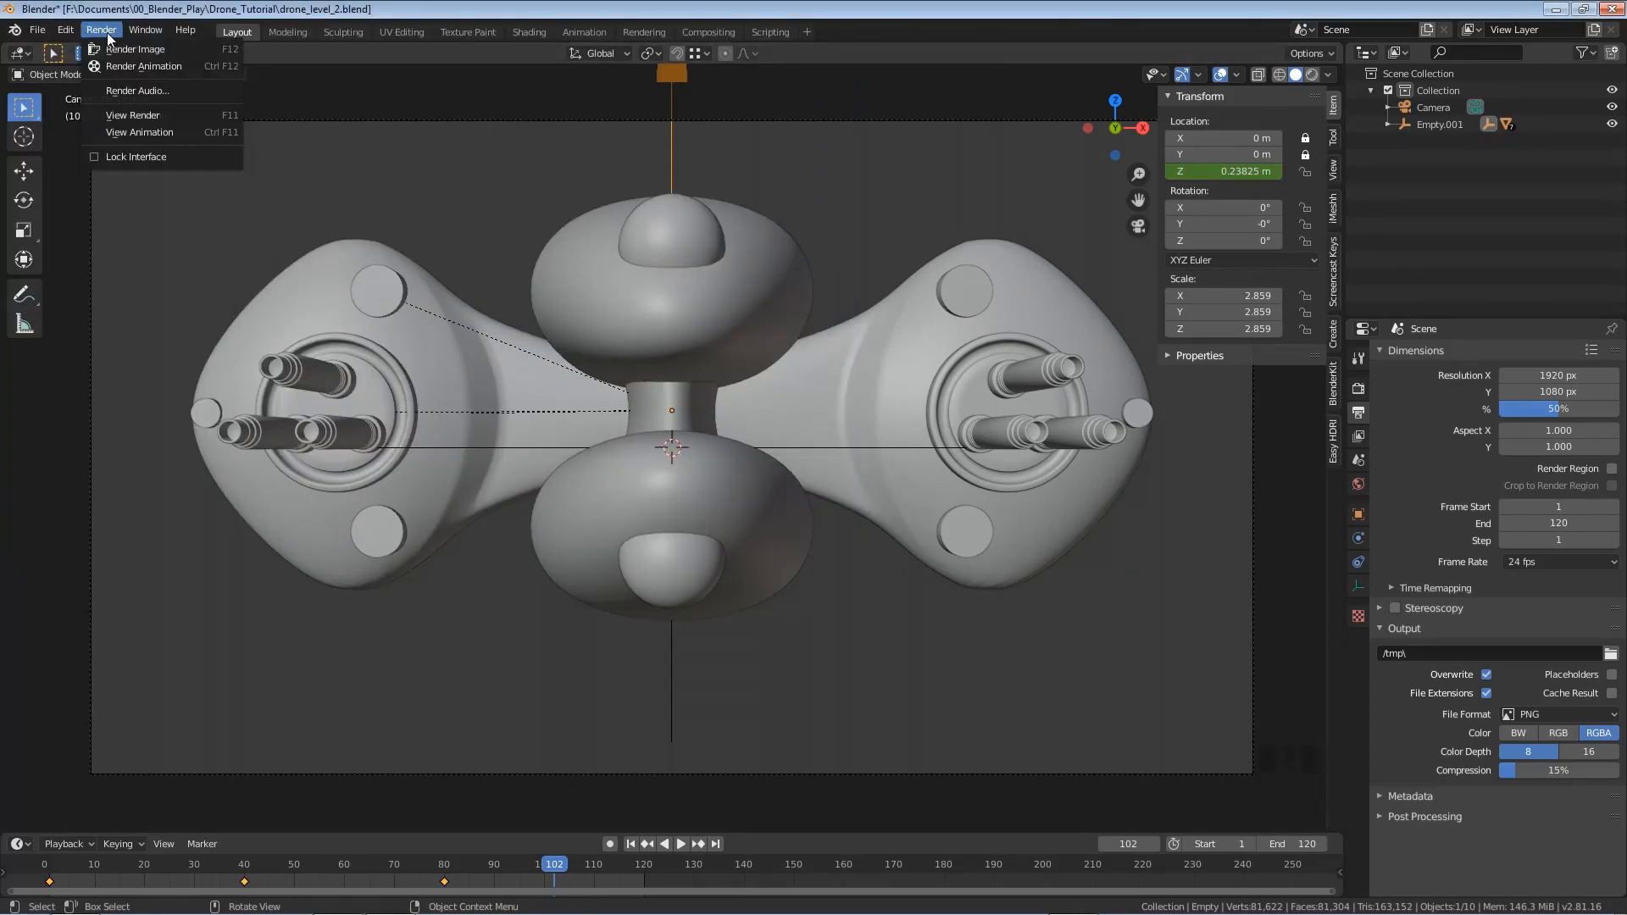
{"action": "left_click", "coordinate": [159, 131]}
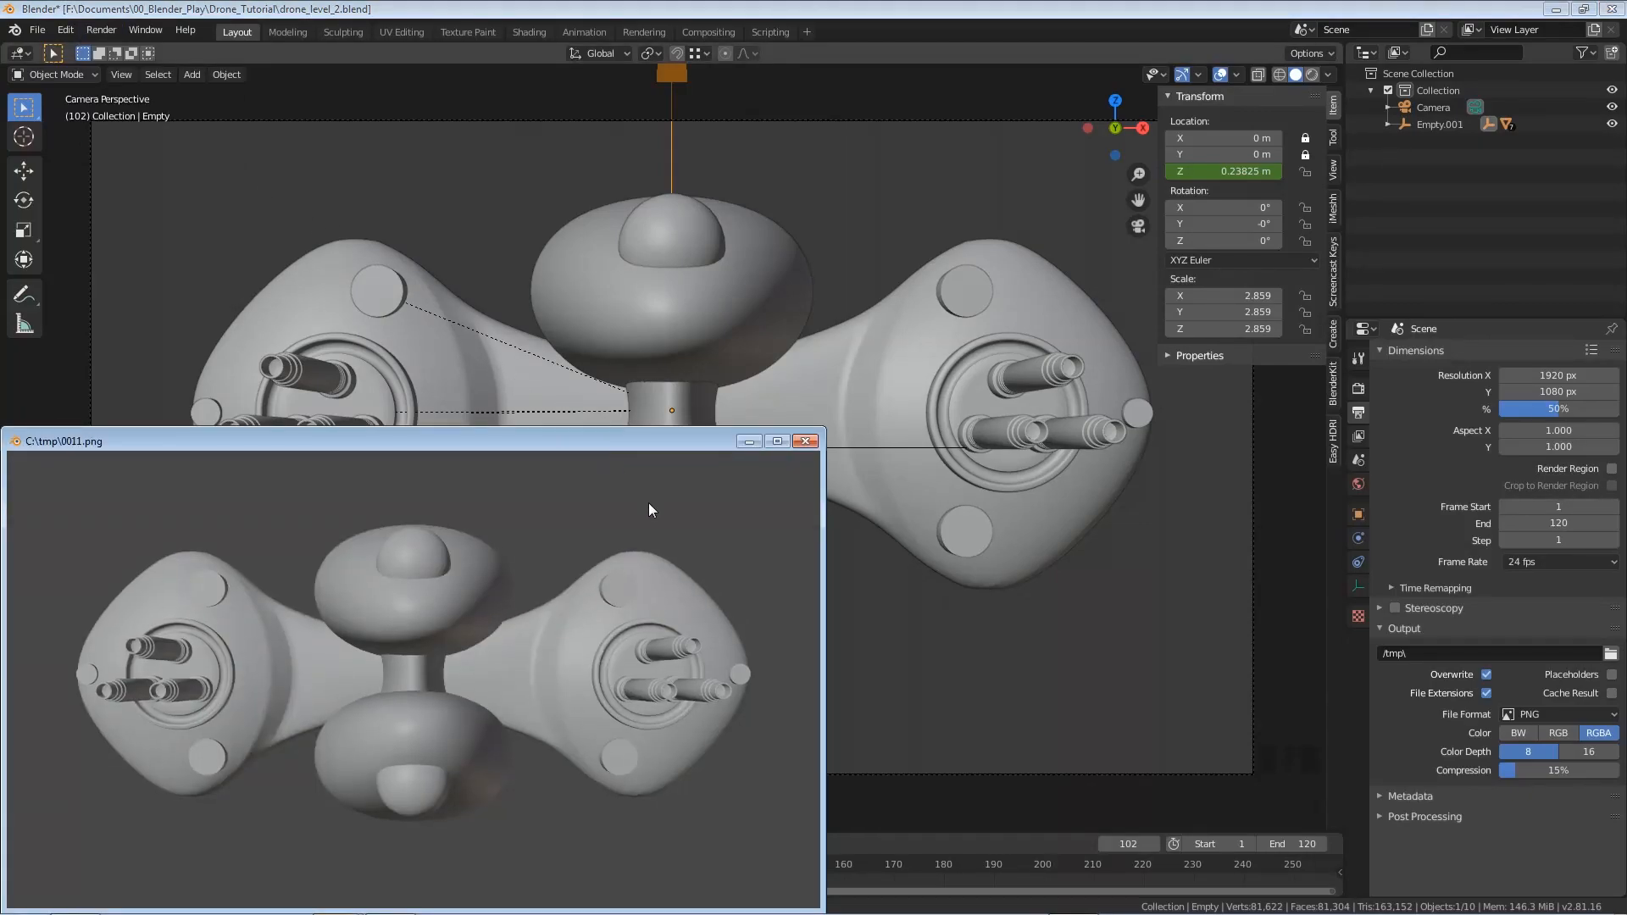
Close the rendered animation playback and move the timeline to frame 40
{"action": "left_click_drag", "start_coordinate": [571, 441], "coordinate": [678, 276]}
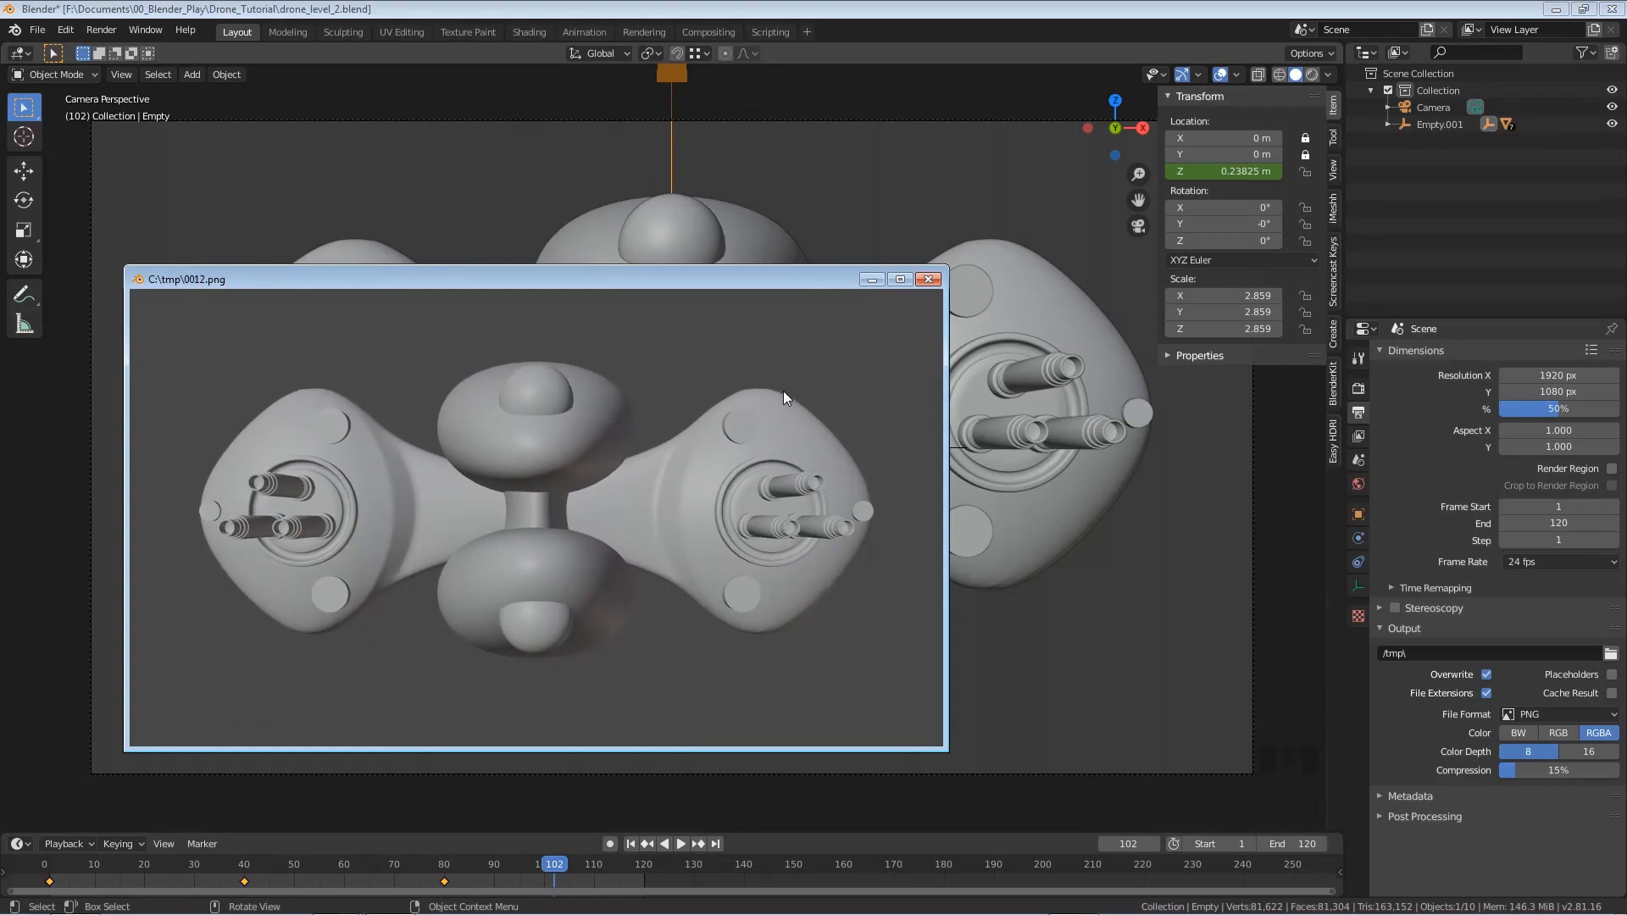
{"action": "left_click", "coordinate": [928, 280]}
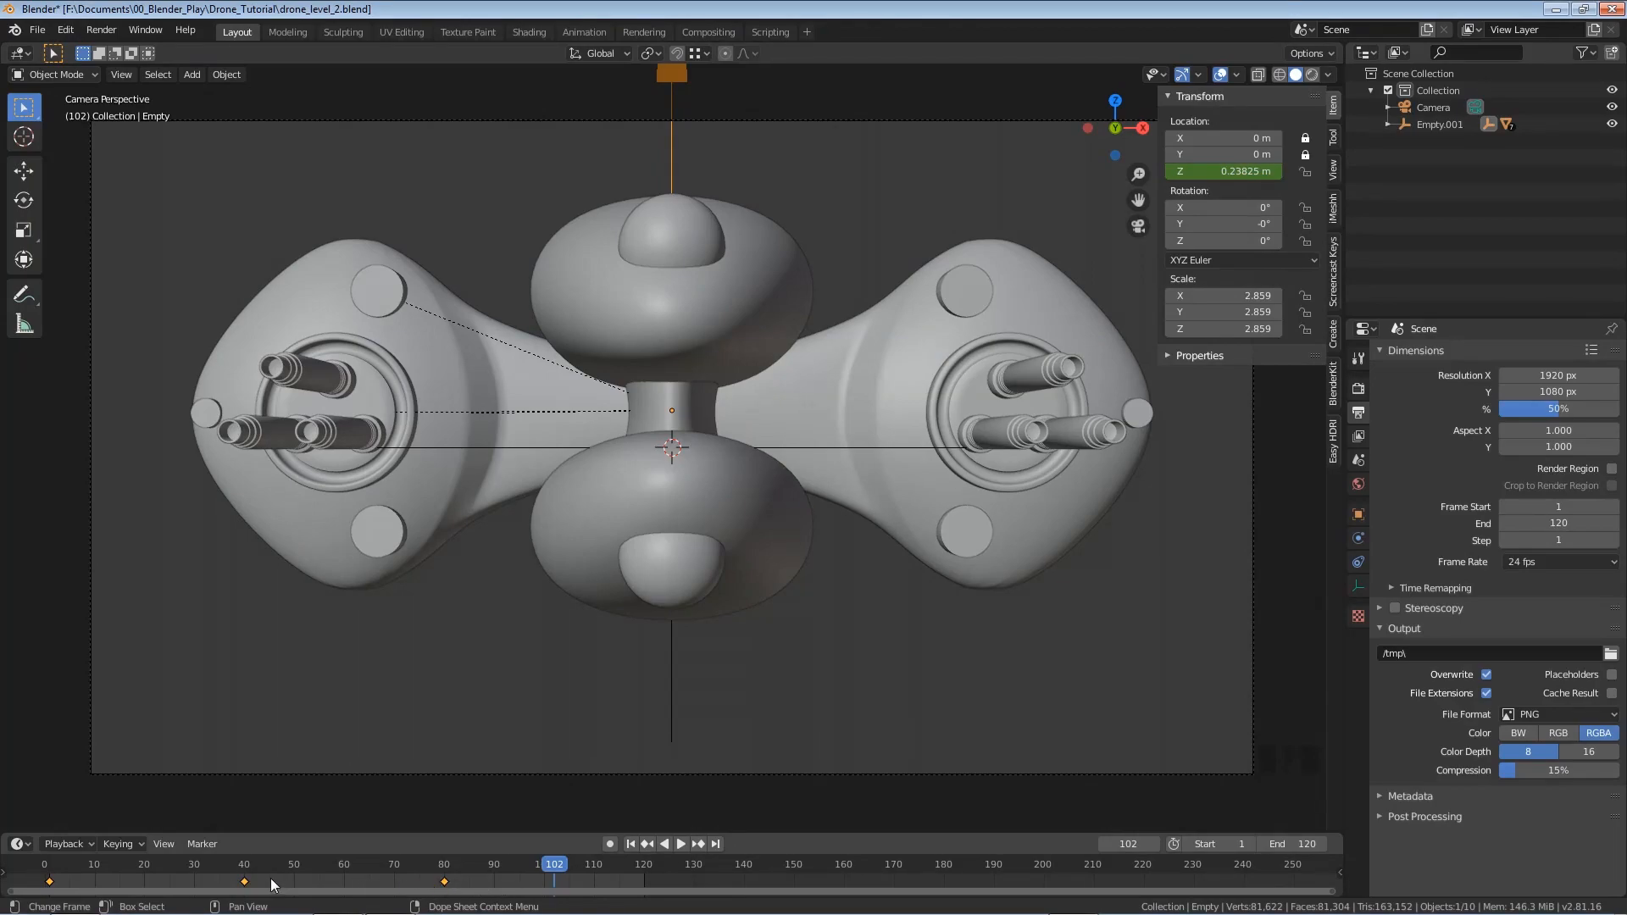
{"action": "left_click", "coordinate": [243, 863]}
{"action": "key", "text": "space"}
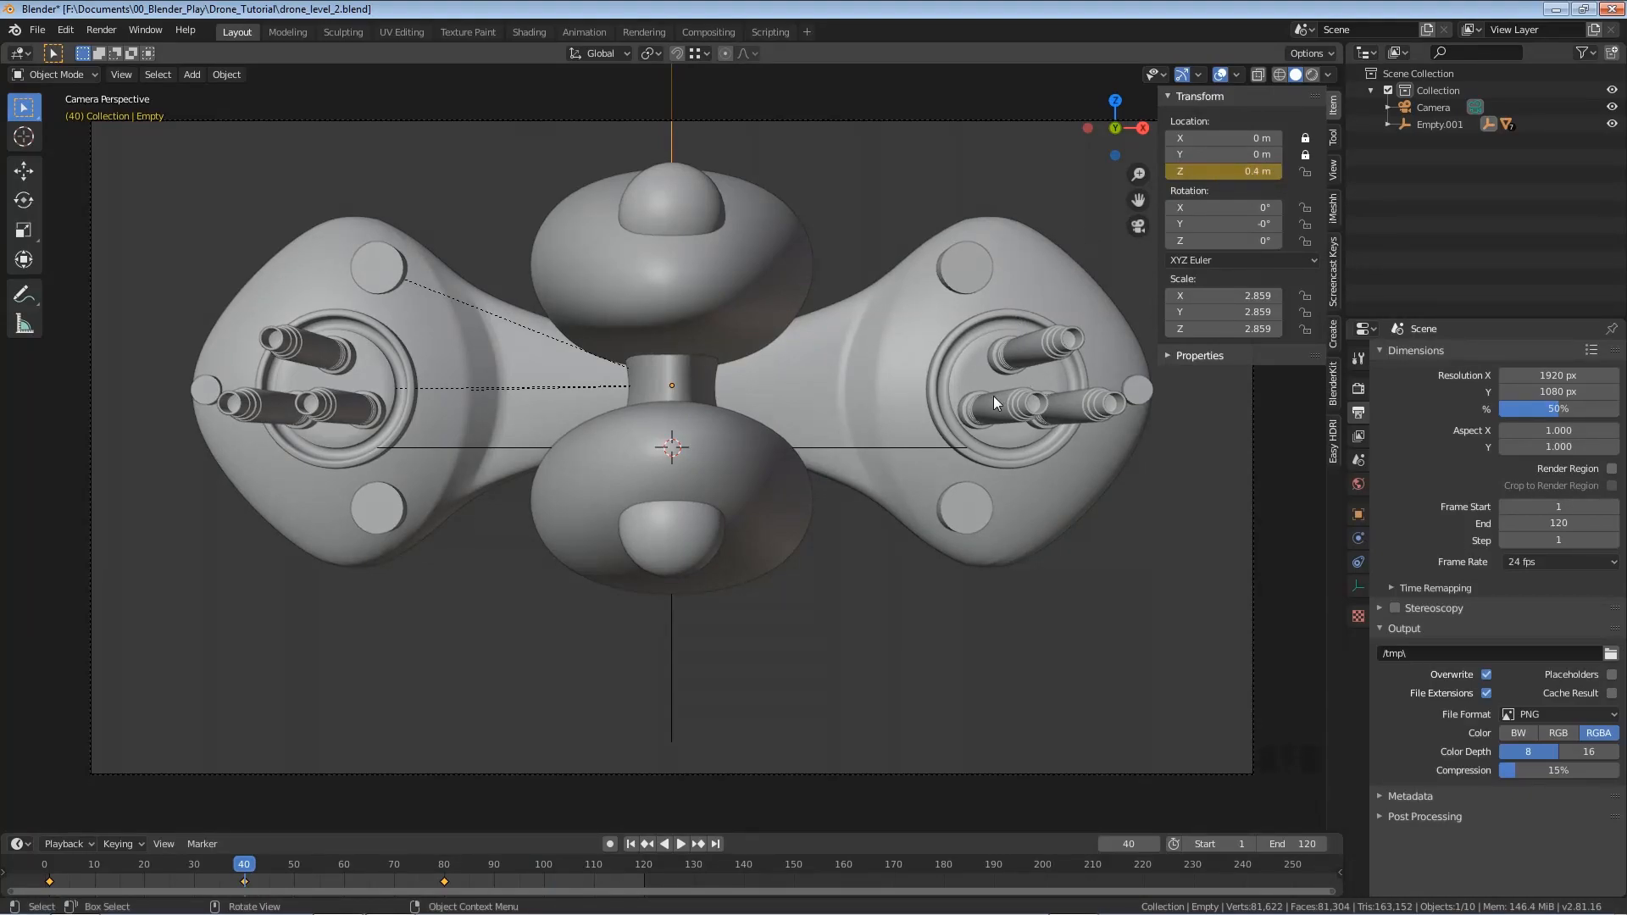
Set the output resolution scale to 100% and change the render engine to Eevee
{"action": "left_click", "coordinate": [1561, 407]}
{"action": "type", "text": "10"}
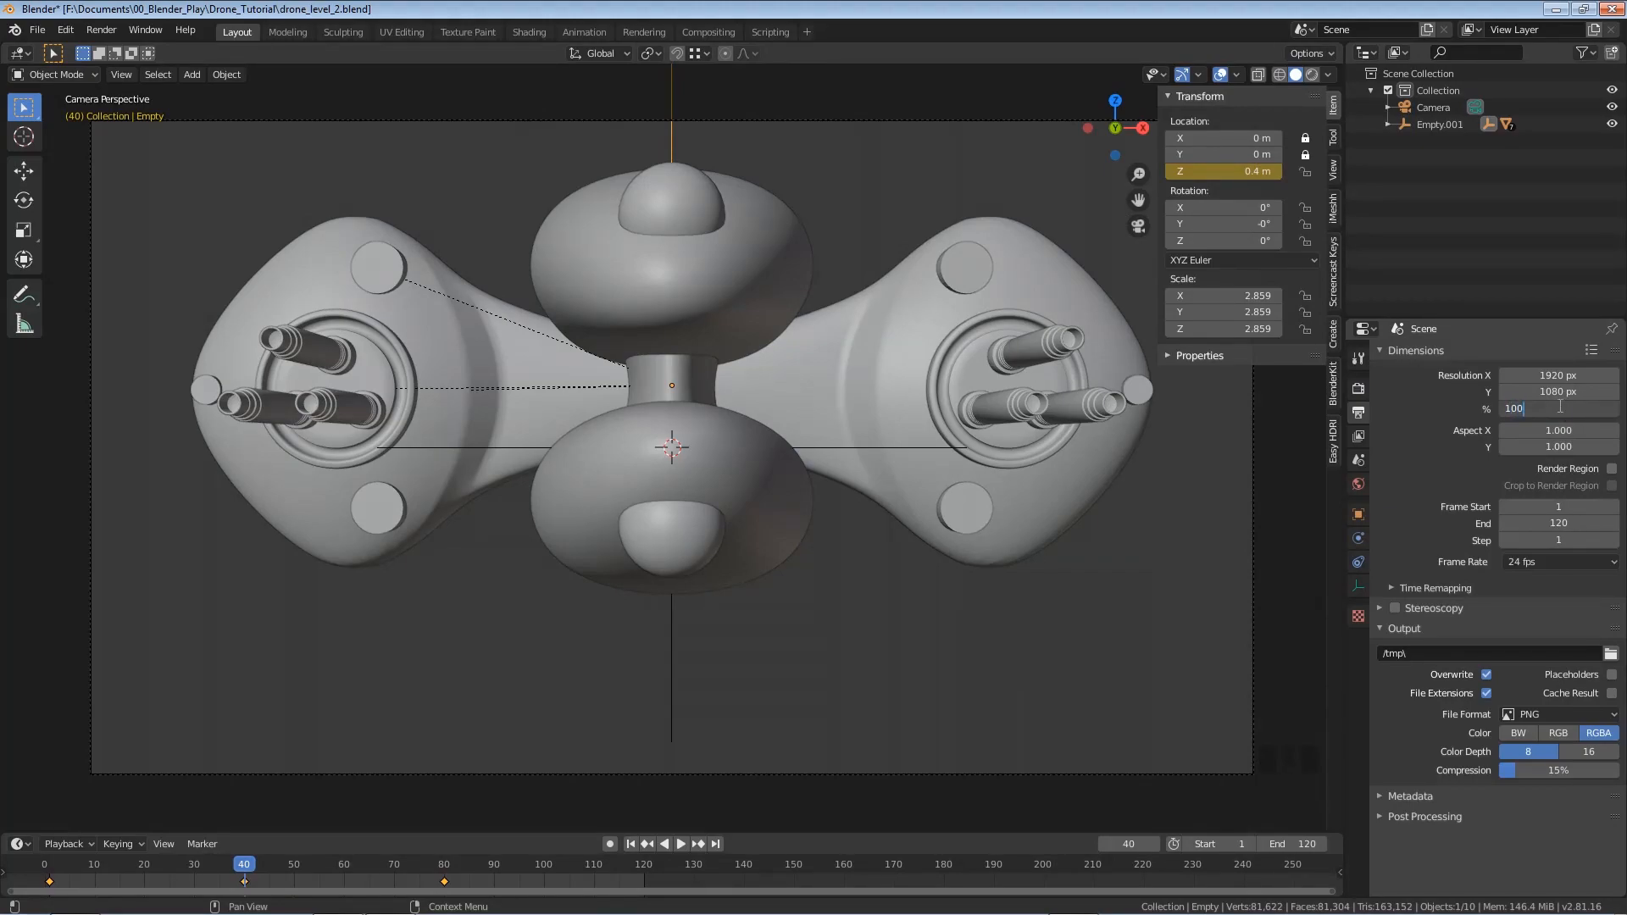
{"action": "type", "text": "0"}
{"action": "key", "text": "Return"}
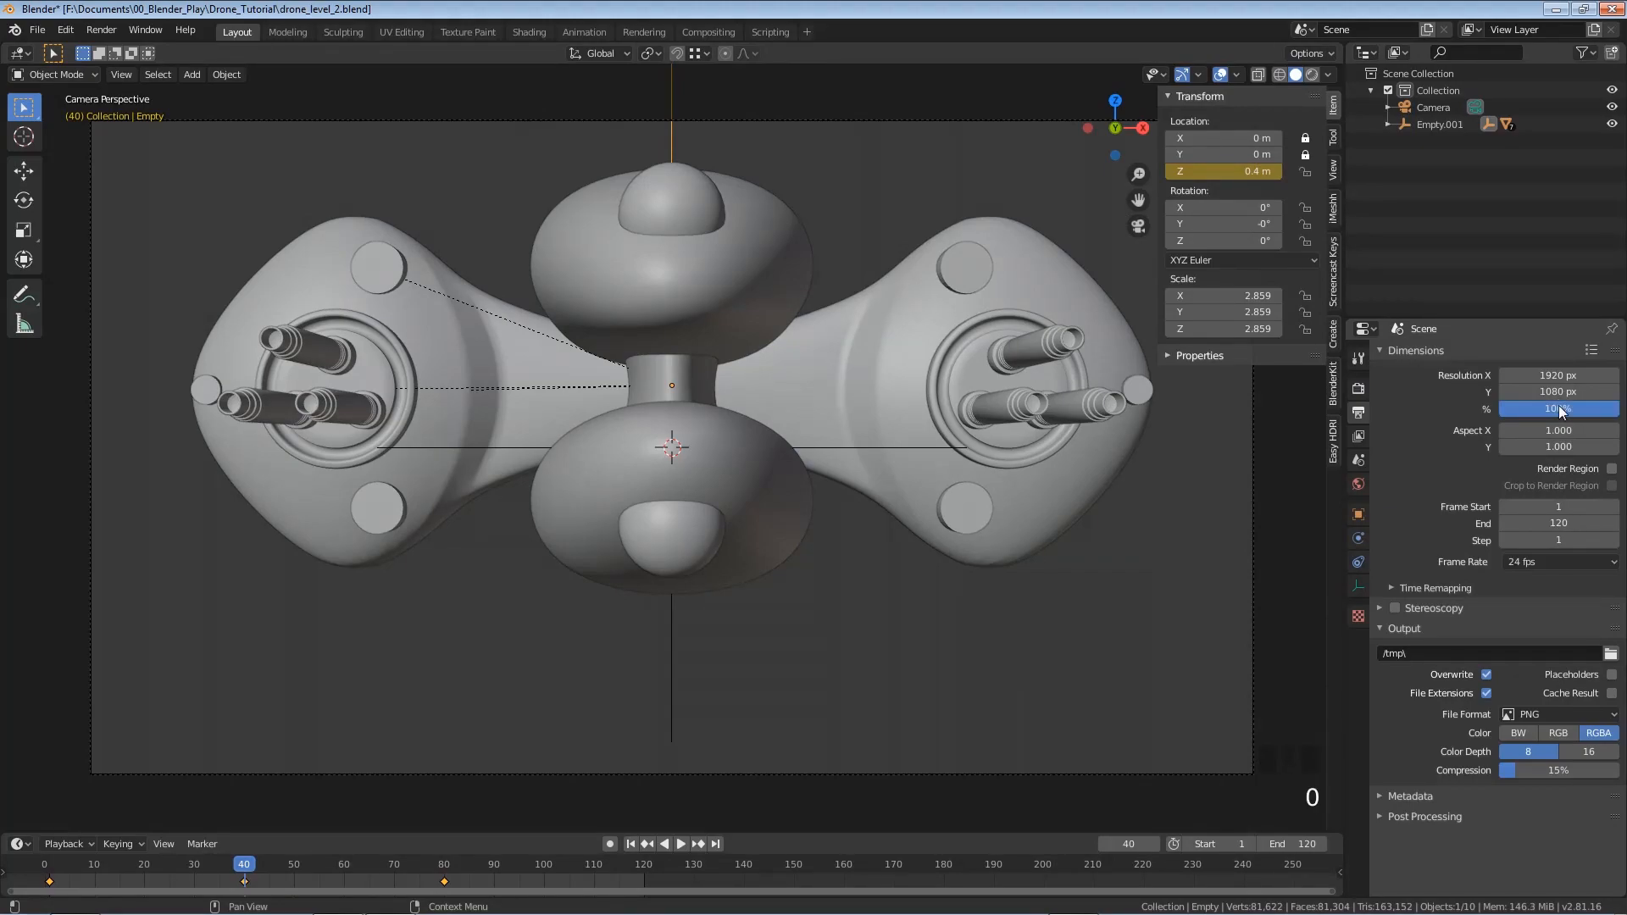
{"action": "left_click", "coordinate": [1358, 390]}
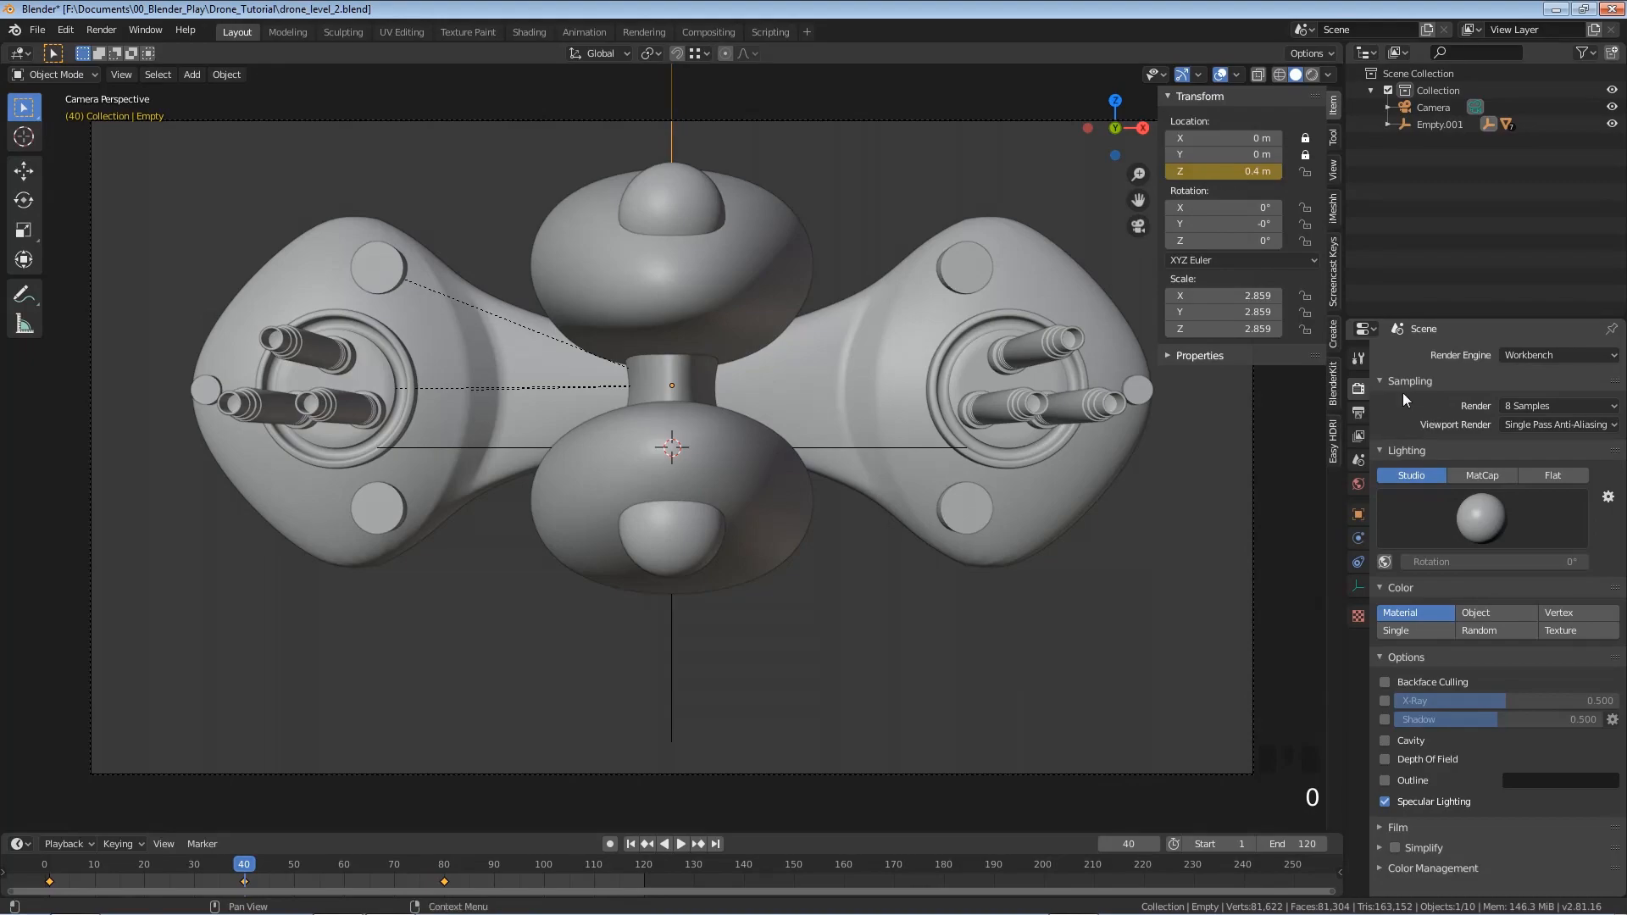
{"action": "left_click", "coordinate": [1532, 353]}
{"action": "left_click", "coordinate": [1526, 373]}
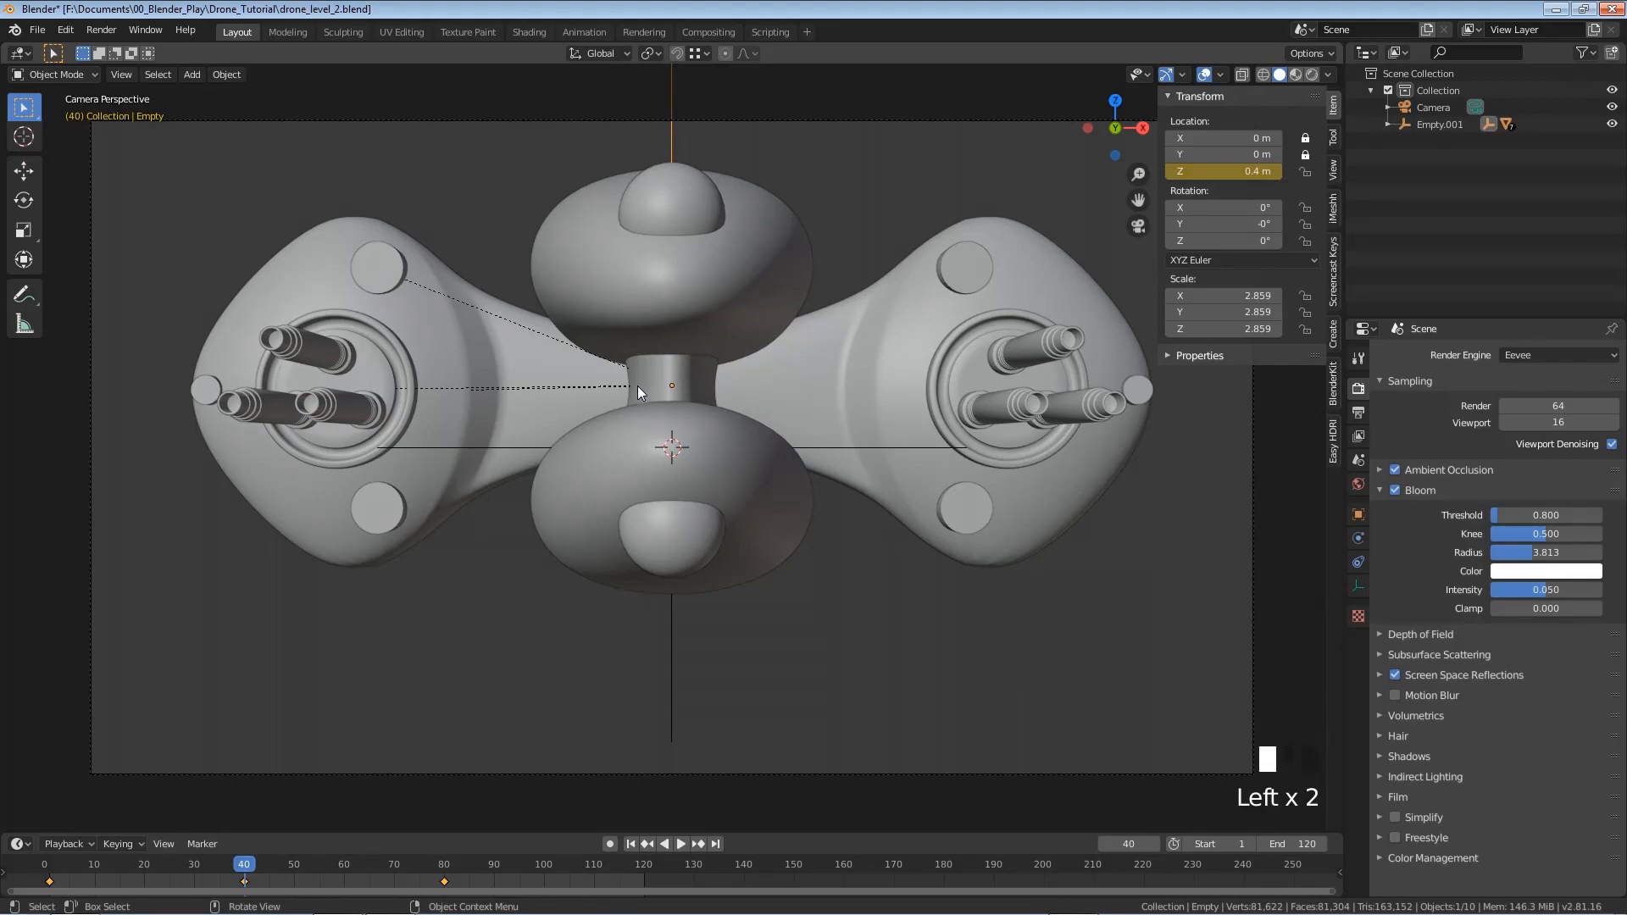
Save the file and switch the viewport to Rendered shading
{"action": "key", "text": "ctrl+s"}
{"action": "key", "text": "z"}
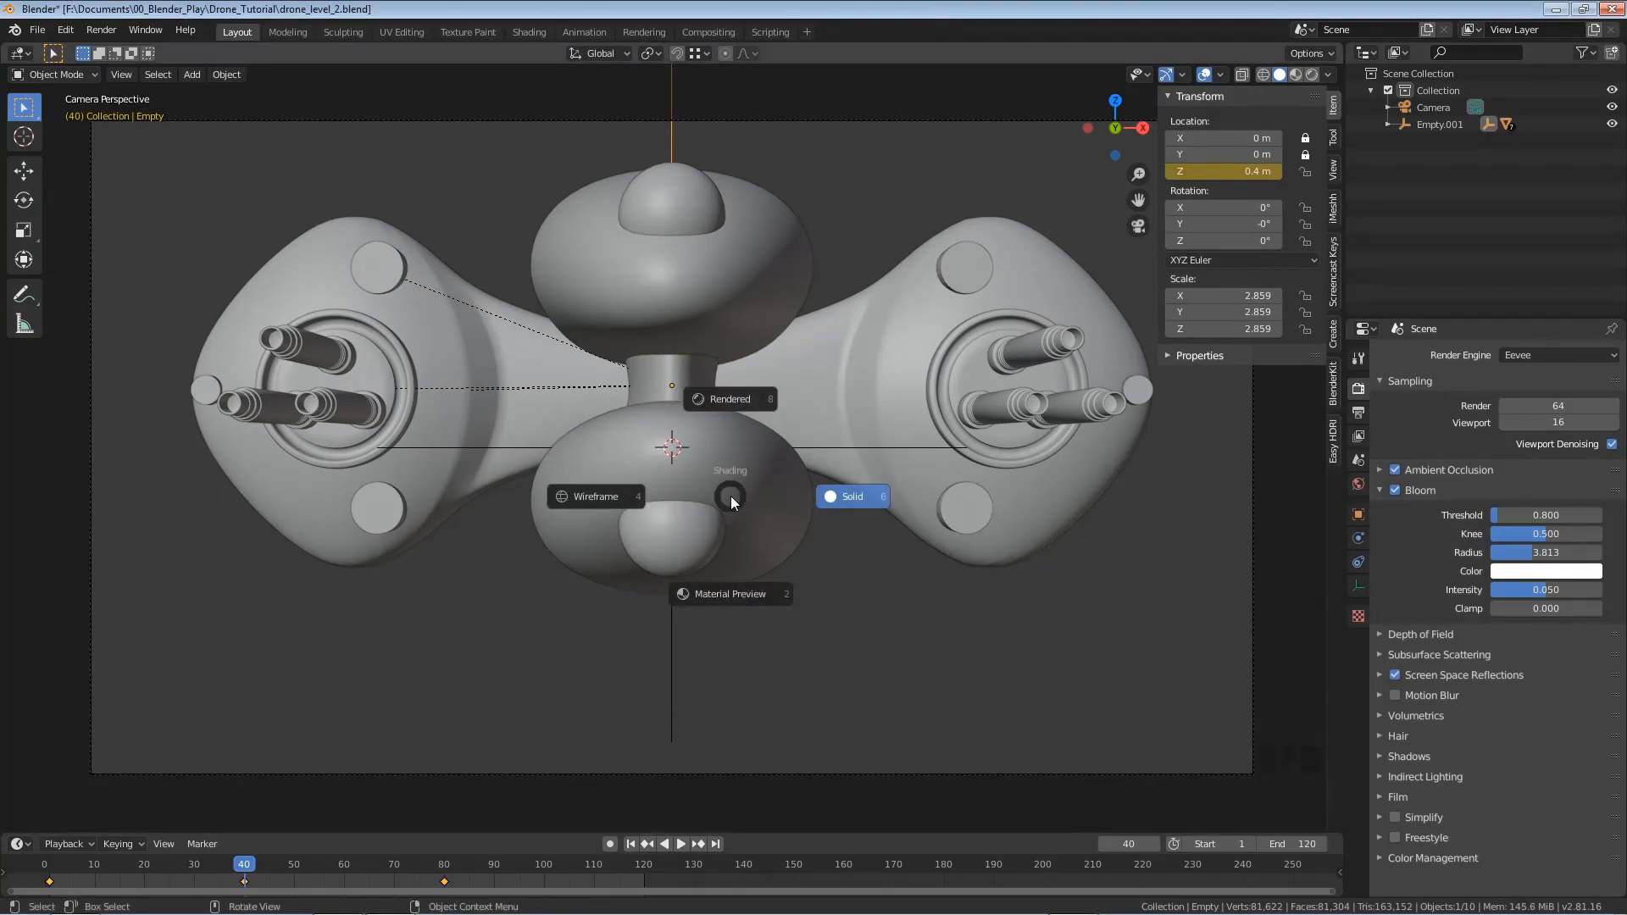
{"action": "left_click", "coordinate": [724, 407]}
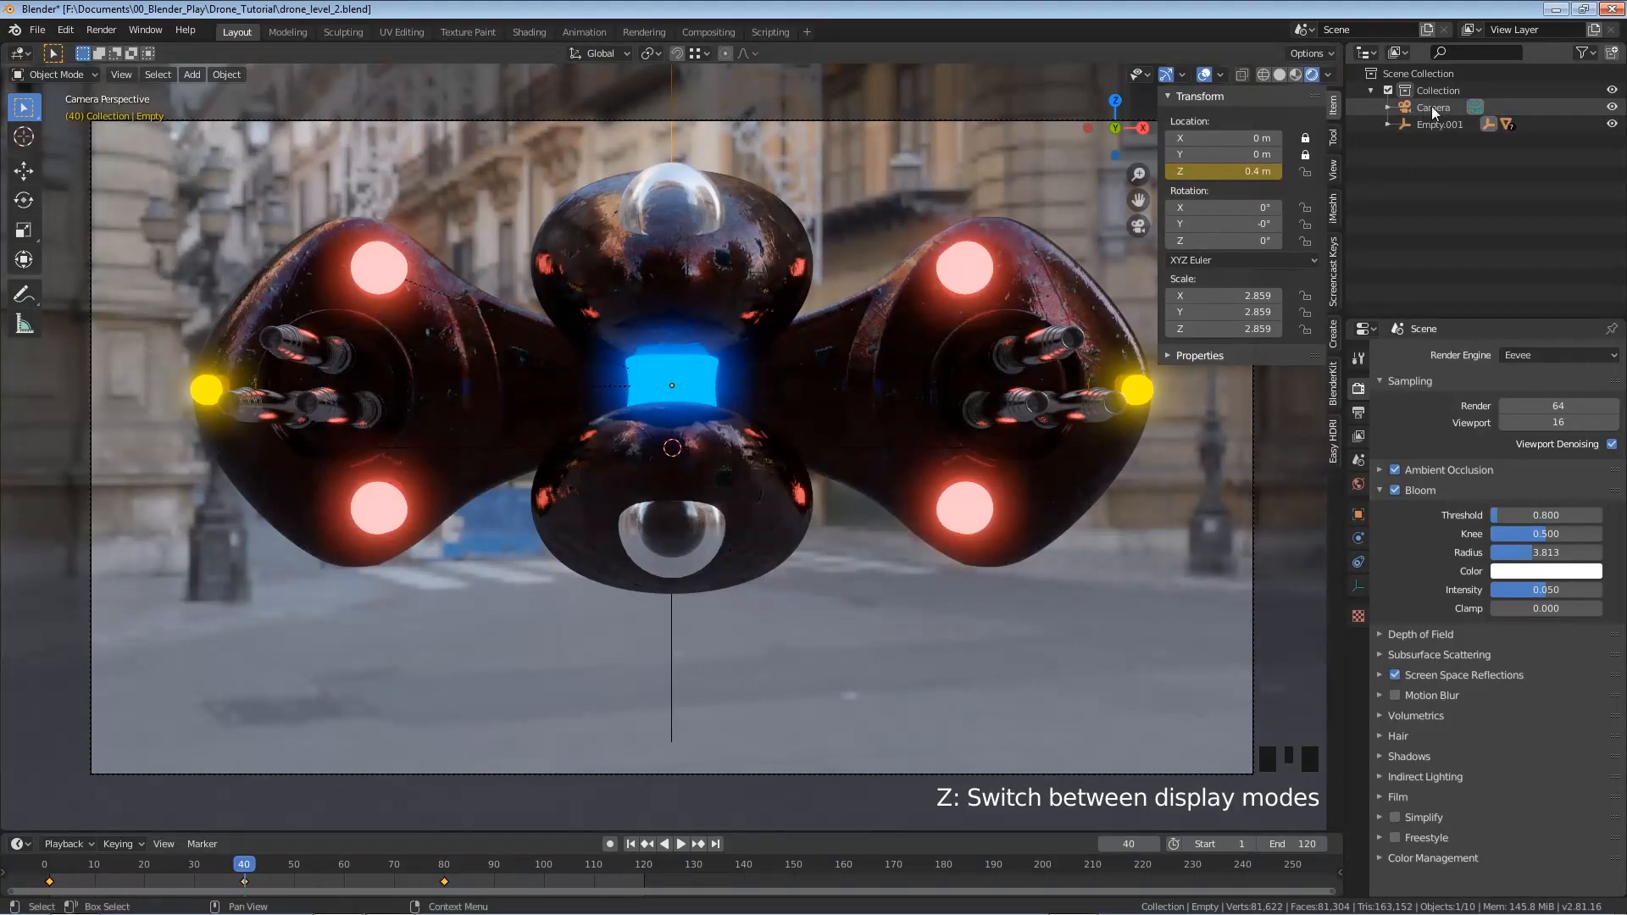
Move the camera out of the collection into the Scene Collection, and check the split by excluding and re-including the drone's collection
{"action": "left_click_drag", "start_coordinate": [1429, 106], "coordinate": [1443, 232]}
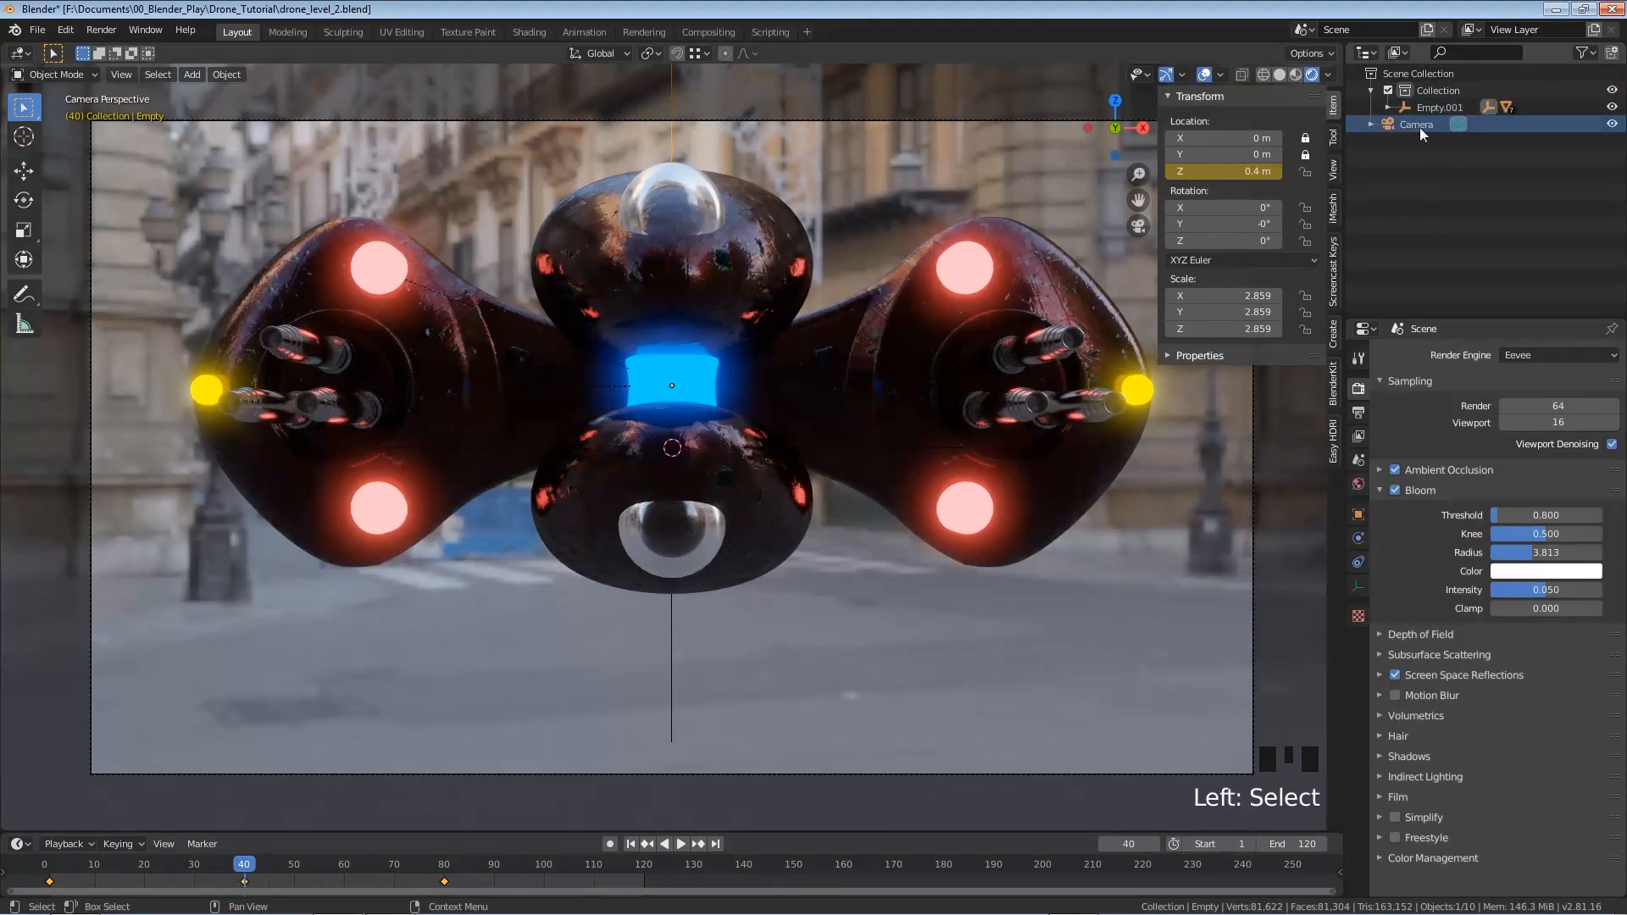
{"action": "left_click", "coordinate": [1388, 89]}
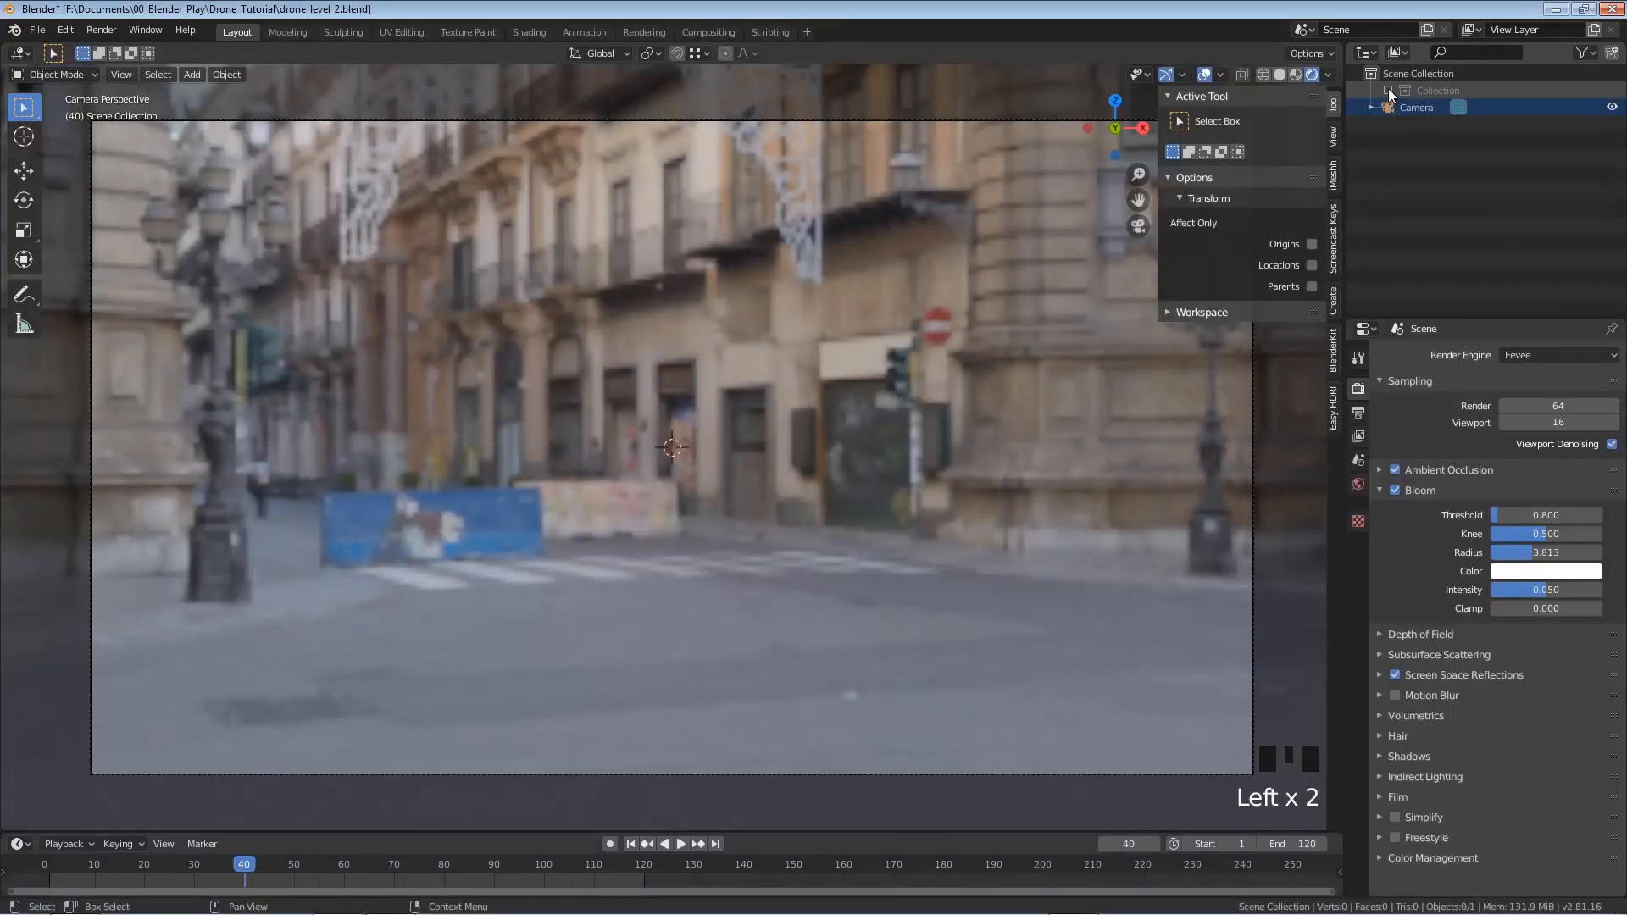
{"action": "left_click", "coordinate": [1388, 90]}
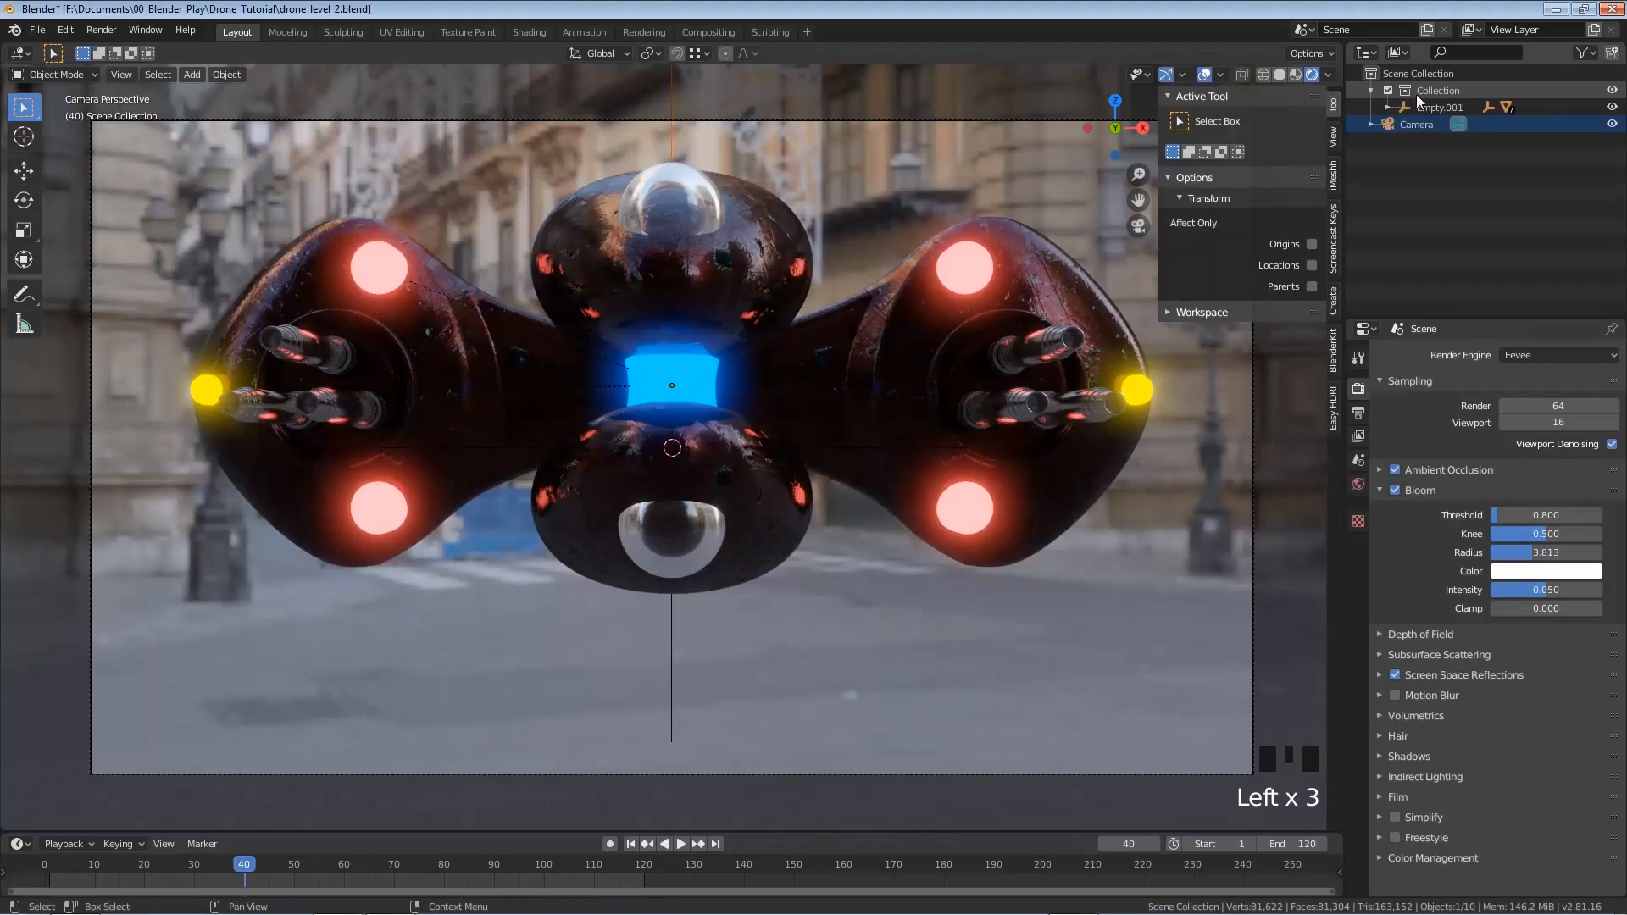
Rename the collection that holds the drone as Drone
{"action": "right_click", "coordinate": [1438, 89]}
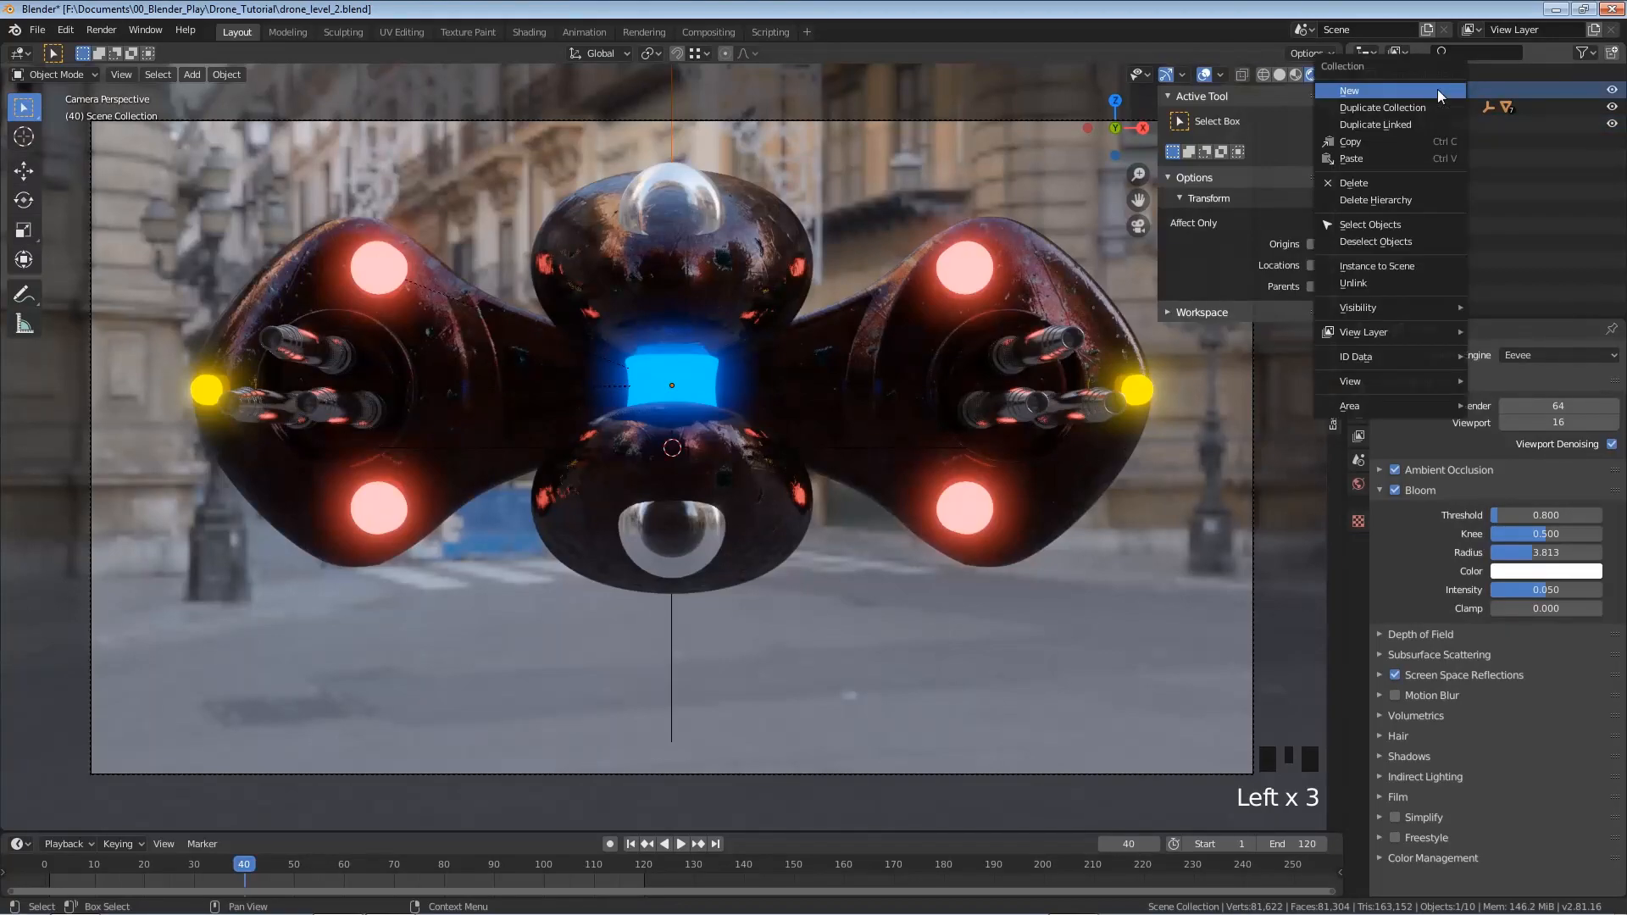
{"action": "double_click", "coordinate": [1431, 91]}
{"action": "type", "text": "Drone"}
{"action": "key", "text": "Return"}
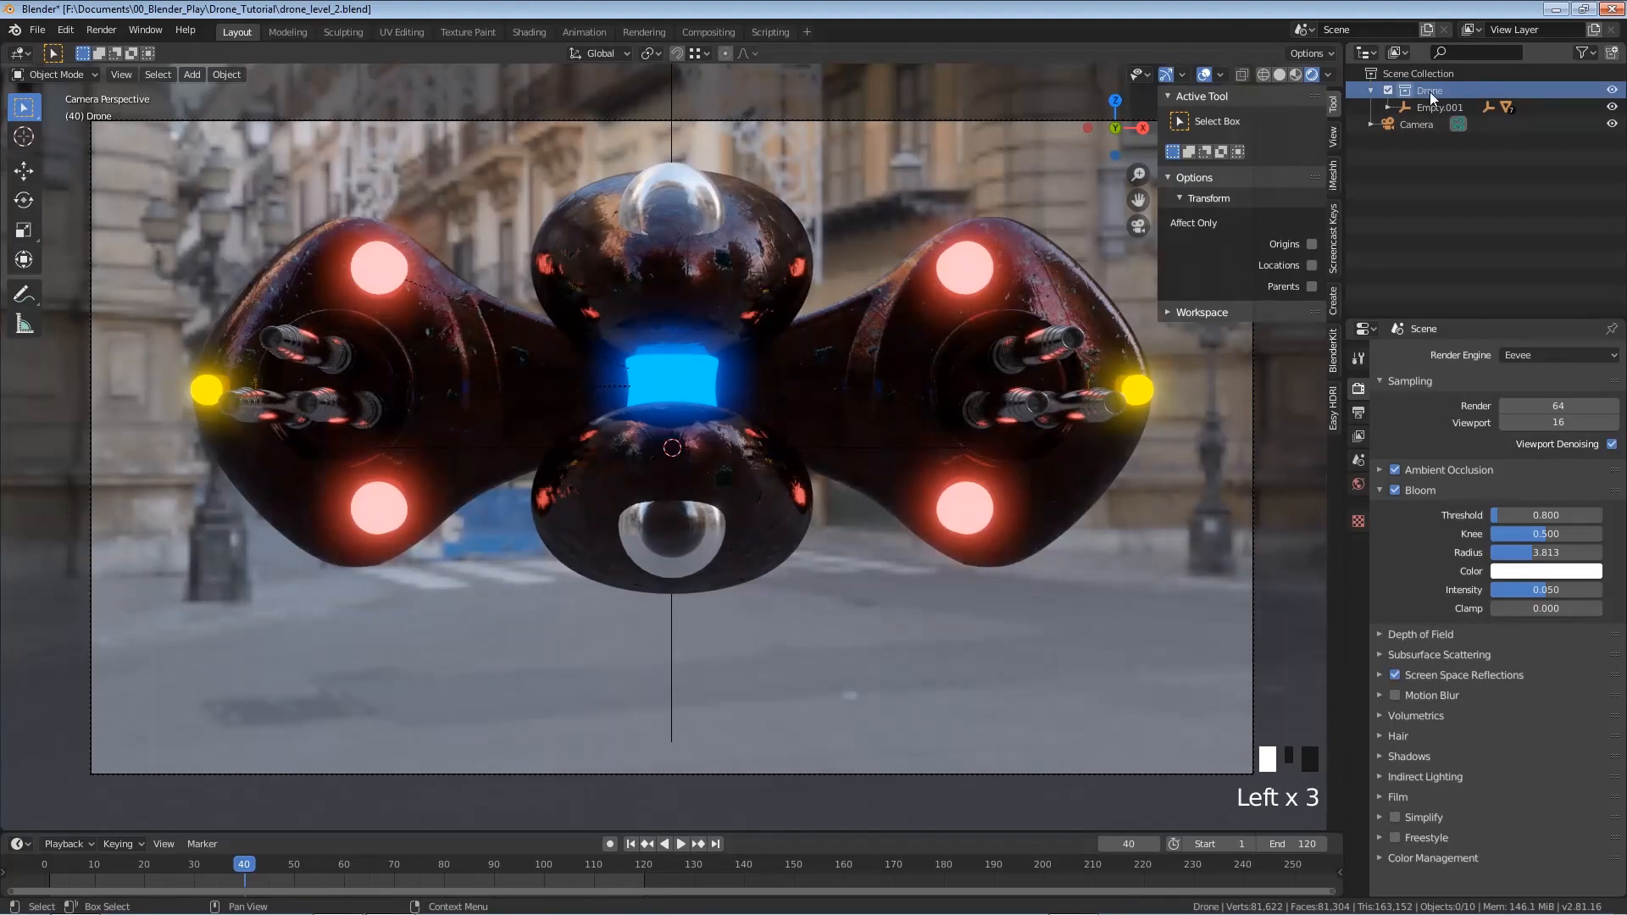
Duplicate the Drone collection twice
{"action": "right_click", "coordinate": [1436, 90]}
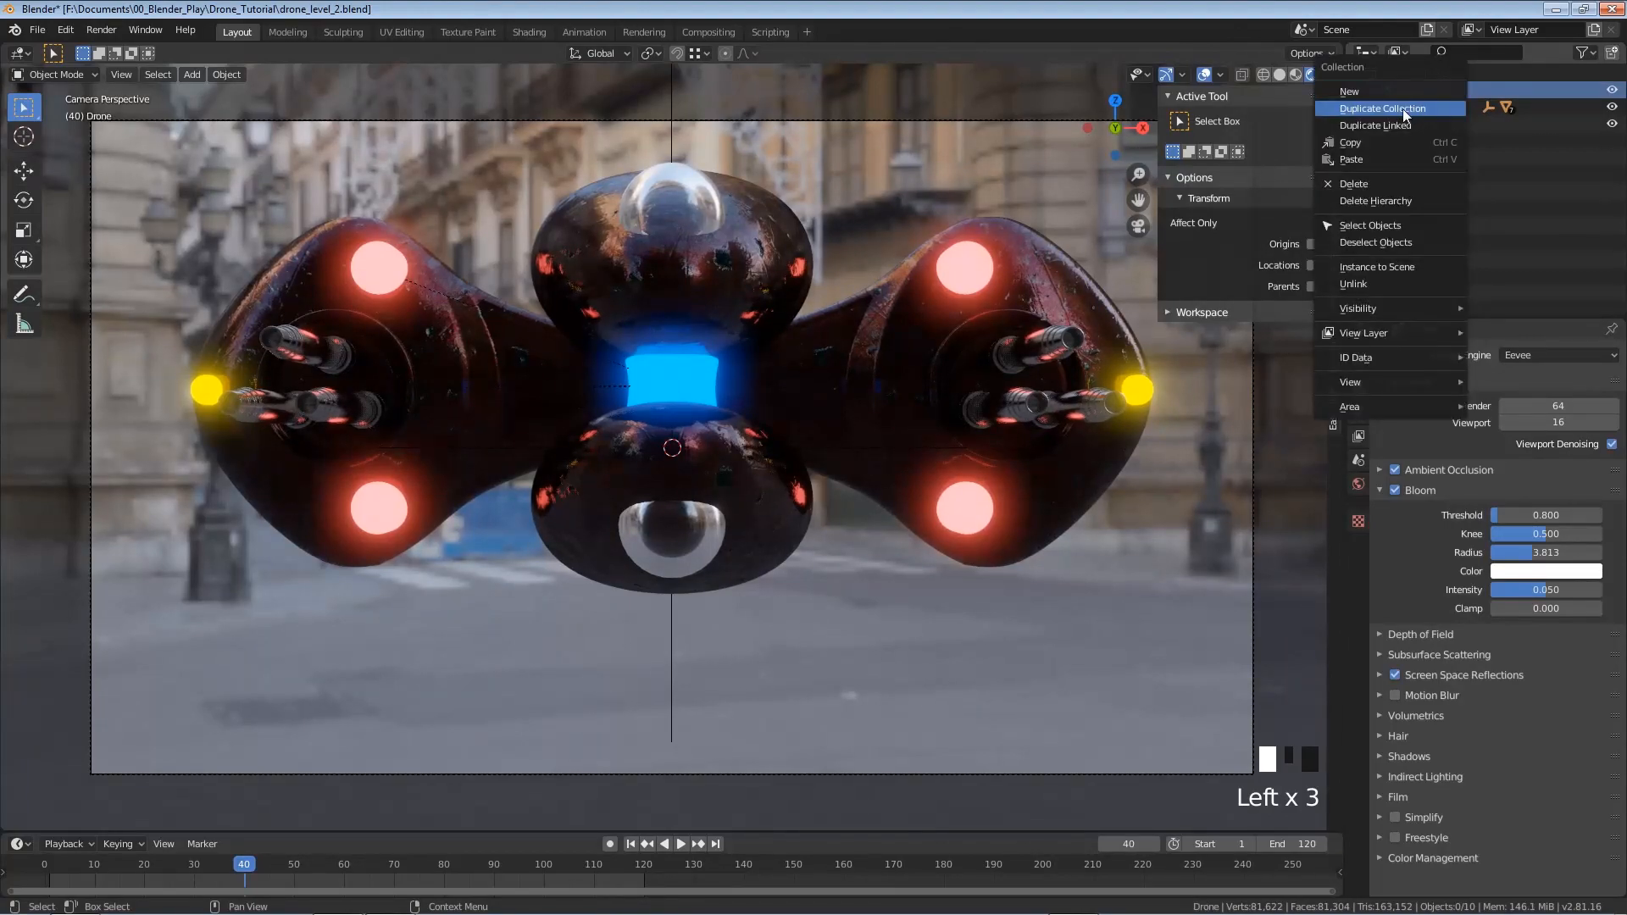
{"action": "left_click", "coordinate": [1402, 109]}
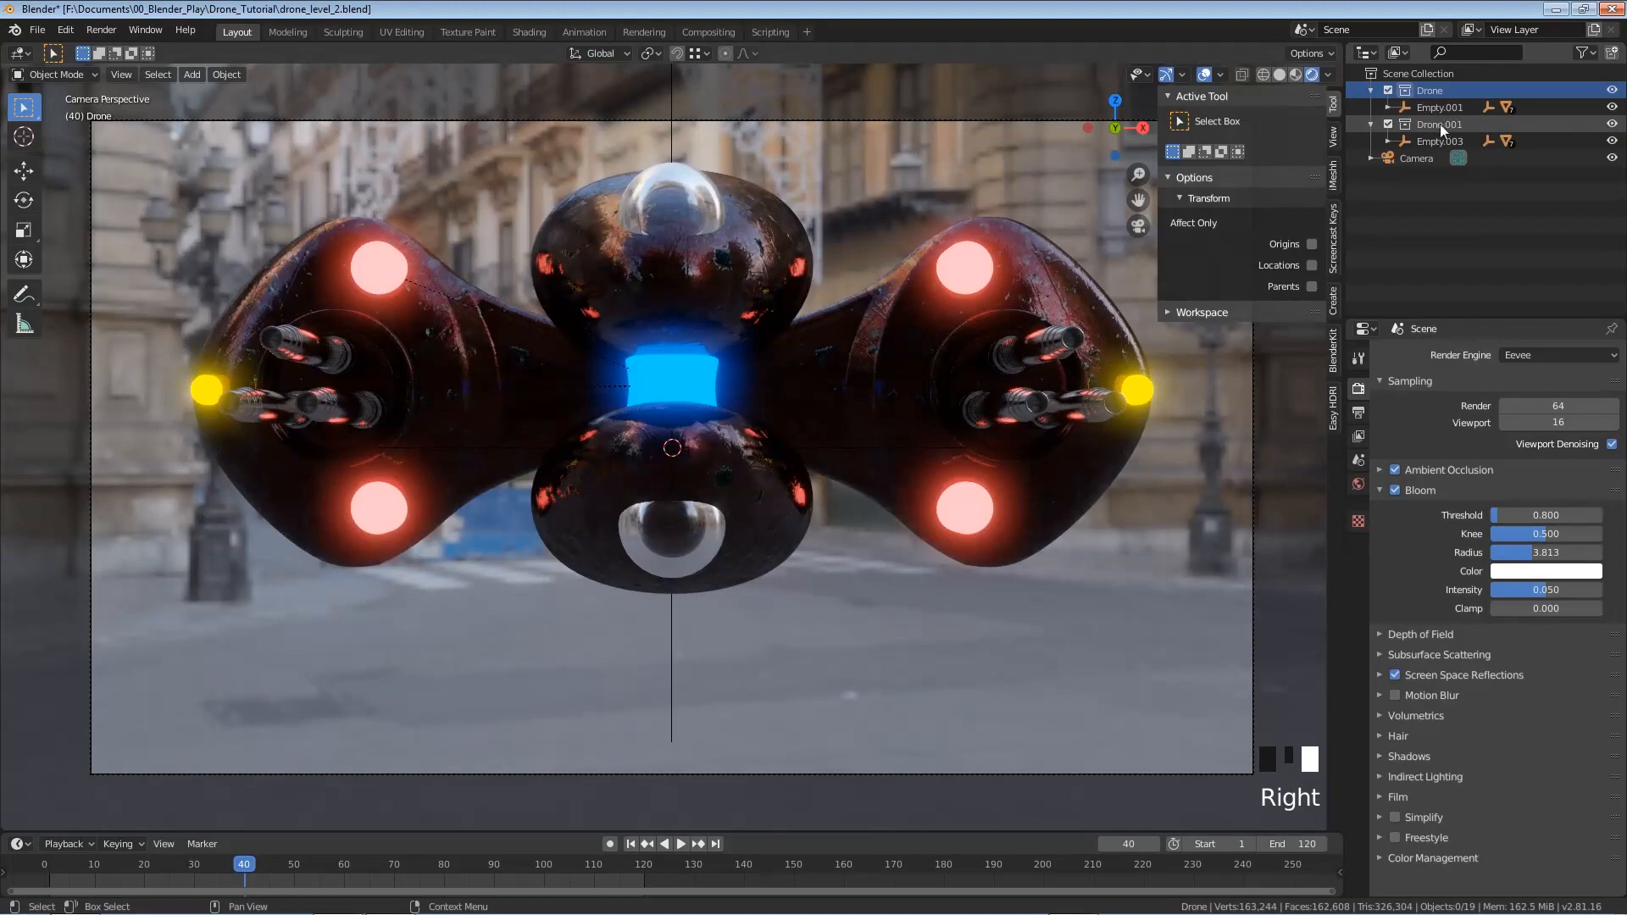
{"action": "right_click", "coordinate": [1427, 88]}
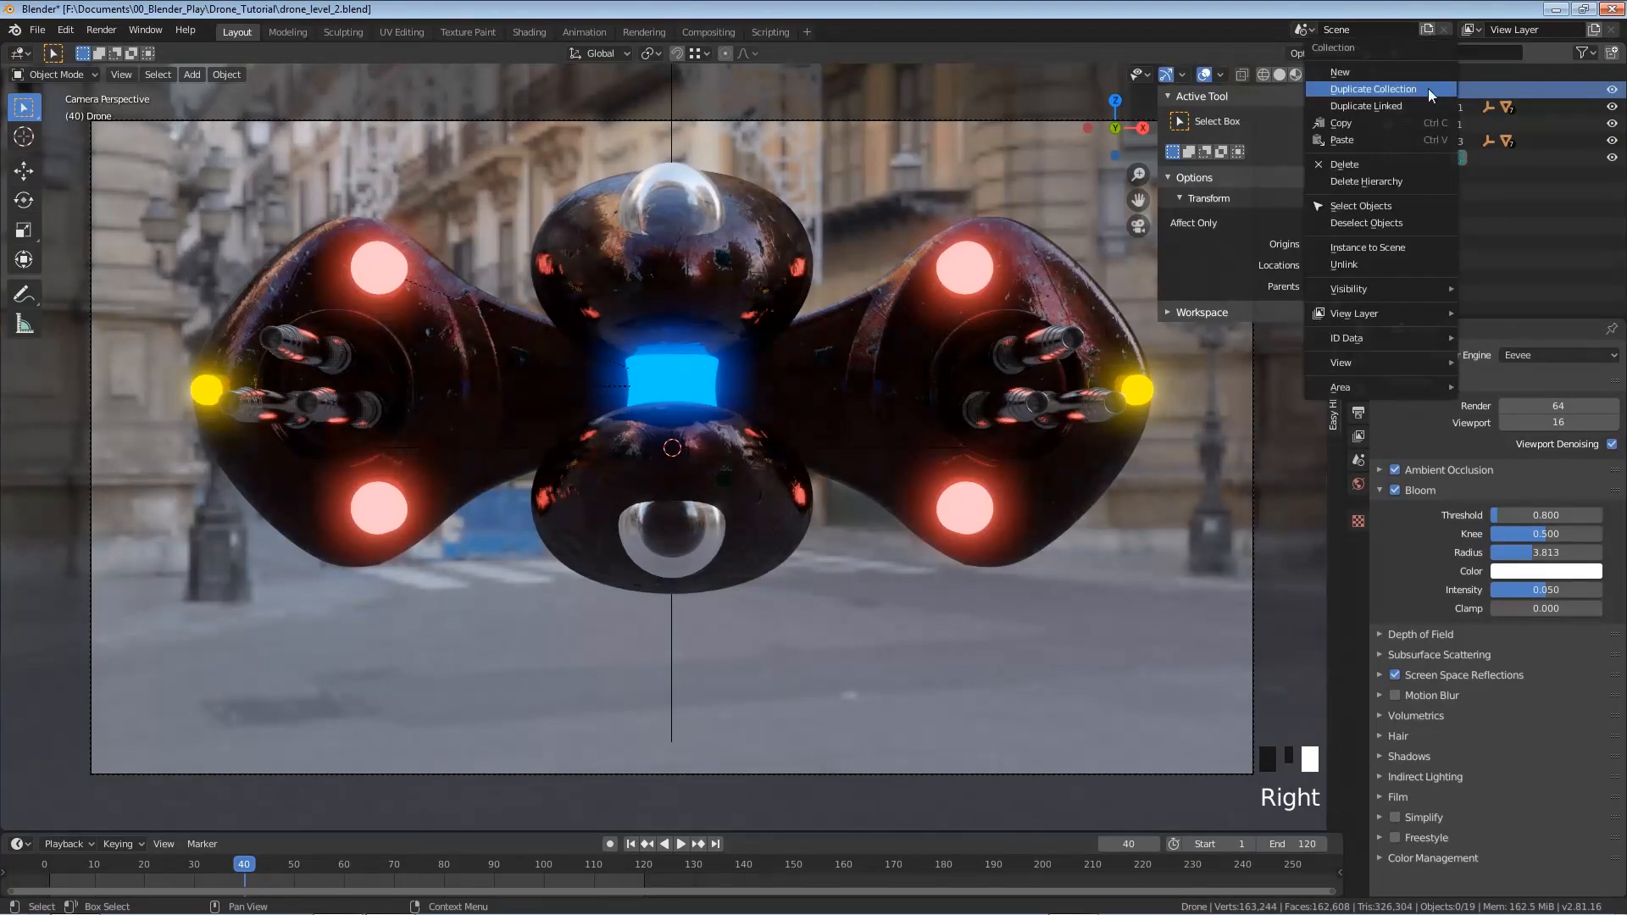
{"action": "right_click", "coordinate": [1400, 88]}
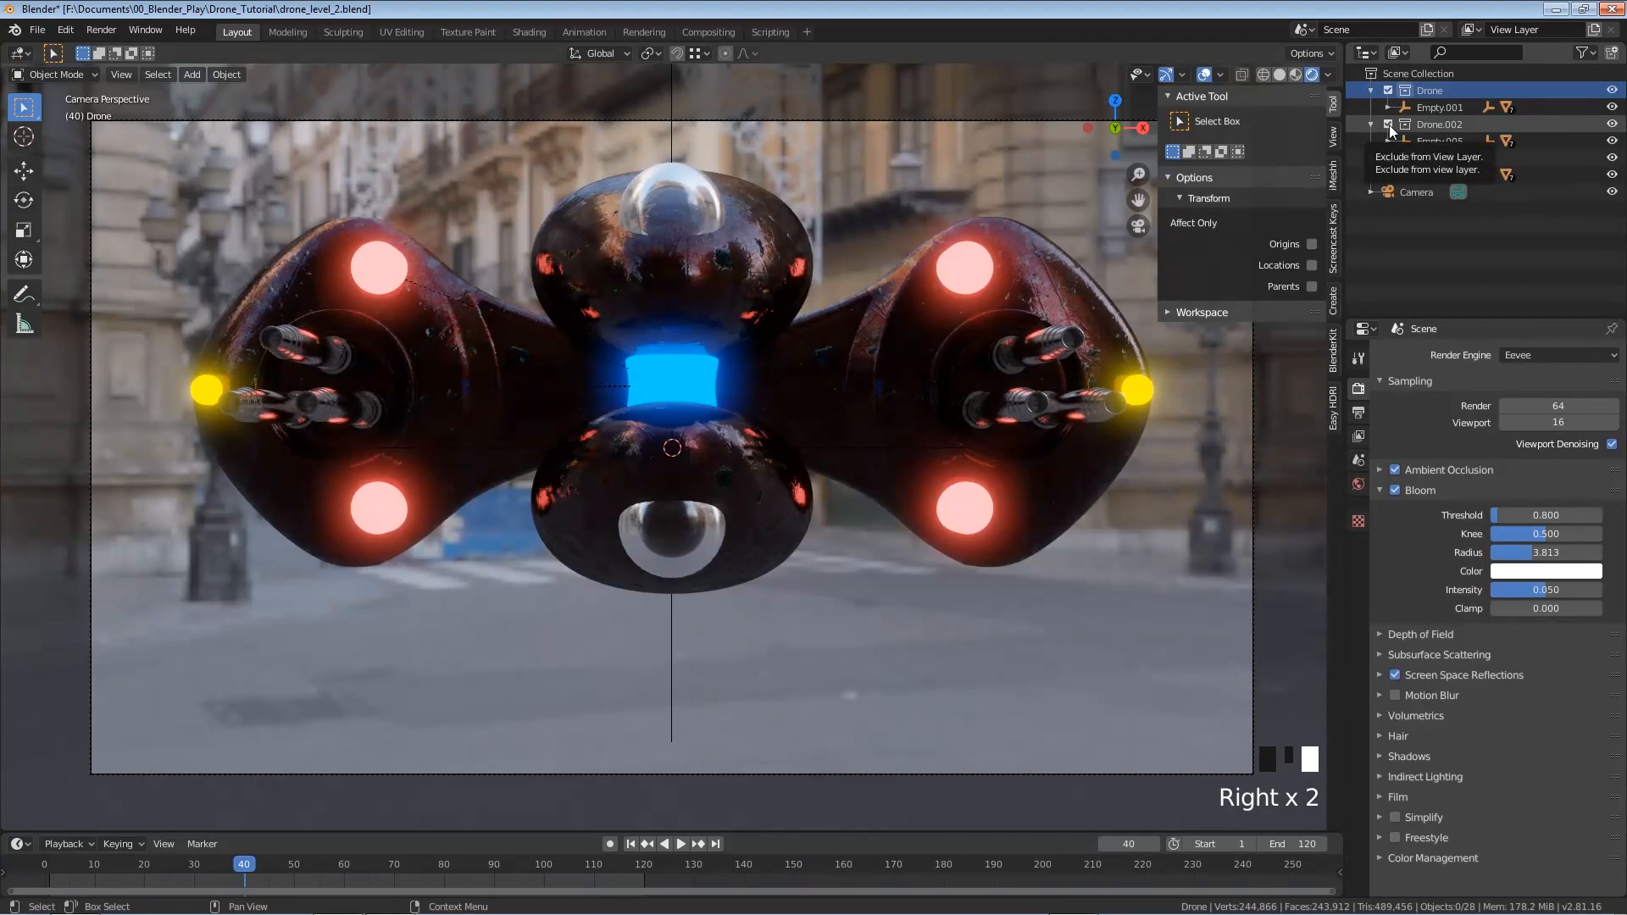
Exclude both duplicated drone collections from the view layer and save the file
{"action": "left_click", "coordinate": [1388, 124]}
{"action": "left_click", "coordinate": [1388, 141]}
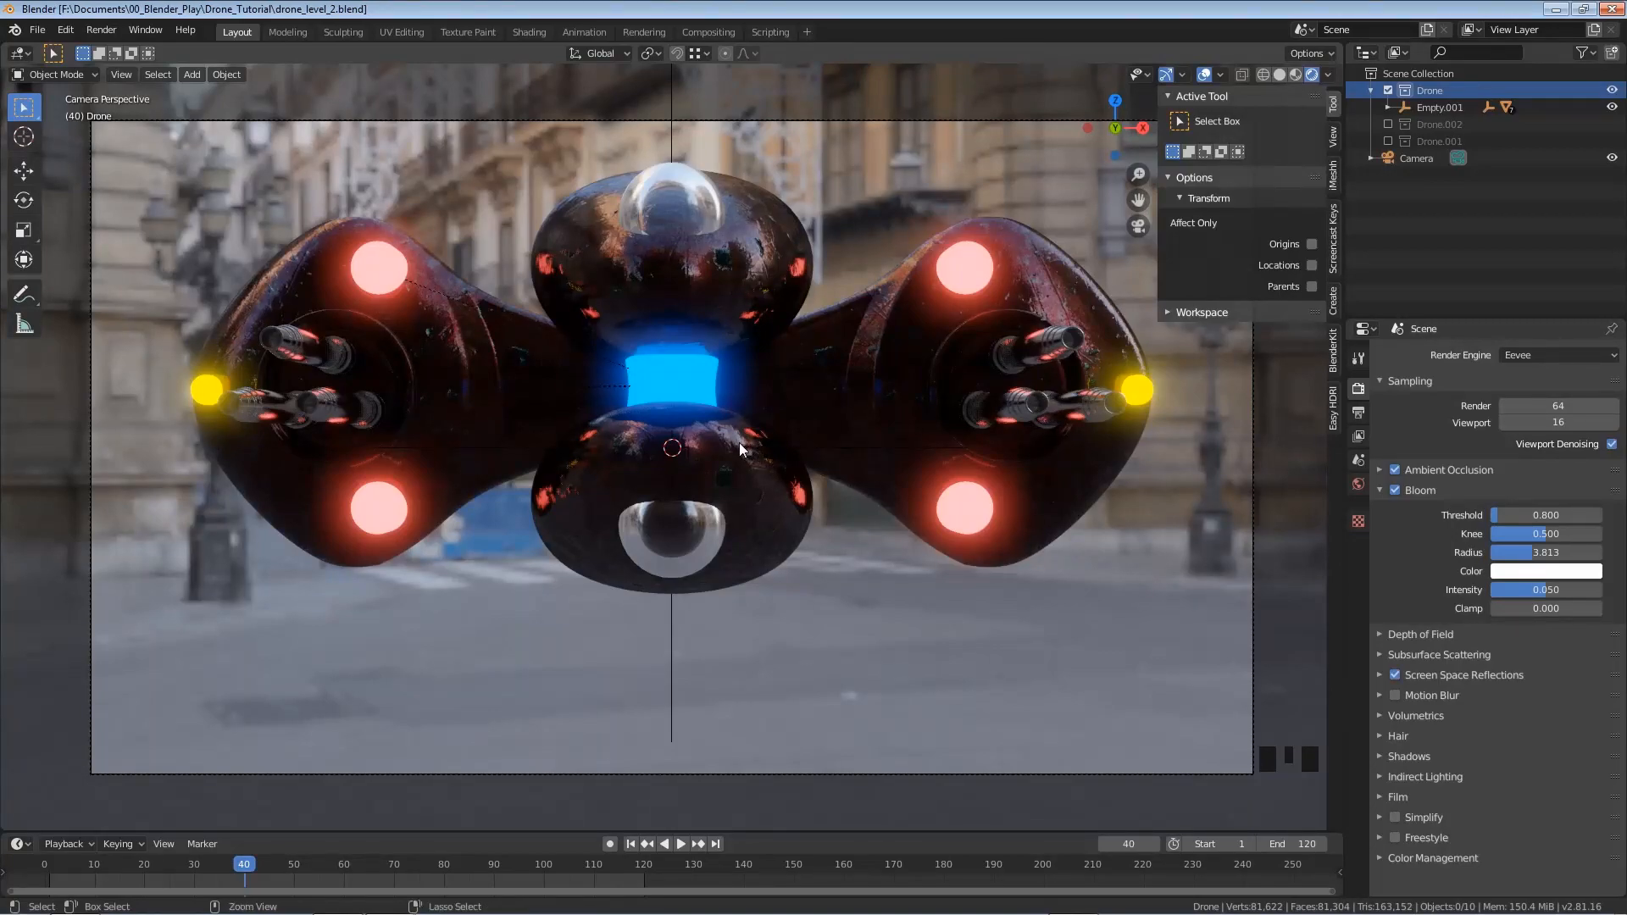
{"action": "key", "text": "ctrl+s"}
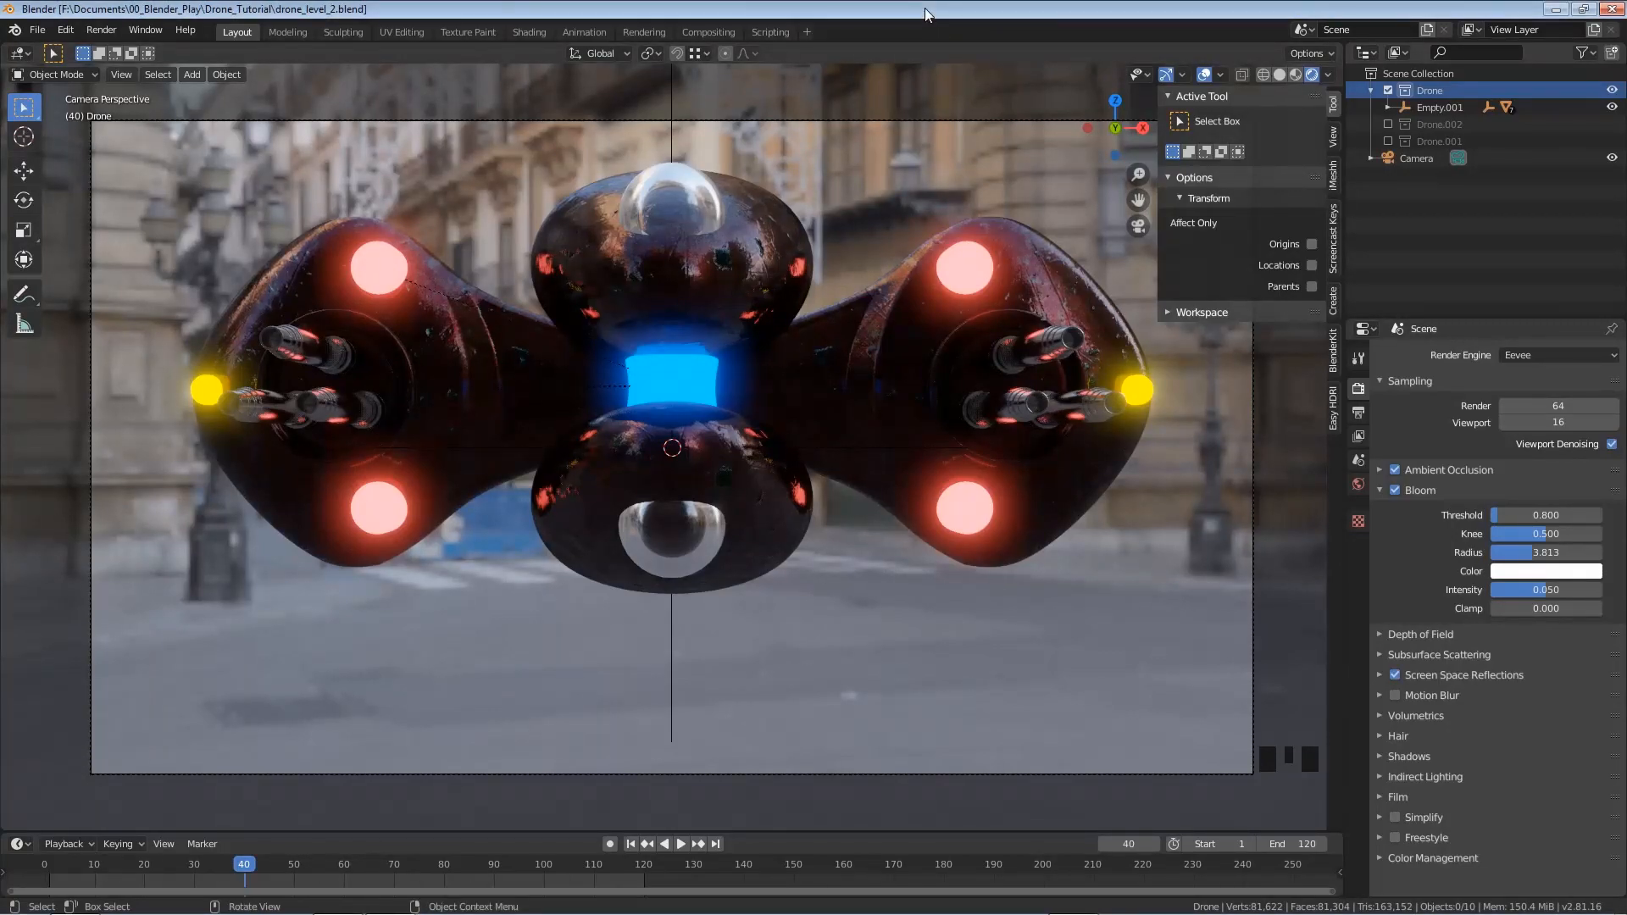
Return the timeline to frame 1, set the animation's end frame to 250 and save the file
{"action": "left_click", "coordinate": [630, 844]}
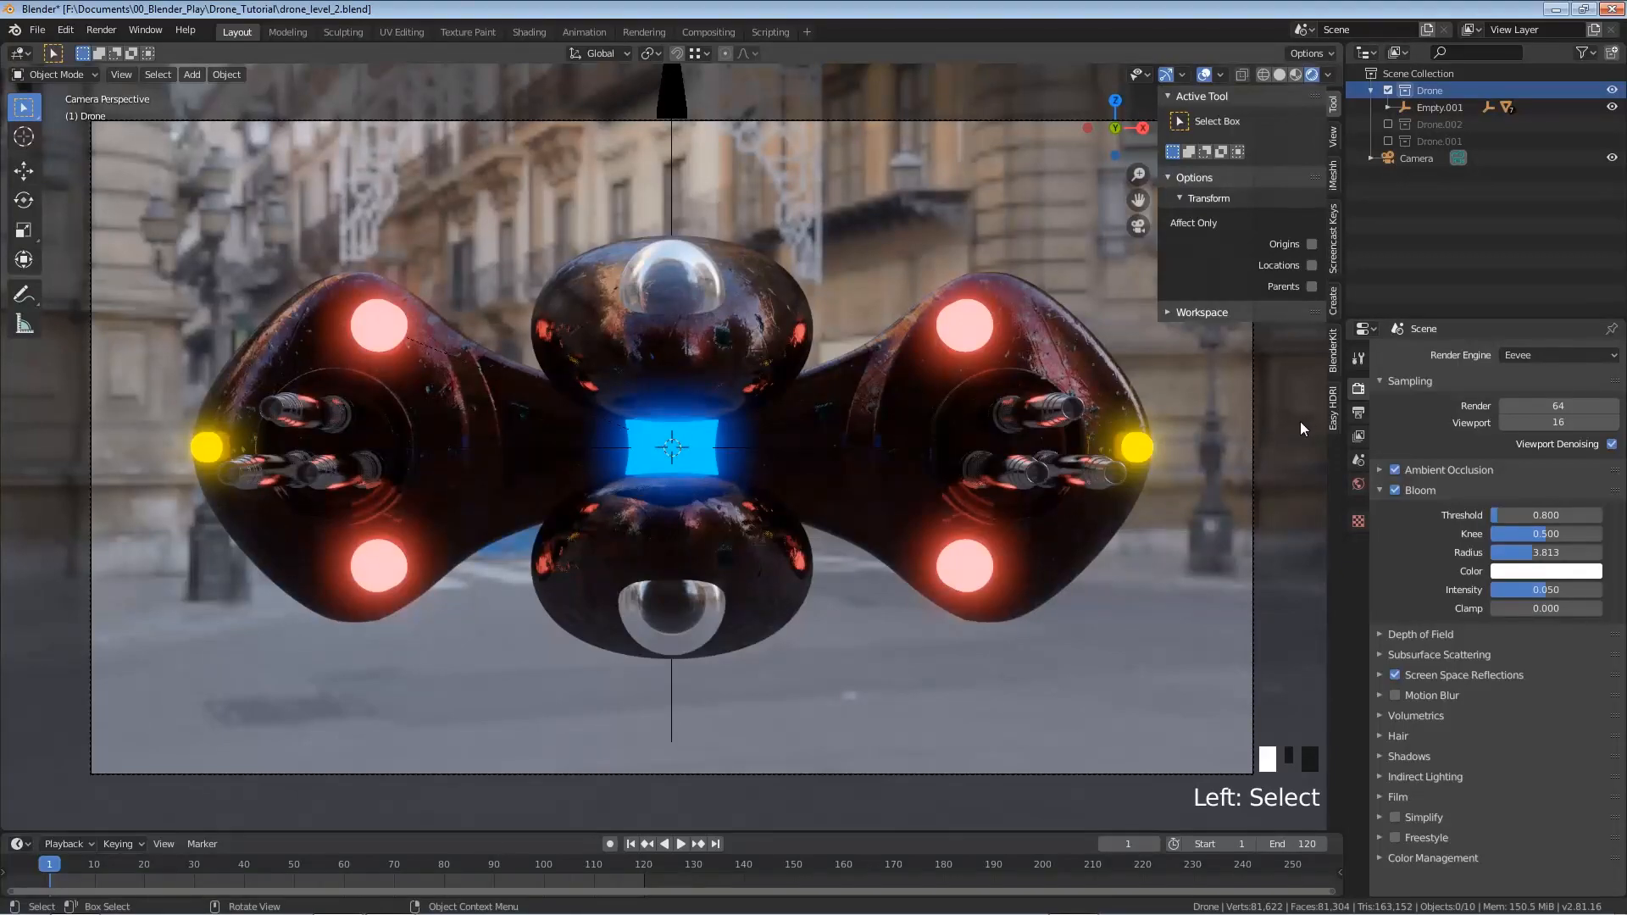
{"action": "left_click", "coordinate": [1358, 413]}
{"action": "left_click", "coordinate": [1560, 520]}
{"action": "type", "text": "250"}
{"action": "key", "text": "Return"}
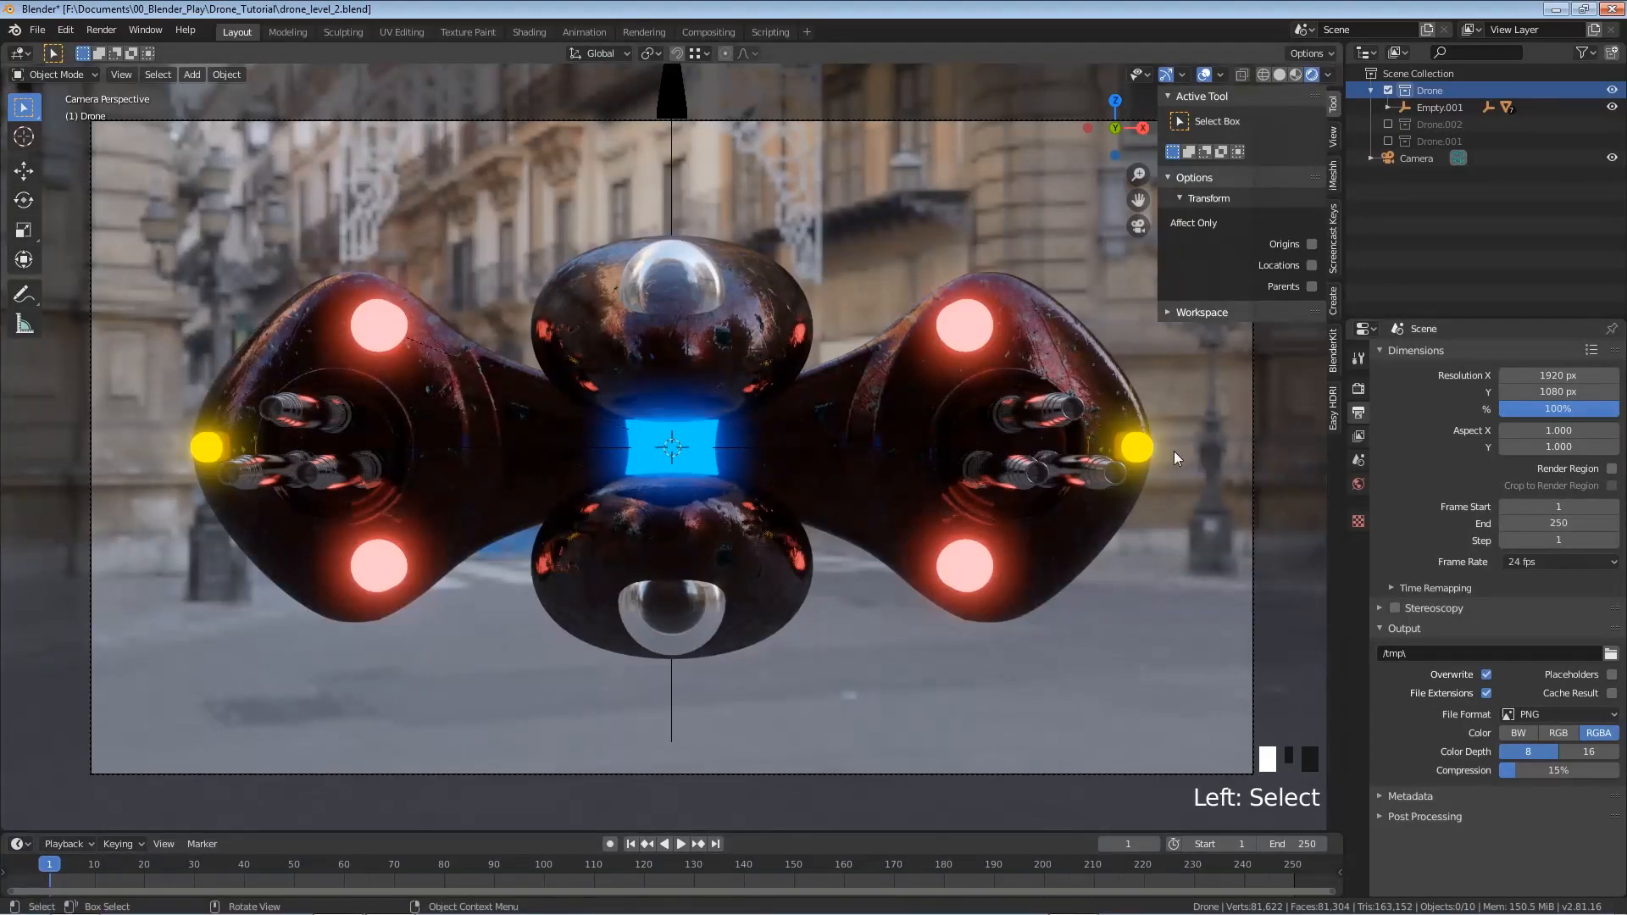
{"action": "key", "text": "ctrl+s"}
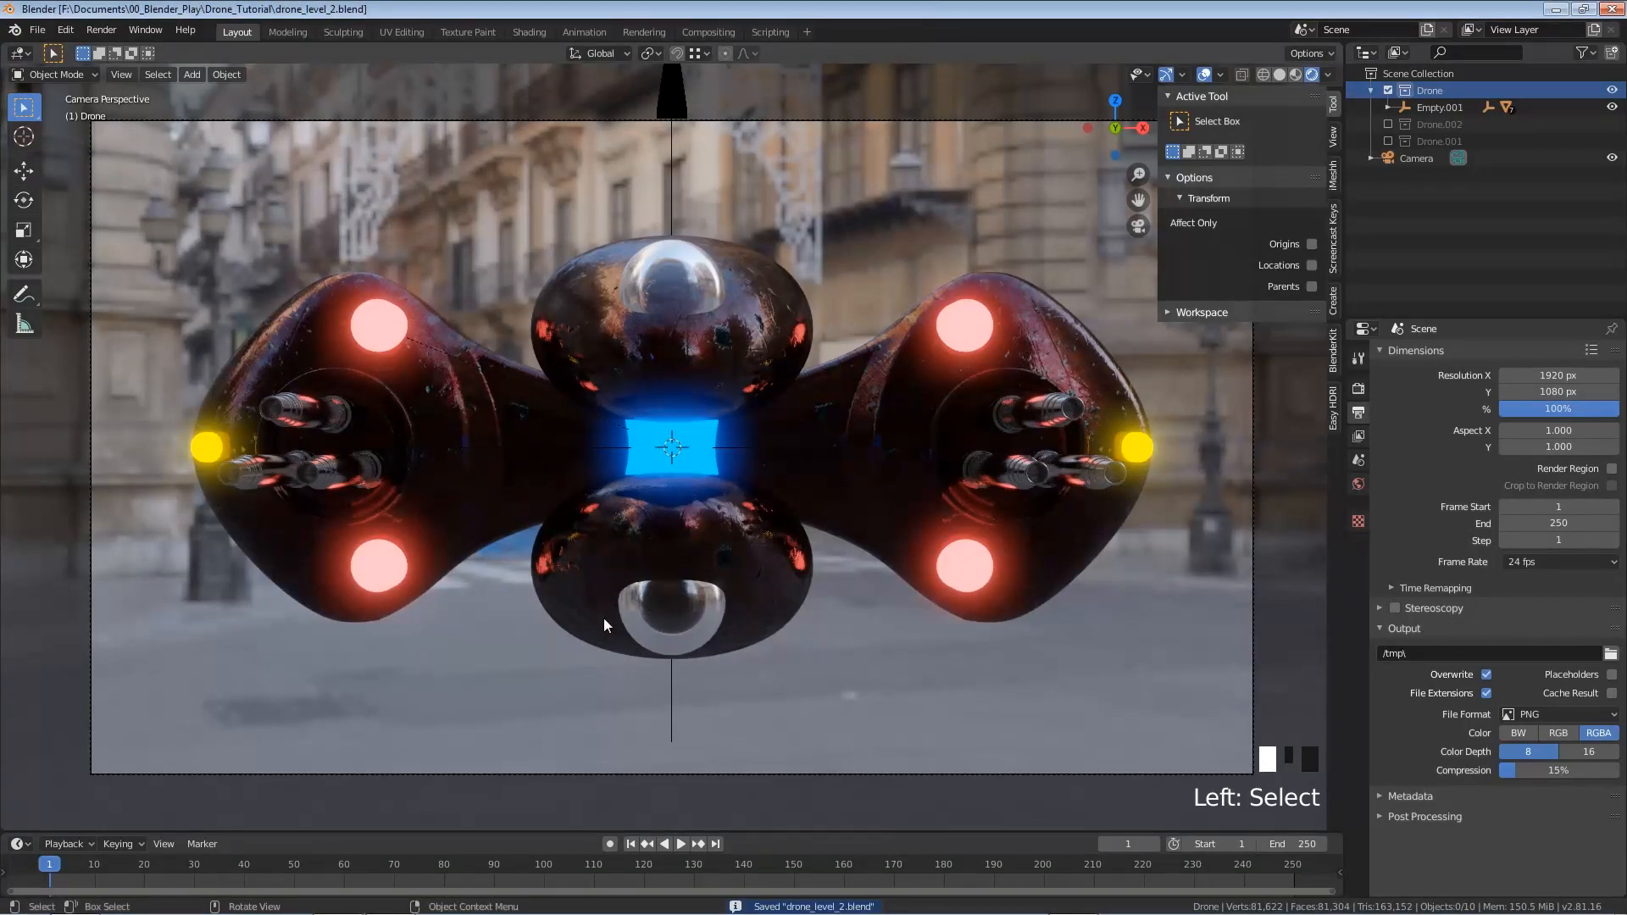
Add a Bezier curve at the 3D cursor as a flight path for the drone
{"action": "key", "text": "shift+a"}
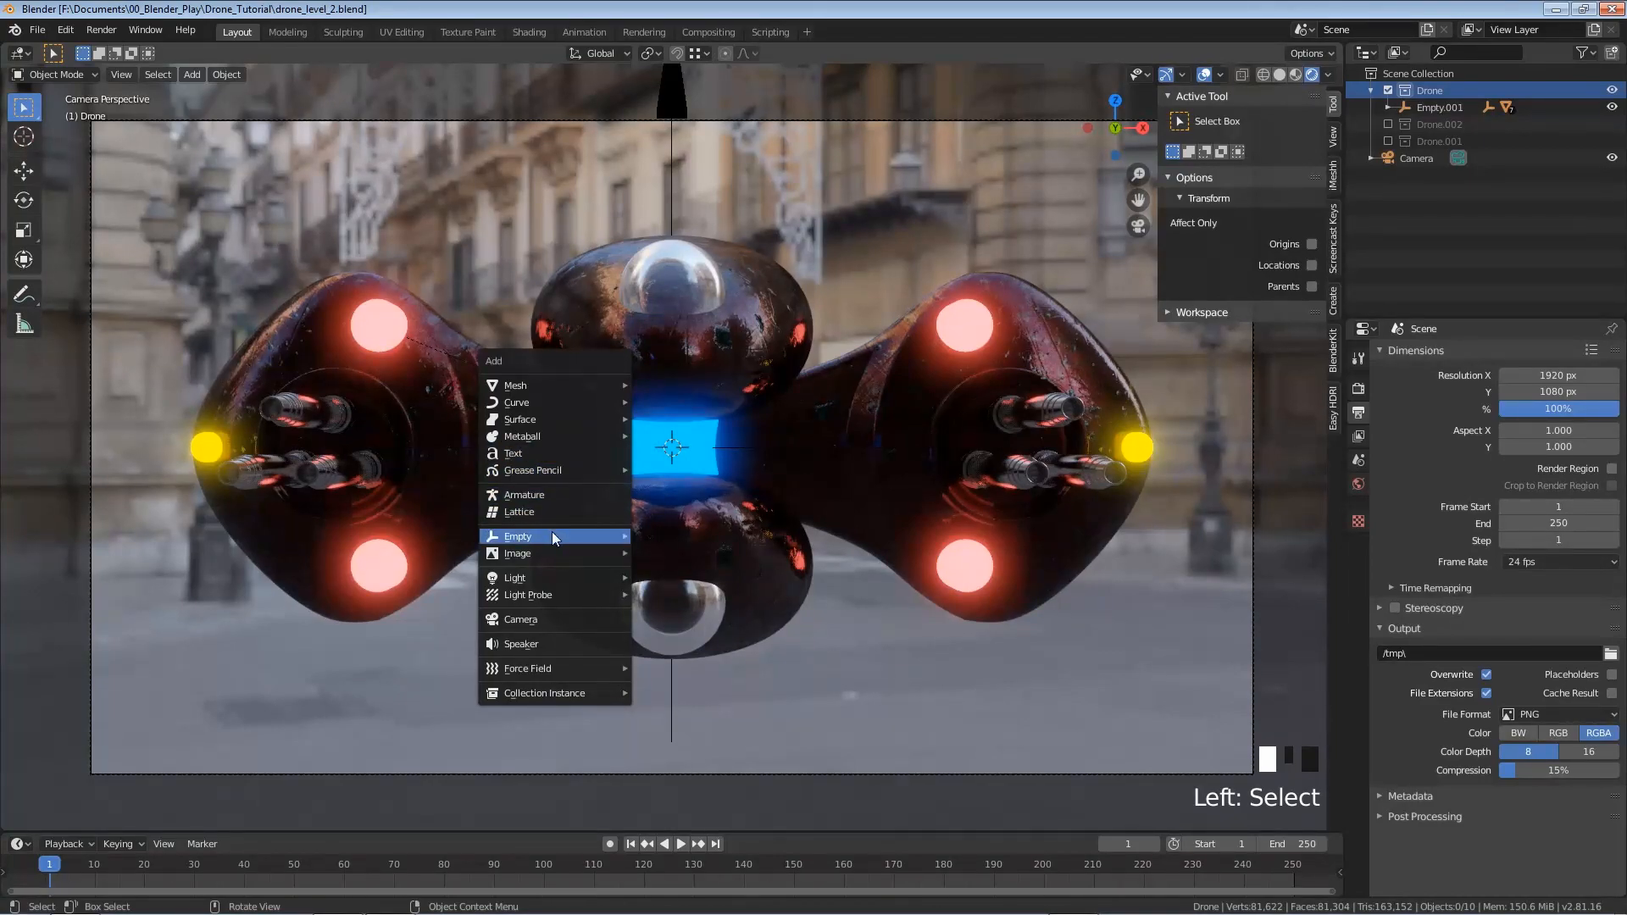
{"action": "mouse_move", "coordinate": [558, 403]}
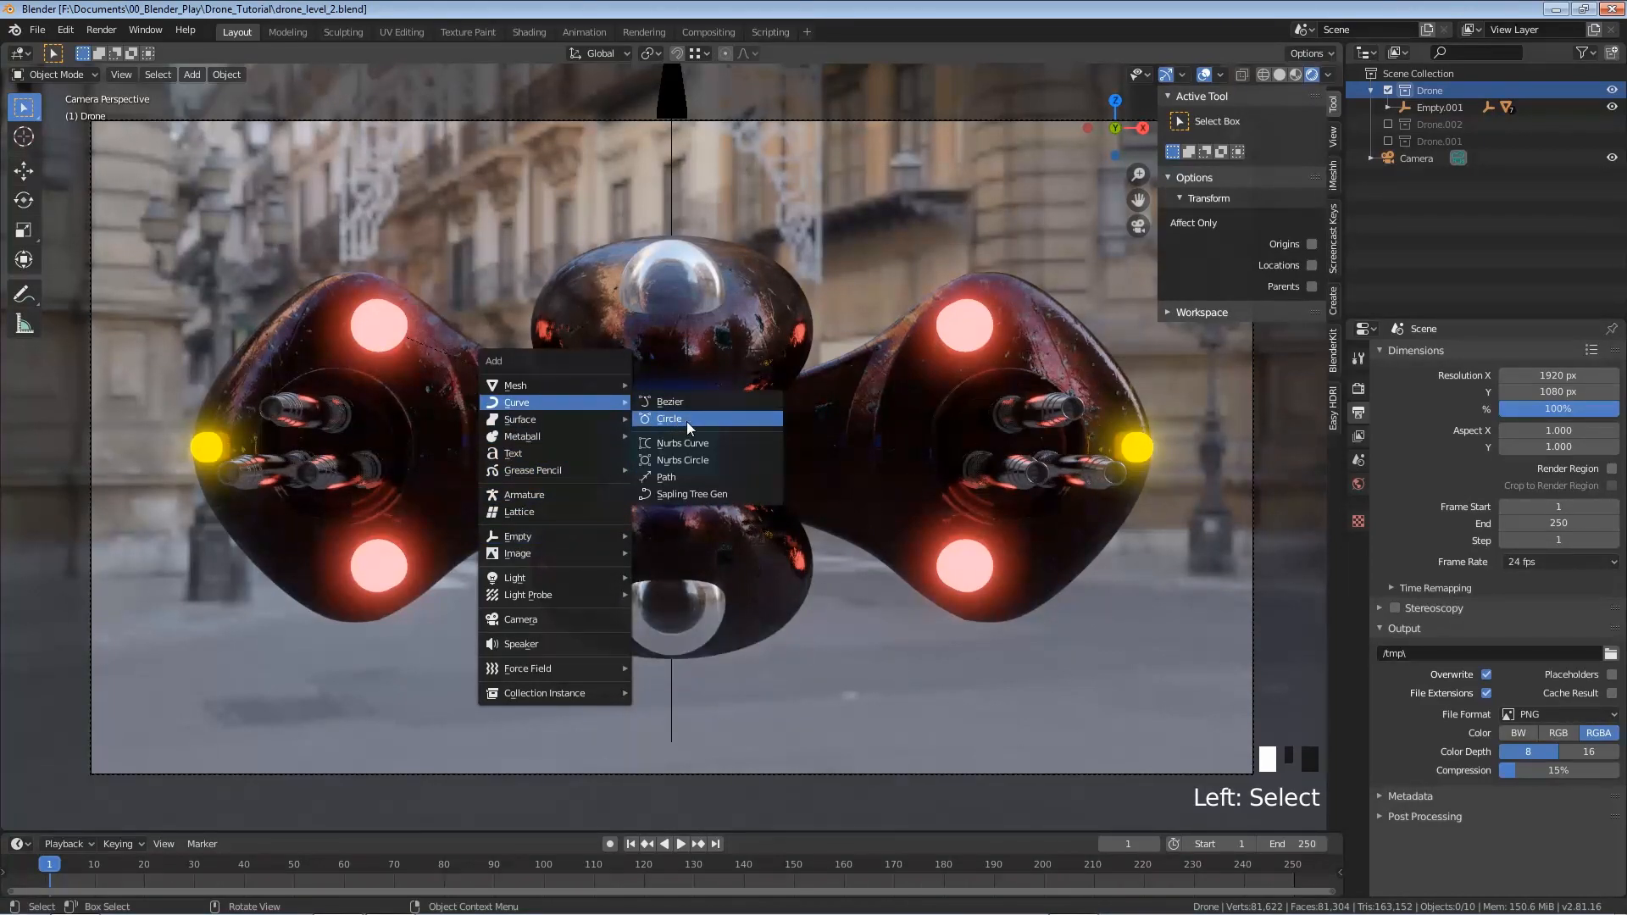
{"action": "left_click", "coordinate": [685, 400]}
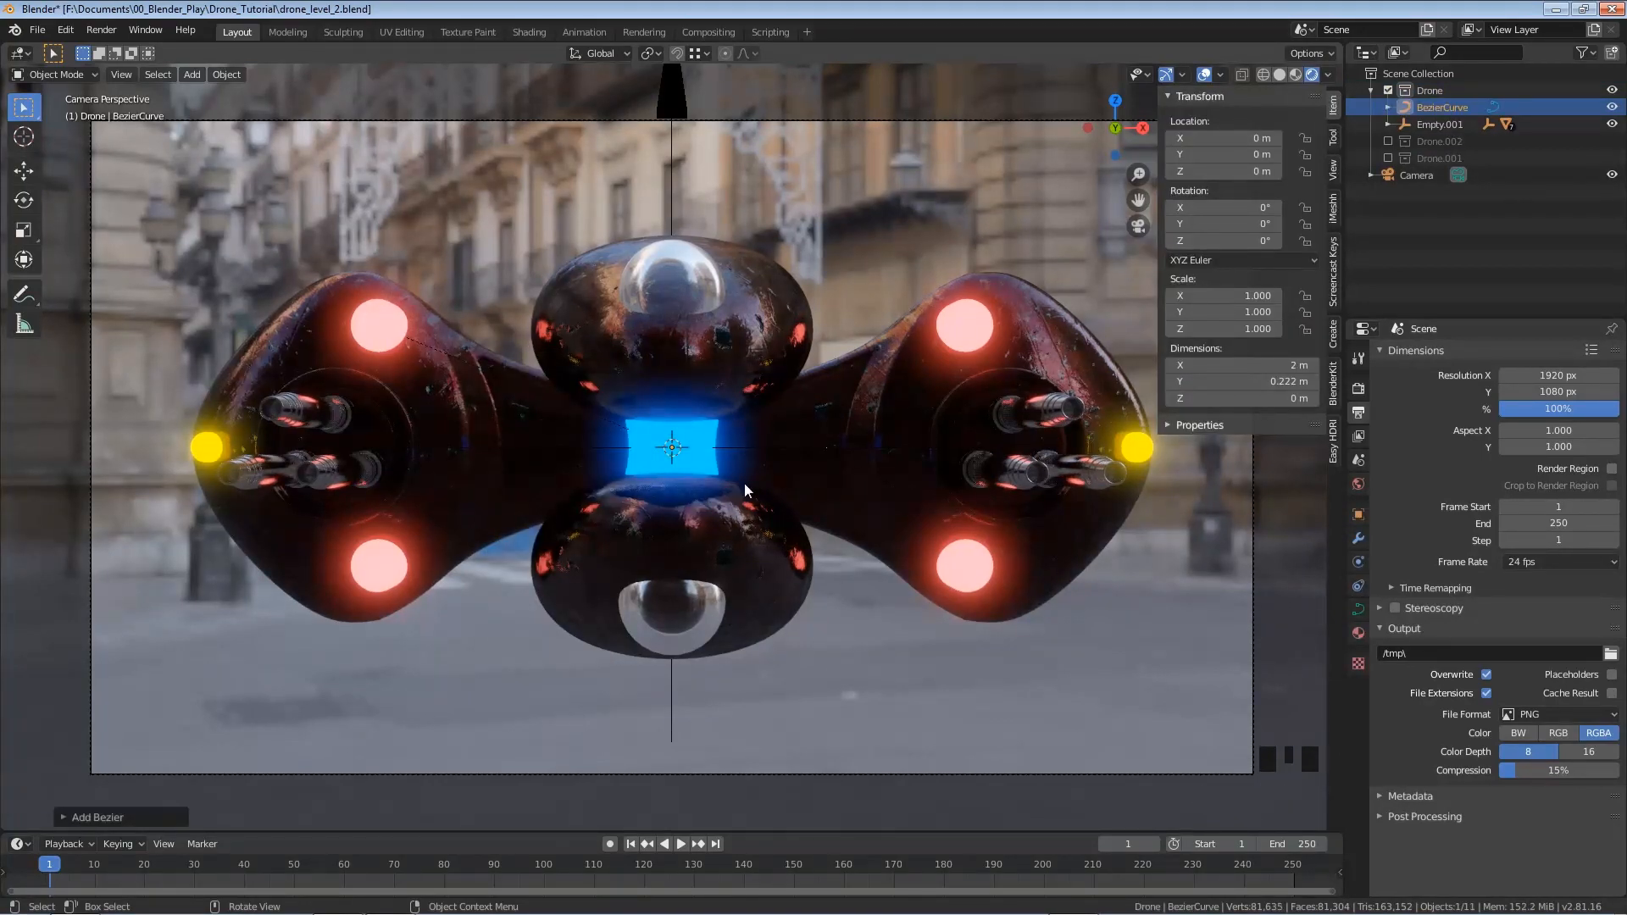
Rotate the Bezier curve by 90° in top view and scale it by 100
{"action": "key", "text": "KP_7"}
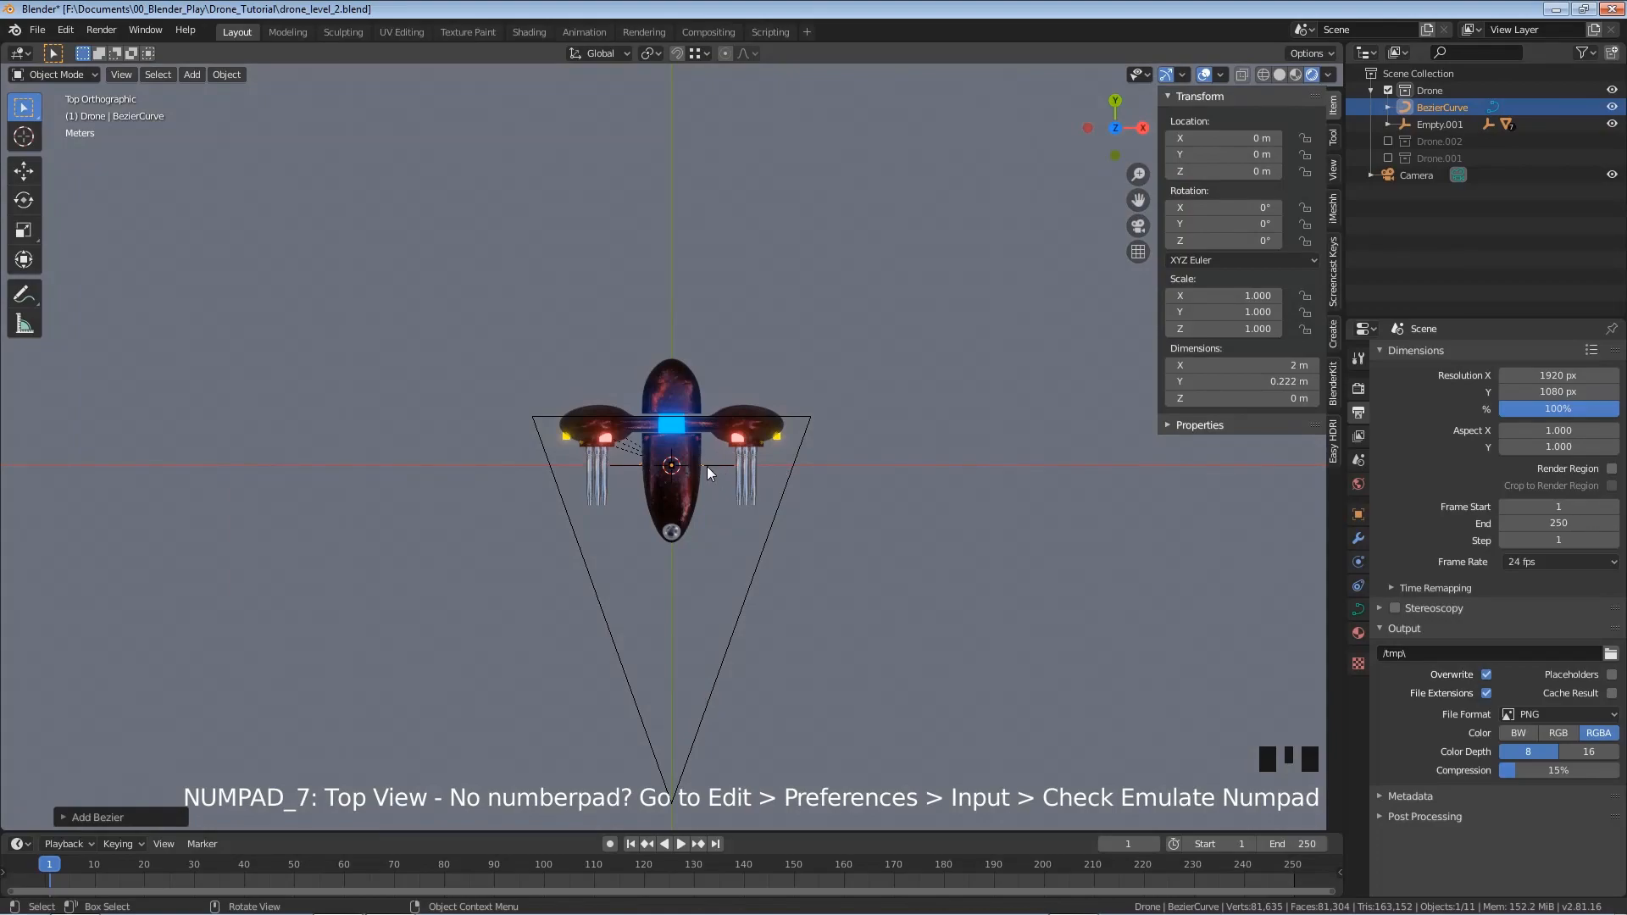
{"action": "type", "text": "r"}
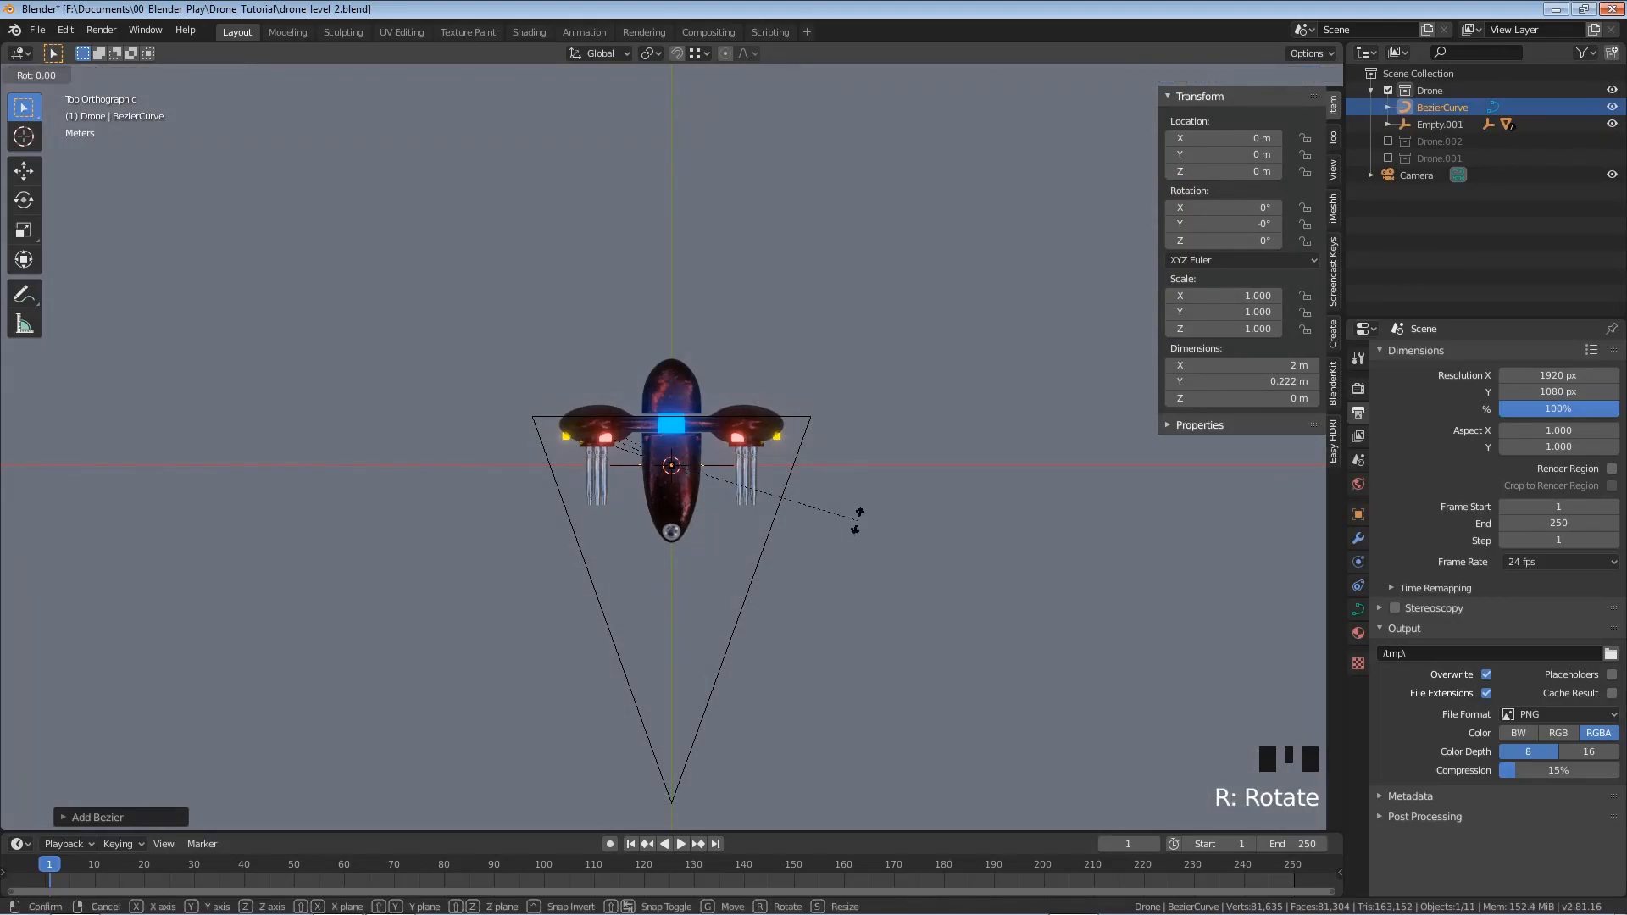
{"action": "type", "text": "90"}
{"action": "key", "text": "Return"}
{"action": "type", "text": "s"}
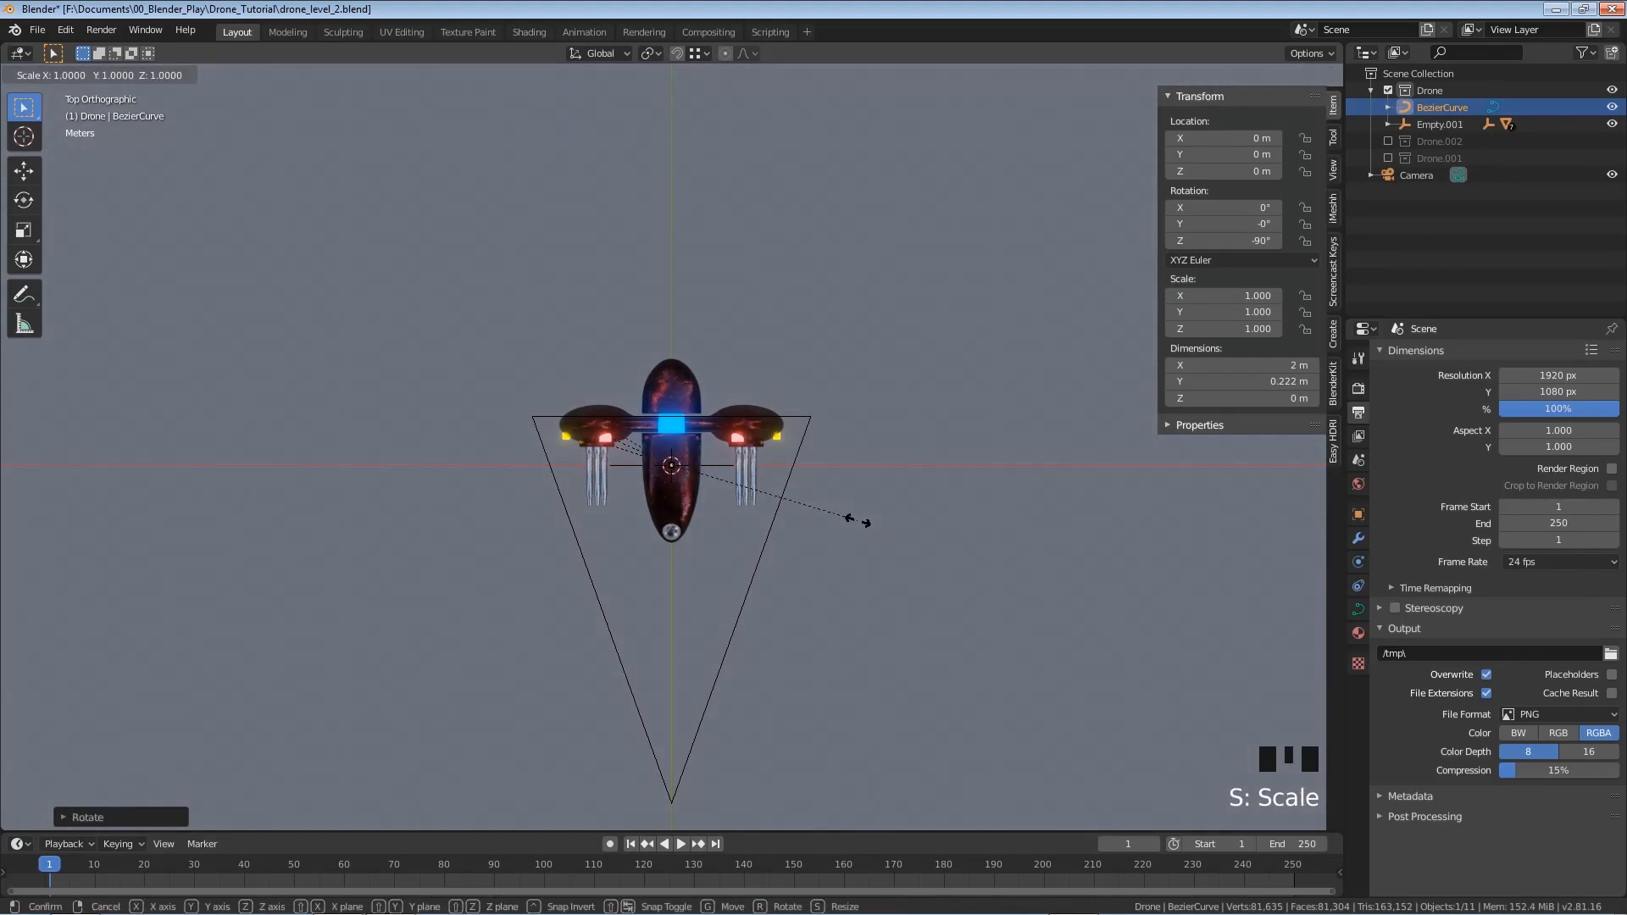
{"action": "type", "text": "100"}
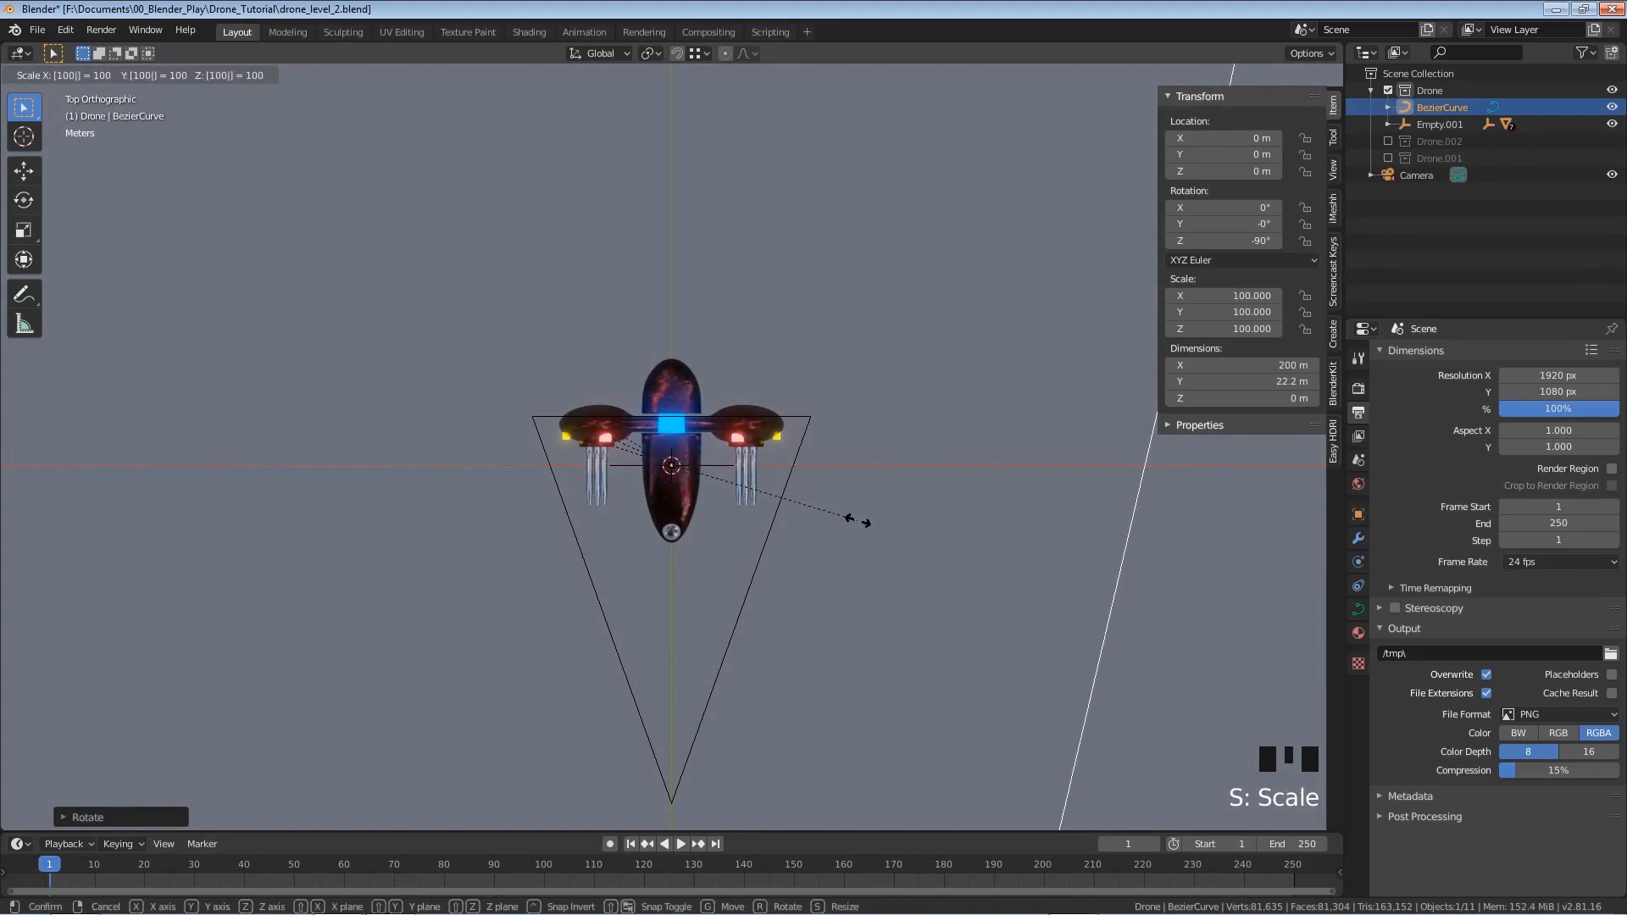
{"action": "key", "text": "Return"}
Move the Bezier curve along Y by about 98.6 m so that its lower end lies near the drone
{"action": "scroll", "coordinate": [858, 521], "scroll_direction": "down", "scroll_amount": 8}
{"action": "scroll", "coordinate": [821, 524], "scroll_direction": "down", "scroll_amount": 7}
{"action": "scroll", "coordinate": [711, 688], "scroll_direction": "up", "scroll_amount": 1}
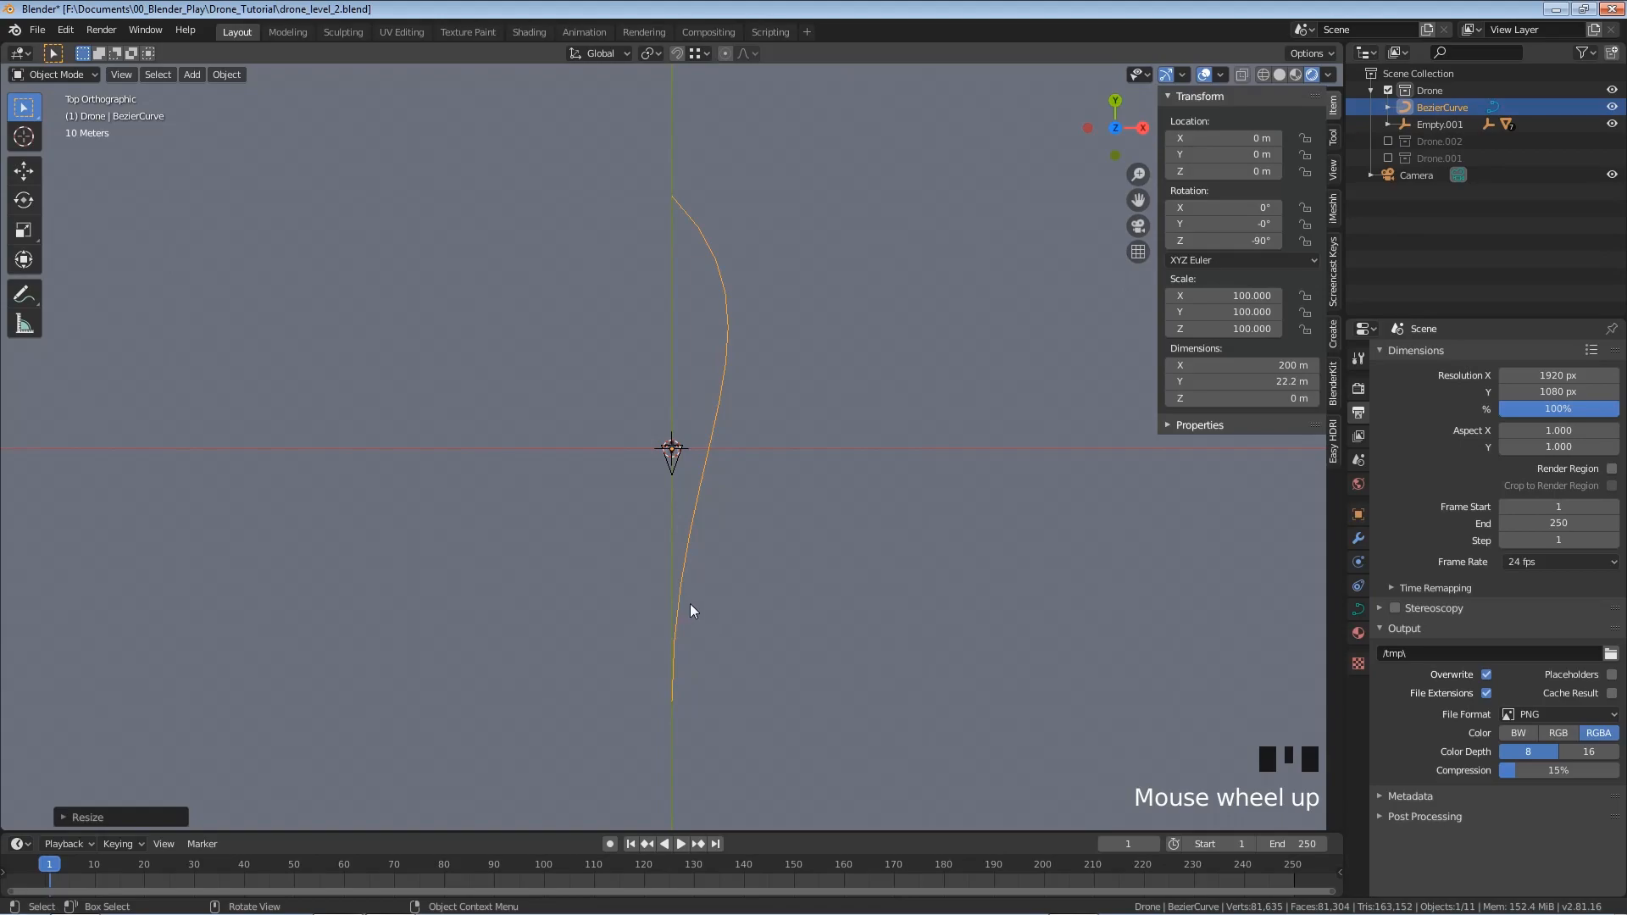
{"action": "key", "text": "g"}
{"action": "key", "text": "y"}
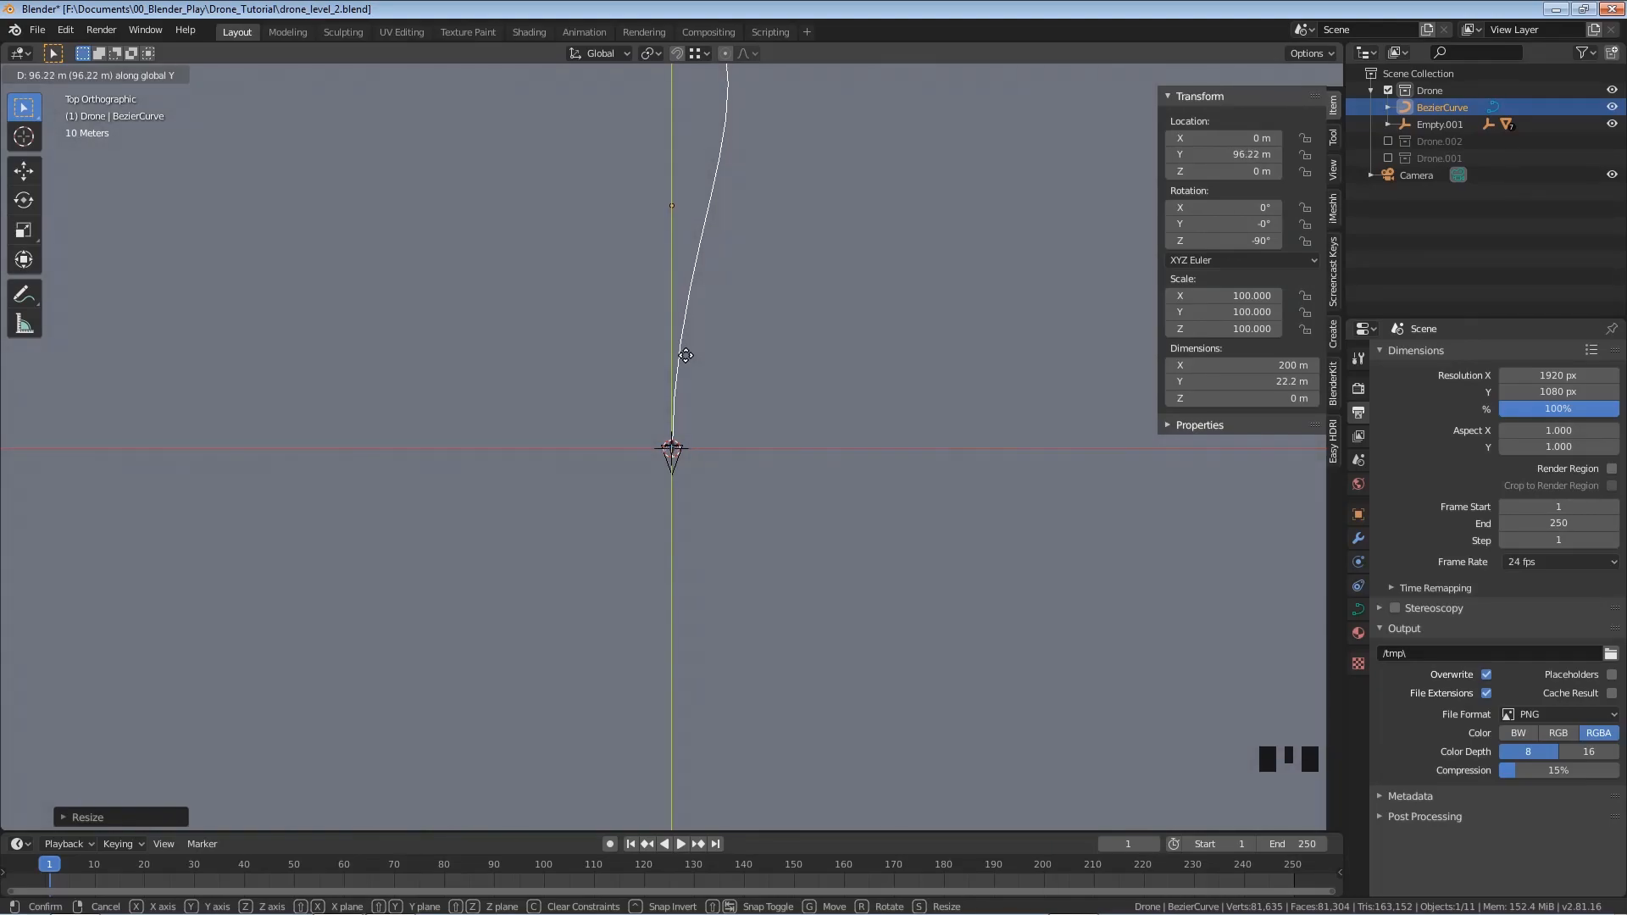
{"action": "left_click", "coordinate": [679, 352]}
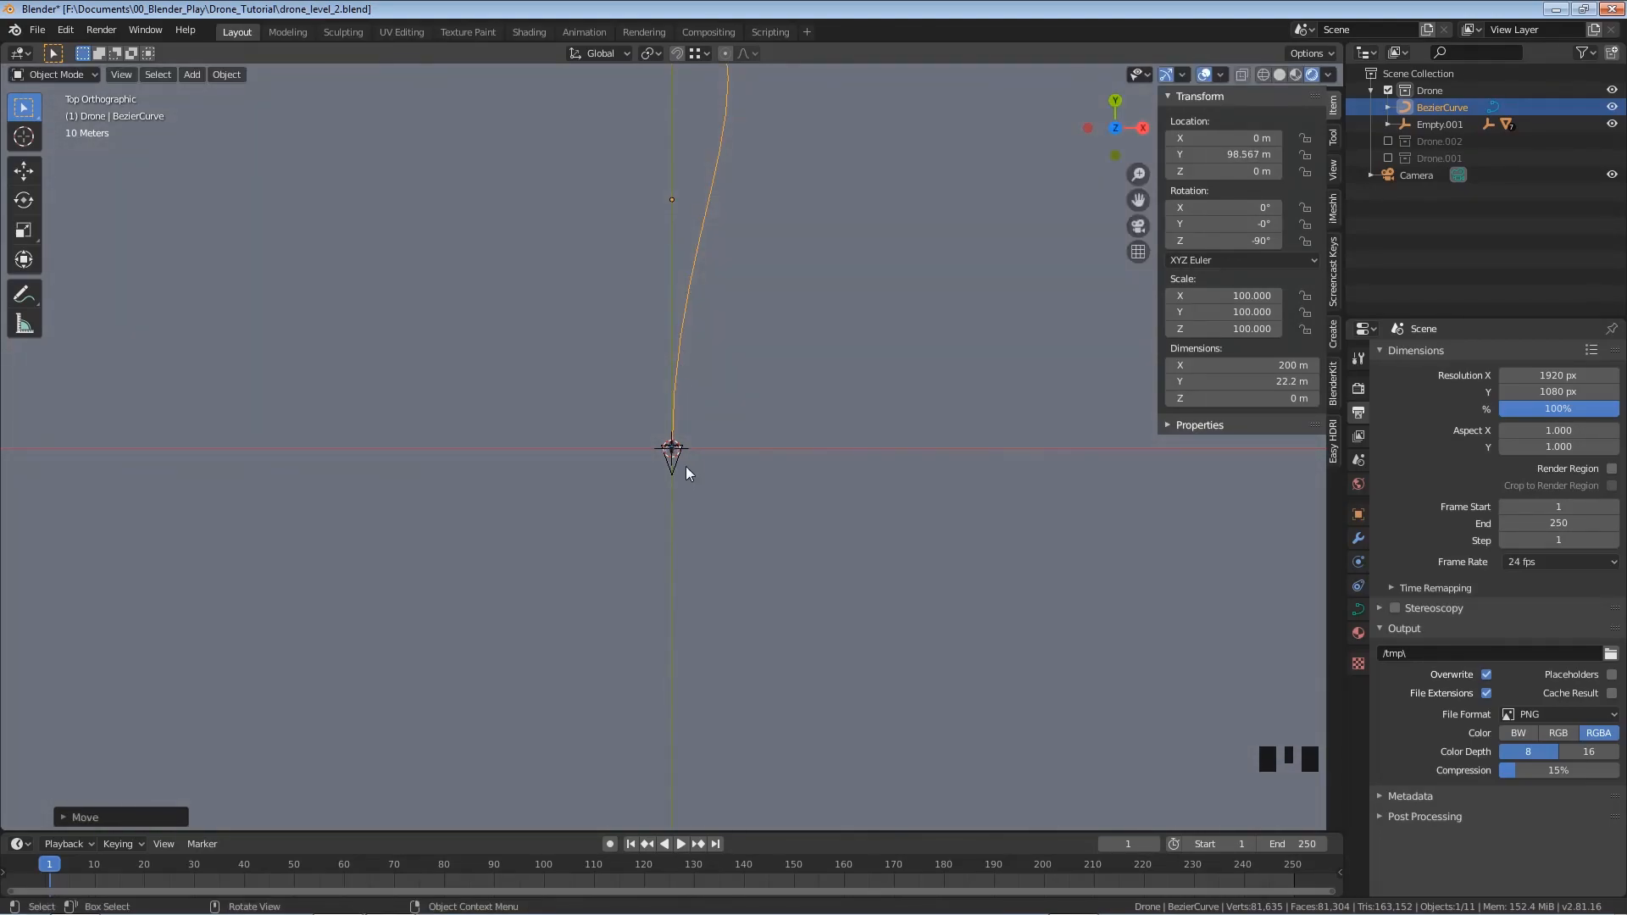
Fine-tune the curve's position along Y to about 99.66 m, bringing its end closer to the drone's centre
{"action": "scroll", "coordinate": [686, 475], "scroll_direction": "up", "scroll_amount": 2}
{"action": "scroll", "coordinate": [687, 491], "scroll_direction": "up", "scroll_amount": 12}
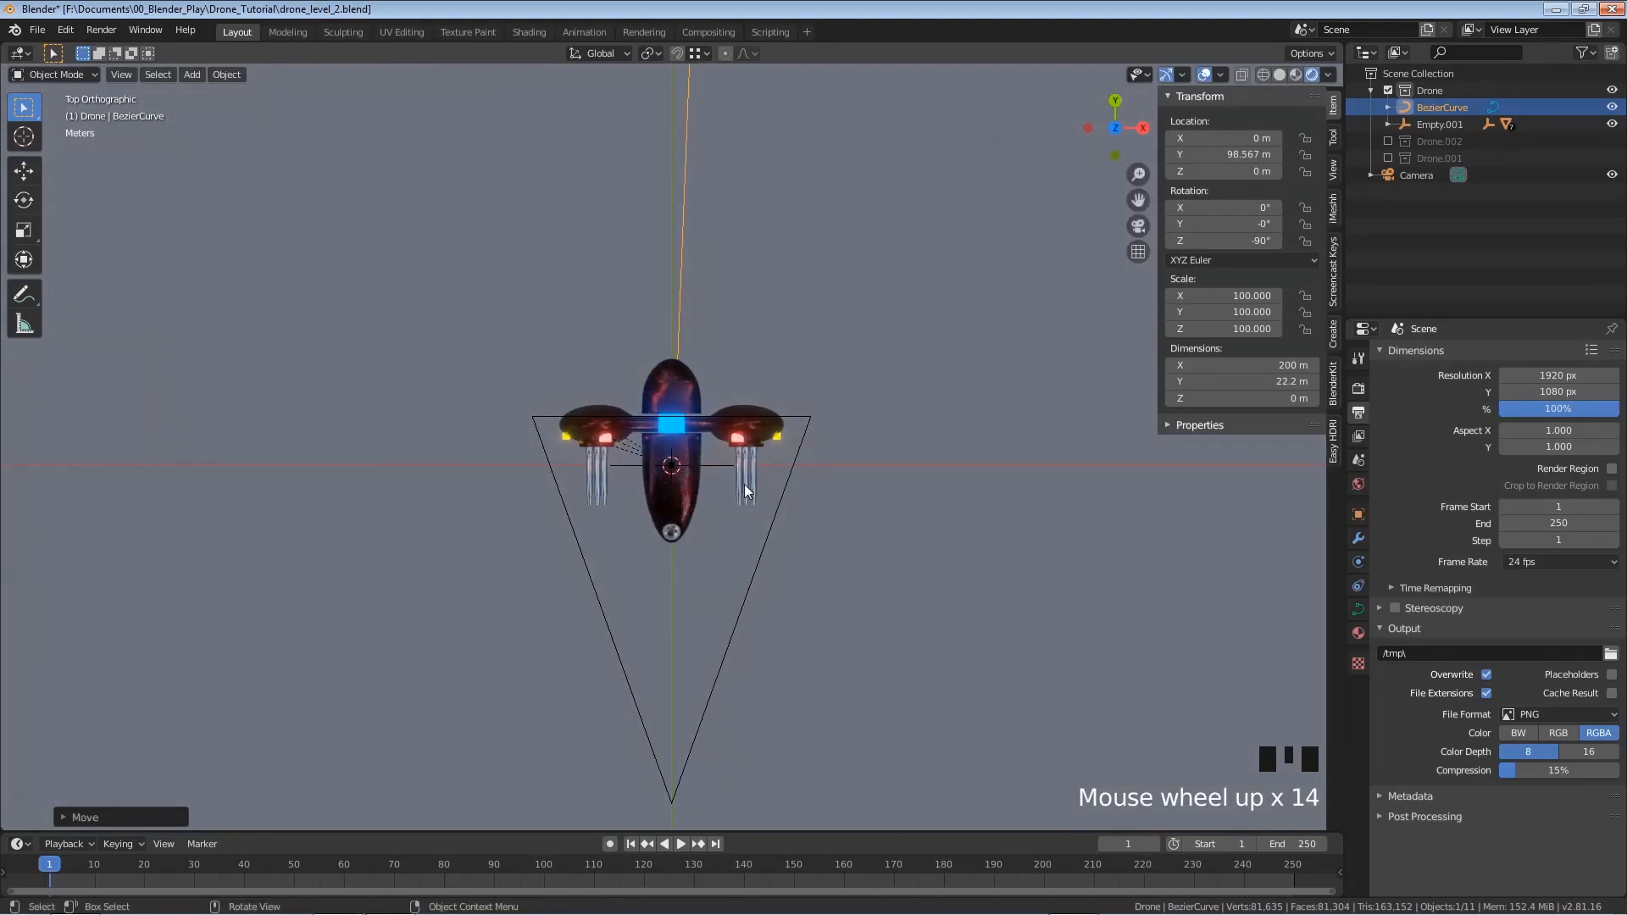
{"action": "key", "text": "g"}
{"action": "left_click", "coordinate": [736, 458]}
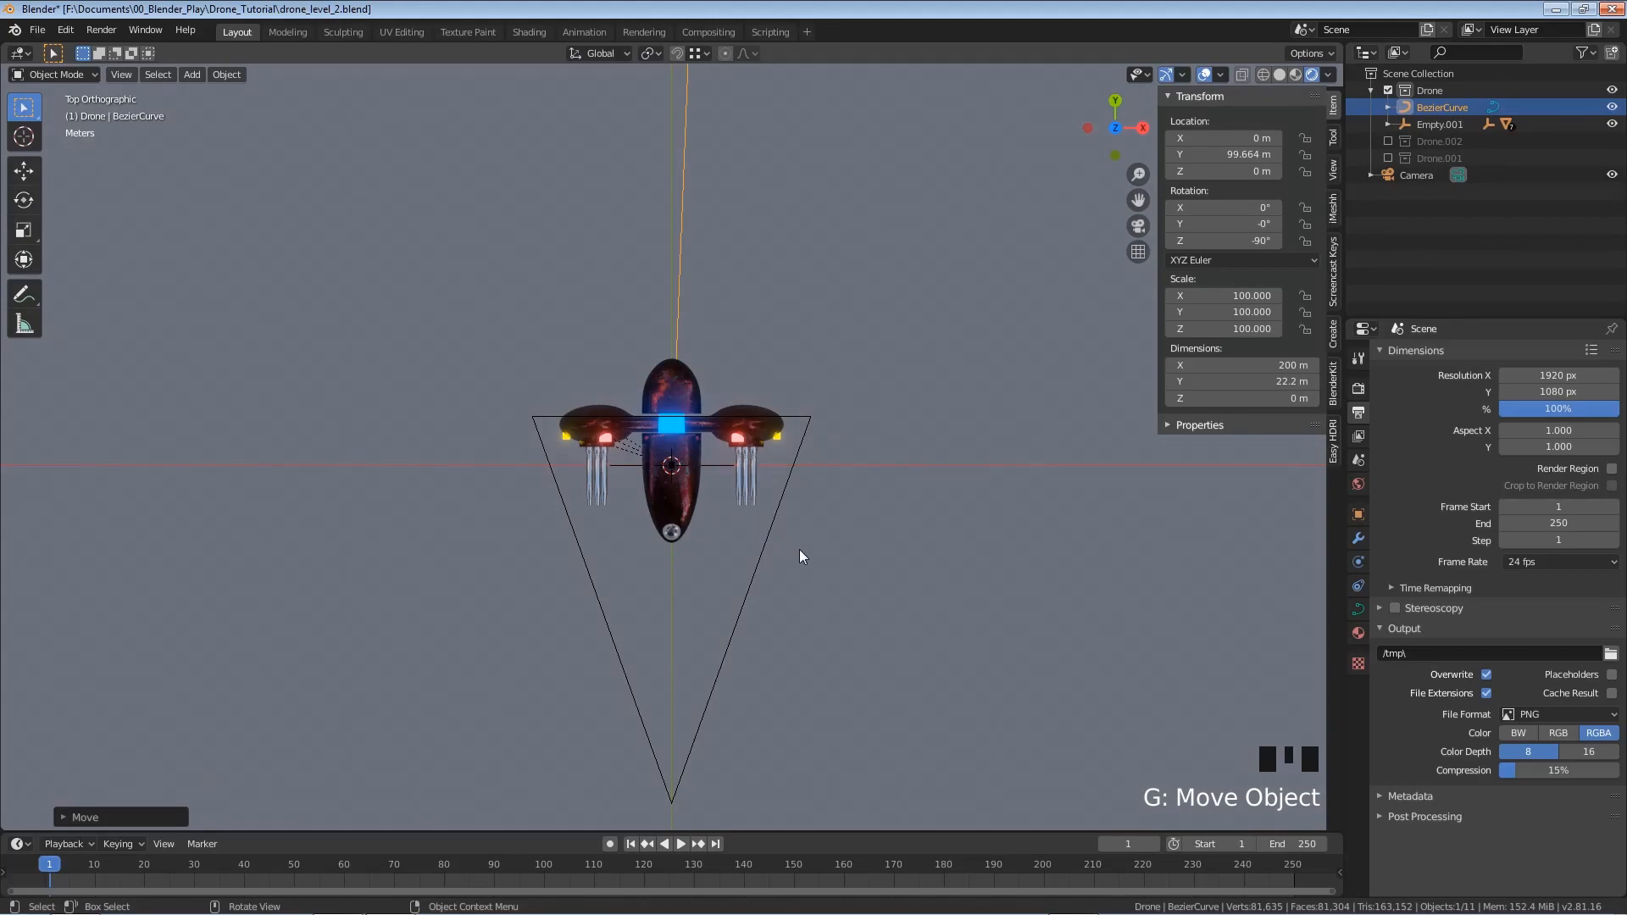
Raise the Bezier curve's far control point by about 27.8 m in front view, check the slope from the side, and return to Object Mode
{"action": "key", "text": "KP_1"}
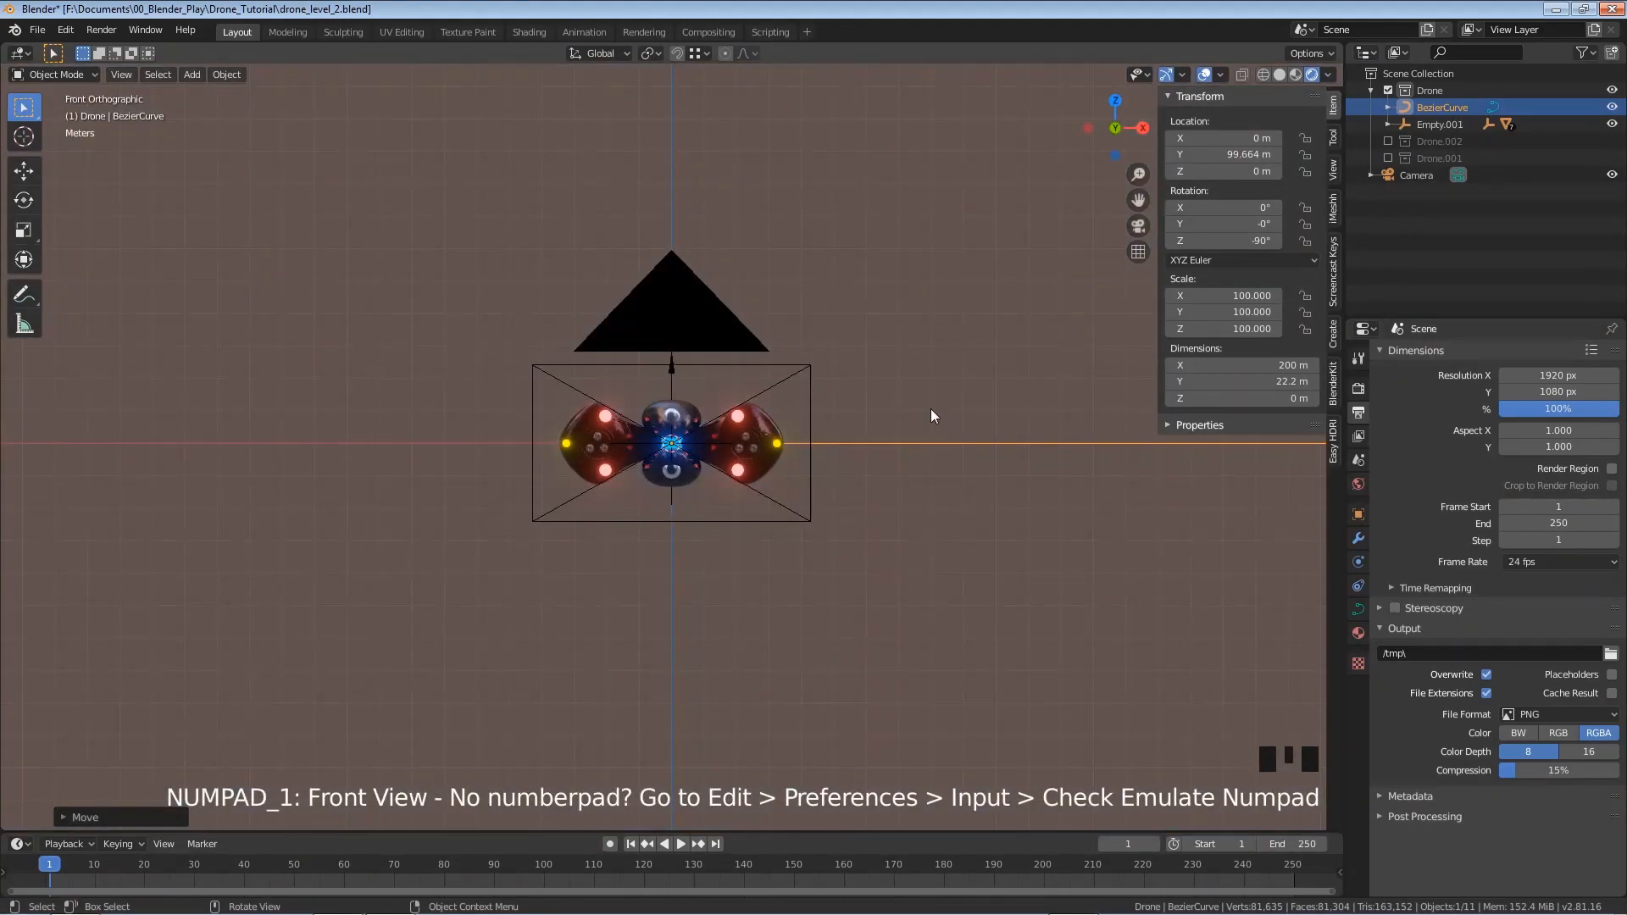
{"action": "middle_click_drag", "start_coordinate": [871, 346], "coordinate": [725, 184]}
{"action": "scroll", "coordinate": [850, 374], "scroll_direction": "down", "scroll_amount": 3}
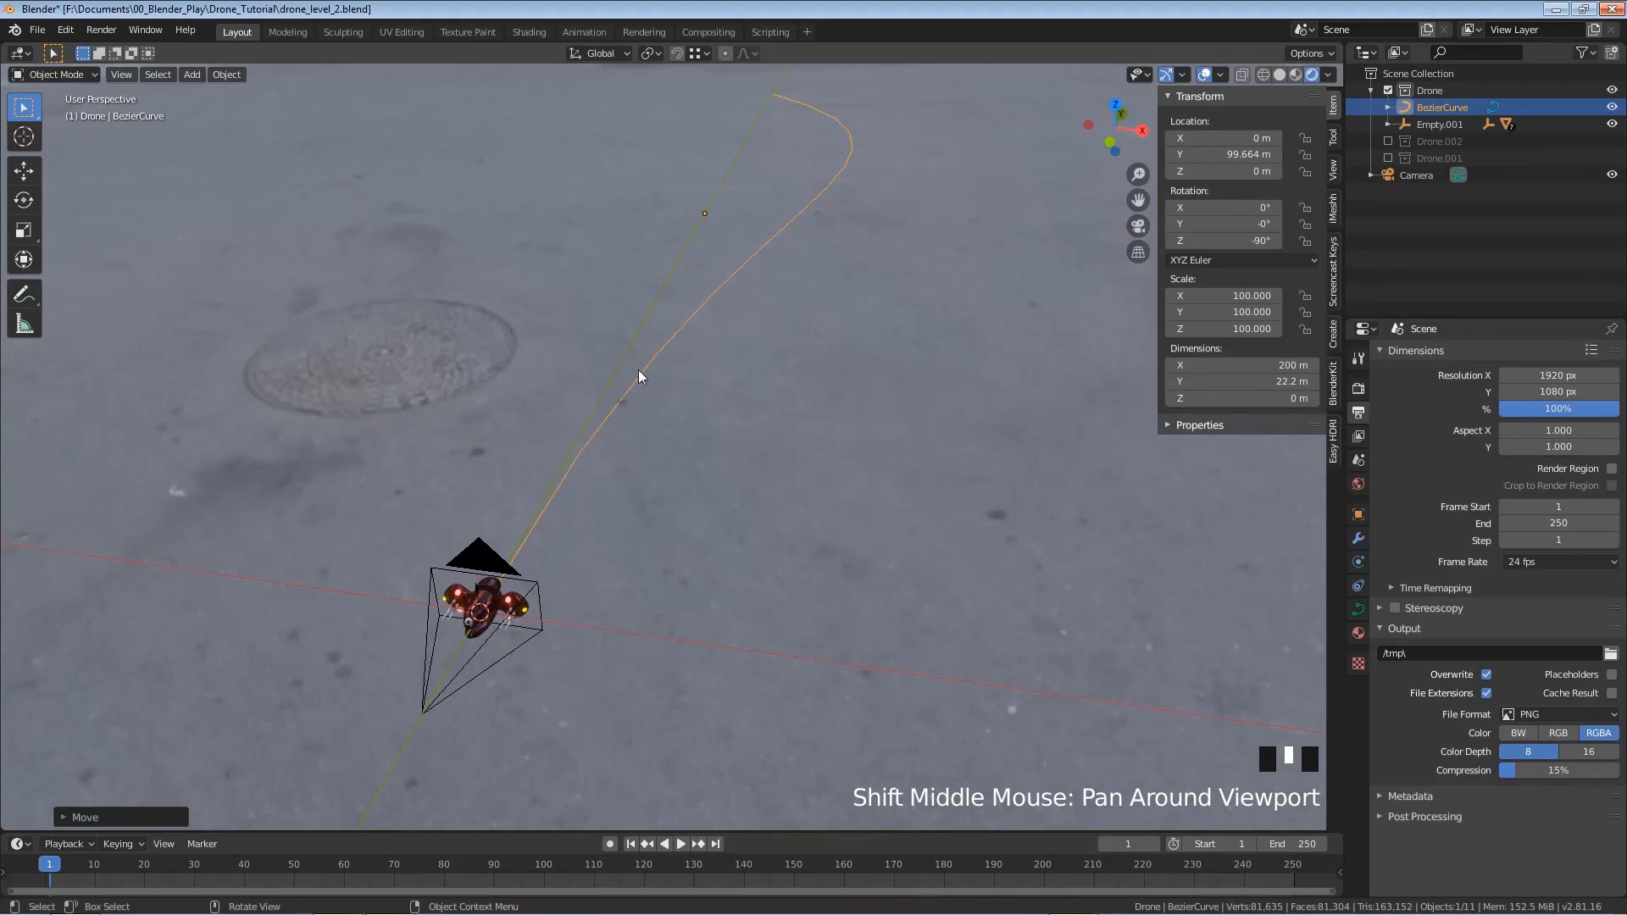
{"action": "key", "text": "Tab"}
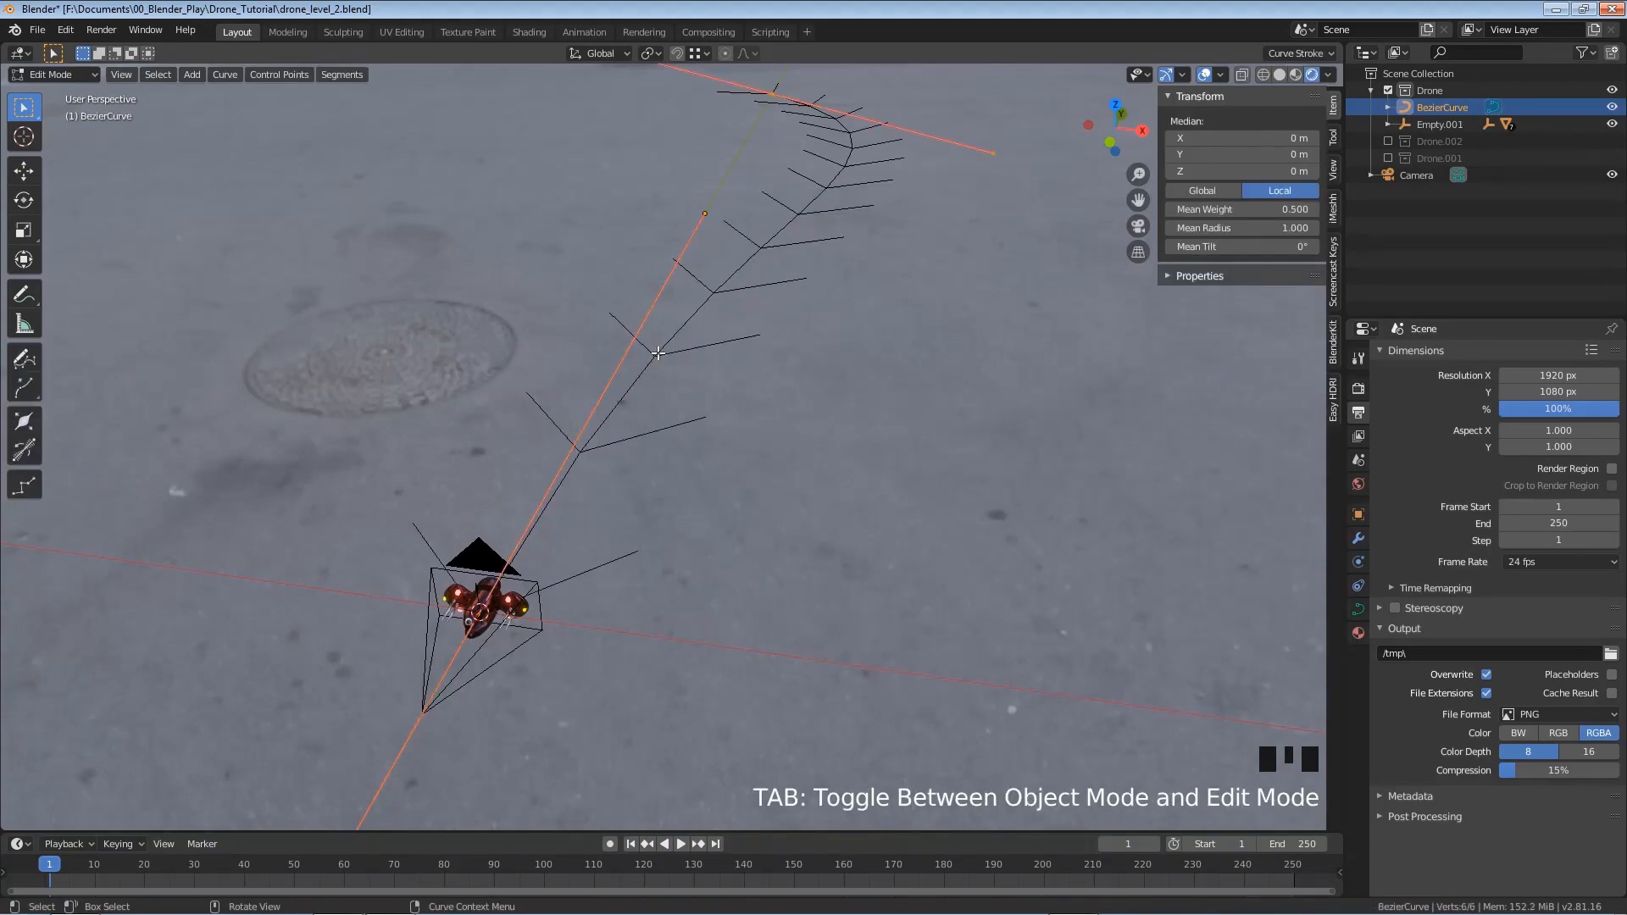
{"action": "left_click", "coordinate": [773, 94]}
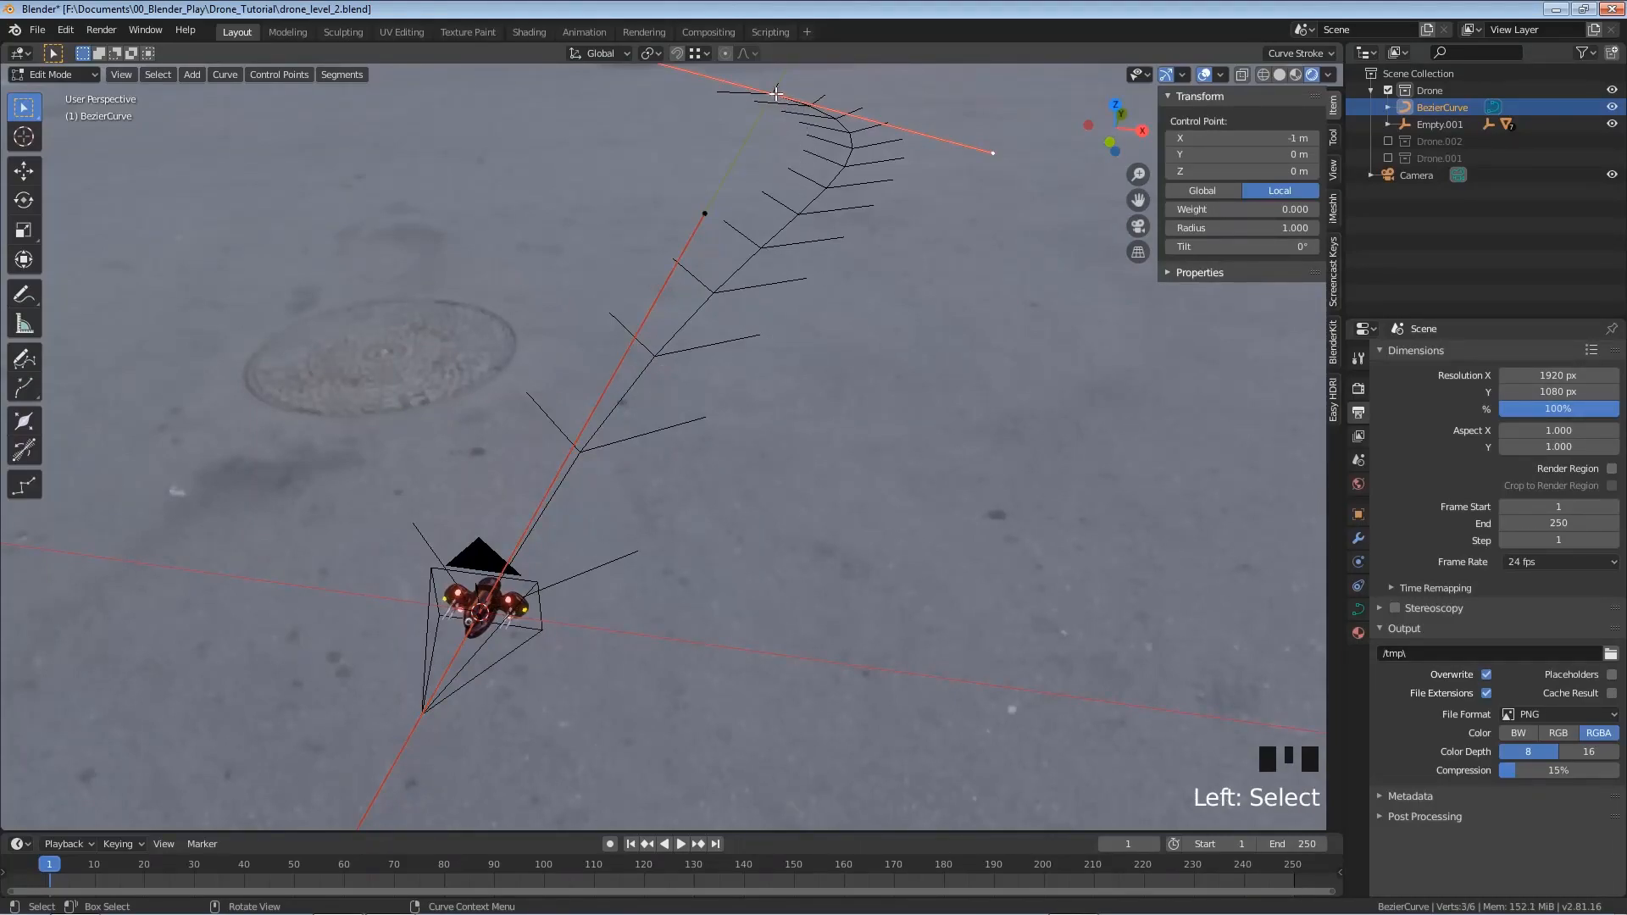
{"action": "scroll", "coordinate": [839, 200], "scroll_direction": "down", "scroll_amount": 1}
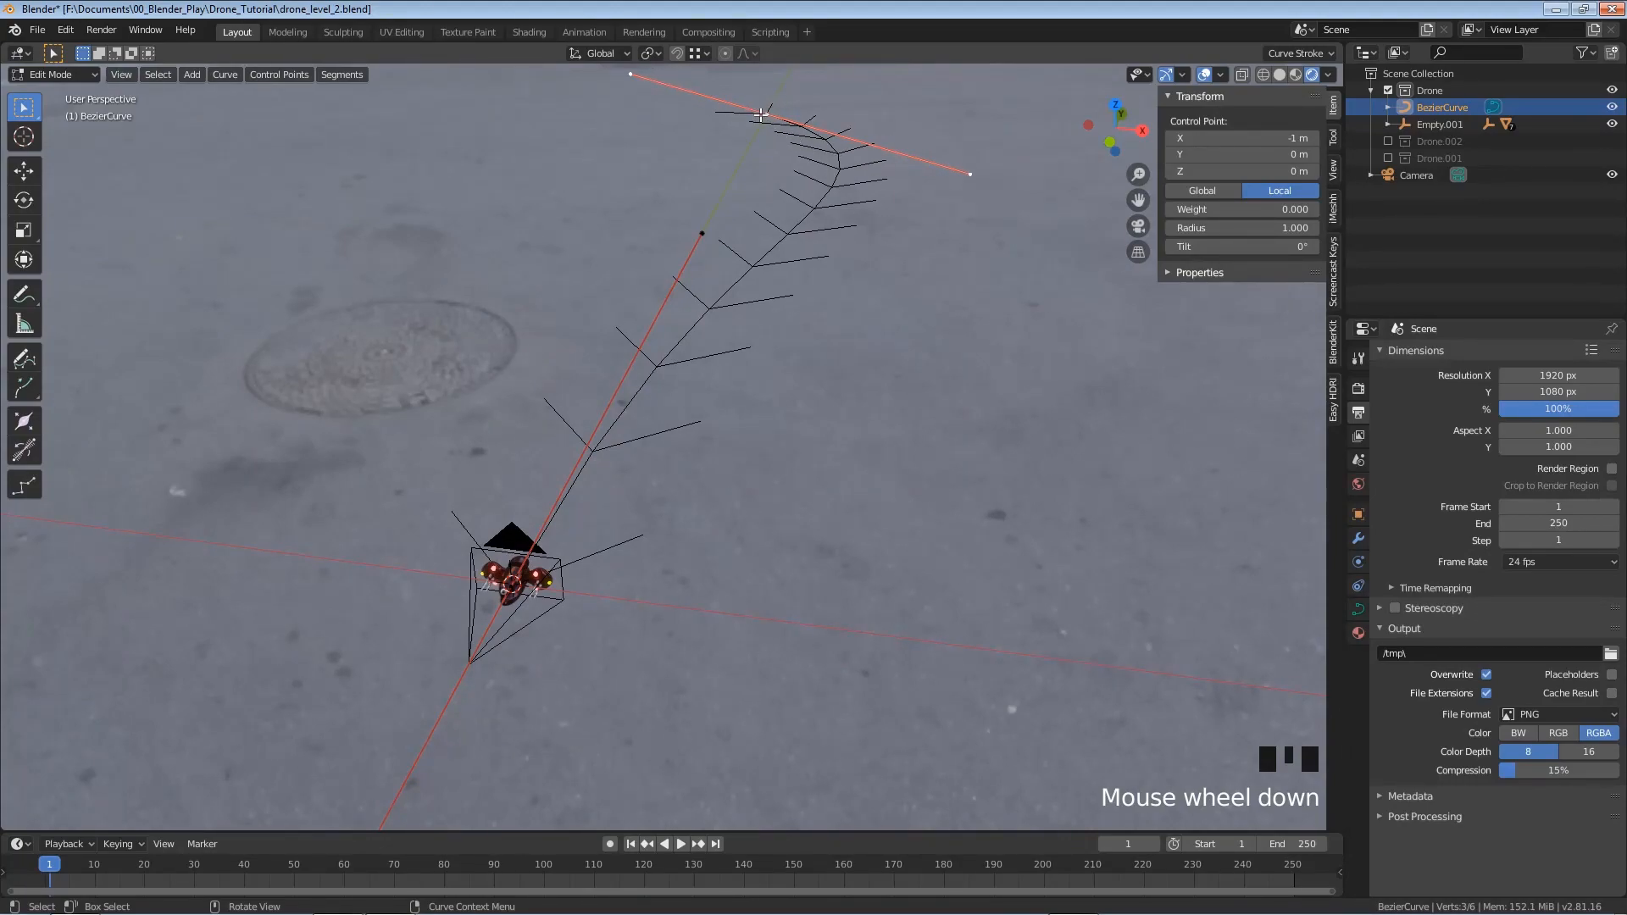
{"action": "left_click", "coordinate": [763, 115]}
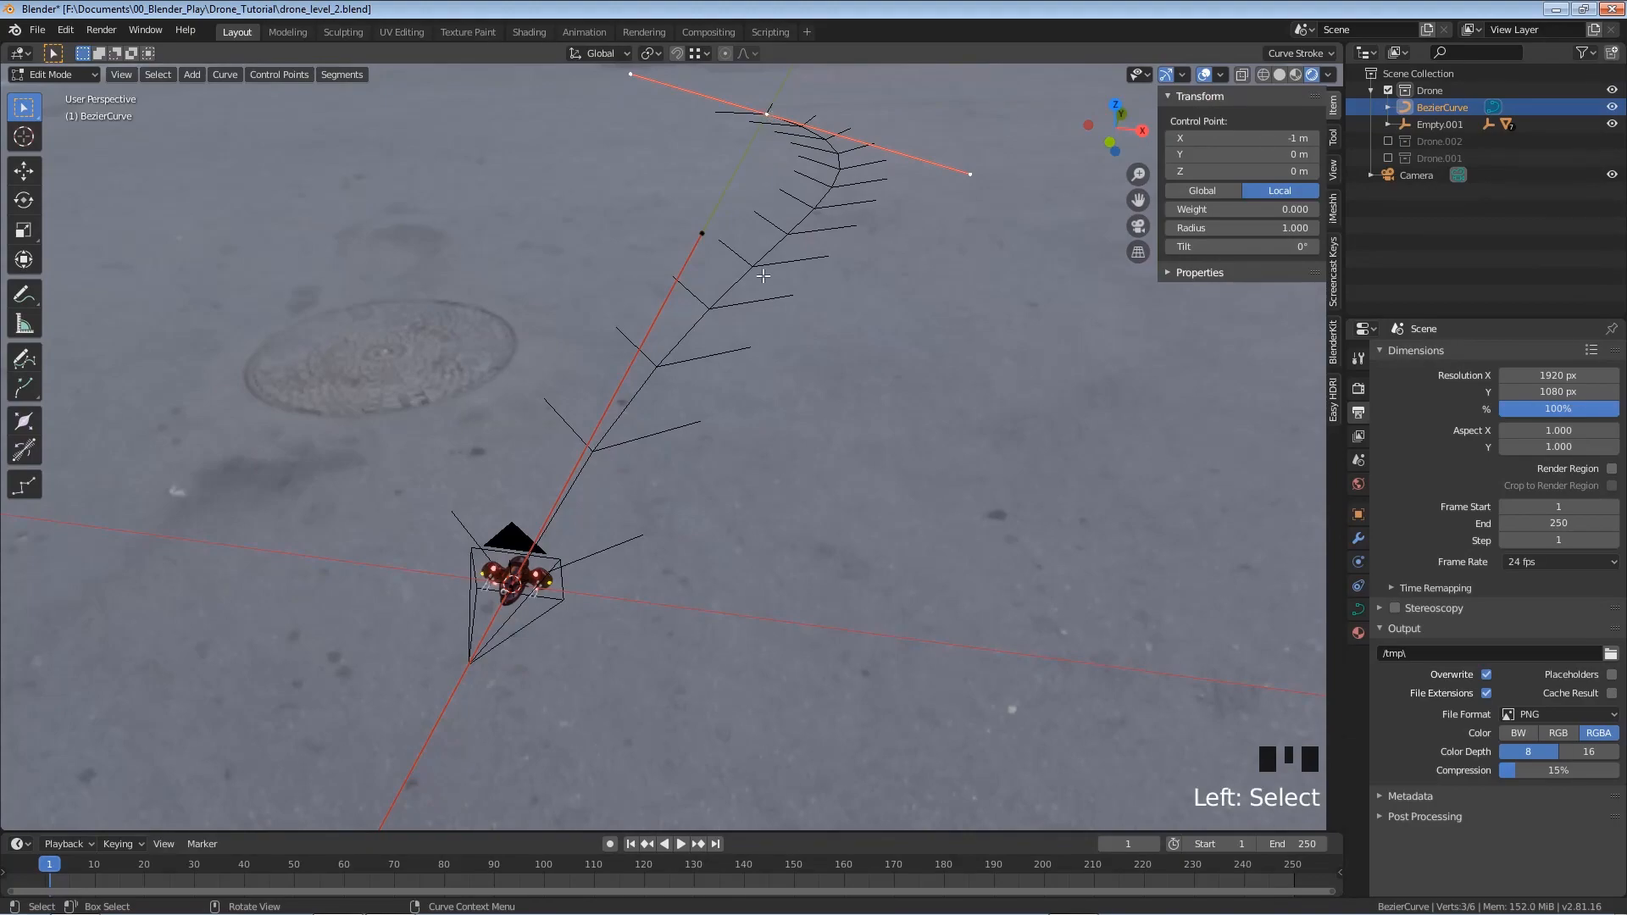
{"action": "key", "text": "KP_1"}
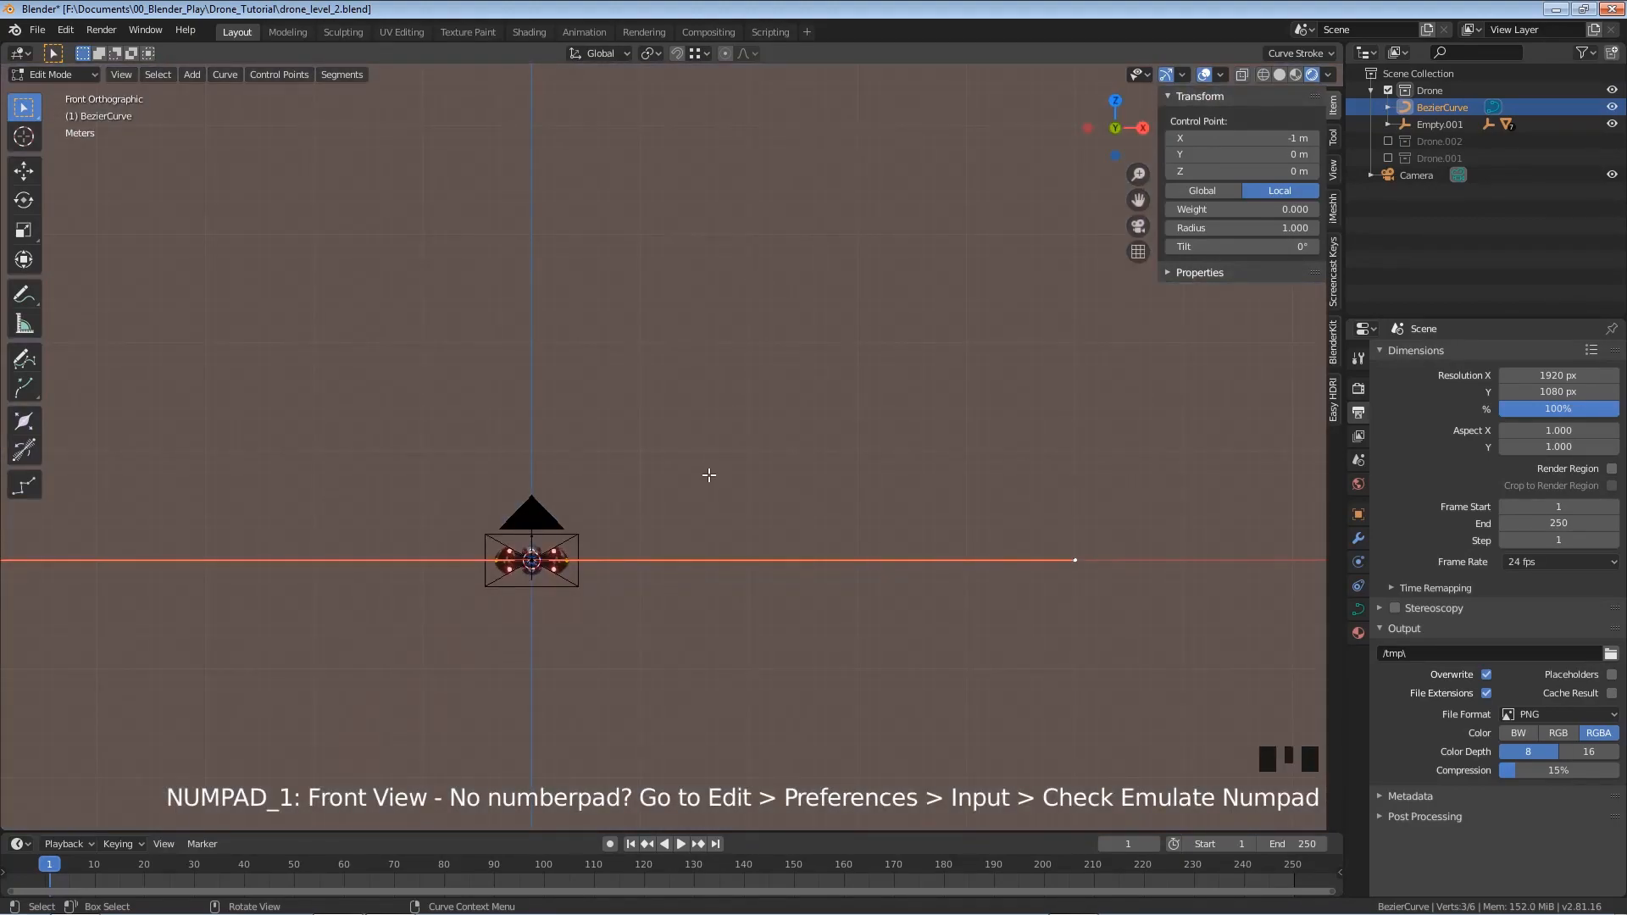
{"action": "key", "text": "g"}
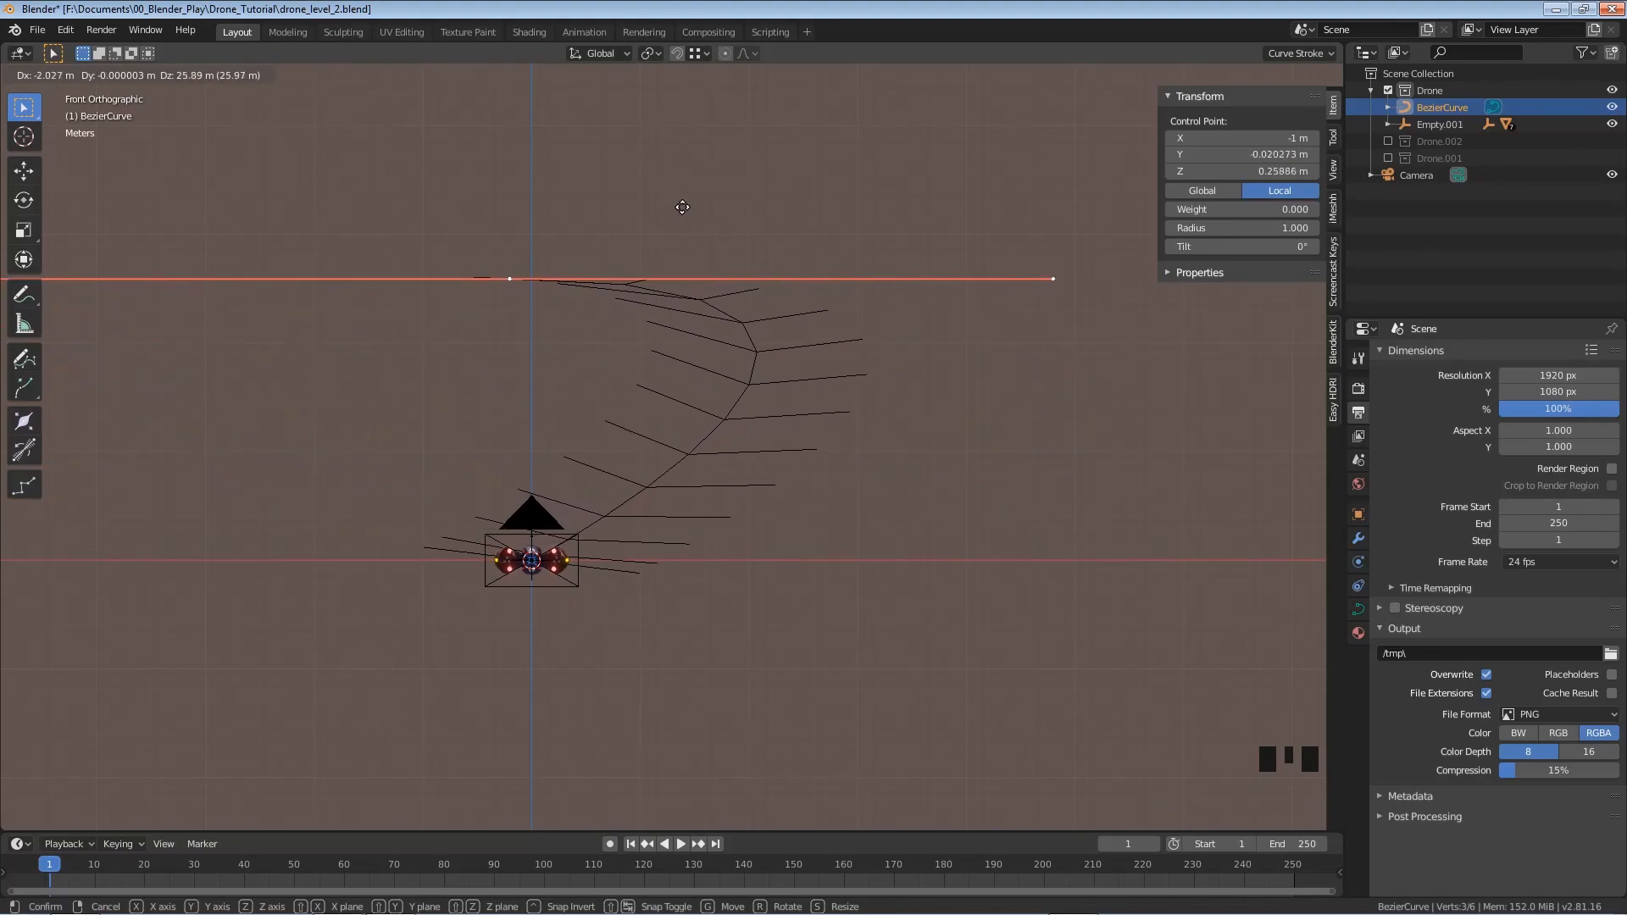
{"action": "left_click", "coordinate": [673, 186]}
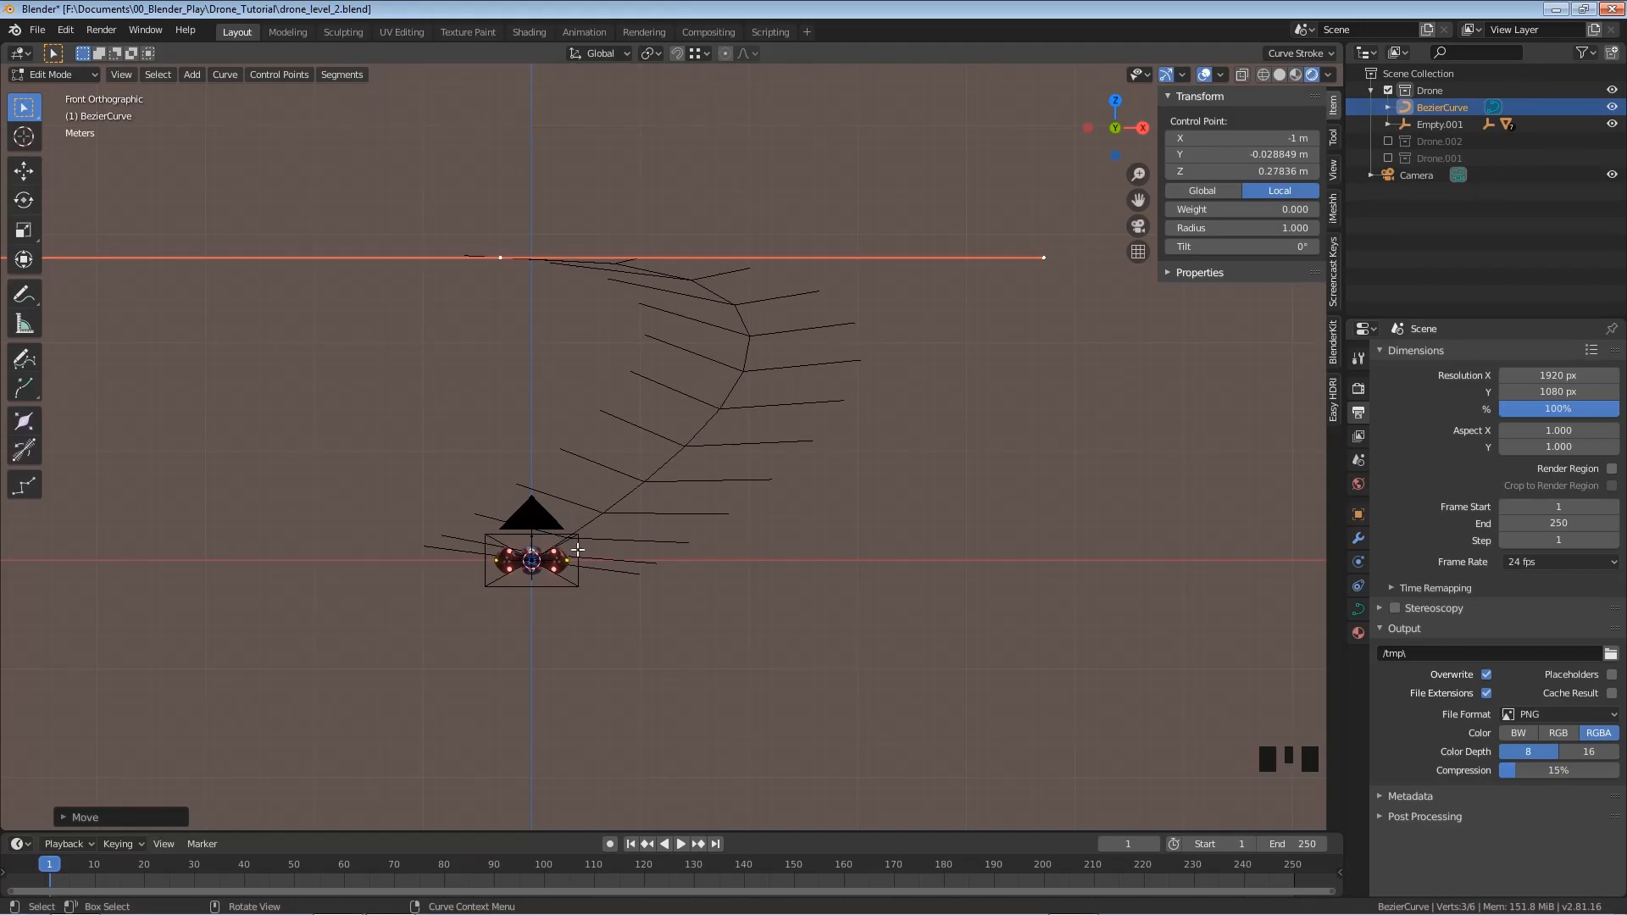
{"action": "key", "text": "KP_3"}
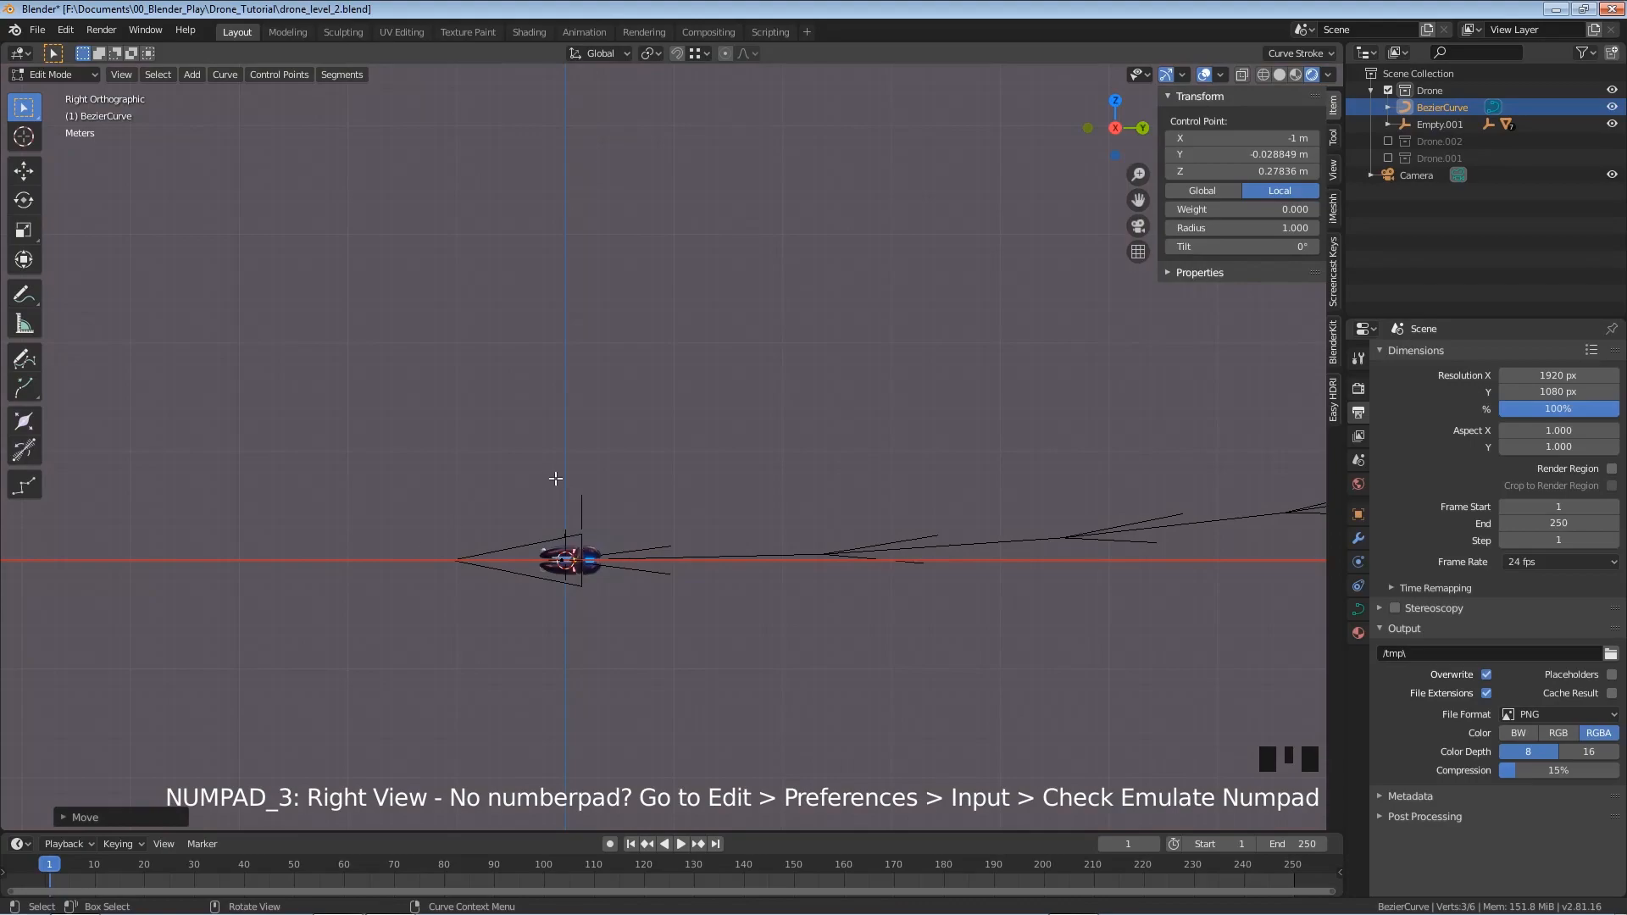
{"action": "scroll", "coordinate": [552, 476], "scroll_direction": "down", "scroll_amount": 9}
{"action": "middle_click_drag", "start_coordinate": [856, 366], "coordinate": [710, 372], "text": "shift"}
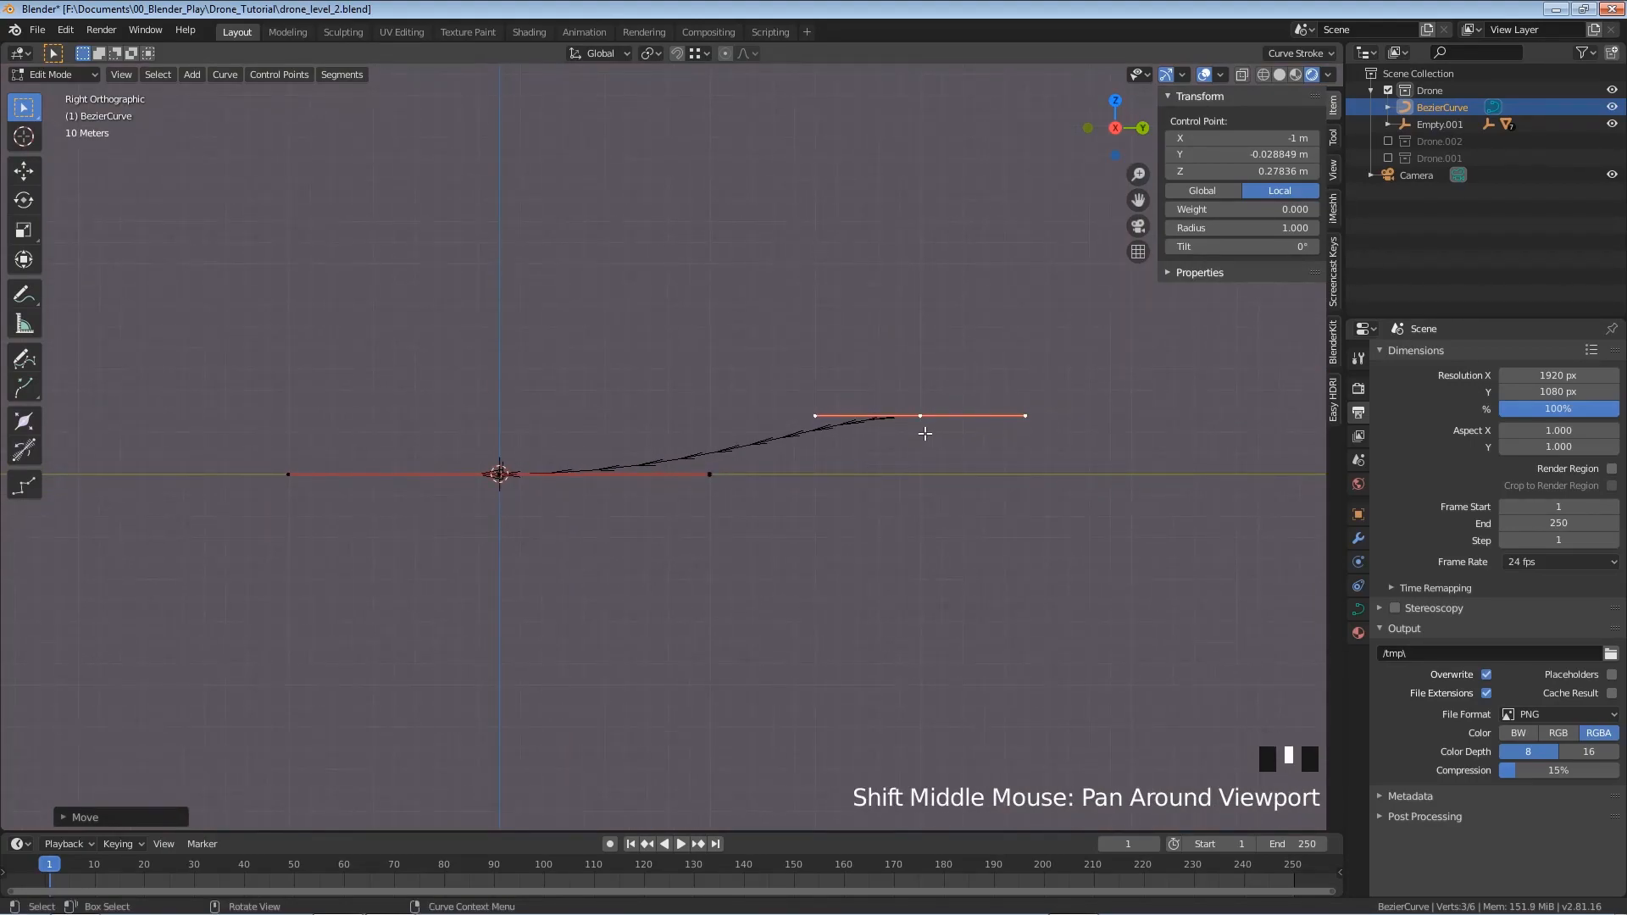
{"action": "scroll", "coordinate": [925, 431], "scroll_direction": "up", "scroll_amount": 3}
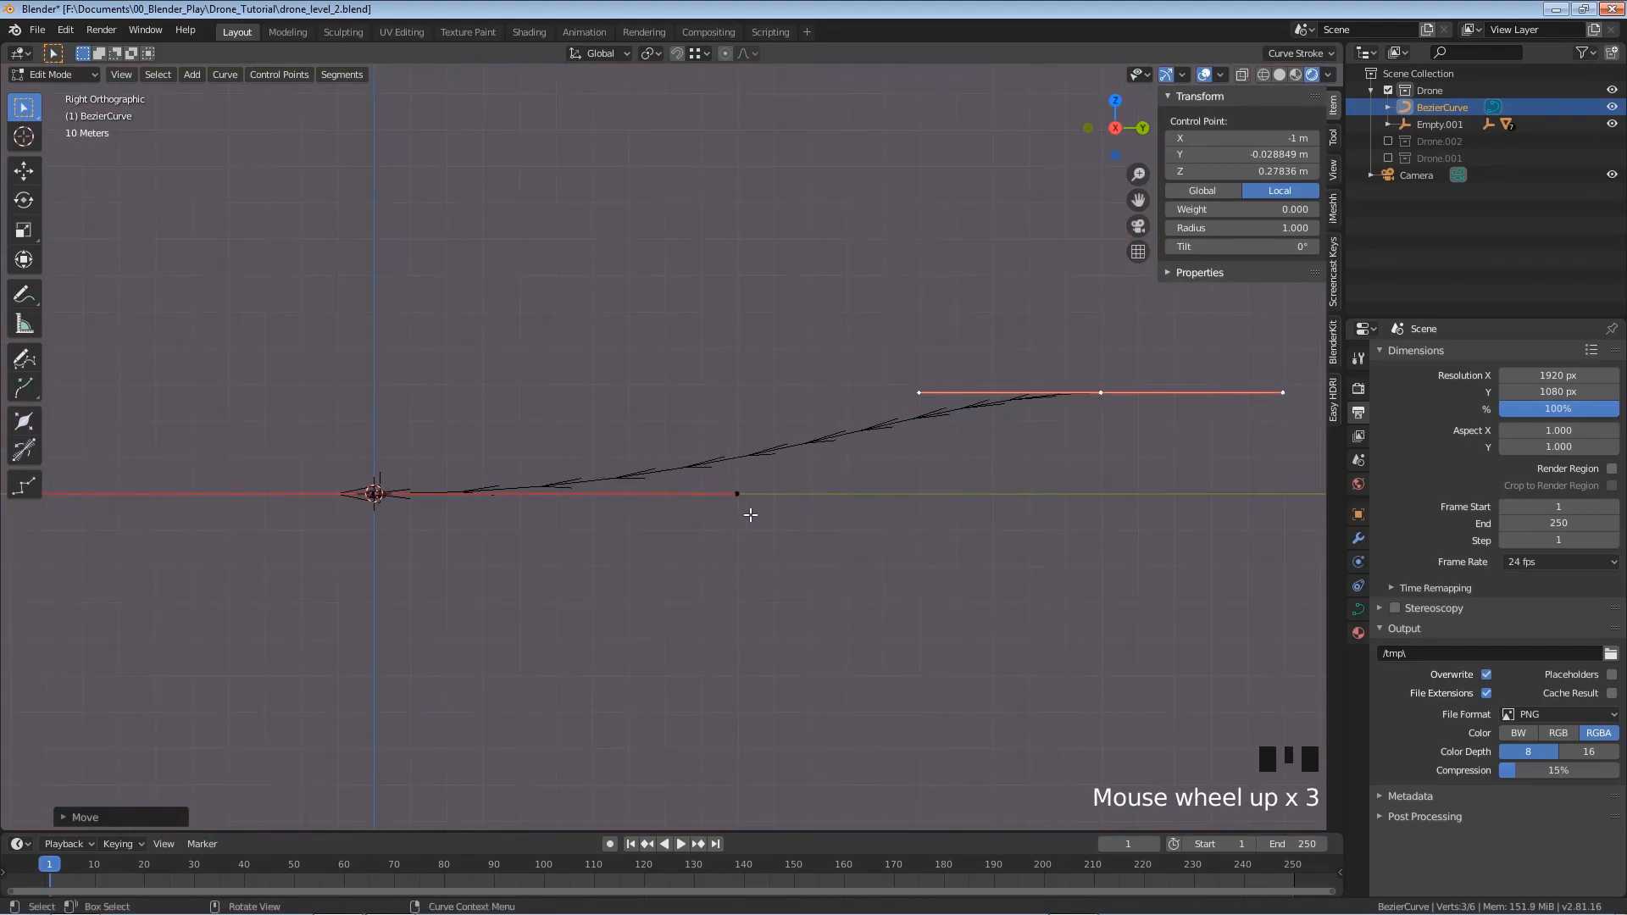
{"action": "key", "text": "KP_1"}
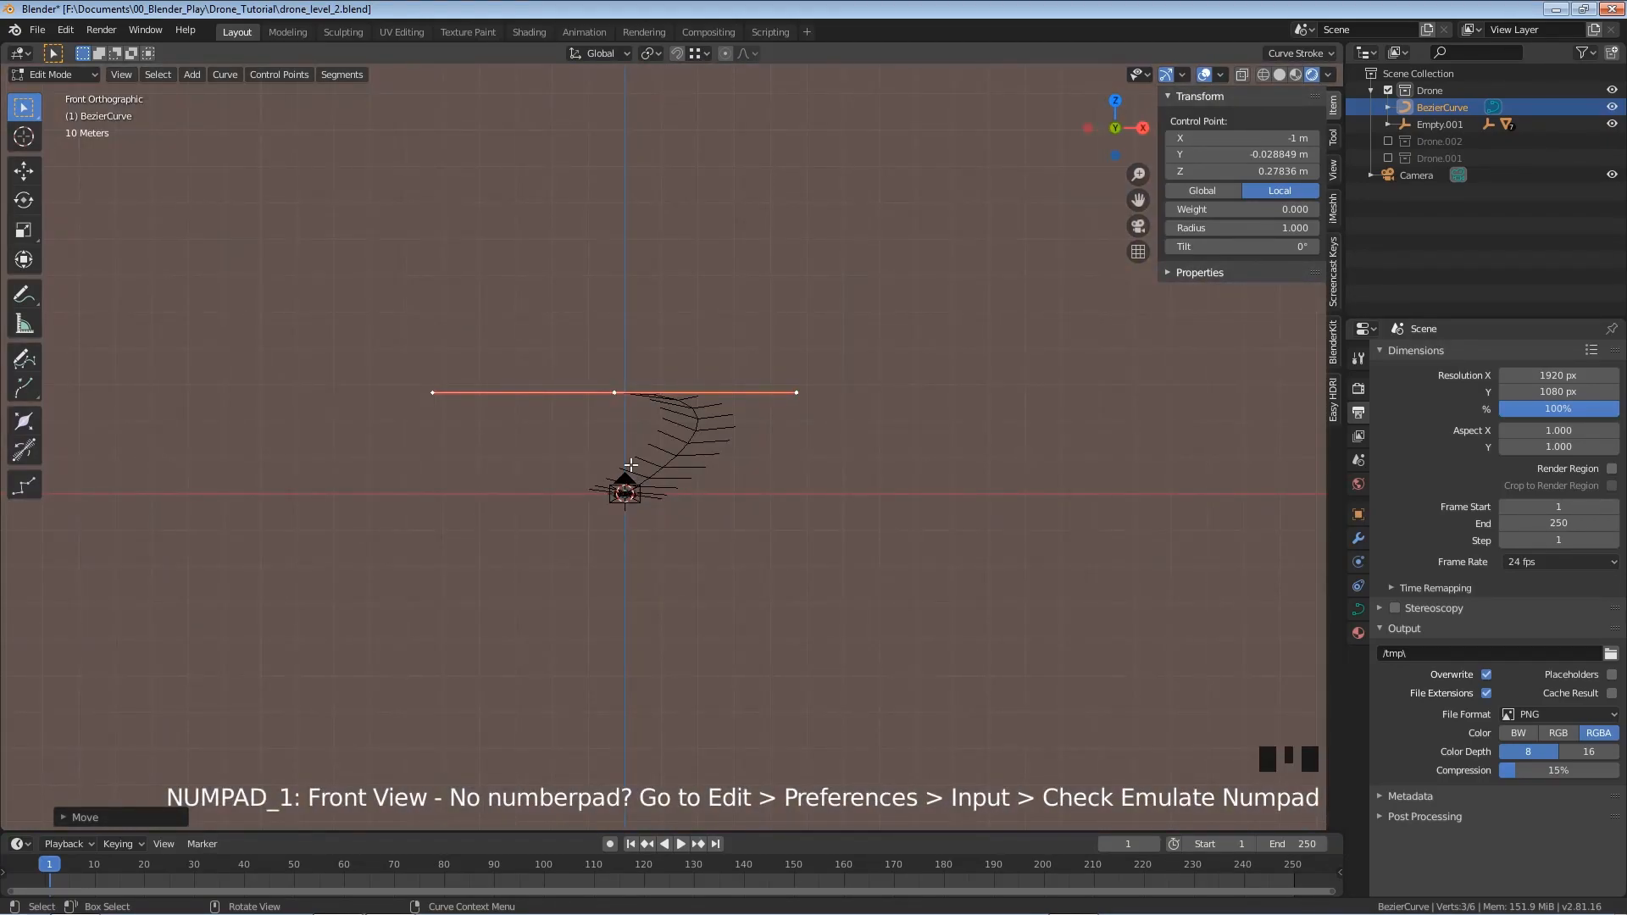
{"action": "key", "text": "Tab"}
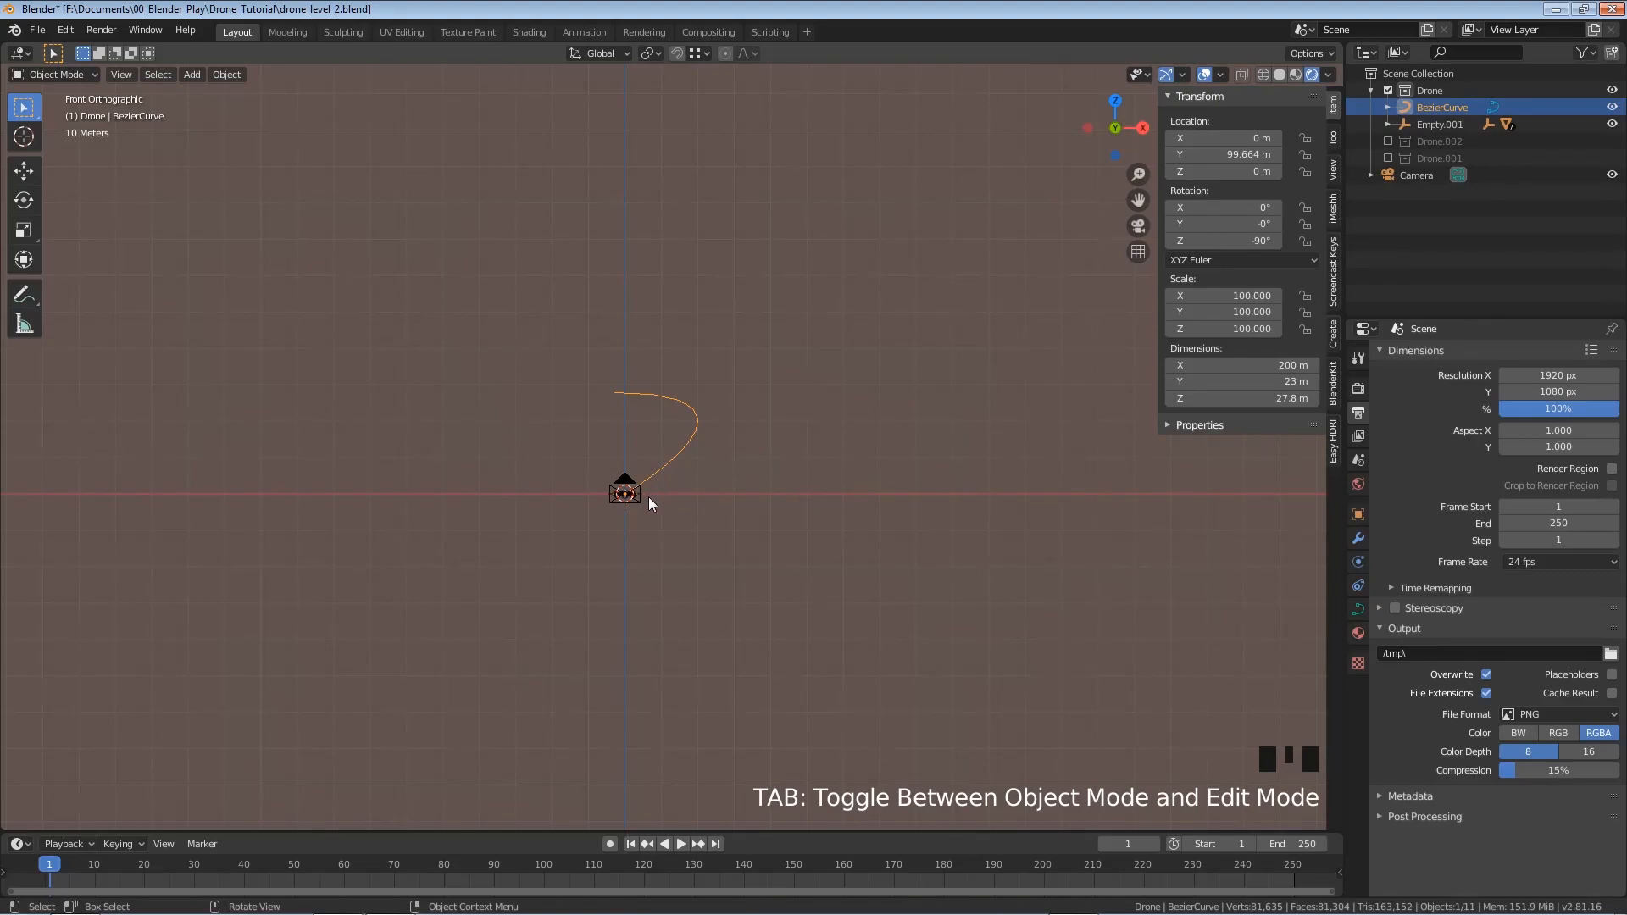
Add a Follow Path constraint to the drone's parent empty (Empty.001) with BezierCurve as its target
{"action": "scroll", "coordinate": [635, 530], "scroll_direction": "up", "scroll_amount": 3}
{"action": "scroll", "coordinate": [536, 566], "scroll_direction": "up", "scroll_amount": 3}
{"action": "middle_click_drag", "start_coordinate": [536, 566], "coordinate": [673, 474], "text": "shift"}
{"action": "scroll", "coordinate": [707, 527], "scroll_direction": "up", "scroll_amount": 6}
{"action": "middle_click_drag", "start_coordinate": [633, 592], "coordinate": [635, 491], "text": "shift"}
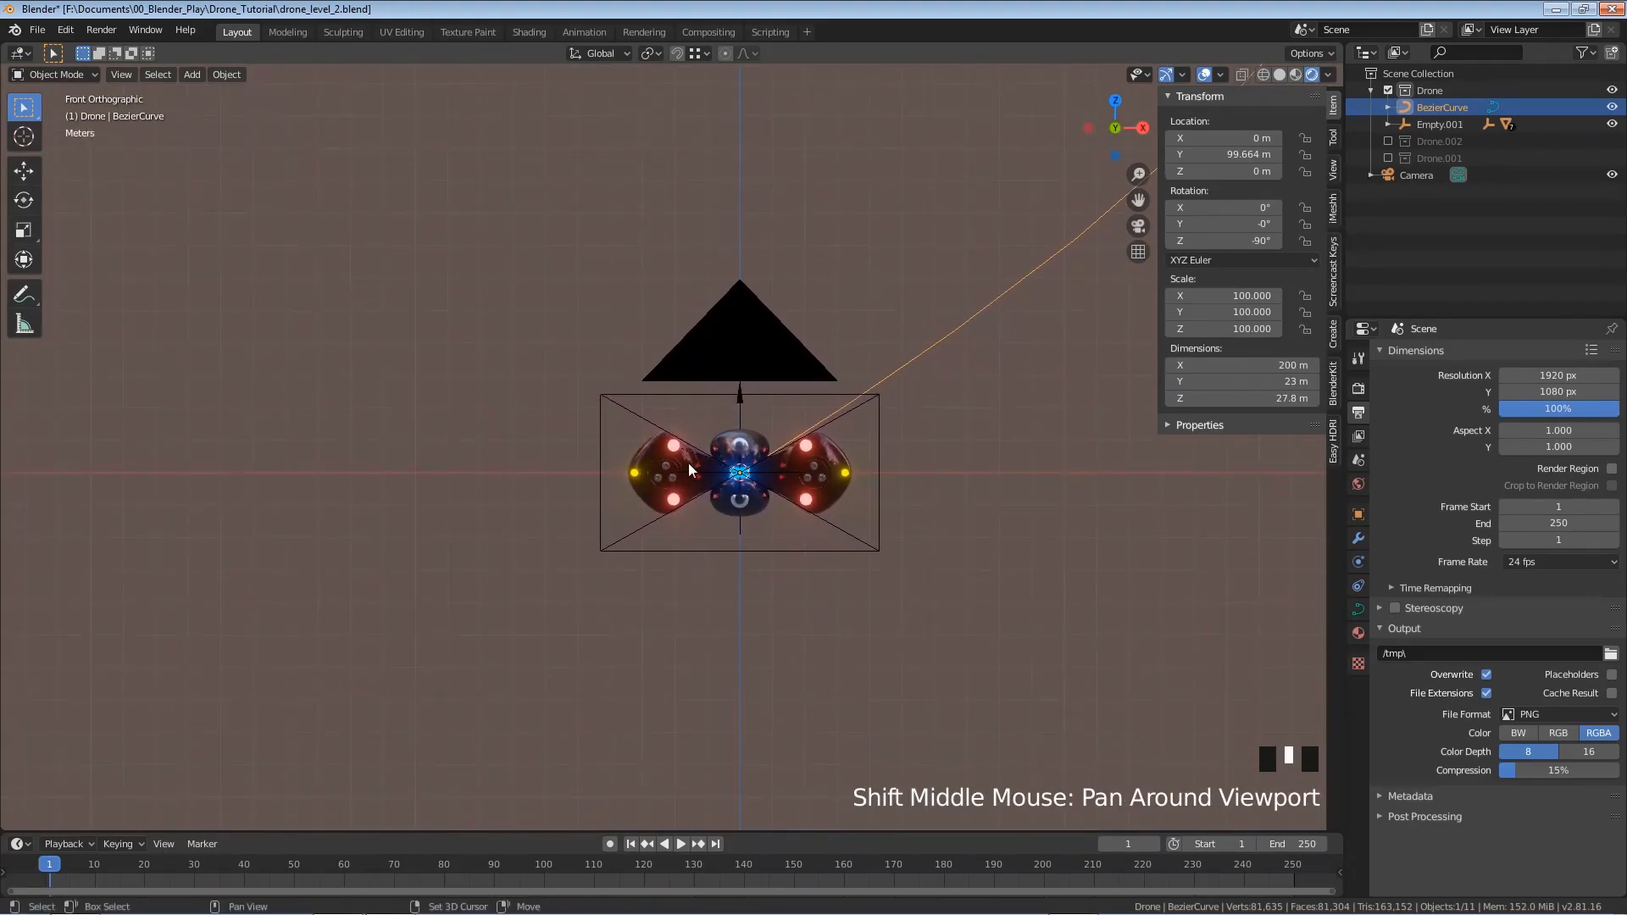
{"action": "left_click", "coordinate": [740, 531]}
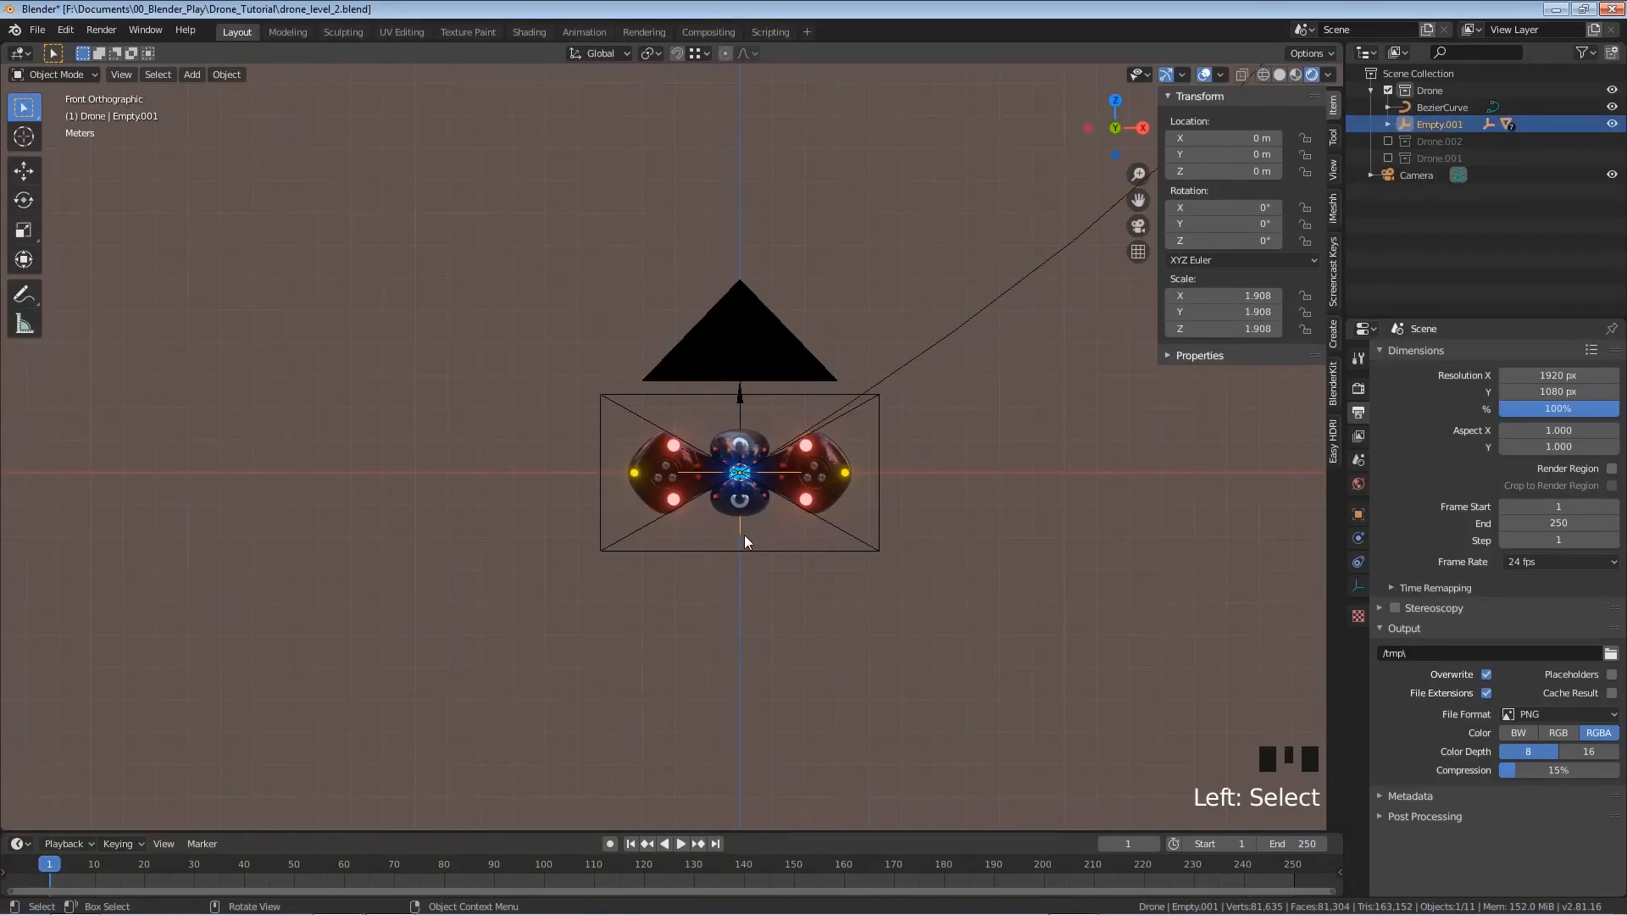
{"action": "left_click", "coordinate": [741, 396]}
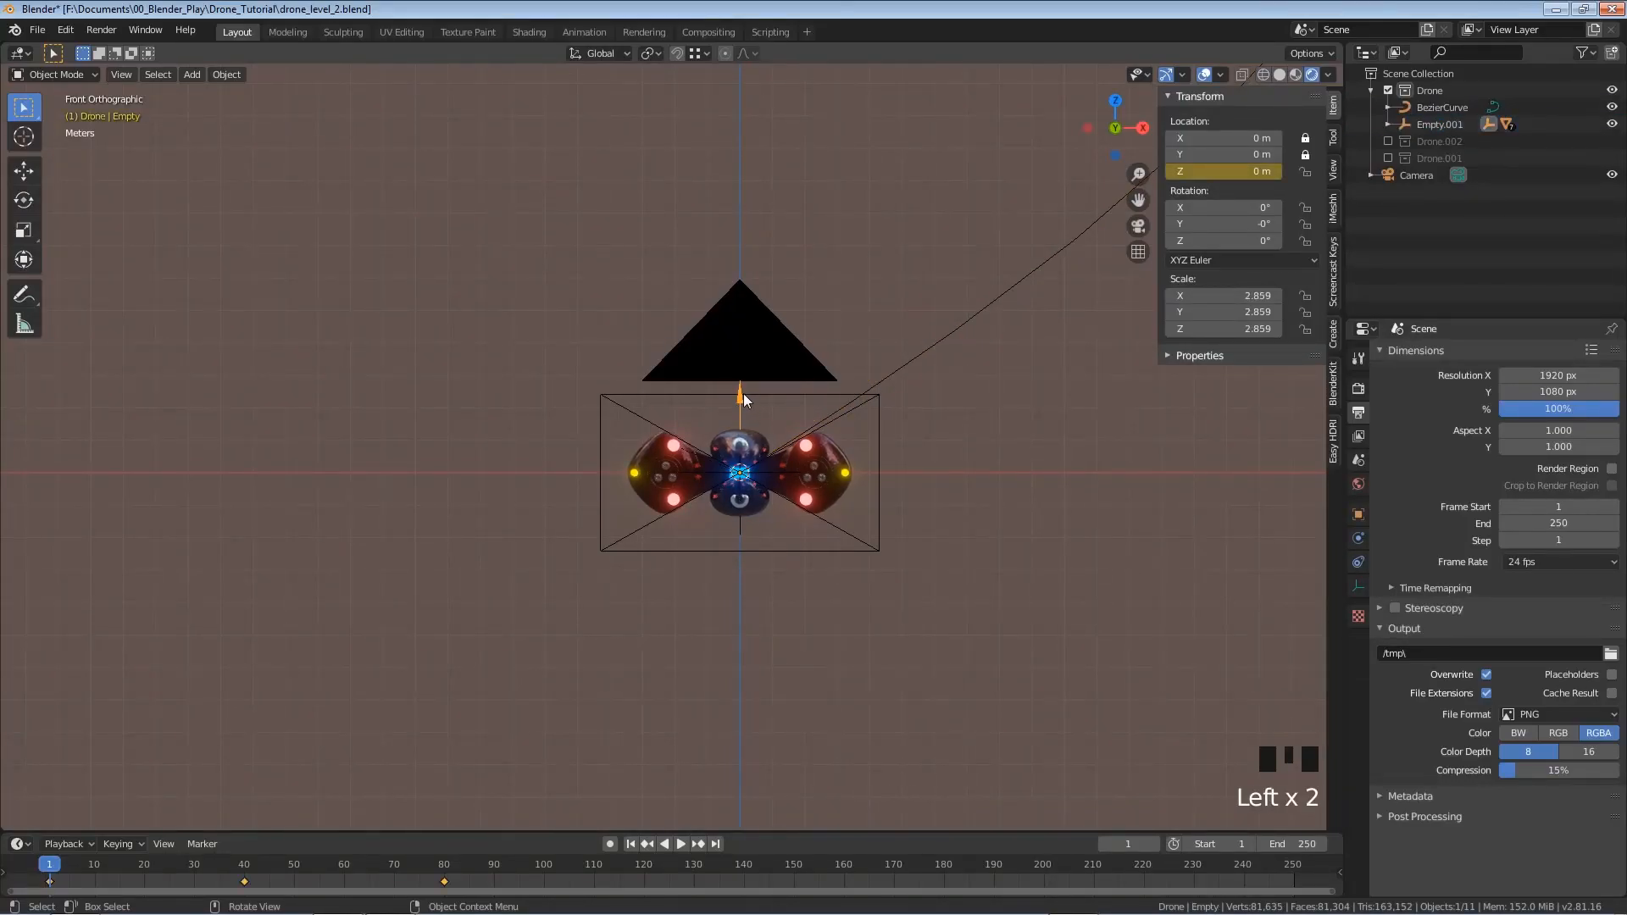
{"action": "left_click", "coordinate": [740, 530]}
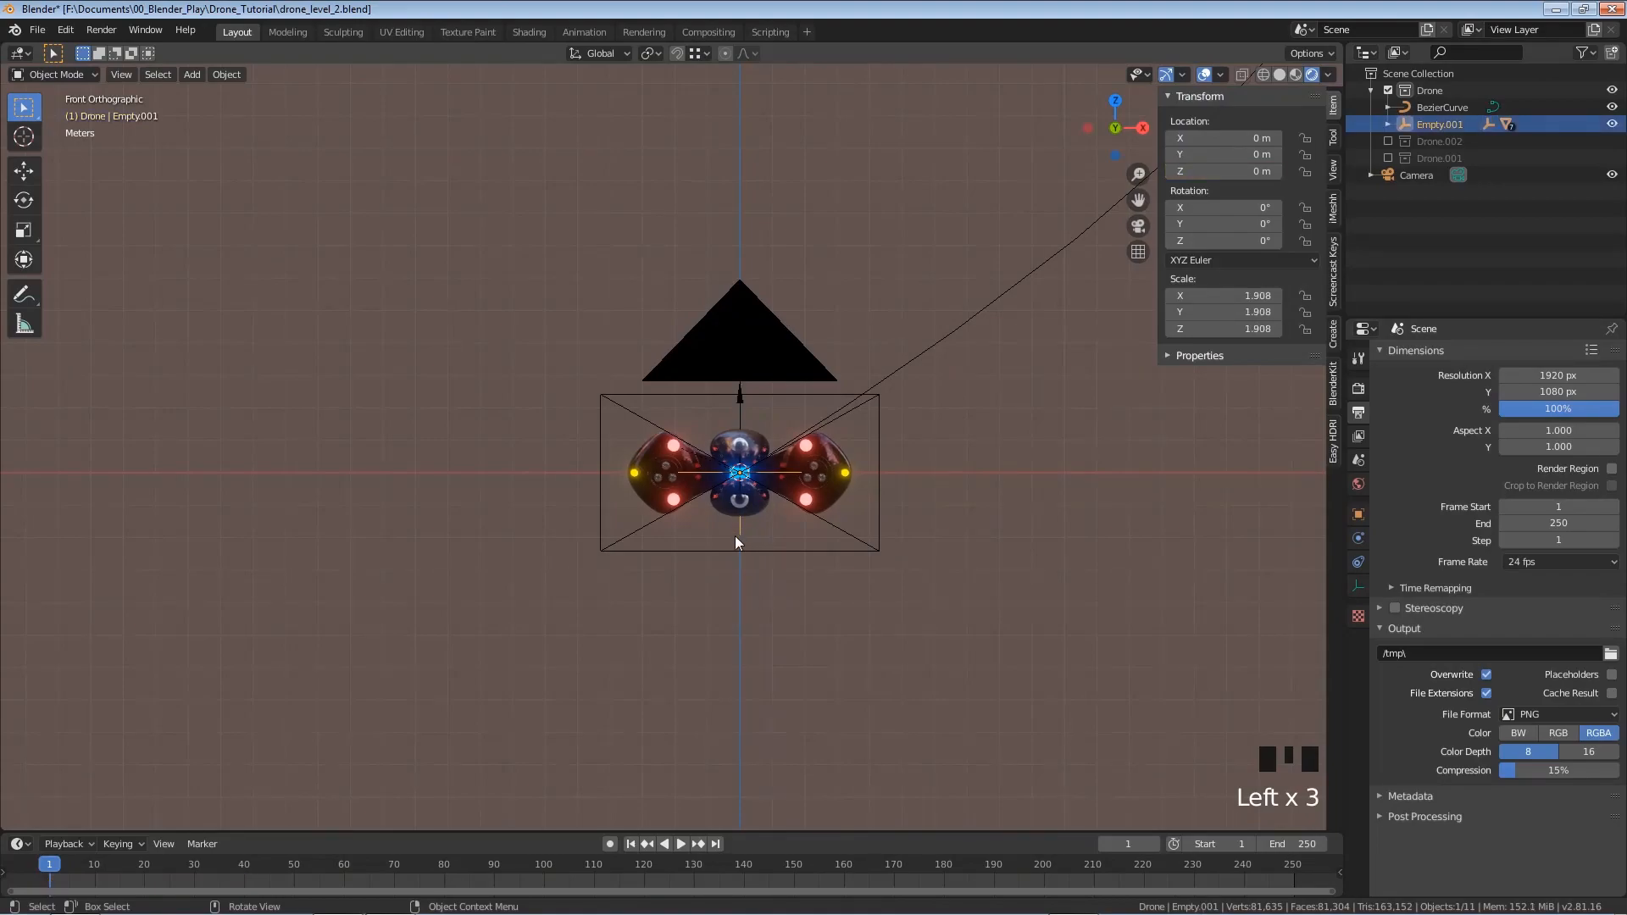
{"action": "left_click", "coordinate": [1358, 563]}
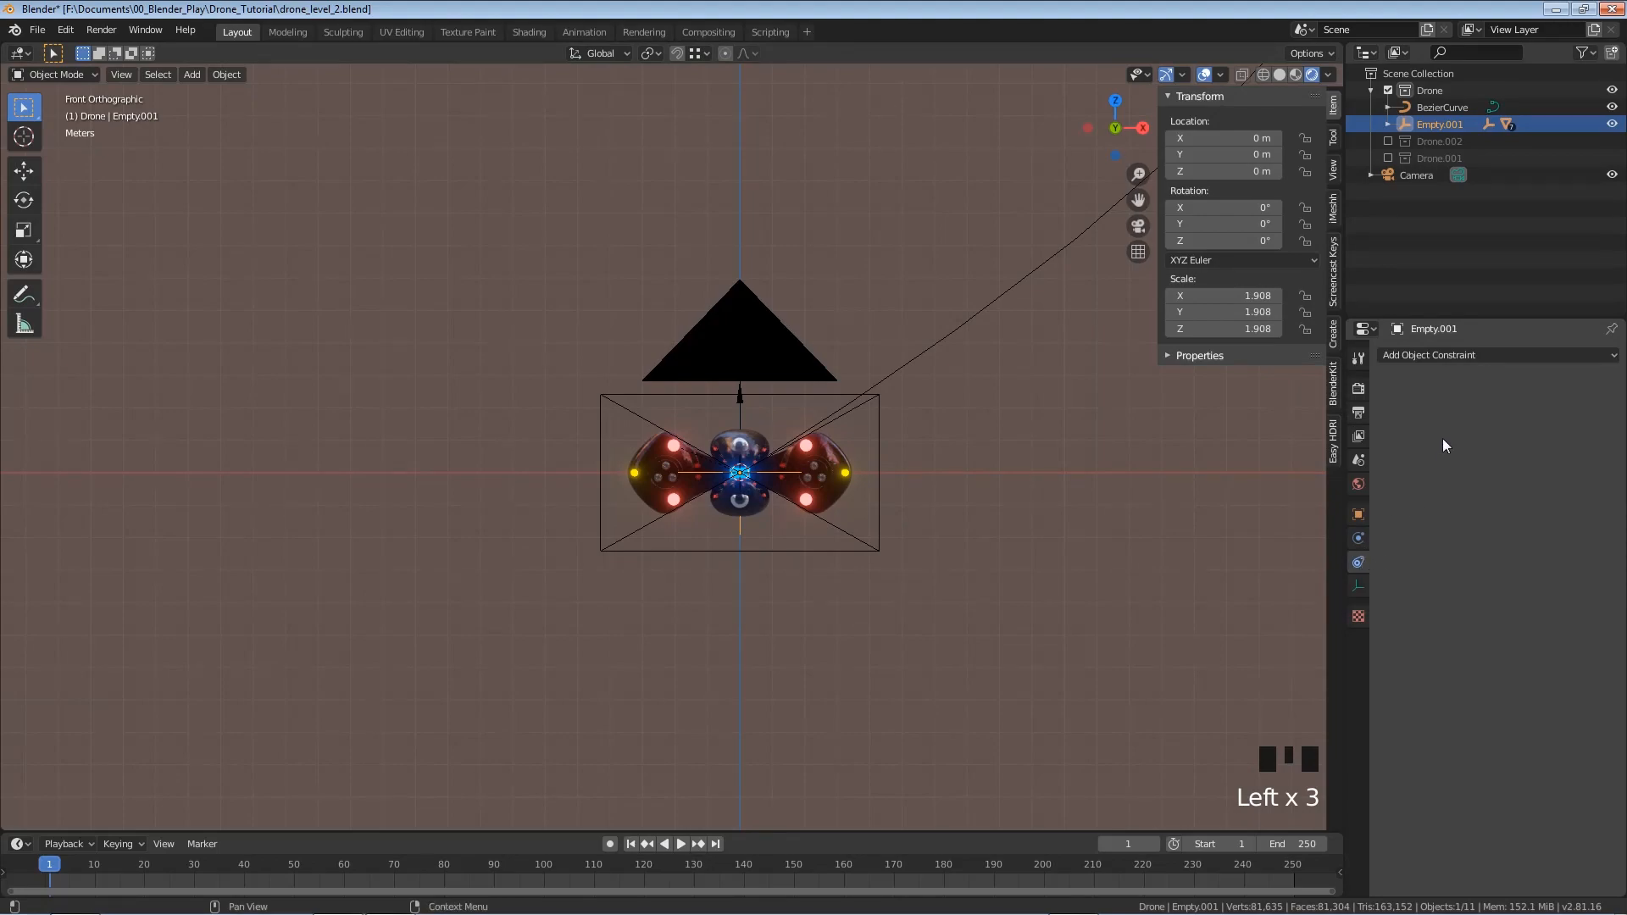
{"action": "left_click", "coordinate": [1444, 353]}
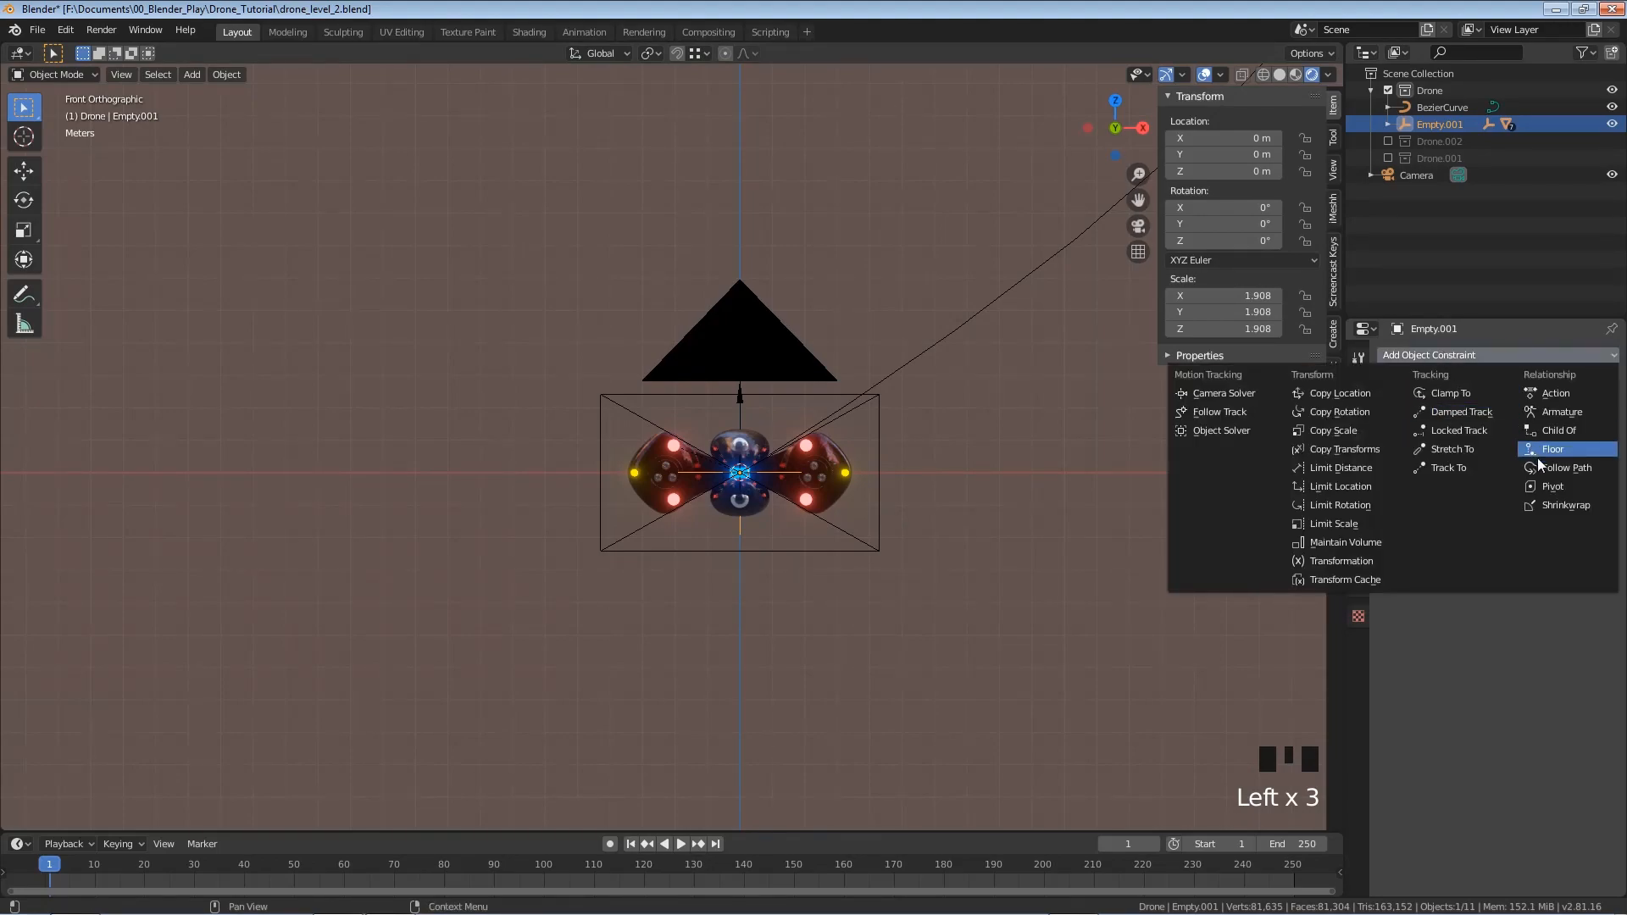
{"action": "left_click", "coordinate": [1560, 472]}
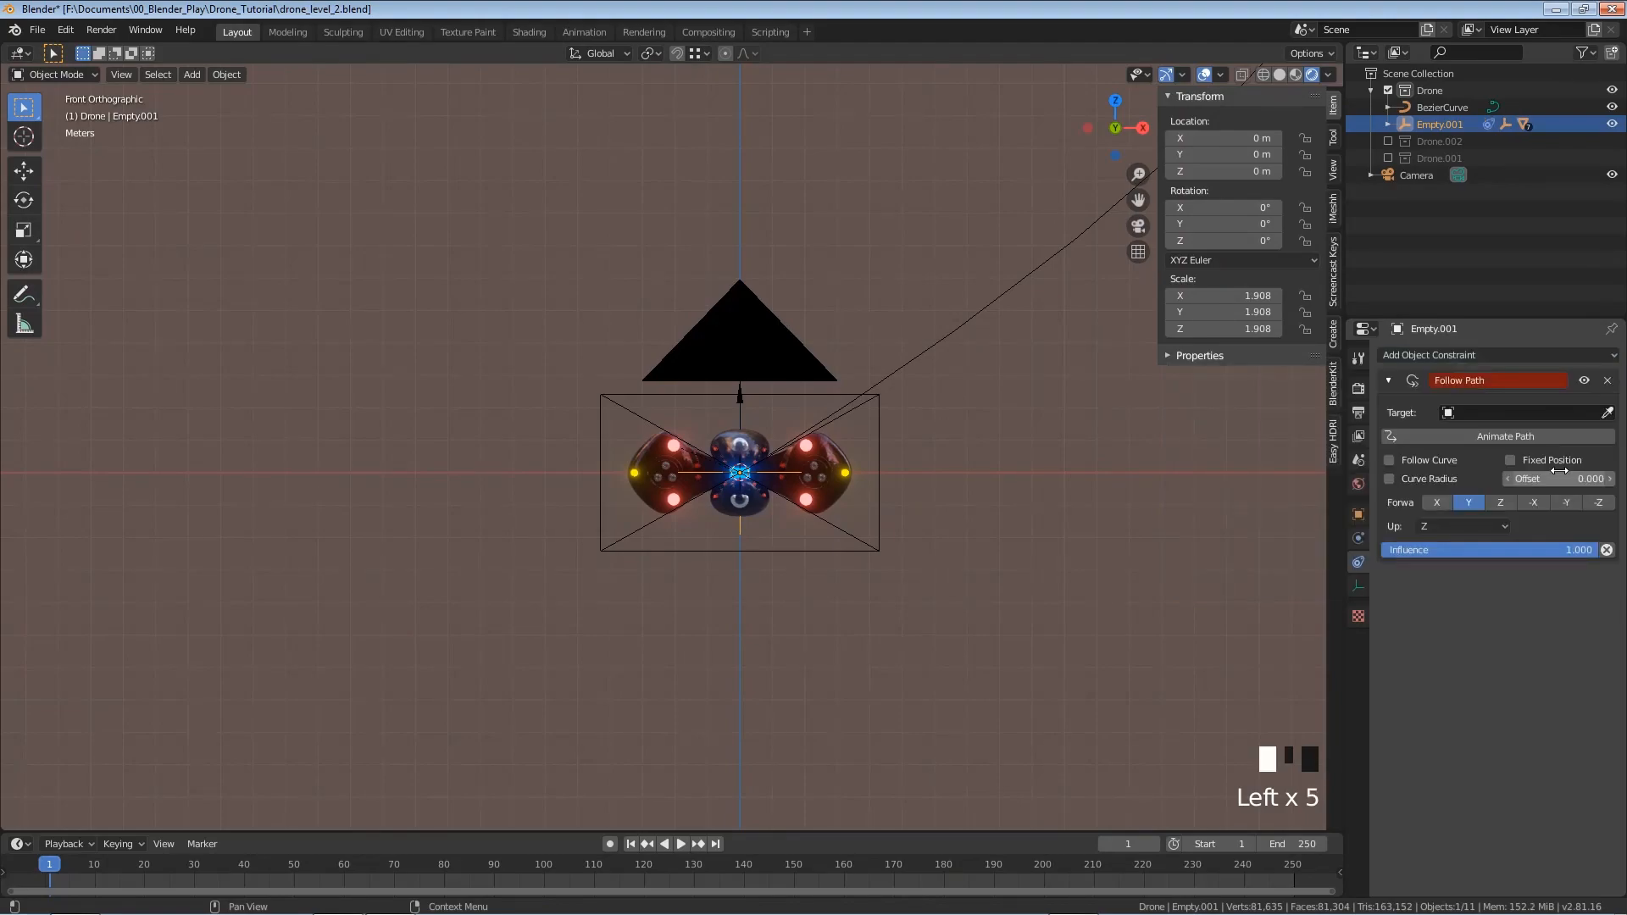
{"action": "left_click", "coordinate": [1607, 413]}
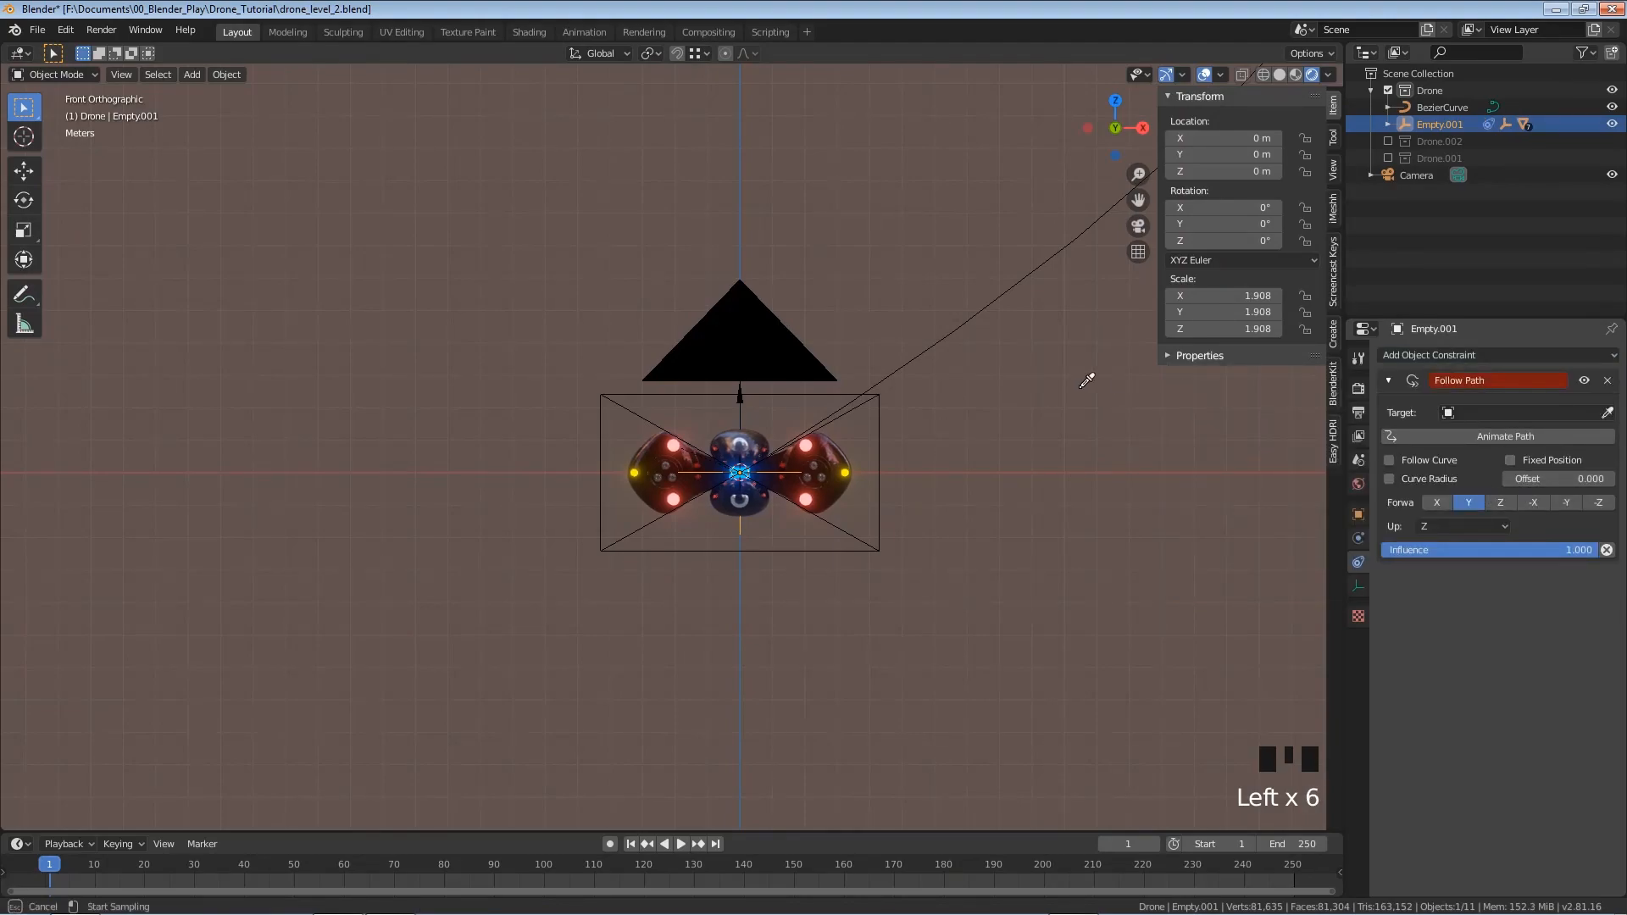
{"action": "left_click", "coordinate": [969, 318]}
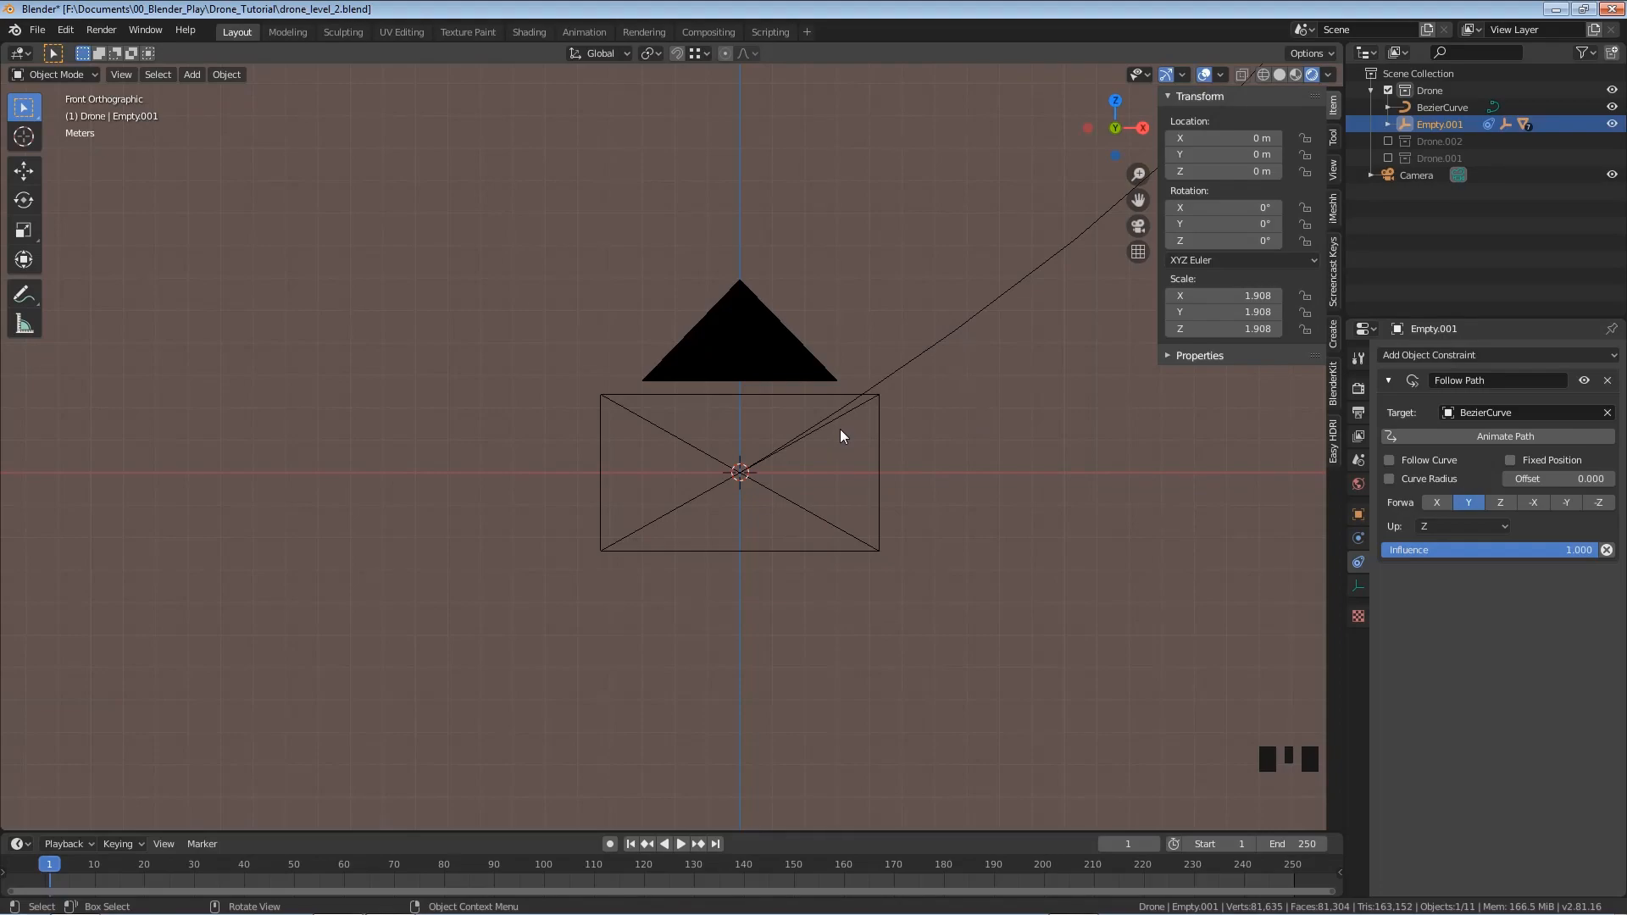
Enable Follow Curve in the Follow Path constraint, set the forward axis to -Y, and animate the path
{"action": "key", "text": "grave"}
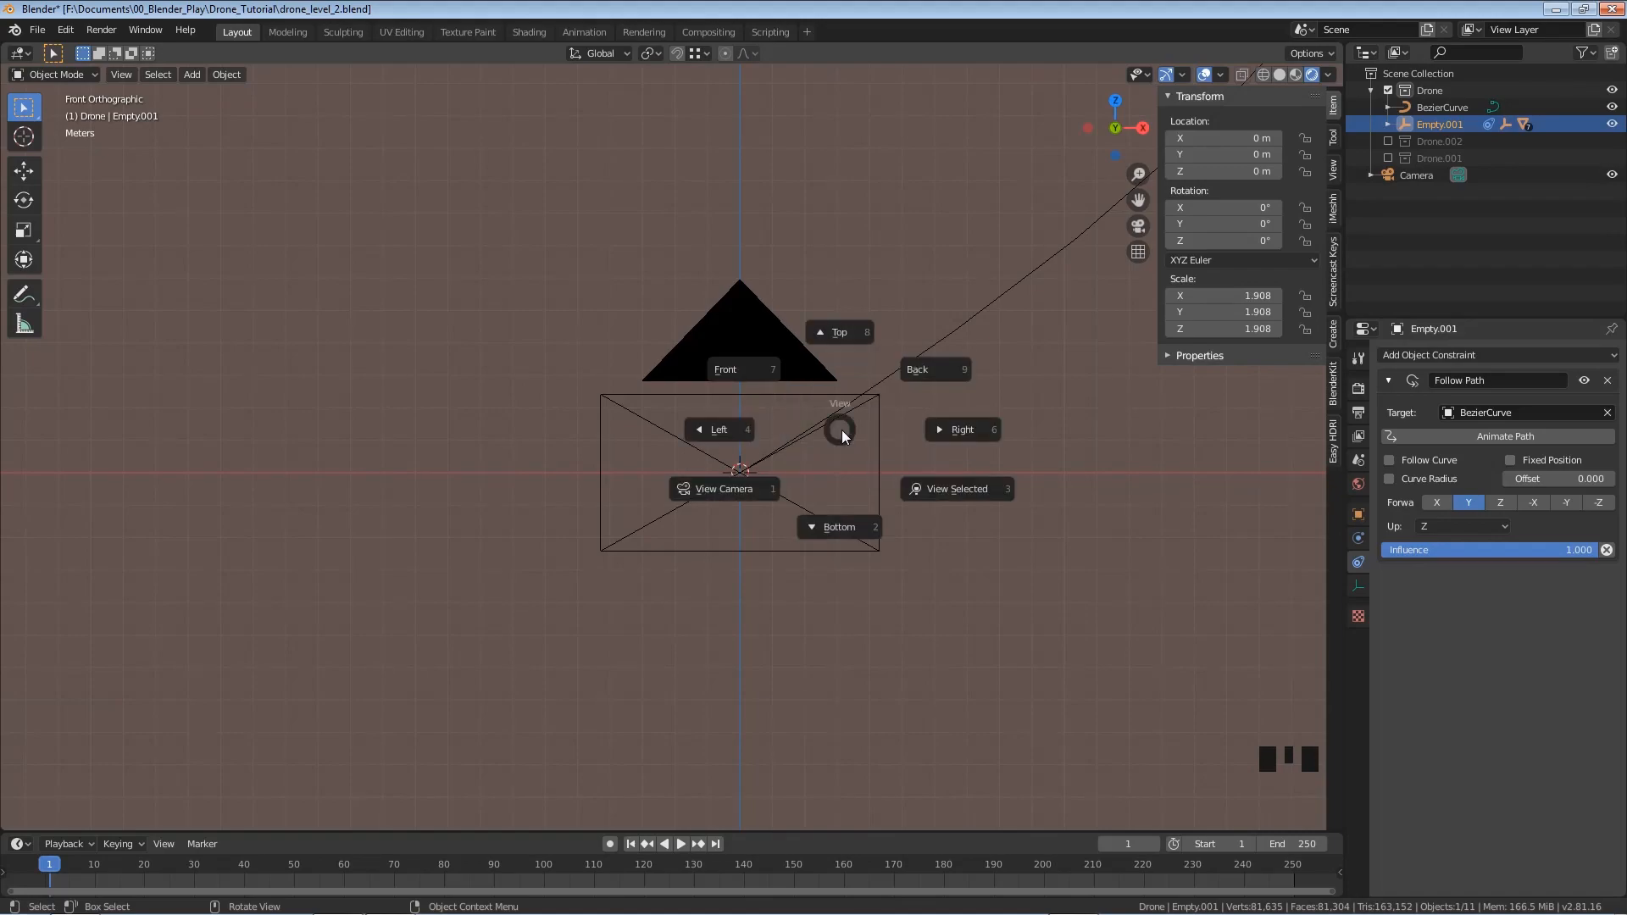
{"action": "left_click", "coordinate": [954, 490]}
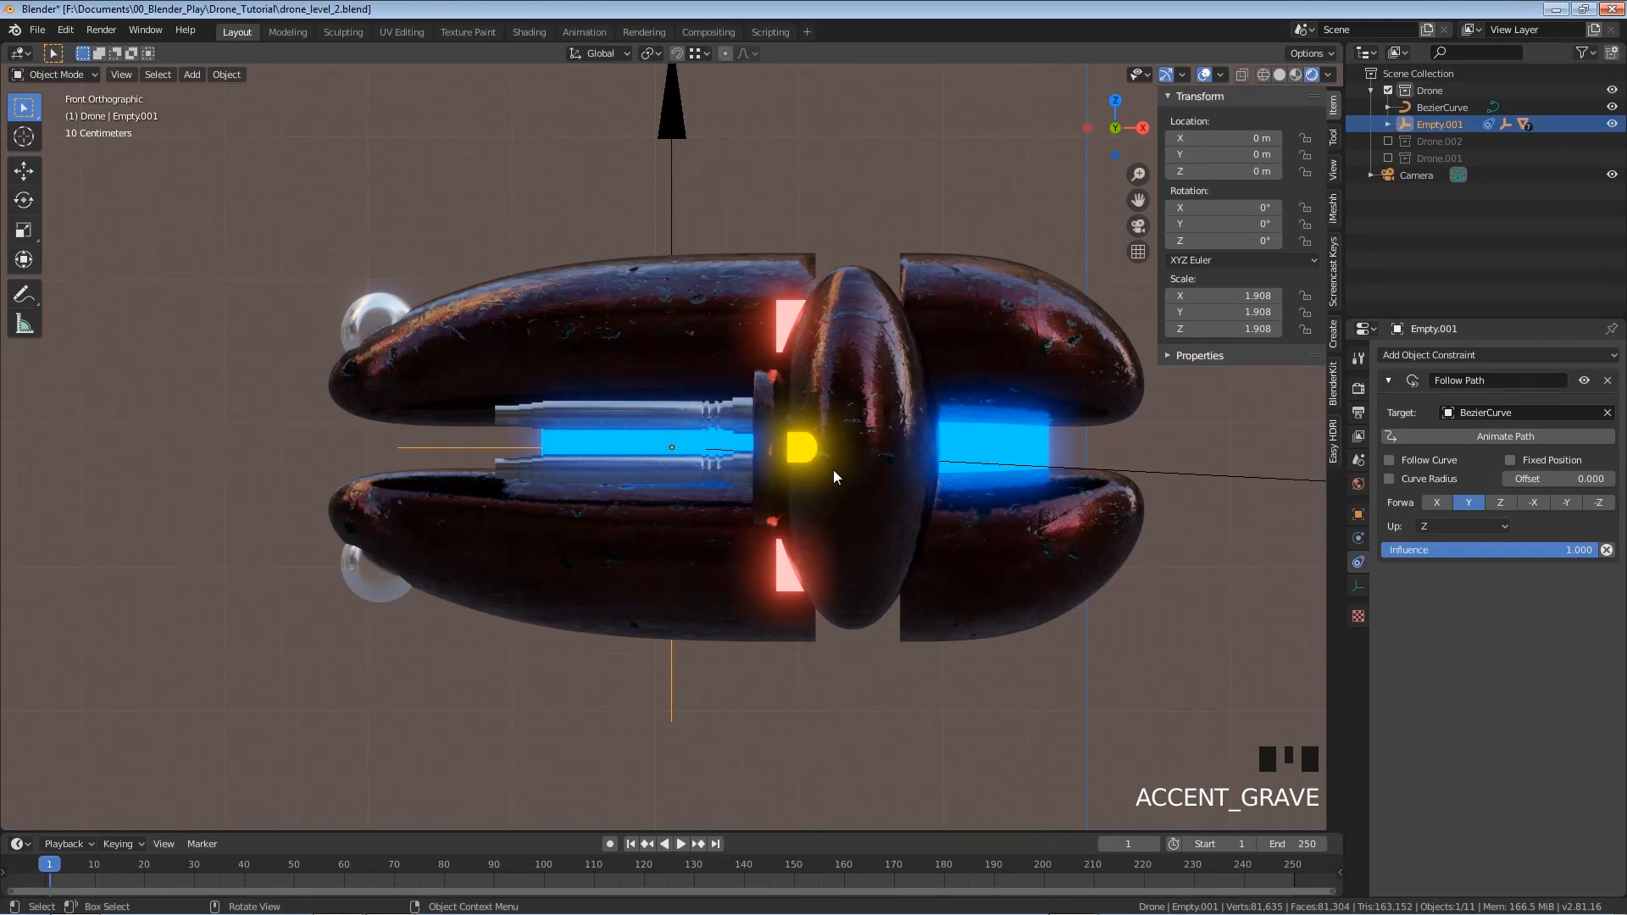
{"action": "scroll", "coordinate": [841, 470], "scroll_direction": "down", "scroll_amount": 5}
{"action": "middle_click_drag", "start_coordinate": [854, 456], "coordinate": [820, 481]}
{"action": "scroll", "coordinate": [816, 485], "scroll_direction": "down", "scroll_amount": 3}
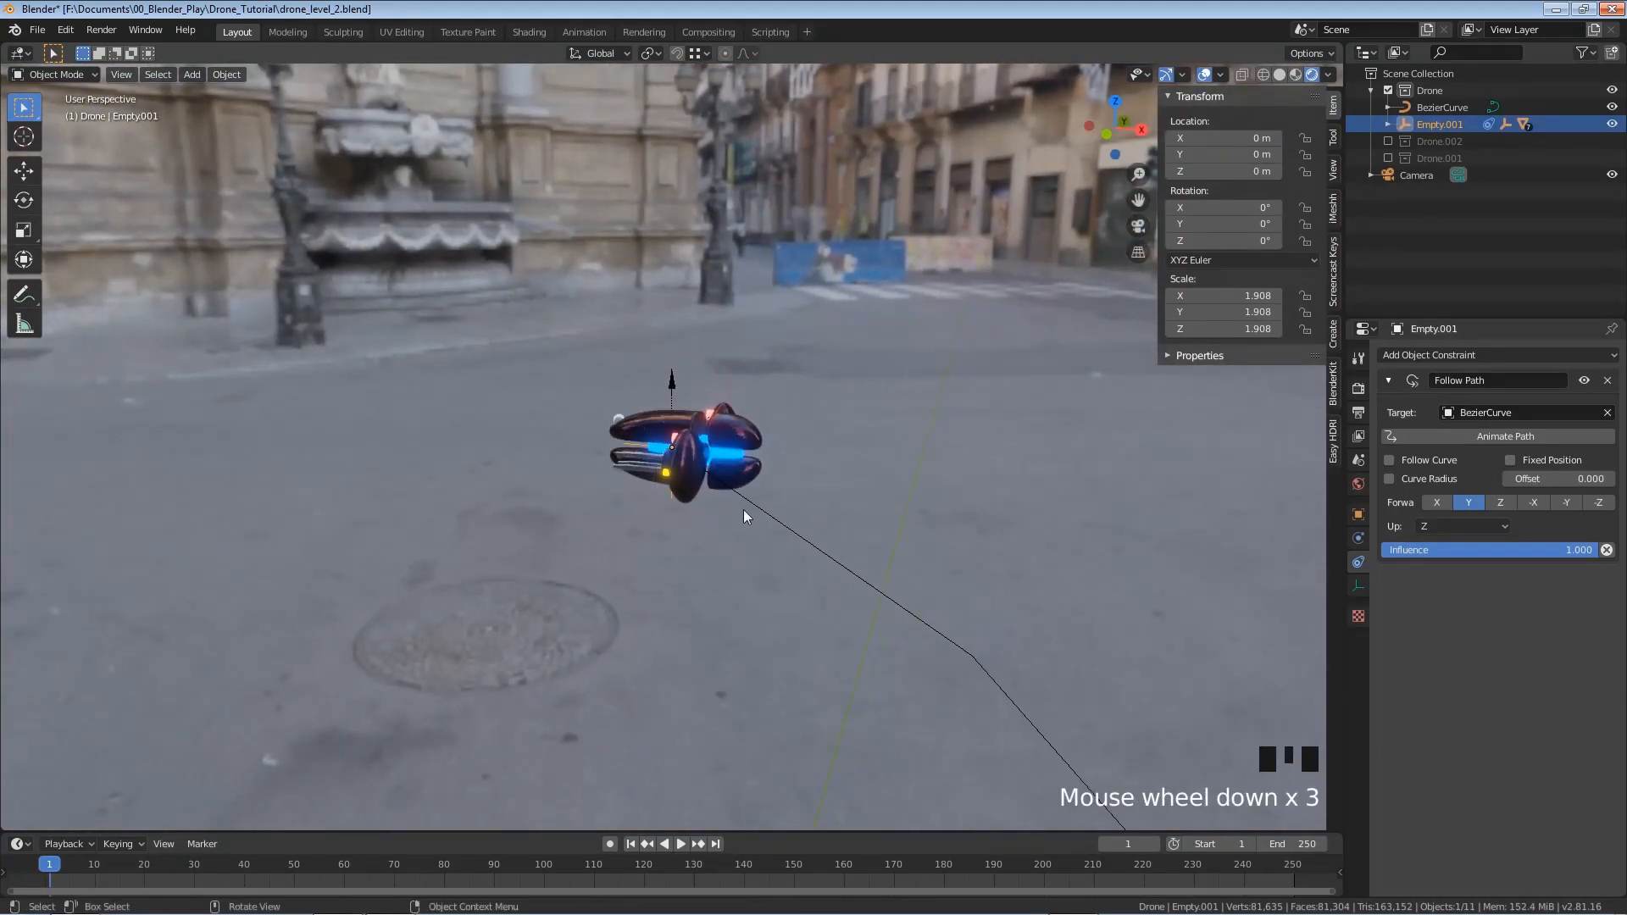
{"action": "left_click", "coordinate": [1389, 460]}
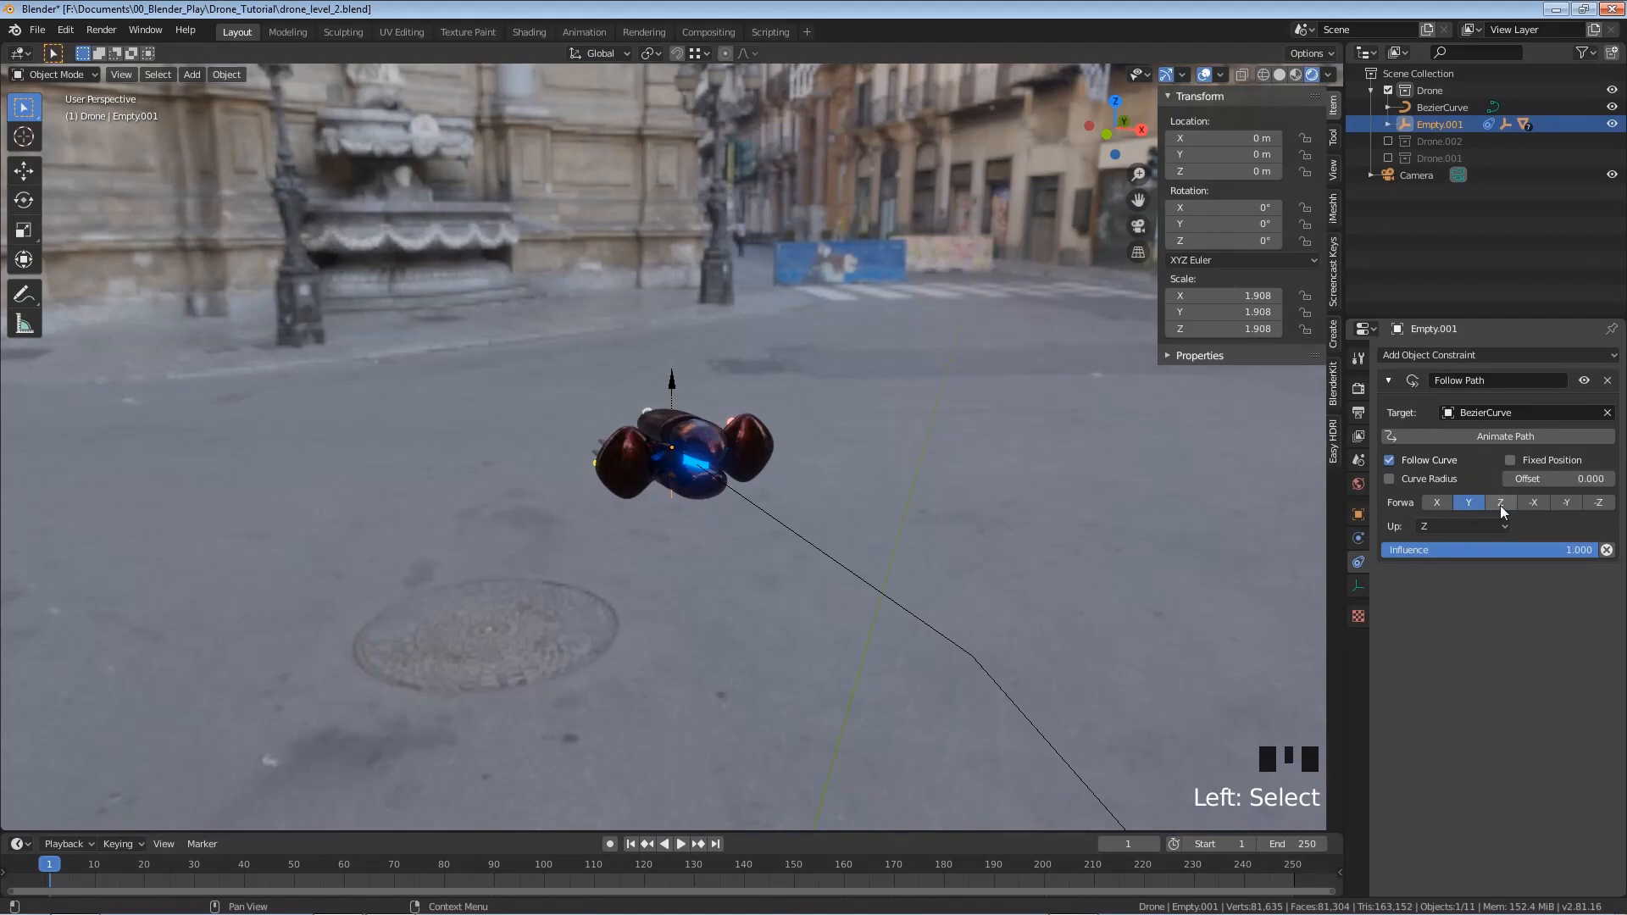
{"action": "left_click", "coordinate": [1566, 503]}
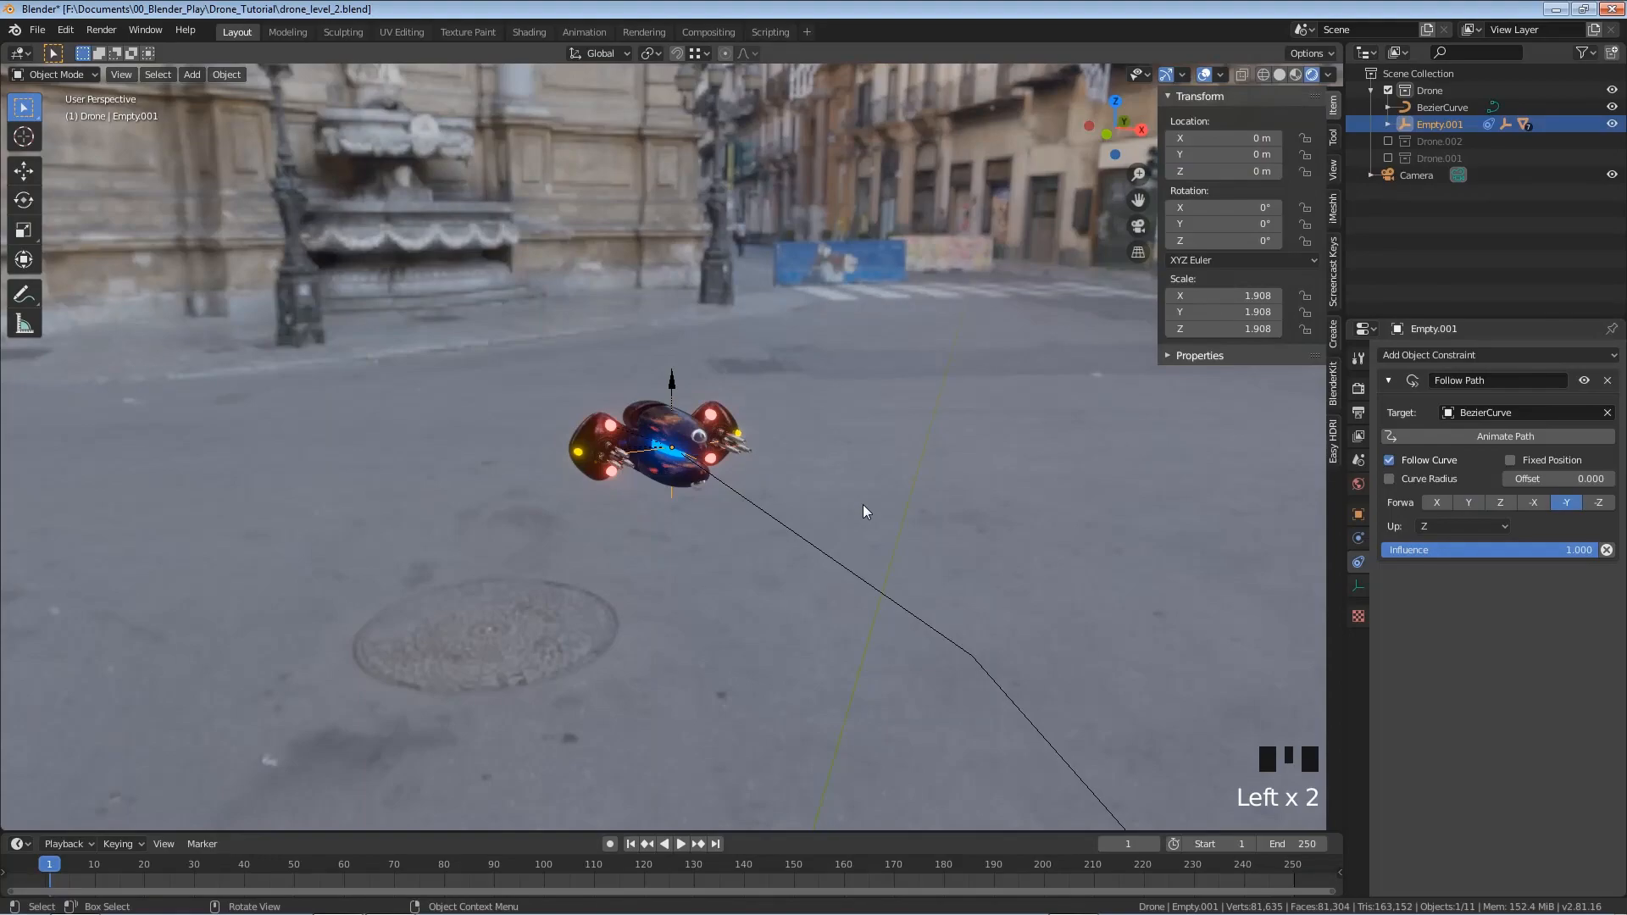
{"action": "left_click", "coordinate": [1452, 435]}
Preview the drone's flight along the curve in camera view and save the file
{"action": "key", "text": "KP_0"}
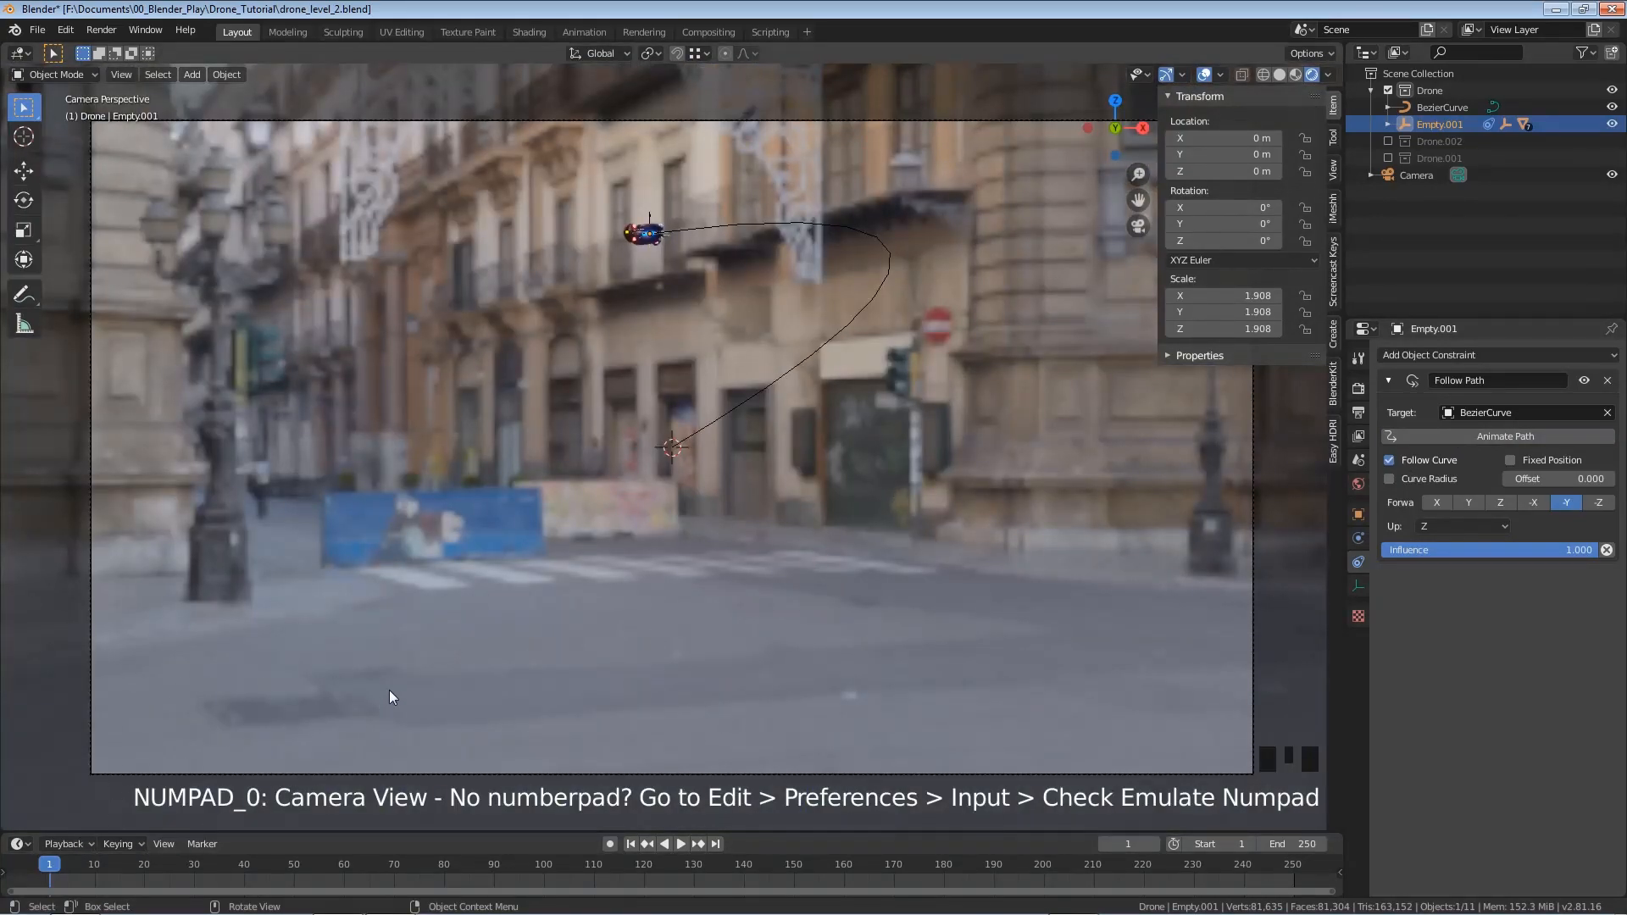
{"action": "key", "text": "space"}
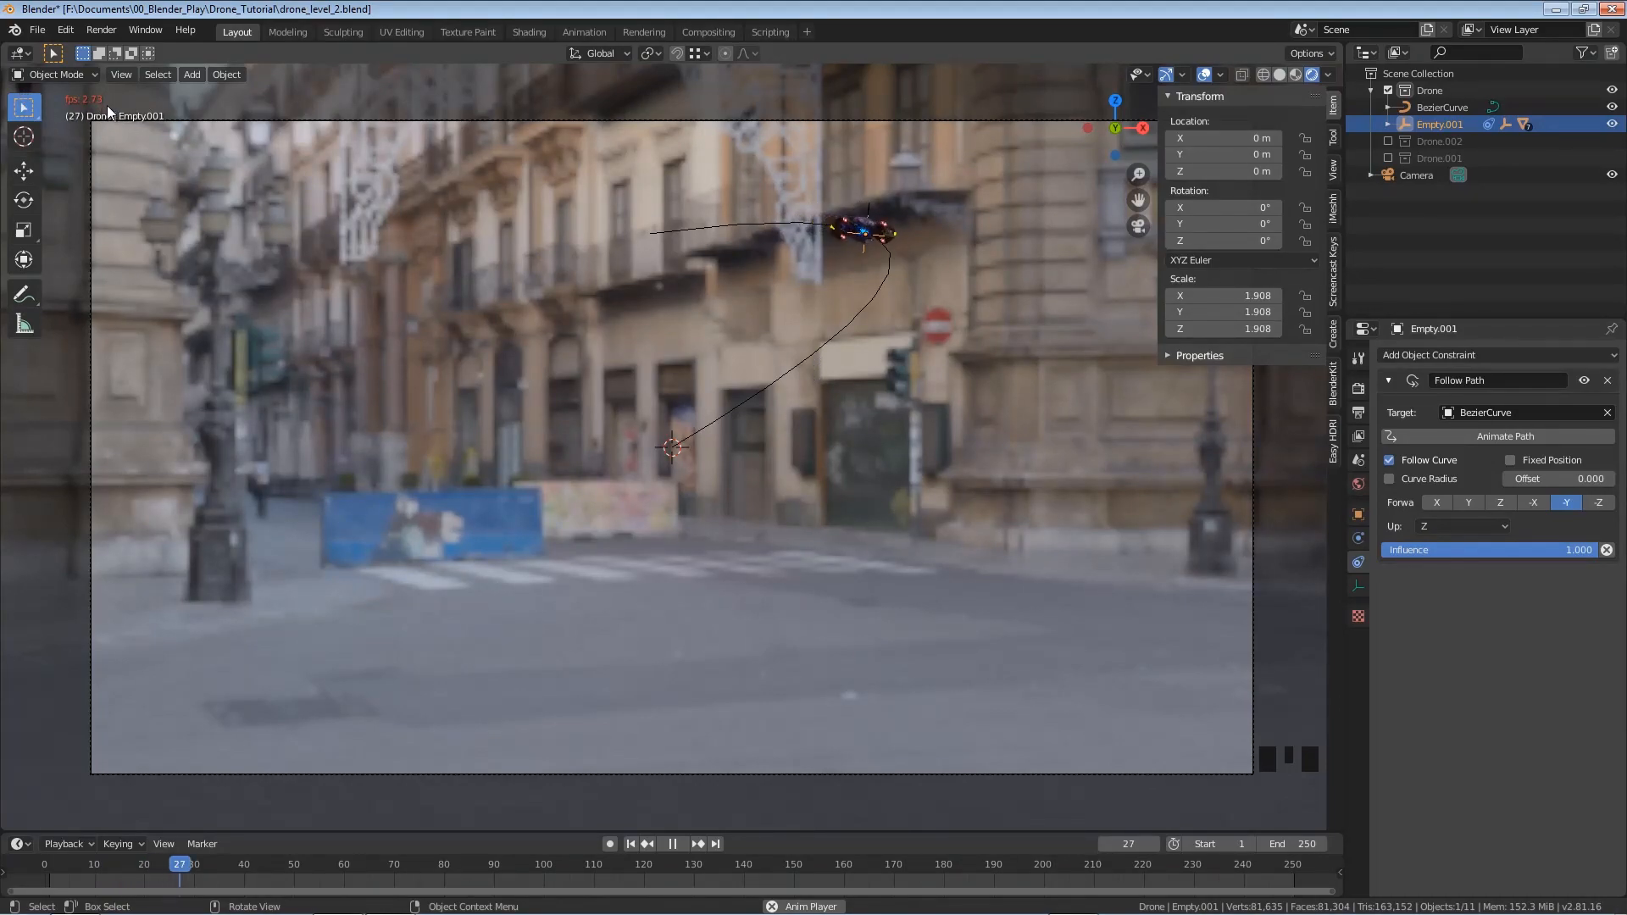
{"action": "key", "text": "space"}
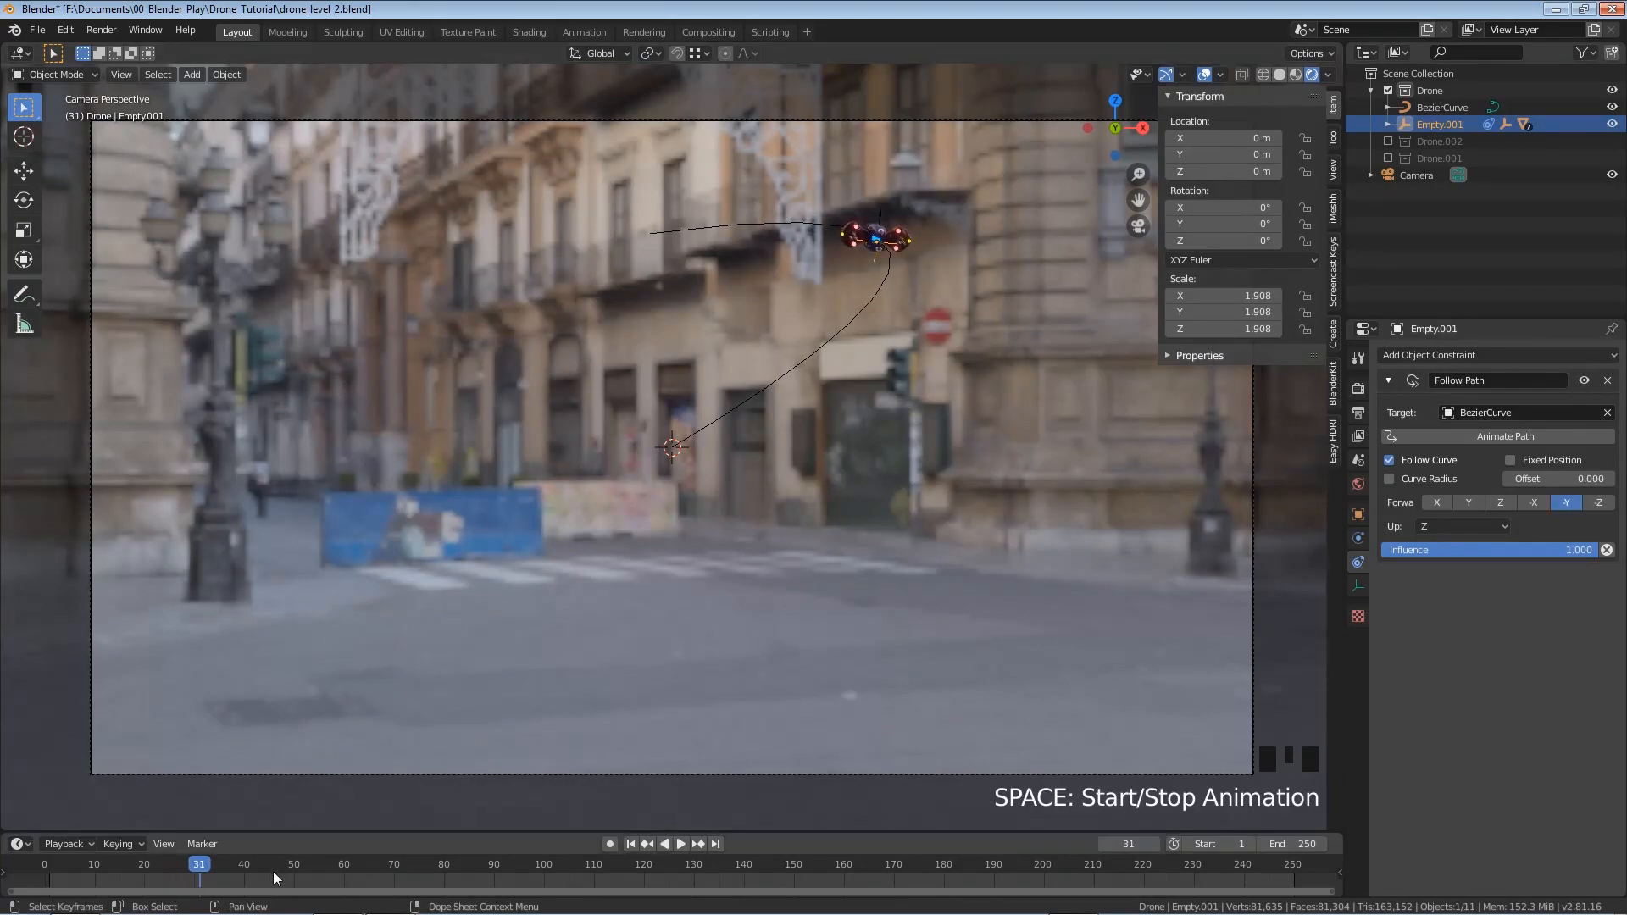
{"action": "left_click_drag", "start_coordinate": [308, 869], "coordinate": [706, 904]}
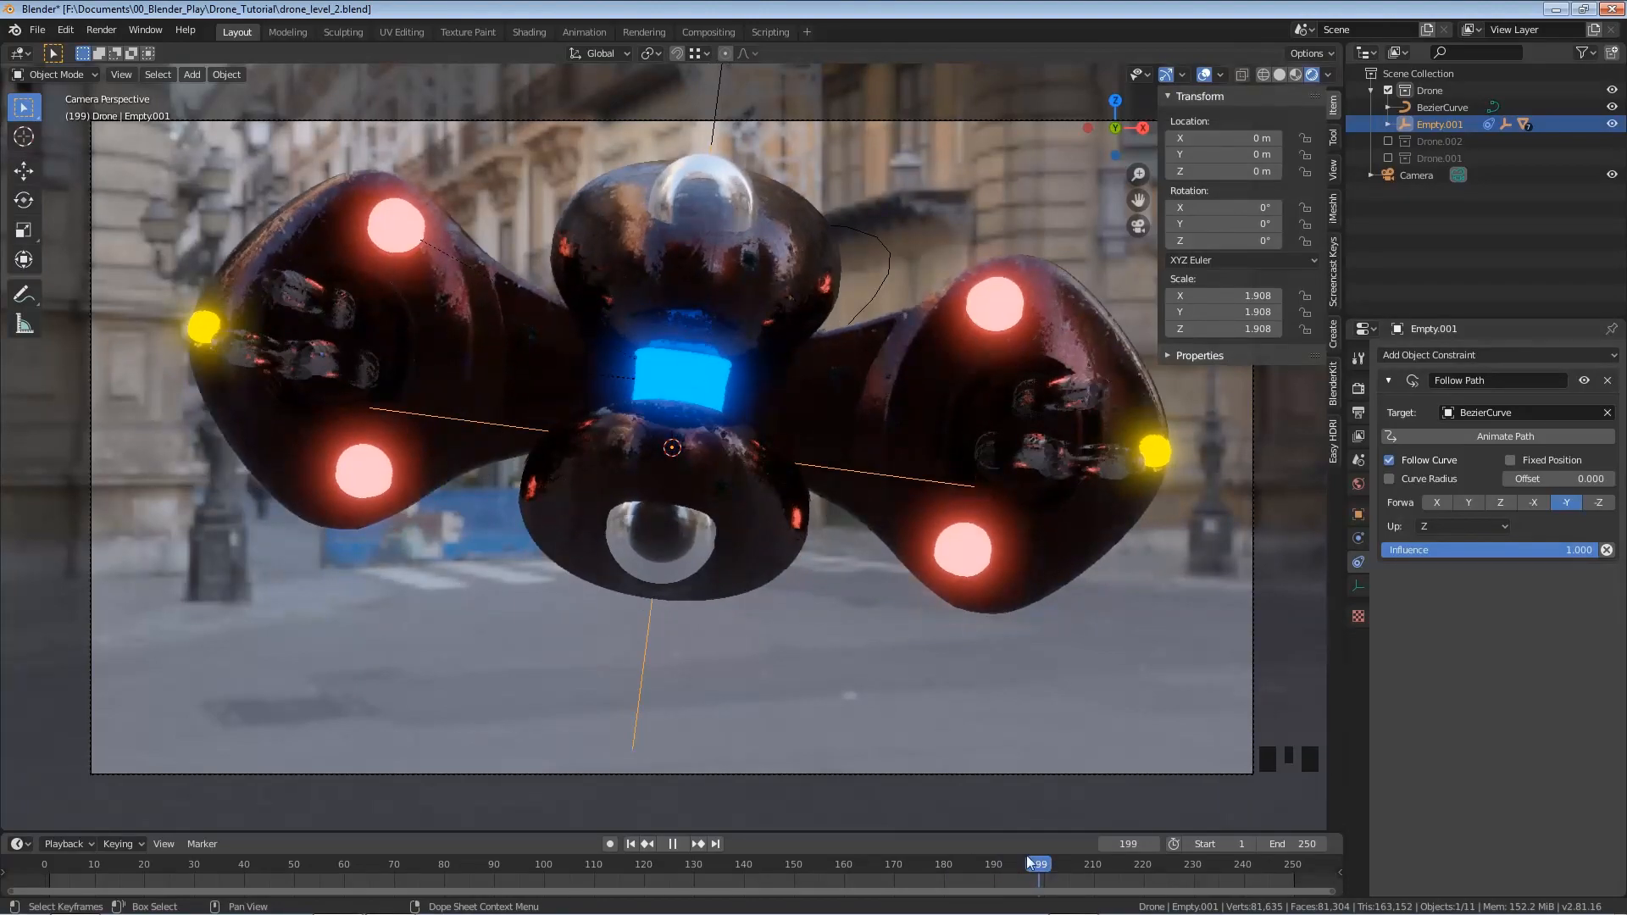
{"action": "left_click_drag", "start_coordinate": [938, 851], "coordinate": [924, 848]}
{"action": "key", "text": "ctrl+s"}
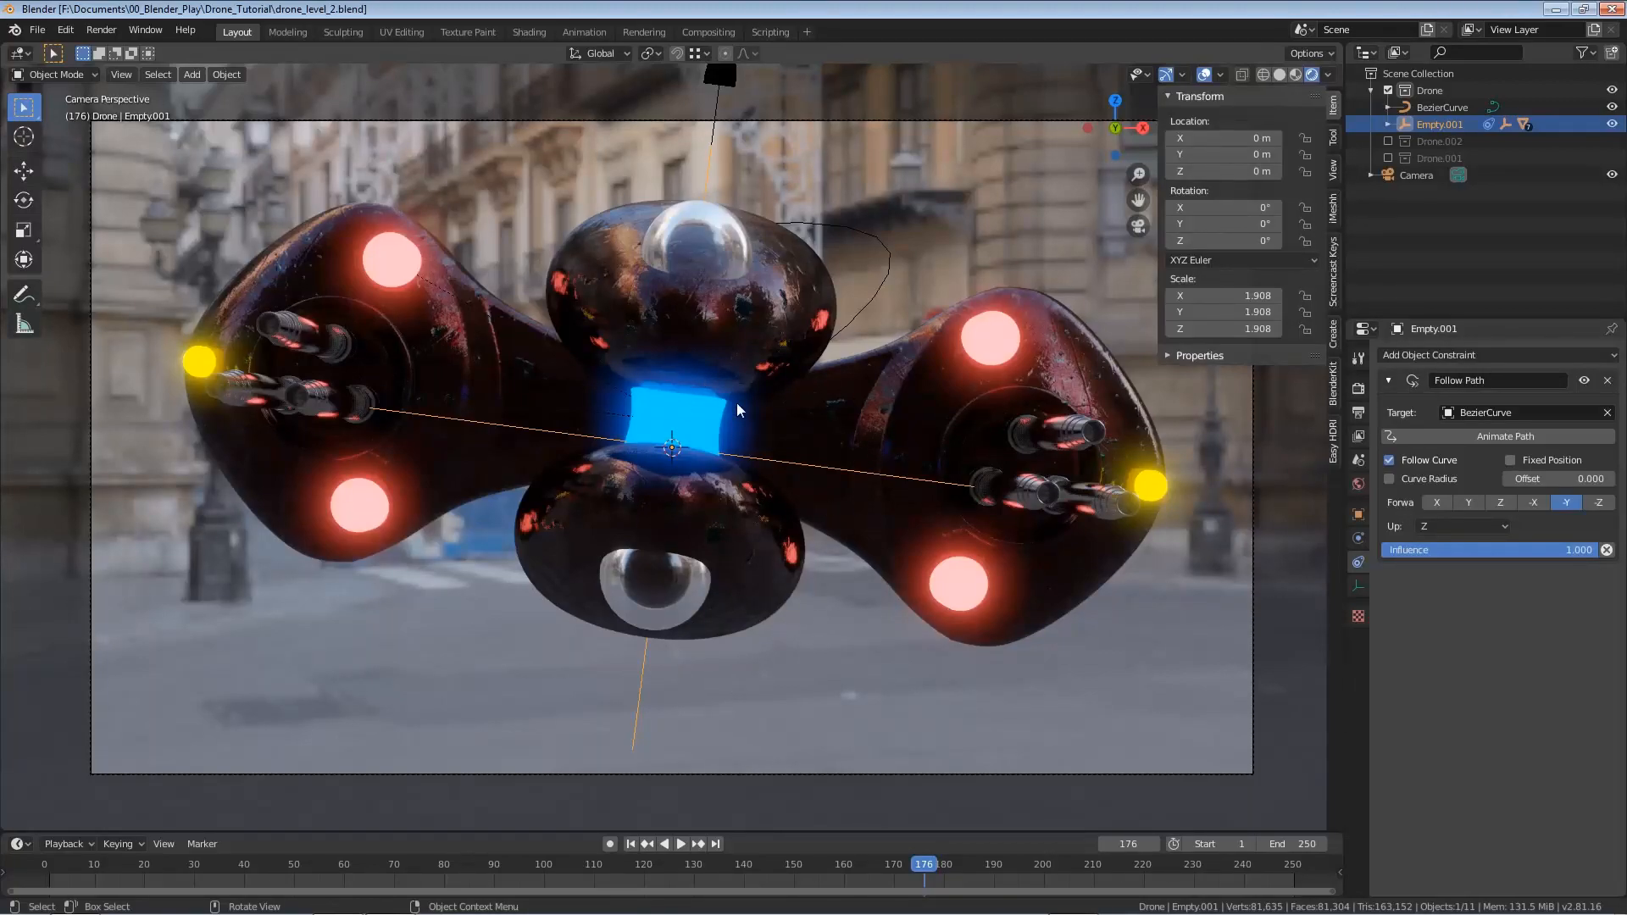
Insert a rotation keyframe for Empty.001 at frame 1
{"action": "left_click", "coordinate": [630, 844]}
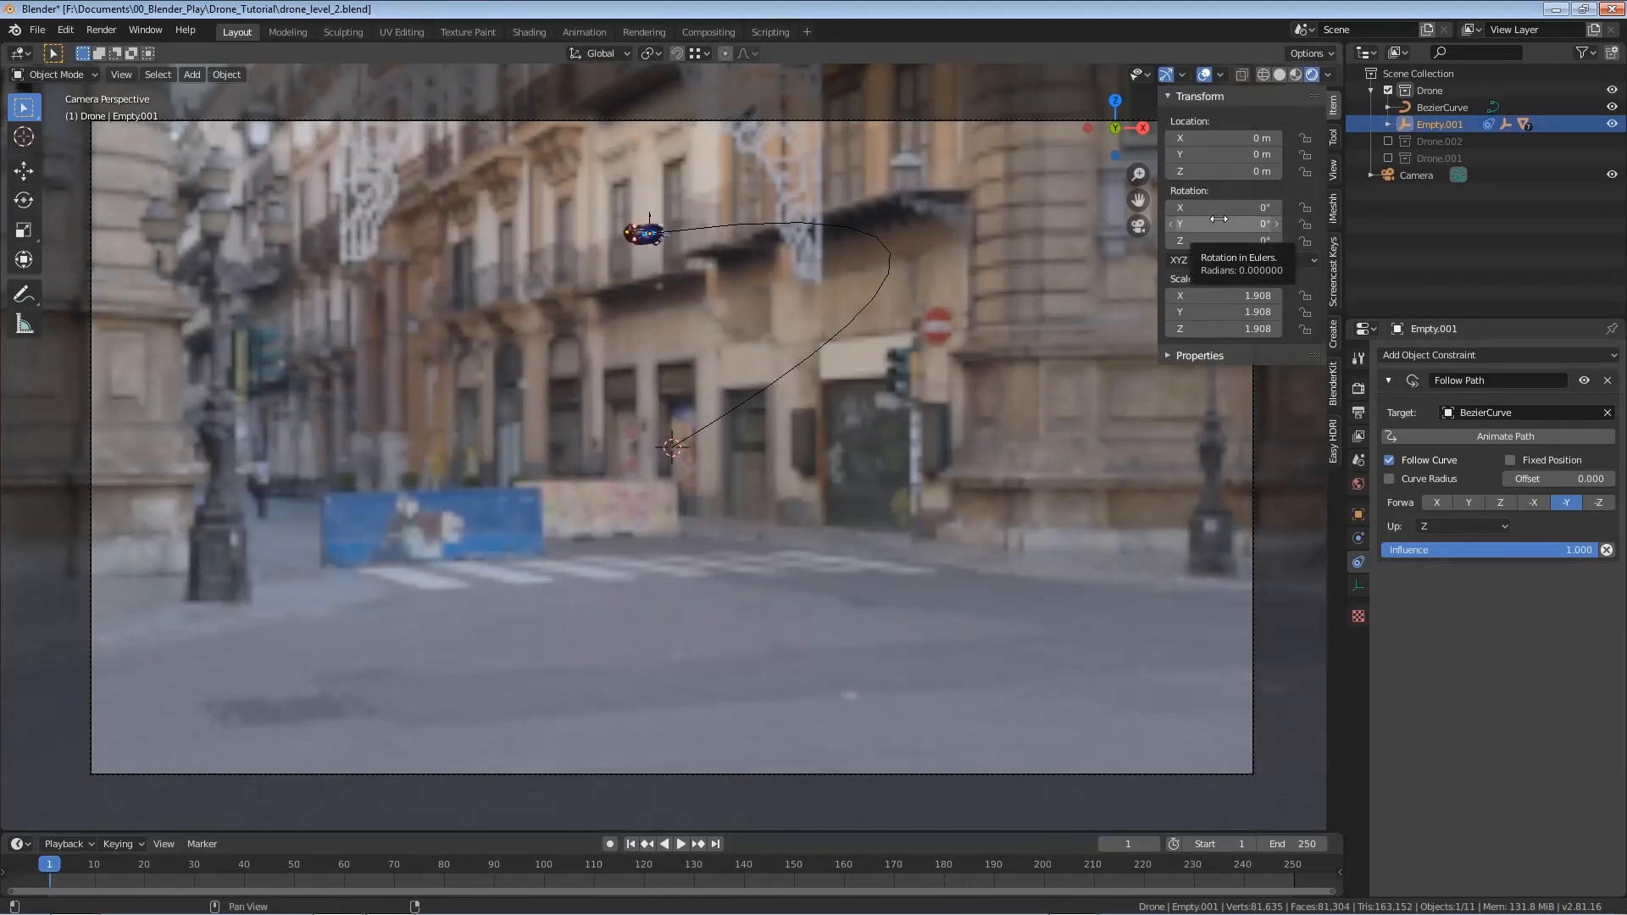
{"action": "key", "text": "i"}
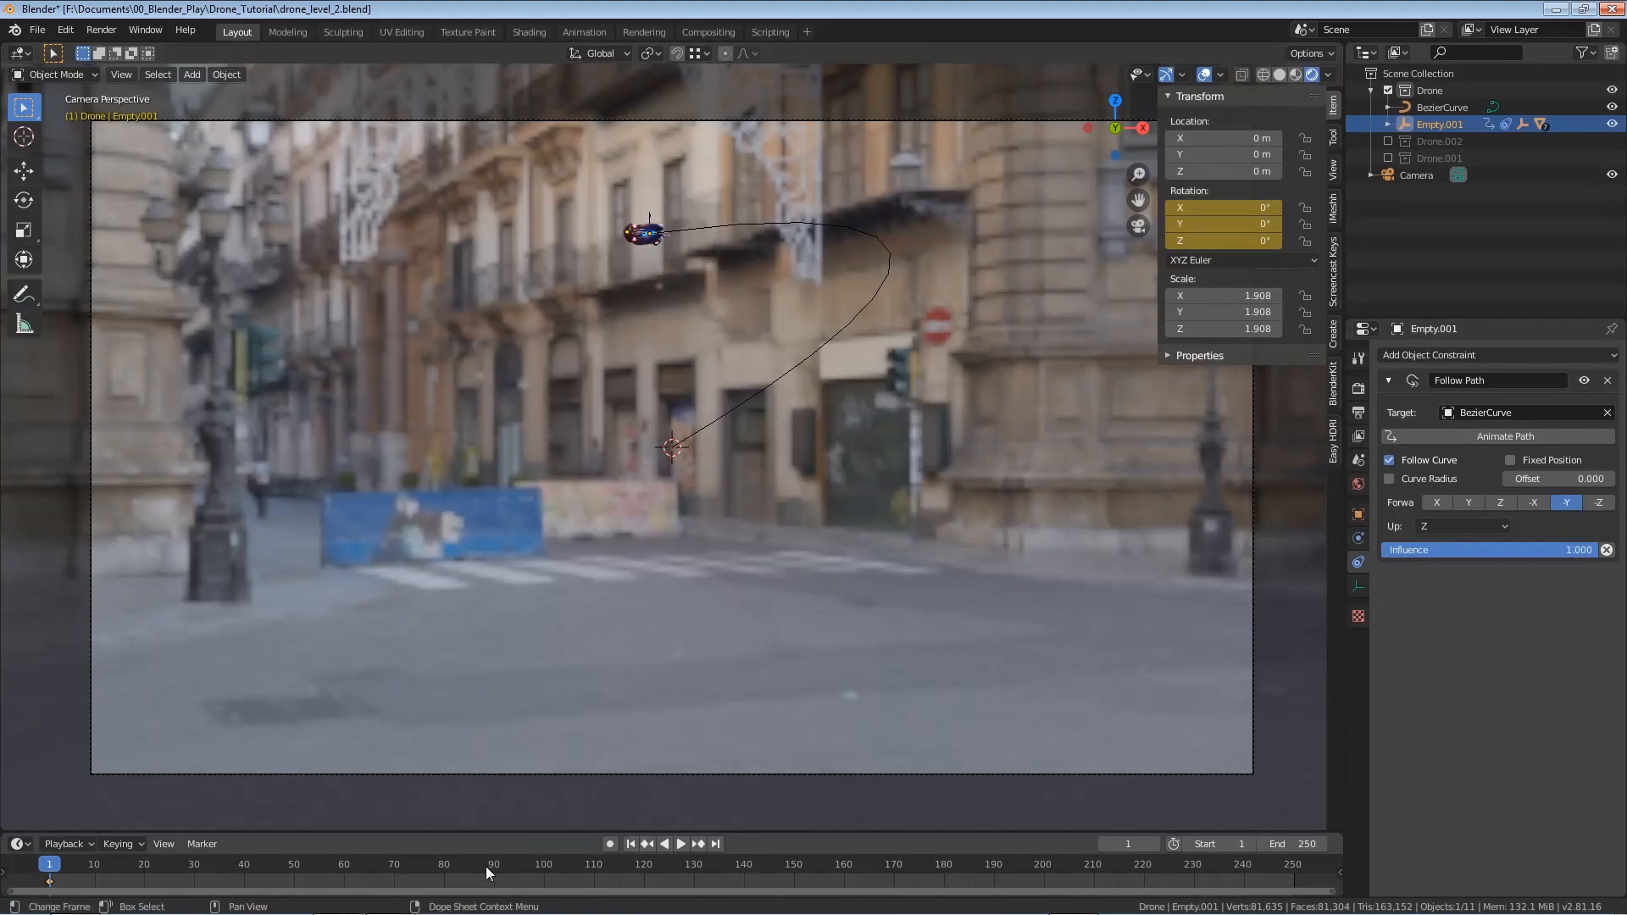
Rotate Empty.001 to X 3.5°, Y -8°, Z -0.6° at frame 126 and insert a rotation keyframe
{"action": "key", "text": "space"}
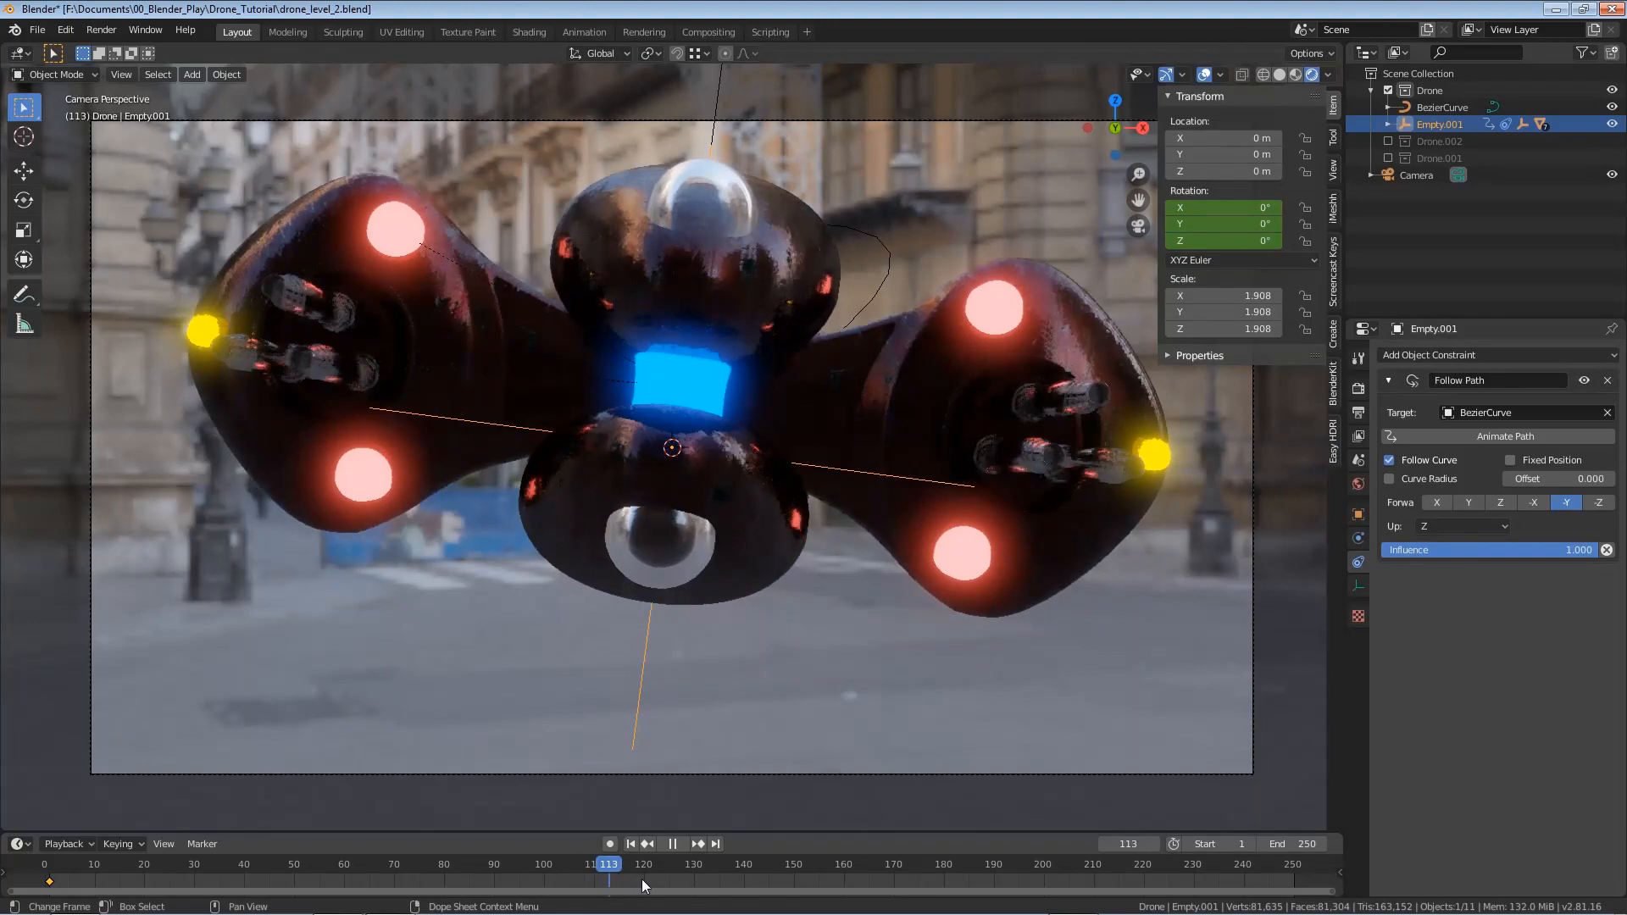
{"action": "key", "text": "space"}
{"action": "left_click_drag", "start_coordinate": [1220, 208], "coordinate": [1219, 241]}
{"action": "key", "text": "i"}
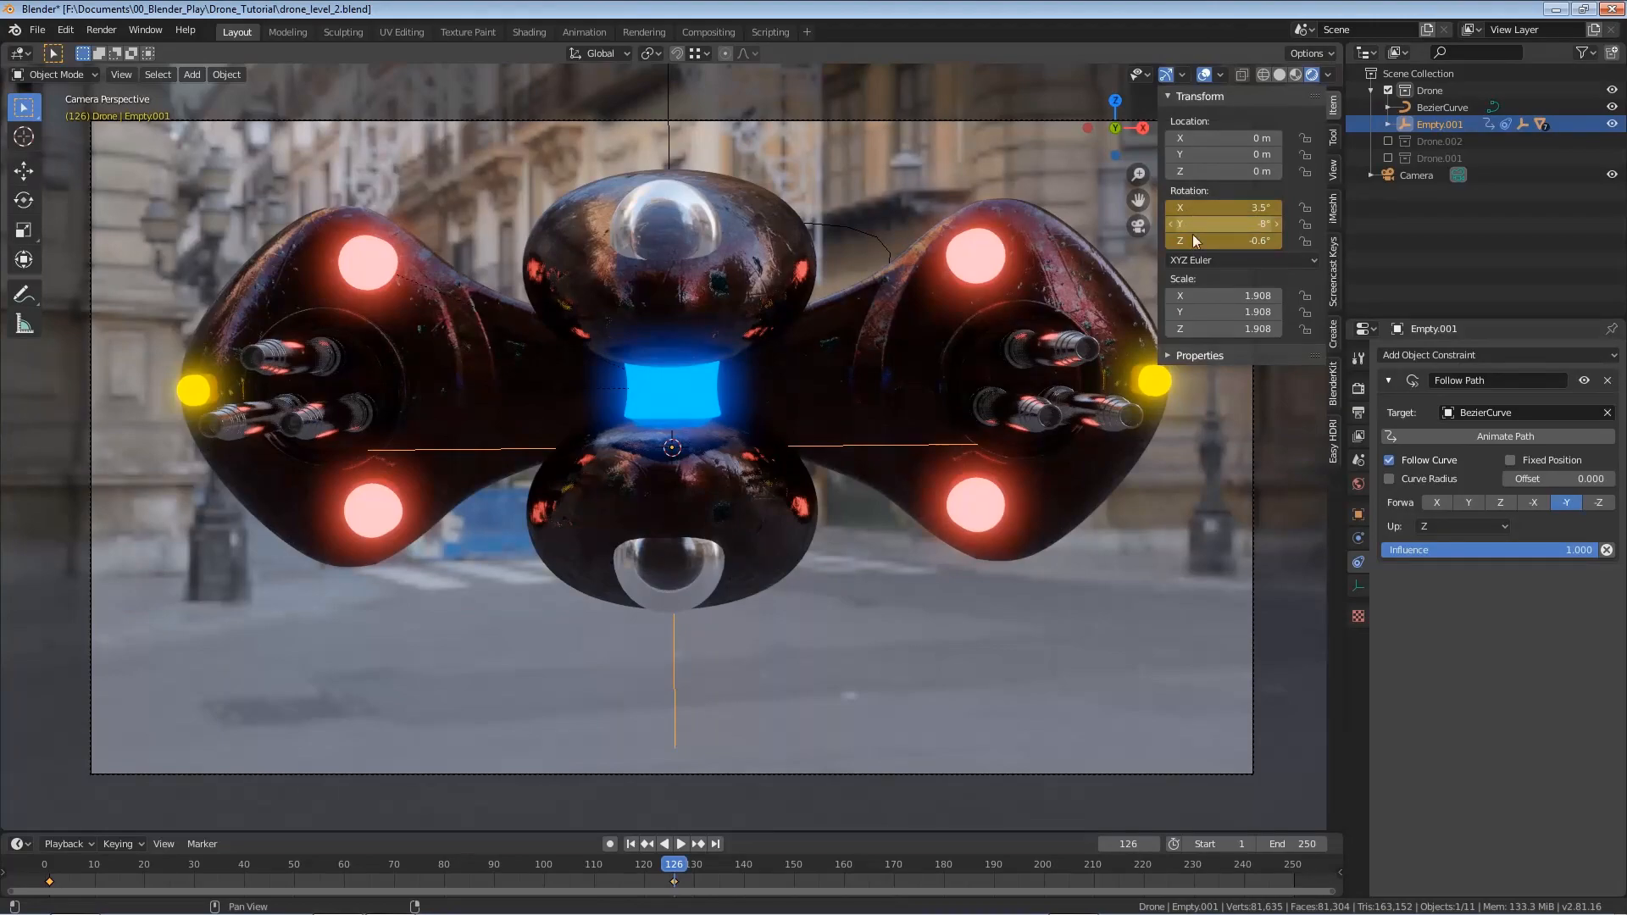
Keyframe Empty.001's rotation at frame 163 with X 4.7°, Y -6.9° and Z 1.5°
{"action": "left_click", "coordinate": [199, 844]}
{"action": "left_click", "coordinate": [111, 862]}
{"action": "key", "text": "space"}
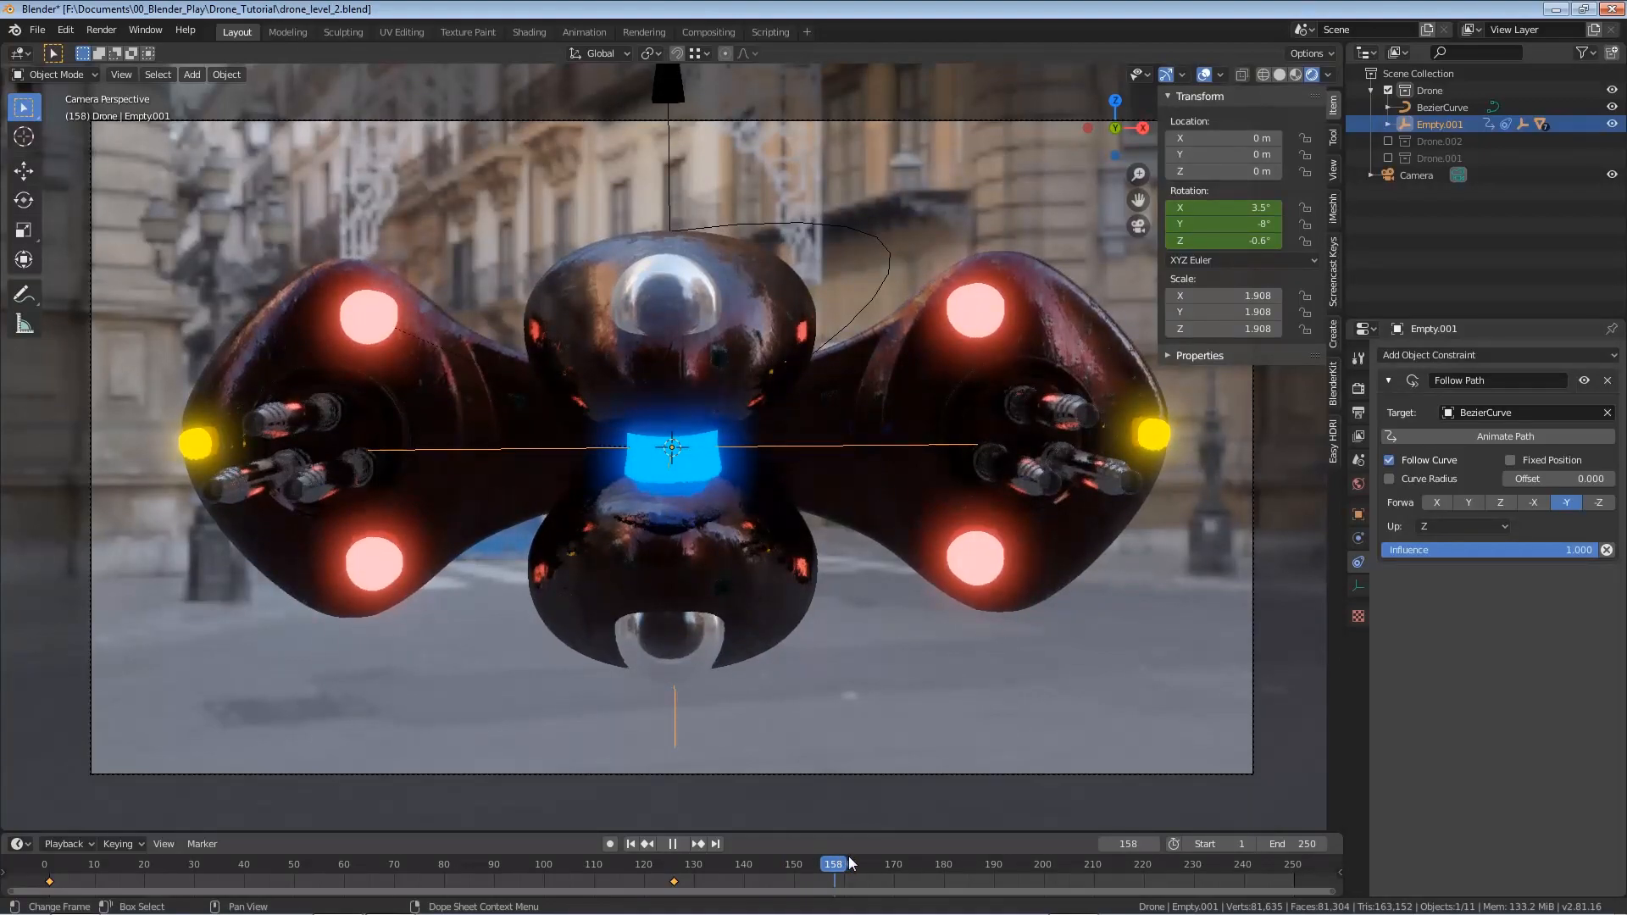
{"action": "key", "text": "space"}
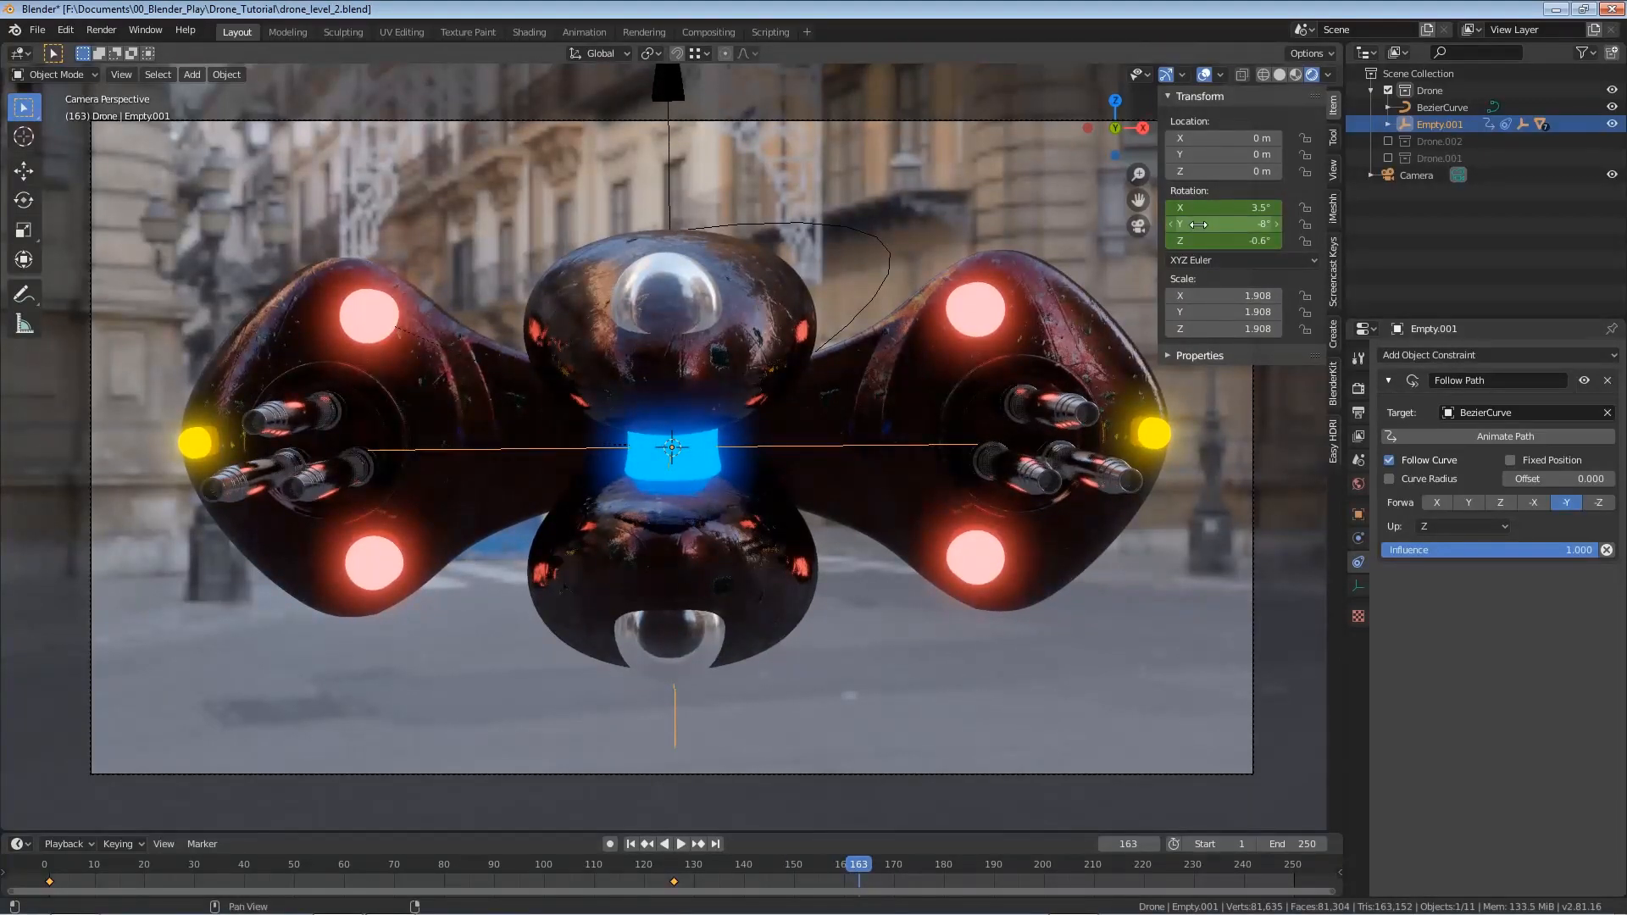
{"action": "mouse_move", "coordinate": [1218, 236]}
{"action": "left_mouse_down"}
{"action": "mouse_move", "coordinate": [1246, 235]}
{"action": "mouse_move", "coordinate": [1218, 210]}
{"action": "left_mouse_up"}
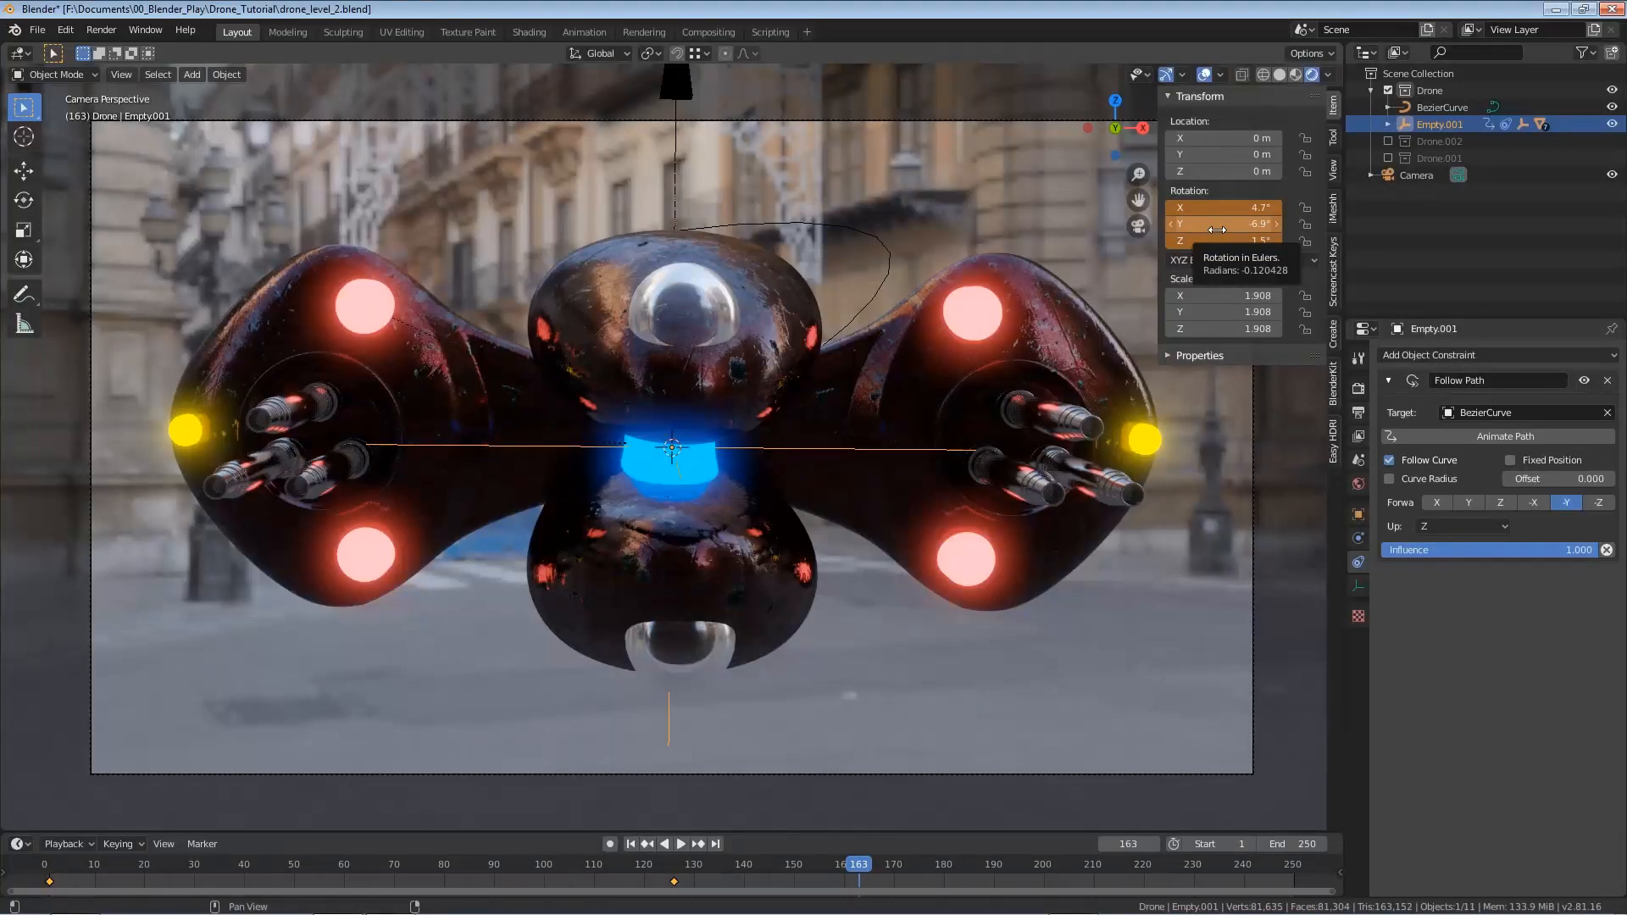
{"action": "key", "text": "i"}
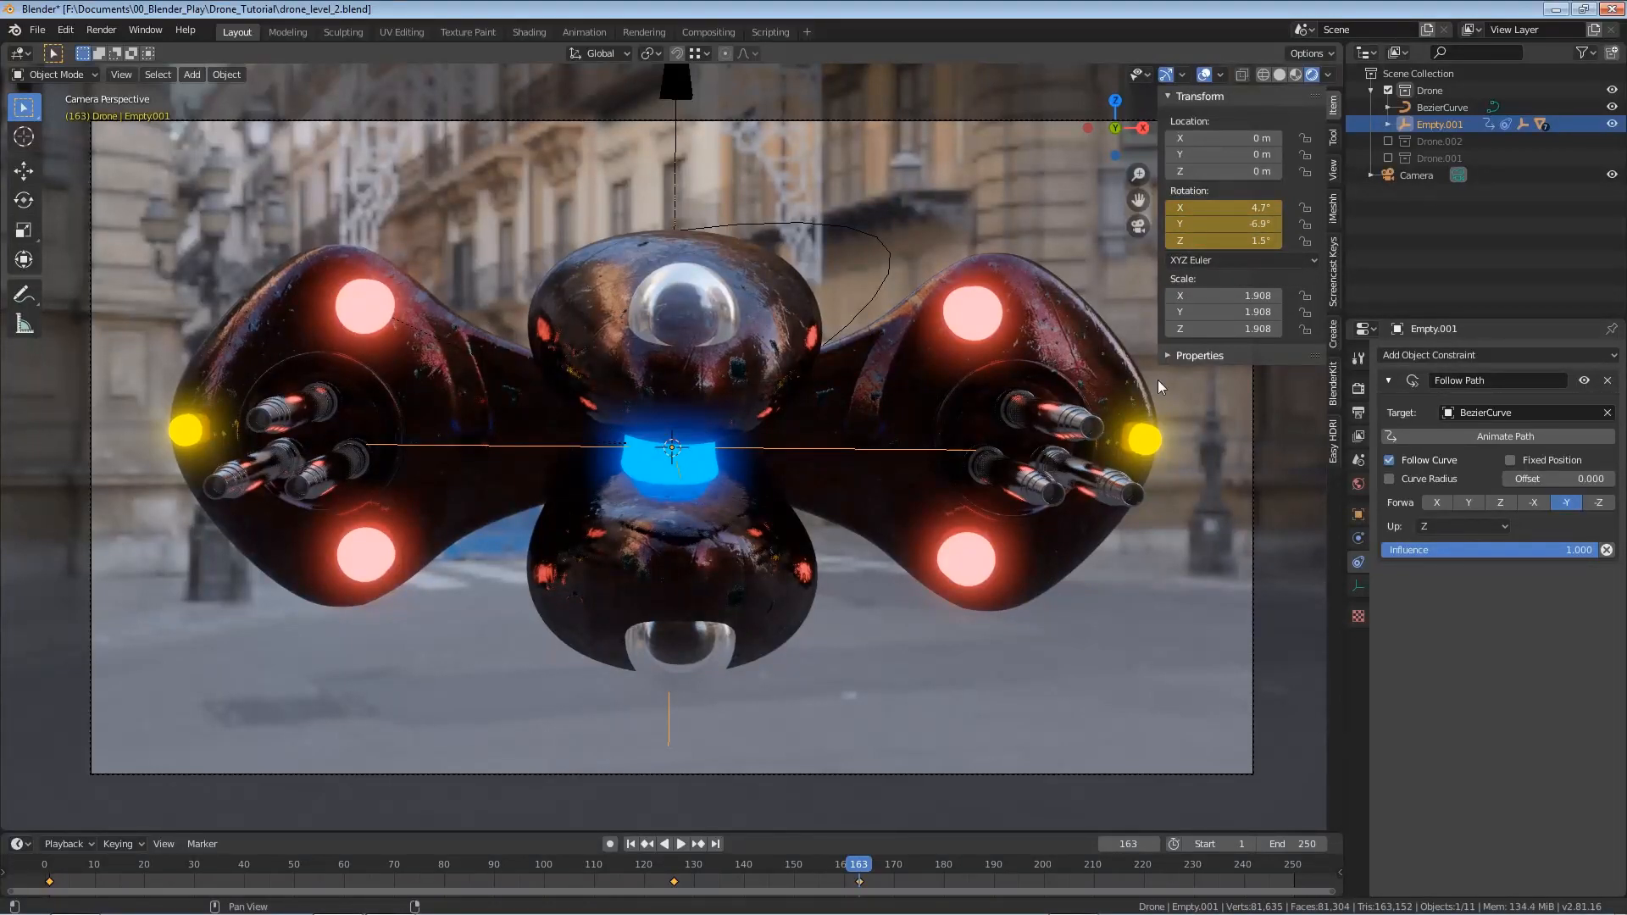
Keyframe Empty.001's rotation at frame 214 with X 3.2°, Y -5.1° and Z 0.1°, and save the file
{"action": "left_click_drag", "start_coordinate": [894, 863], "coordinate": [1115, 866]}
{"action": "left_click_drag", "start_coordinate": [1267, 240], "coordinate": [1184, 207]}
{"action": "key", "text": "i"}
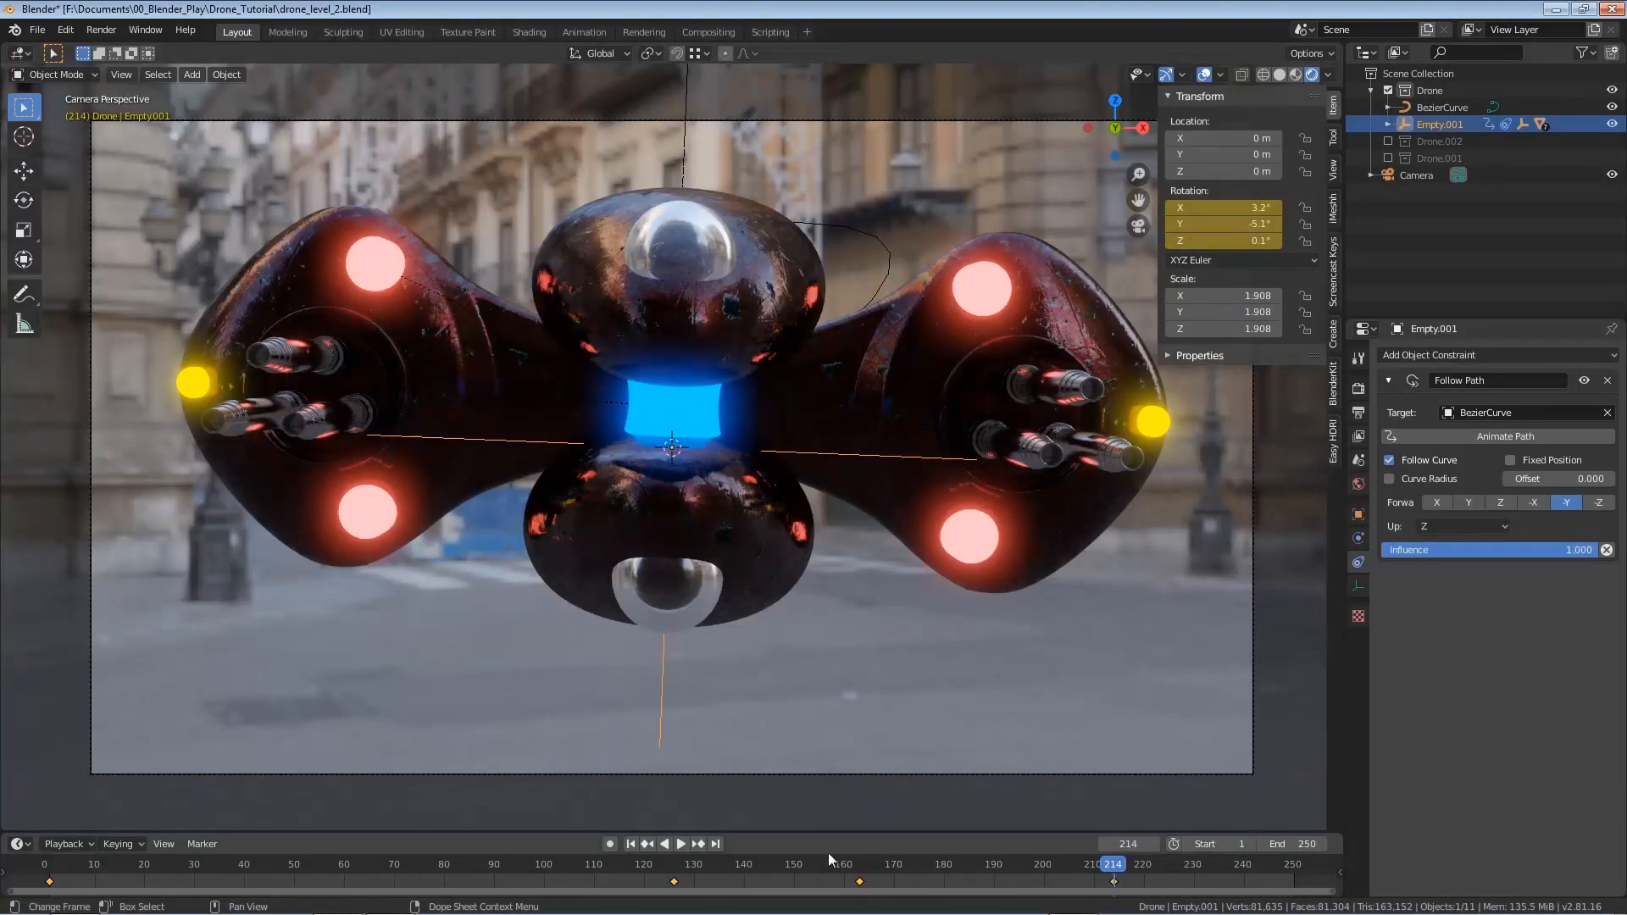
{"action": "key", "text": "ctrl+s"}
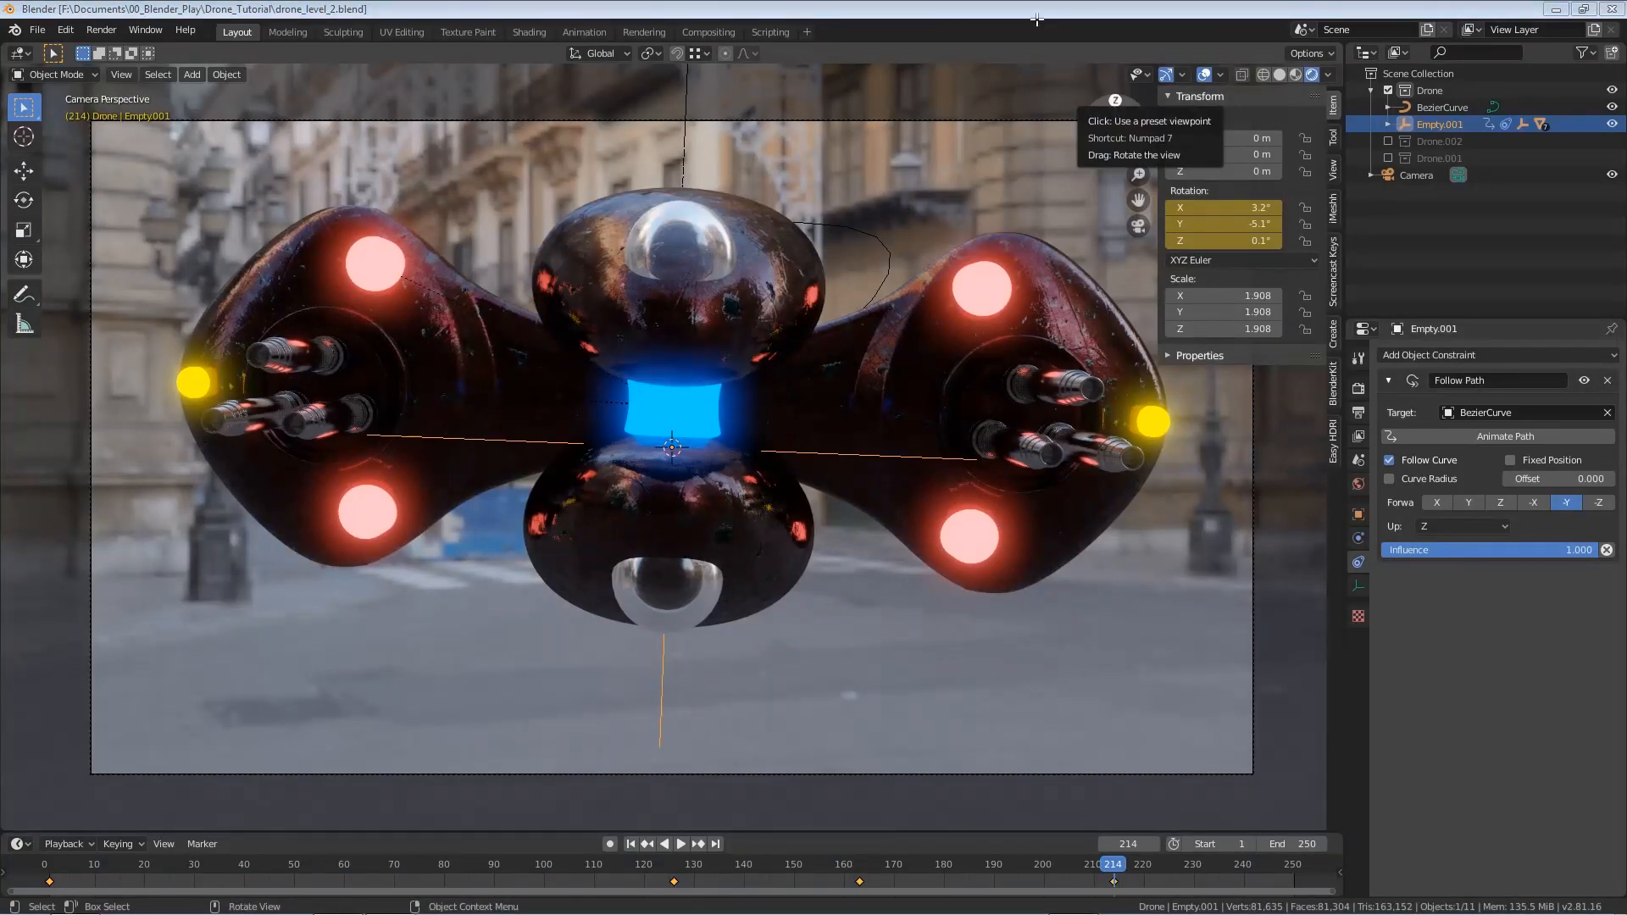
Select the drone's gun base (Cylinder.001) and insert a rotation keyframe at frame 124
{"action": "left_click", "coordinate": [374, 373]}
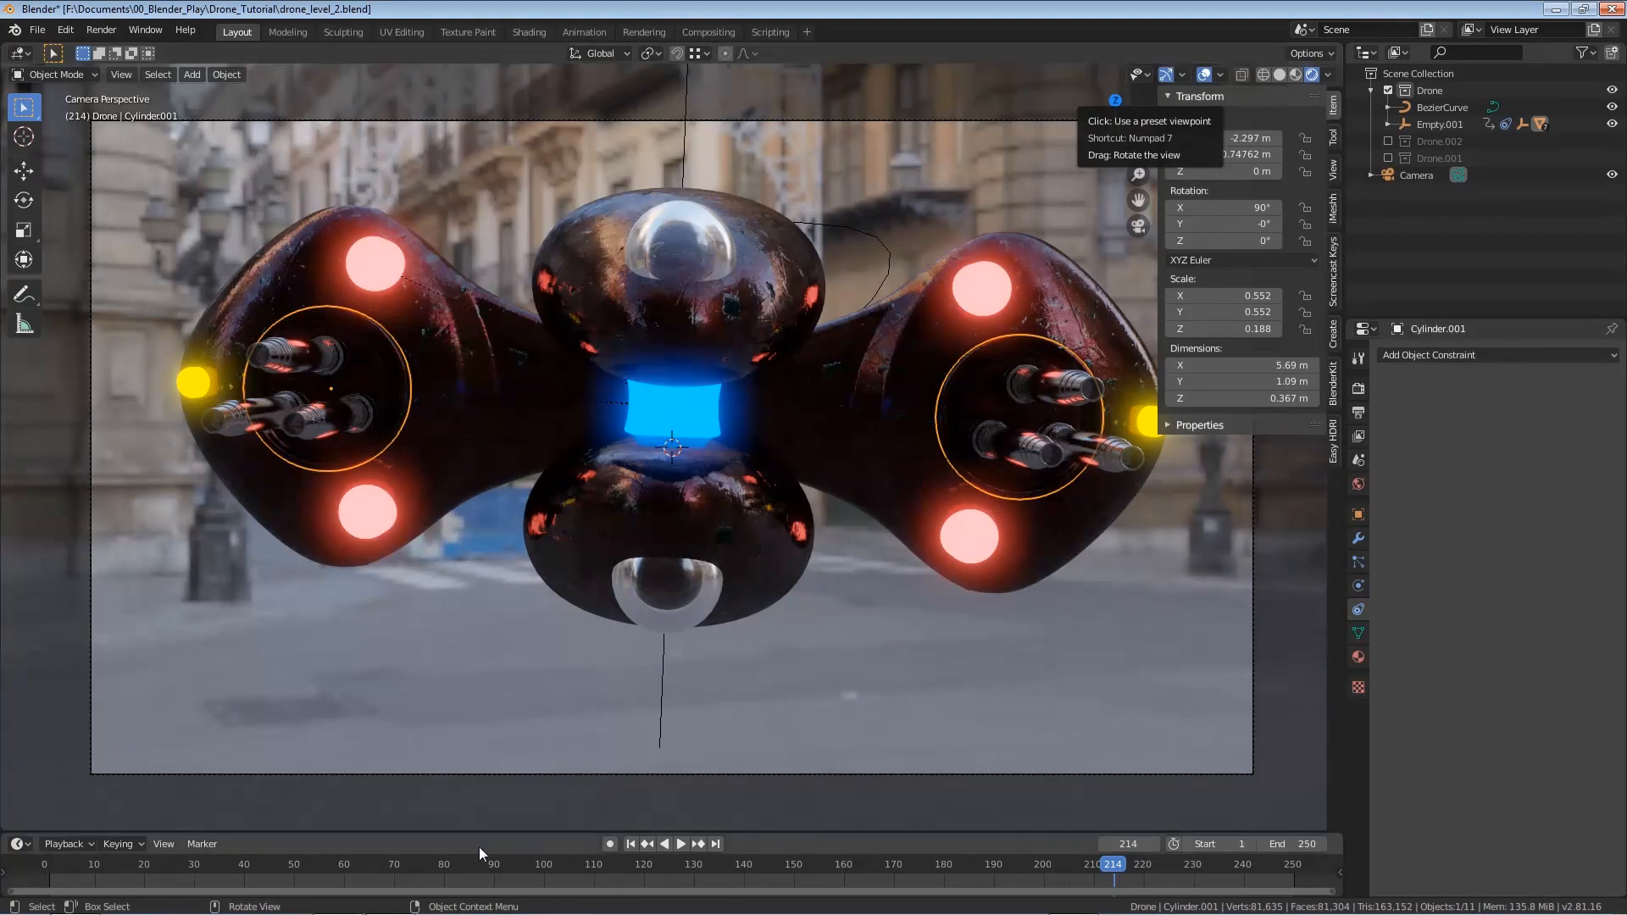
{"action": "left_click", "coordinate": [551, 865]}
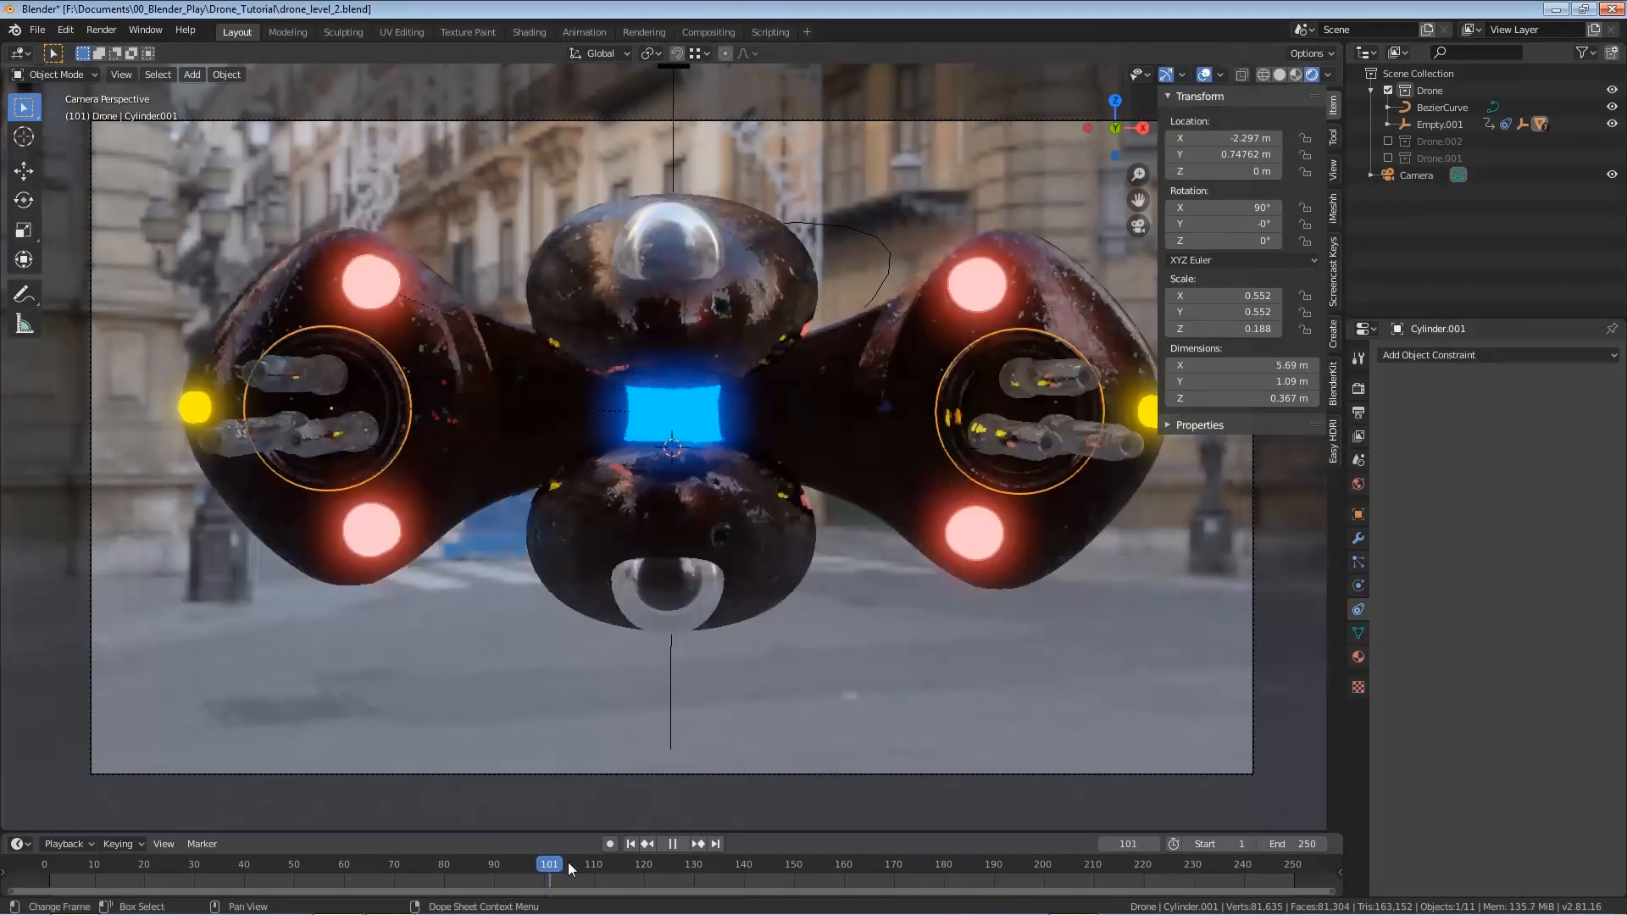
{"action": "left_click", "coordinate": [654, 872]}
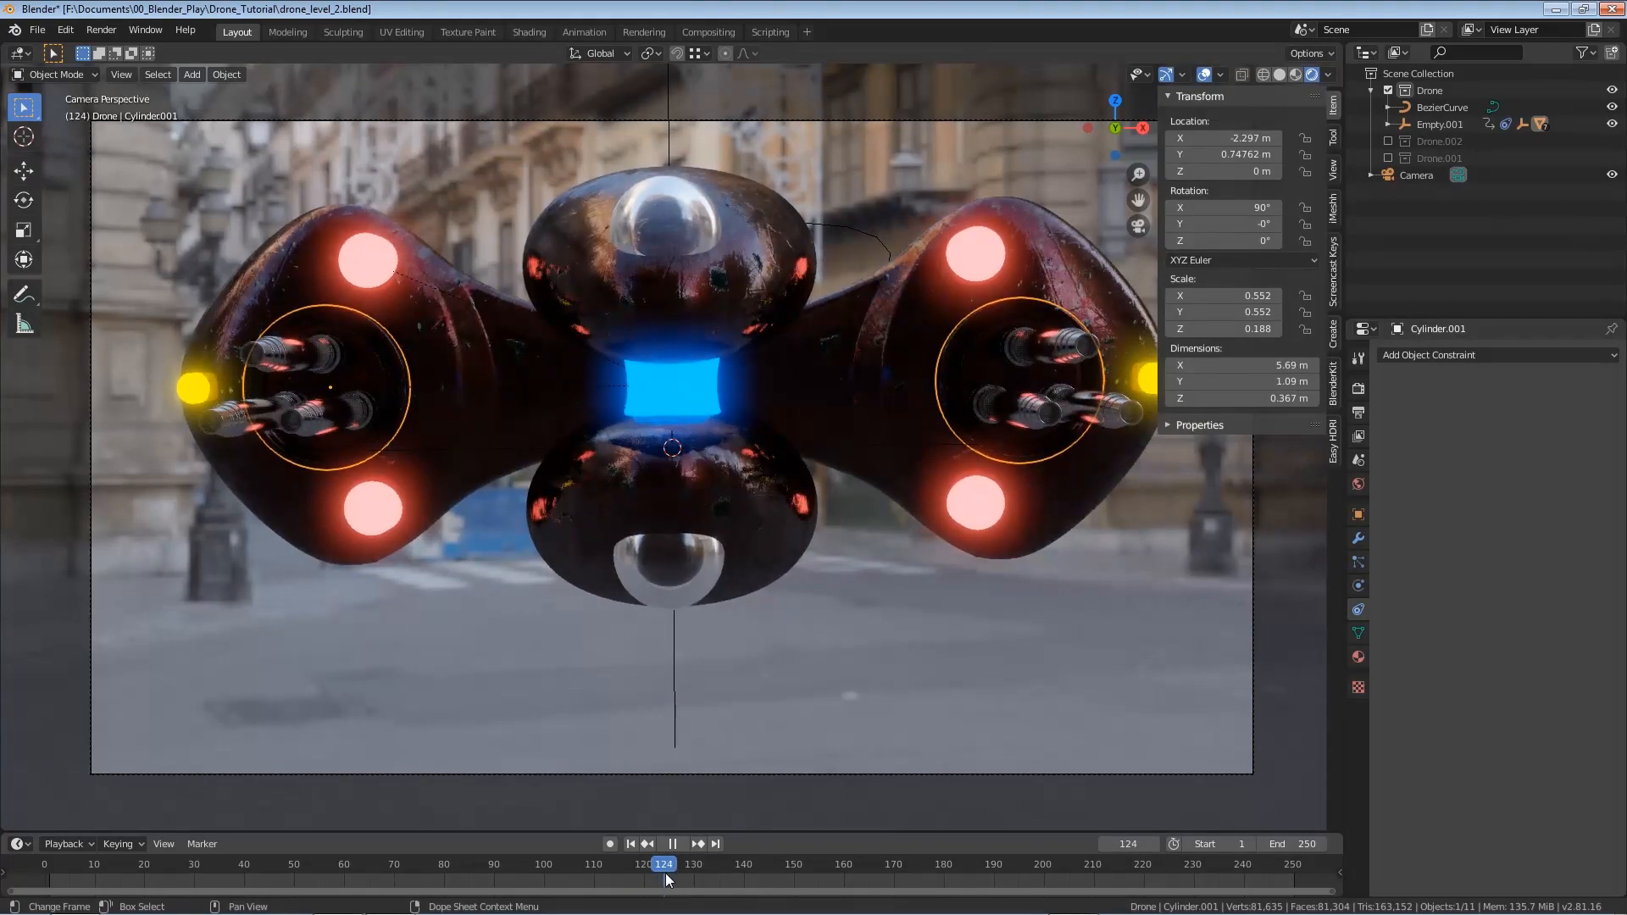
{"action": "key", "text": "space"}
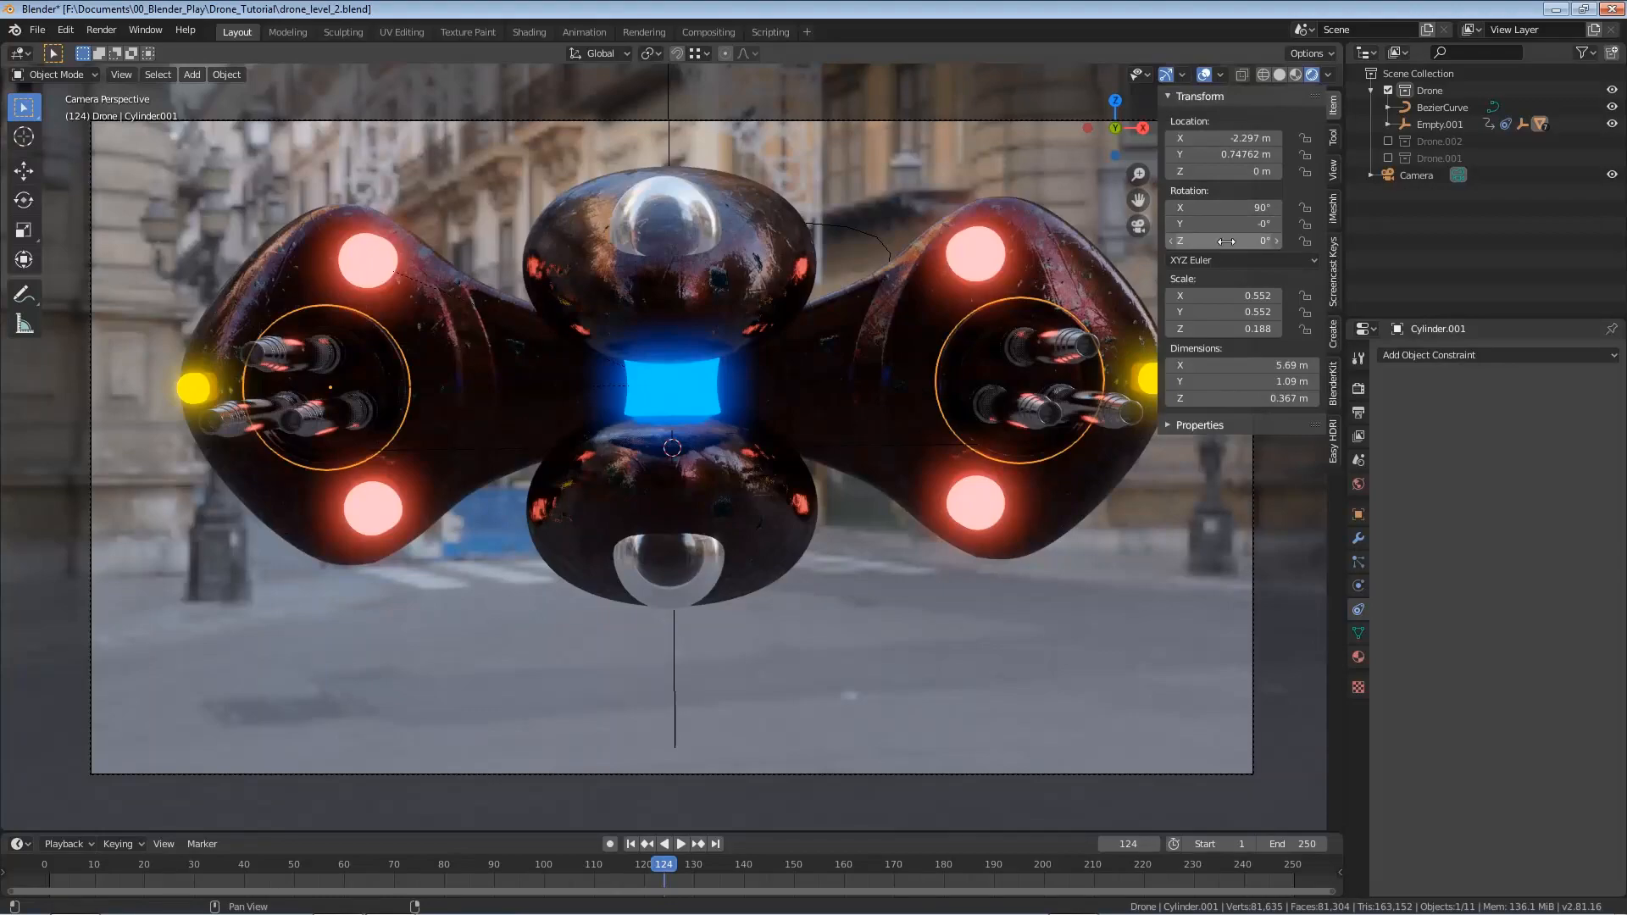
{"action": "key", "text": "i"}
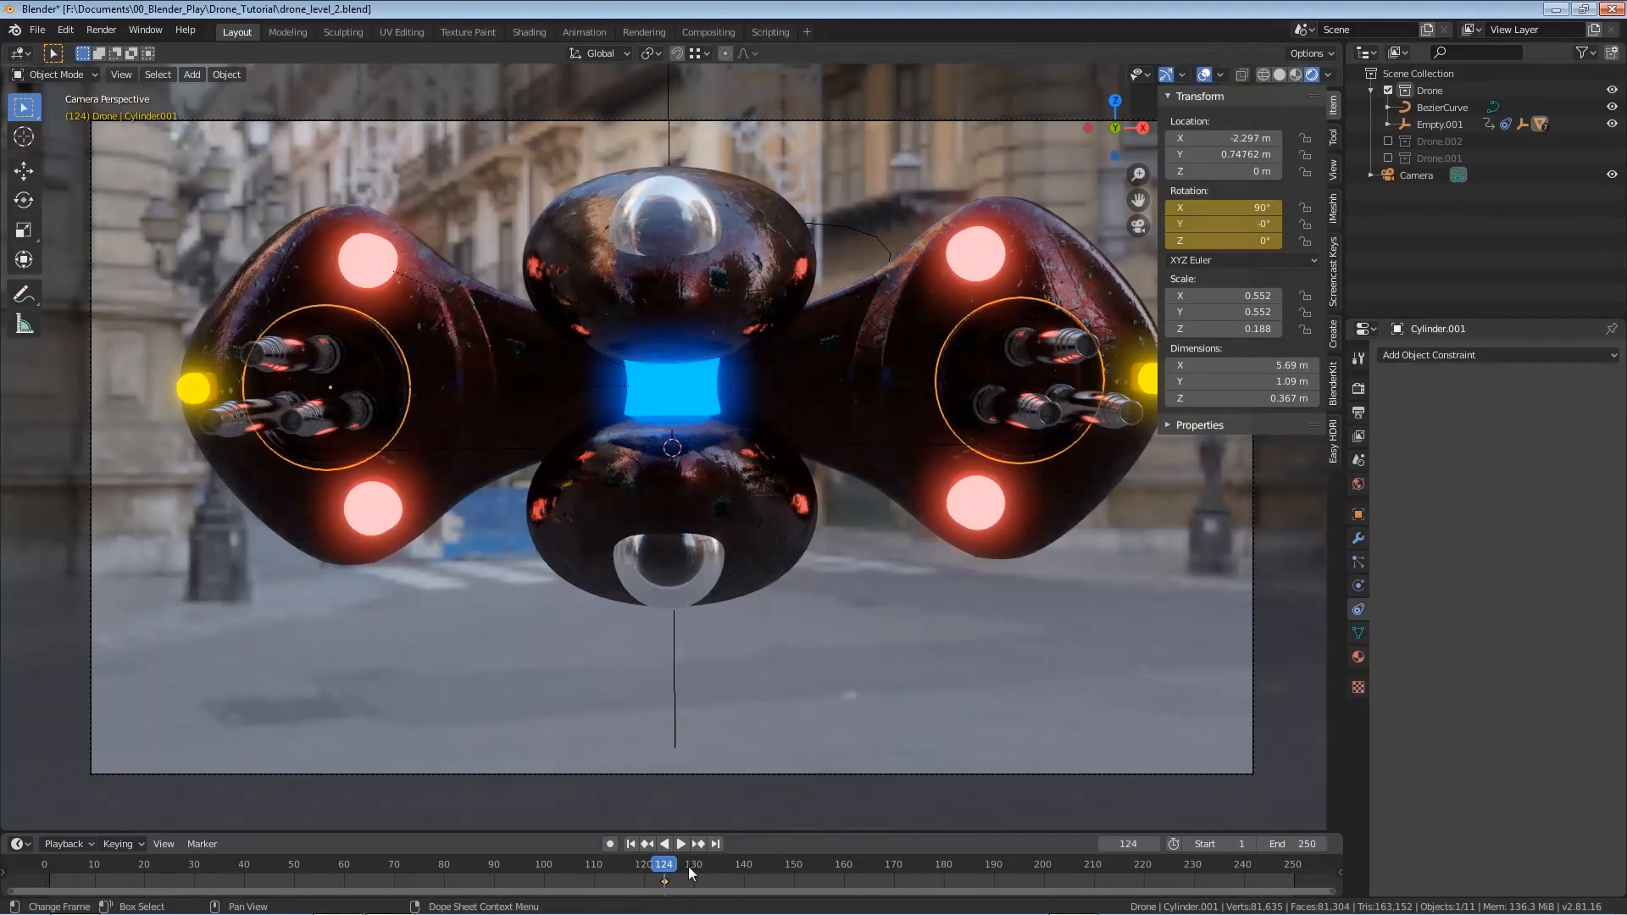
Set the gun base's Y rotation to 360*5 (1800°) at frame 180 and insert a rotation keyframe
{"action": "left_click", "coordinate": [943, 865]}
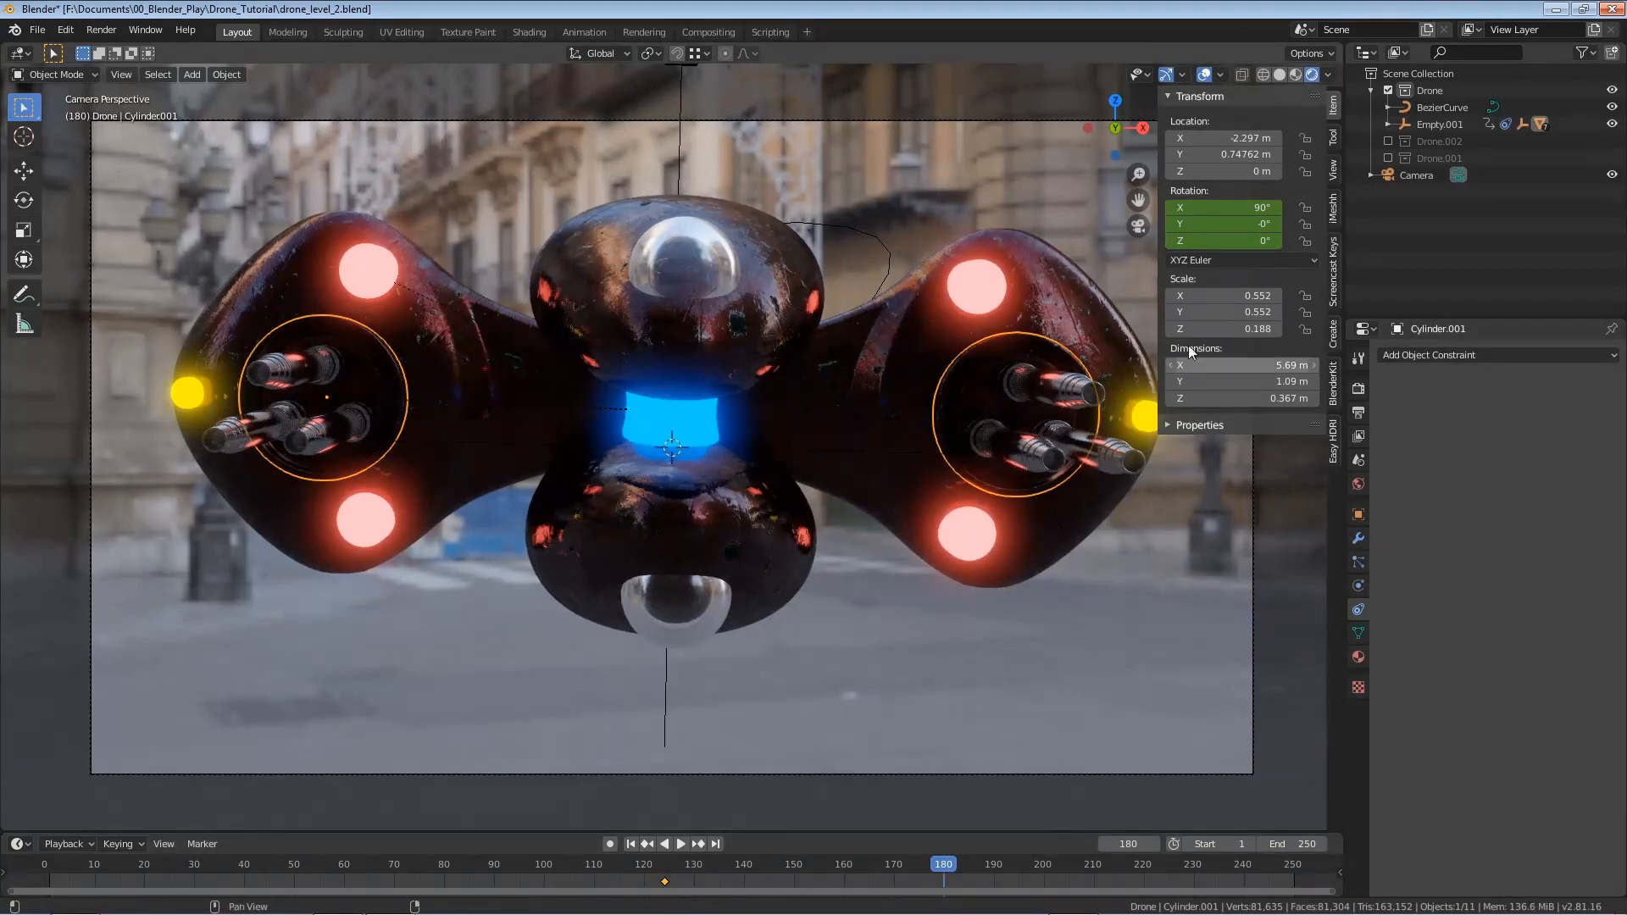
{"action": "left_click_drag", "start_coordinate": [1207, 226], "coordinate": [1286, 225]}
{"action": "left_click", "coordinate": [1210, 225]}
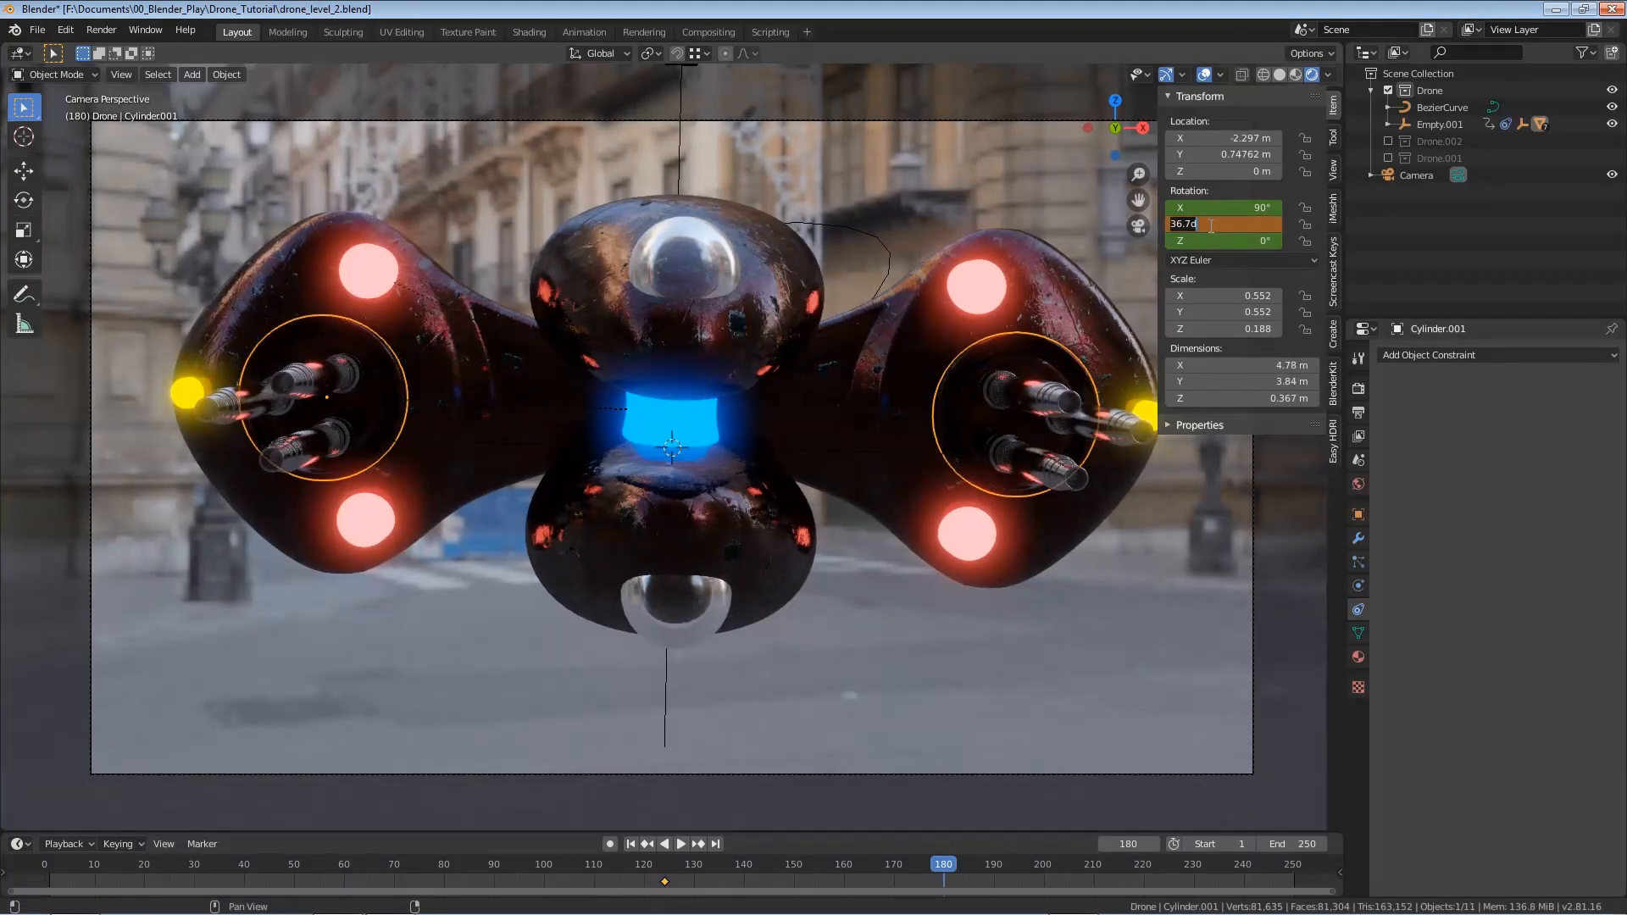
{"action": "type", "text": "360*5"}
{"action": "key", "text": "Return"}
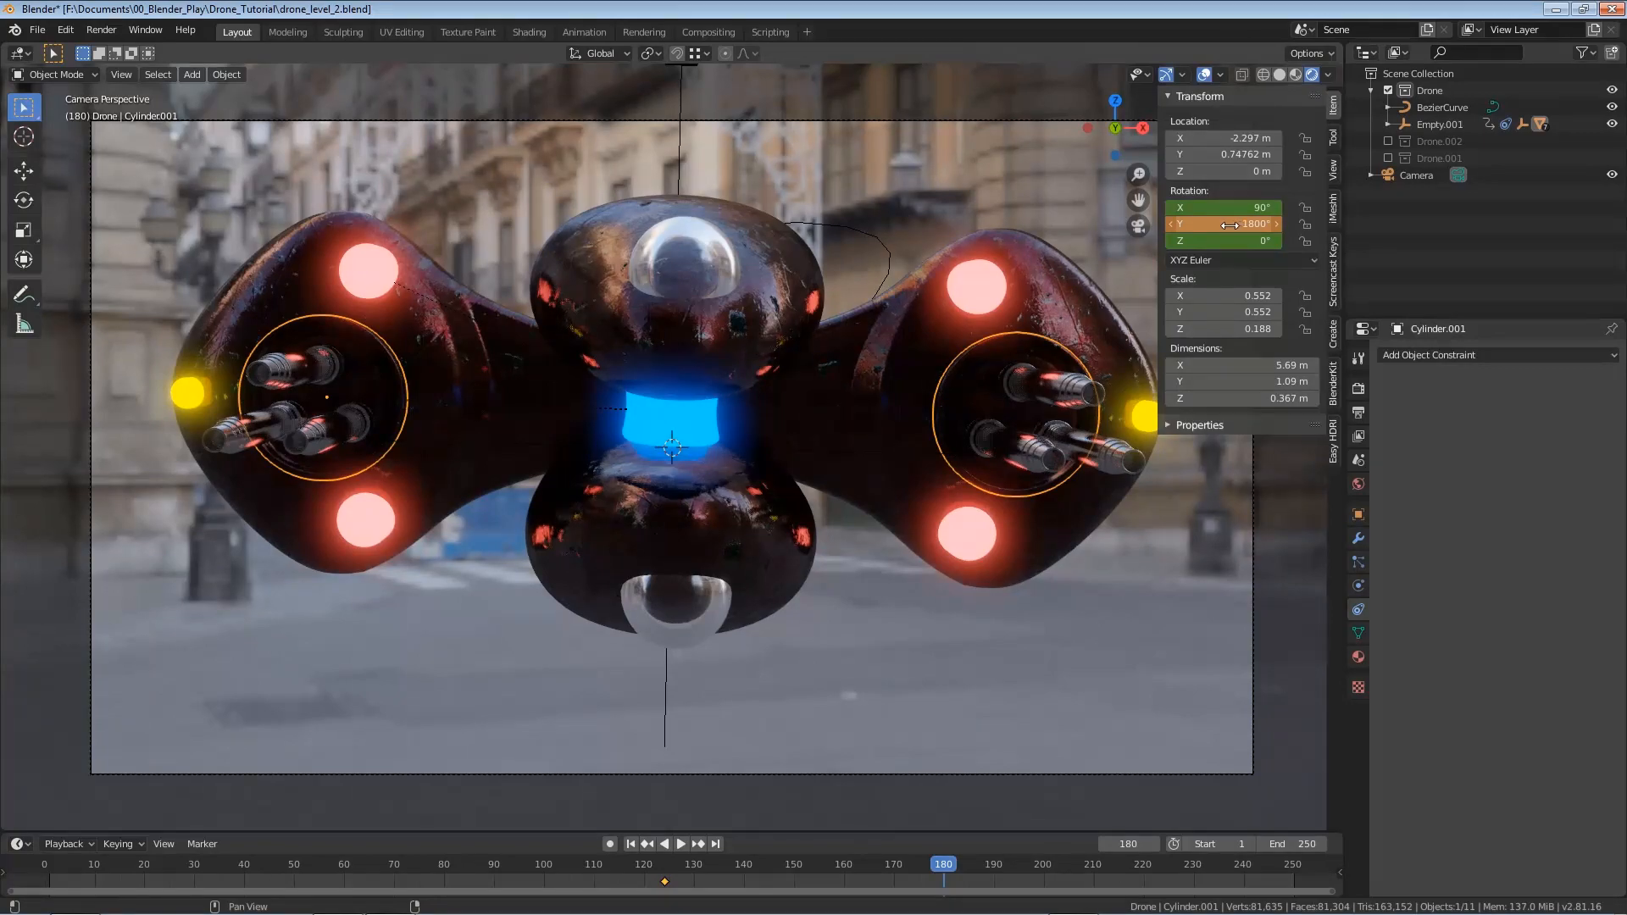
{"action": "key", "text": "i"}
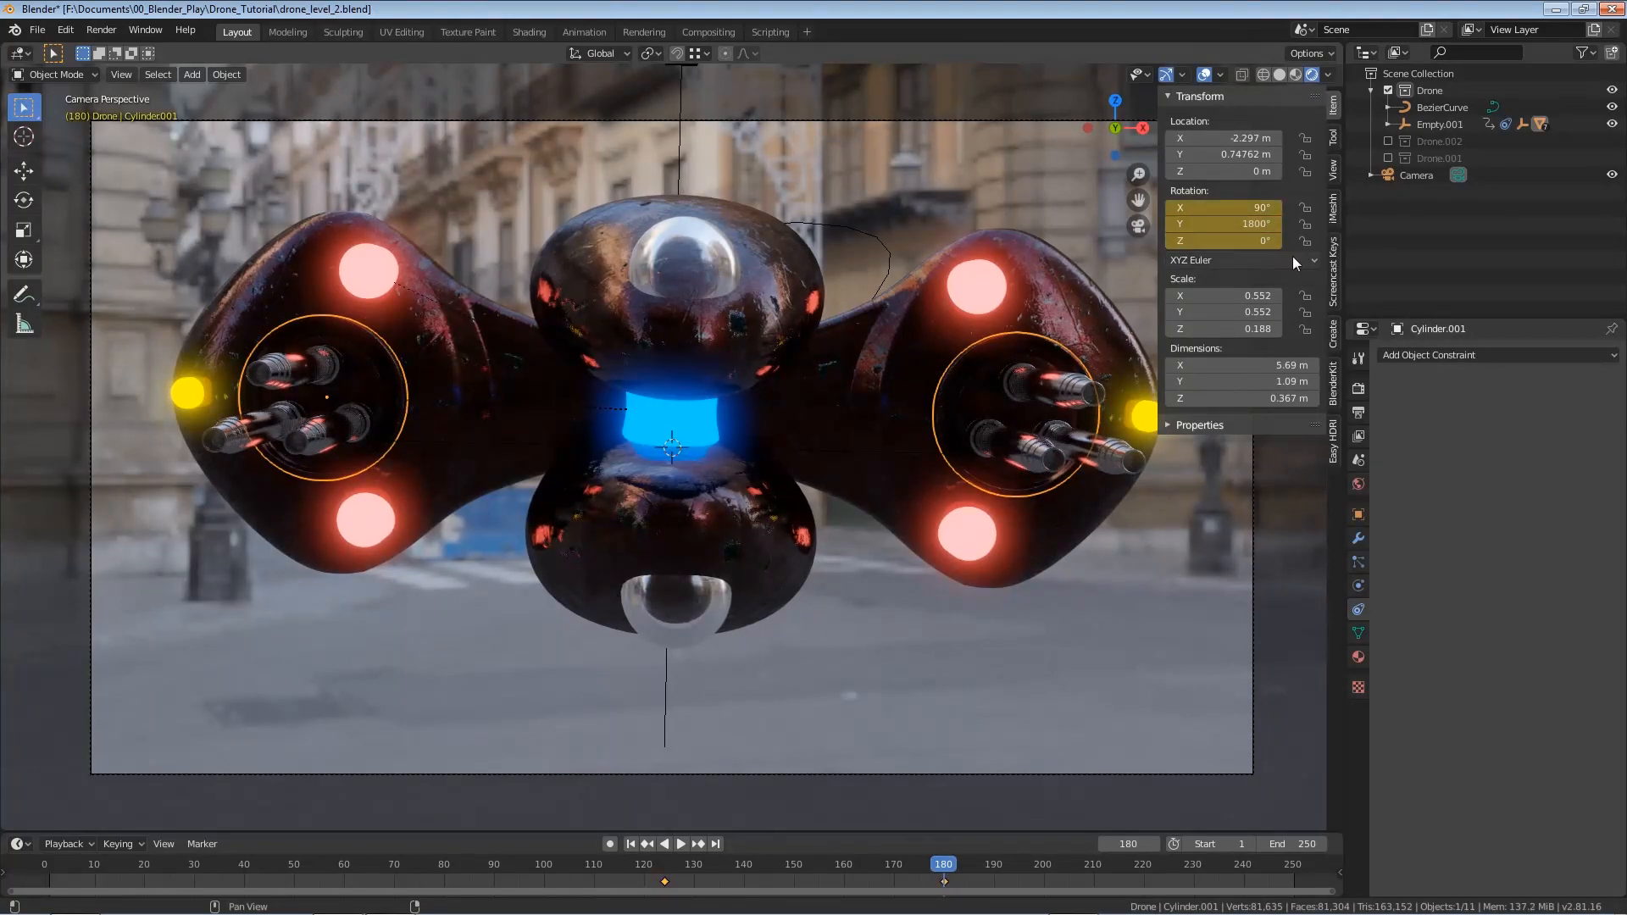
Preview the gun spin from around frame 124, switching the viewport to solid shading for playback
{"action": "left_click", "coordinate": [659, 866]}
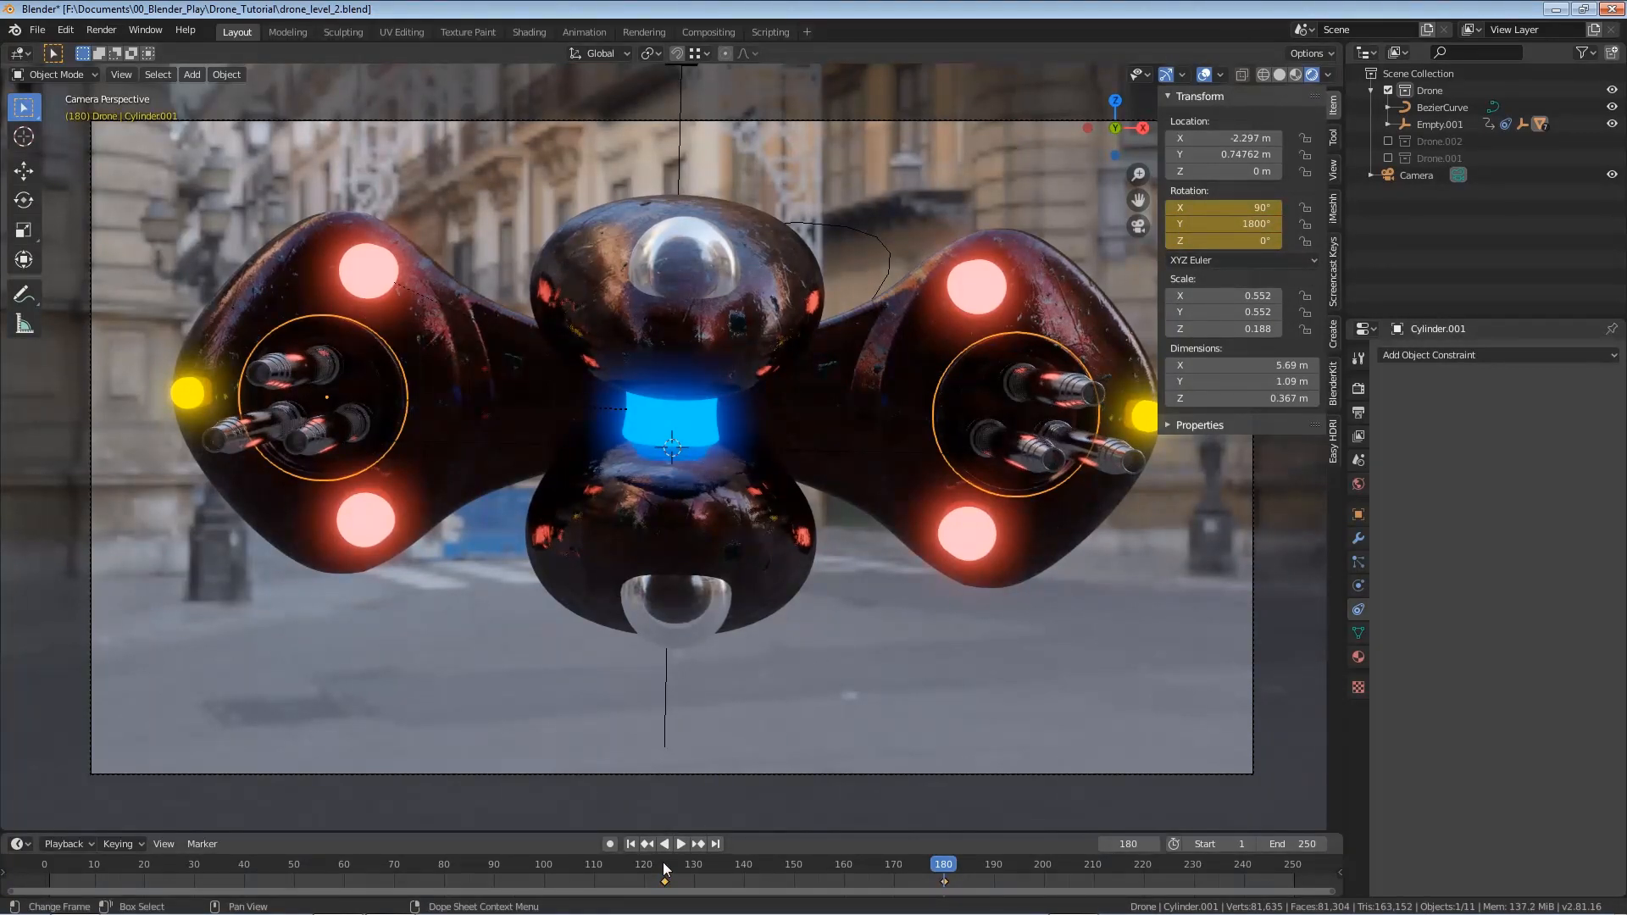
{"action": "key", "text": "space"}
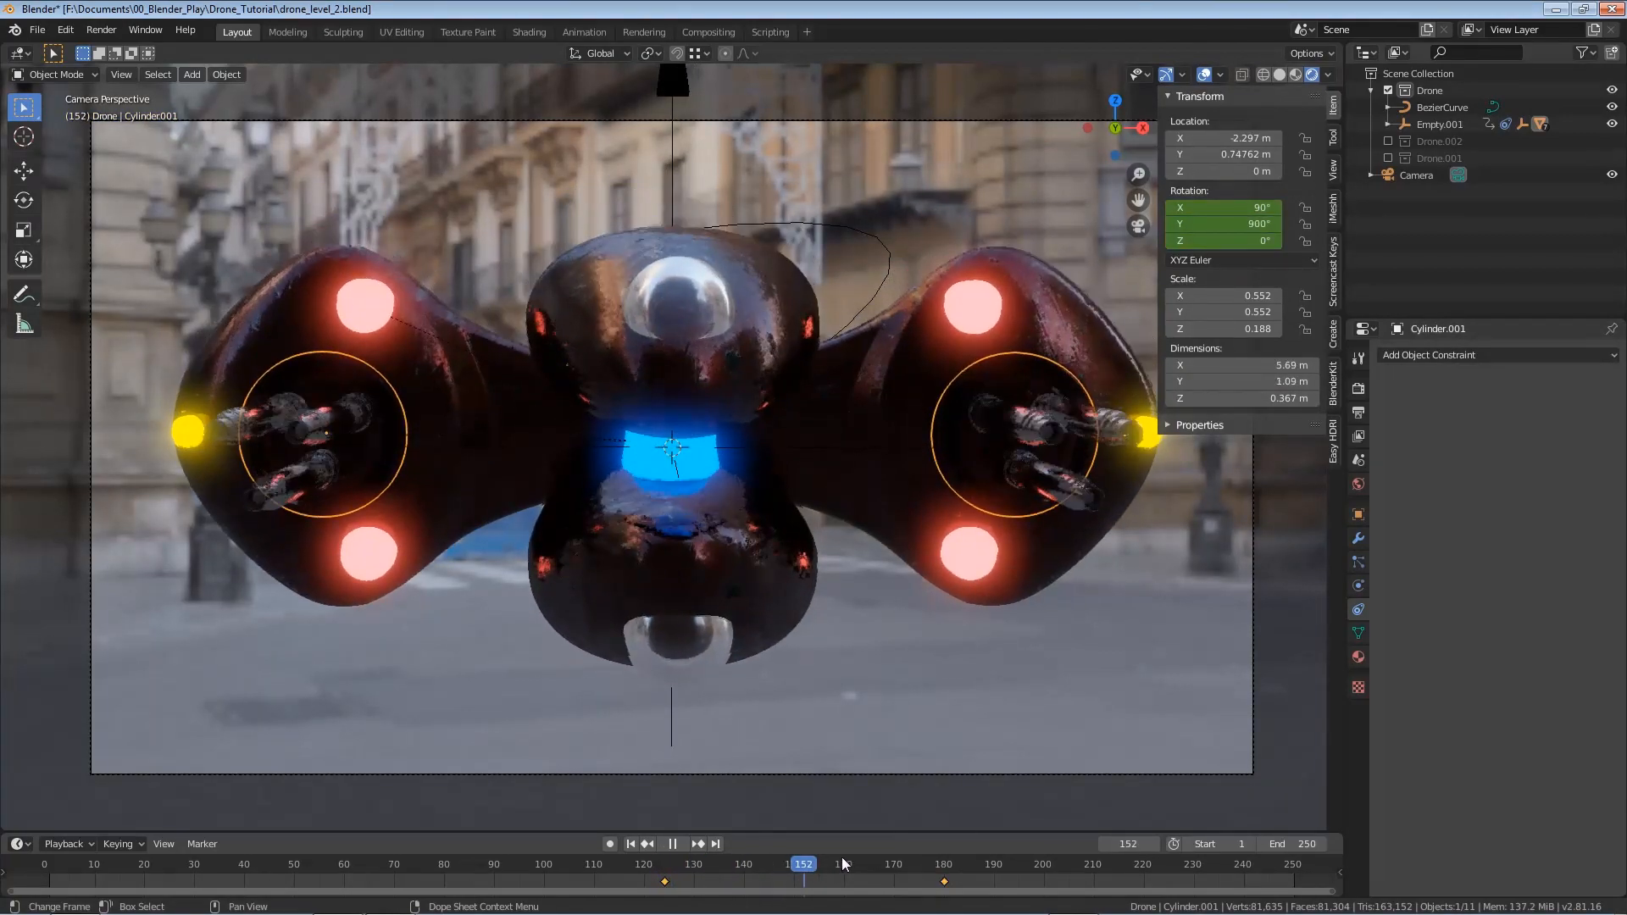
{"action": "key", "text": "space"}
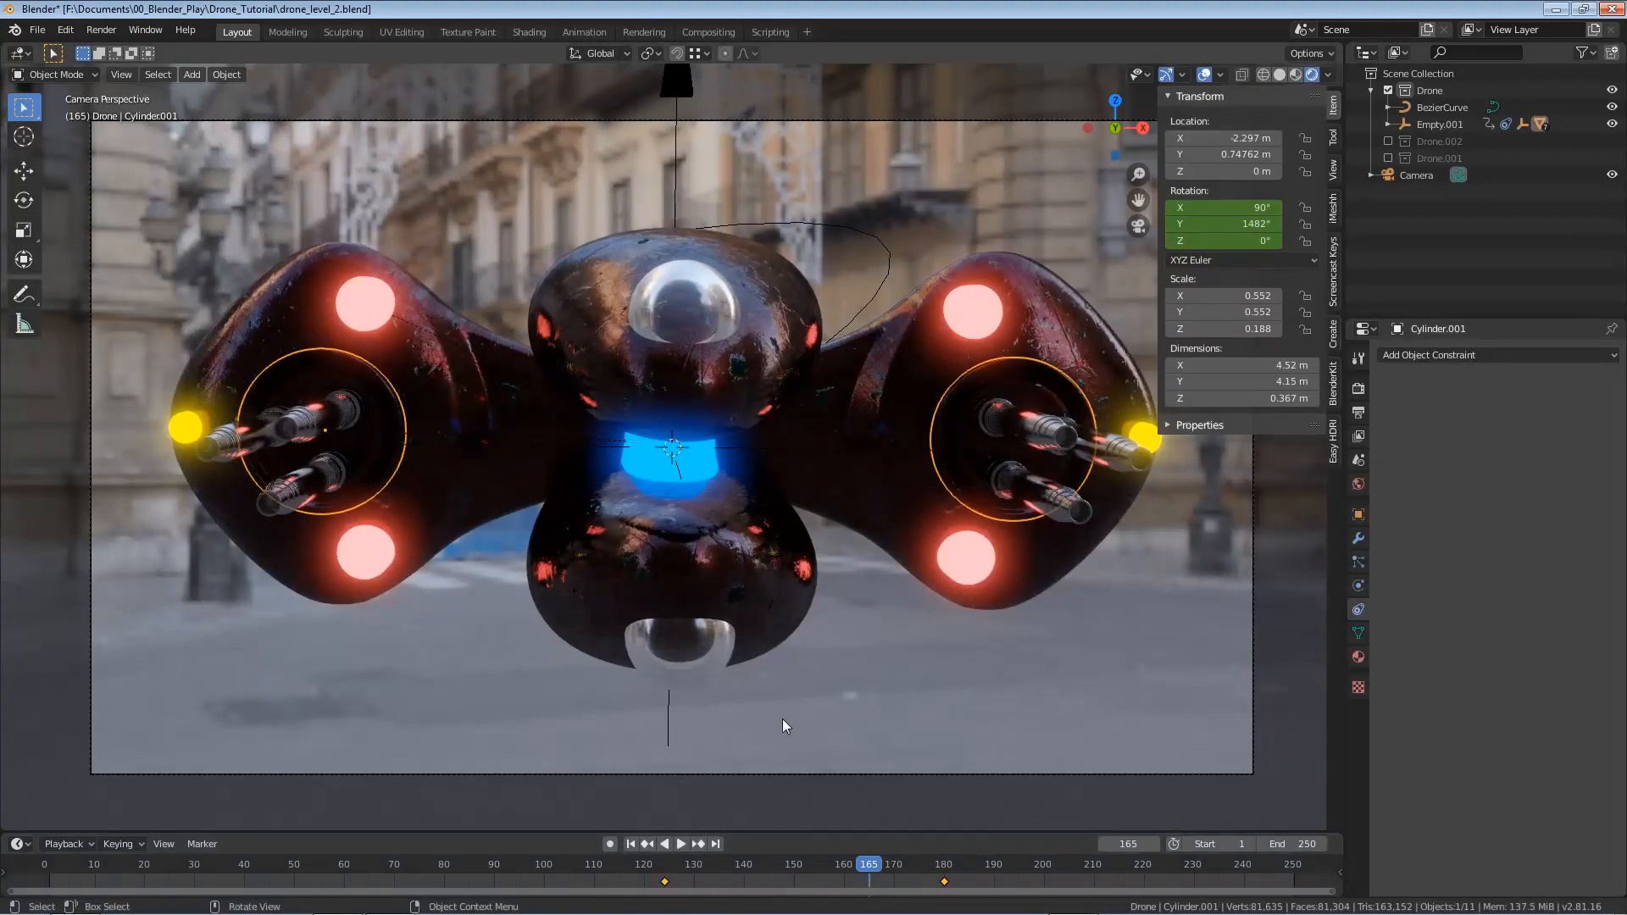
{"action": "key", "text": "z"}
{"action": "left_click", "coordinate": [657, 879]}
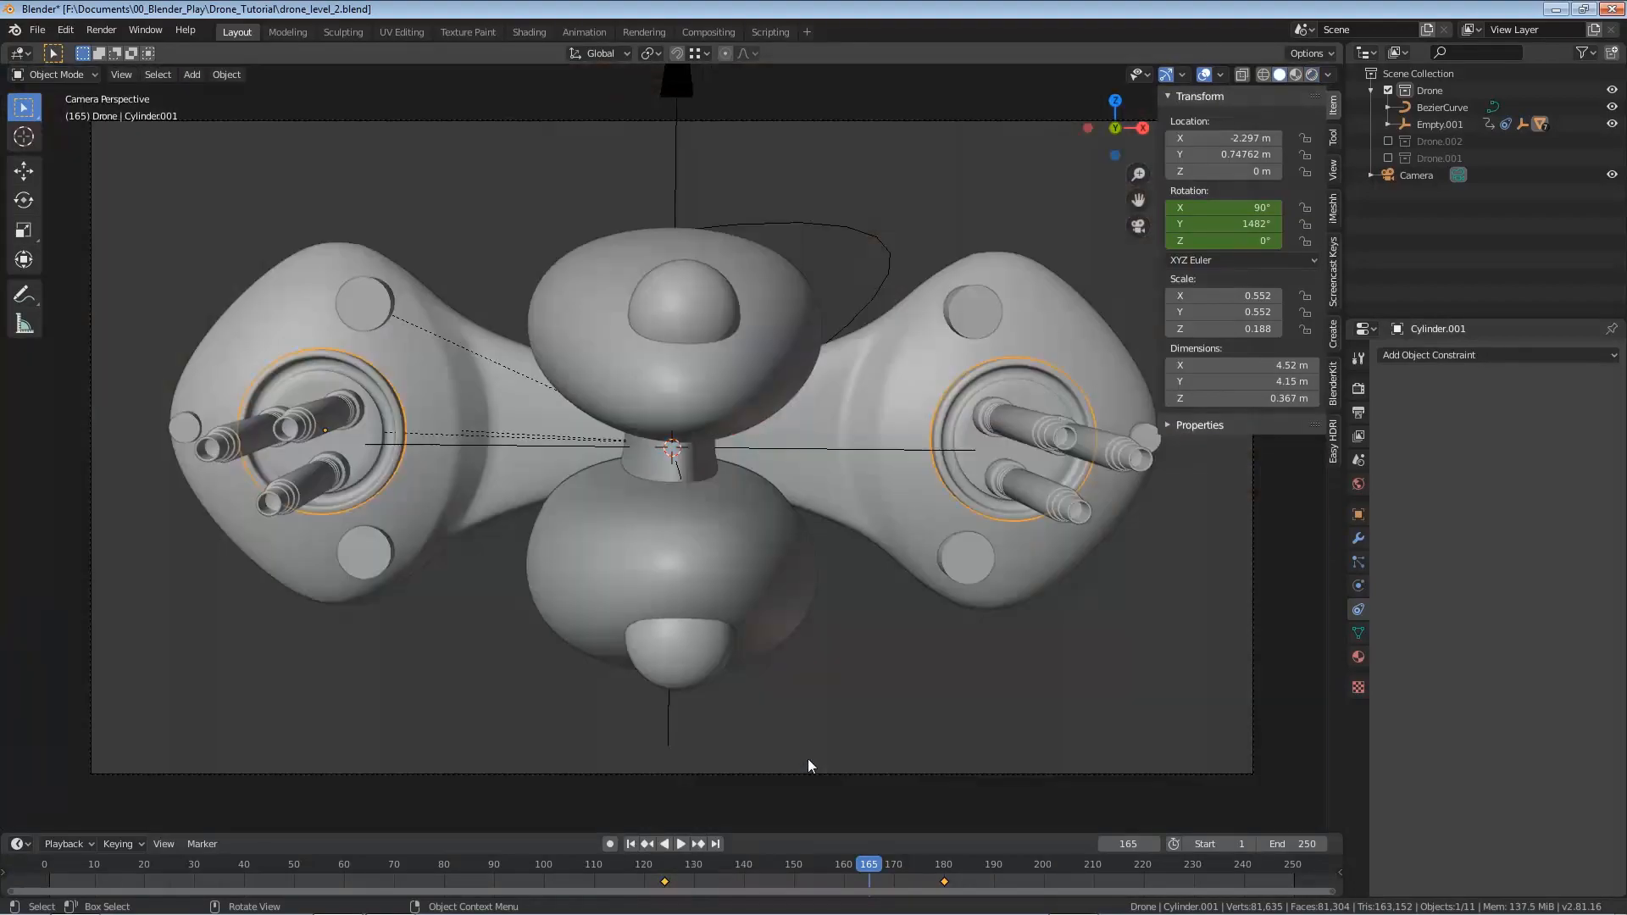
{"action": "left_click", "coordinate": [665, 866]}
{"action": "key", "text": "space"}
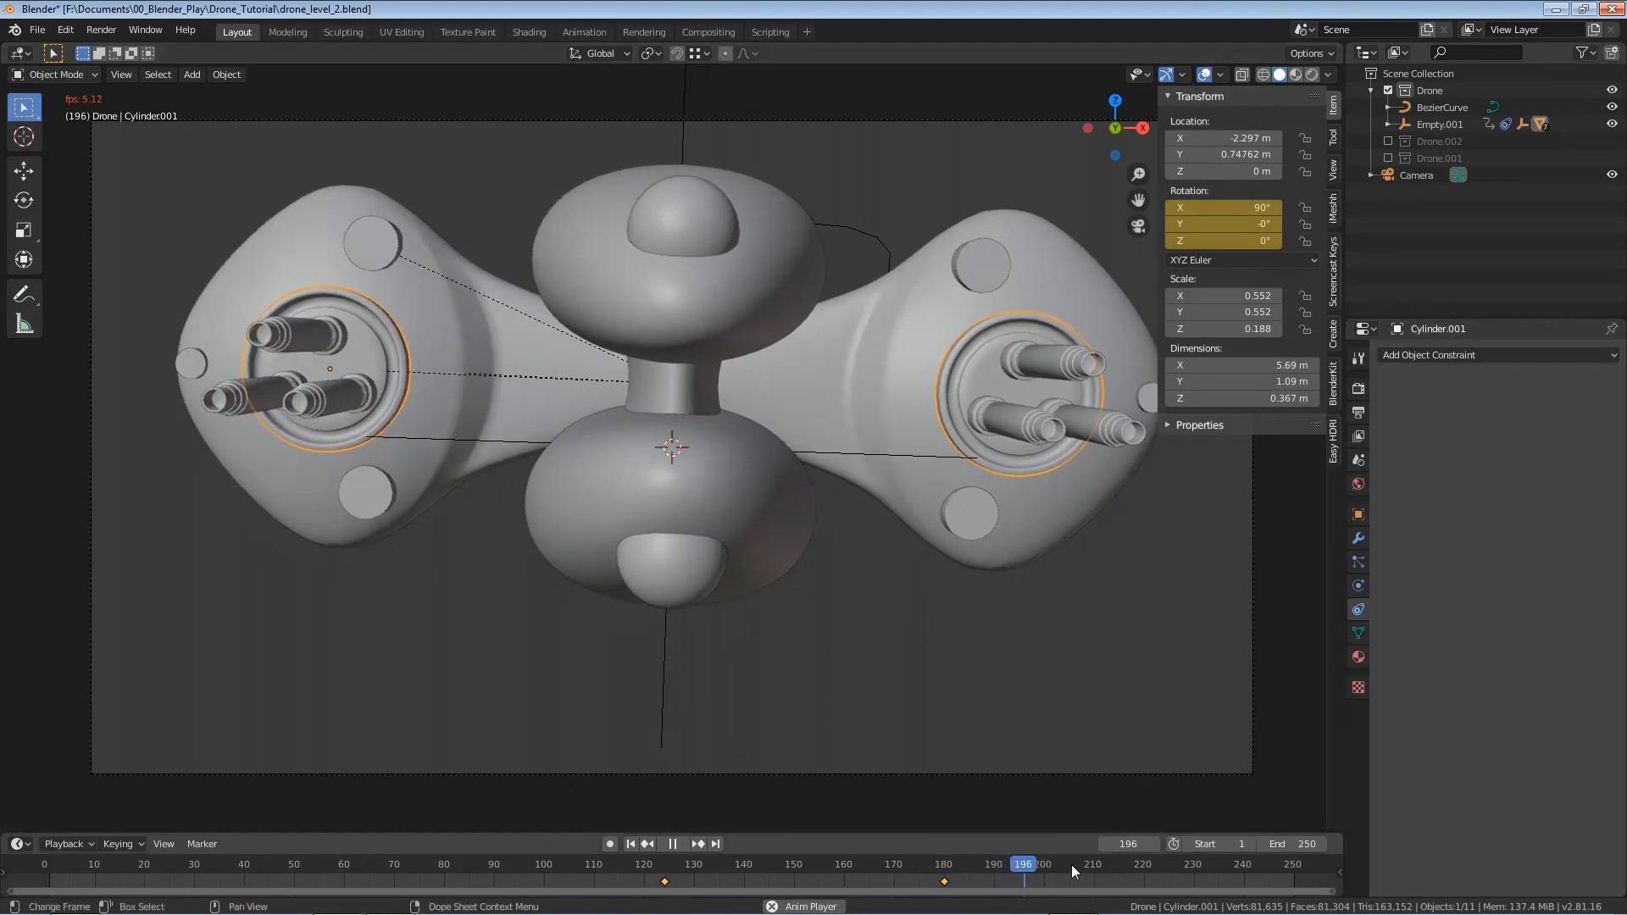
{"action": "key", "text": "space"}
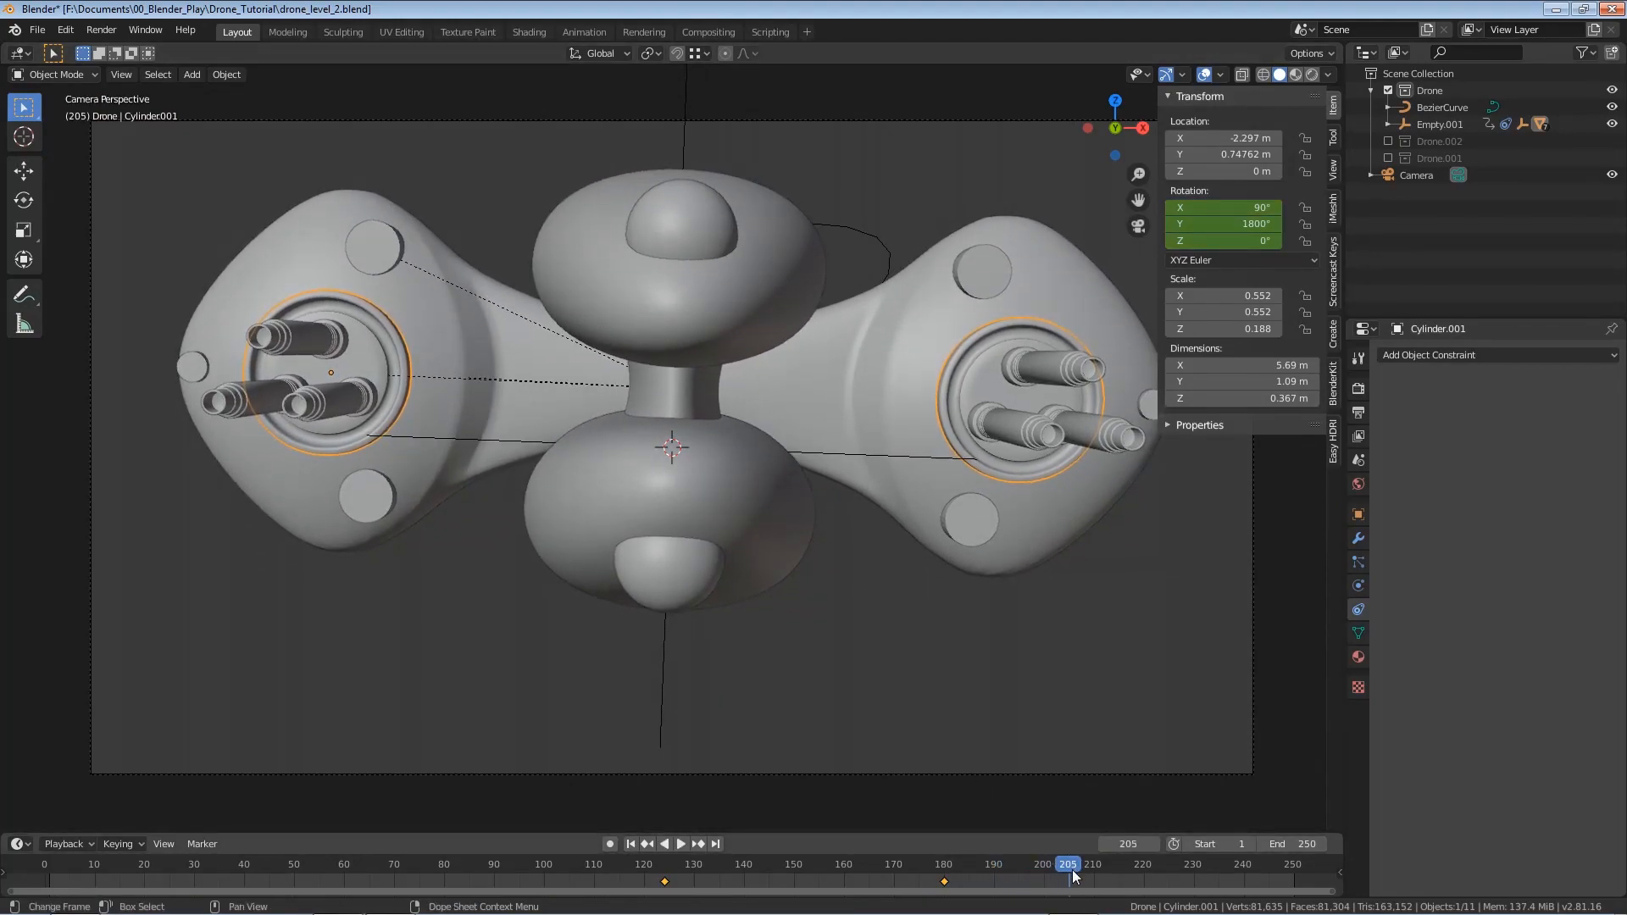
Insert a holding rotation keyframe for the gun base at frame 209
{"action": "left_click", "coordinate": [1070, 869]}
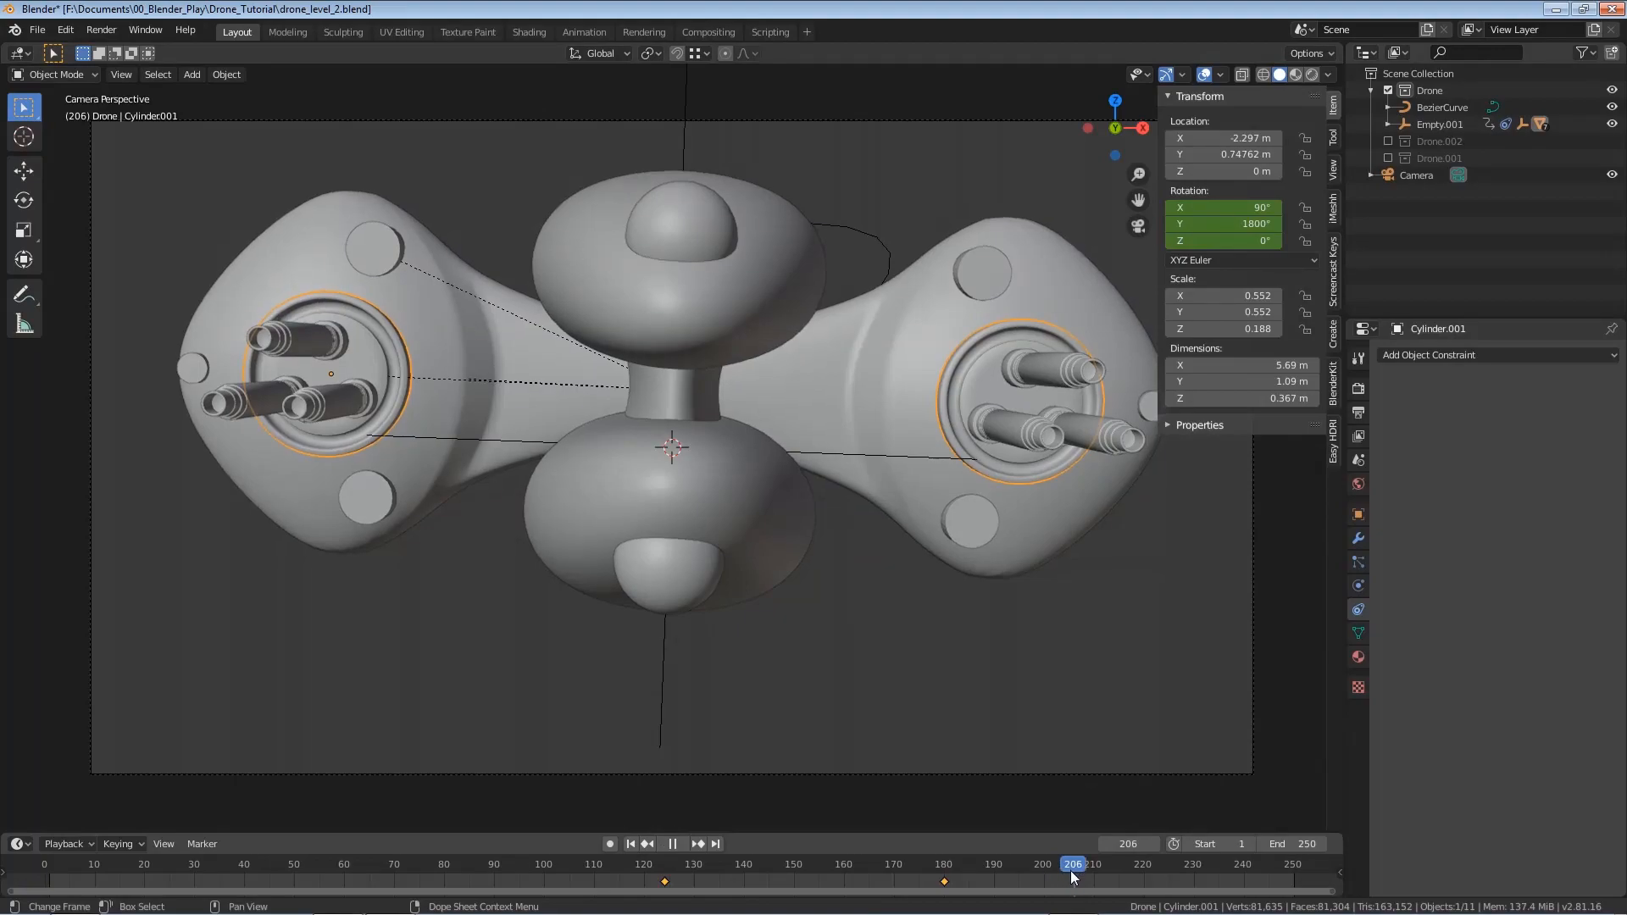
{"action": "left_click_drag", "start_coordinate": [941, 872], "coordinate": [1088, 873]}
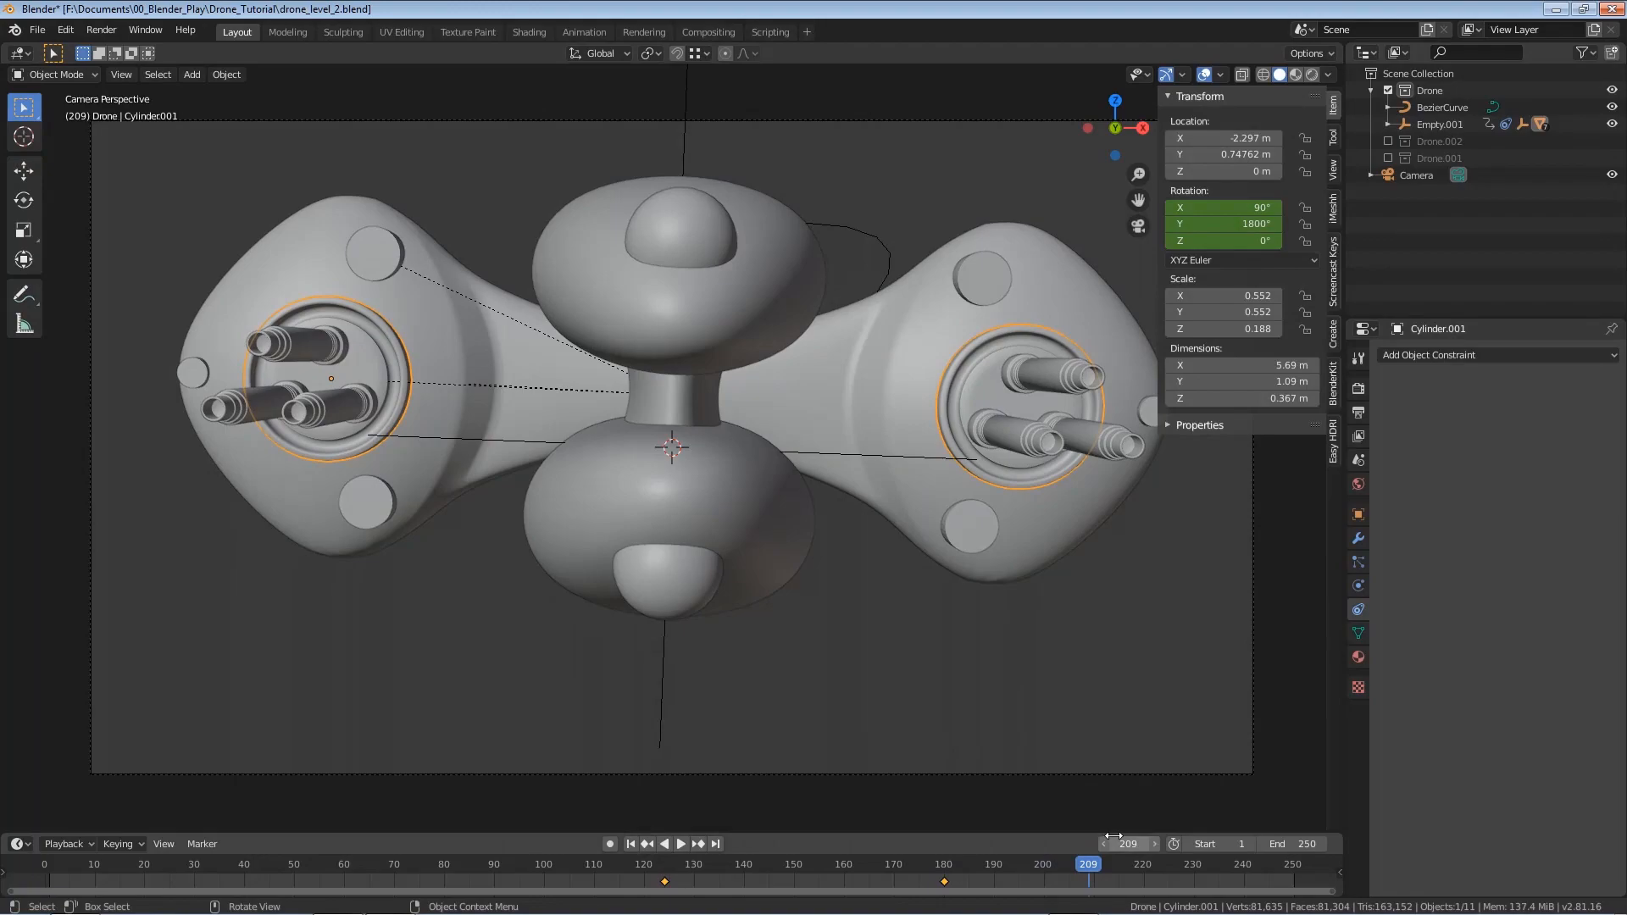
{"action": "key", "text": "i"}
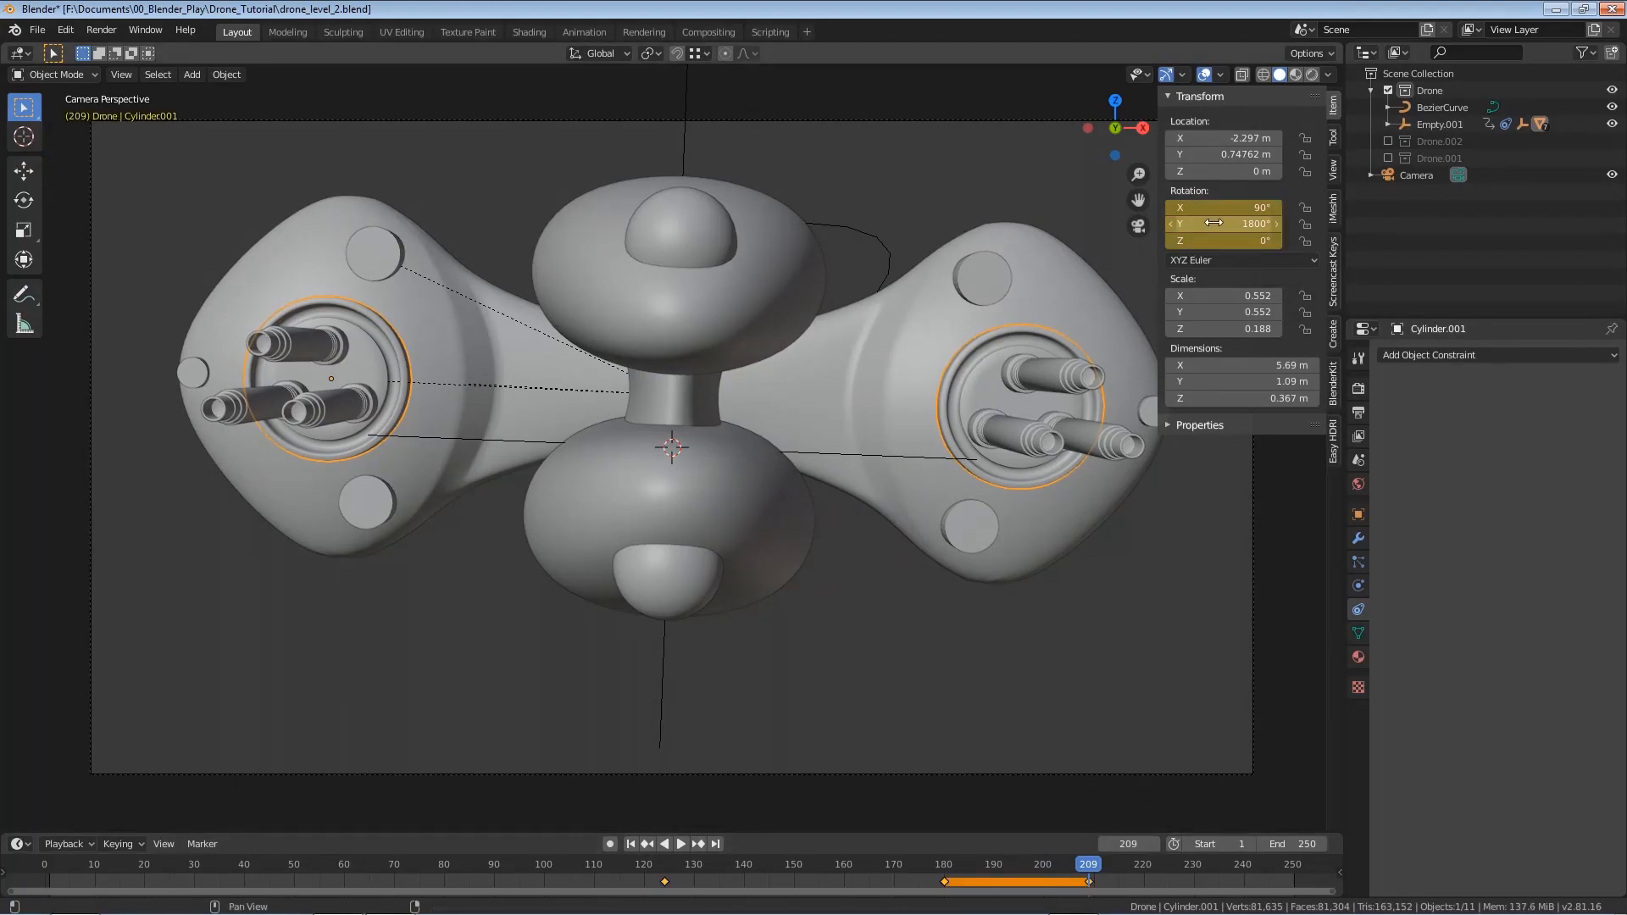
Set the gun base's Y rotation to 2800° at frame 228 and insert a rotation keyframe
{"action": "left_click_drag", "start_coordinate": [1098, 869], "coordinate": [1184, 870]}
{"action": "left_click", "coordinate": [1222, 224]}
{"action": "left_click", "coordinate": [1222, 223]}
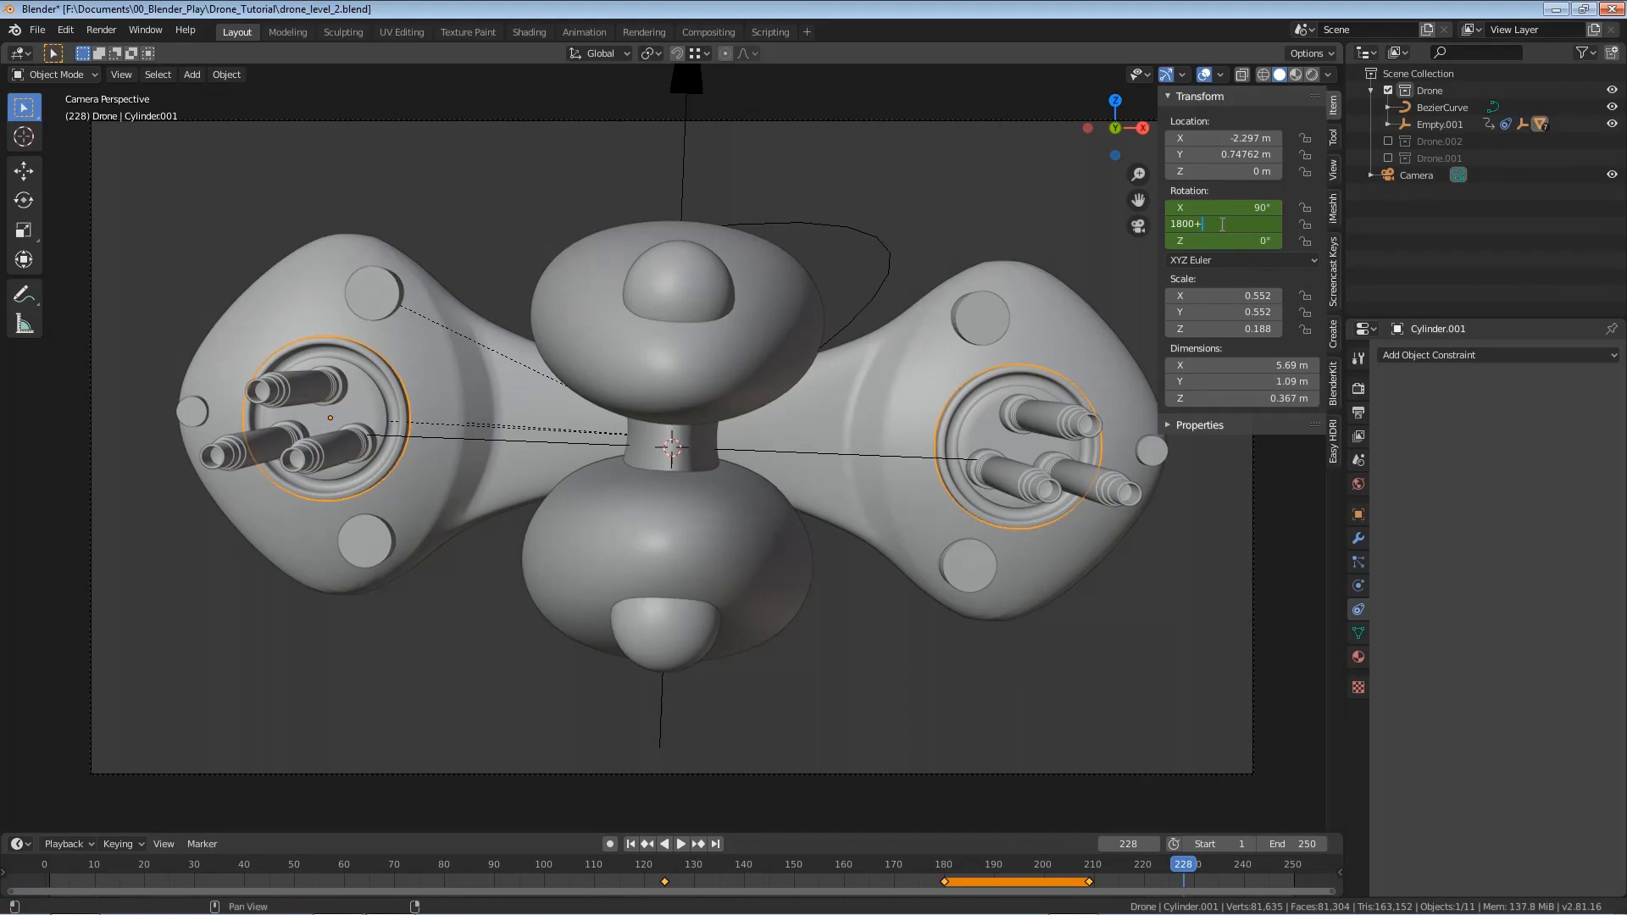
{"action": "key", "text": "Return"}
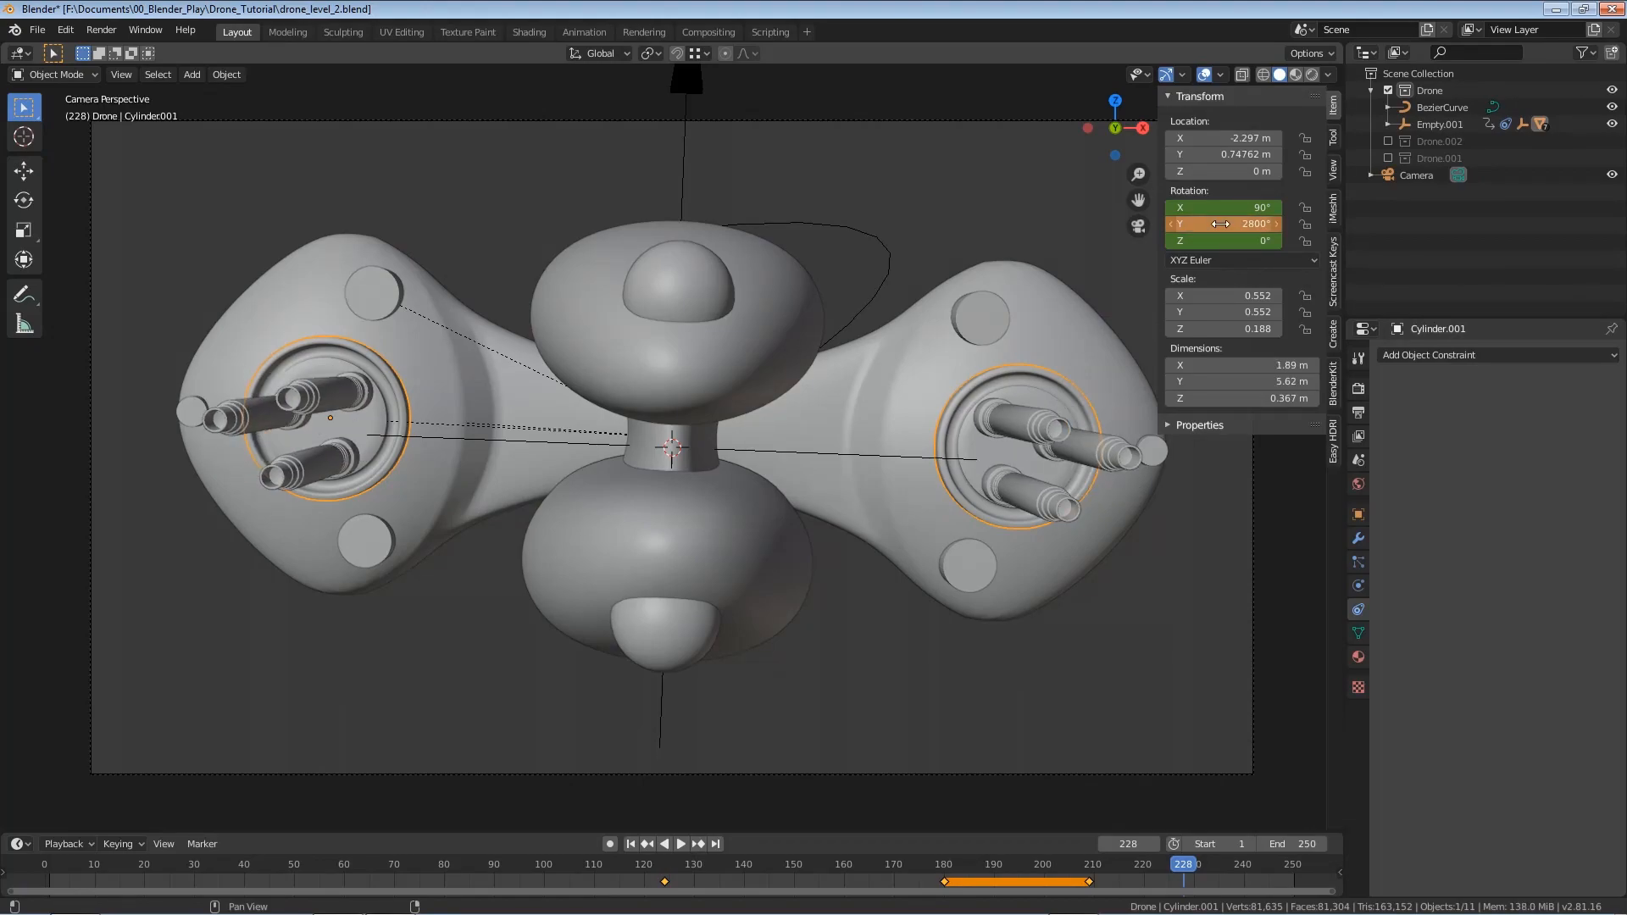
{"action": "key", "text": "i"}
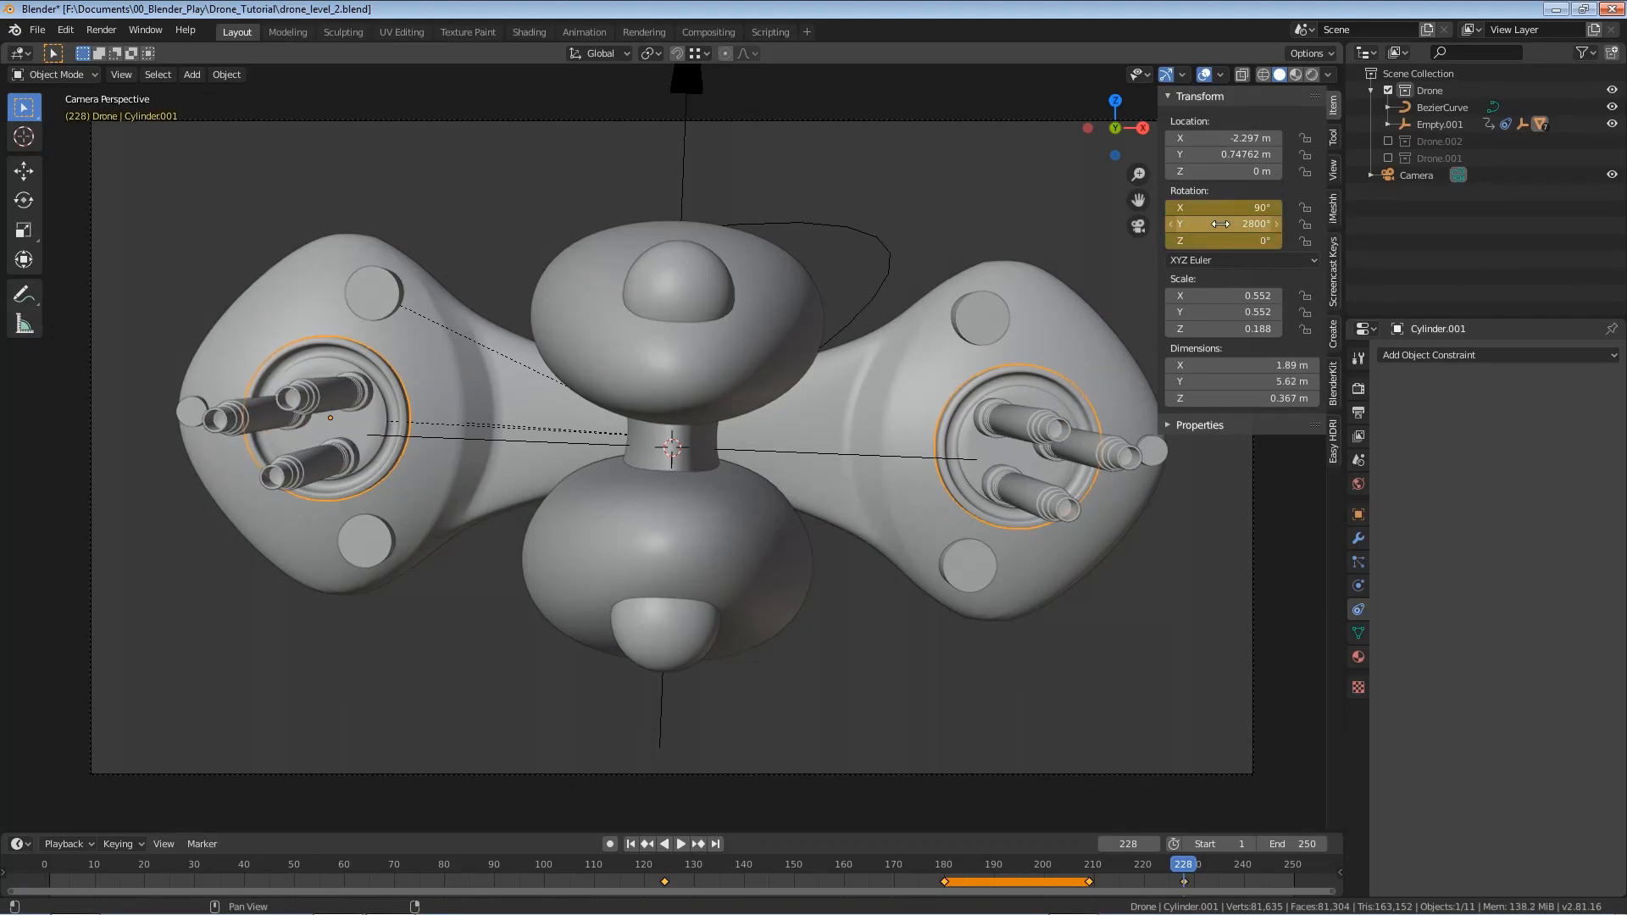
Play back the second gun spin and save the file
{"action": "key", "text": "space"}
{"action": "left_click", "coordinate": [1056, 868]}
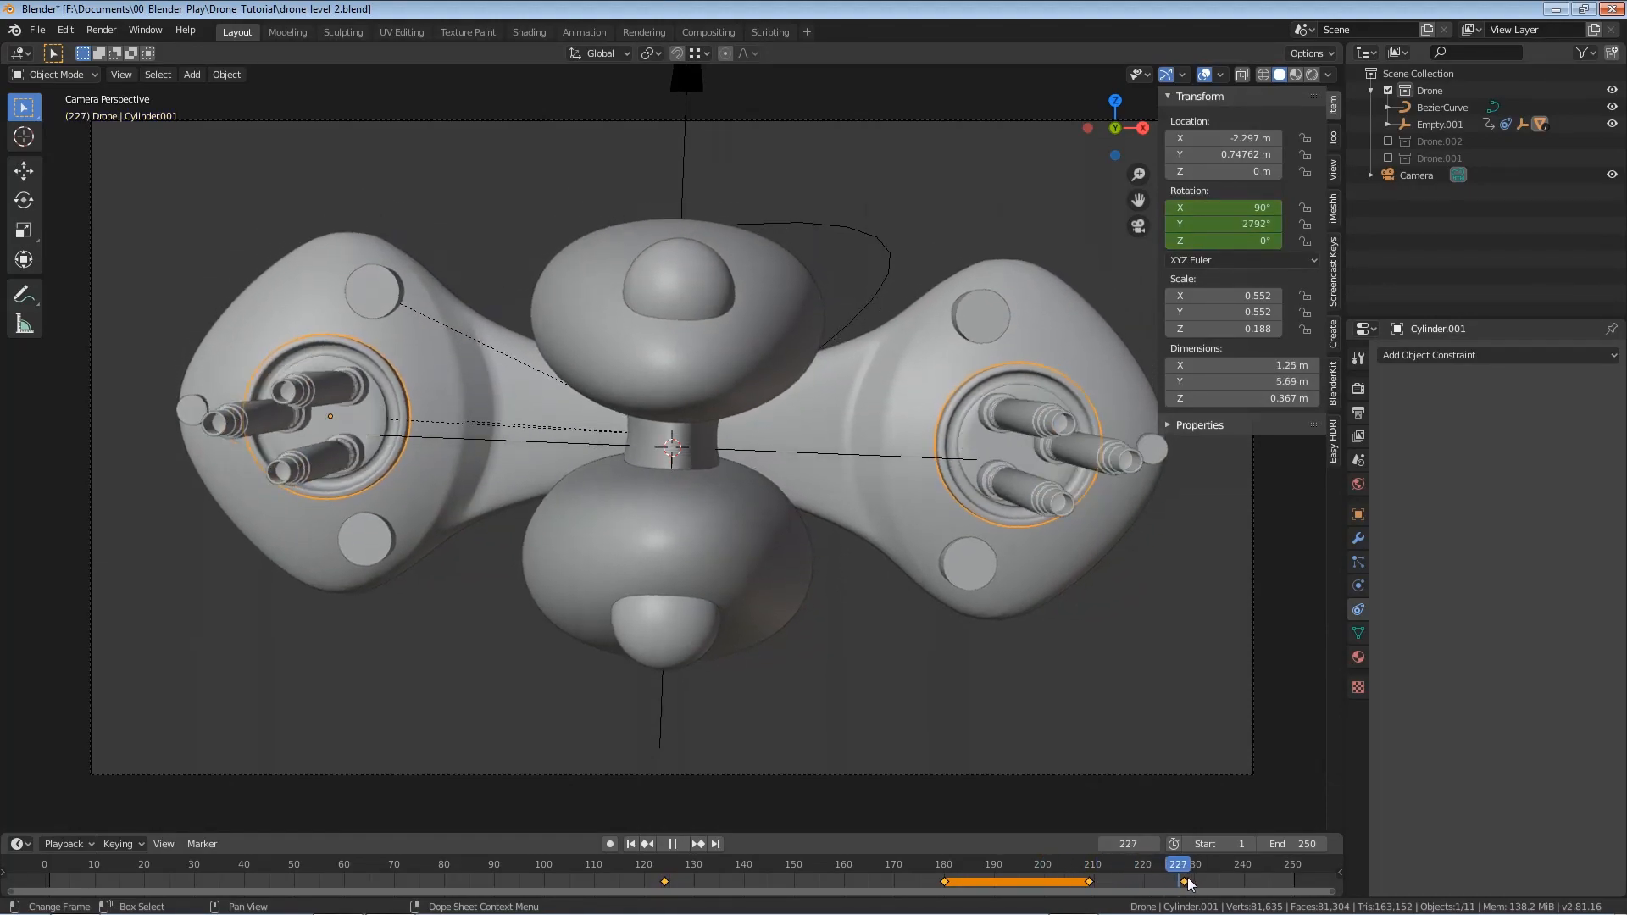
{"action": "key", "text": "space"}
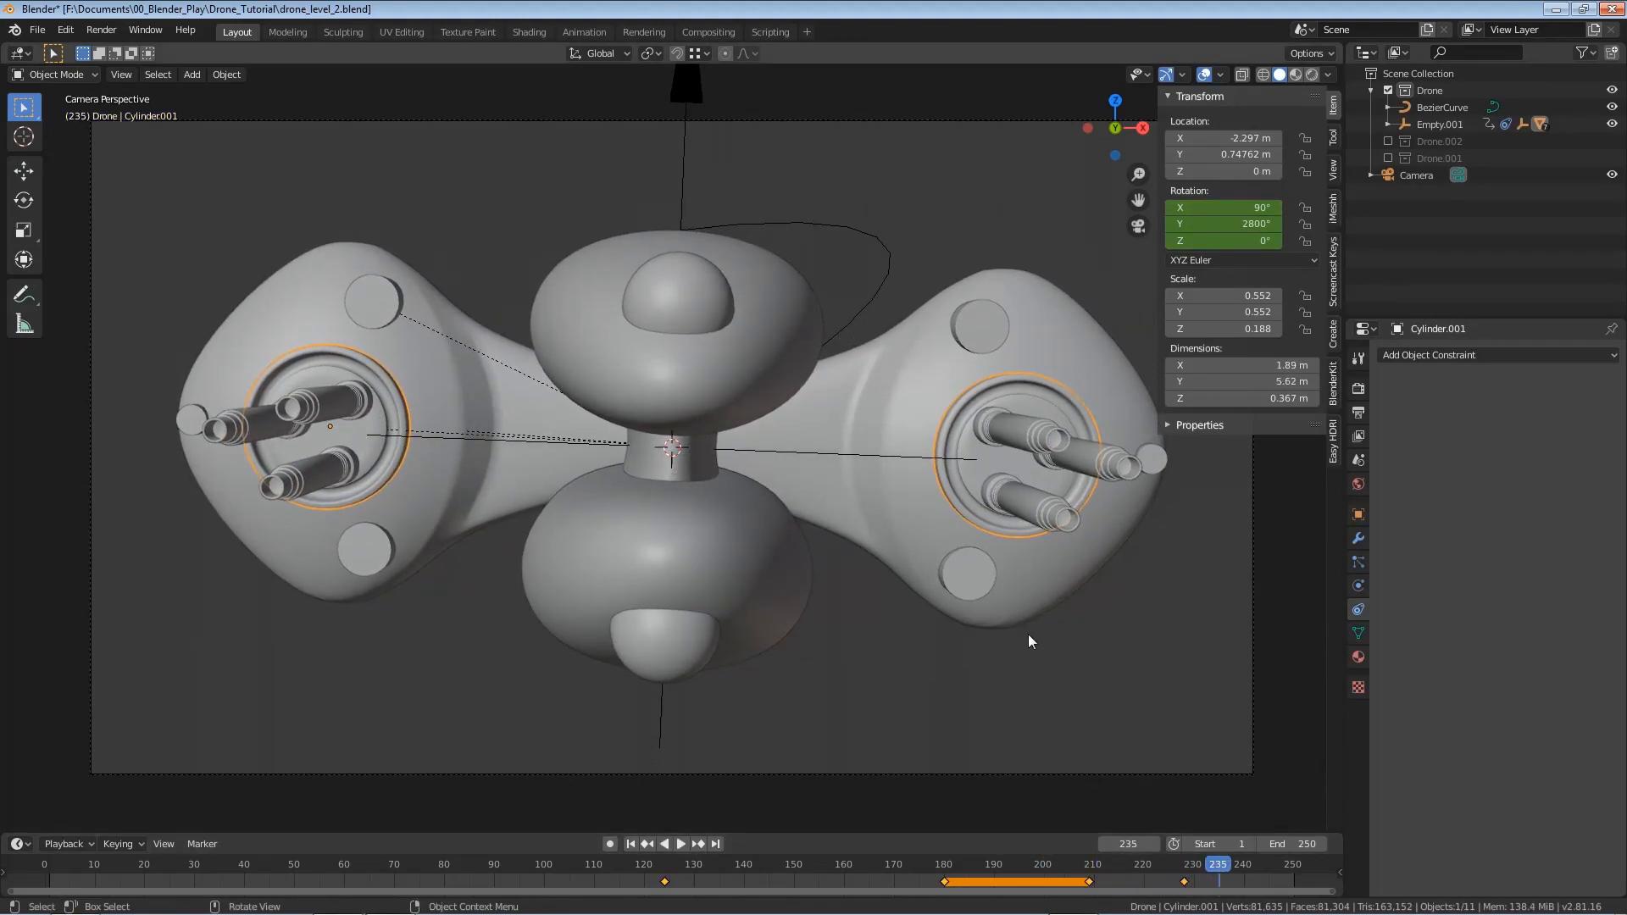
{"action": "key", "text": "ctrl+s"}
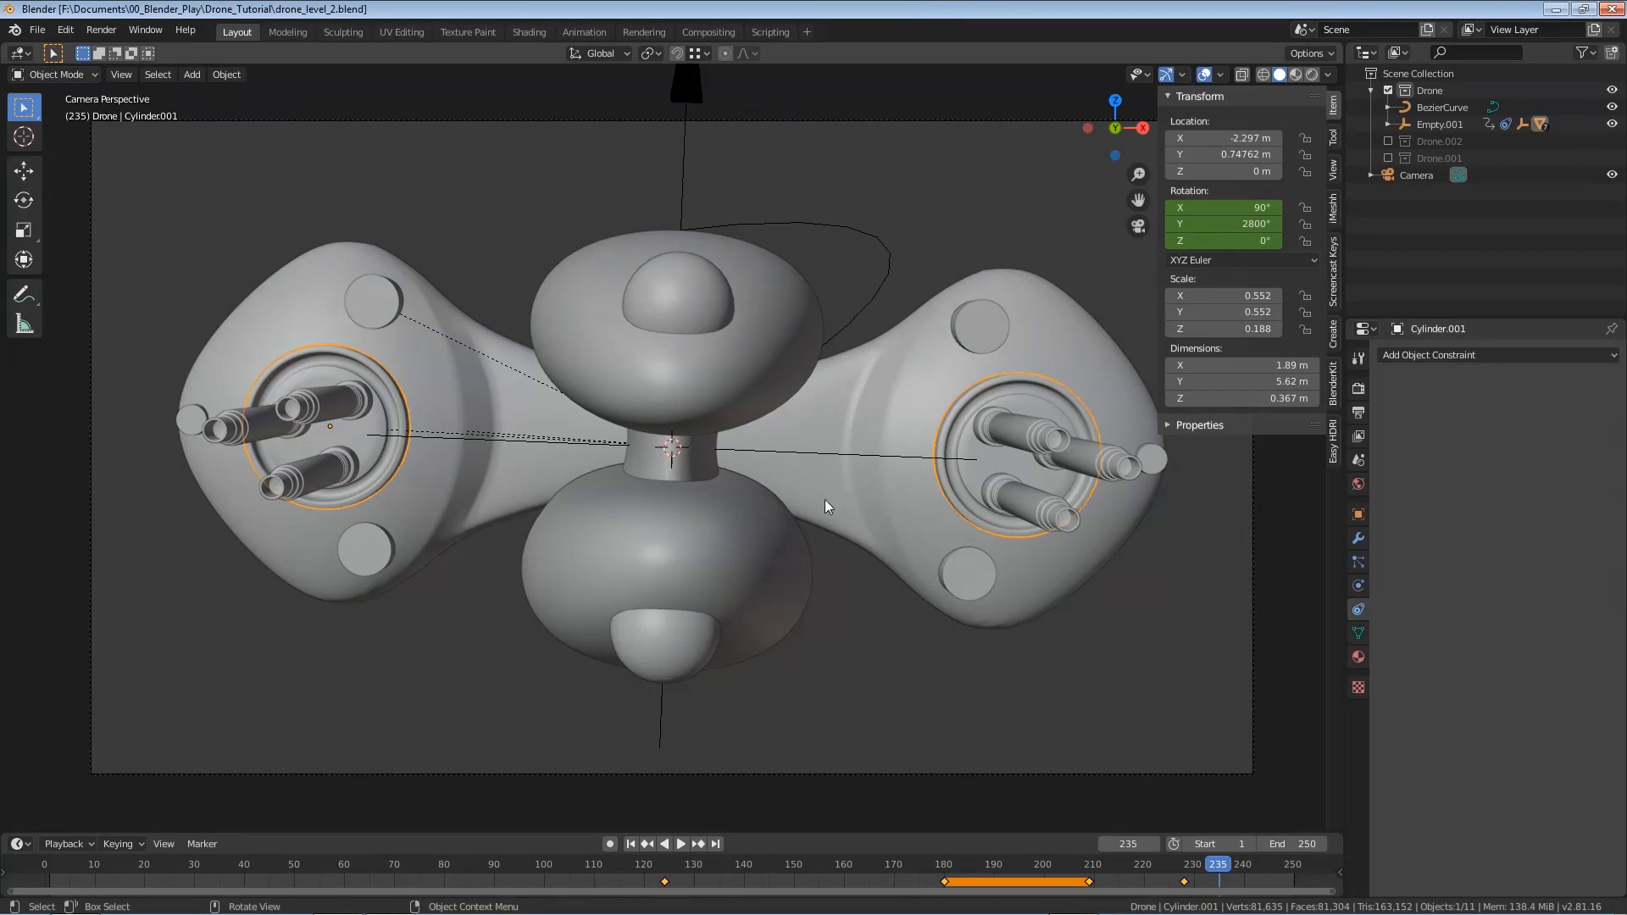
Change the scene's render engine to Workbench
{"action": "left_click", "coordinate": [1358, 391]}
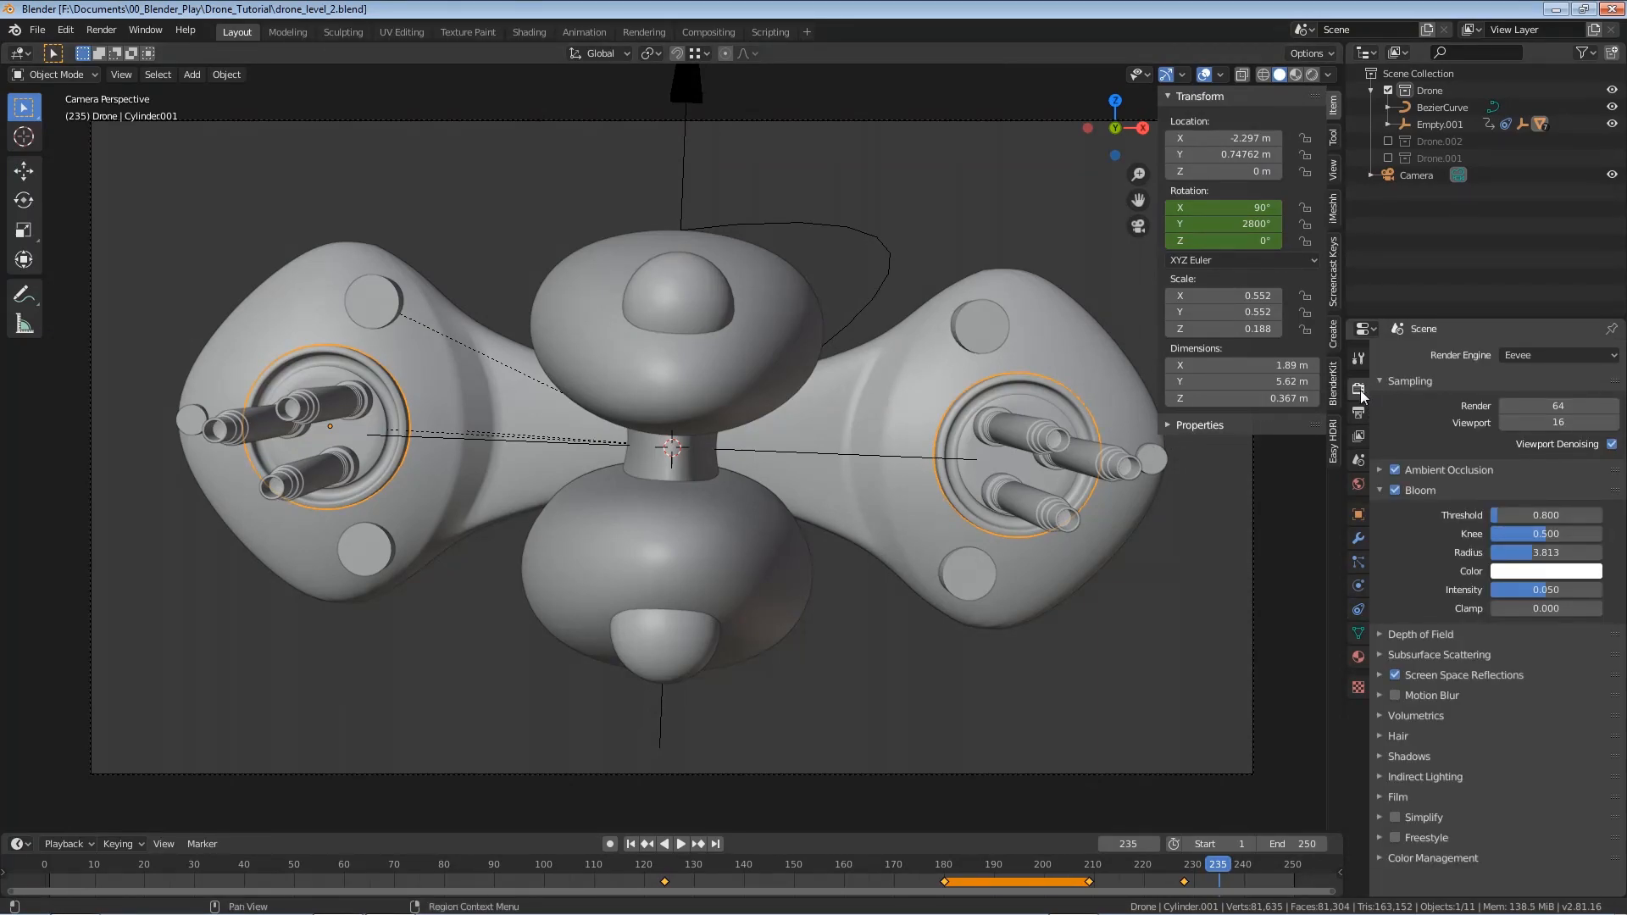
{"action": "left_click", "coordinate": [1537, 356]}
{"action": "left_click", "coordinate": [1527, 393]}
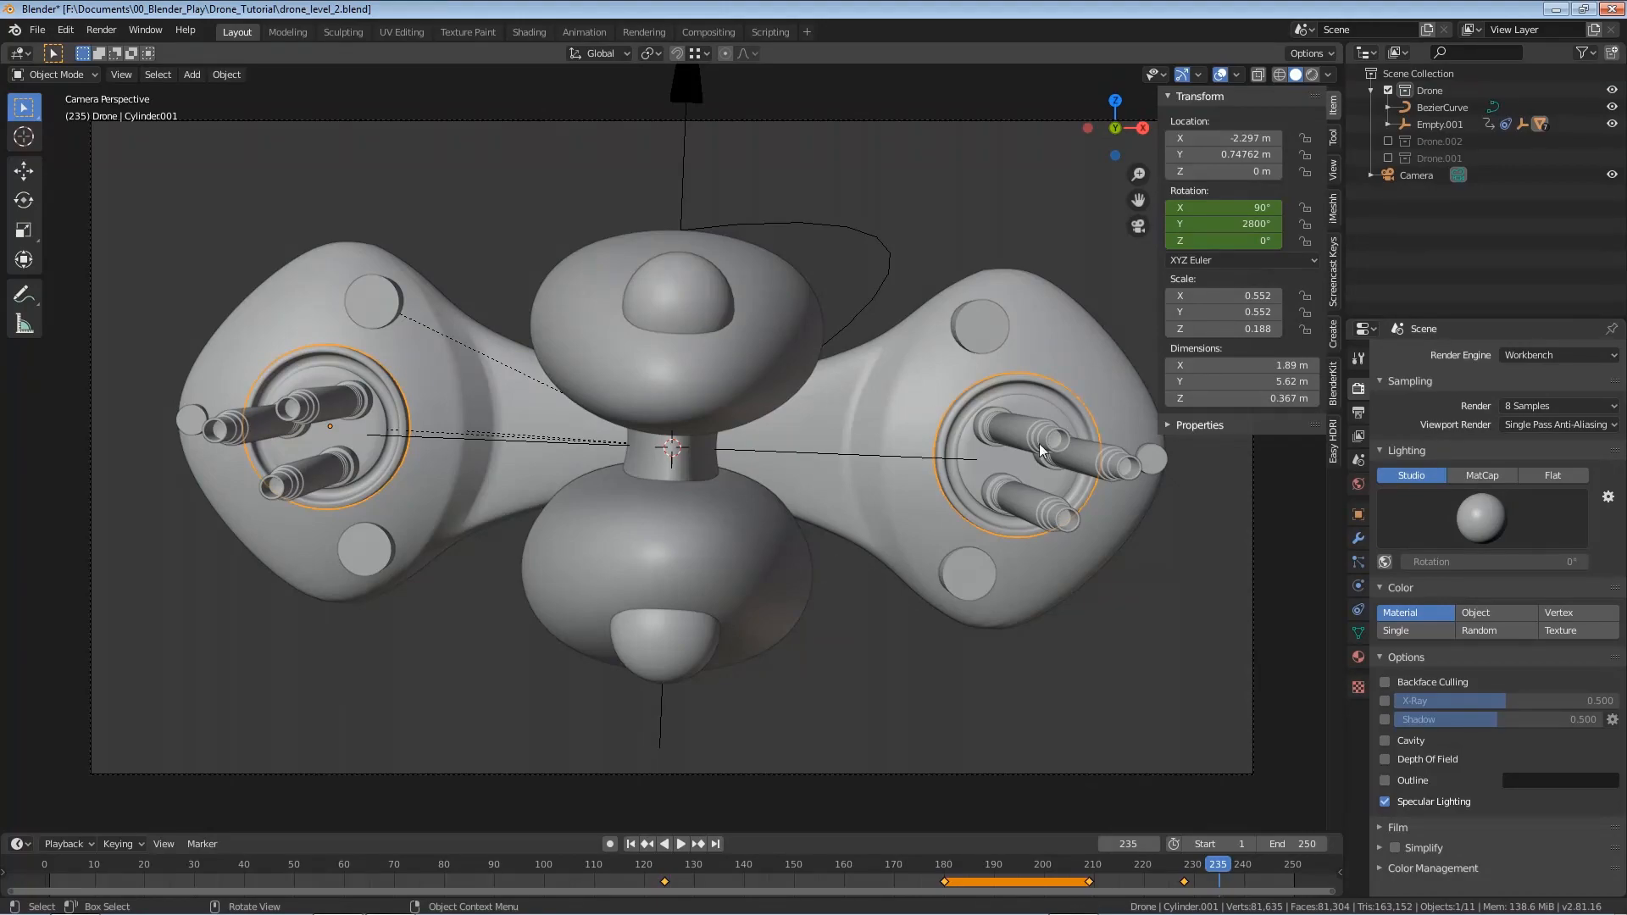
Set the render output resolution scale to 25%
{"action": "left_click", "coordinate": [1356, 414]}
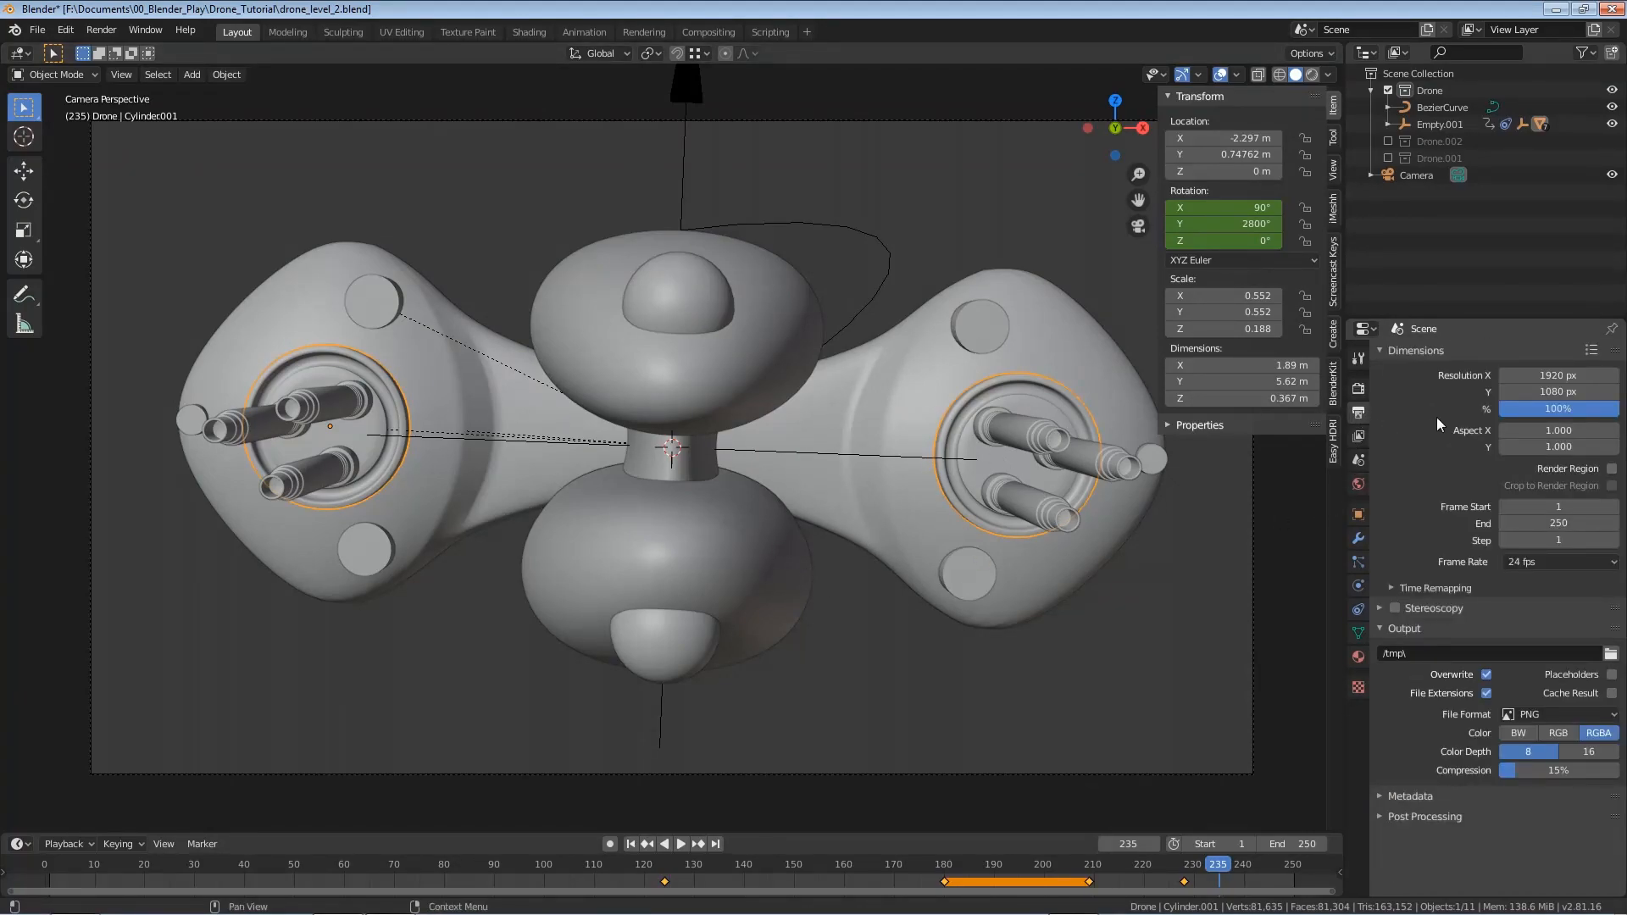
{"action": "left_click", "coordinate": [1540, 408]}
{"action": "type", "text": "2"}
{"action": "key", "text": "Return"}
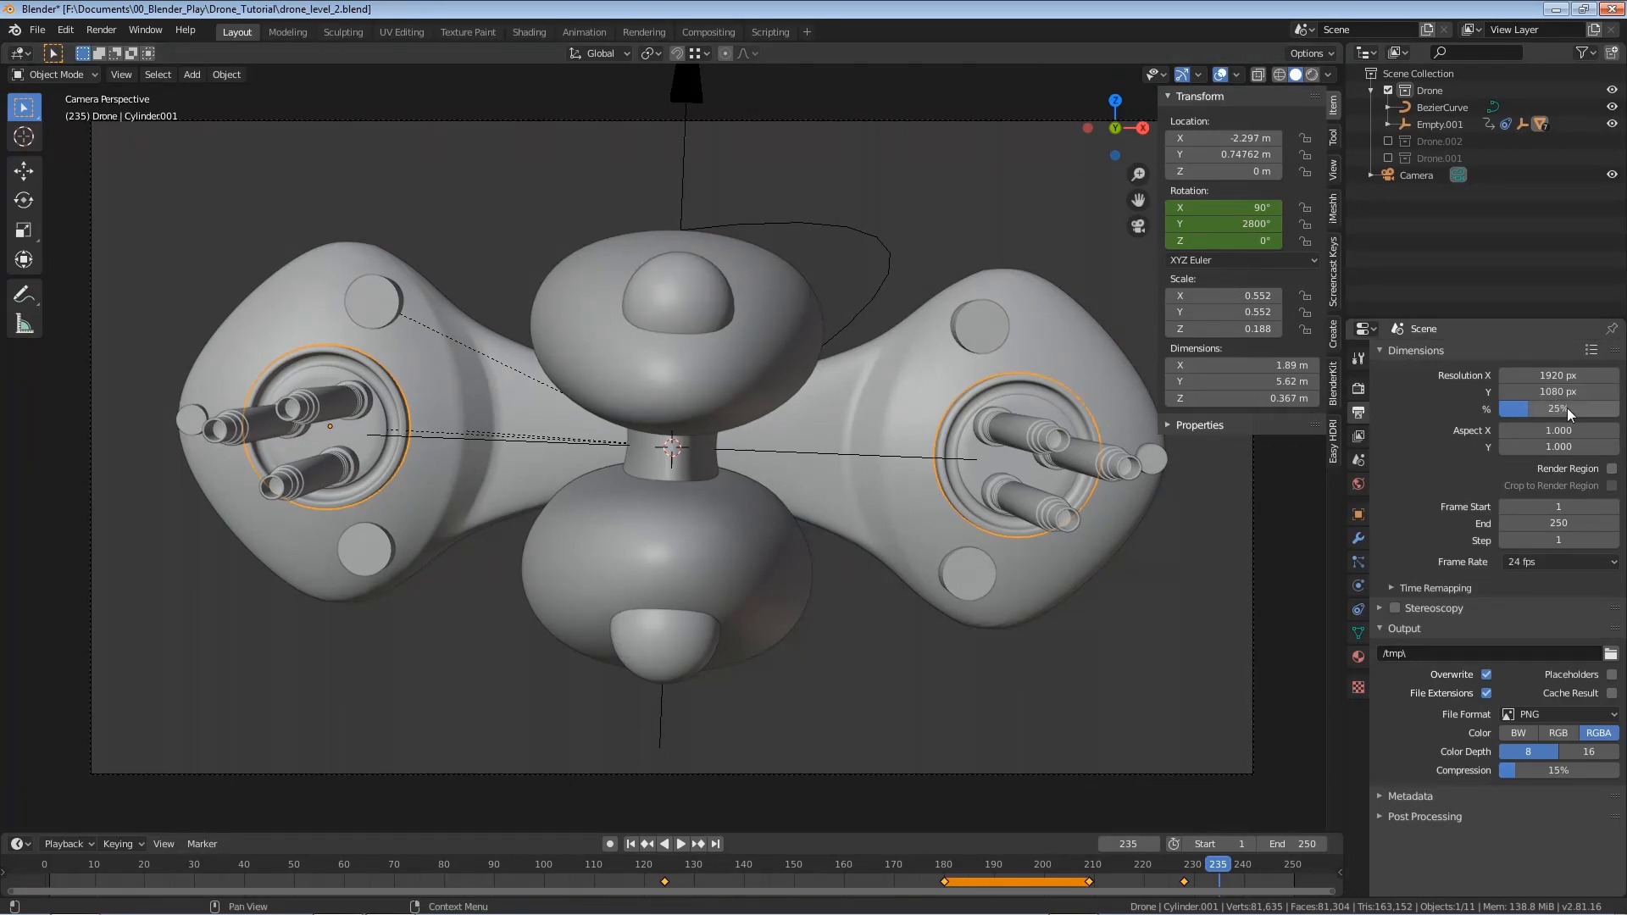
Render the full animation at the reduced resolution and close the render window
{"action": "left_click", "coordinate": [102, 30]}
{"action": "left_click", "coordinate": [134, 66]}
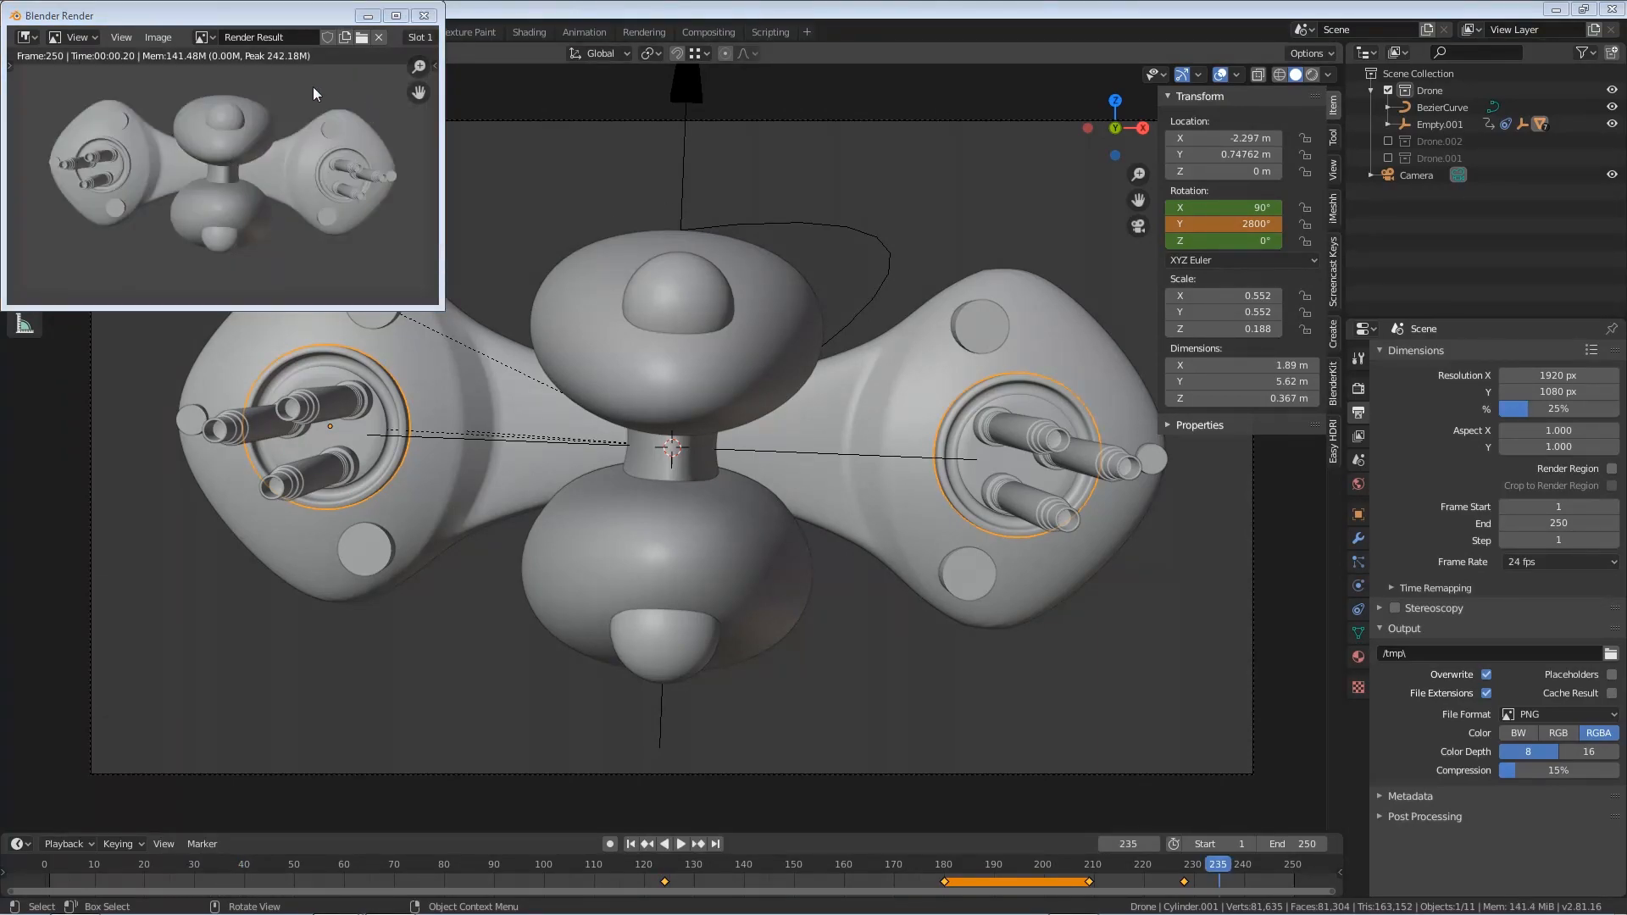
{"action": "left_click", "coordinate": [424, 15]}
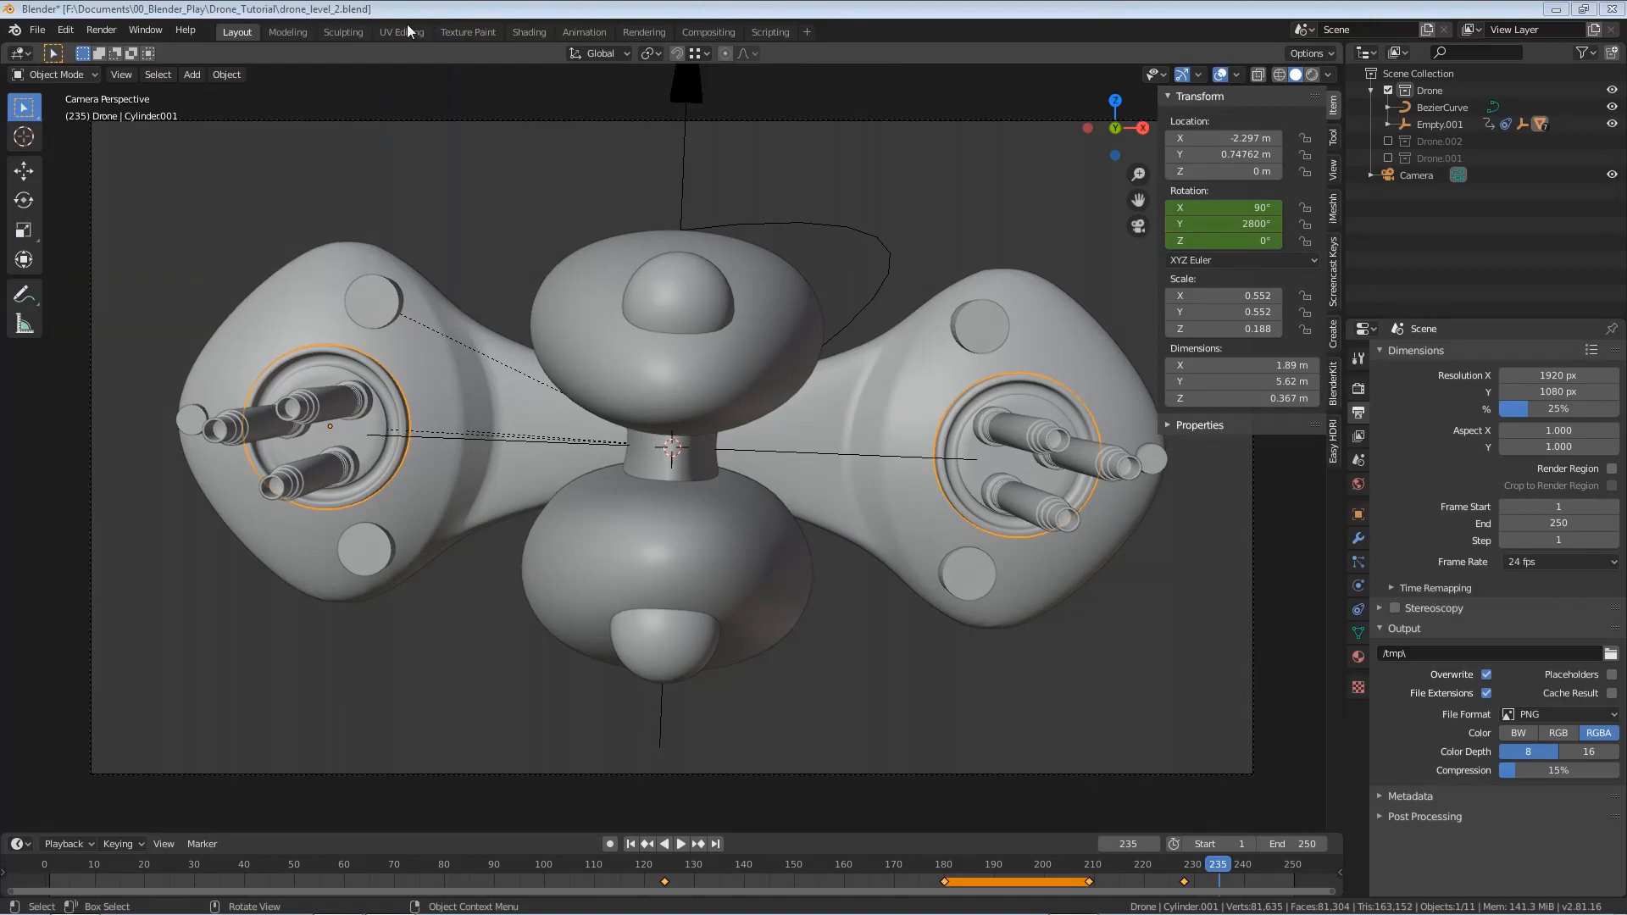
Play back the rendered frames in the animation player to review the drone's flight, and close the player
{"action": "left_click", "coordinate": [101, 30]}
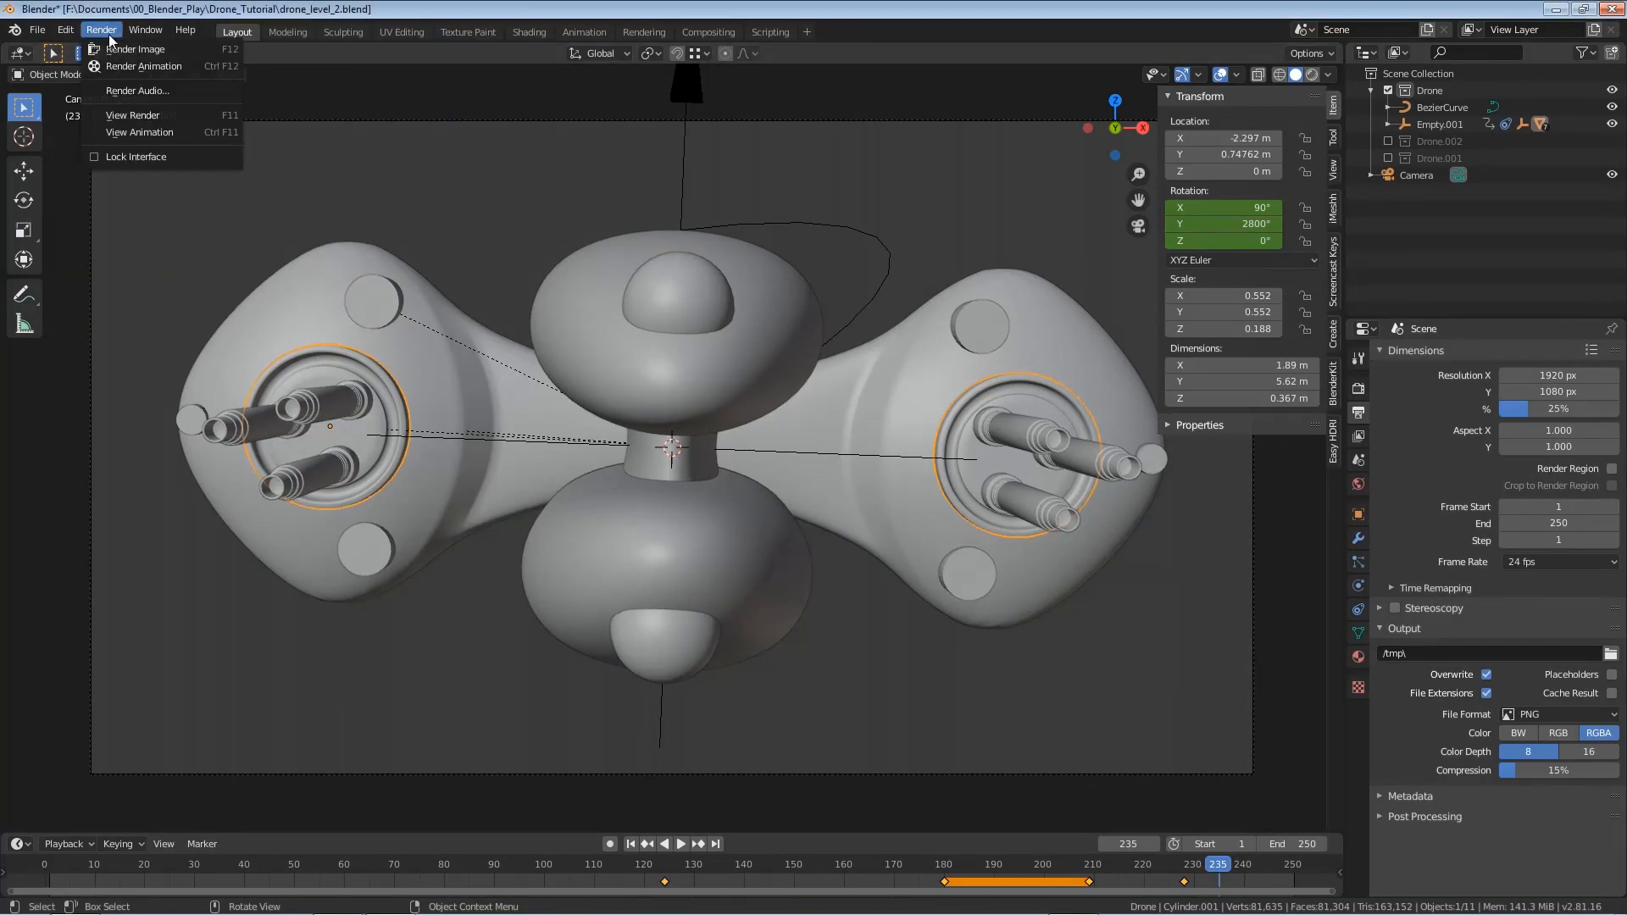
{"action": "left_click", "coordinate": [143, 131]}
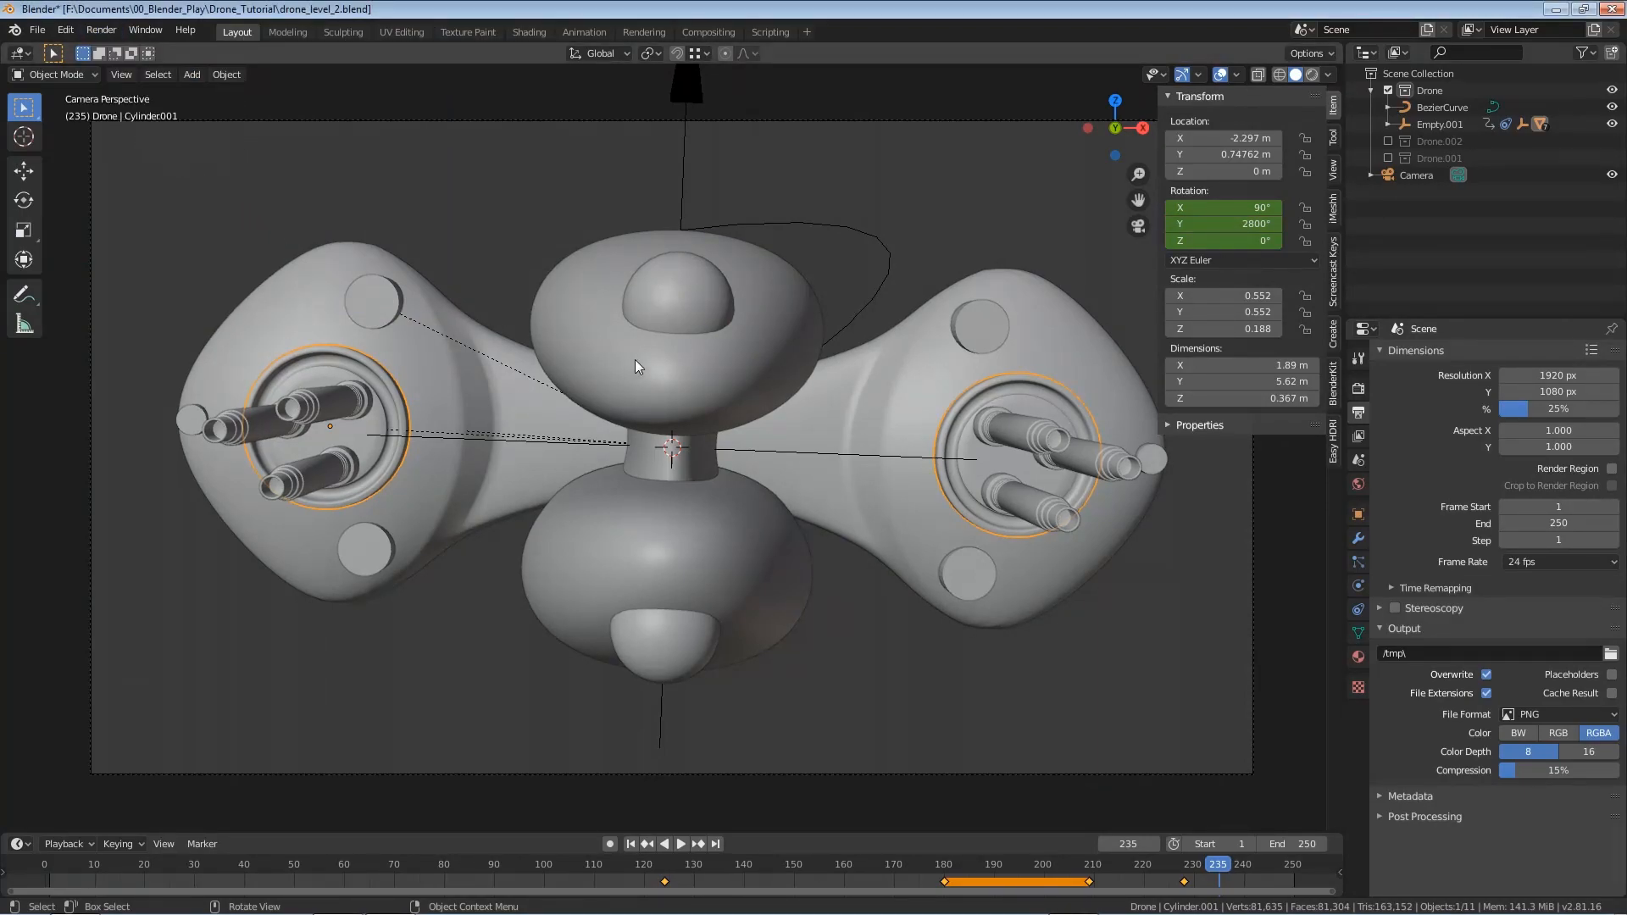
{"action": "left_click_drag", "start_coordinate": [266, 658], "coordinate": [684, 405]}
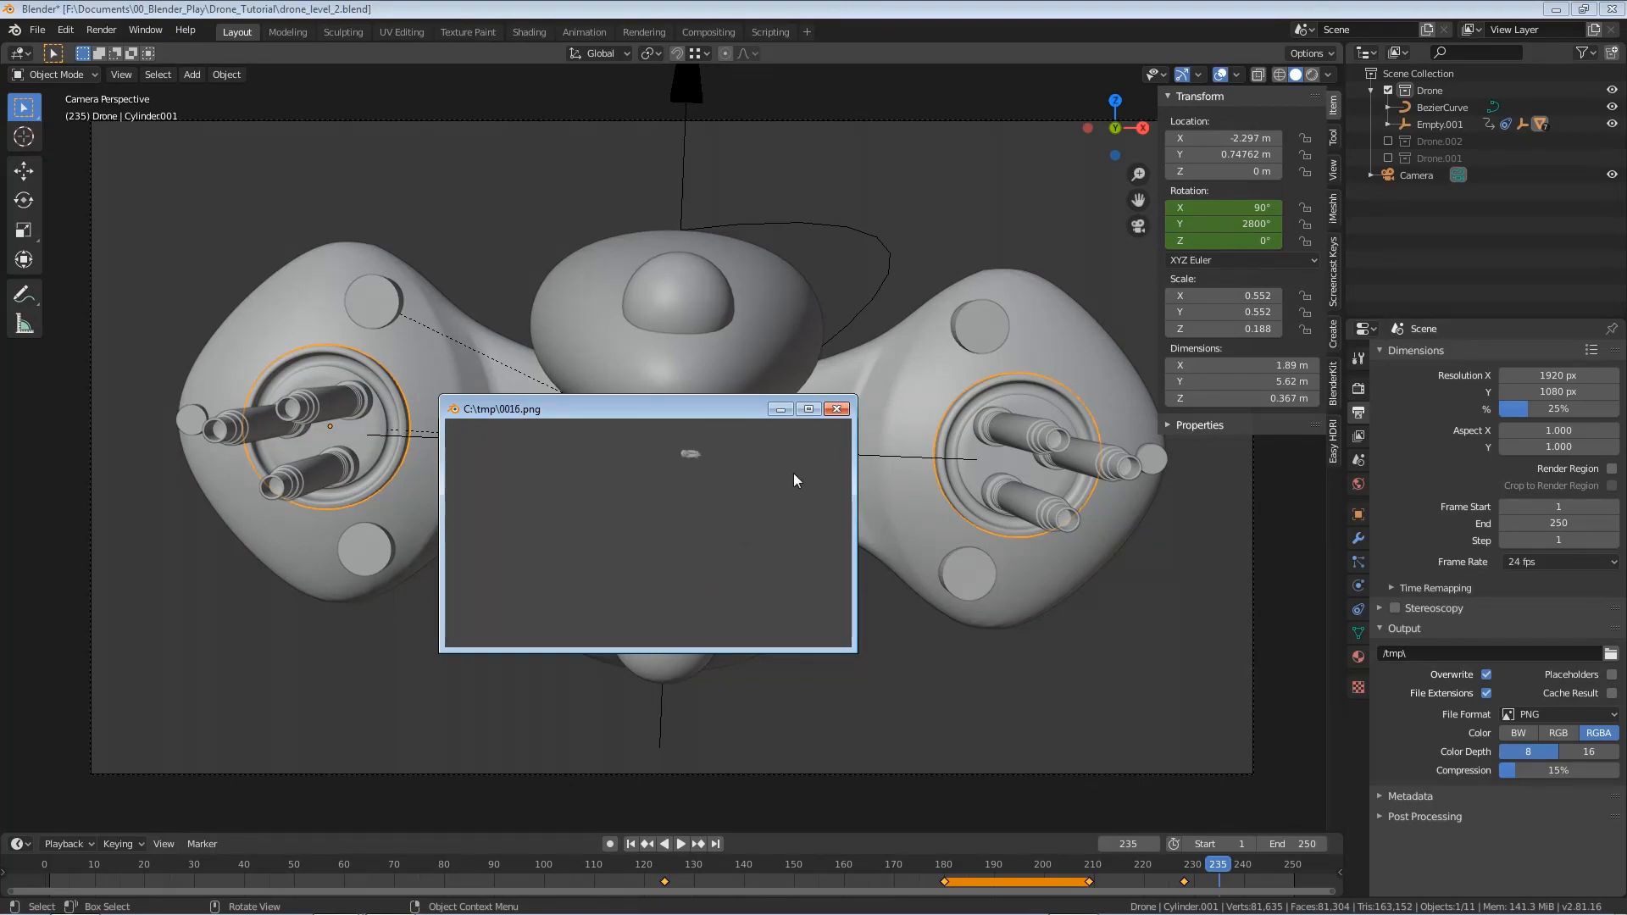
{"action": "left_click", "coordinate": [842, 410]}
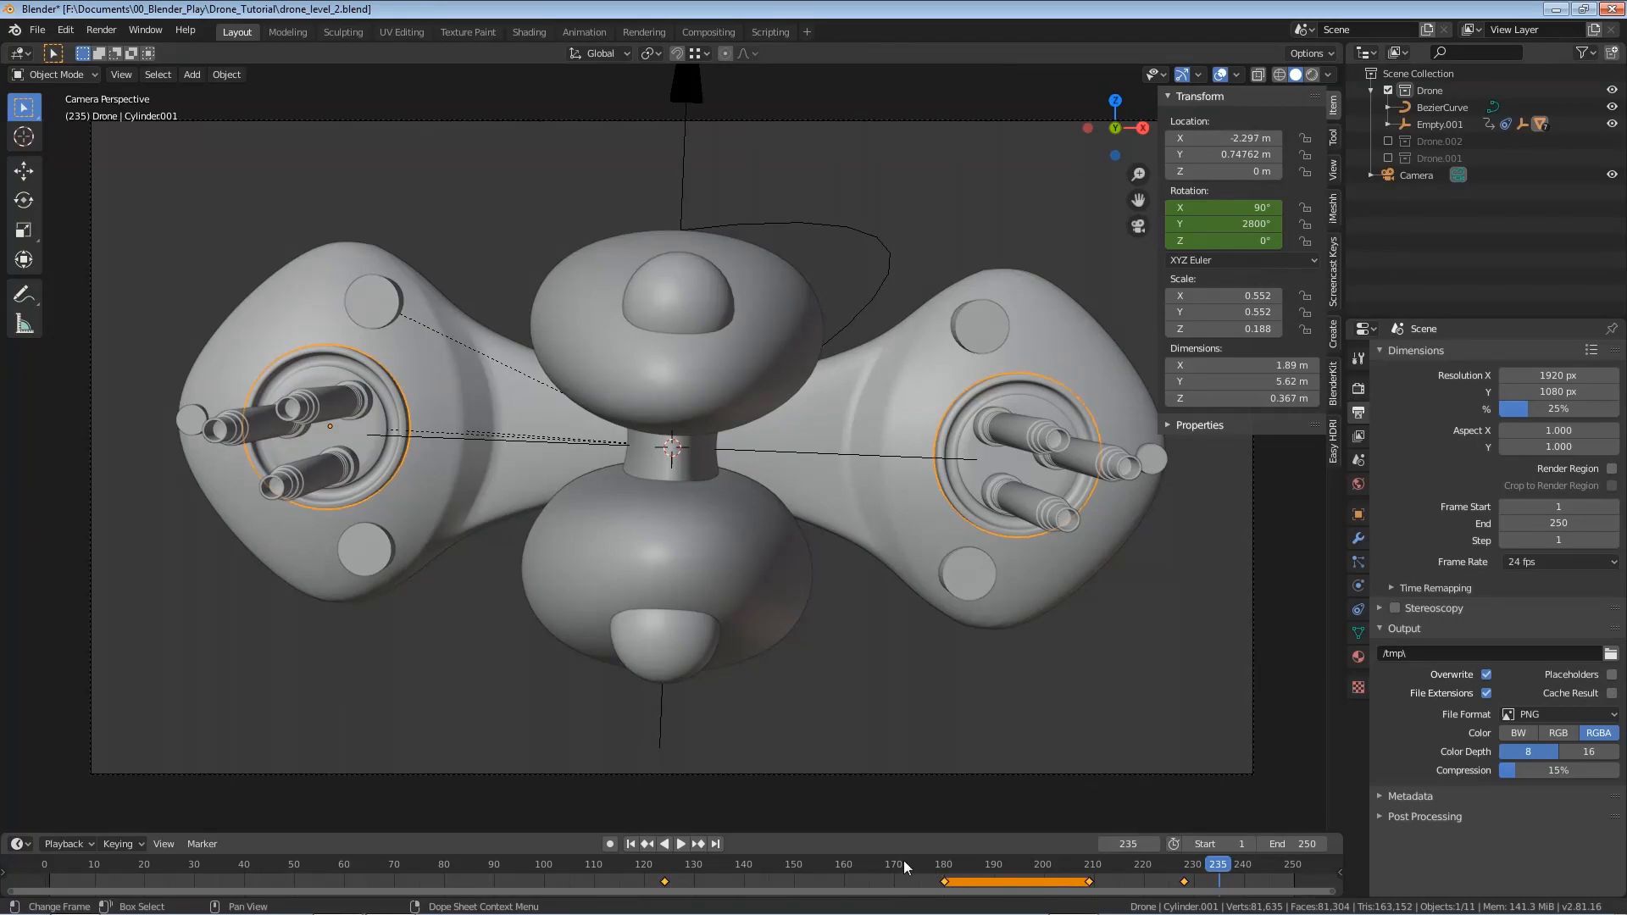
Select Empty.001 and key its rotation at frame 21 with Y about -21.9° and Z about 1.66°
{"action": "left_click", "coordinate": [661, 736]}
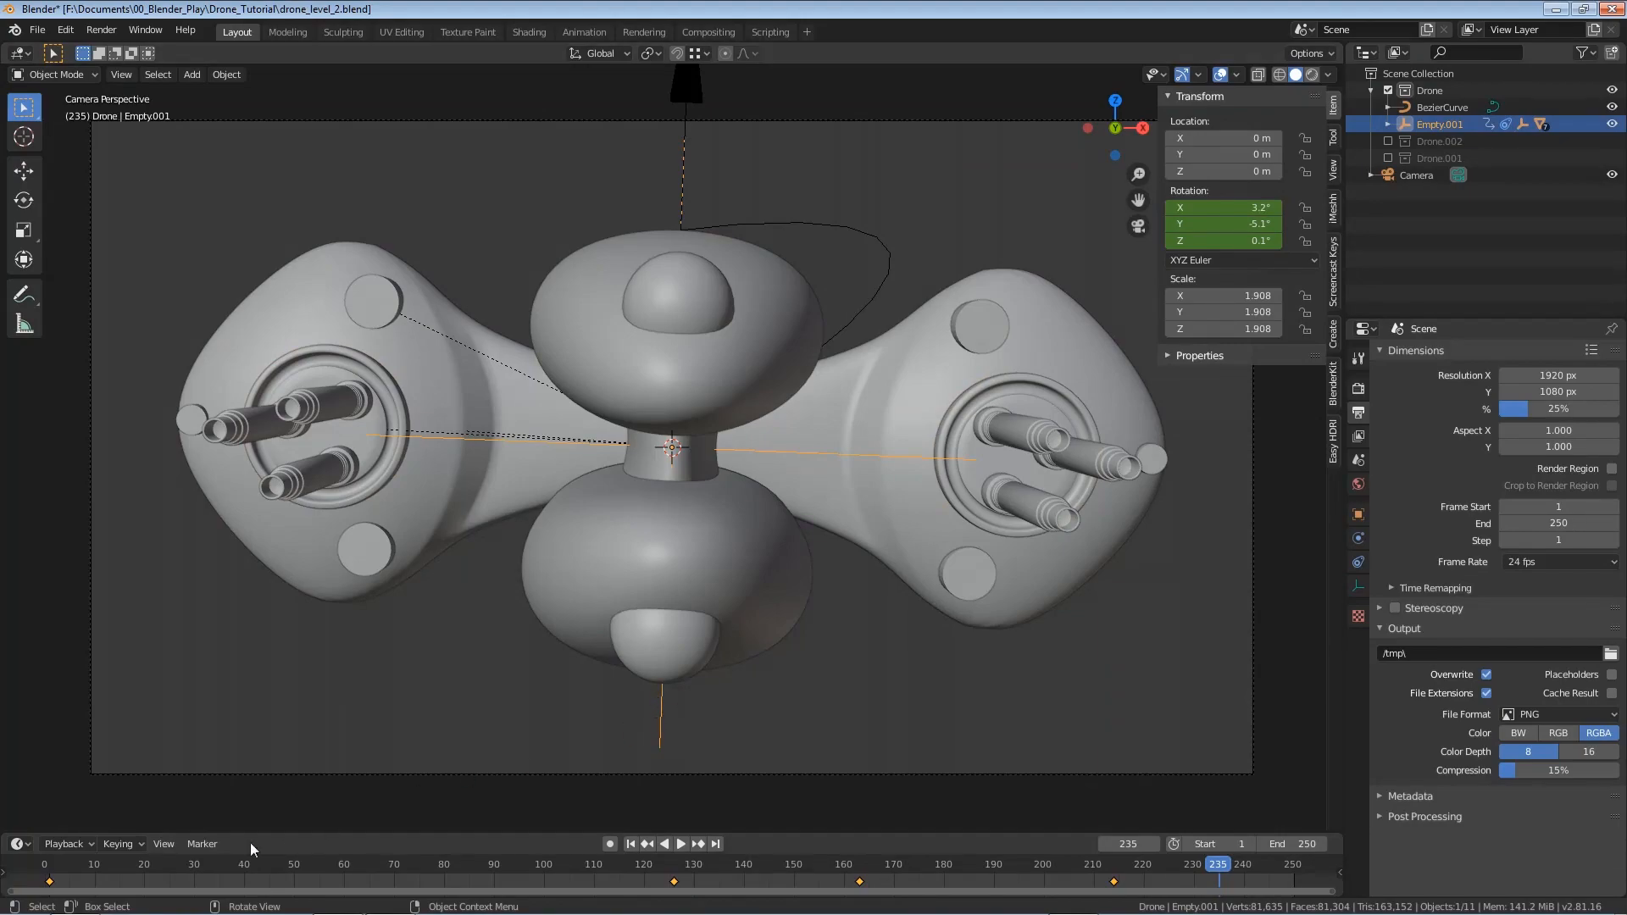
{"action": "left_click", "coordinate": [126, 861]}
{"action": "key", "text": "space"}
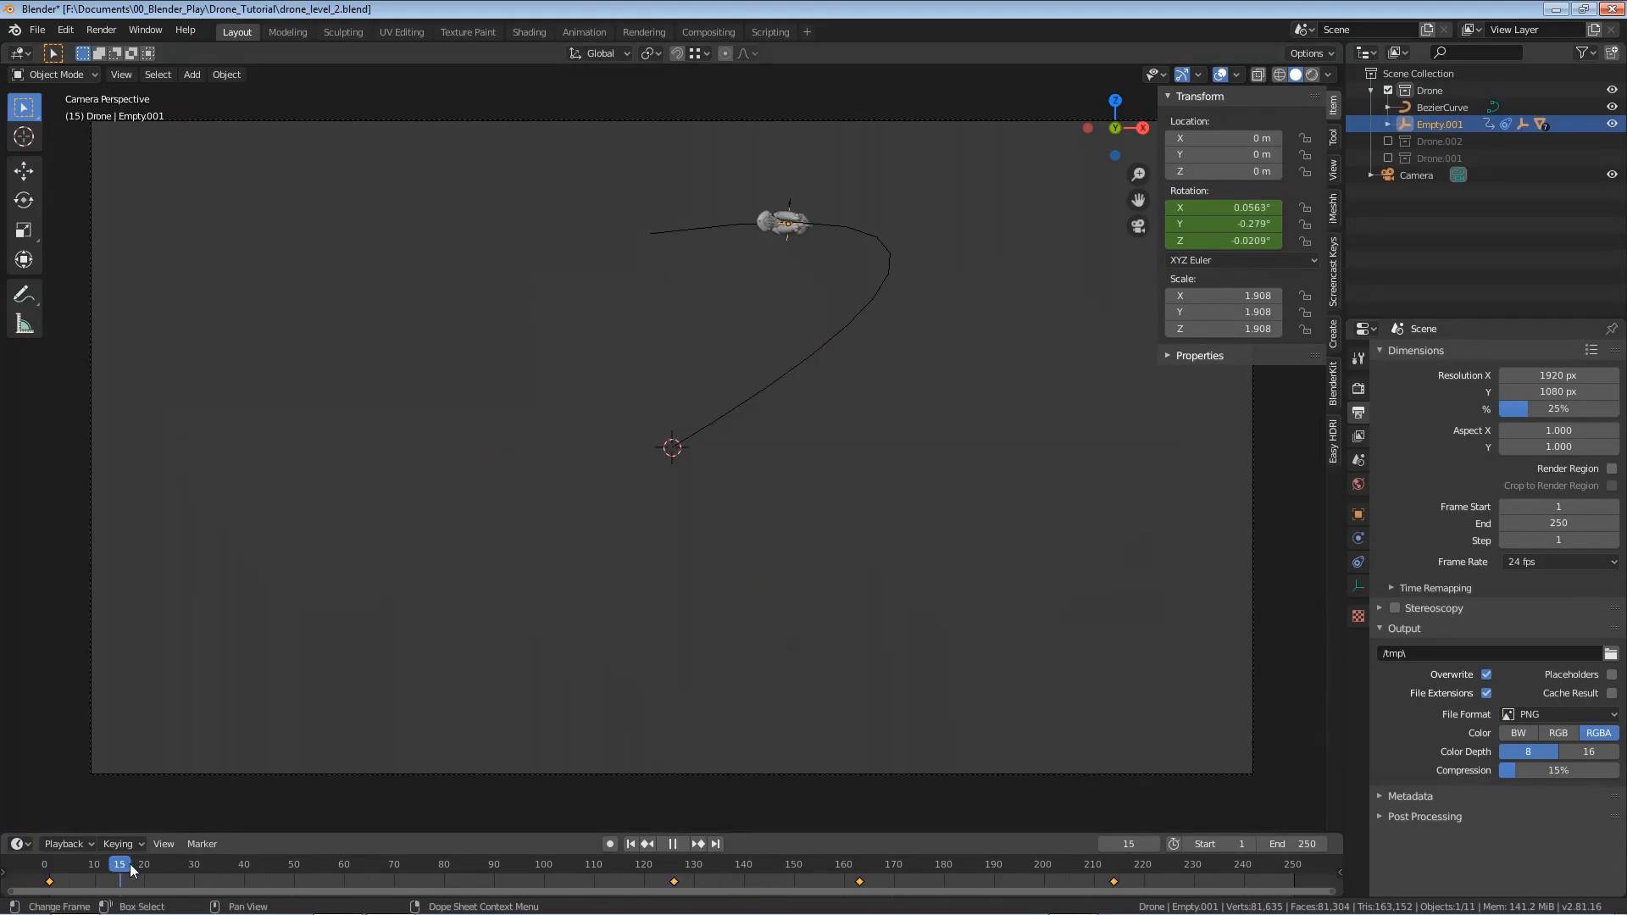
{"action": "key", "text": "space"}
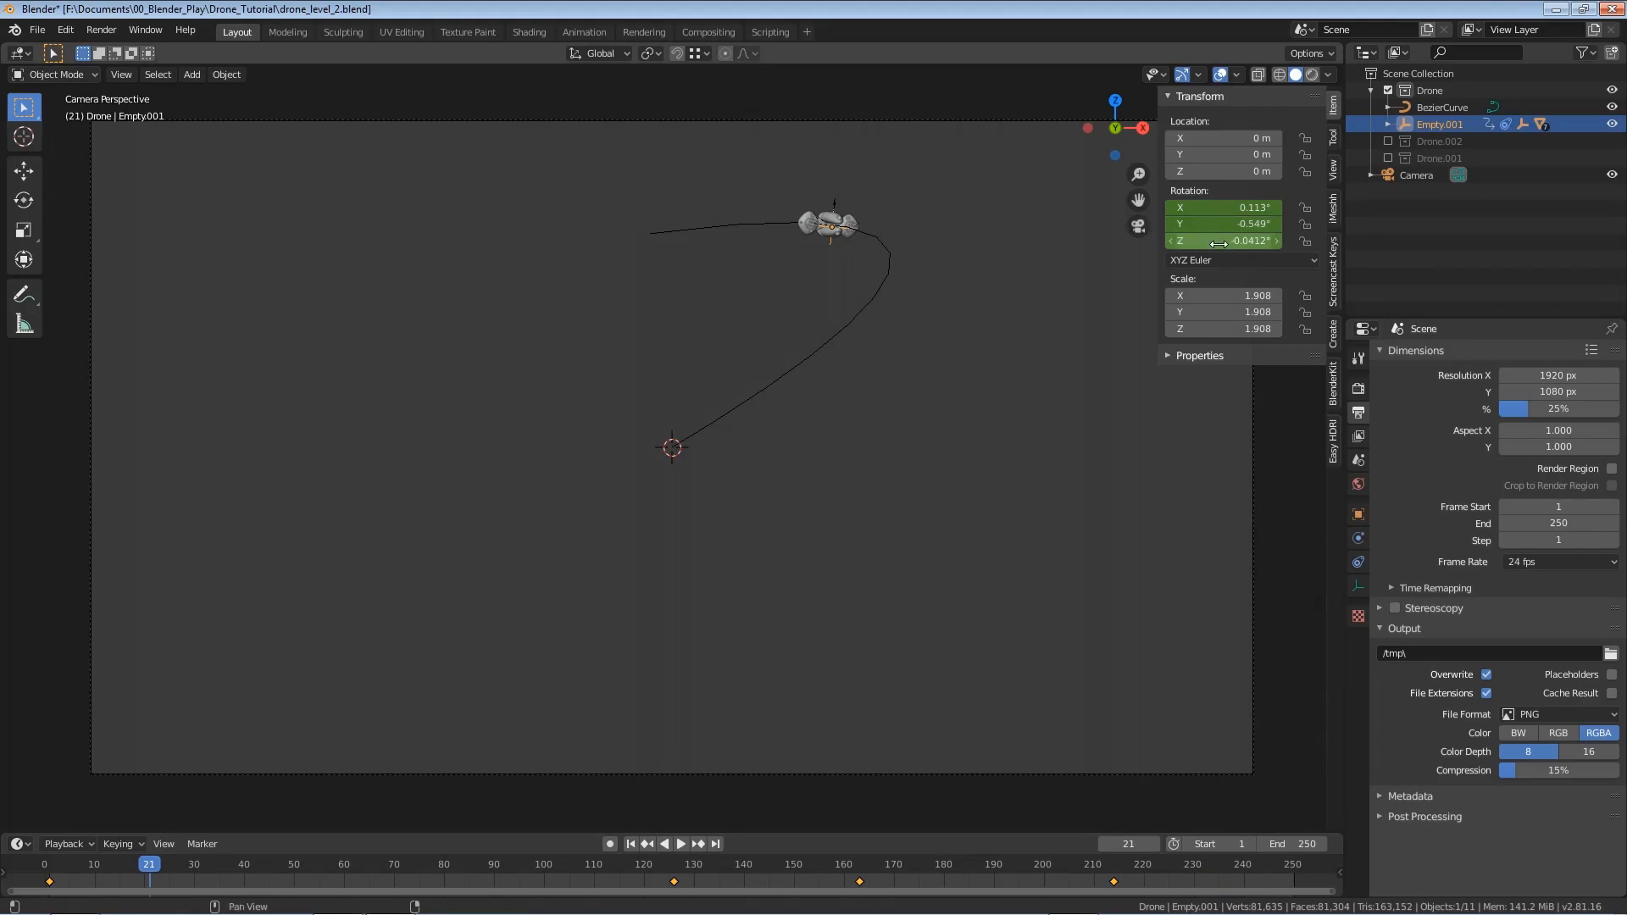
{"action": "left_click_drag", "start_coordinate": [1207, 240], "coordinate": [1178, 223]}
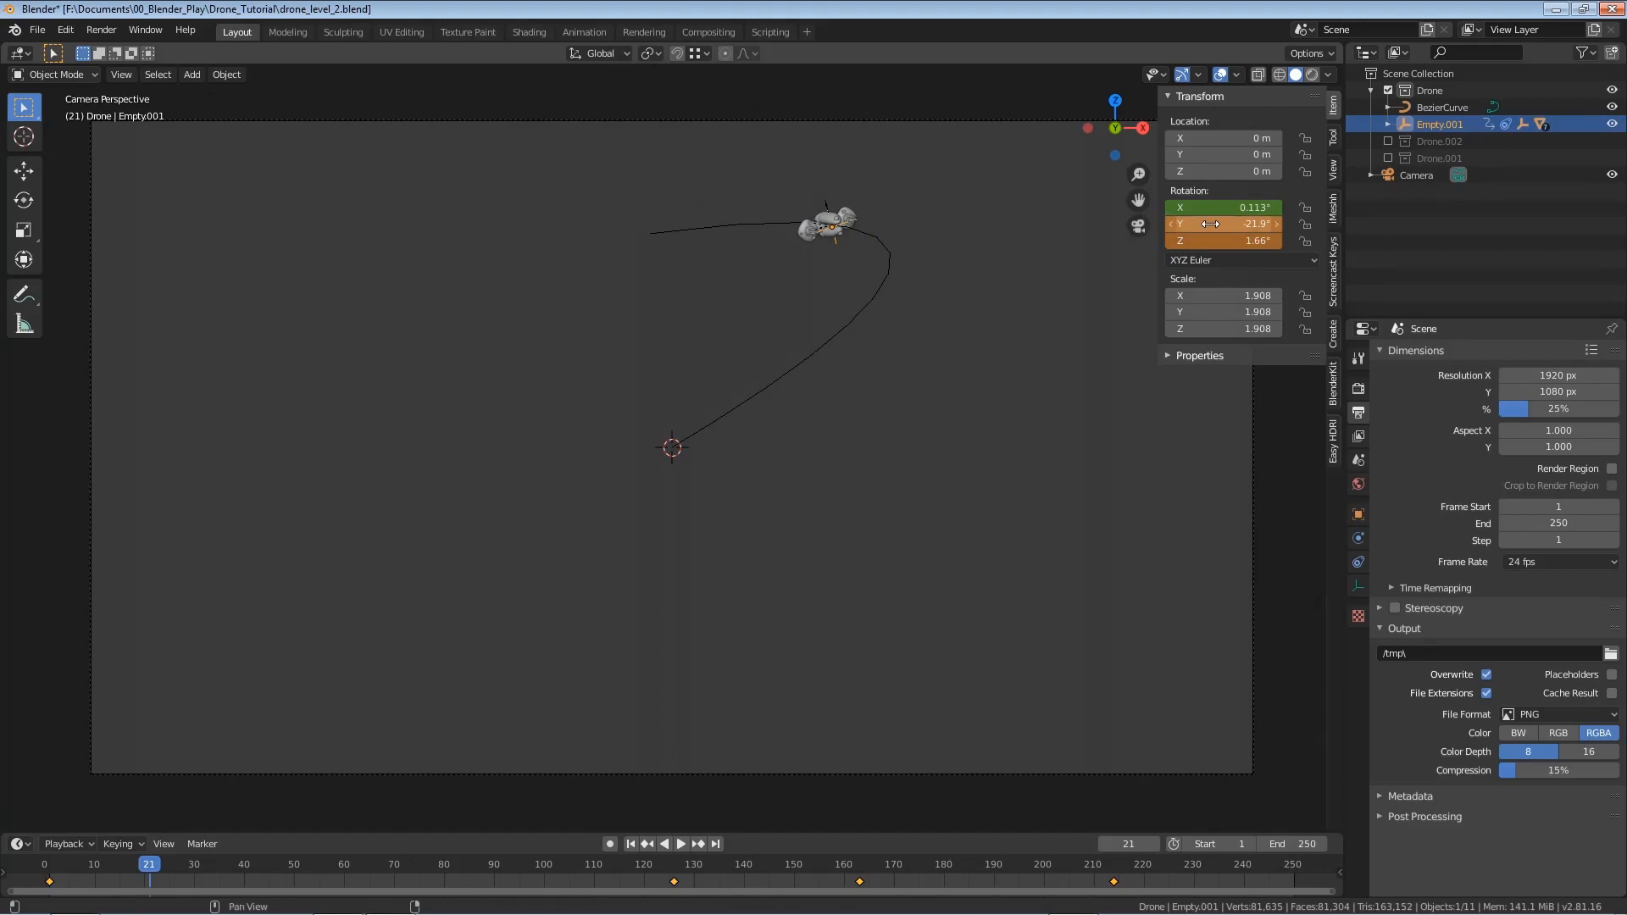
{"action": "key", "text": "i"}
Advance to frame 59 and key the empty's rotation there with Y about 11.1°
{"action": "key", "text": "space"}
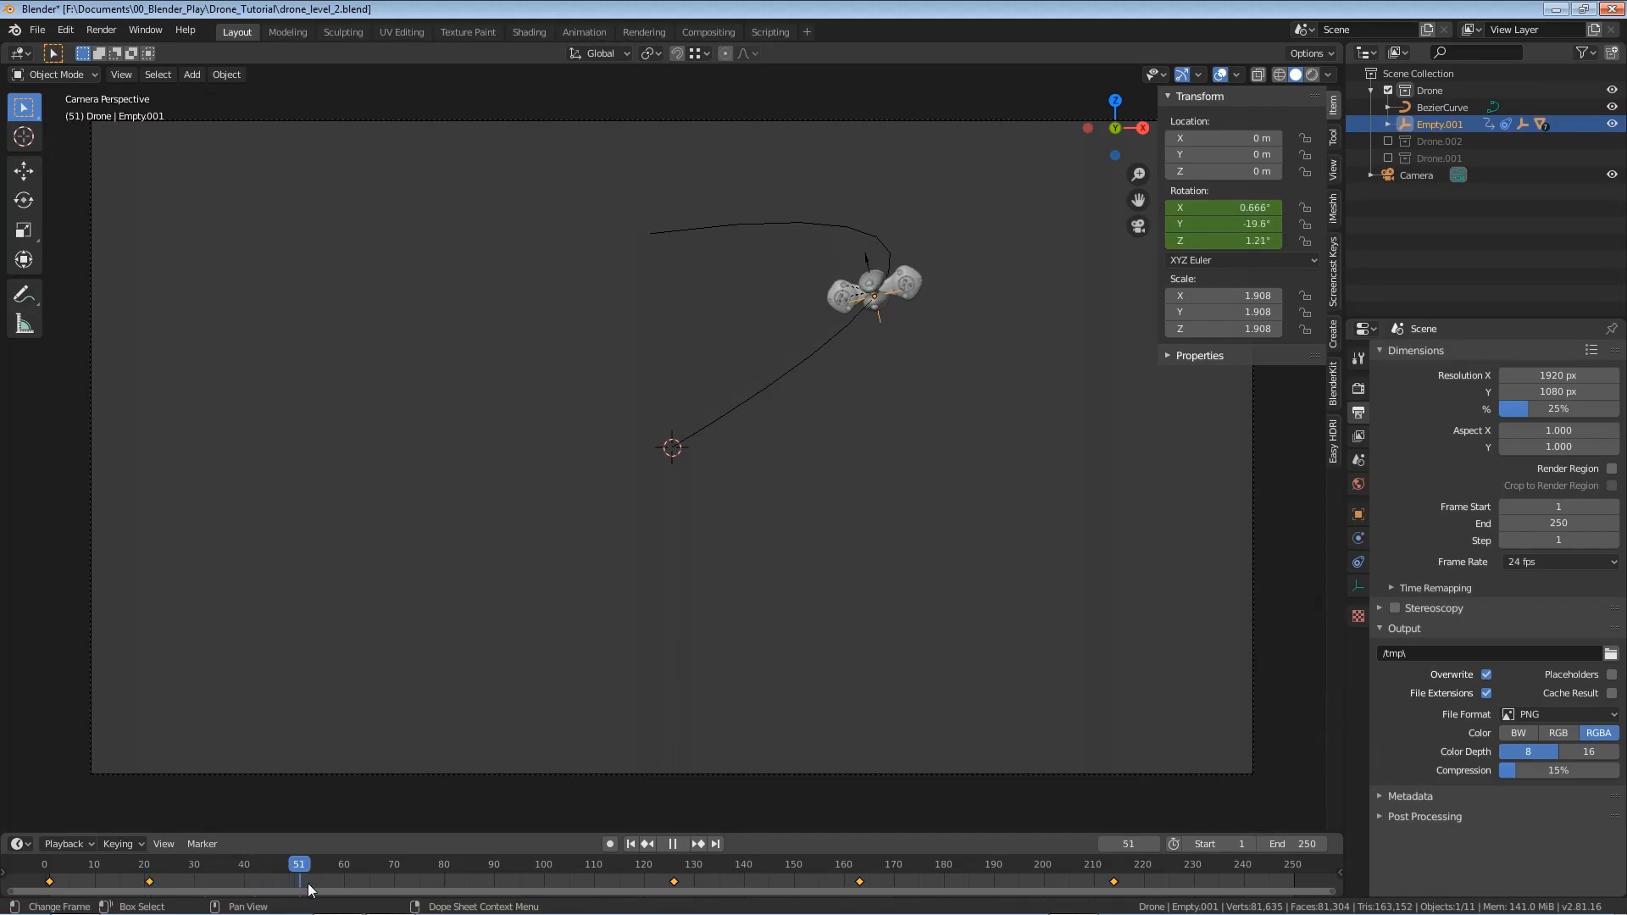
{"action": "key", "text": "space"}
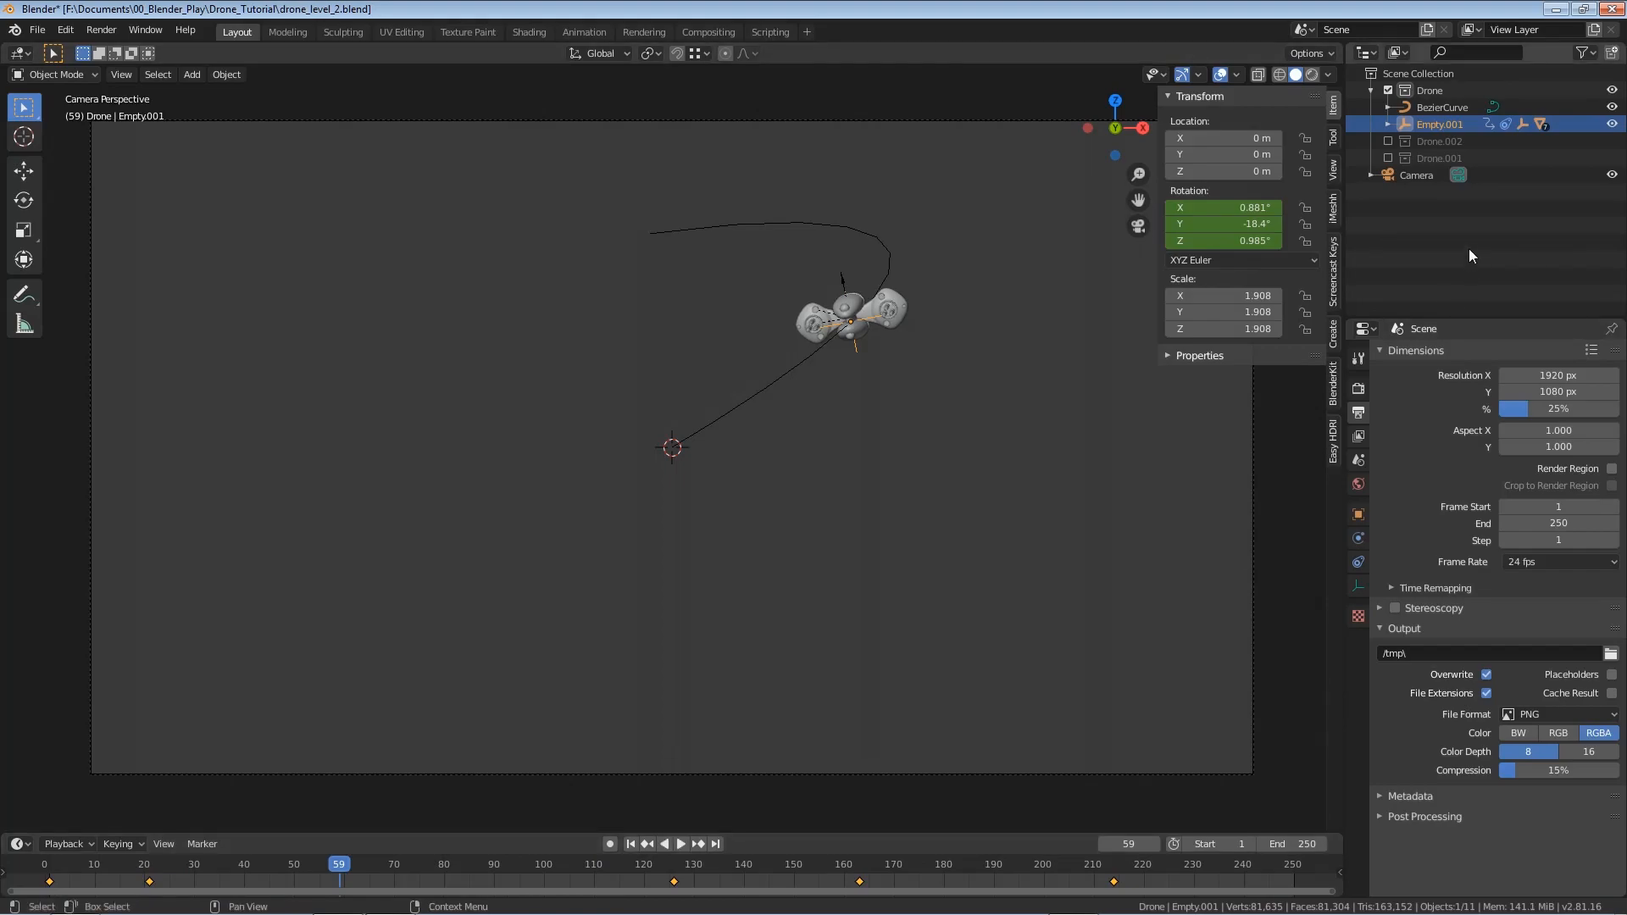
{"action": "left_click_drag", "start_coordinate": [1225, 224], "coordinate": [1343, 223]}
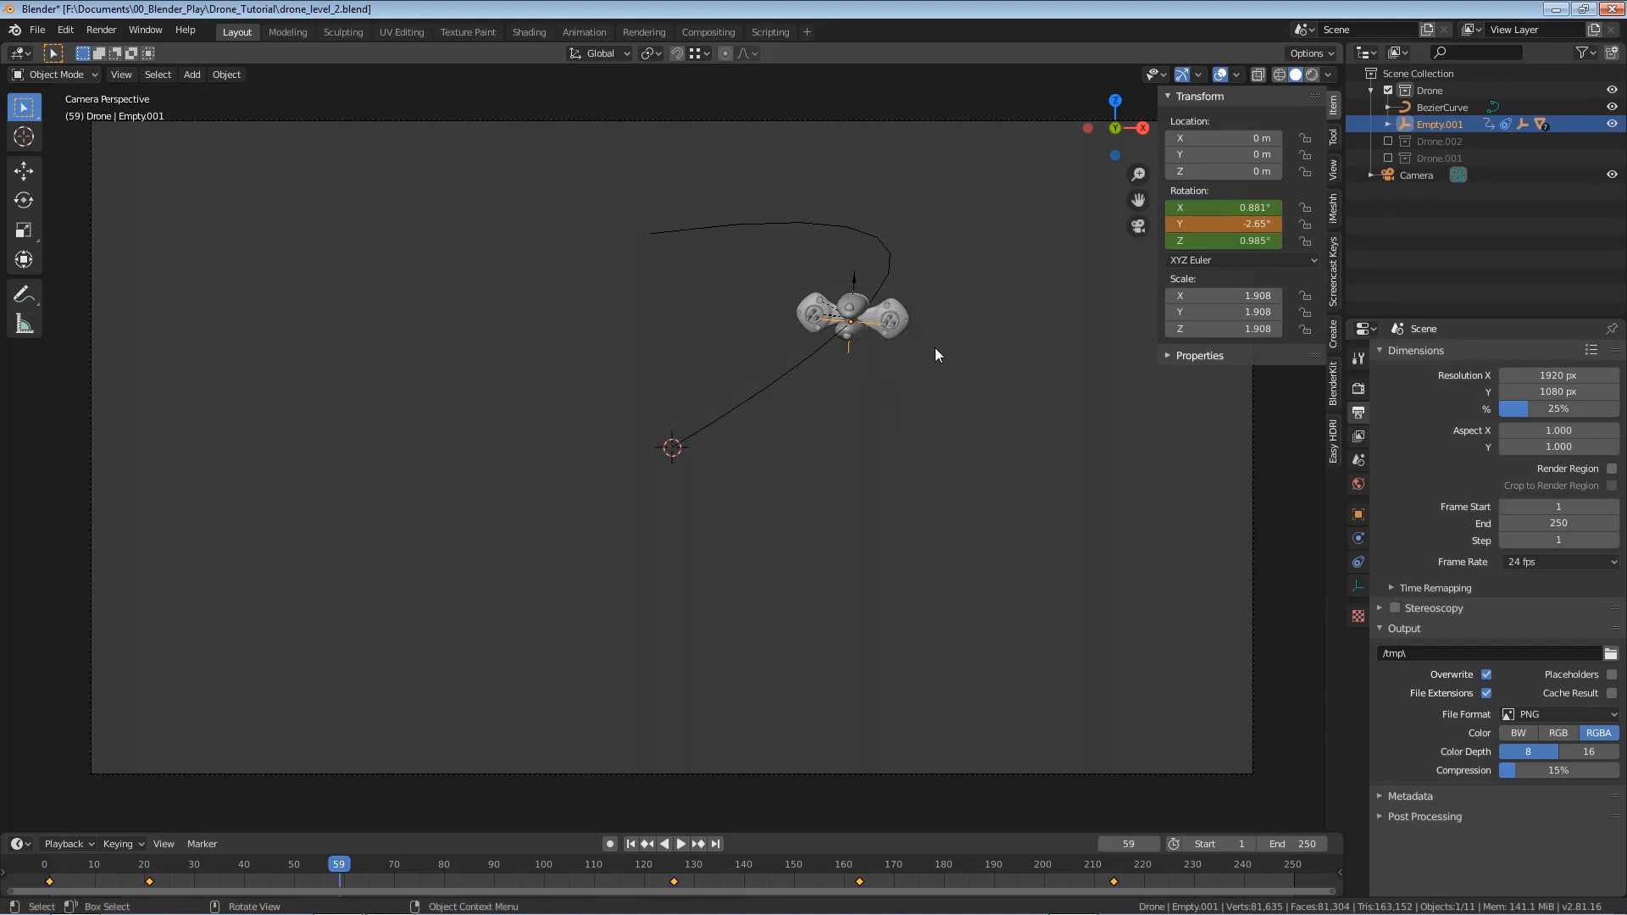
{"action": "mouse_move", "coordinate": [1224, 224]}
{"action": "left_mouse_down"}
{"action": "mouse_move", "coordinate": [1309, 224]}
{"action": "mouse_move", "coordinate": [1214, 223]}
{"action": "left_mouse_up"}
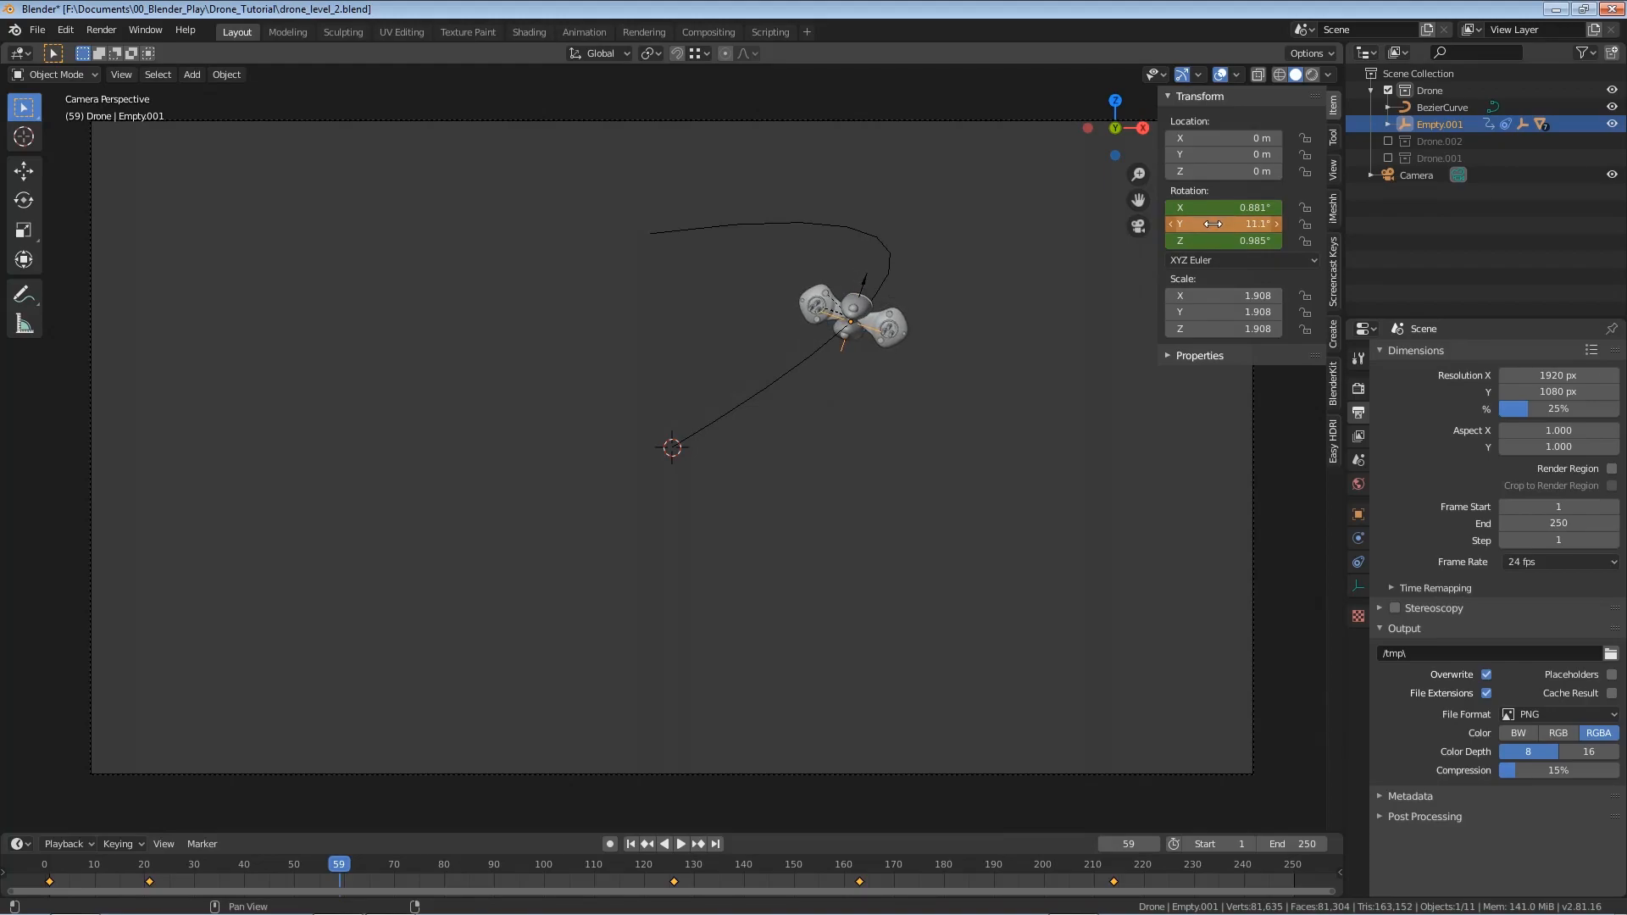
{"action": "key", "text": "i"}
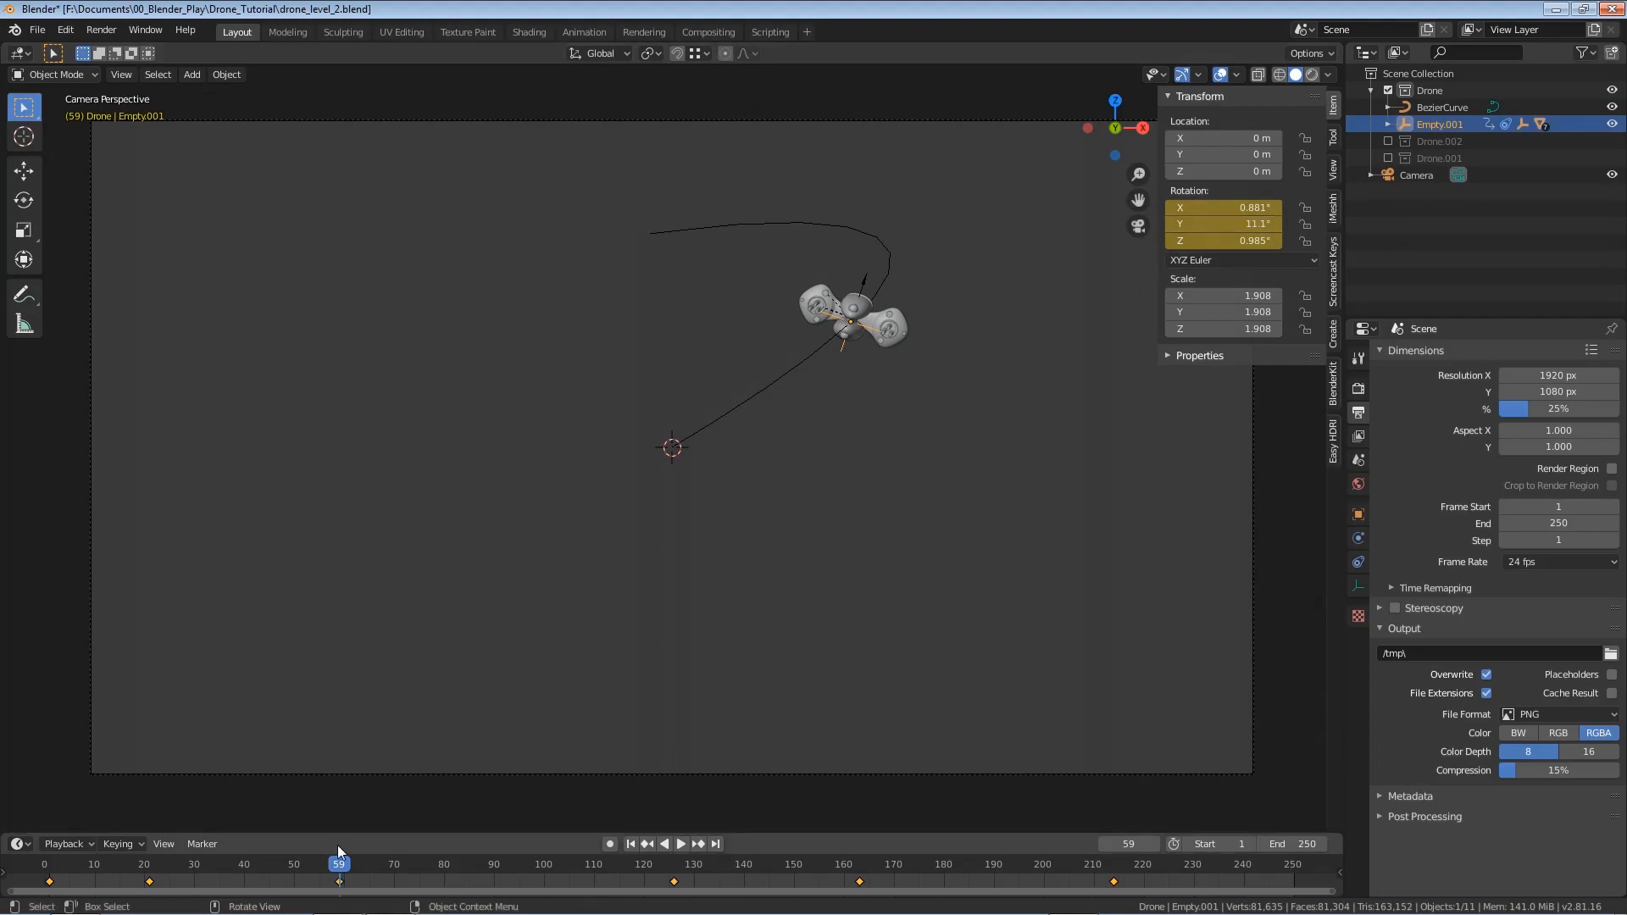
Preview the banking motion, return to frame 59 and set the empty's keyed Y rotation to 4°
{"action": "key", "text": "space"}
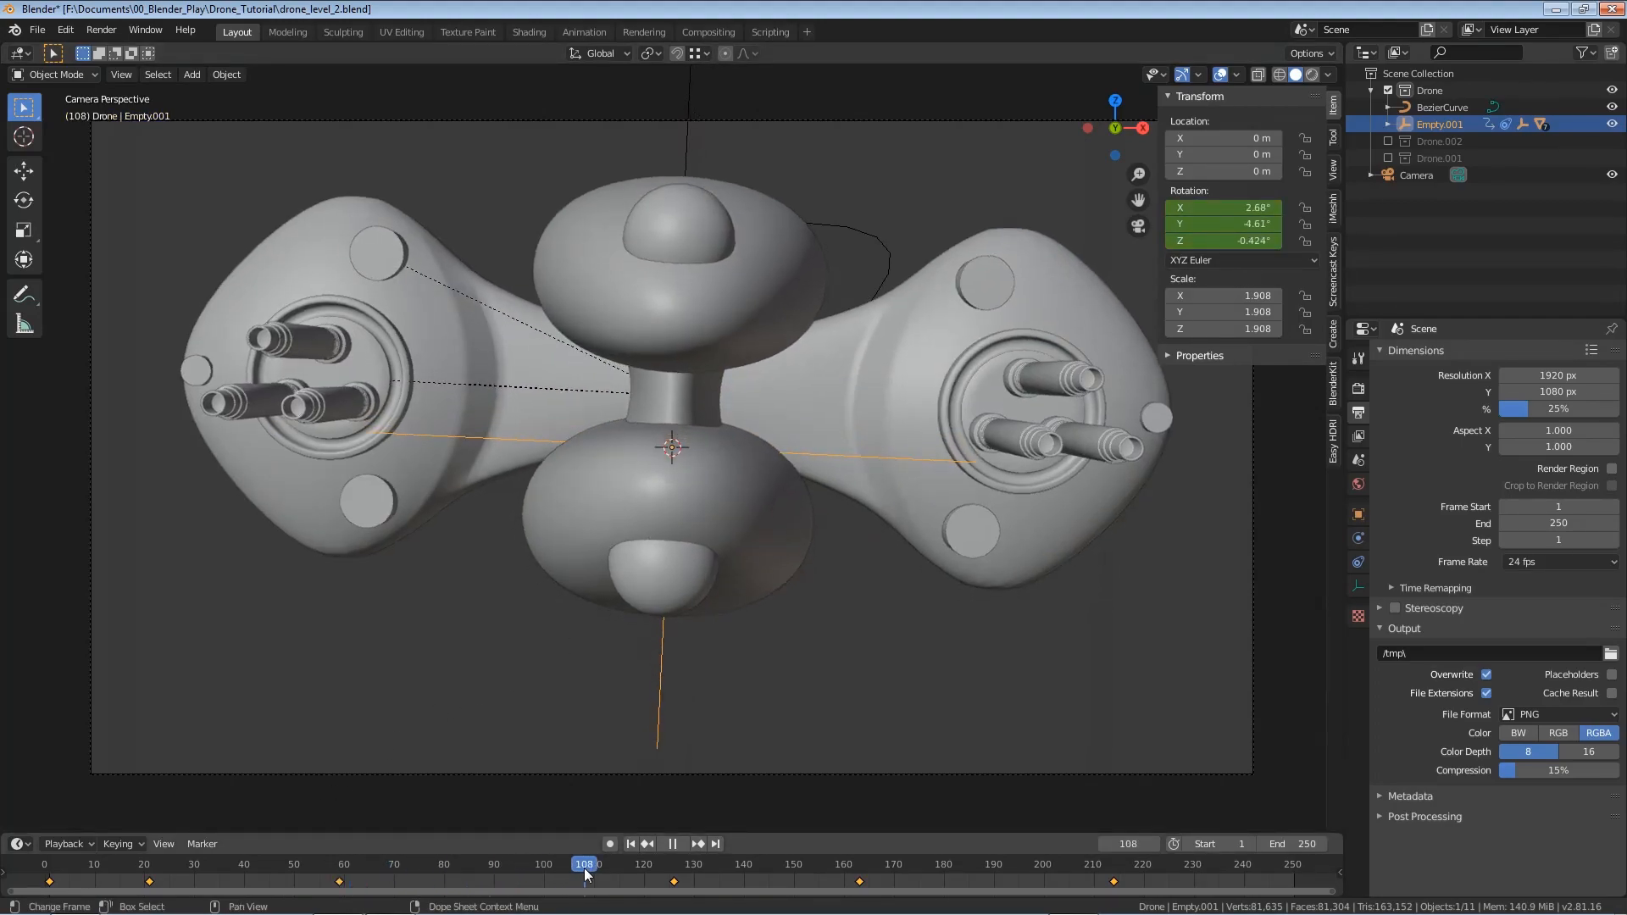
{"action": "left_click_drag", "start_coordinate": [673, 857], "coordinate": [341, 876]}
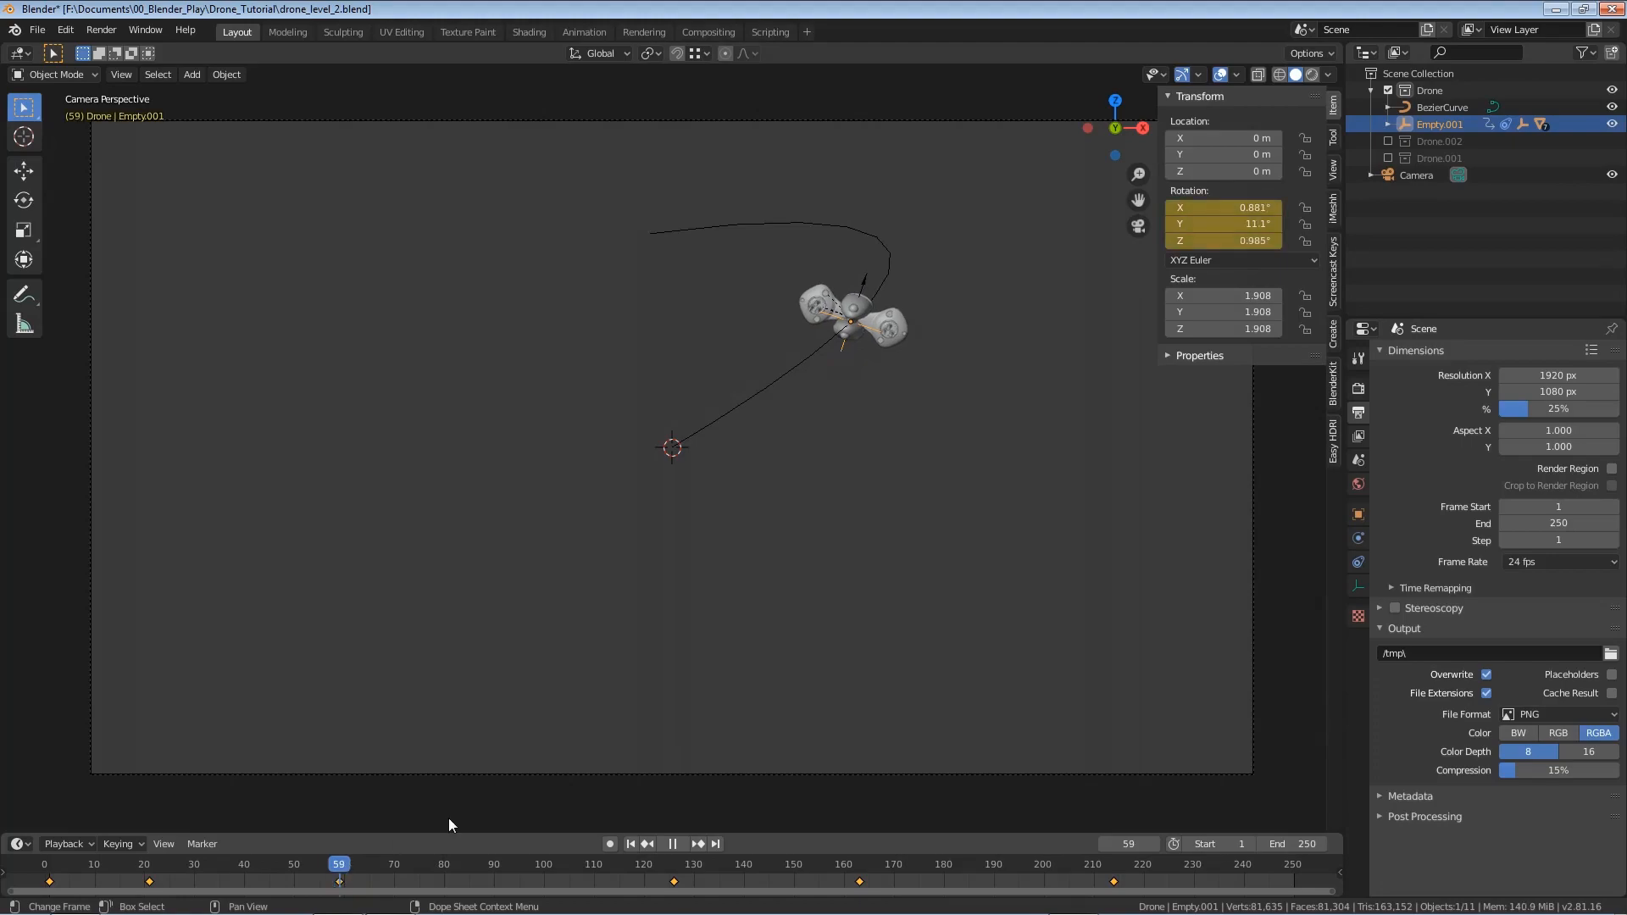
{"action": "left_click_drag", "start_coordinate": [1255, 224], "coordinate": [1243, 224]}
{"action": "left_click", "coordinate": [1244, 225]}
{"action": "type", "text": "4"}
{"action": "key", "text": "Return"}
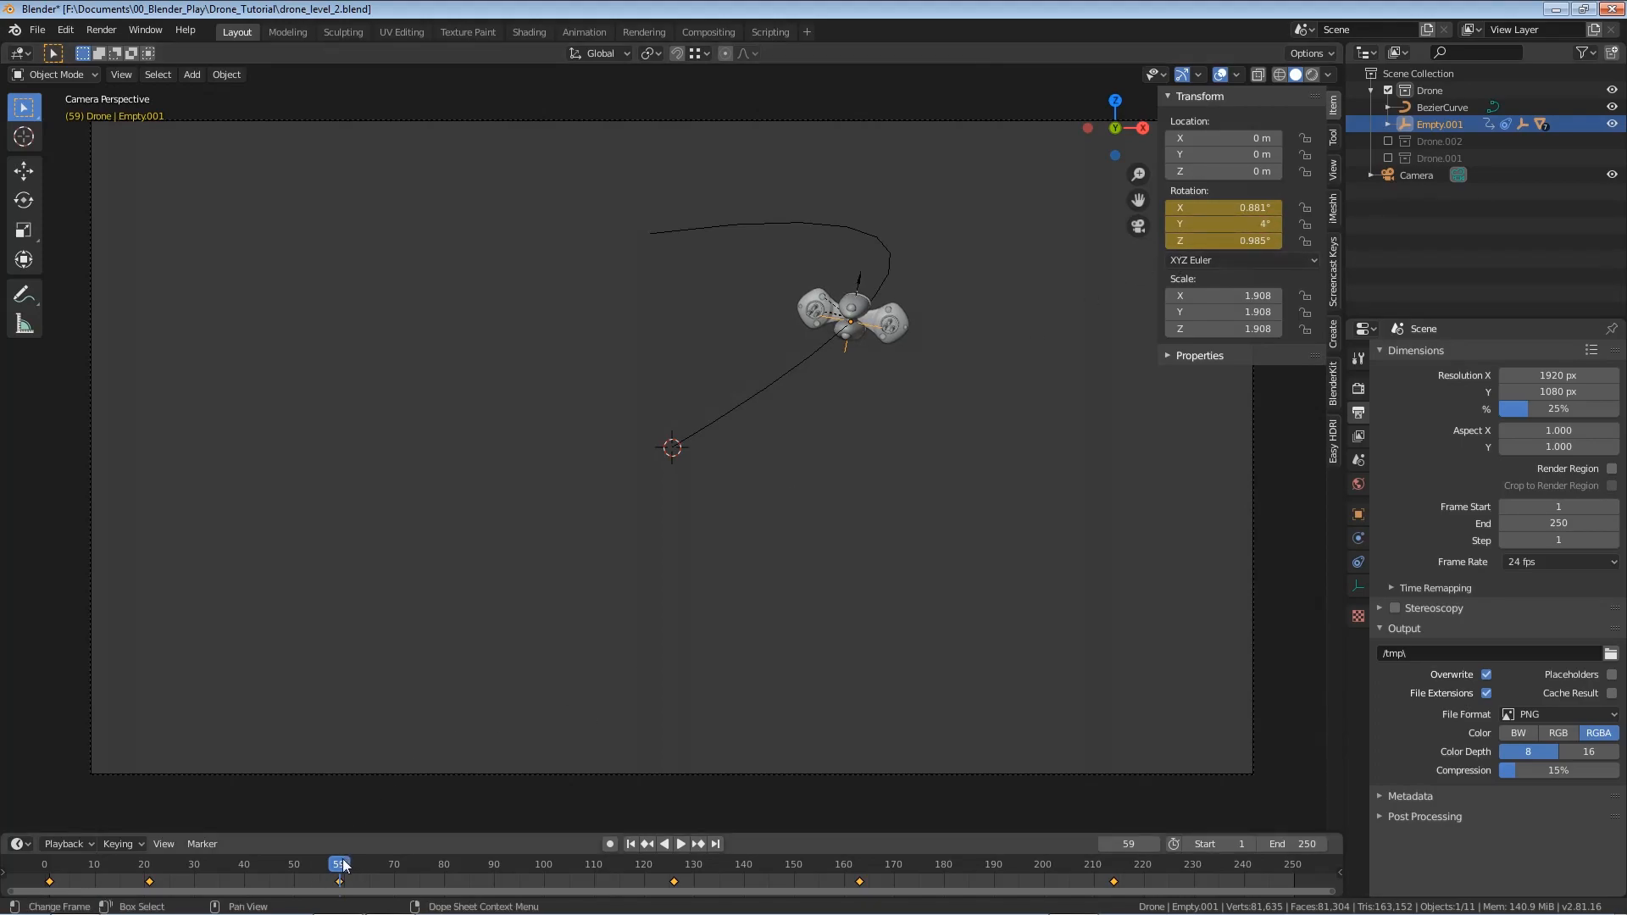
Play the animation from frame 59 to check the softened tilt, and save the file
{"action": "key", "text": "space"}
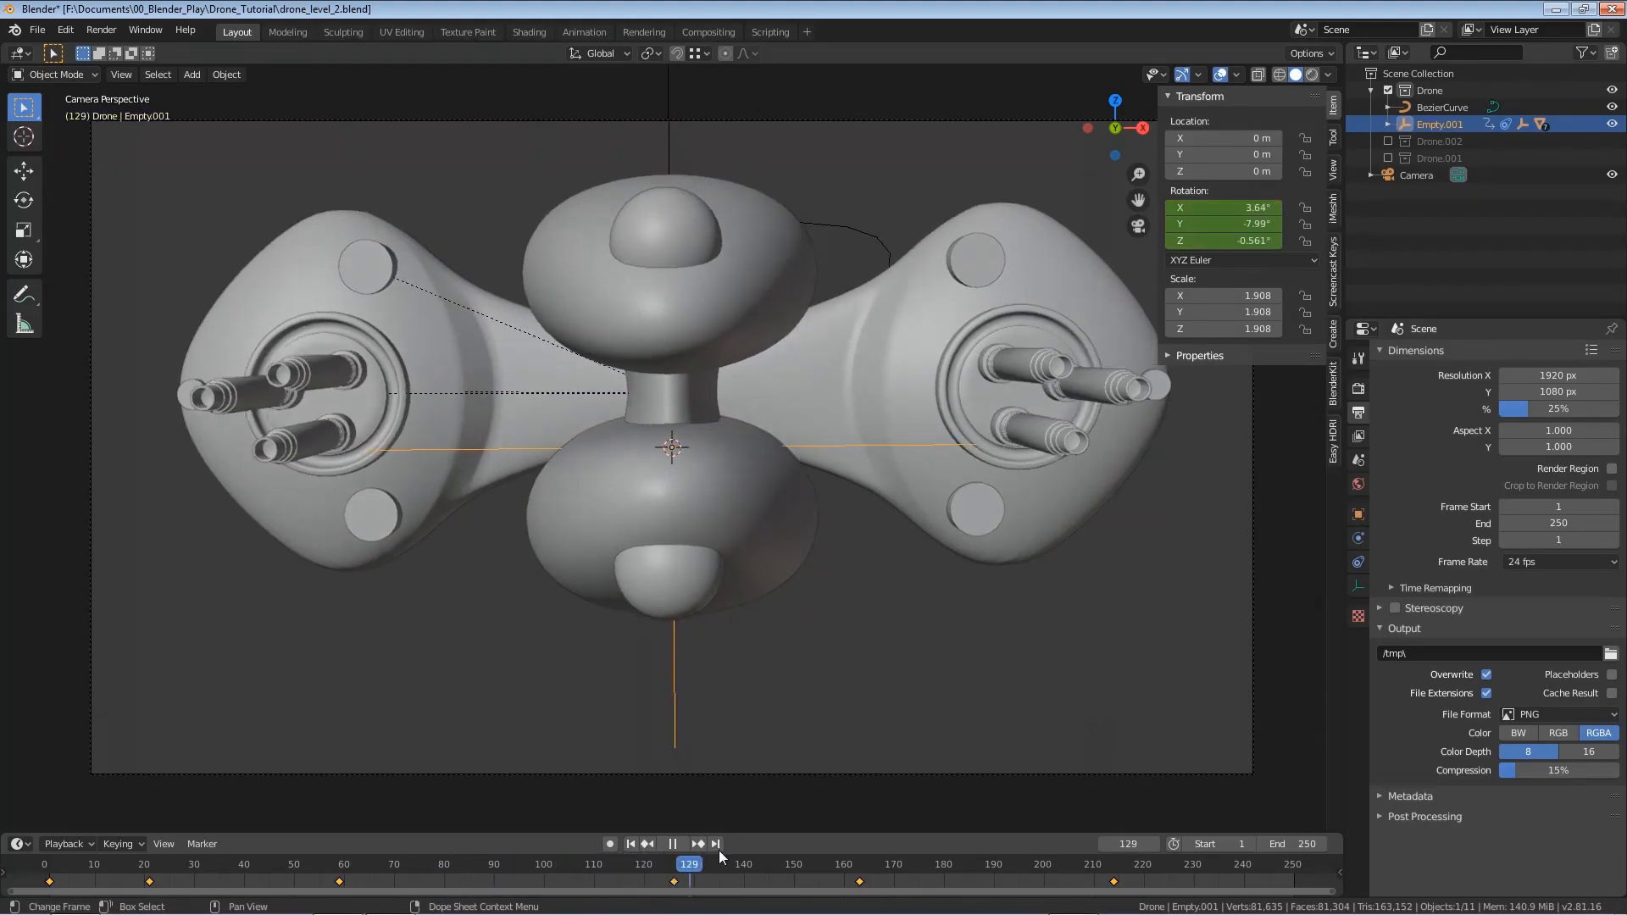
{"action": "key", "text": "space"}
{"action": "key", "text": "ctrl+s"}
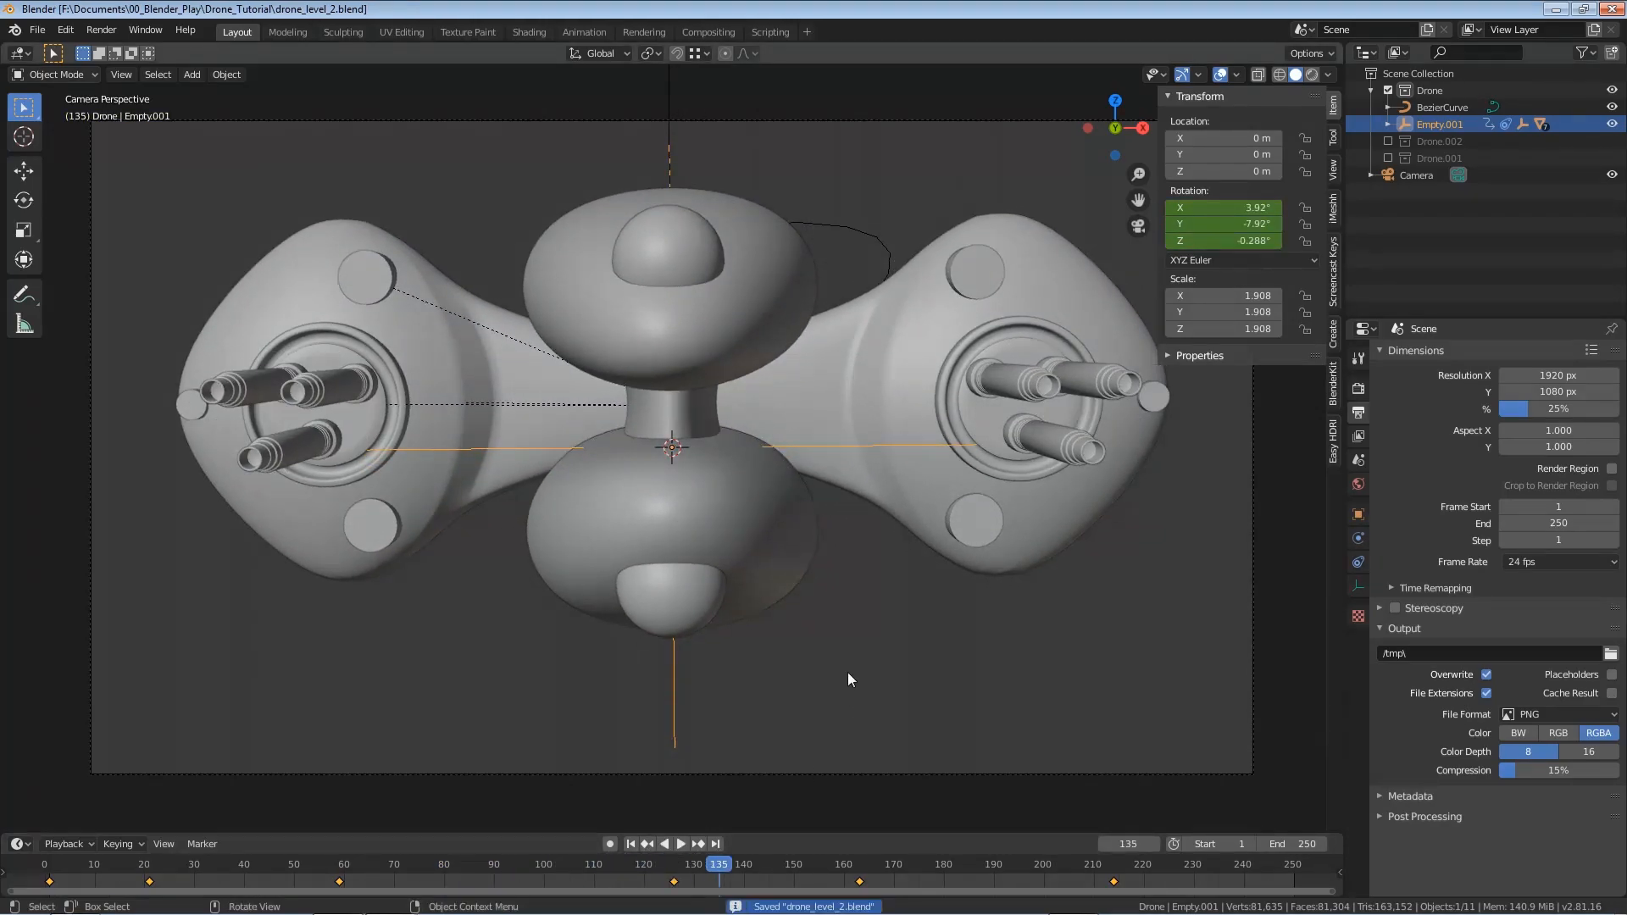
Render the animation again with the revised drone rotation and close the render window
{"action": "left_click", "coordinate": [99, 31]}
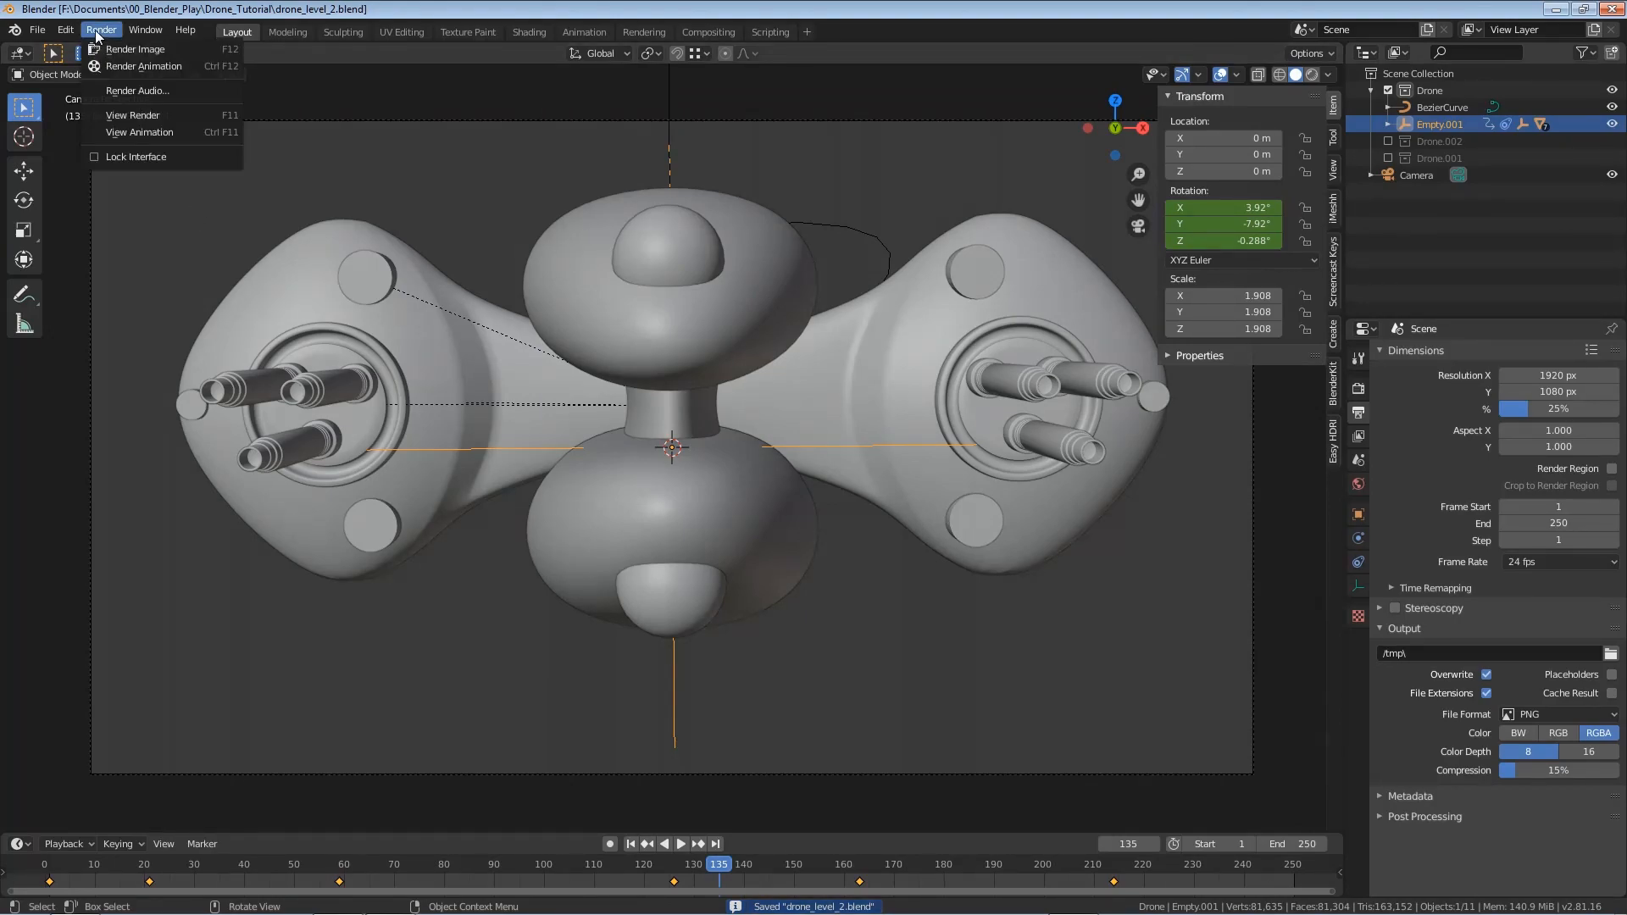
{"action": "left_click", "coordinate": [145, 68]}
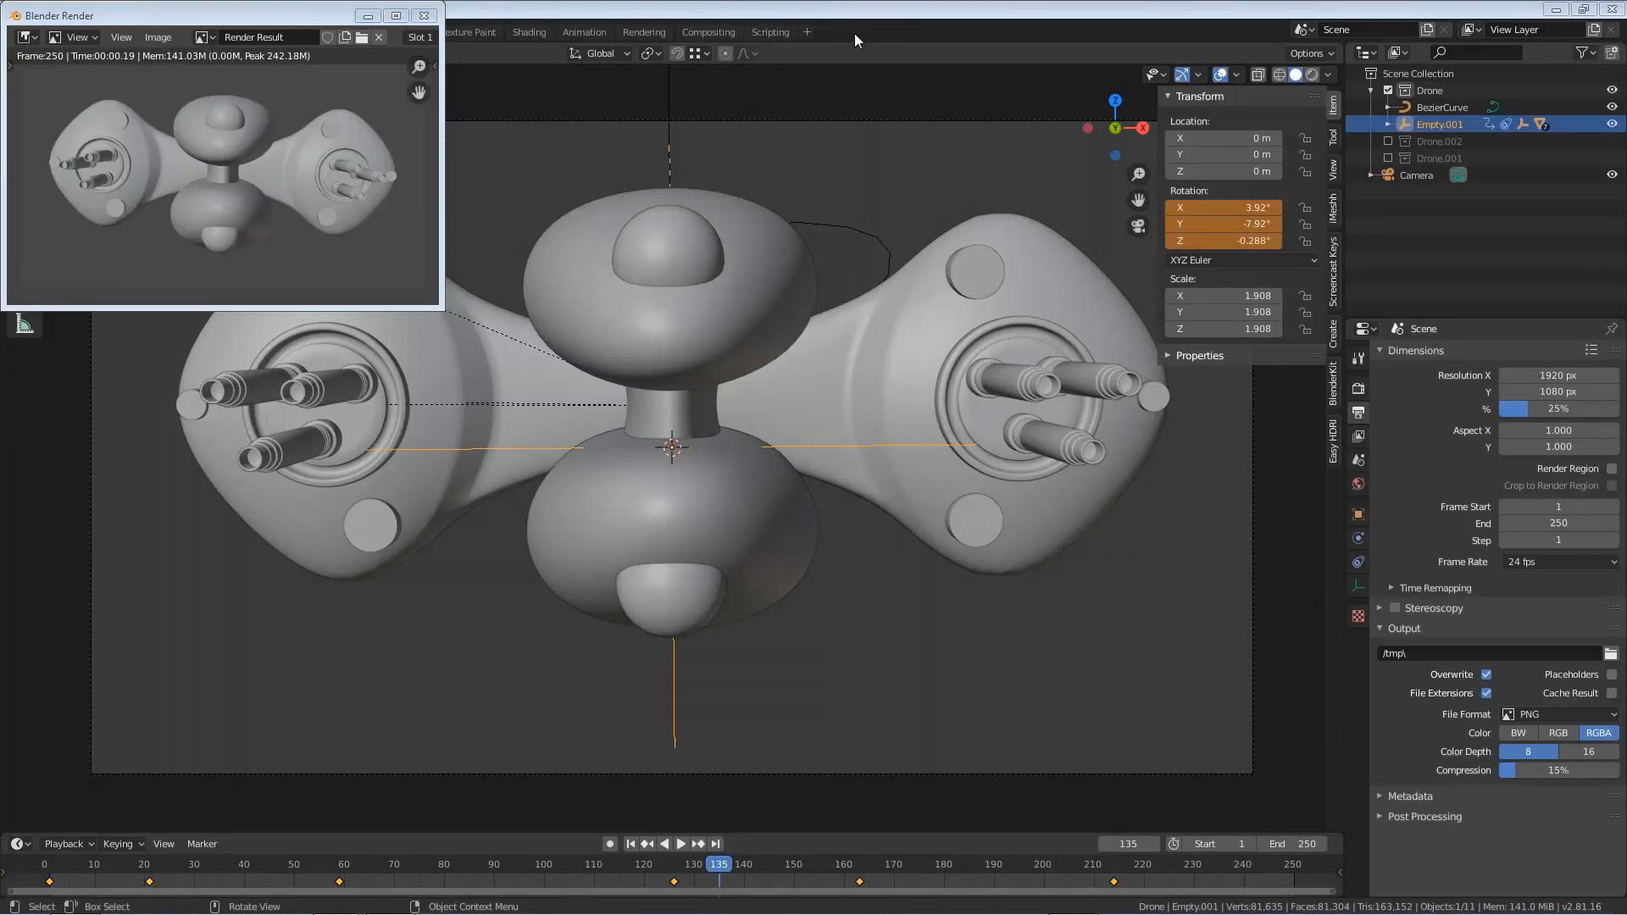
{"action": "left_click", "coordinate": [423, 17]}
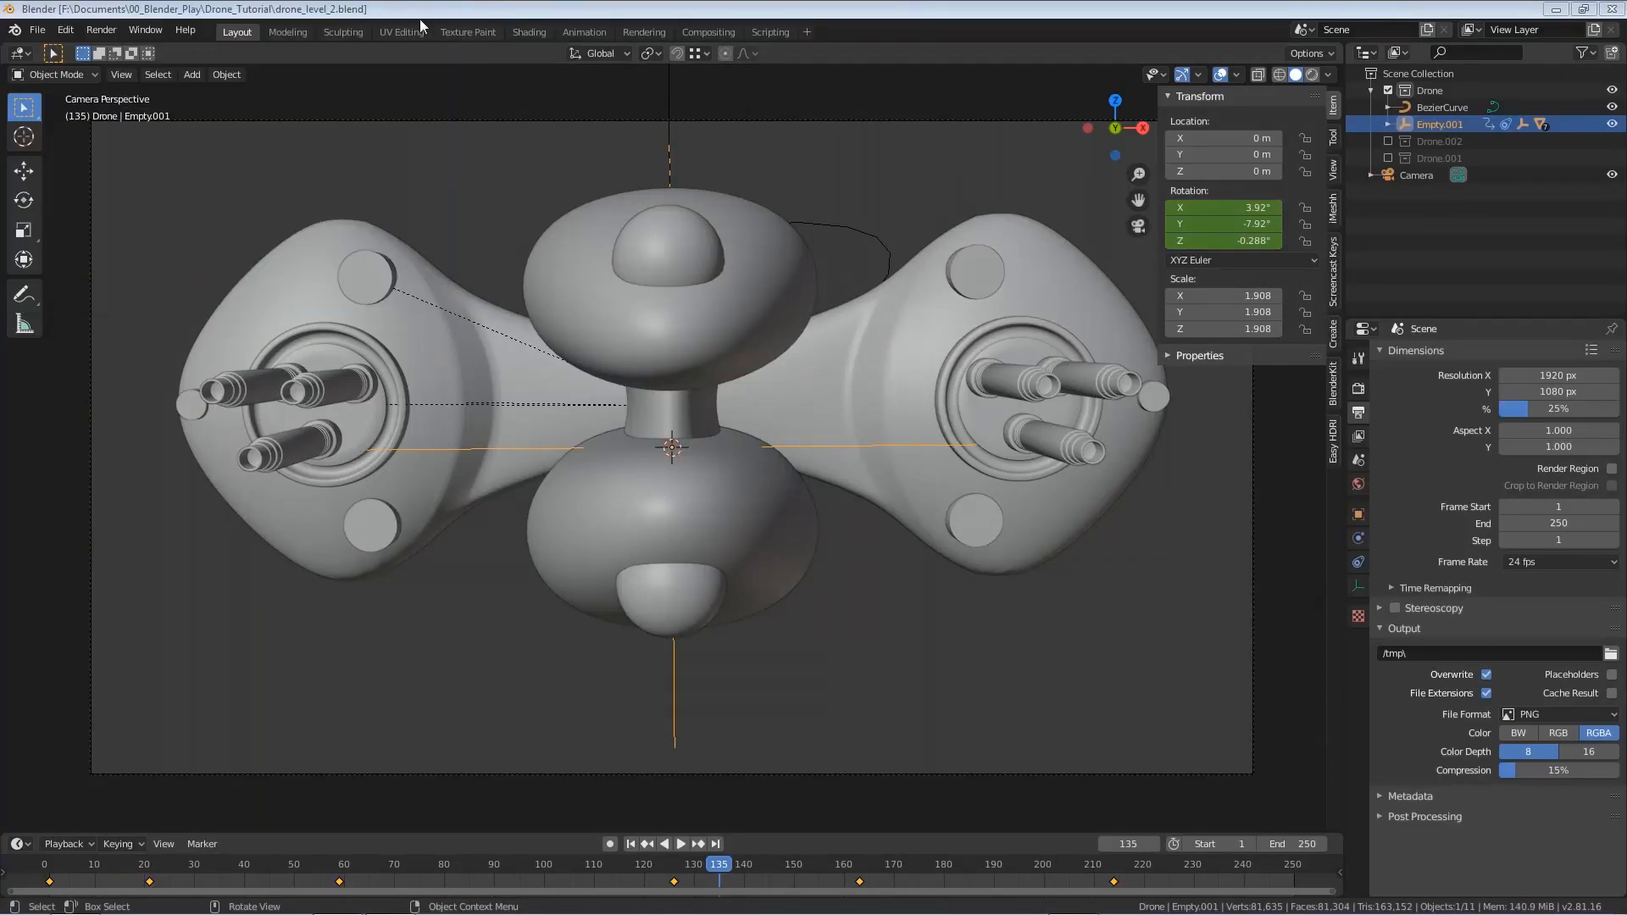
Review the newly rendered animation in the player, close it and save the file
{"action": "left_click", "coordinate": [102, 30]}
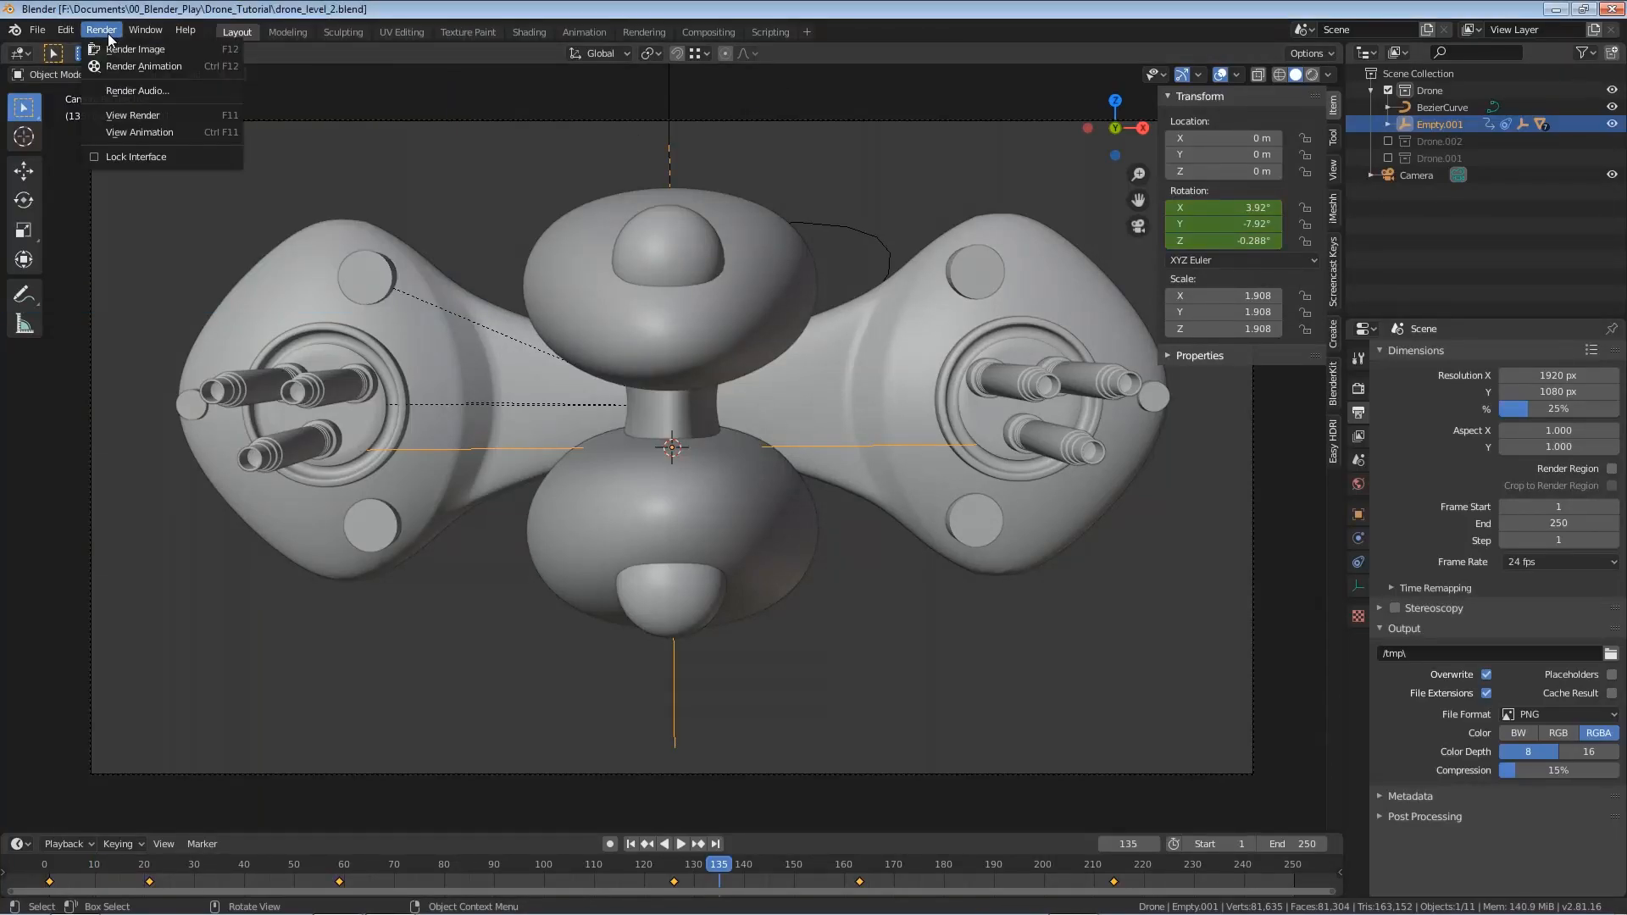
{"action": "left_click", "coordinate": [161, 133]}
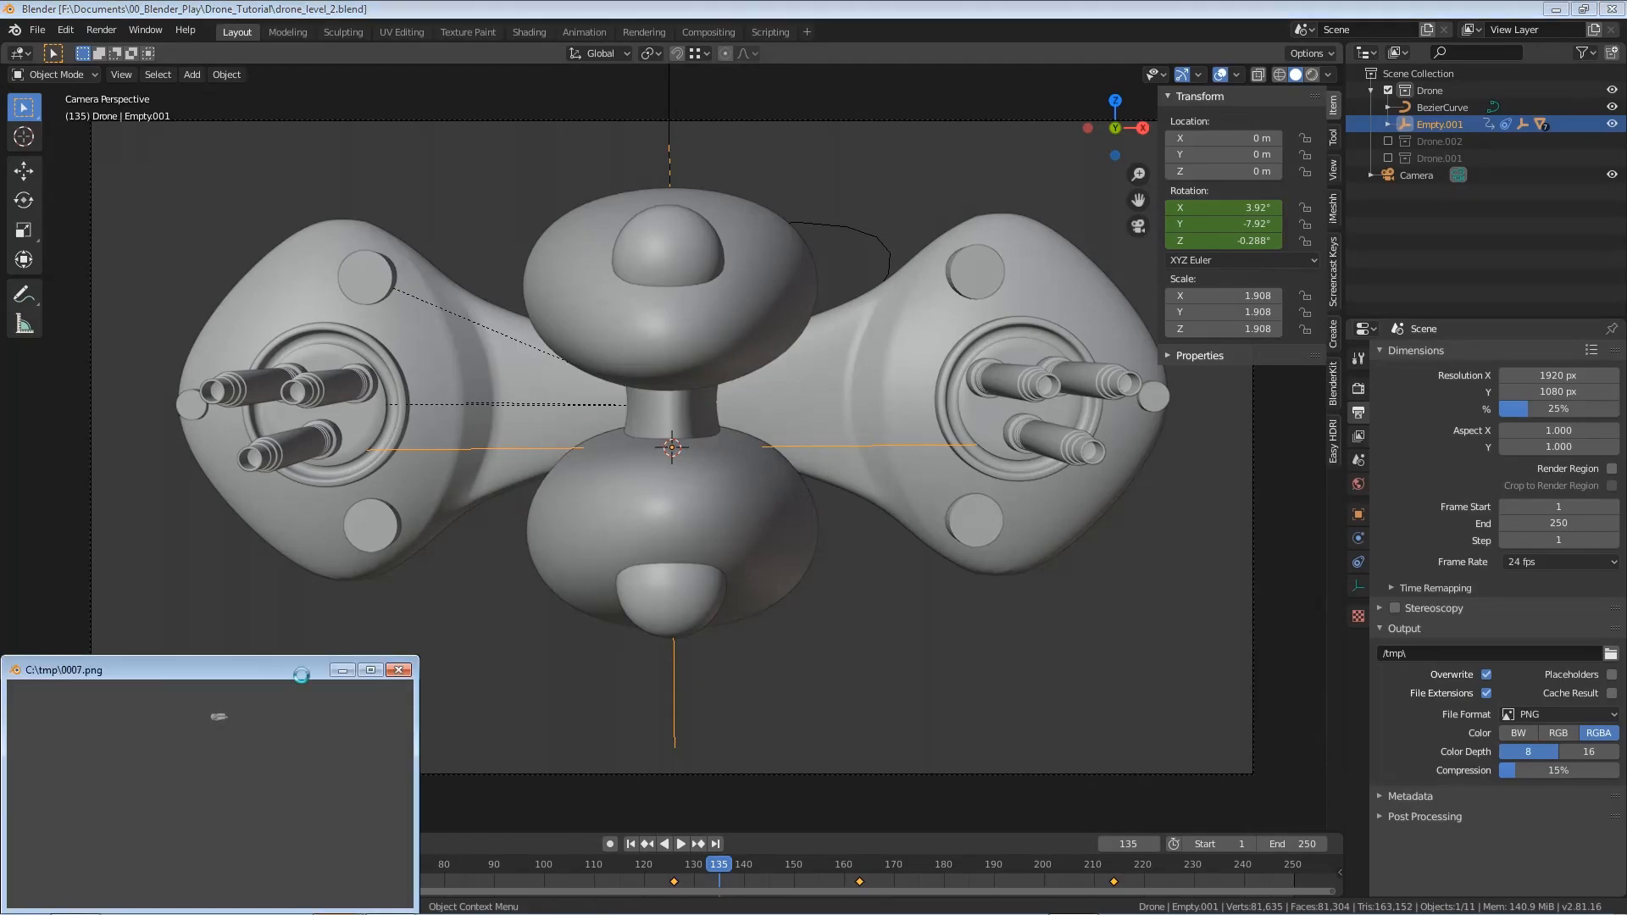
{"action": "left_click_drag", "start_coordinate": [234, 670], "coordinate": [649, 442]}
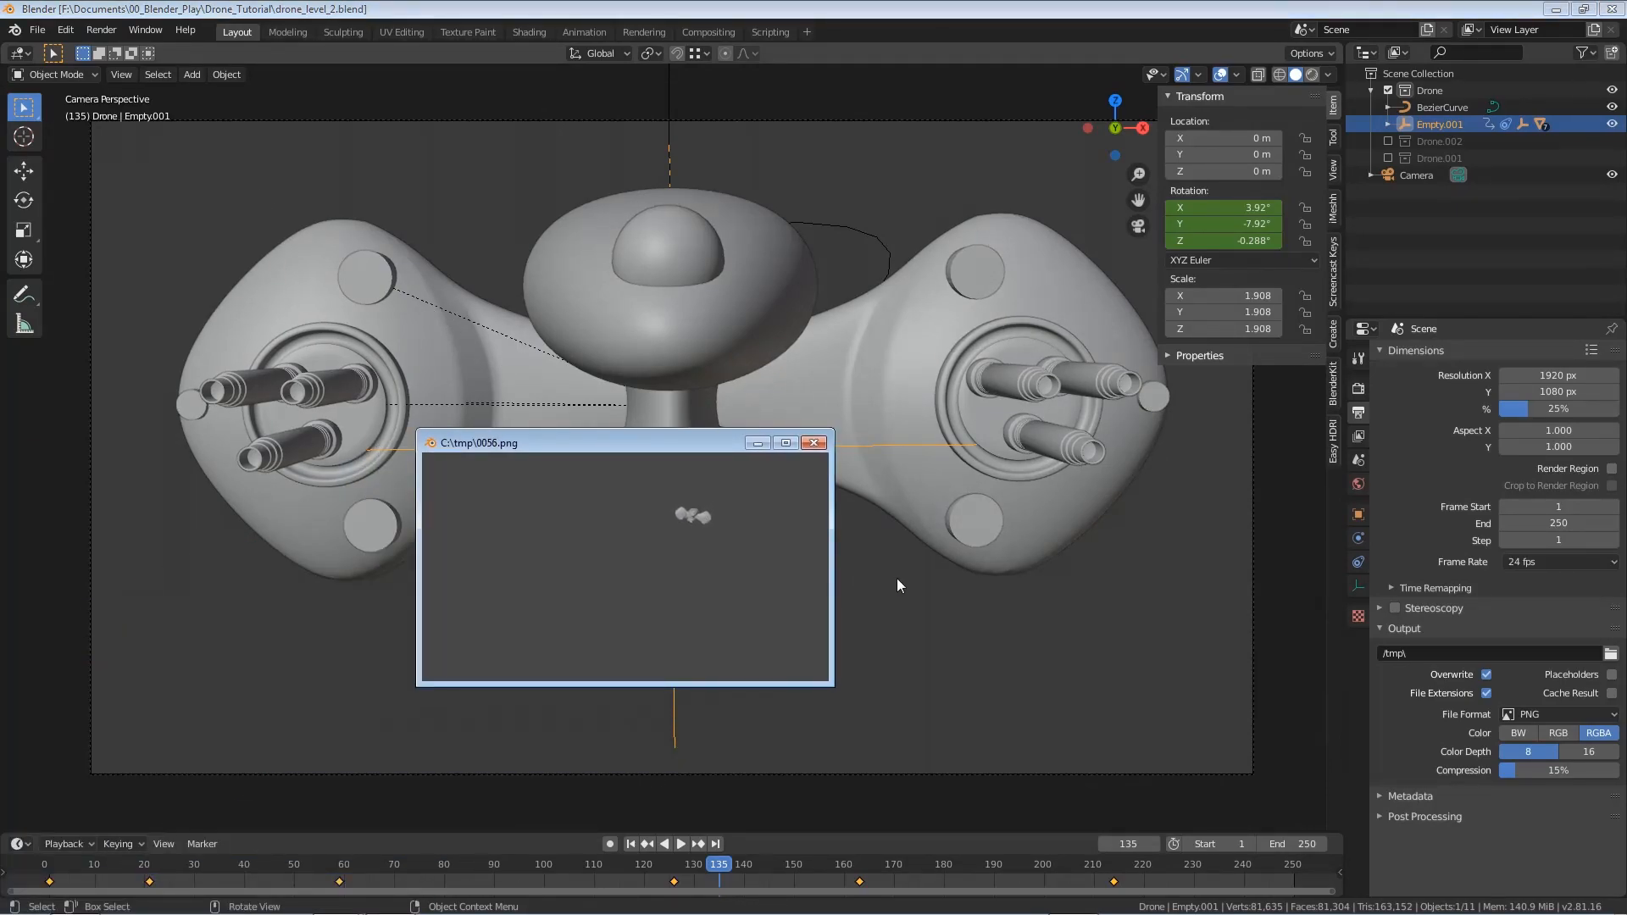
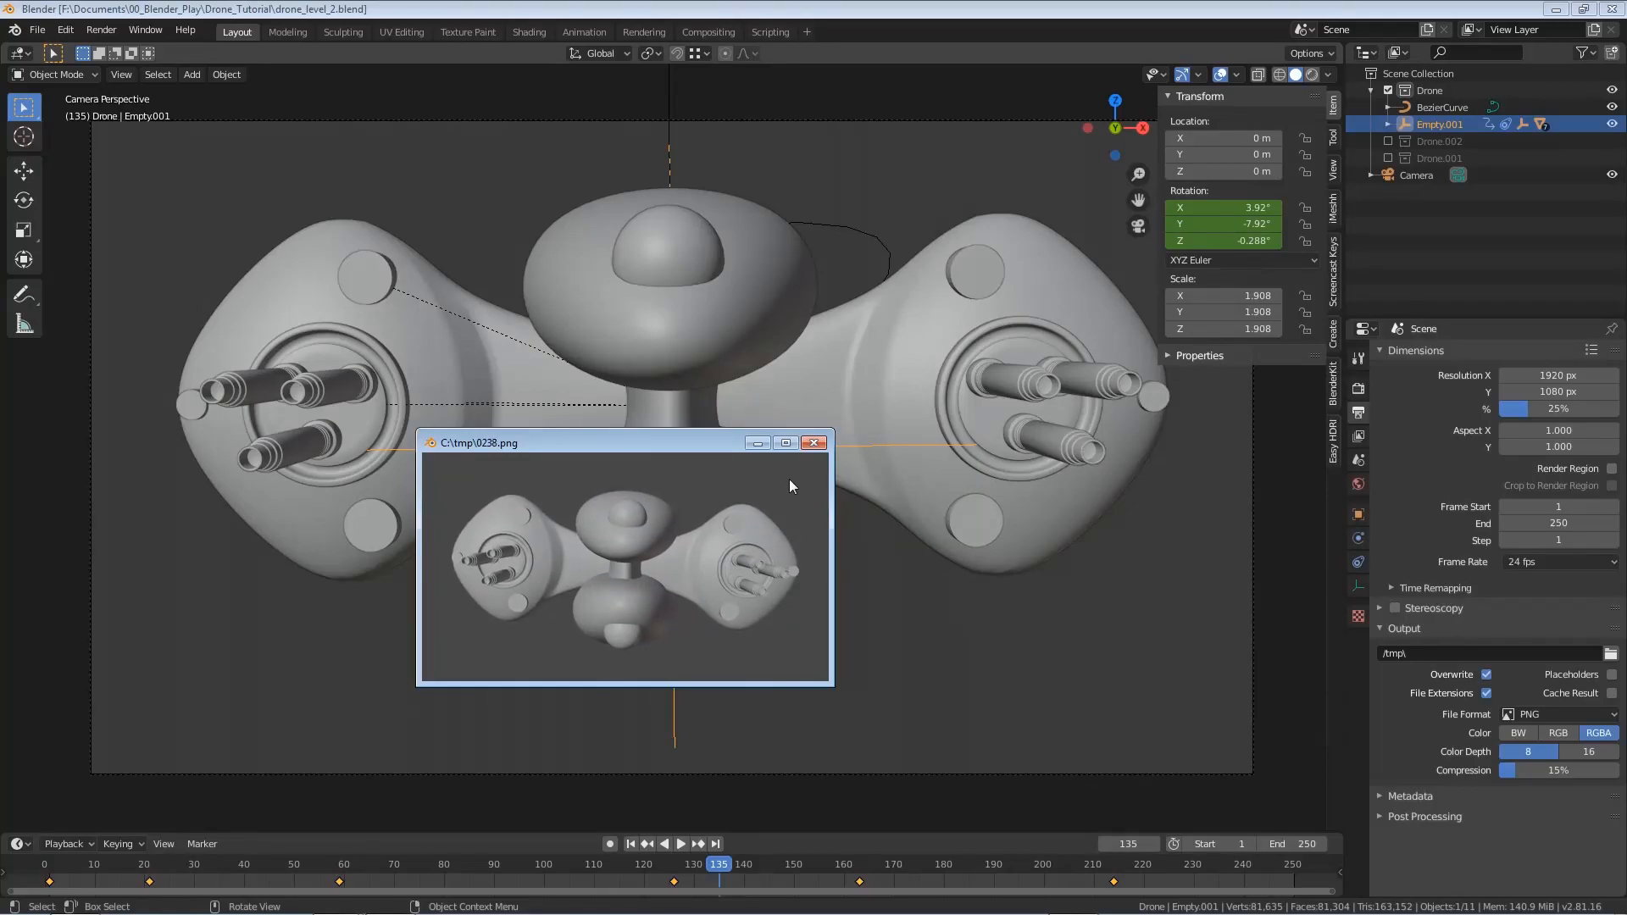
{"action": "left_click", "coordinate": [813, 442]}
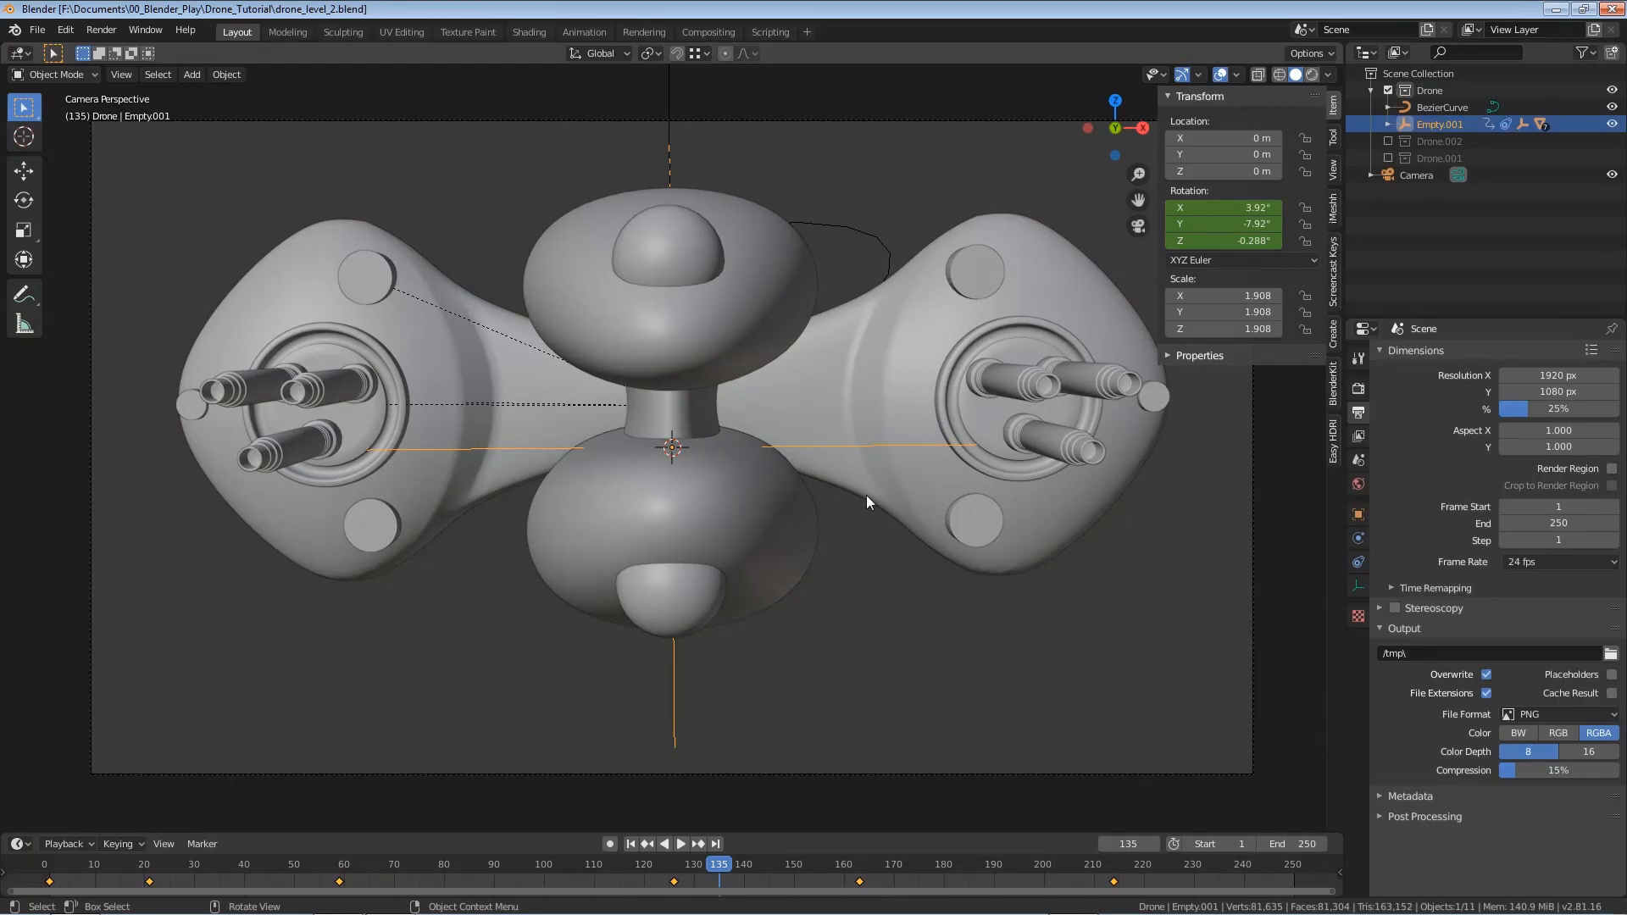
{"action": "key", "text": "ctrl+s"}
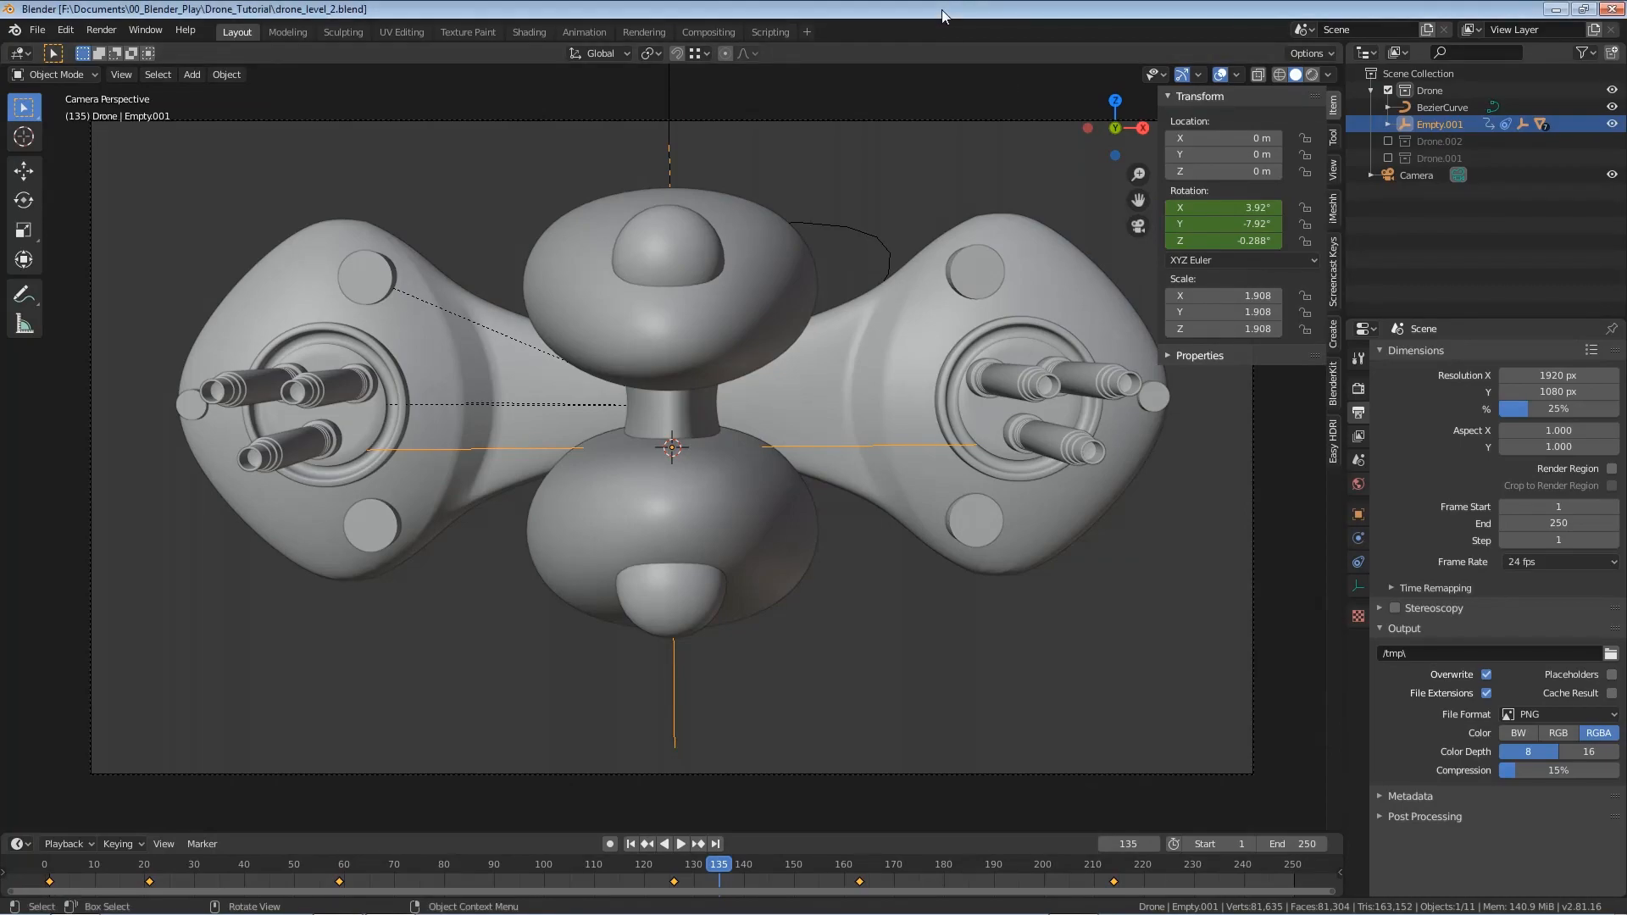
Duplicate the drone's flight path curve in top view and place the copy at about X -14.4 m, Y 119.7 m
{"action": "left_click", "coordinate": [862, 242]}
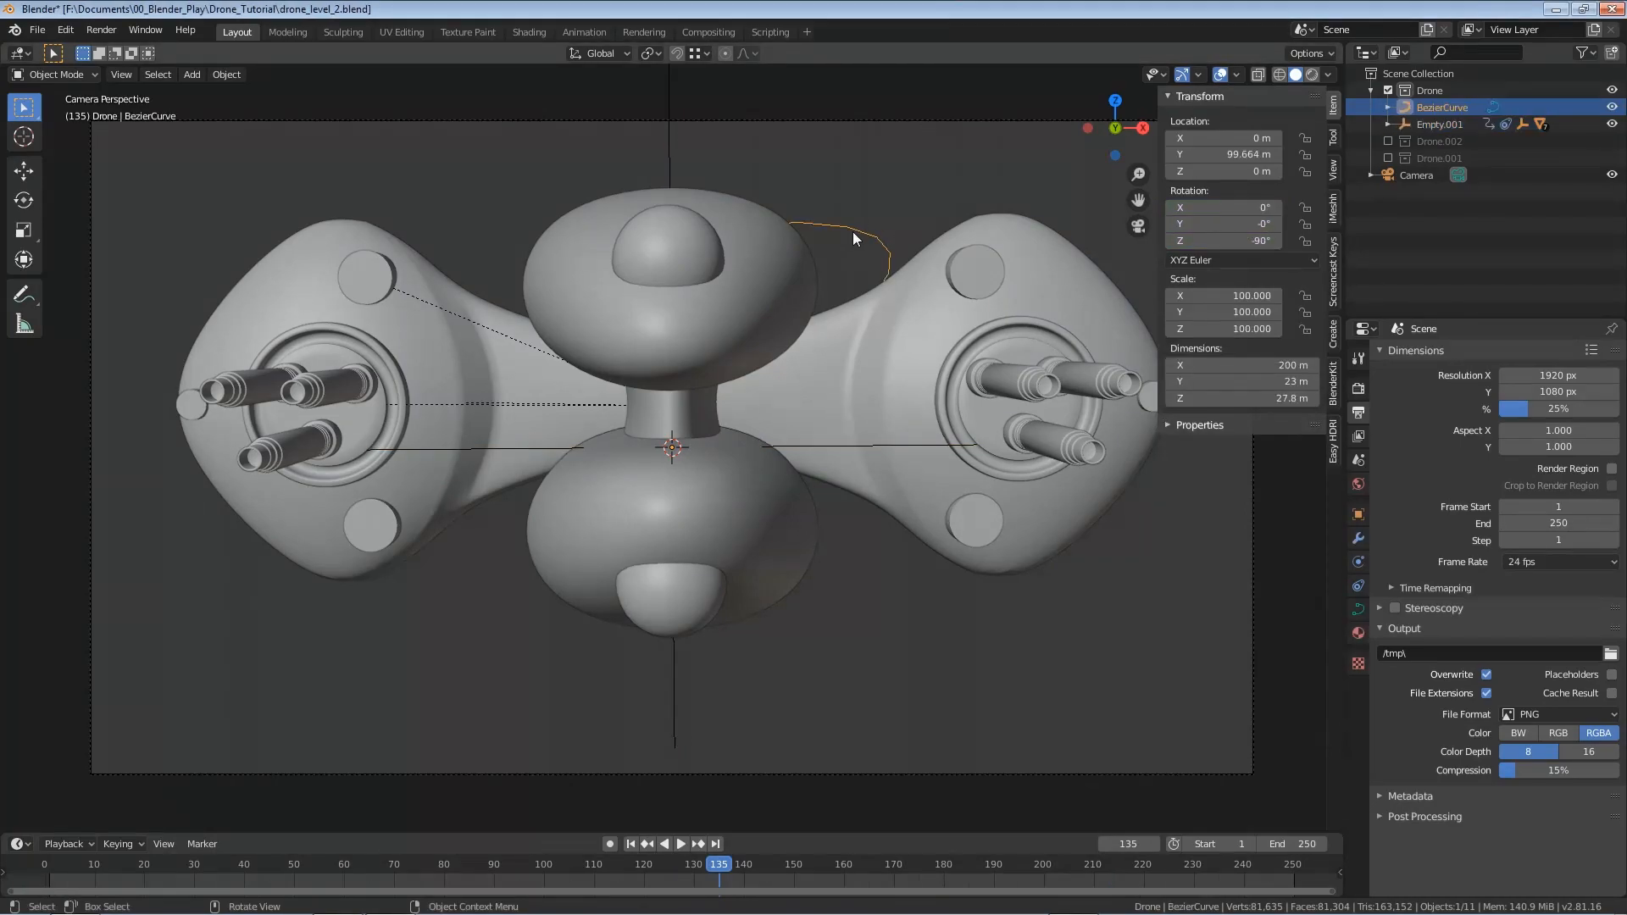
{"action": "key", "text": "KP_7"}
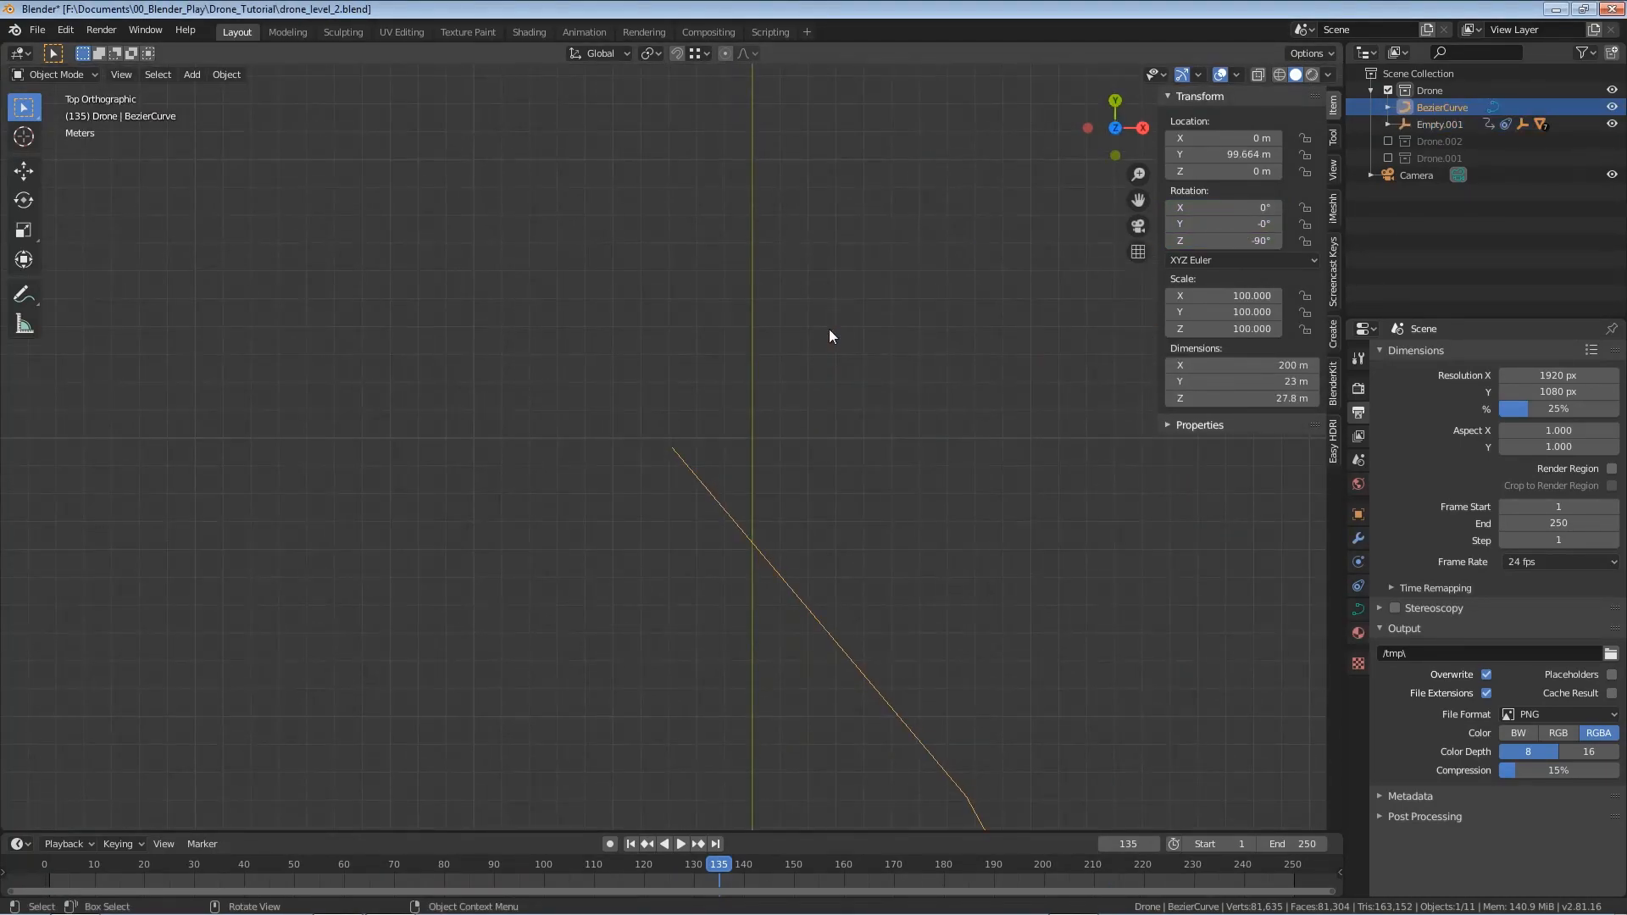
{"action": "scroll", "coordinate": [826, 498], "scroll_direction": "down", "scroll_amount": 10}
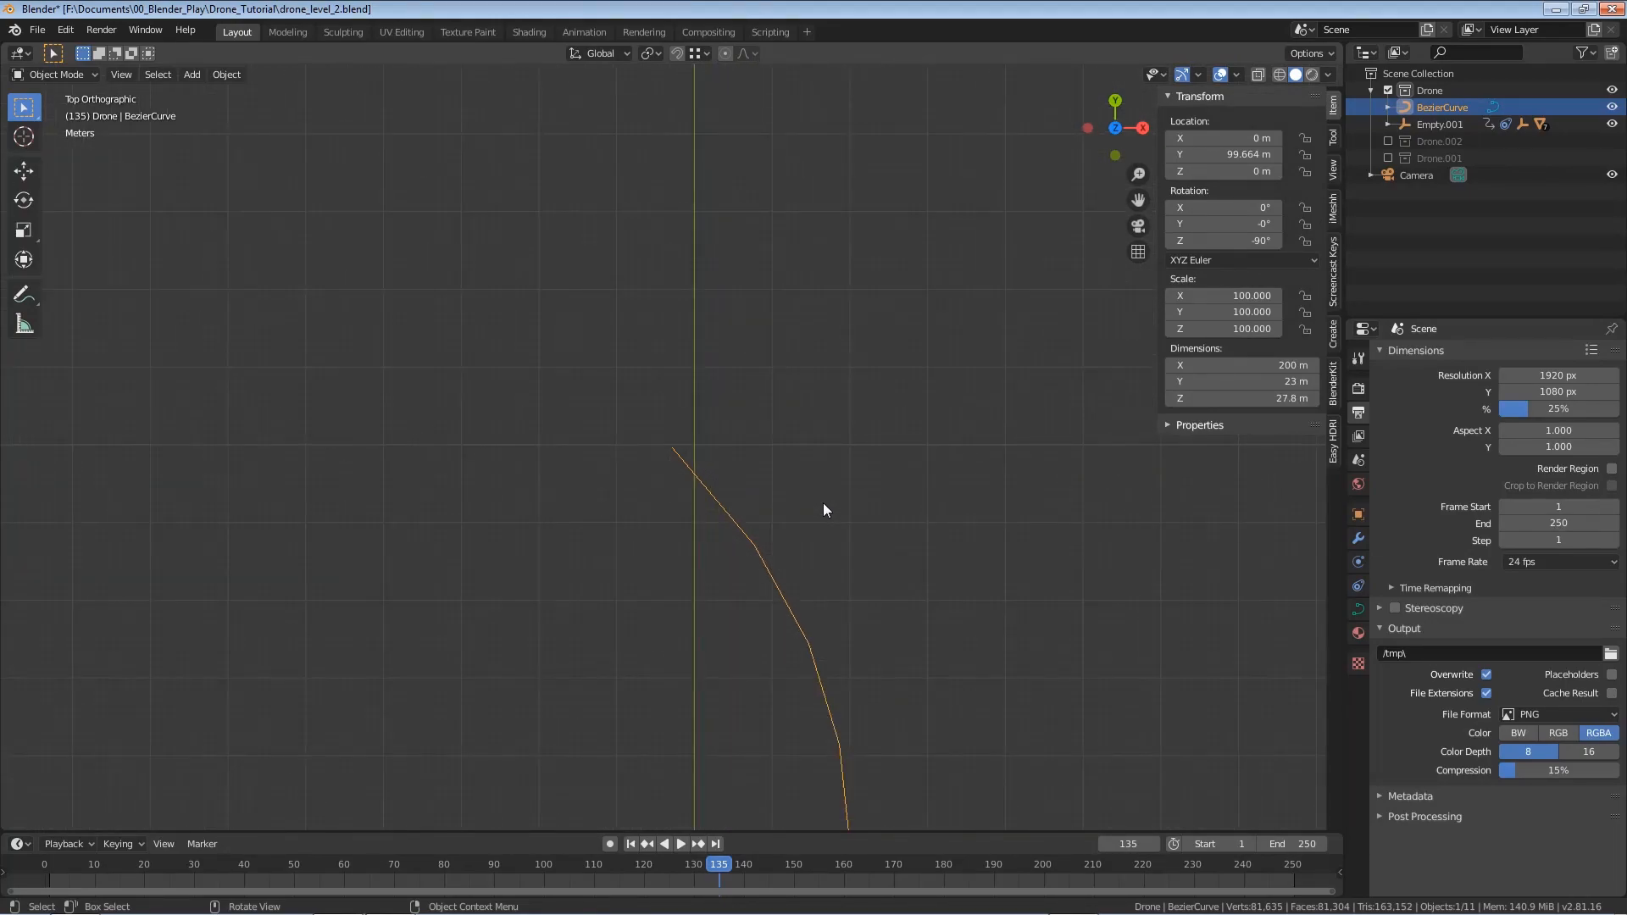
{"action": "middle_click_drag", "start_coordinate": [790, 756], "coordinate": [829, 375], "text": "shift"}
{"action": "scroll", "coordinate": [821, 430], "scroll_direction": "down", "scroll_amount": 1}
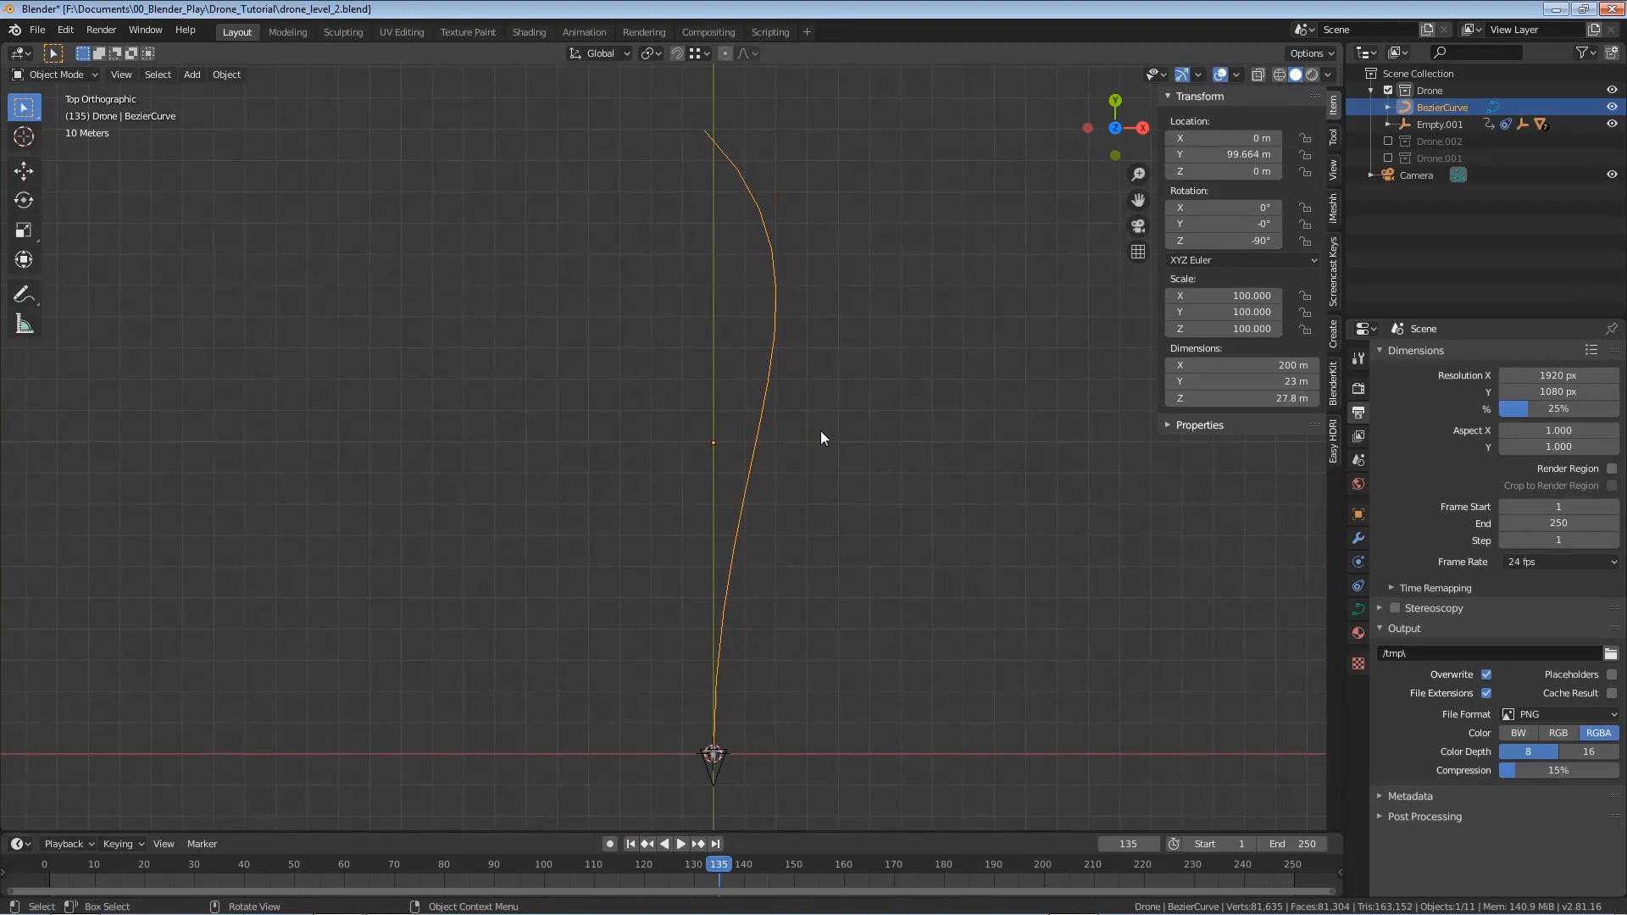
{"action": "key", "text": "shift+d"}
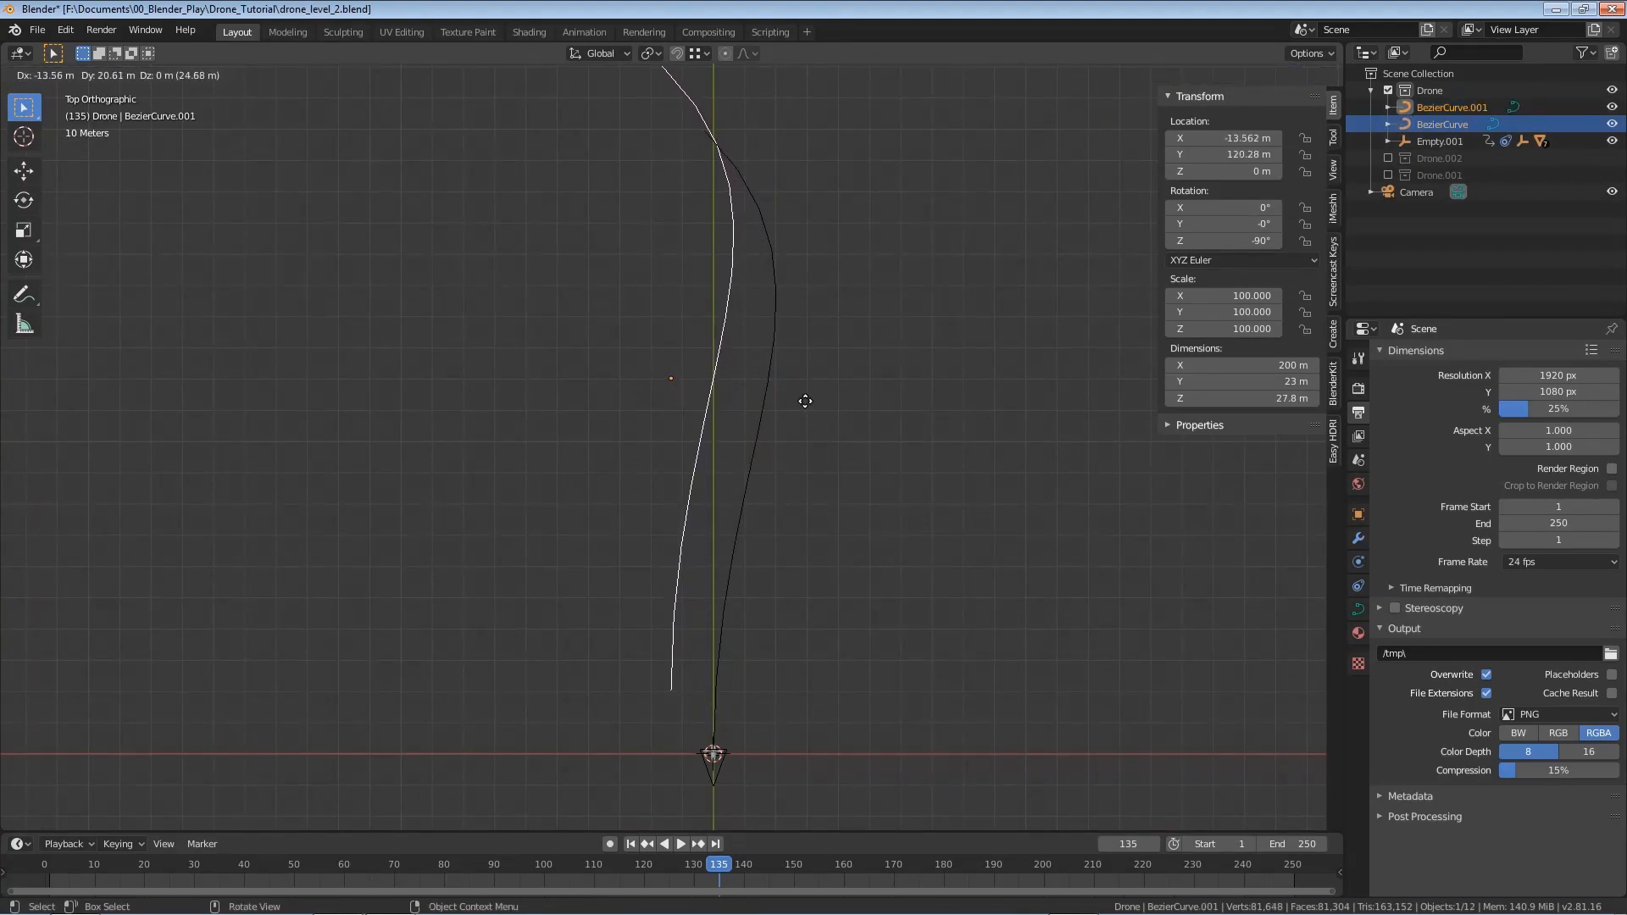
{"action": "left_click", "coordinate": [803, 402]}
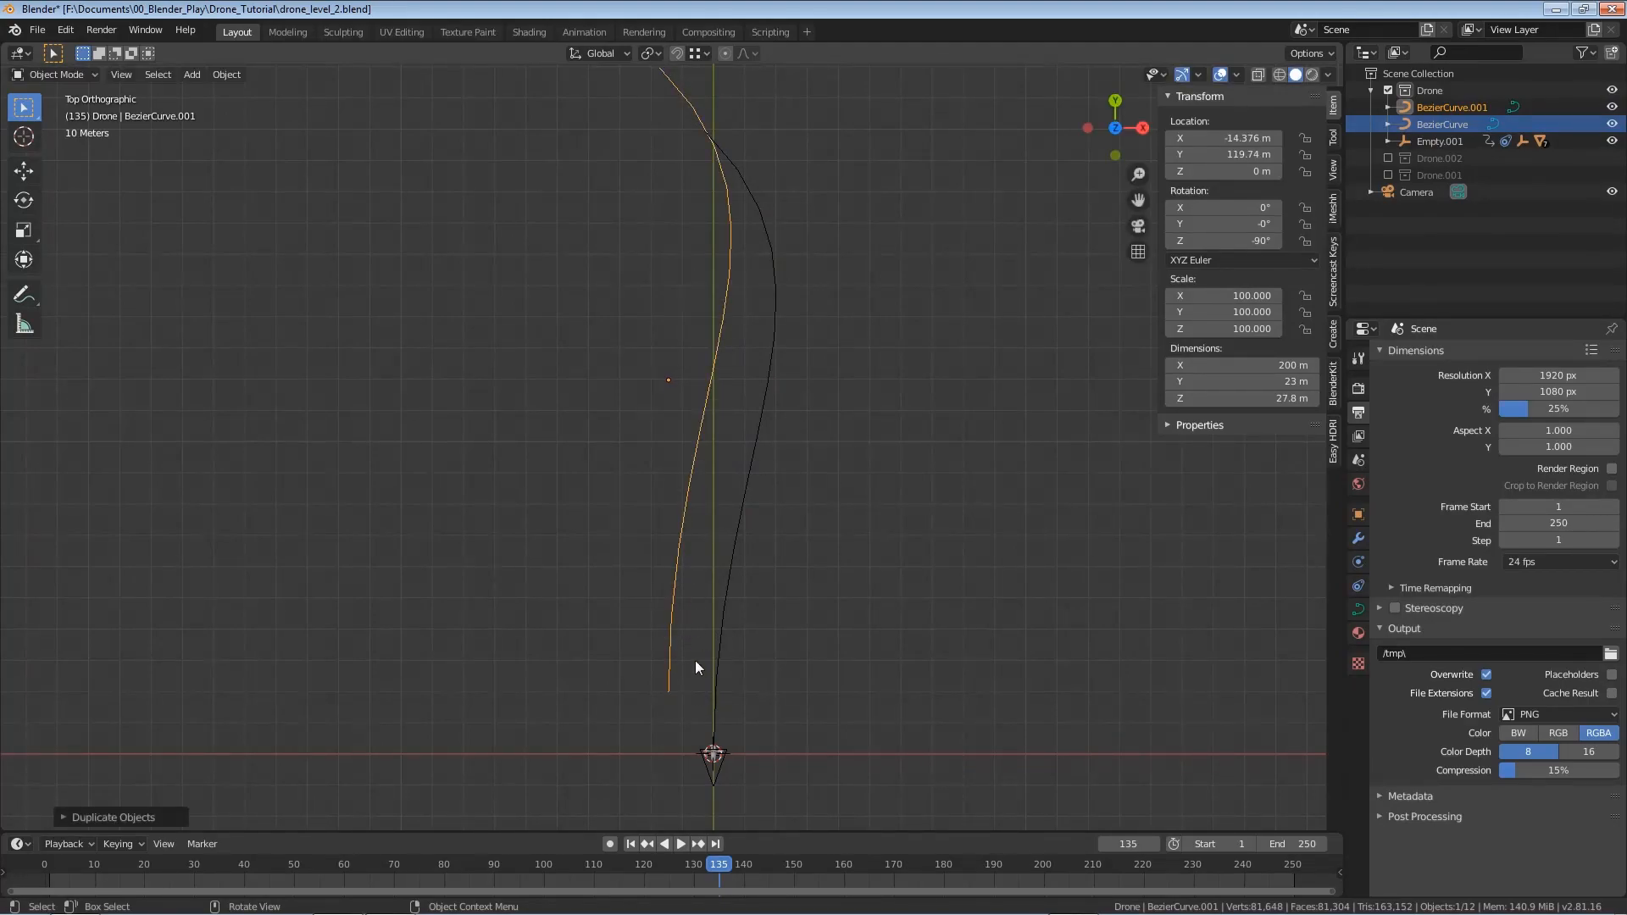
Make a second copy of the path curve and place it at about X 14.8 m, Y 129.5 m, Z 2.2 m
{"action": "key", "text": "shift+d"}
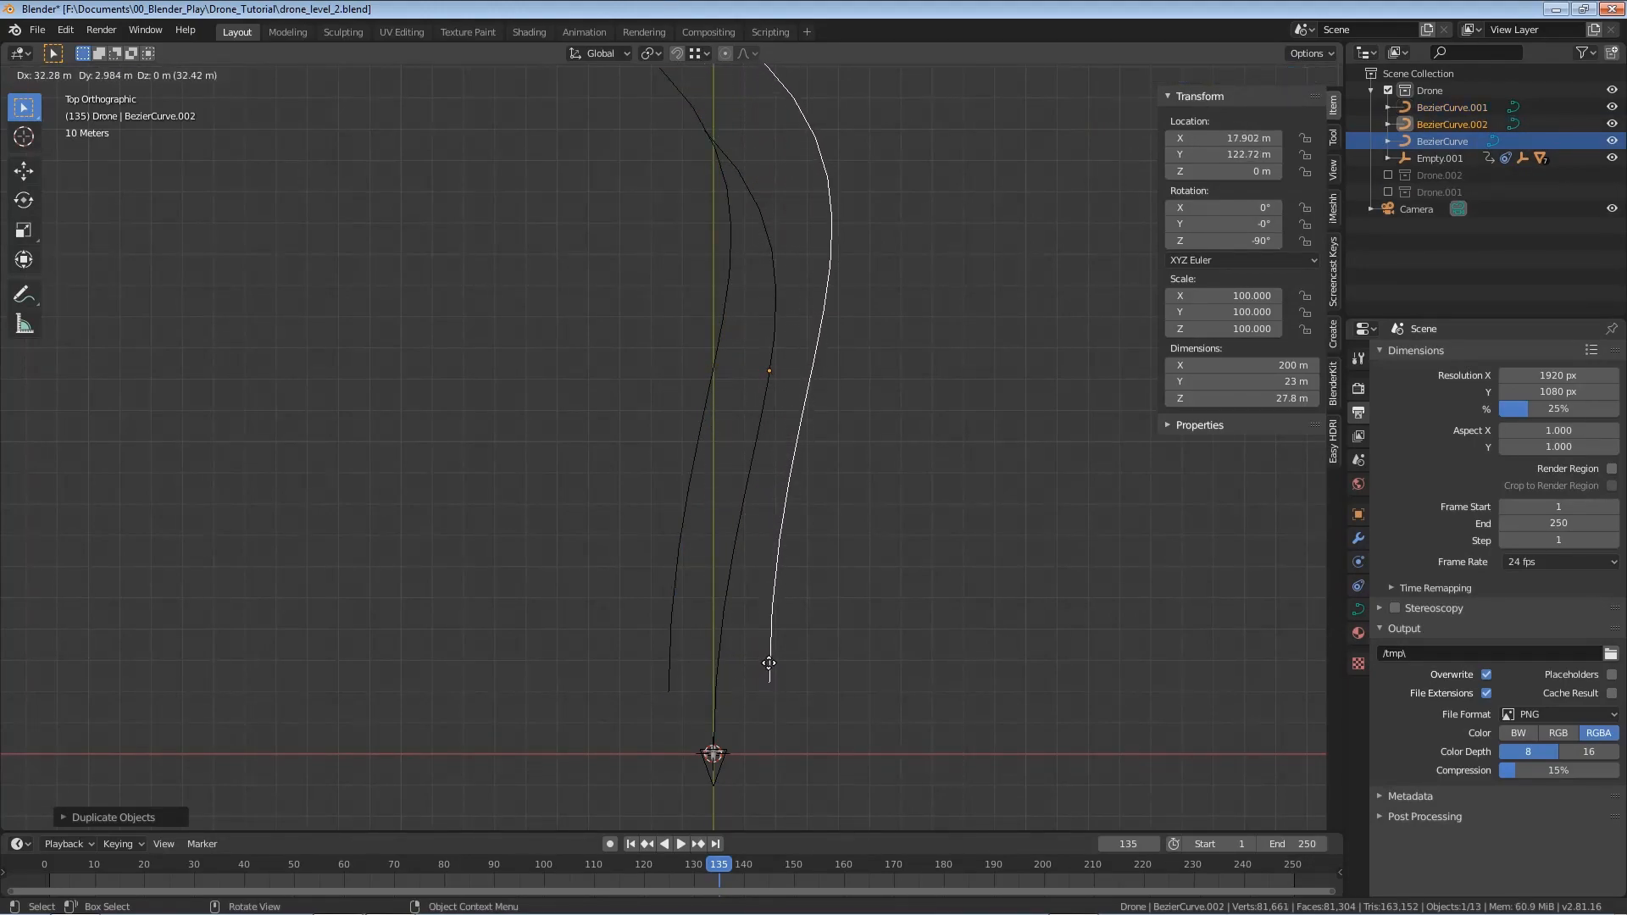
{"action": "left_click", "coordinate": [767, 644]}
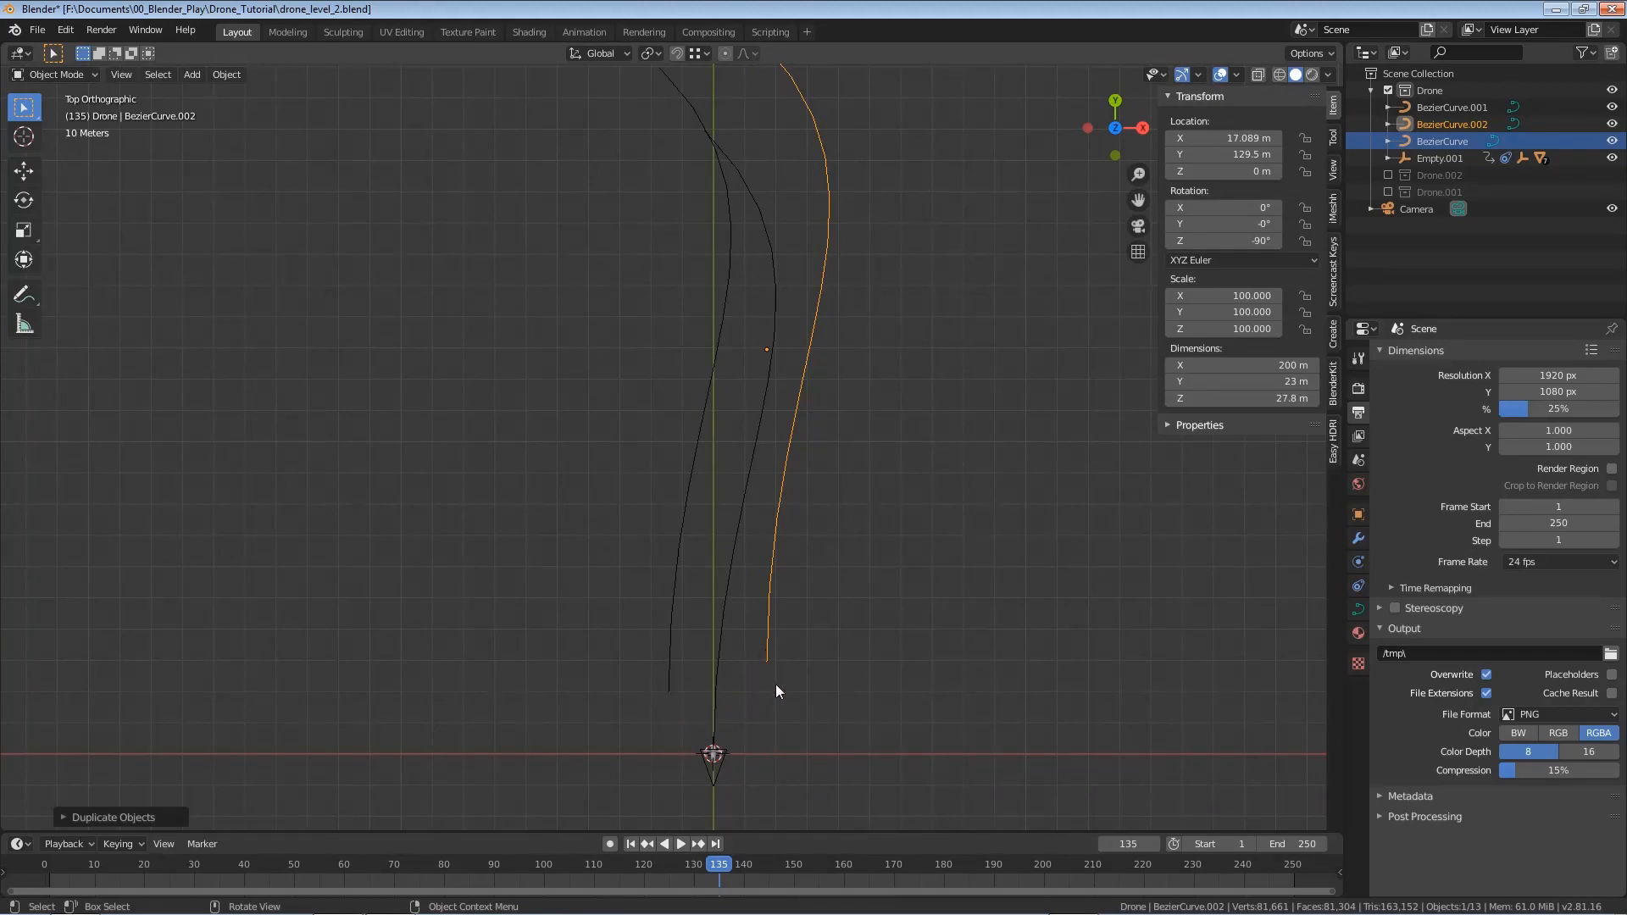
{"action": "key", "text": "KP_1"}
{"action": "scroll", "coordinate": [817, 585], "scroll_direction": "up", "scroll_amount": 5}
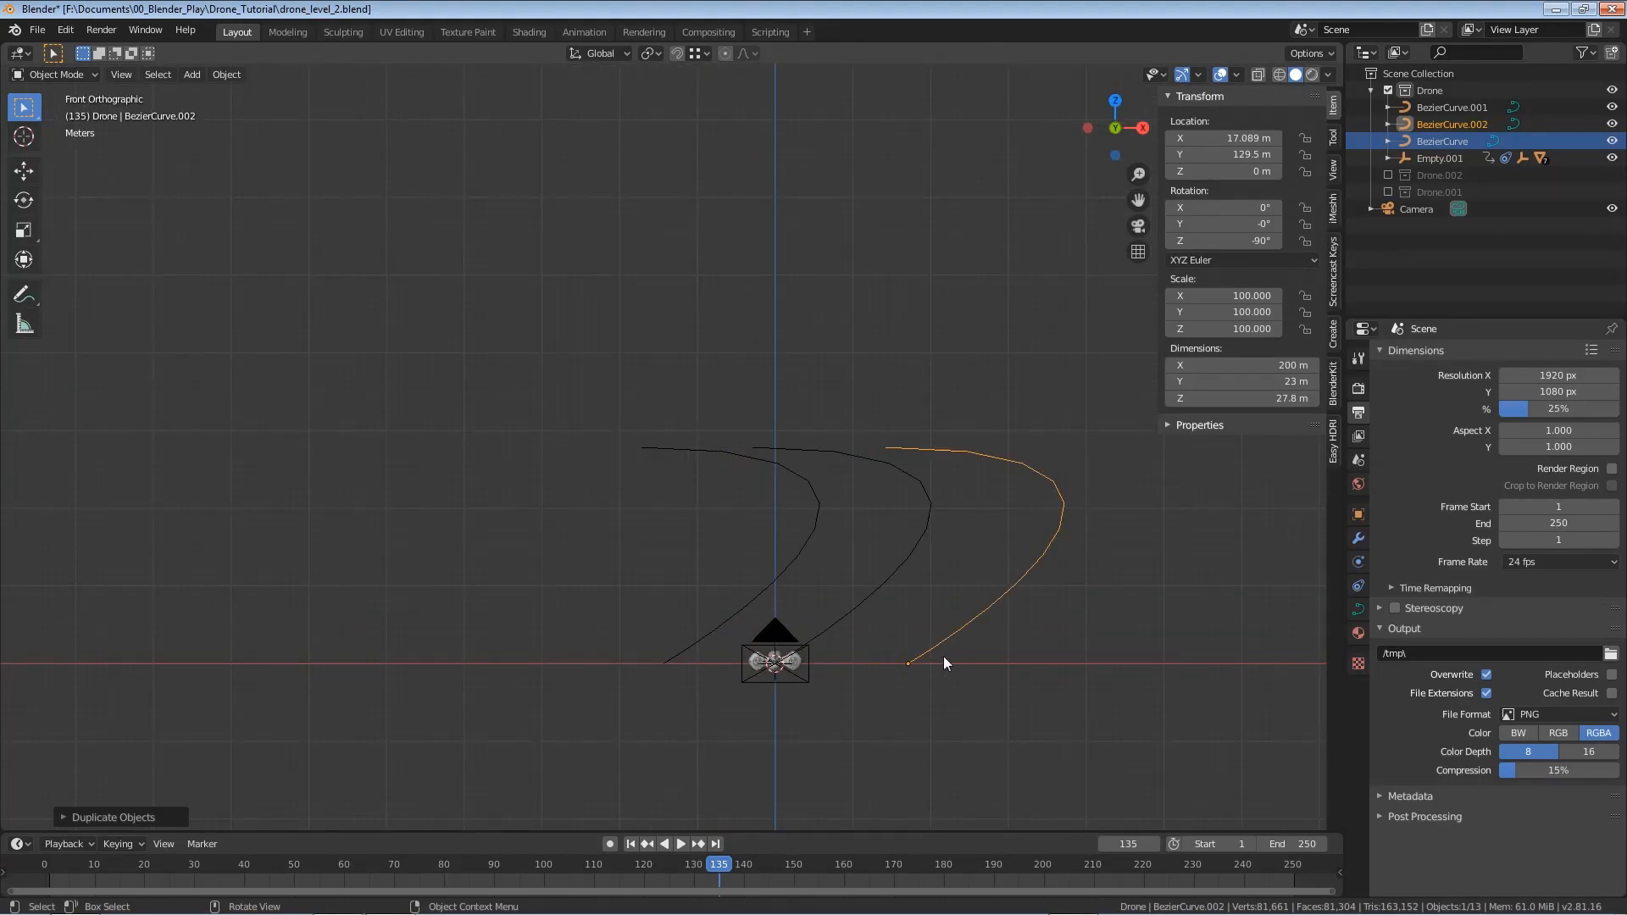
{"action": "key", "text": "g"}
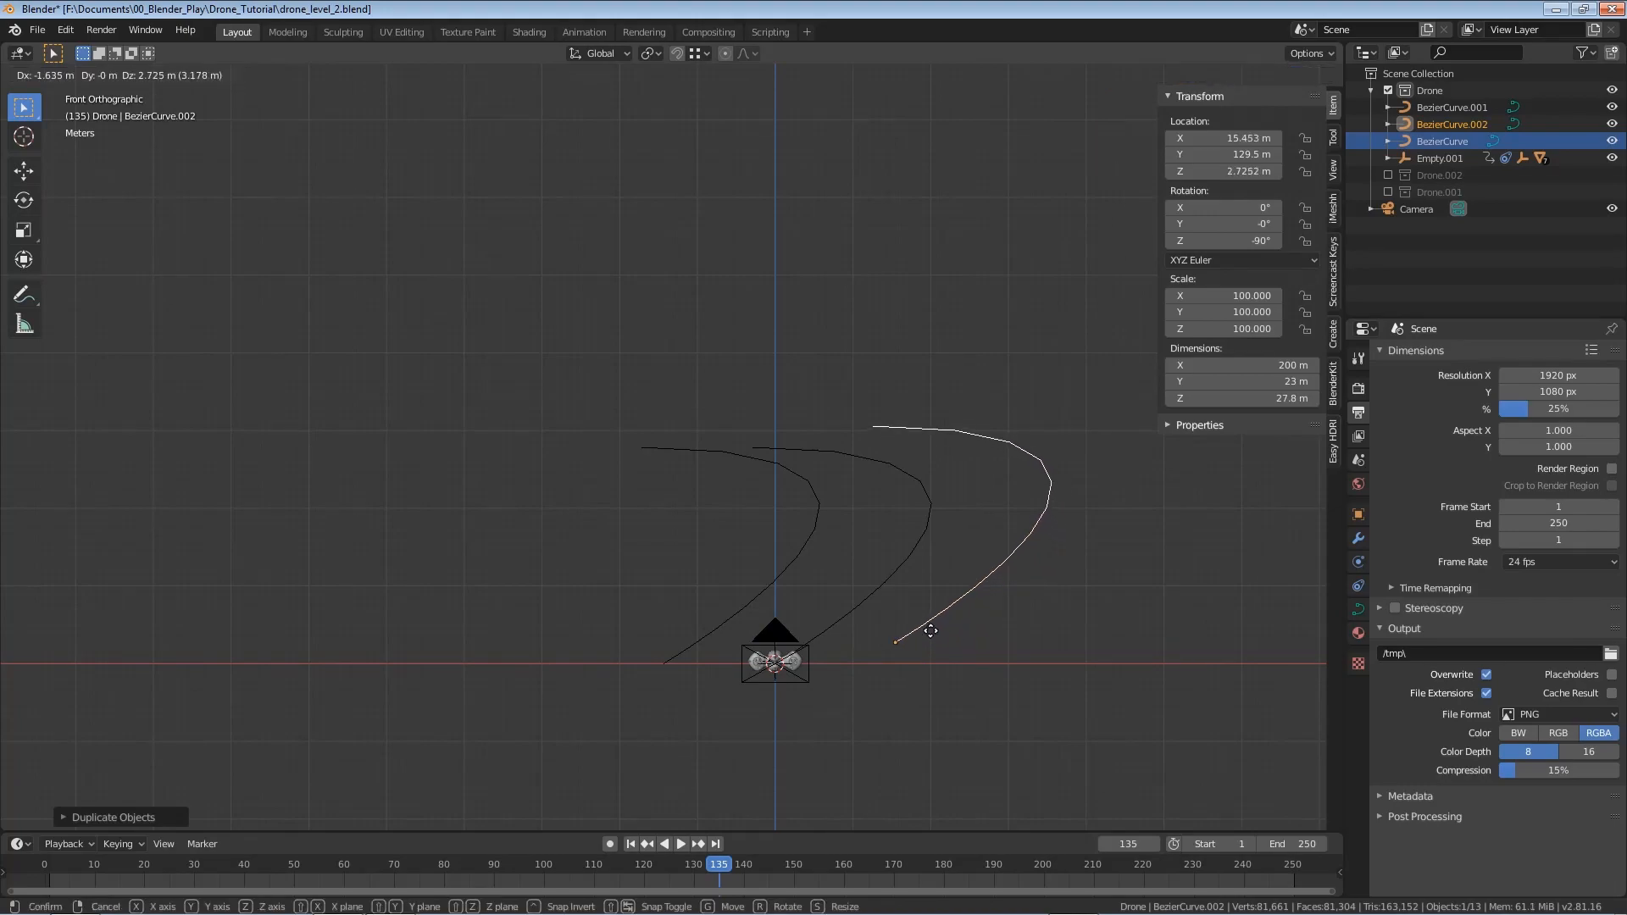
{"action": "left_click", "coordinate": [925, 631]}
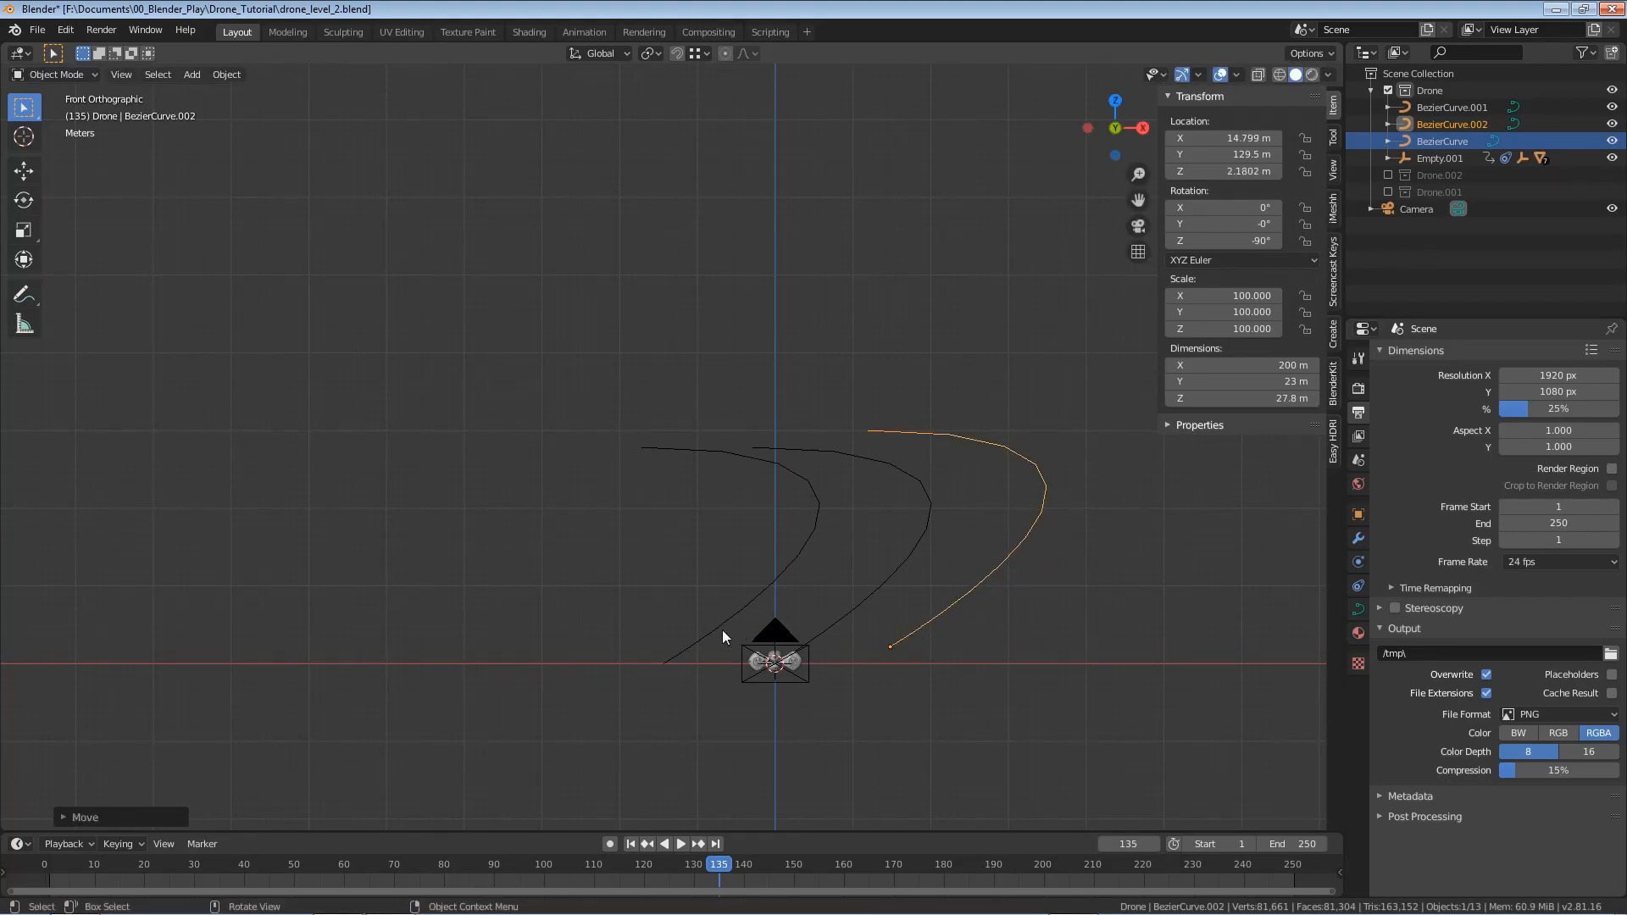
Move the first curve copy in front view to about X -9.5 m, Z 2.9 m
{"action": "left_click", "coordinate": [714, 624]}
{"action": "key", "text": "g"}
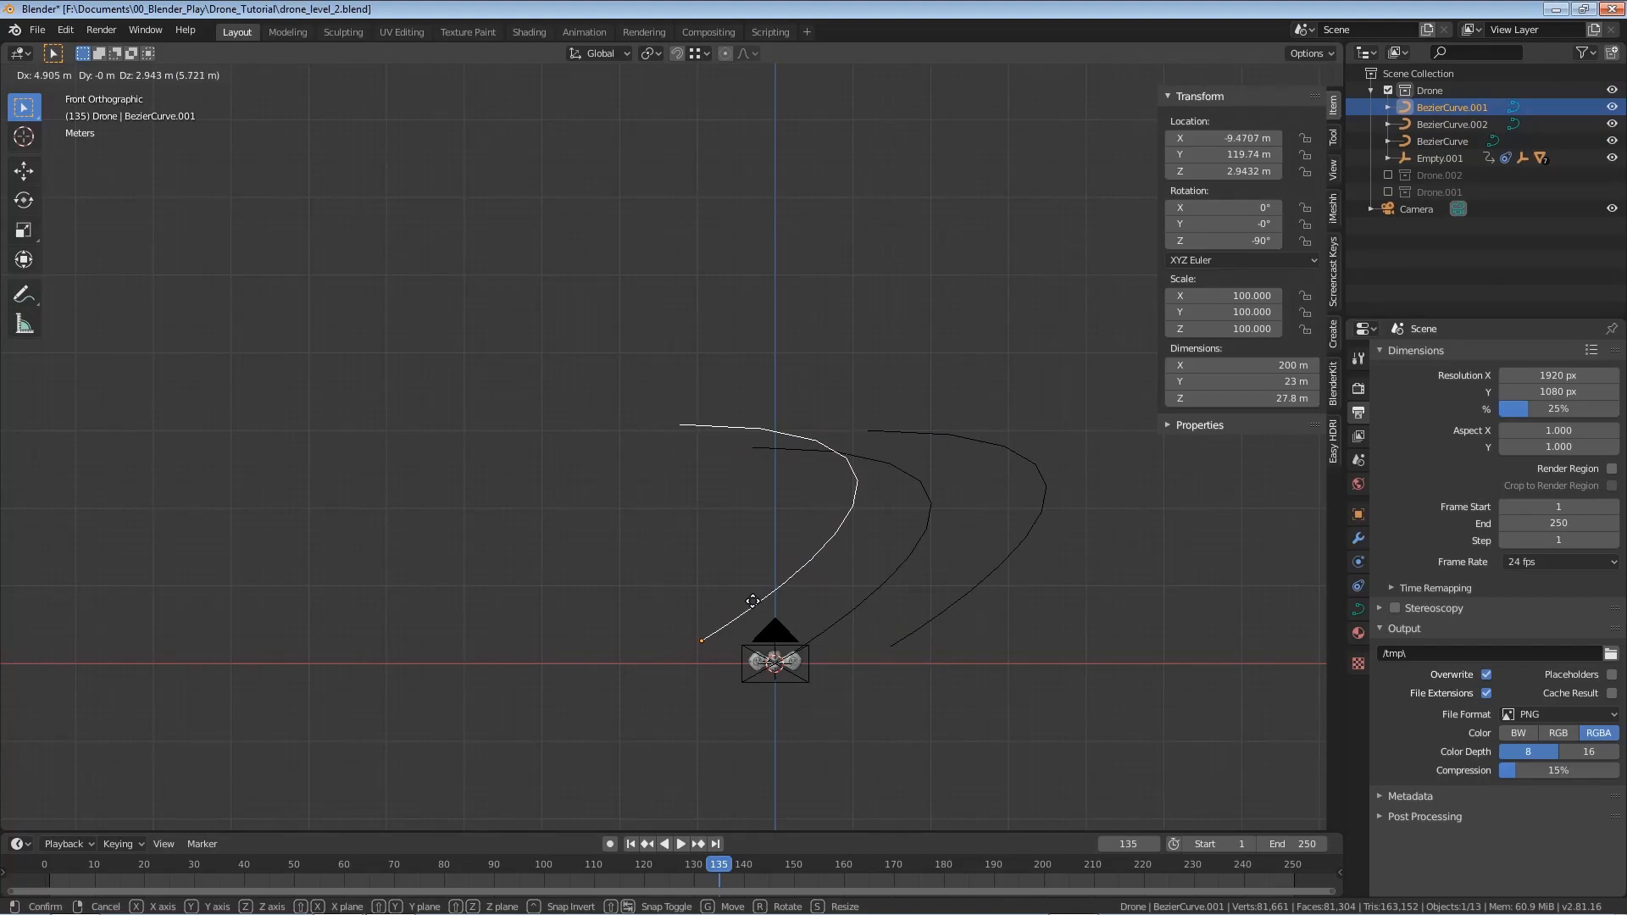
{"action": "left_click", "coordinate": [754, 607]}
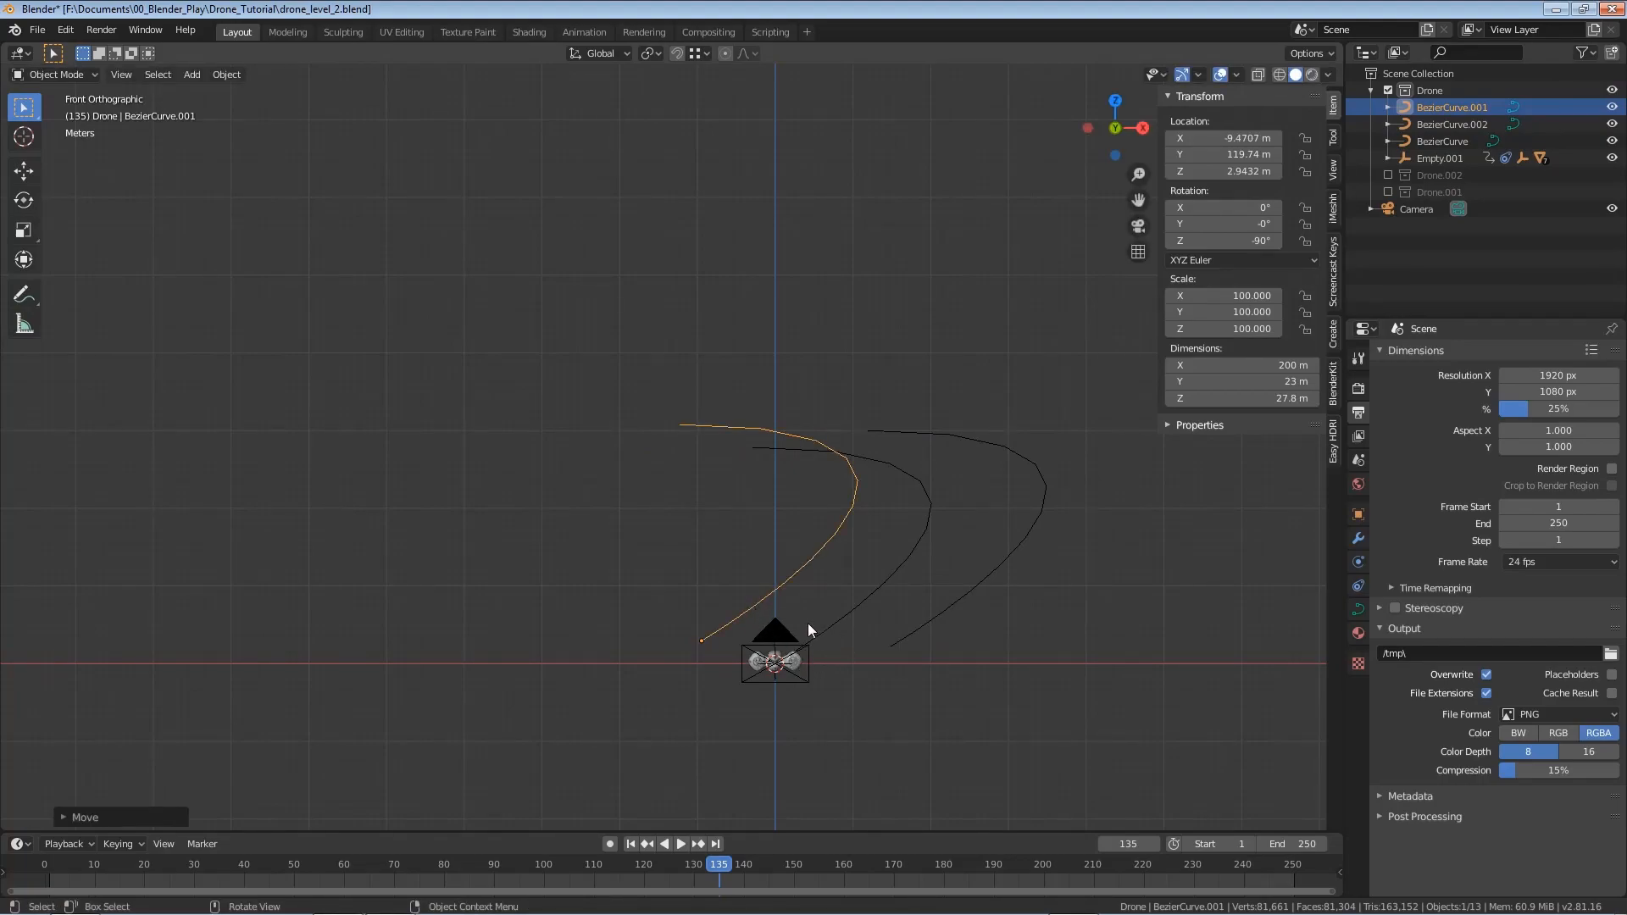
Return to frame 1, enable the Drone.002 collection and select its parent empty
{"action": "left_click", "coordinate": [629, 844]}
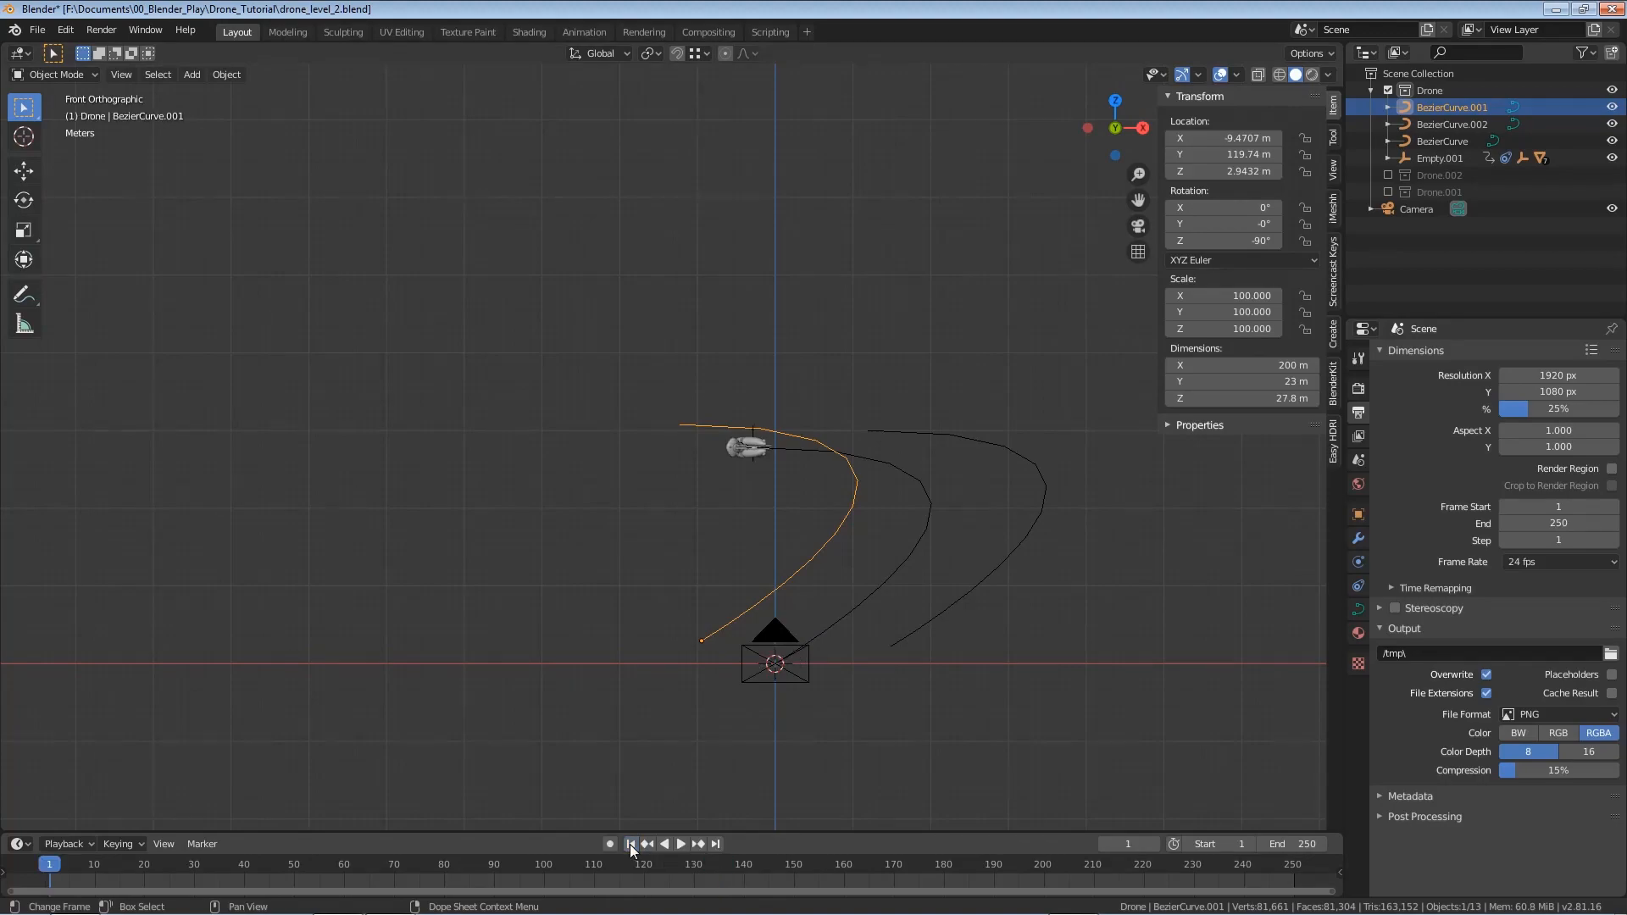
{"action": "left_click", "coordinate": [1390, 175]}
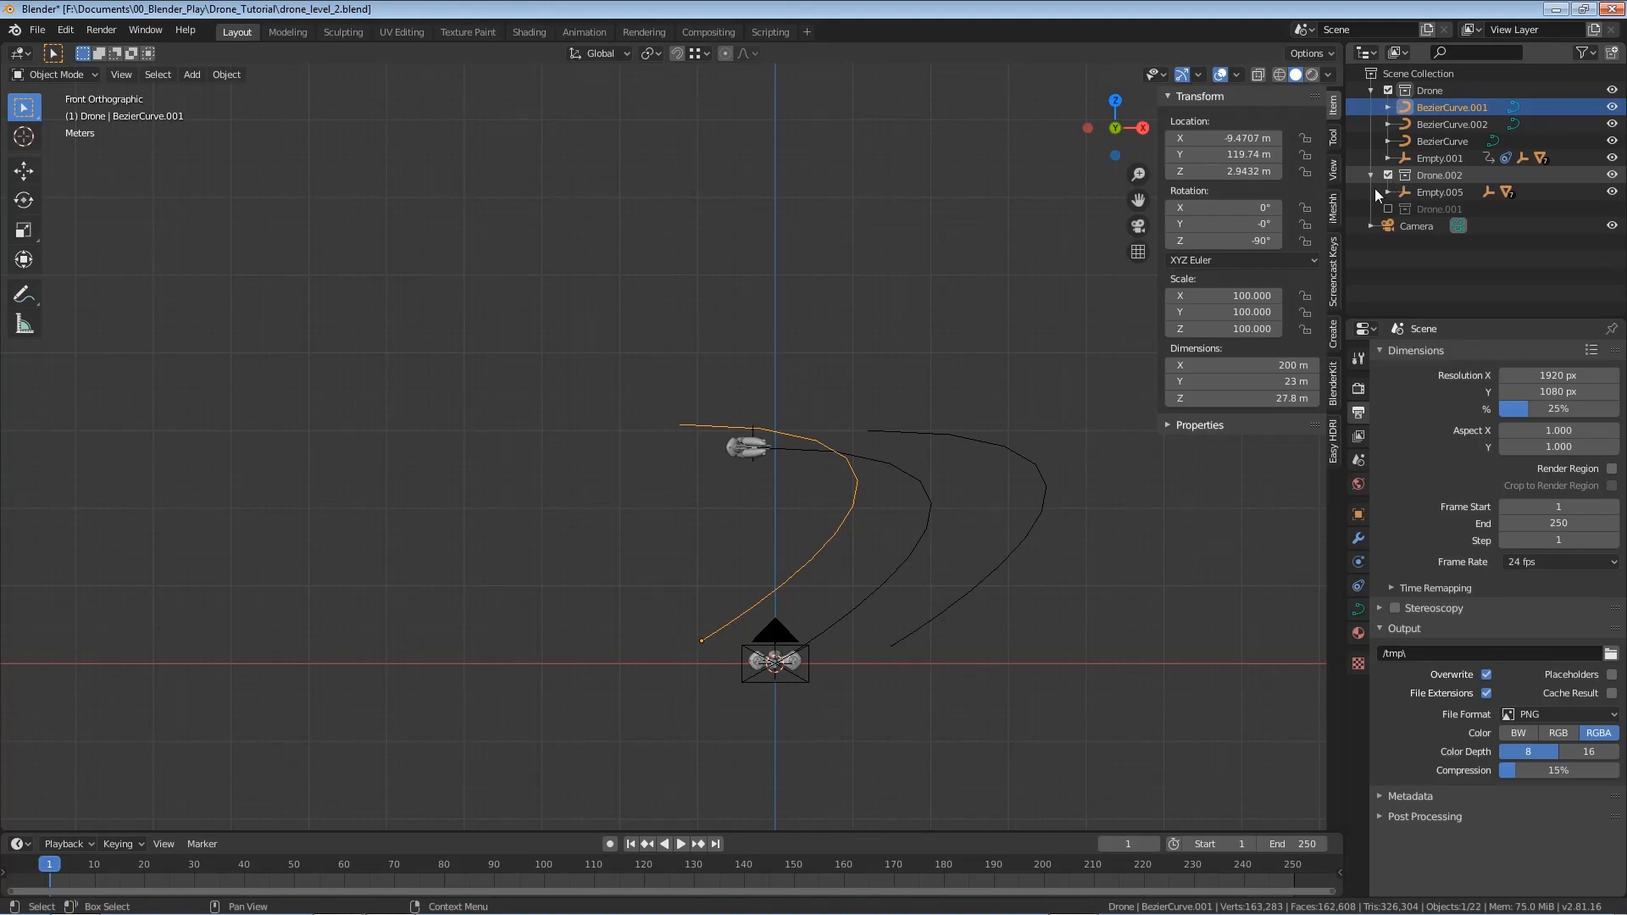
{"action": "scroll", "coordinate": [829, 633], "scroll_direction": "up", "scroll_amount": 5}
{"action": "middle_click_drag", "start_coordinate": [901, 686], "coordinate": [692, 357], "text": "shift"}
{"action": "left_click", "coordinate": [688, 661]}
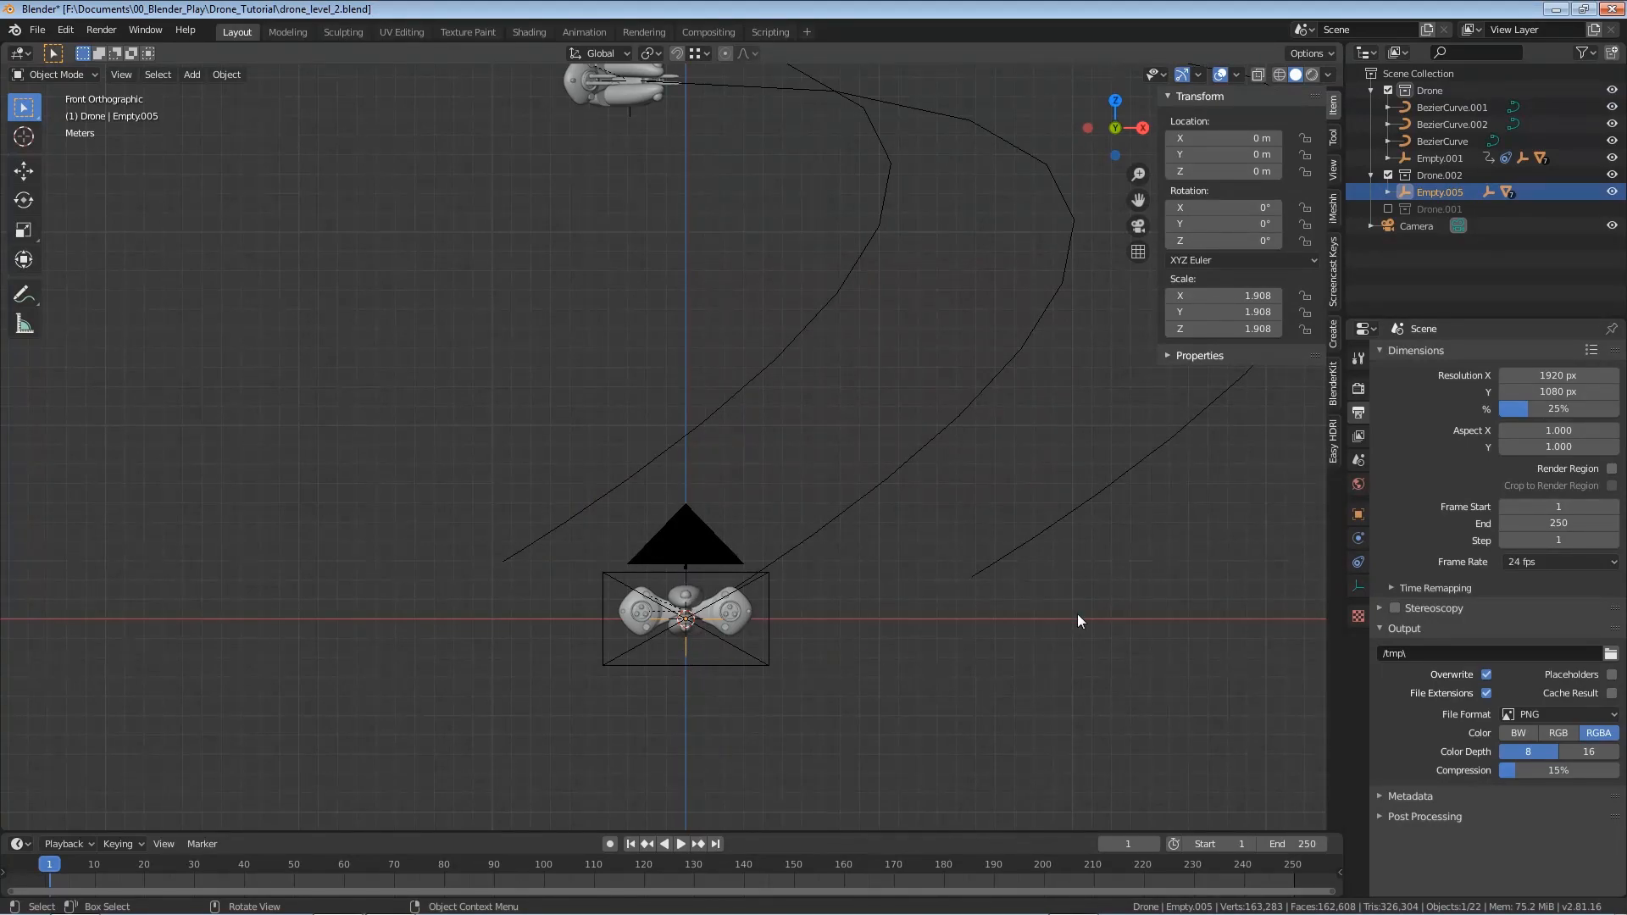
Add a Follow Path constraint to Empty.005 with BezierCurve.001 as its target
{"action": "left_click", "coordinate": [1358, 562]}
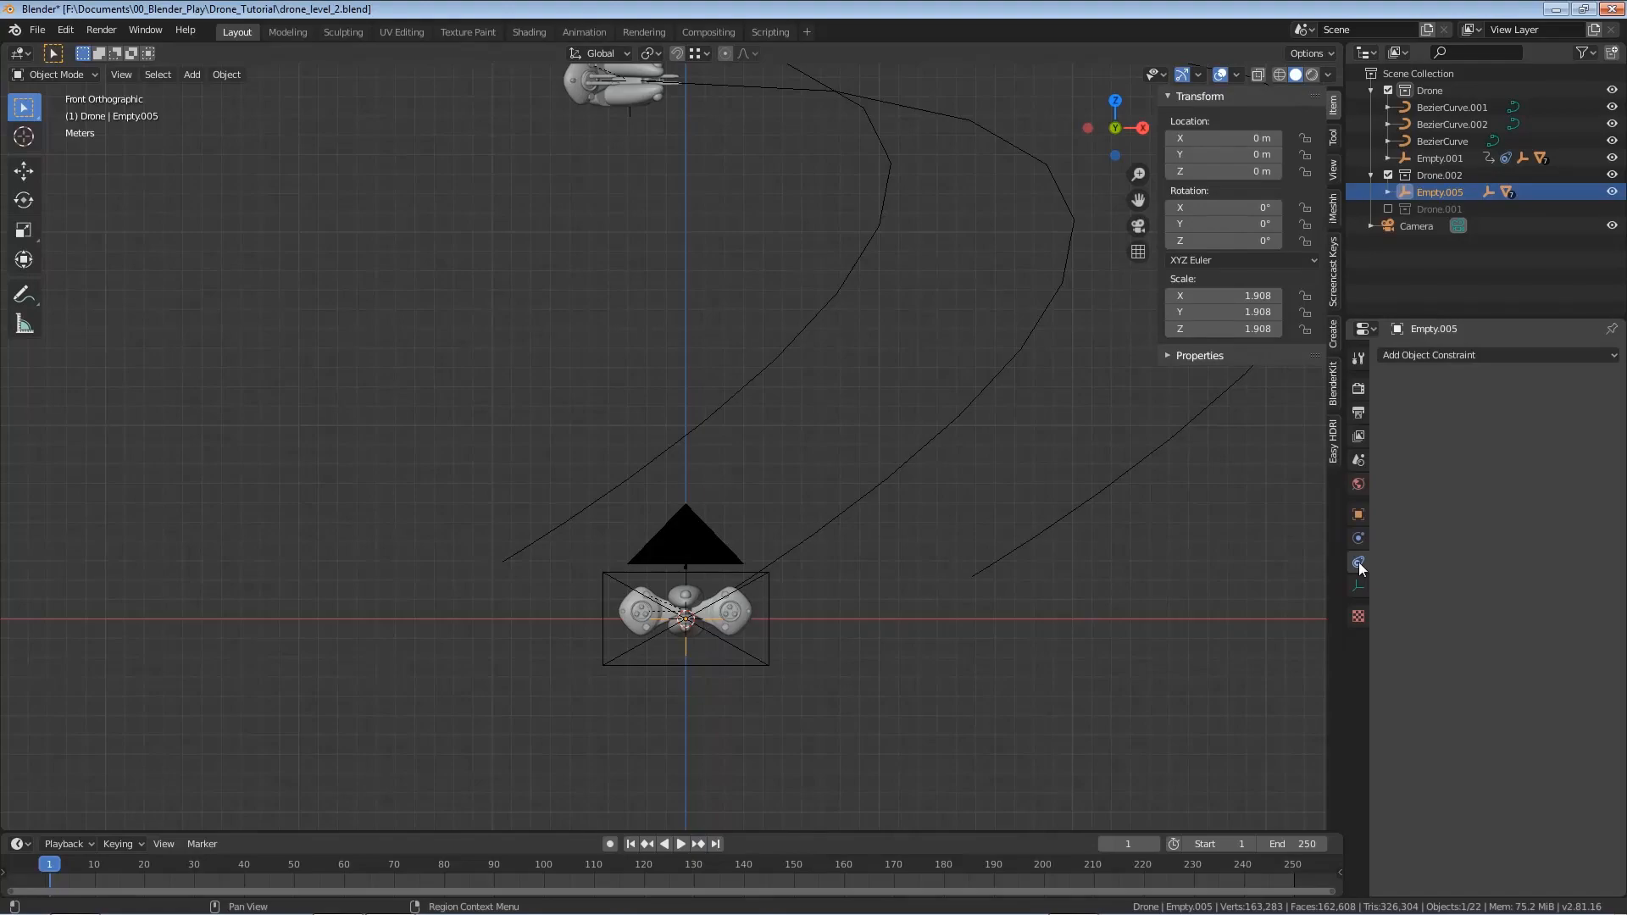
{"action": "left_click", "coordinate": [1462, 356]}
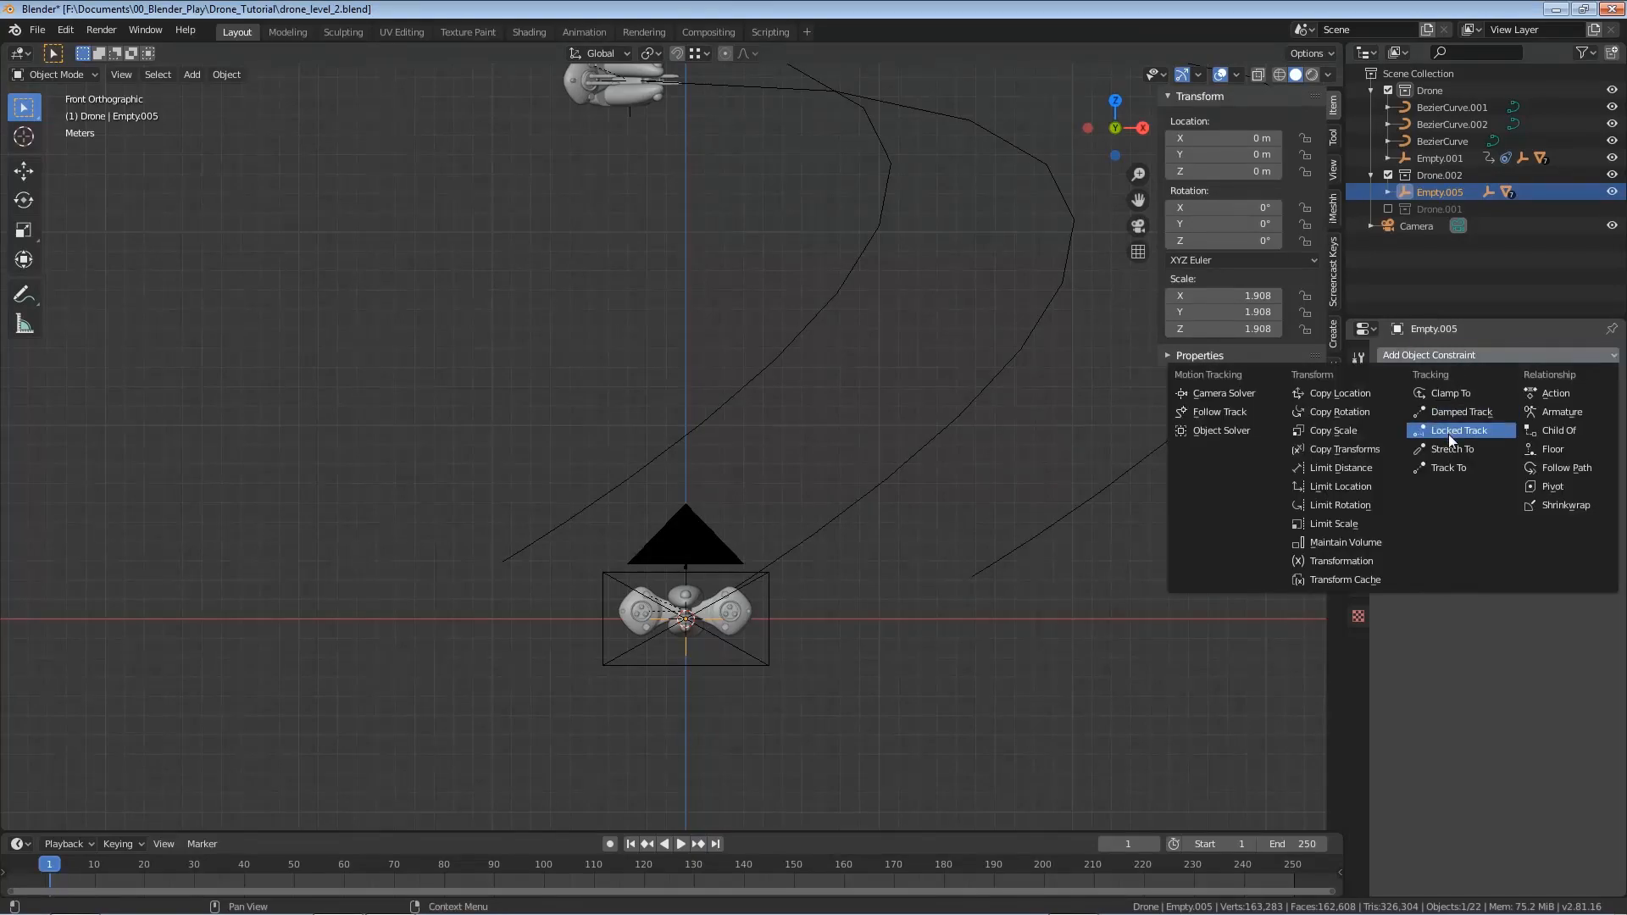
{"action": "left_click", "coordinate": [1559, 469]}
{"action": "left_click", "coordinate": [1607, 415]}
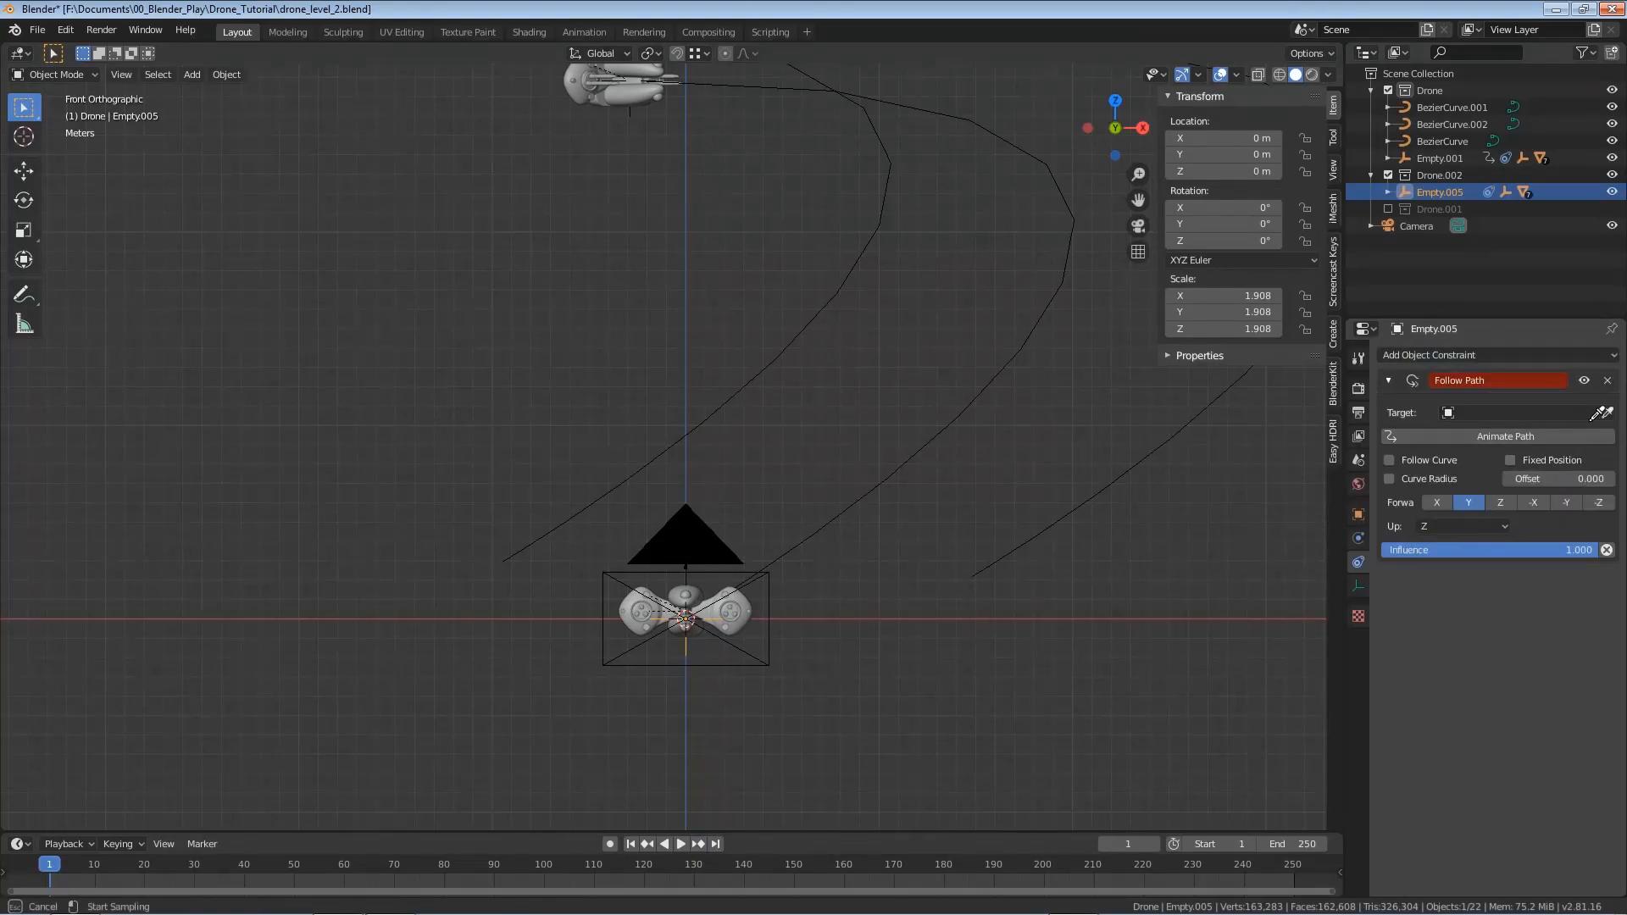
{"action": "left_click", "coordinate": [730, 410]}
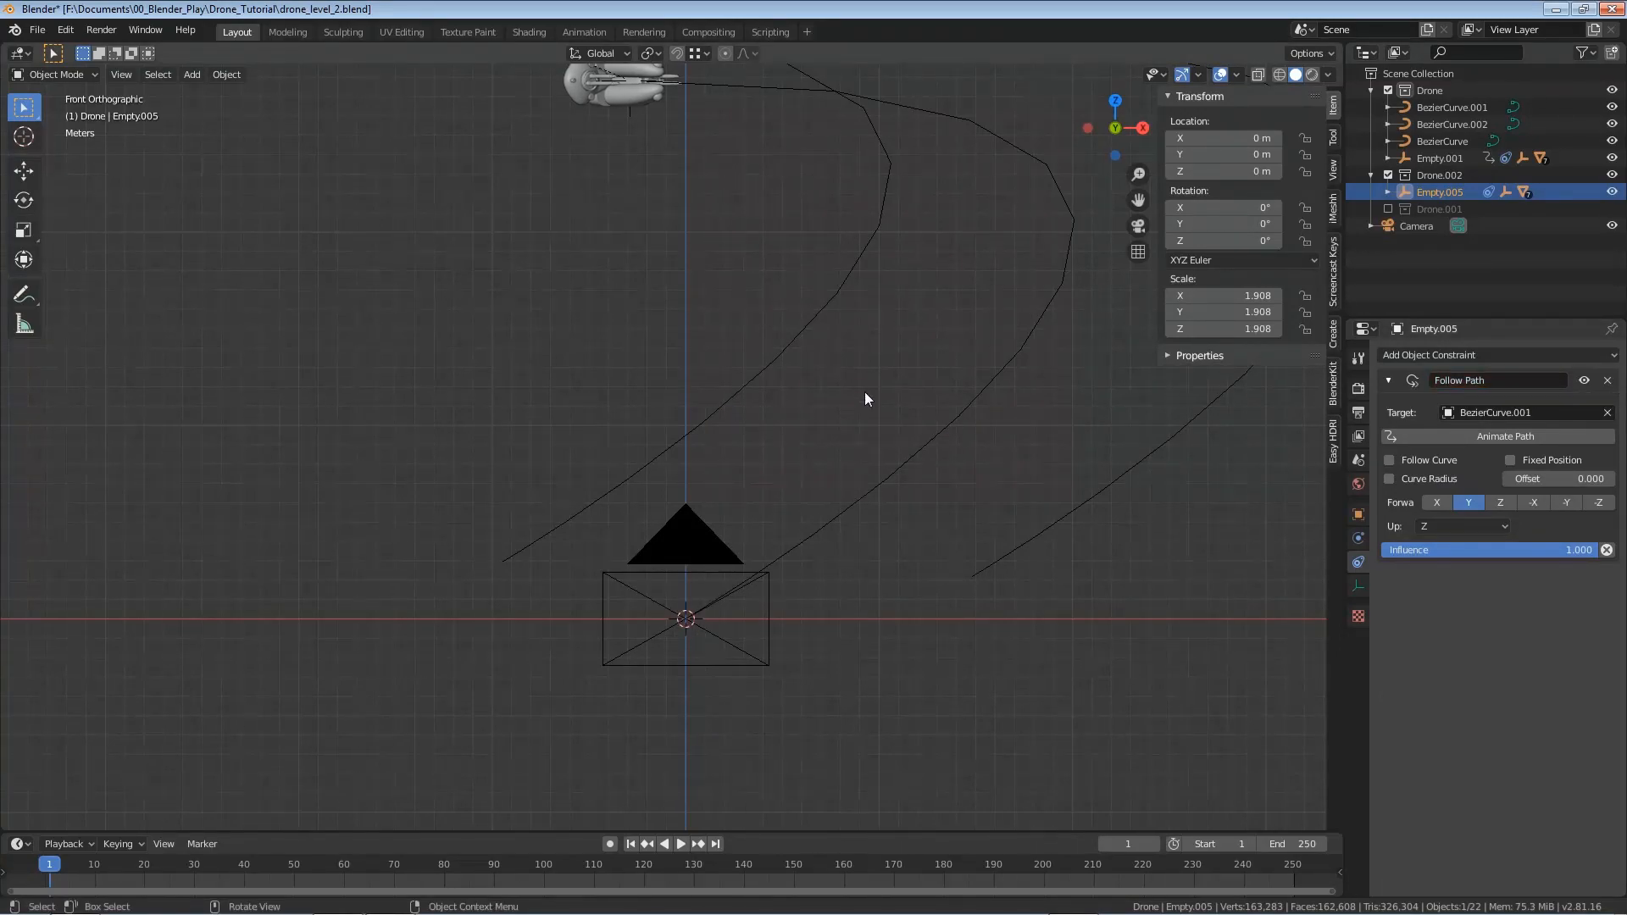
Enable Follow Curve with -Y forward on Empty.005, animate its path, and preview the motion before returning to frame 1
{"action": "scroll", "coordinate": [864, 387], "scroll_direction": "down", "scroll_amount": 2}
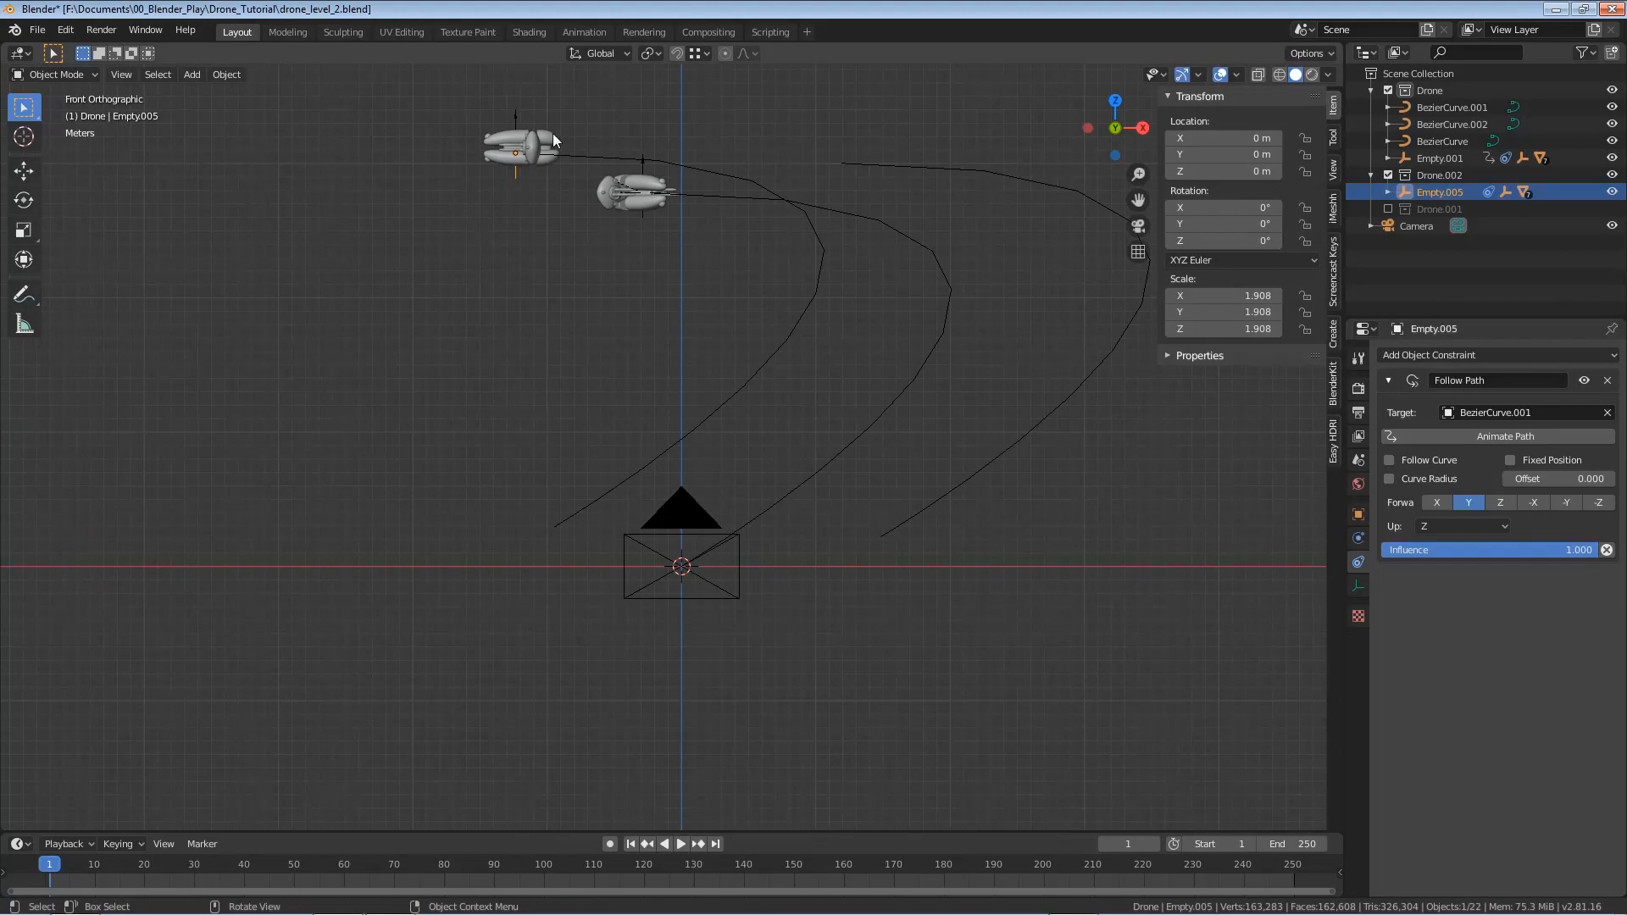
{"action": "left_click", "coordinate": [1390, 461]}
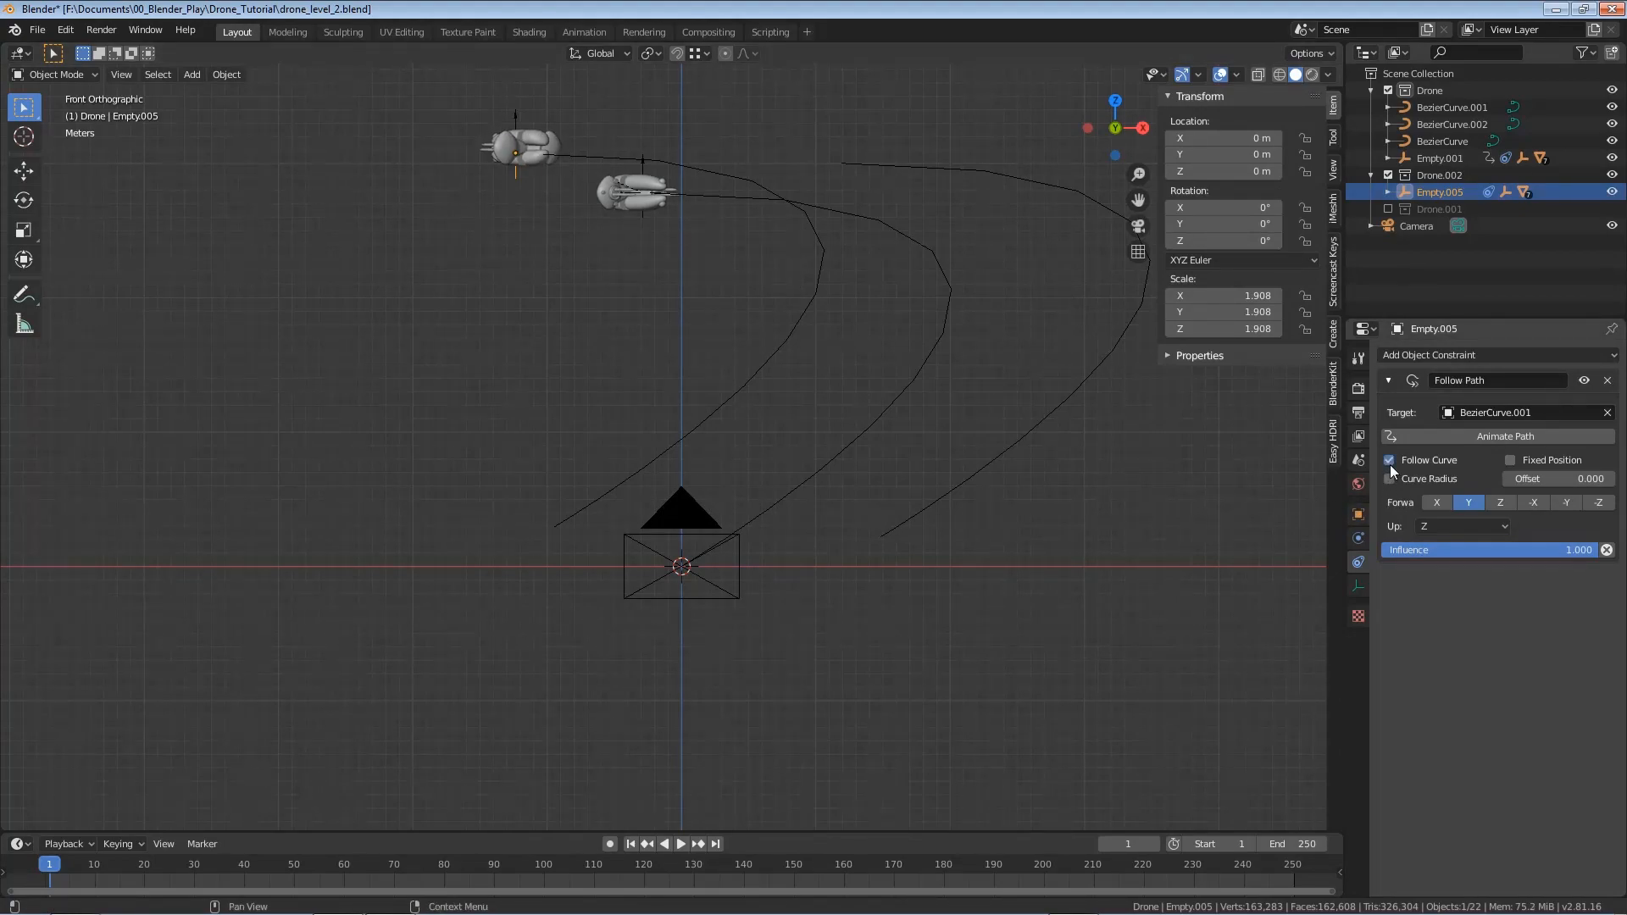
{"action": "left_click", "coordinate": [1568, 501]}
{"action": "left_click", "coordinate": [1473, 434]}
{"action": "key", "text": "space"}
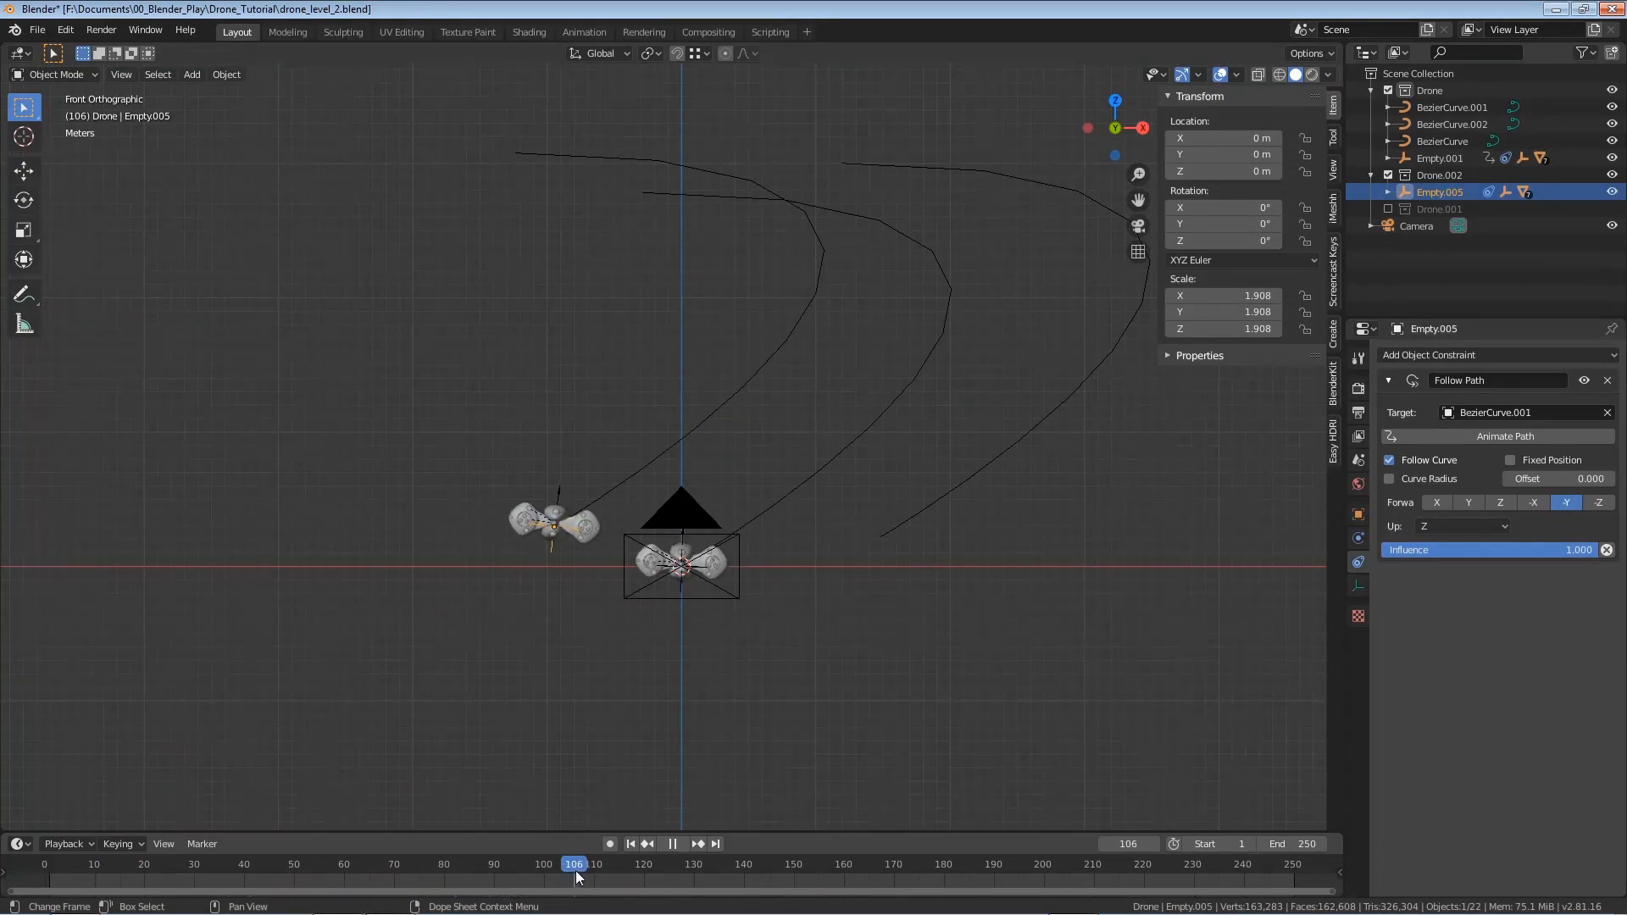
{"action": "left_click", "coordinate": [632, 844]}
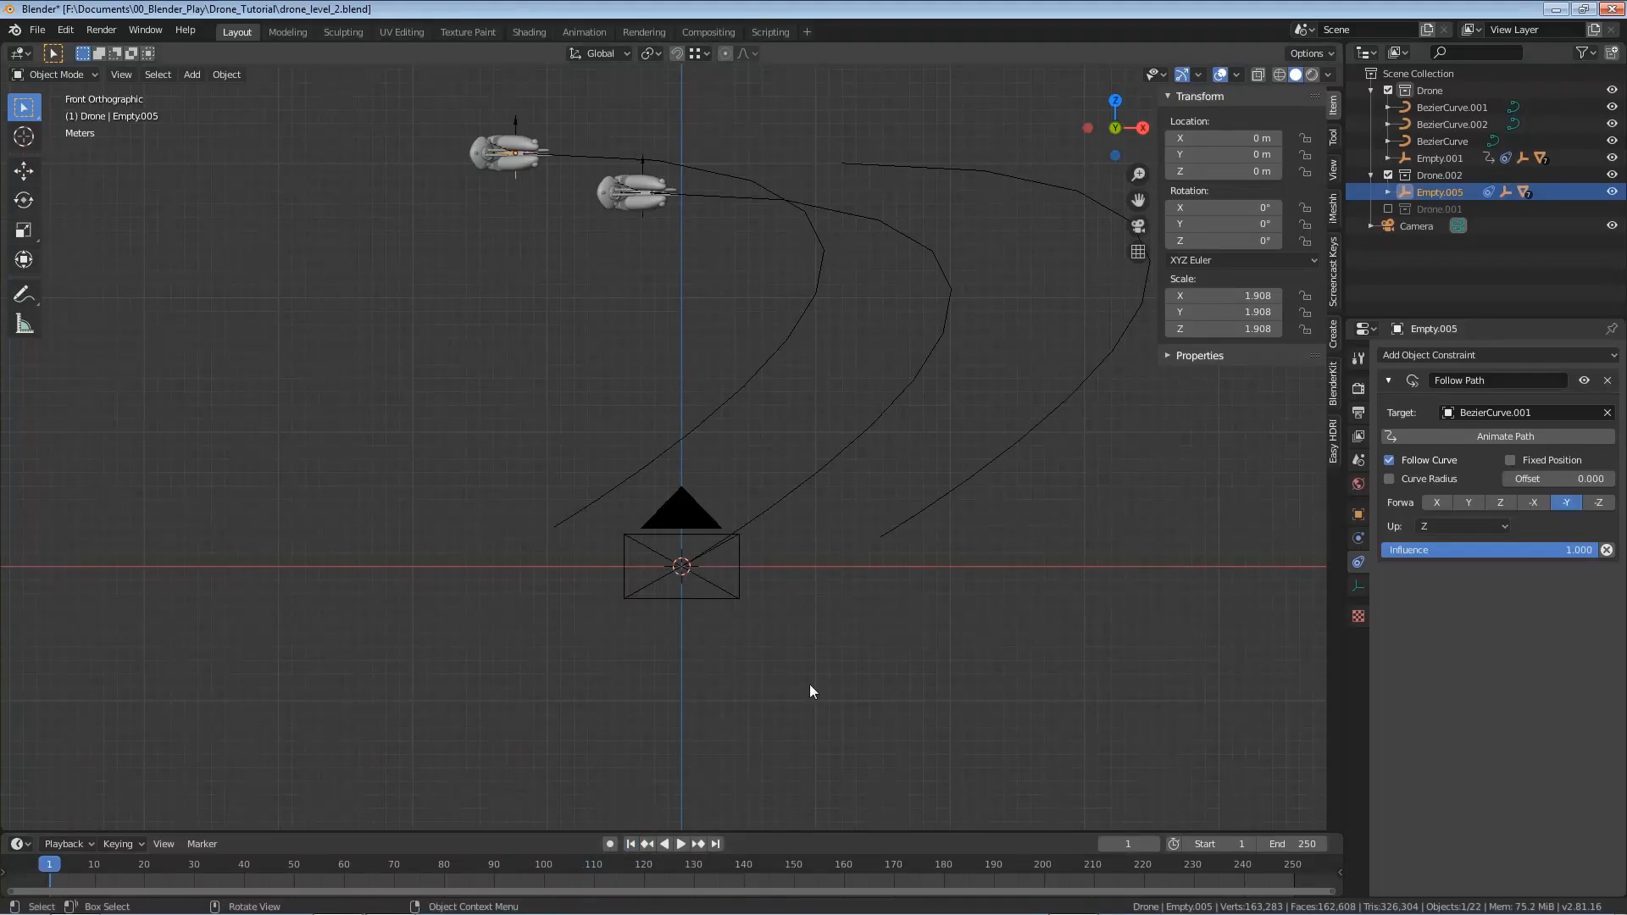
Enable the Drone.001 collection and give Empty.003 a Follow Path constraint targeting BezierCurve.002
{"action": "left_click", "coordinate": [1388, 208]}
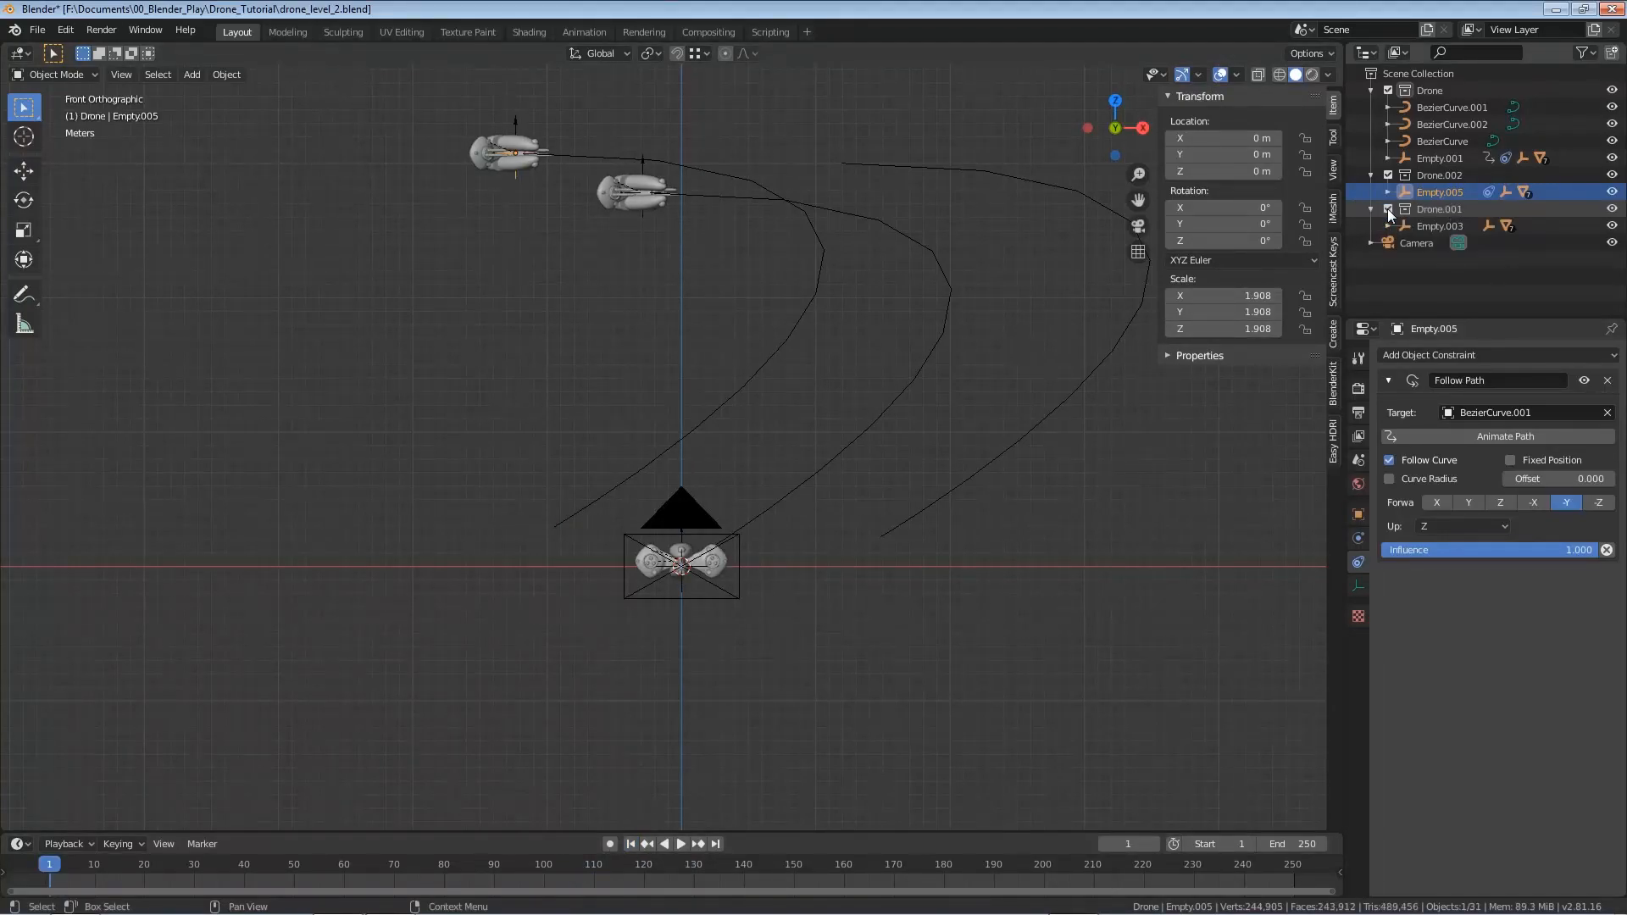
{"action": "left_click", "coordinate": [682, 588]}
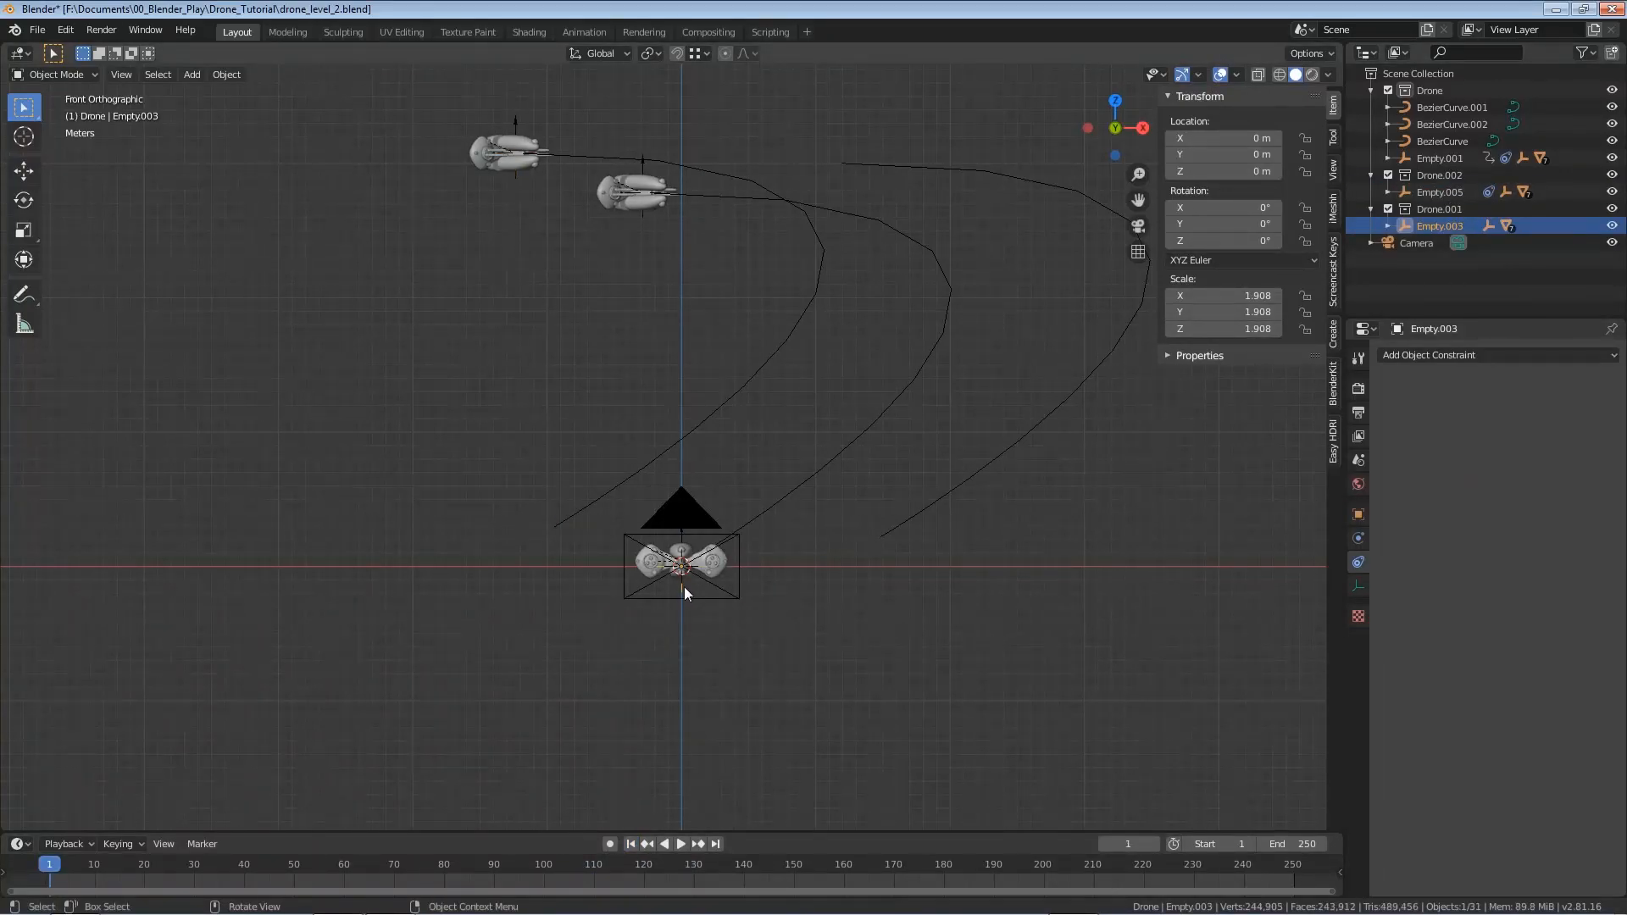
{"action": "left_click", "coordinate": [1432, 355]}
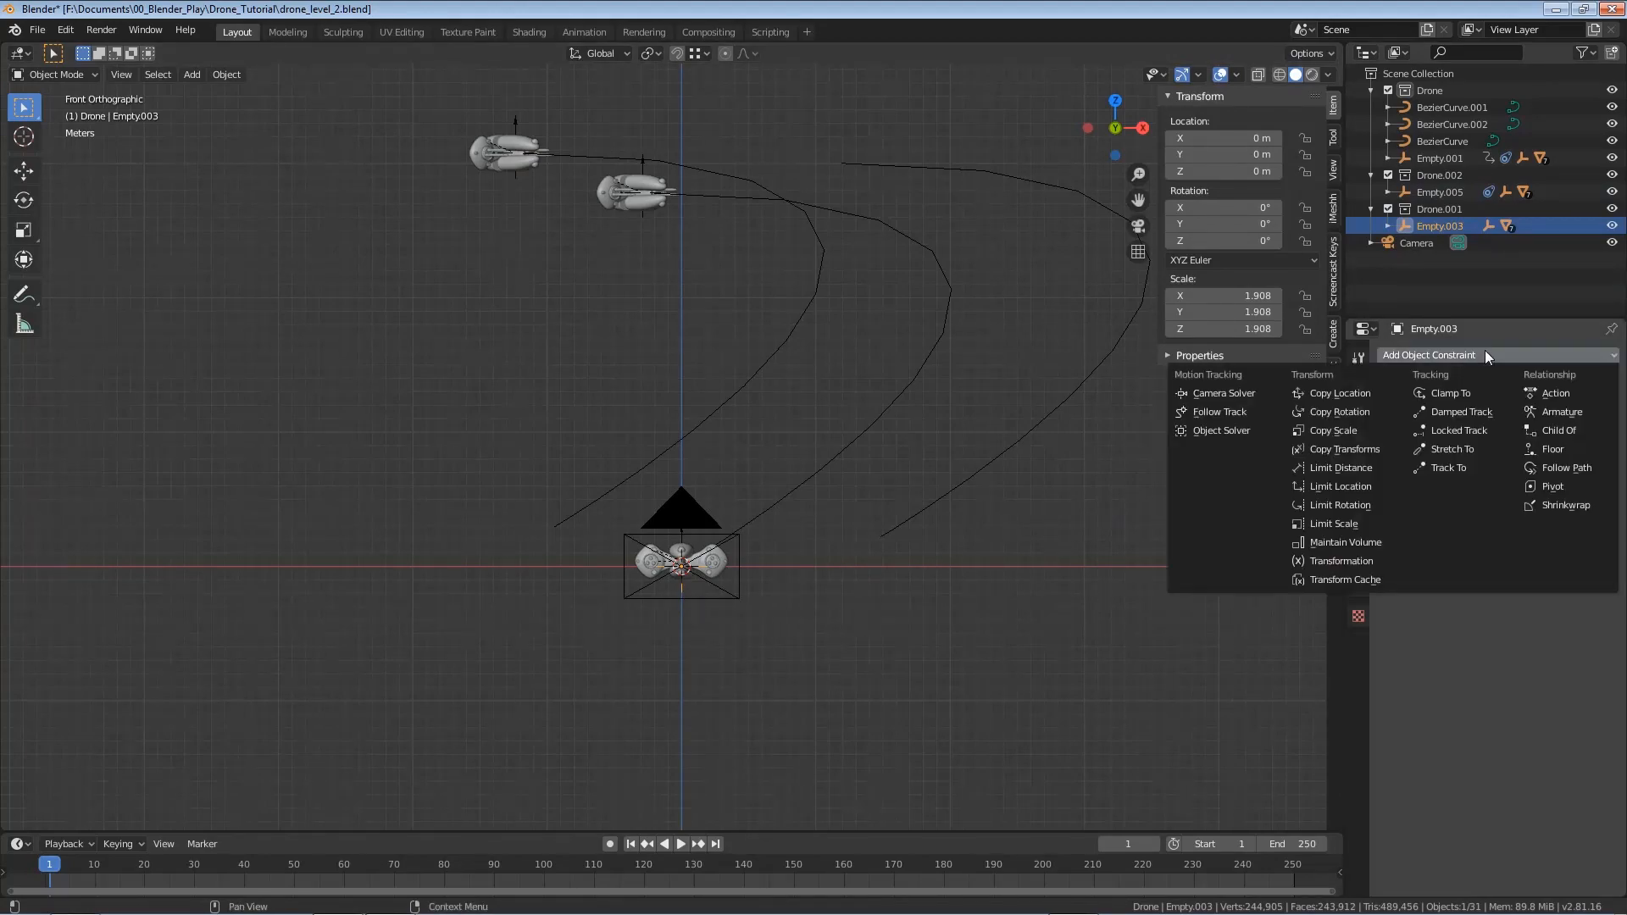
{"action": "left_click", "coordinate": [1562, 471]}
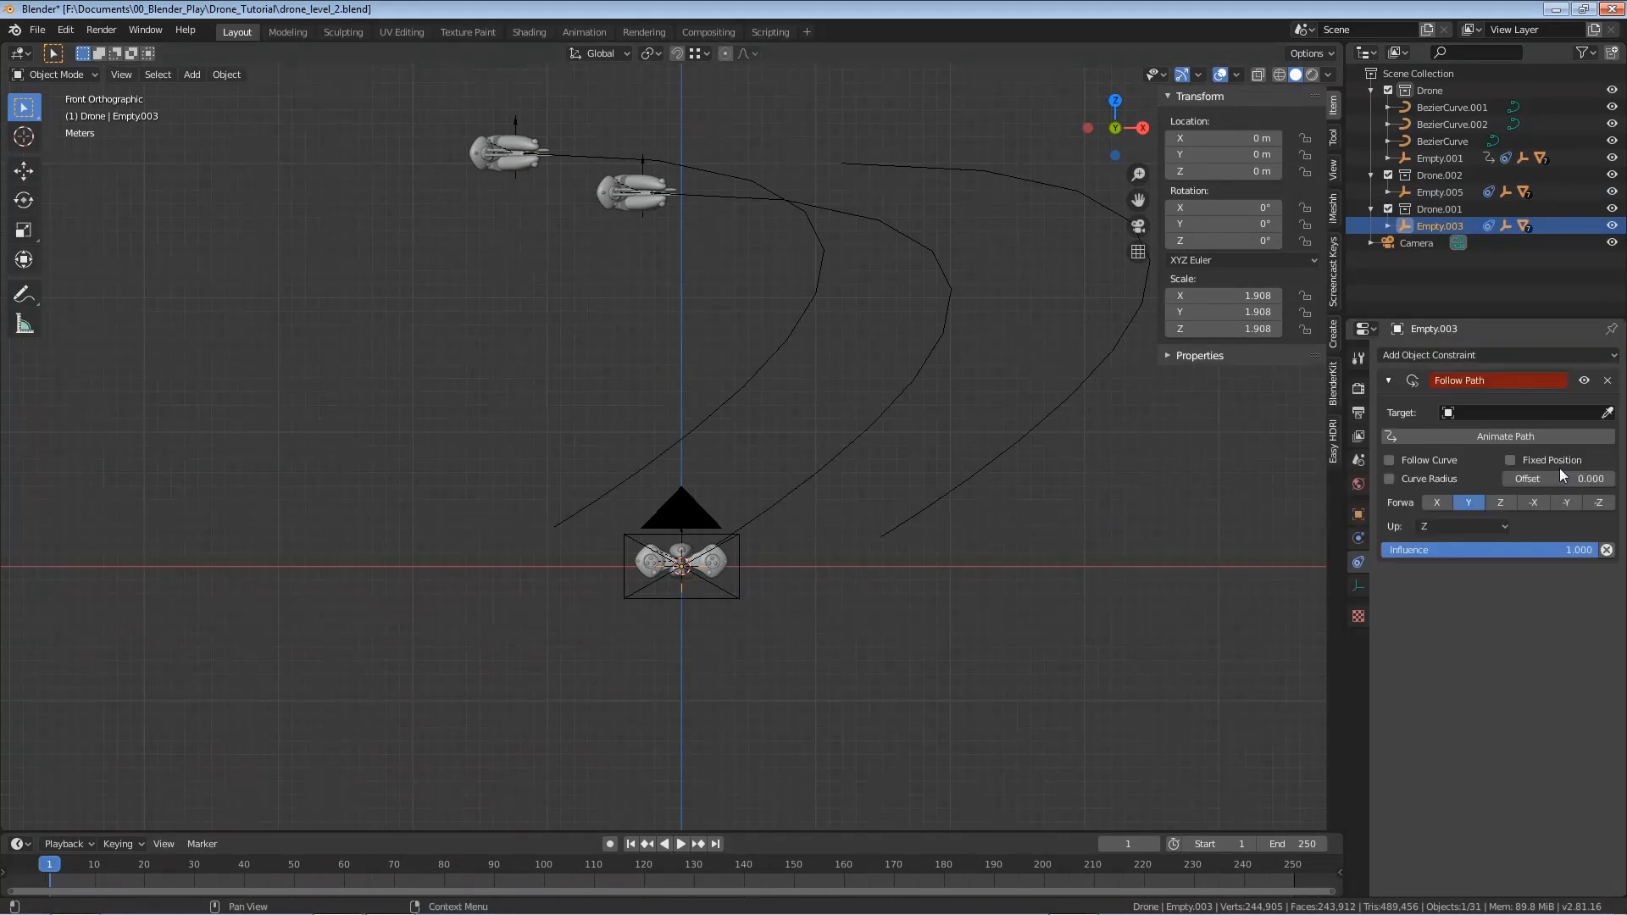
{"action": "left_click", "coordinate": [1607, 413]}
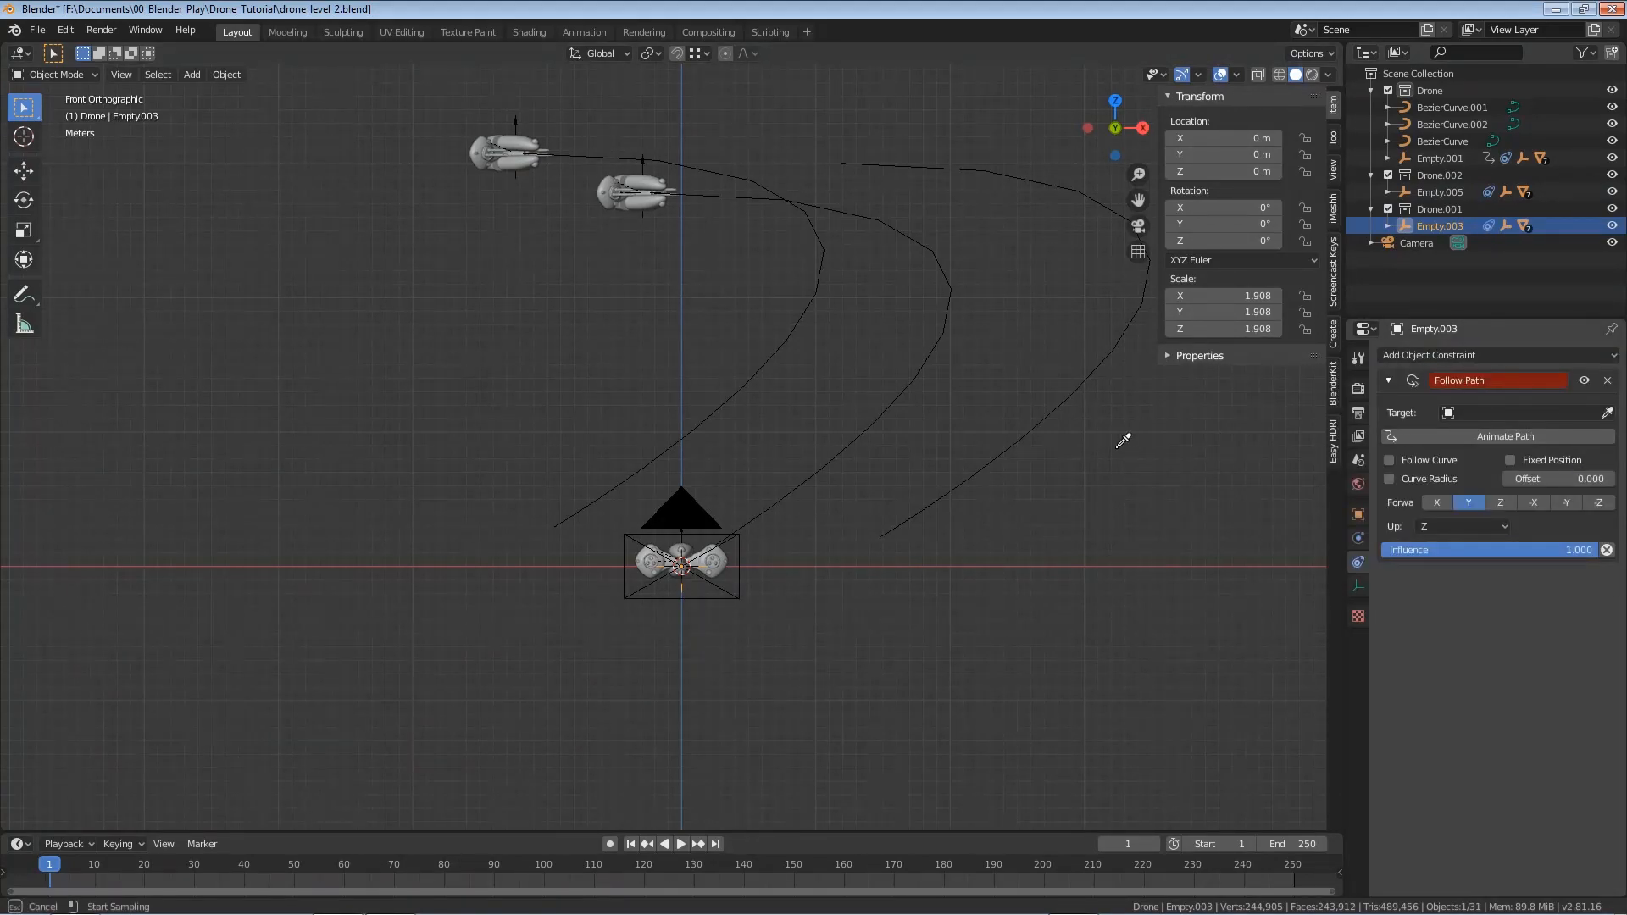
{"action": "left_click", "coordinate": [1022, 436]}
Turn on Follow Curve for Empty.003, set its forward axis to -Y and animate the path
{"action": "left_click", "coordinate": [1390, 461]}
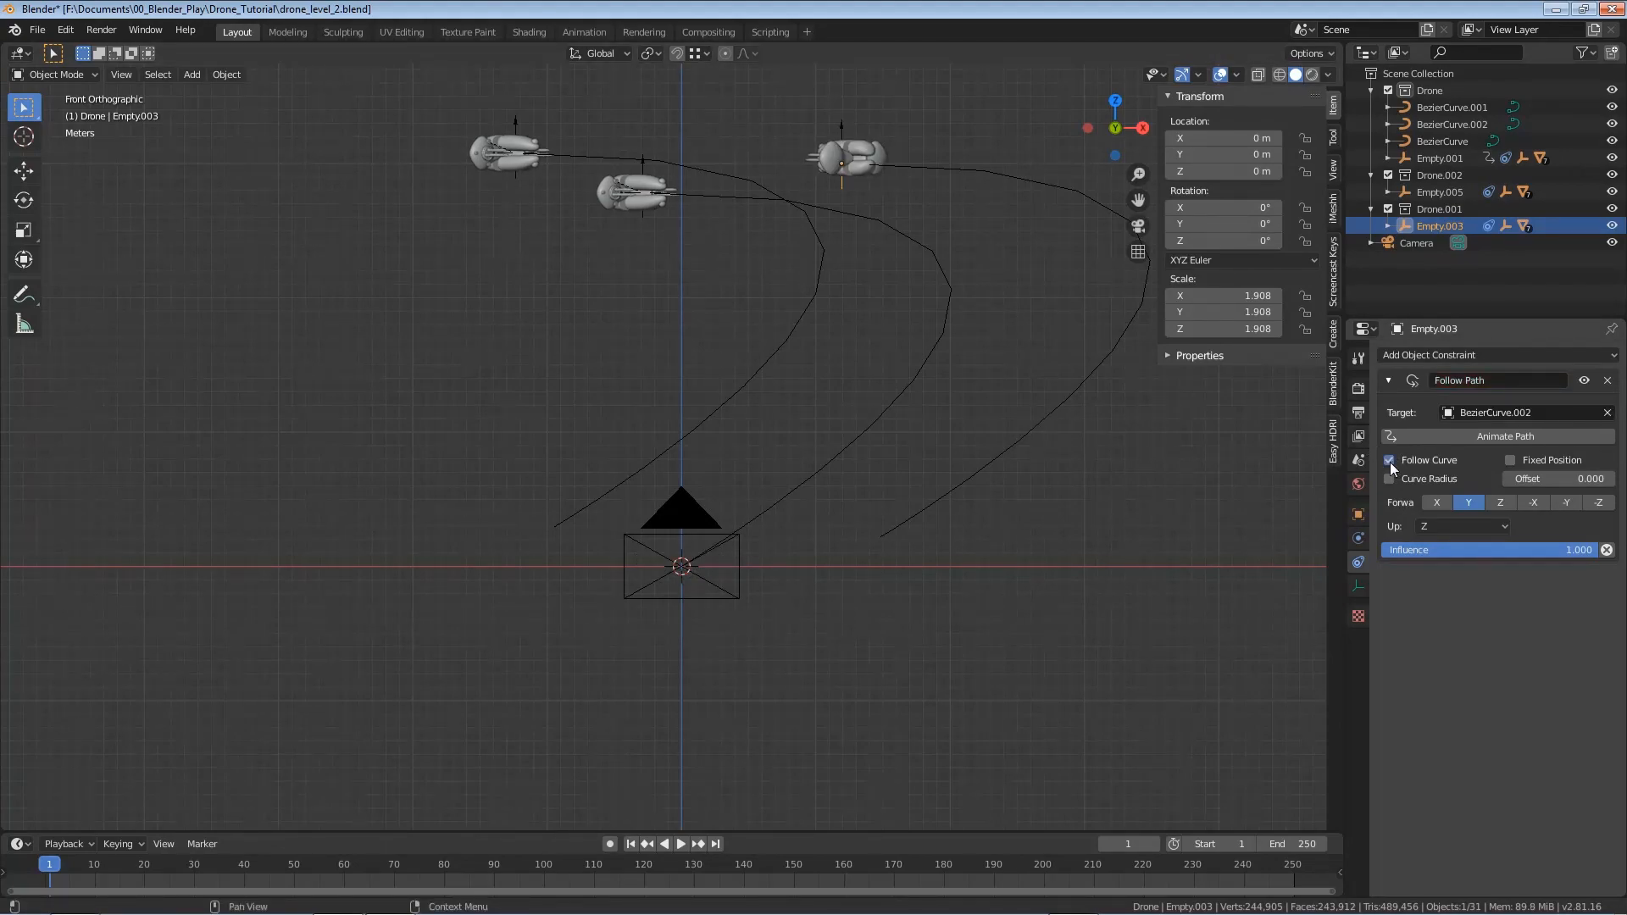
{"action": "left_click", "coordinate": [1566, 503]}
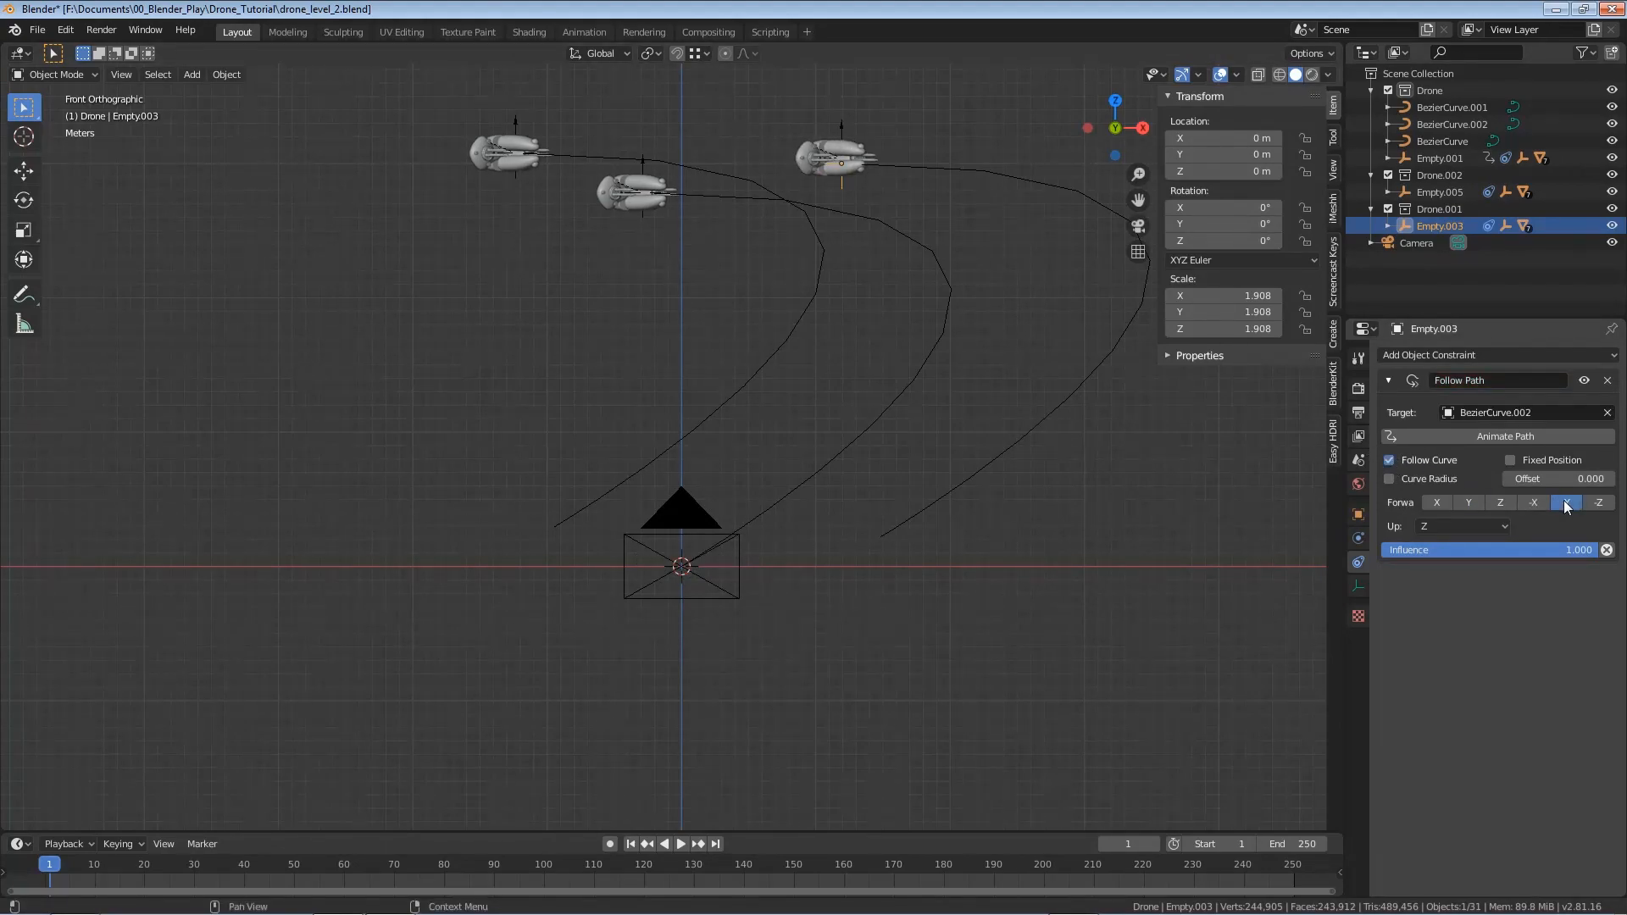
{"action": "left_click", "coordinate": [1514, 437]}
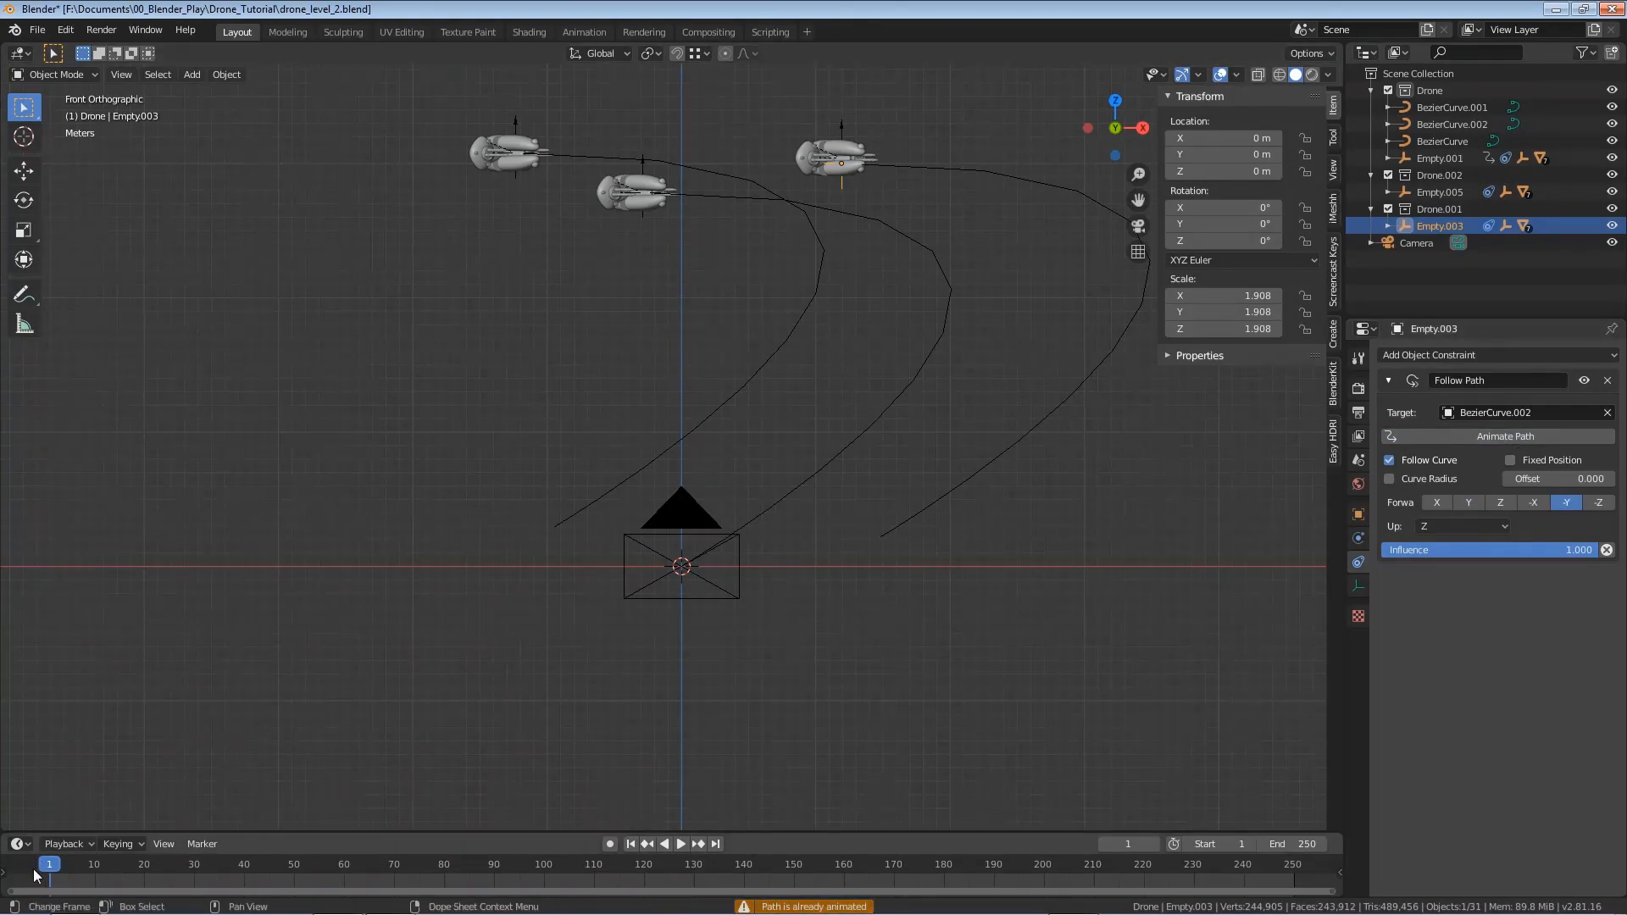
Play the three drones' flight to frame 41 and check their arrangement through the camera
{"action": "key", "text": "space"}
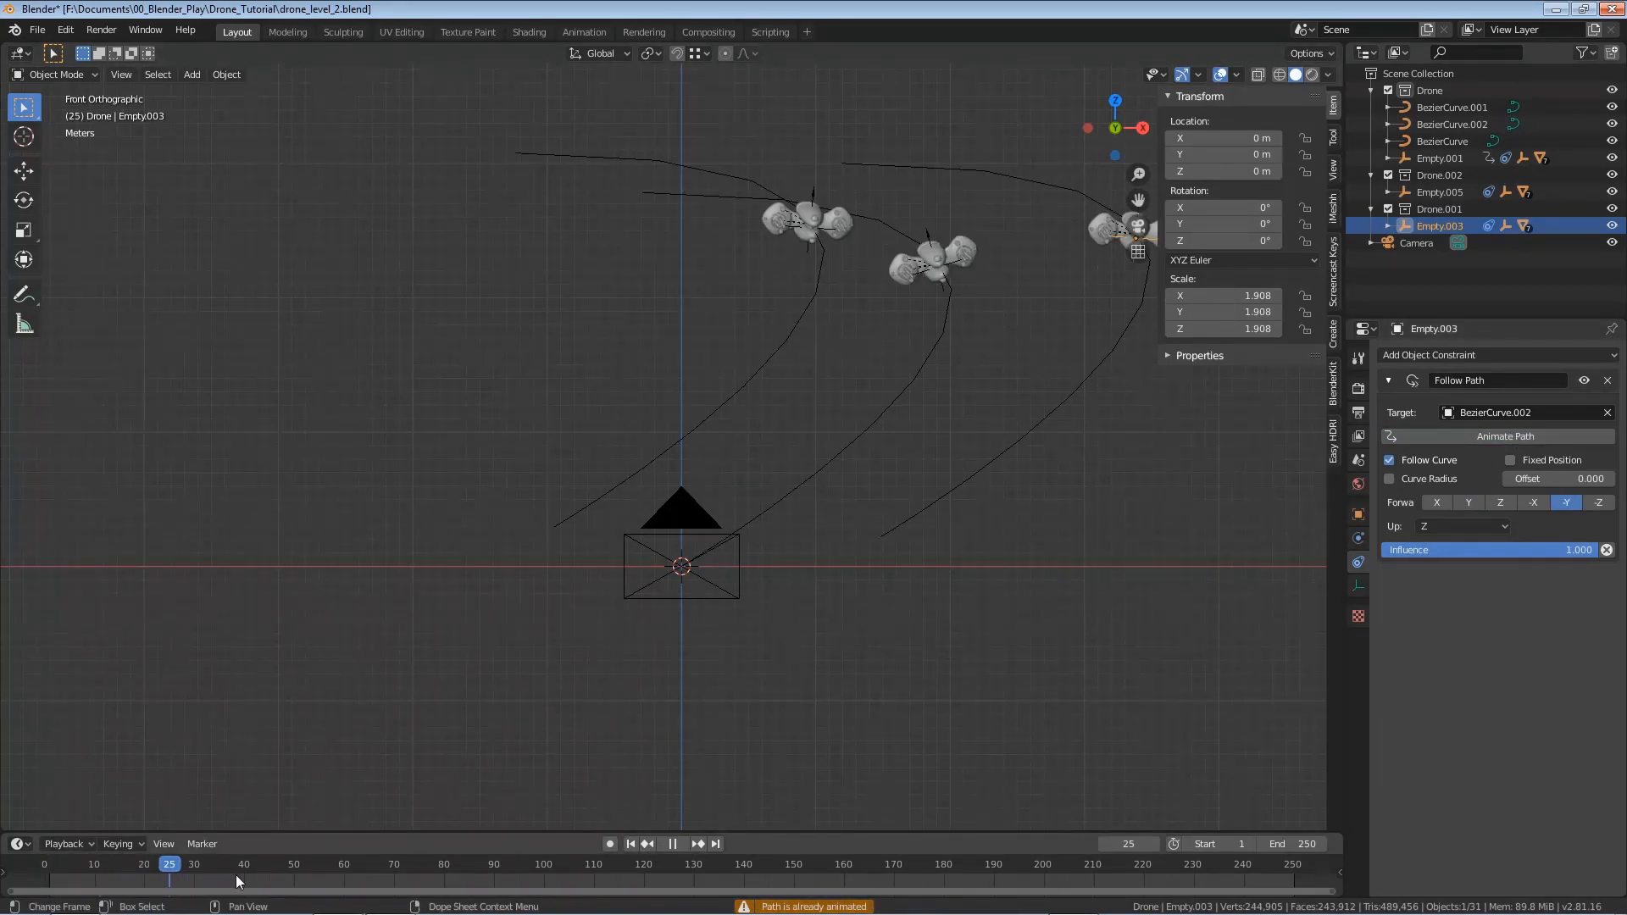
{"action": "key", "text": "space"}
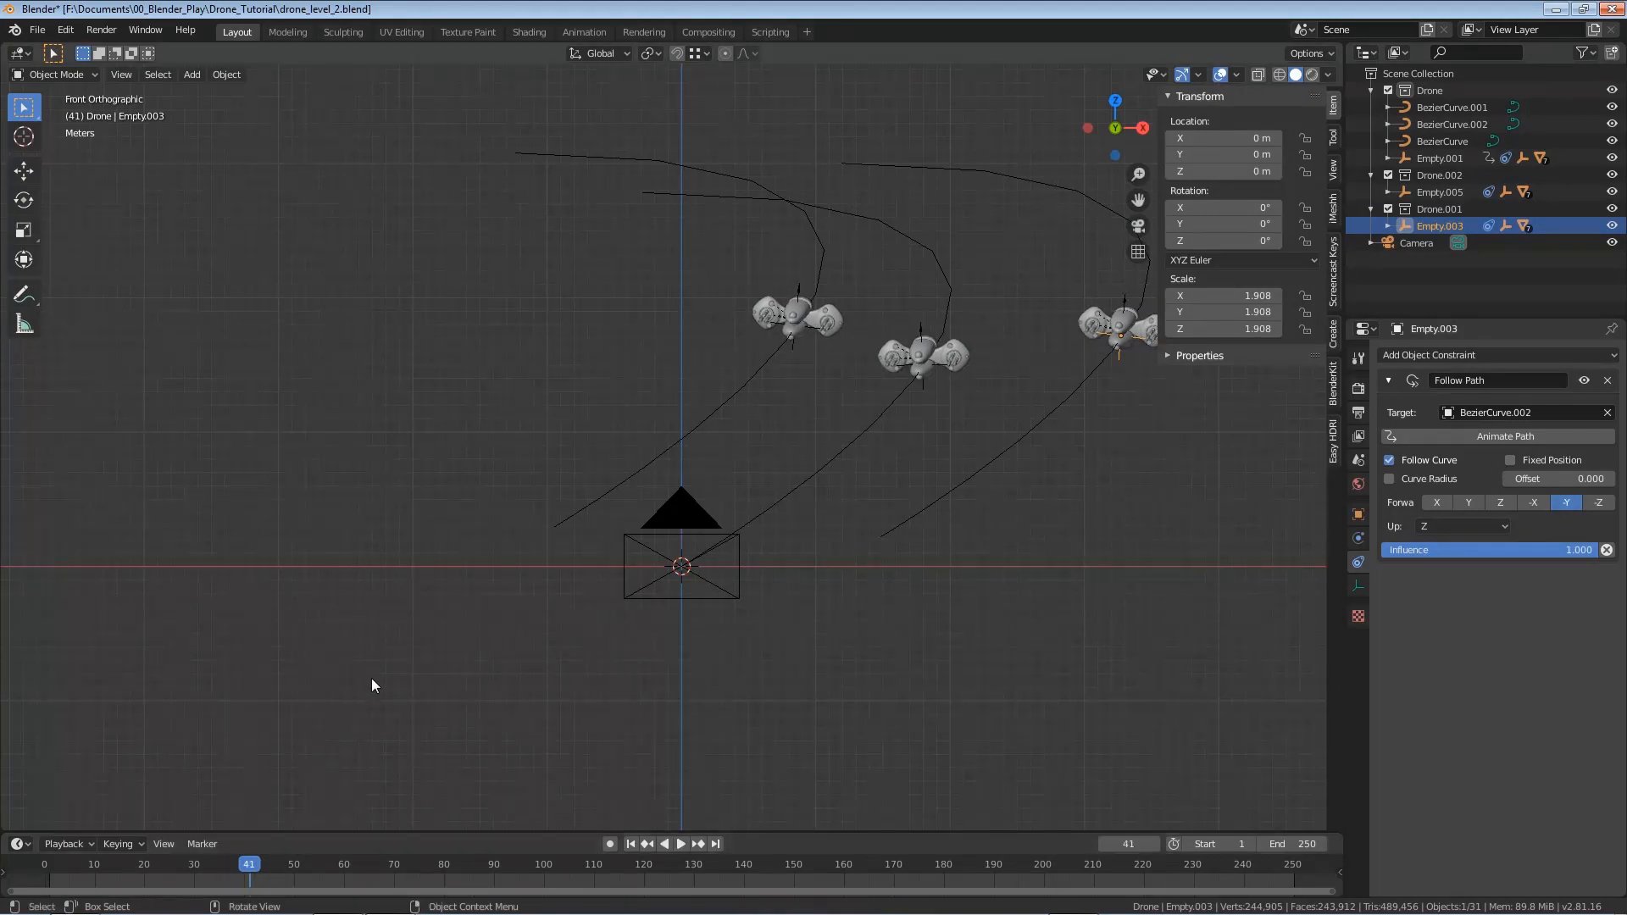
{"action": "key", "text": "KP_0"}
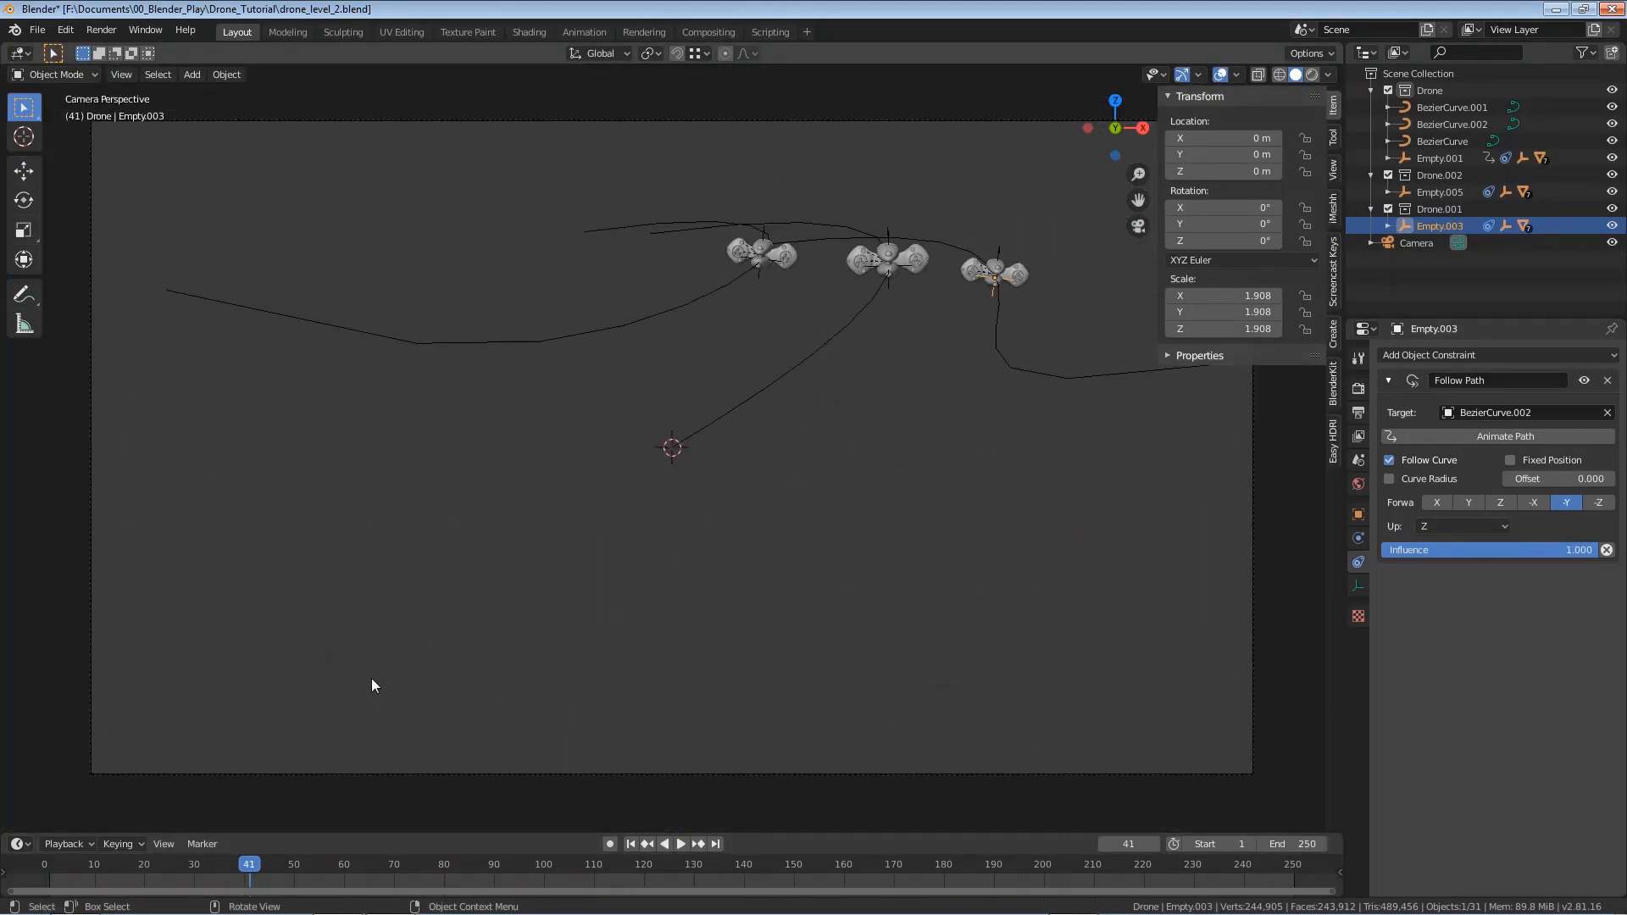
Play the three drones' flight to frame 131 and save drone_level_2.blend
{"action": "key", "text": "space"}
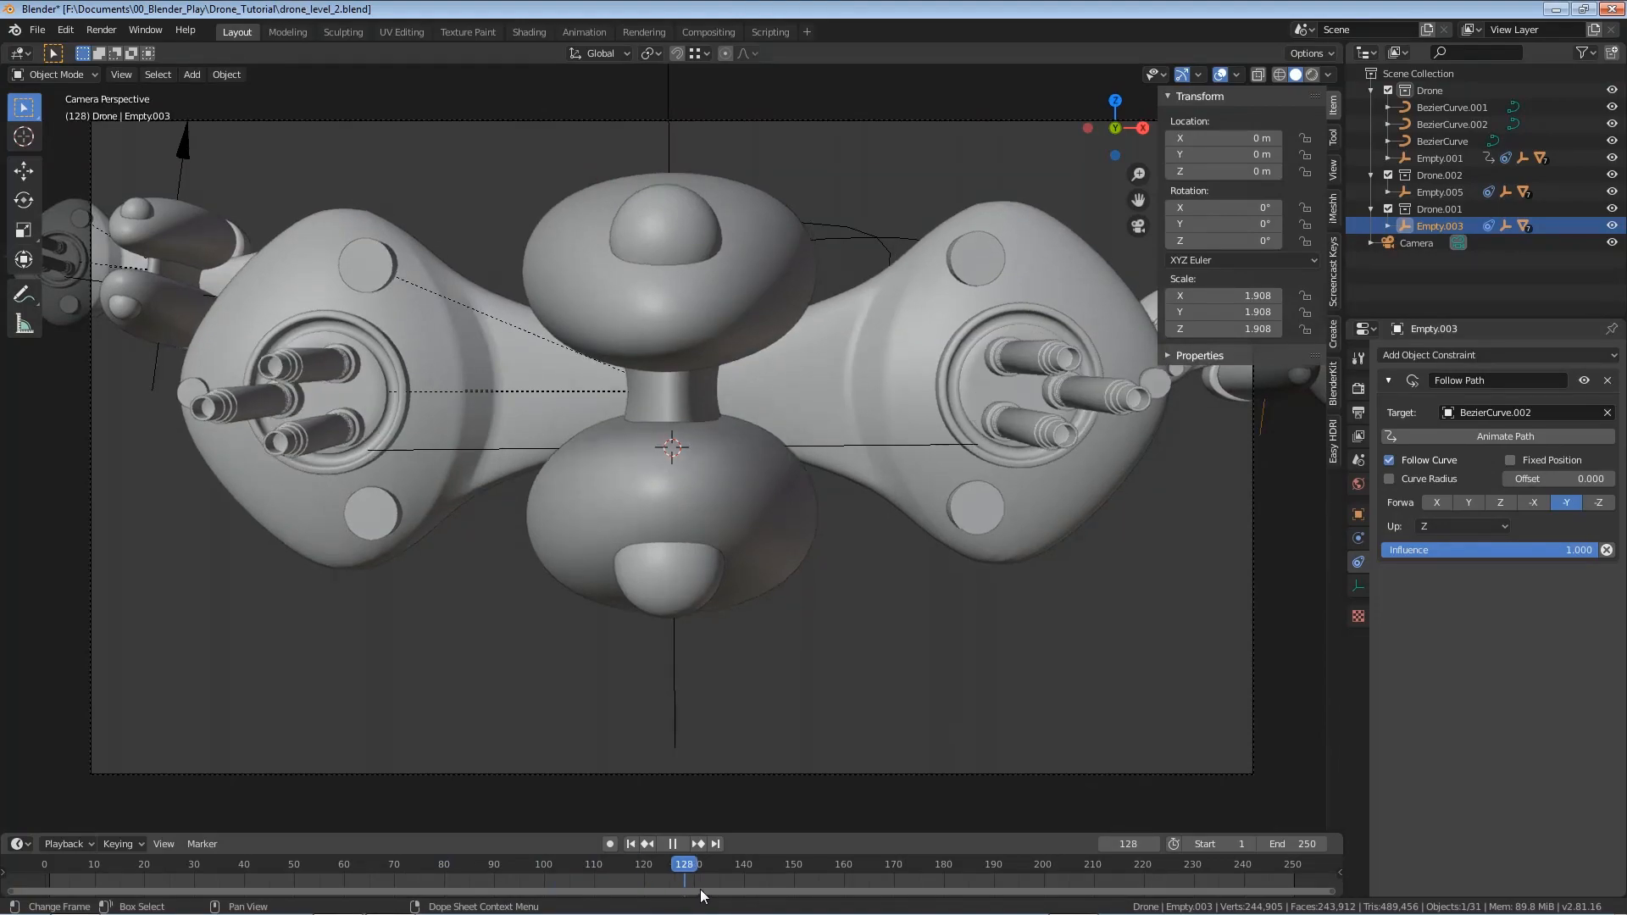
{"action": "key", "text": "space"}
{"action": "key", "text": "ctrl+s"}
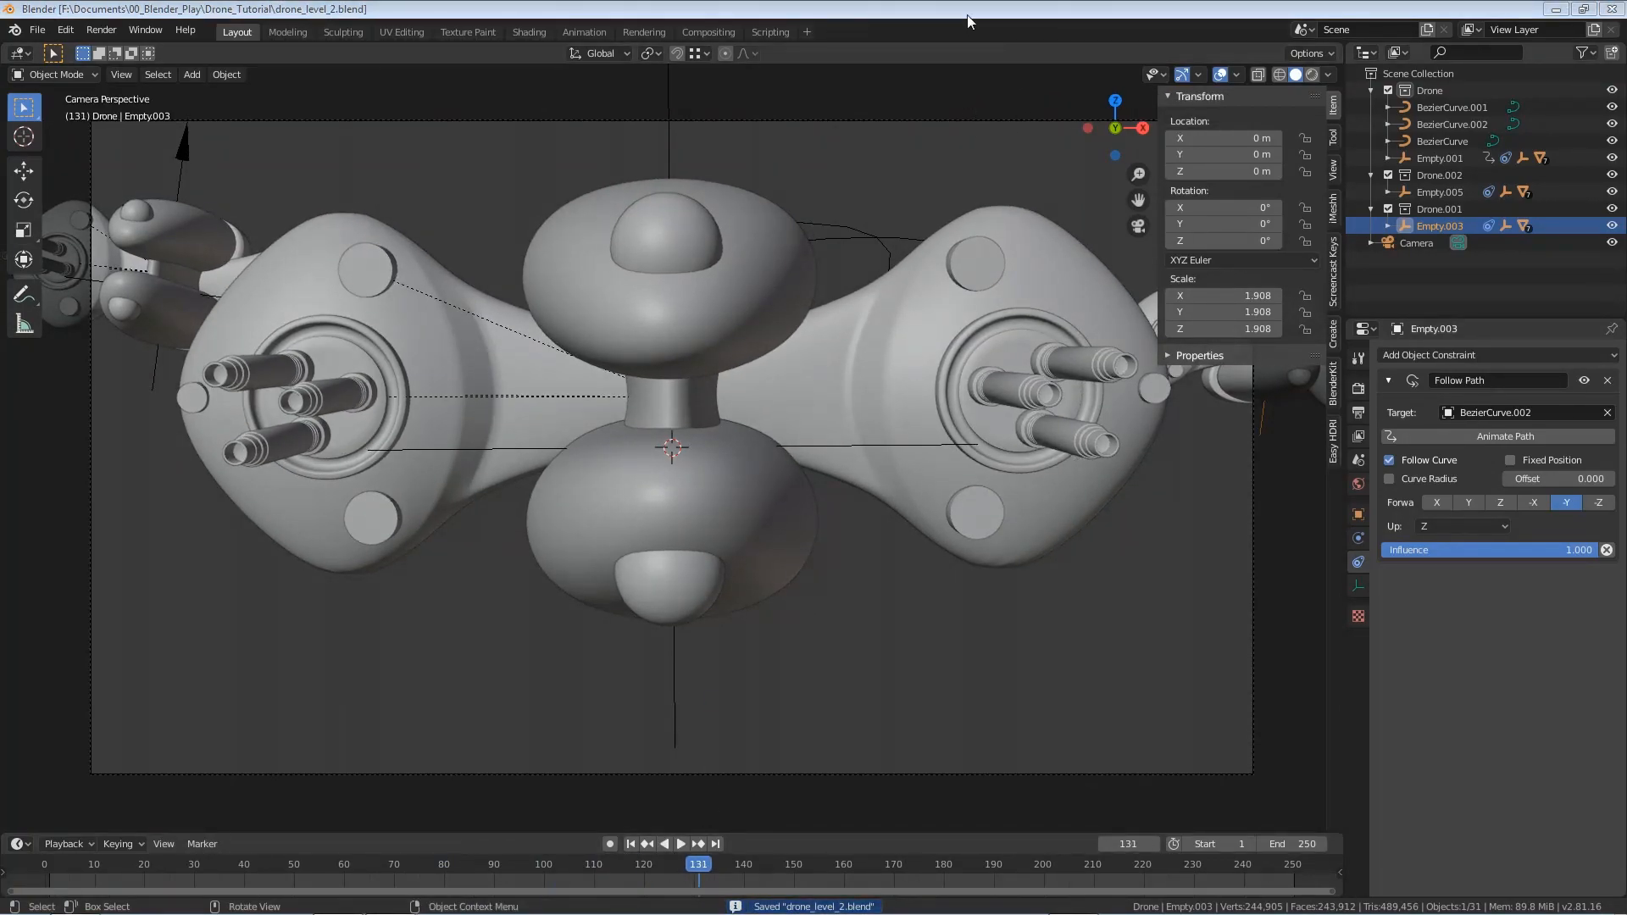
Switch the viewport to Rendered shading and change the render engine to Eevee
{"action": "key", "text": "z"}
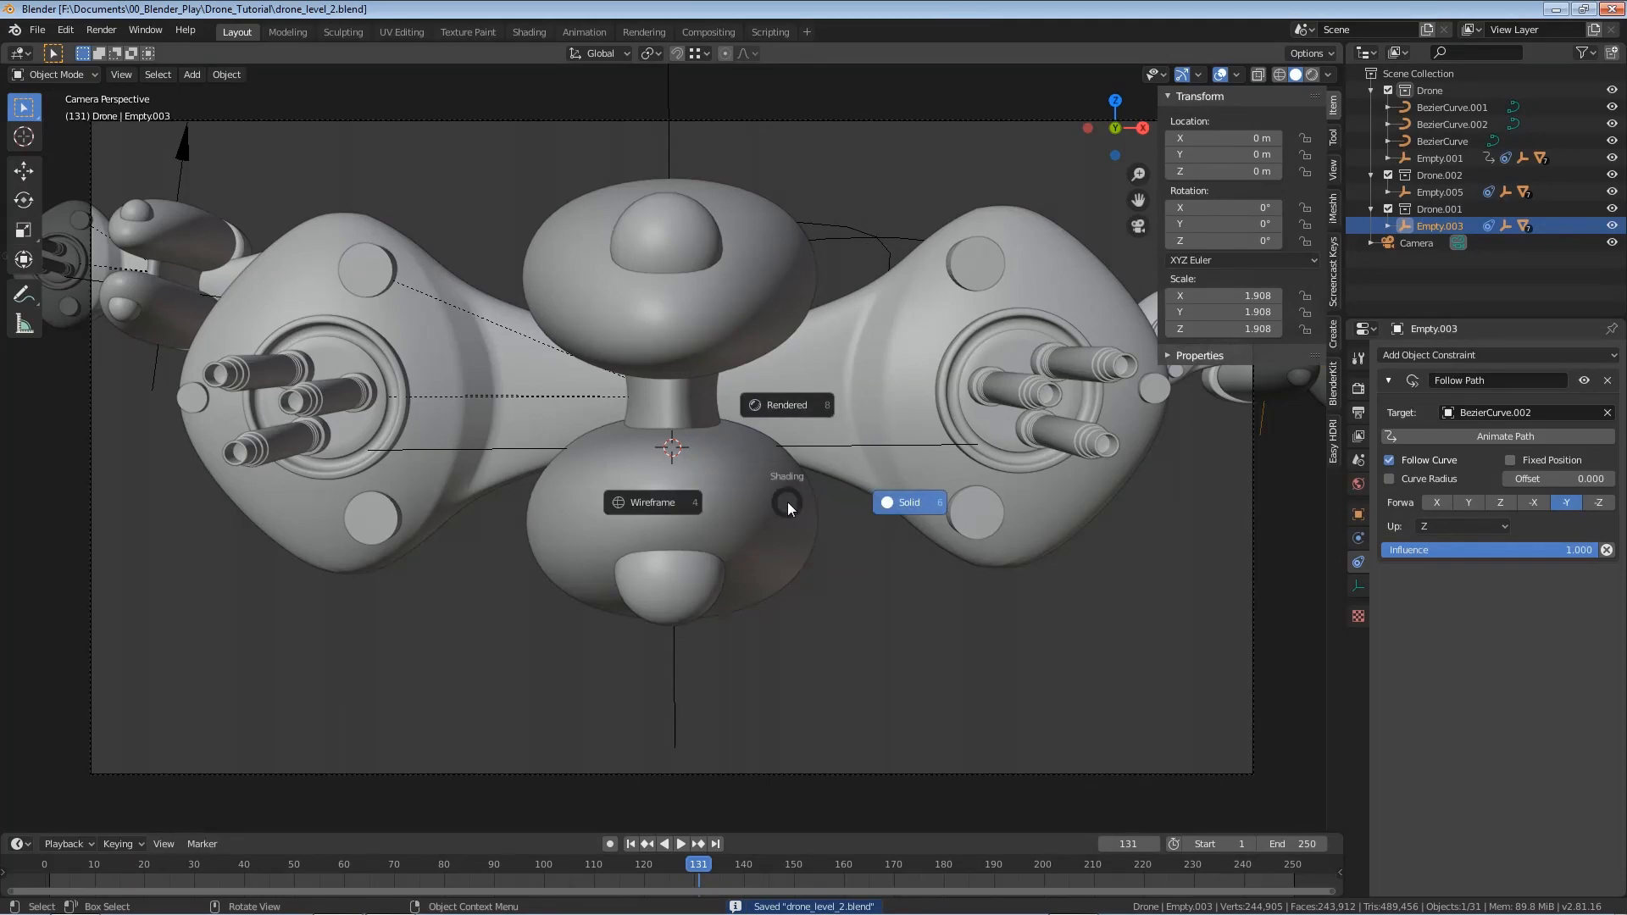
{"action": "left_click", "coordinate": [786, 403]}
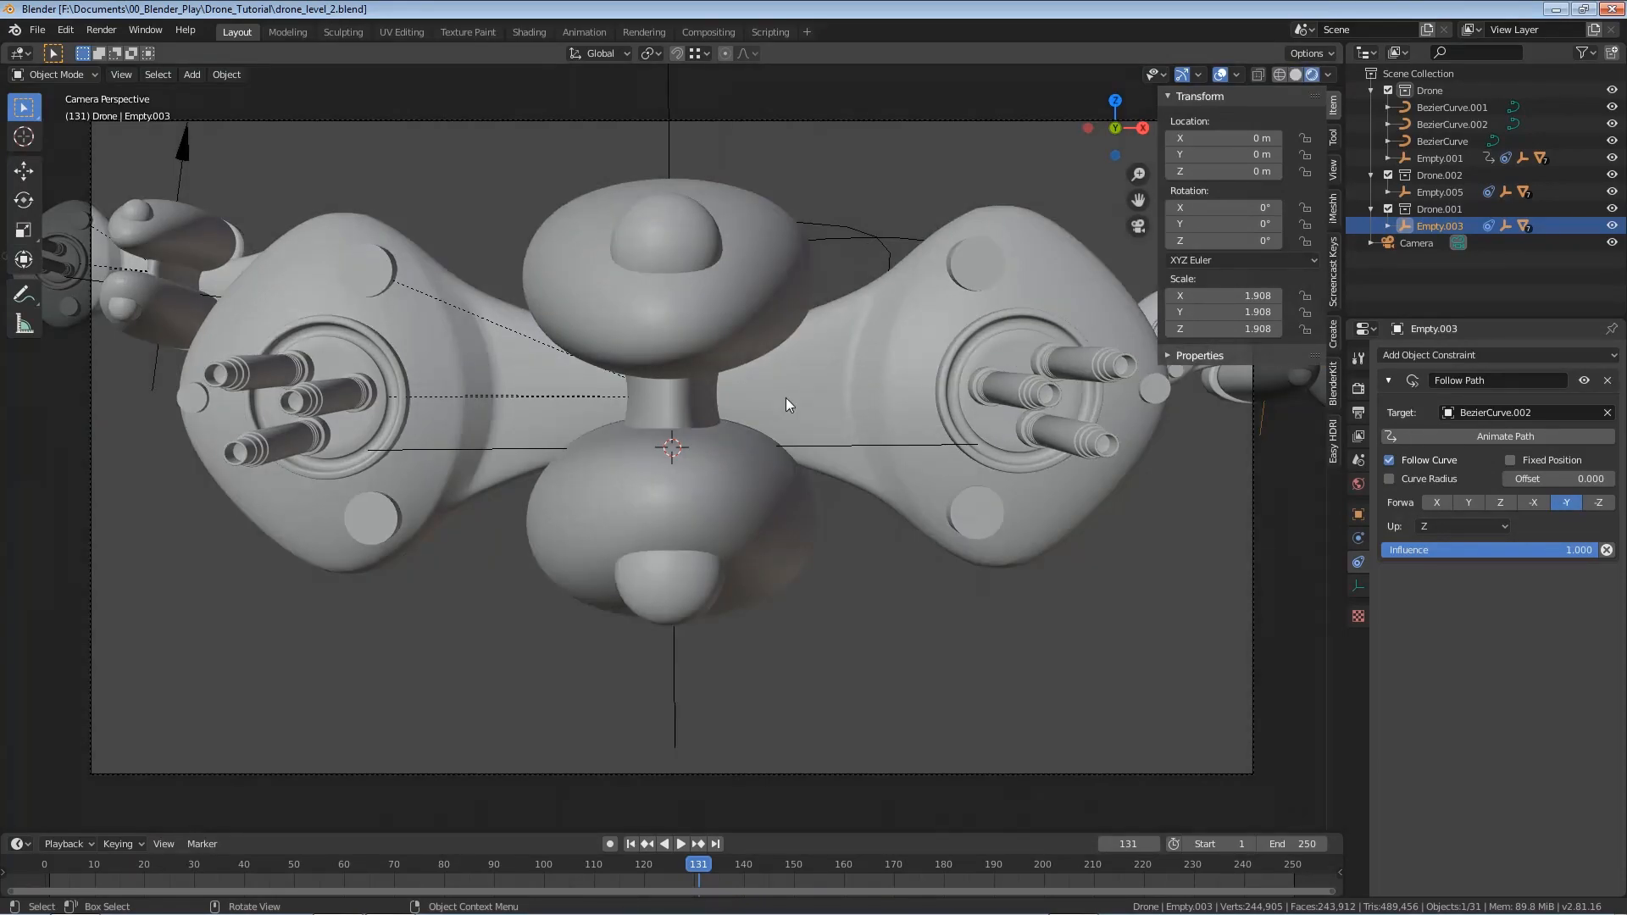
{"action": "left_click", "coordinate": [1359, 413]}
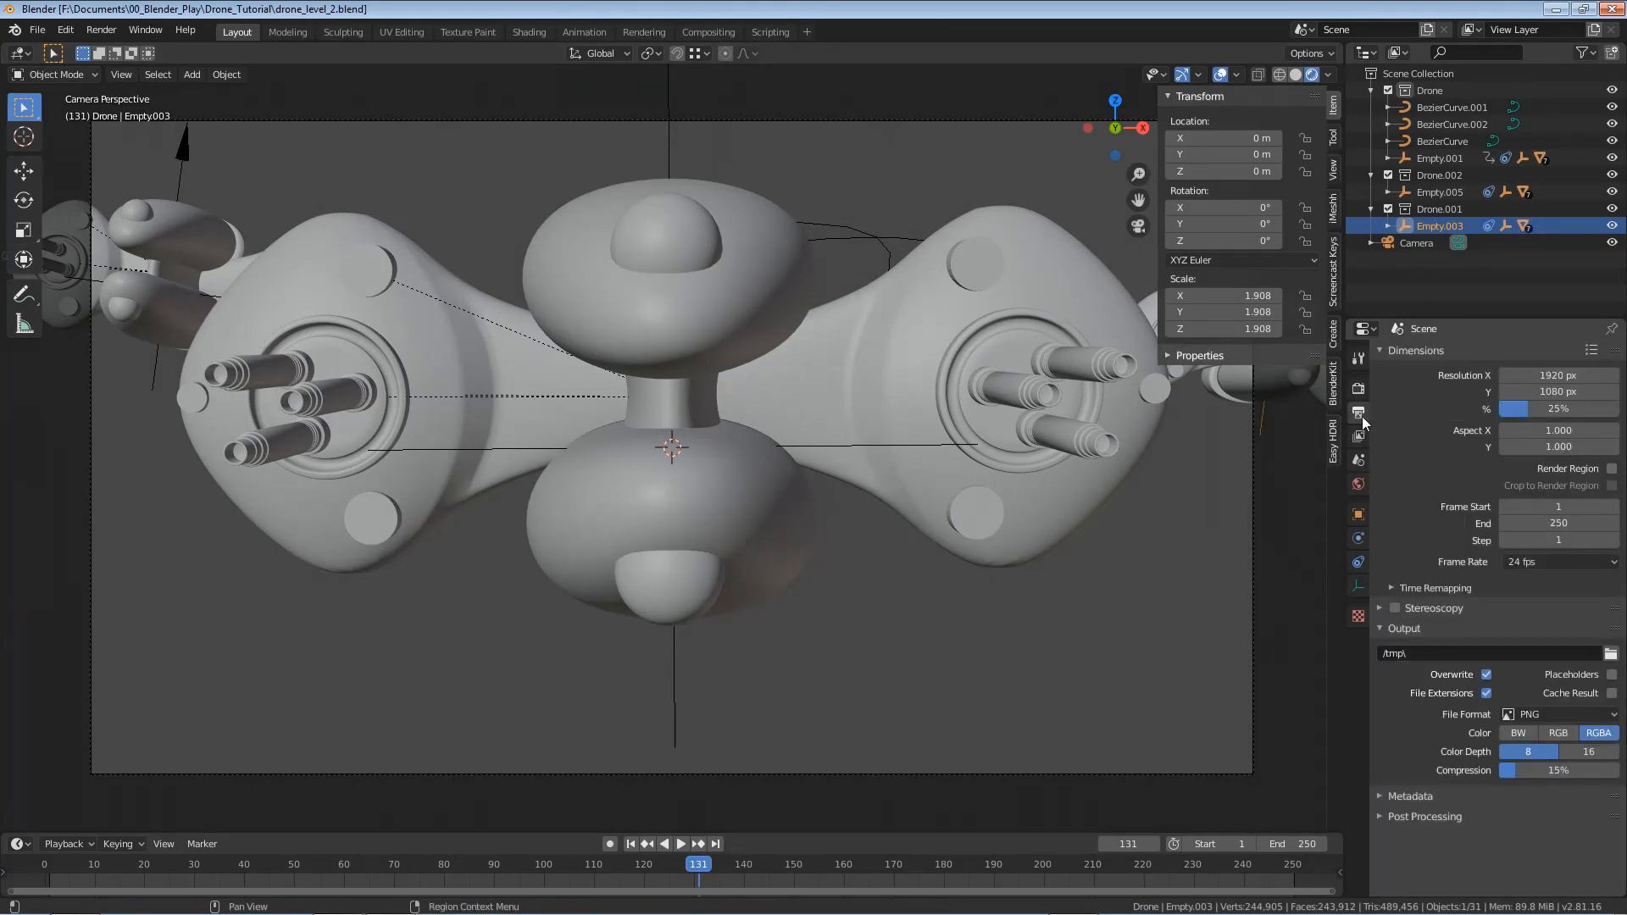
{"action": "left_click", "coordinate": [1359, 388]}
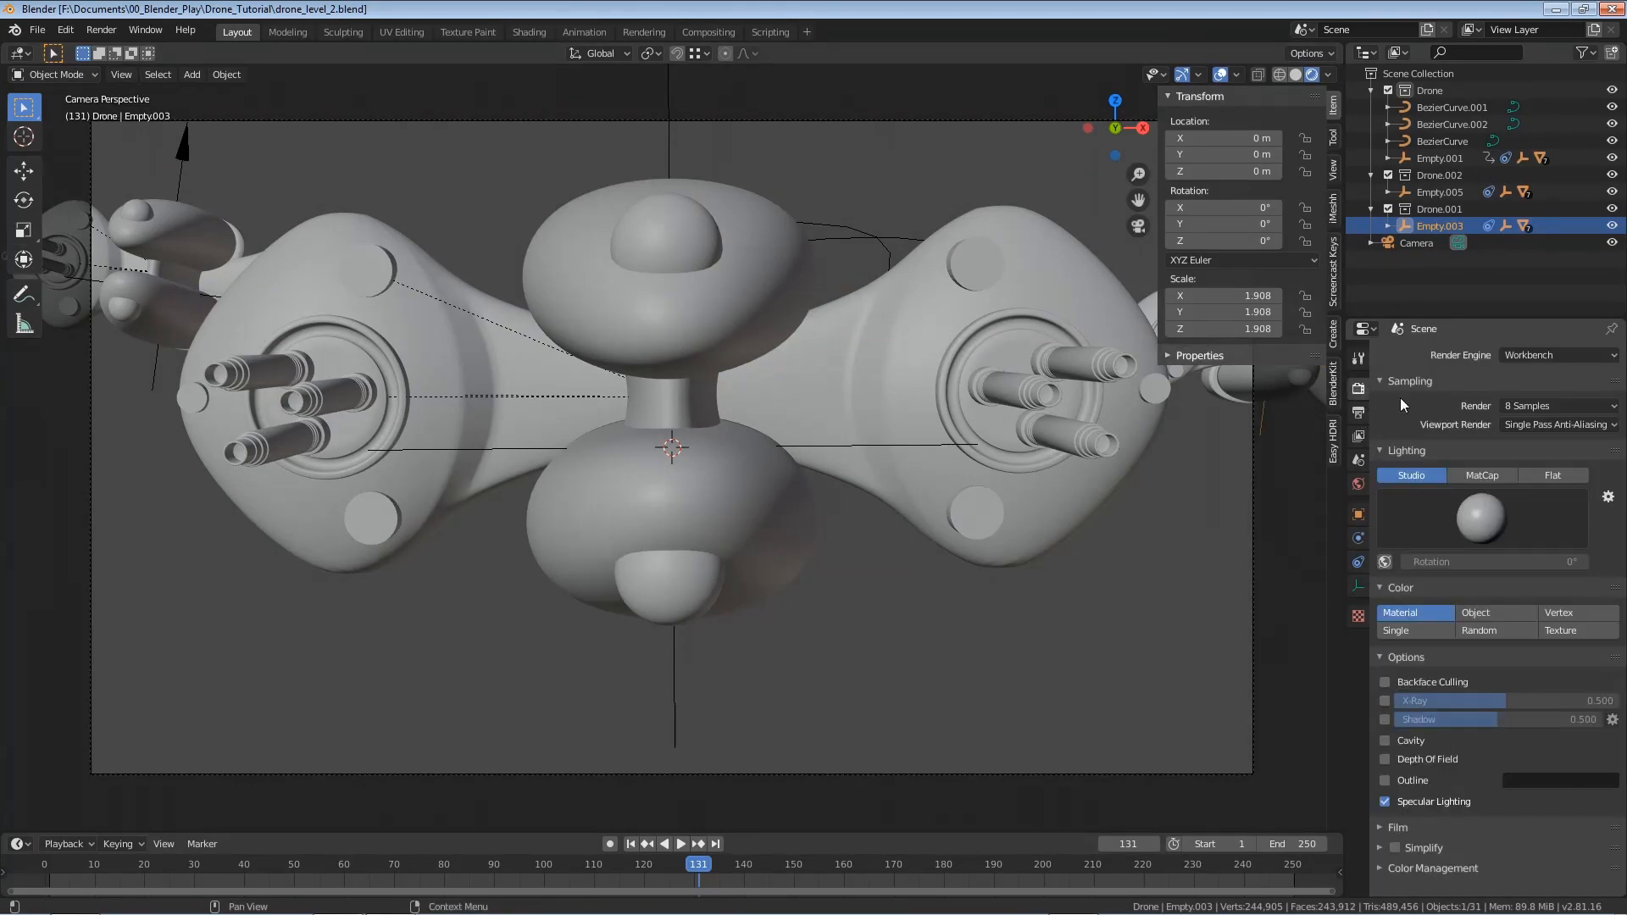
{"action": "left_click", "coordinate": [1534, 354]}
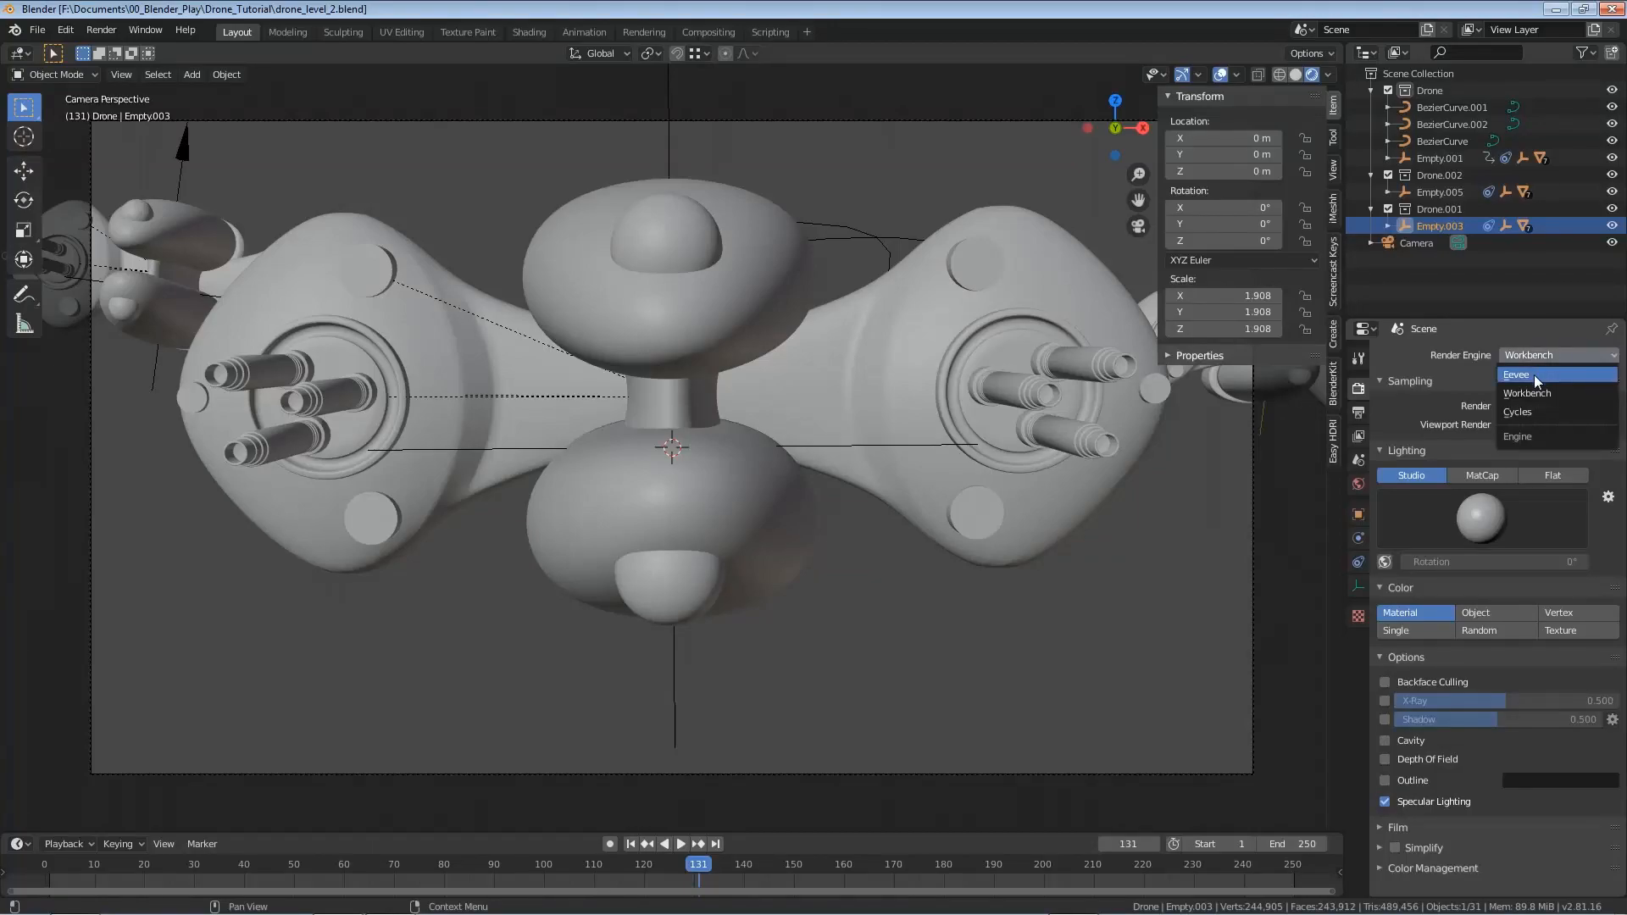
{"action": "left_click", "coordinate": [1534, 375]}
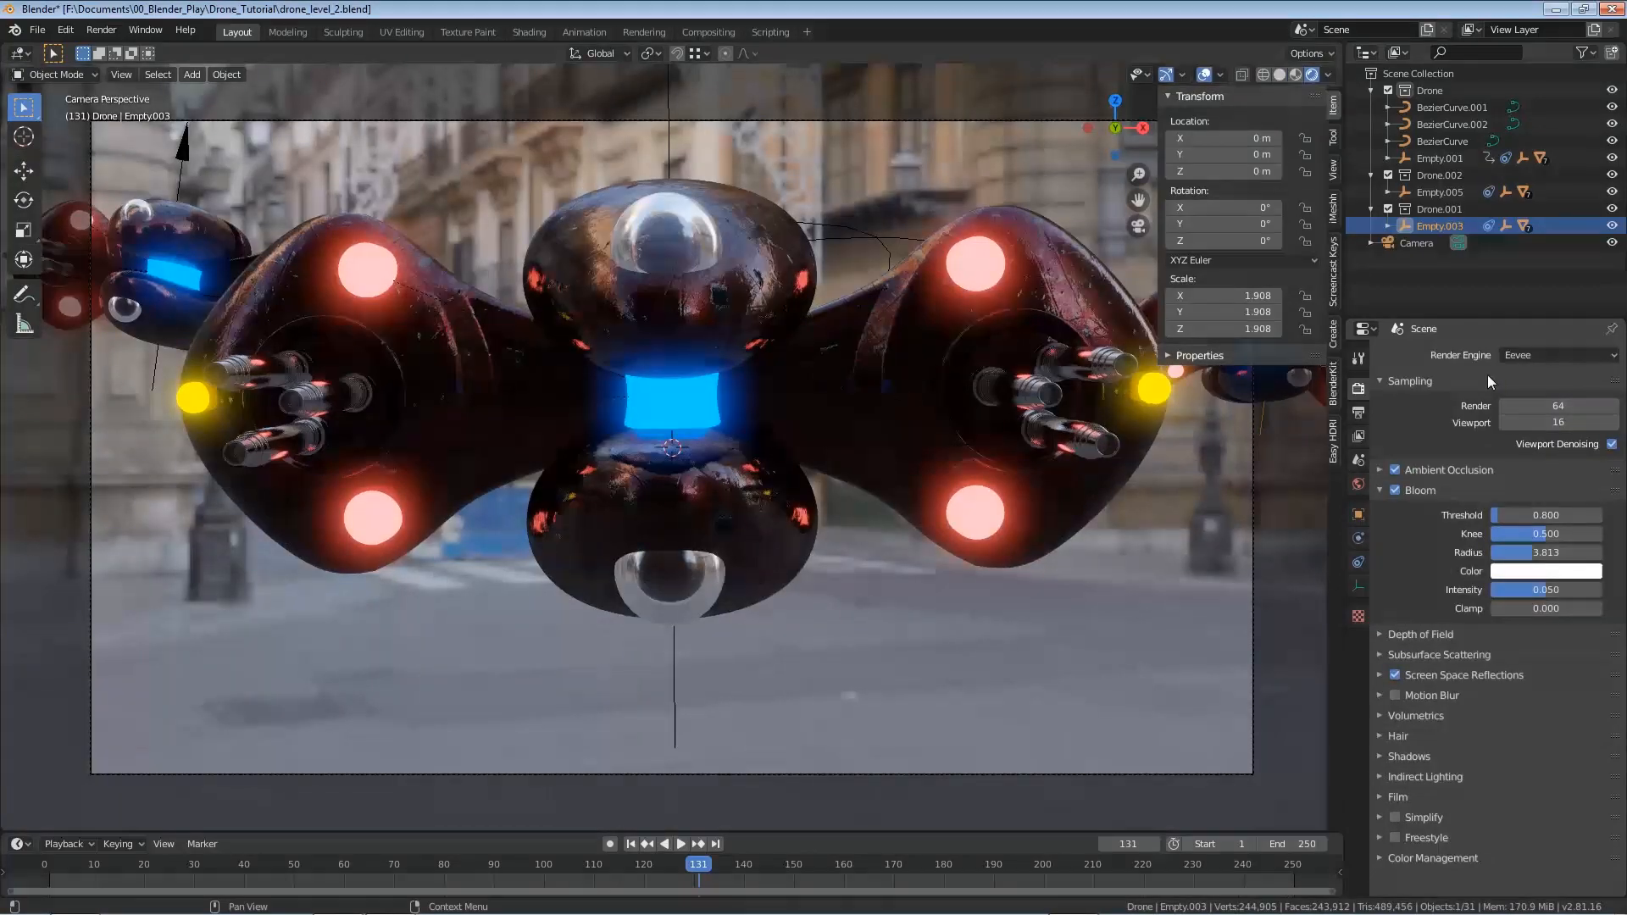
Set the render resolution scale to 100% and hide the viewport's transform sidebar
{"action": "left_click", "coordinate": [1359, 412]}
{"action": "left_click", "coordinate": [1556, 409]}
{"action": "type", "text": "100"}
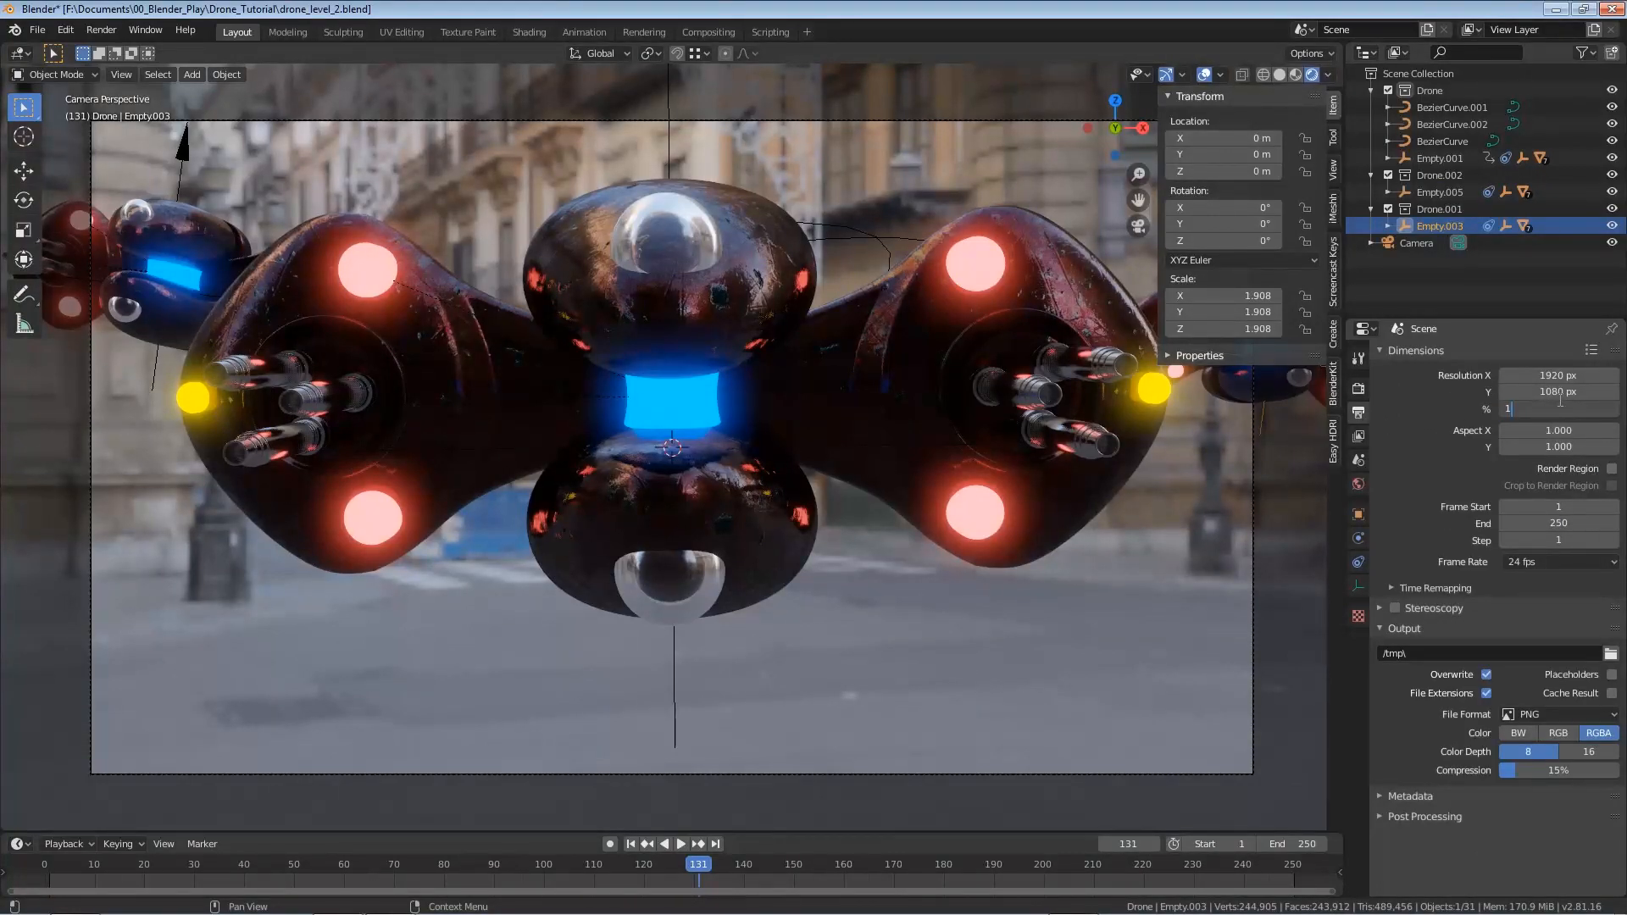
{"action": "key", "text": "Return"}
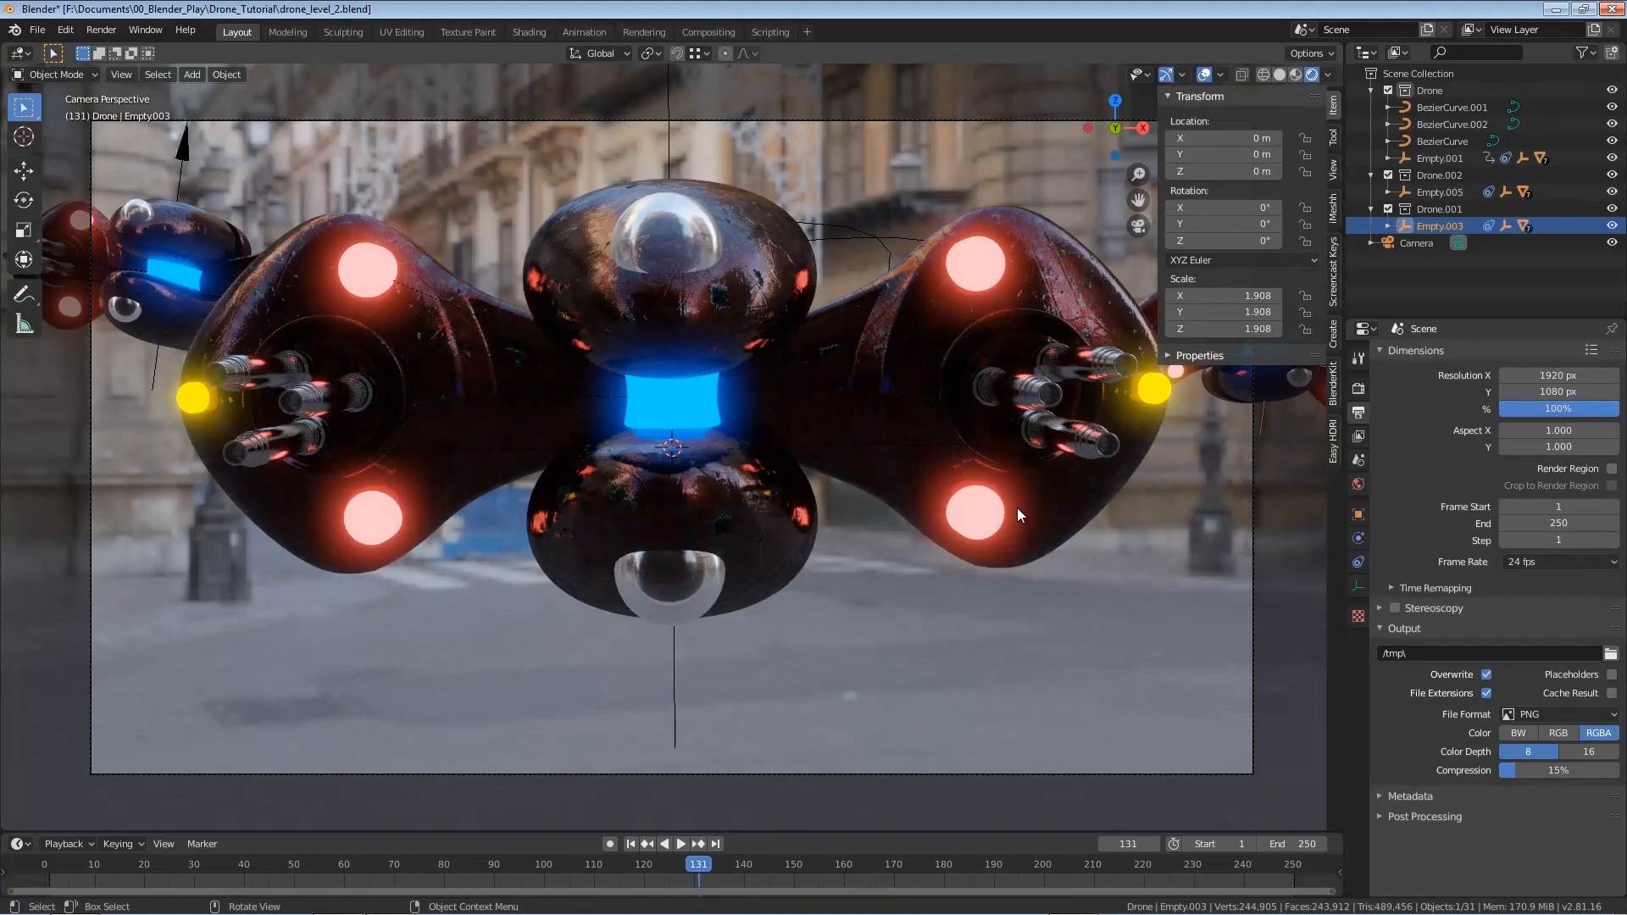
{"action": "key", "text": "n"}
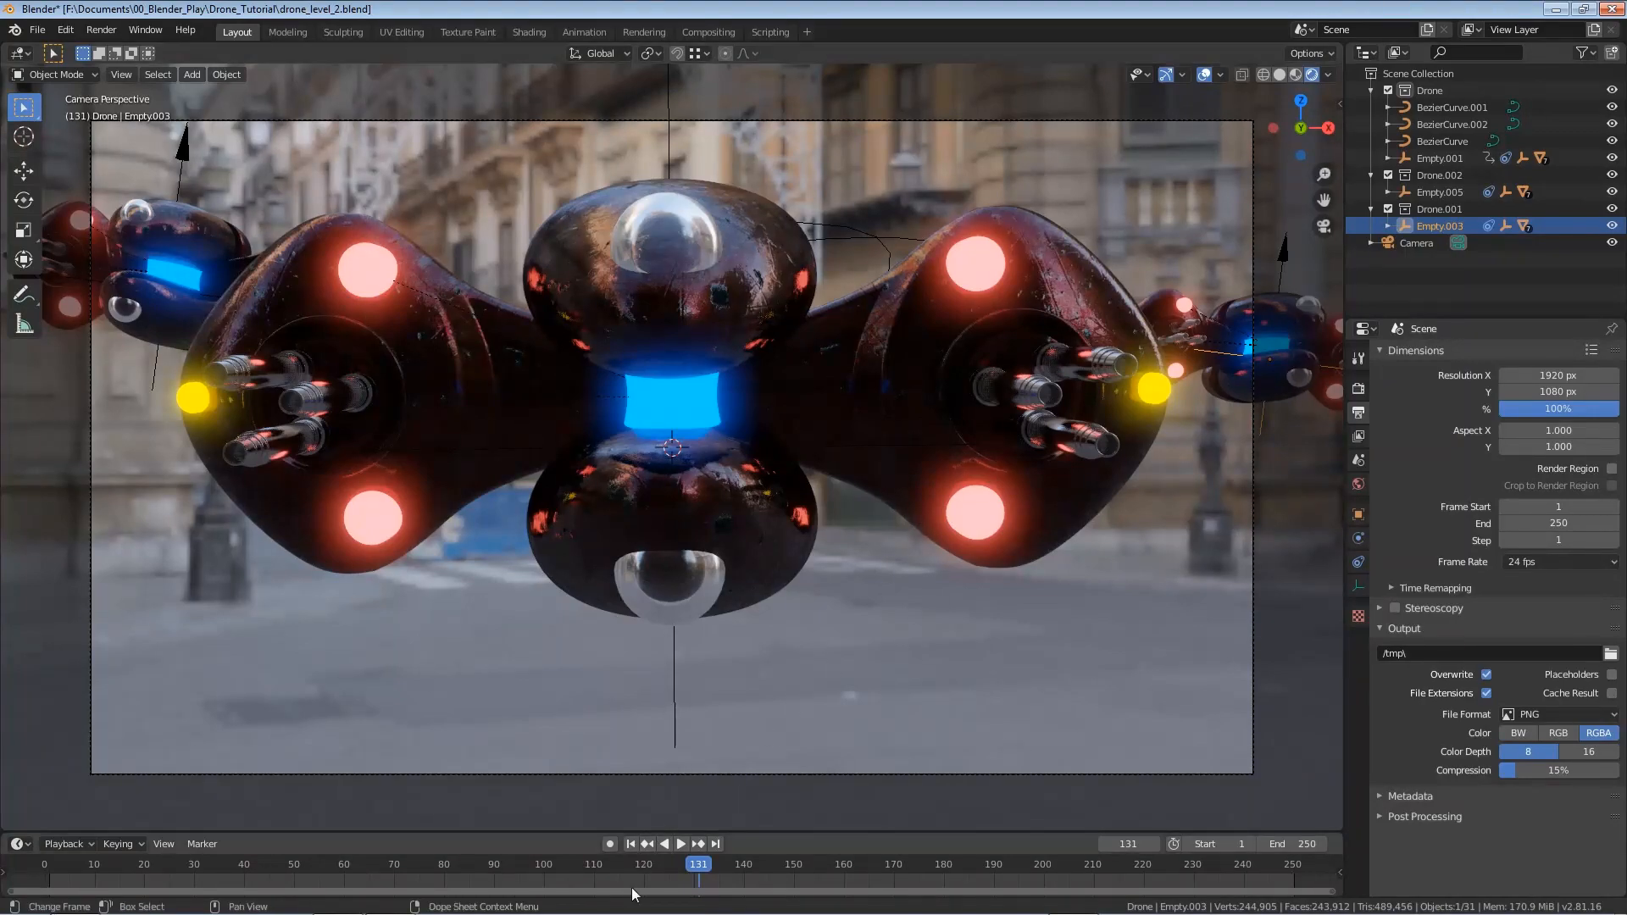
Advance playback to frame 243 and move BezierCurve.001 inward and slightly up so its drone fits inside the camera frame
{"action": "key", "text": "space"}
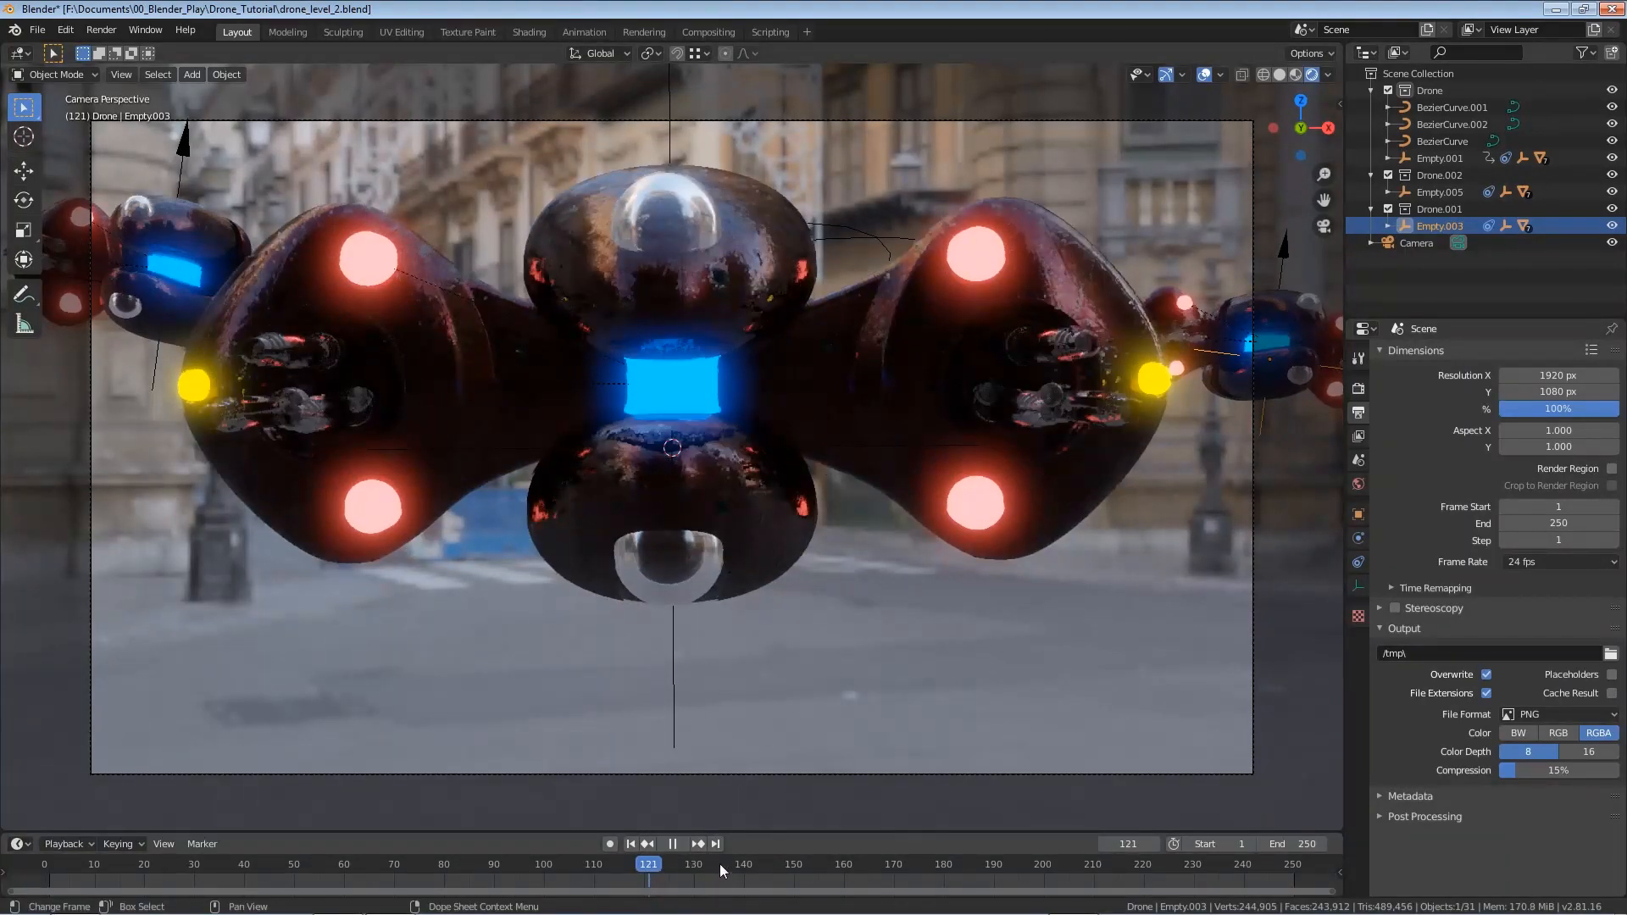
{"action": "key", "text": "space"}
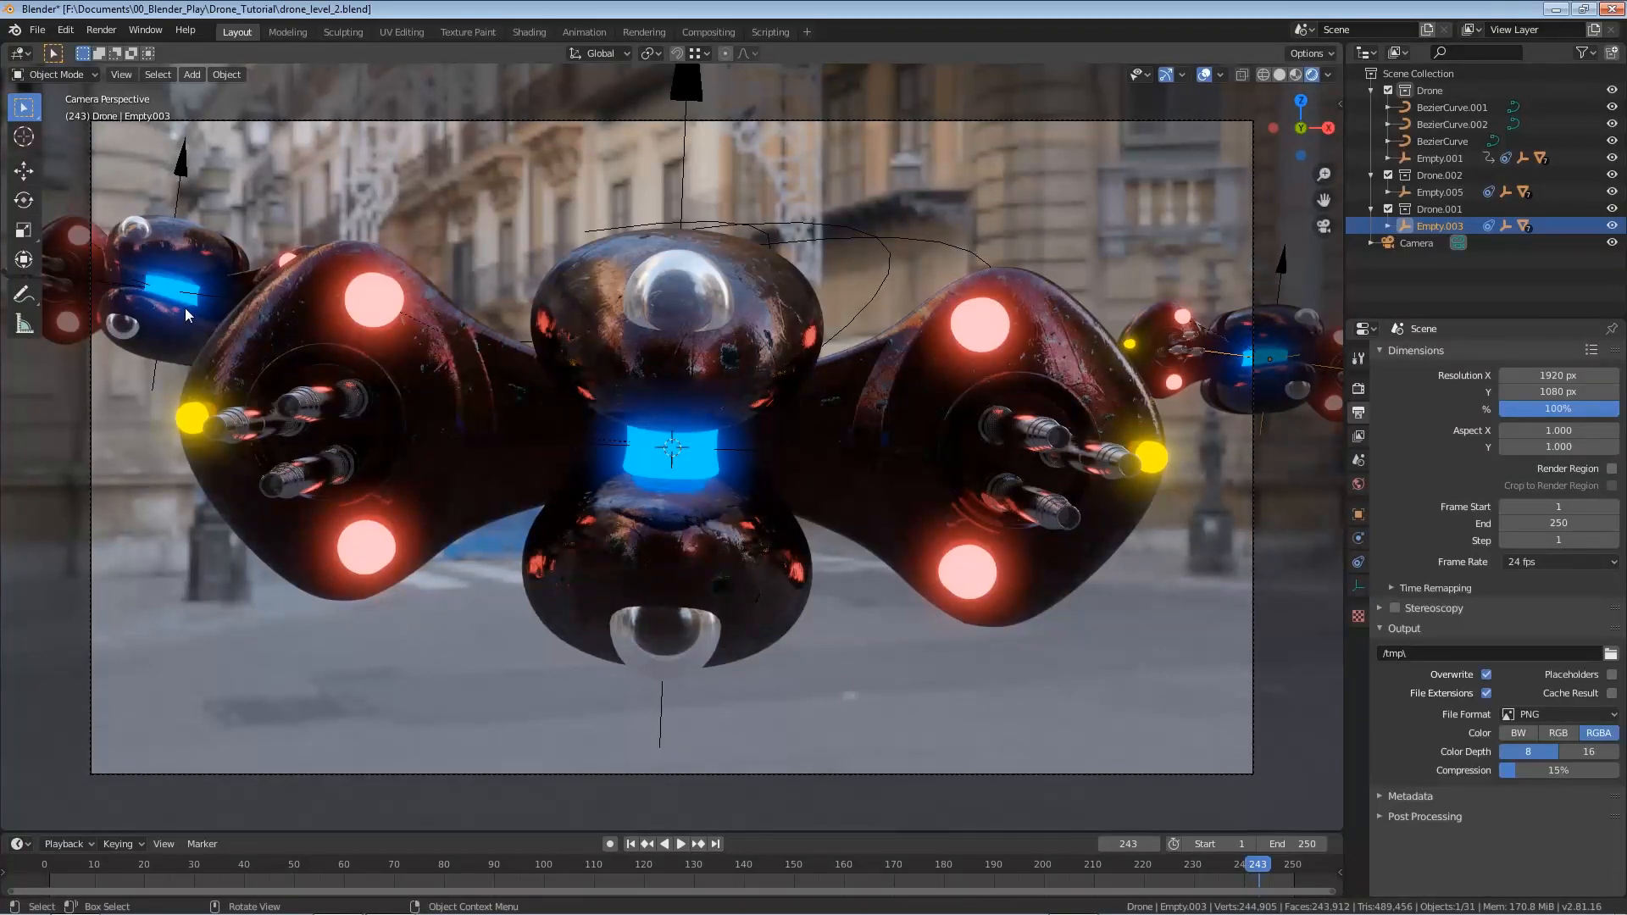
{"action": "left_click", "coordinate": [612, 225]}
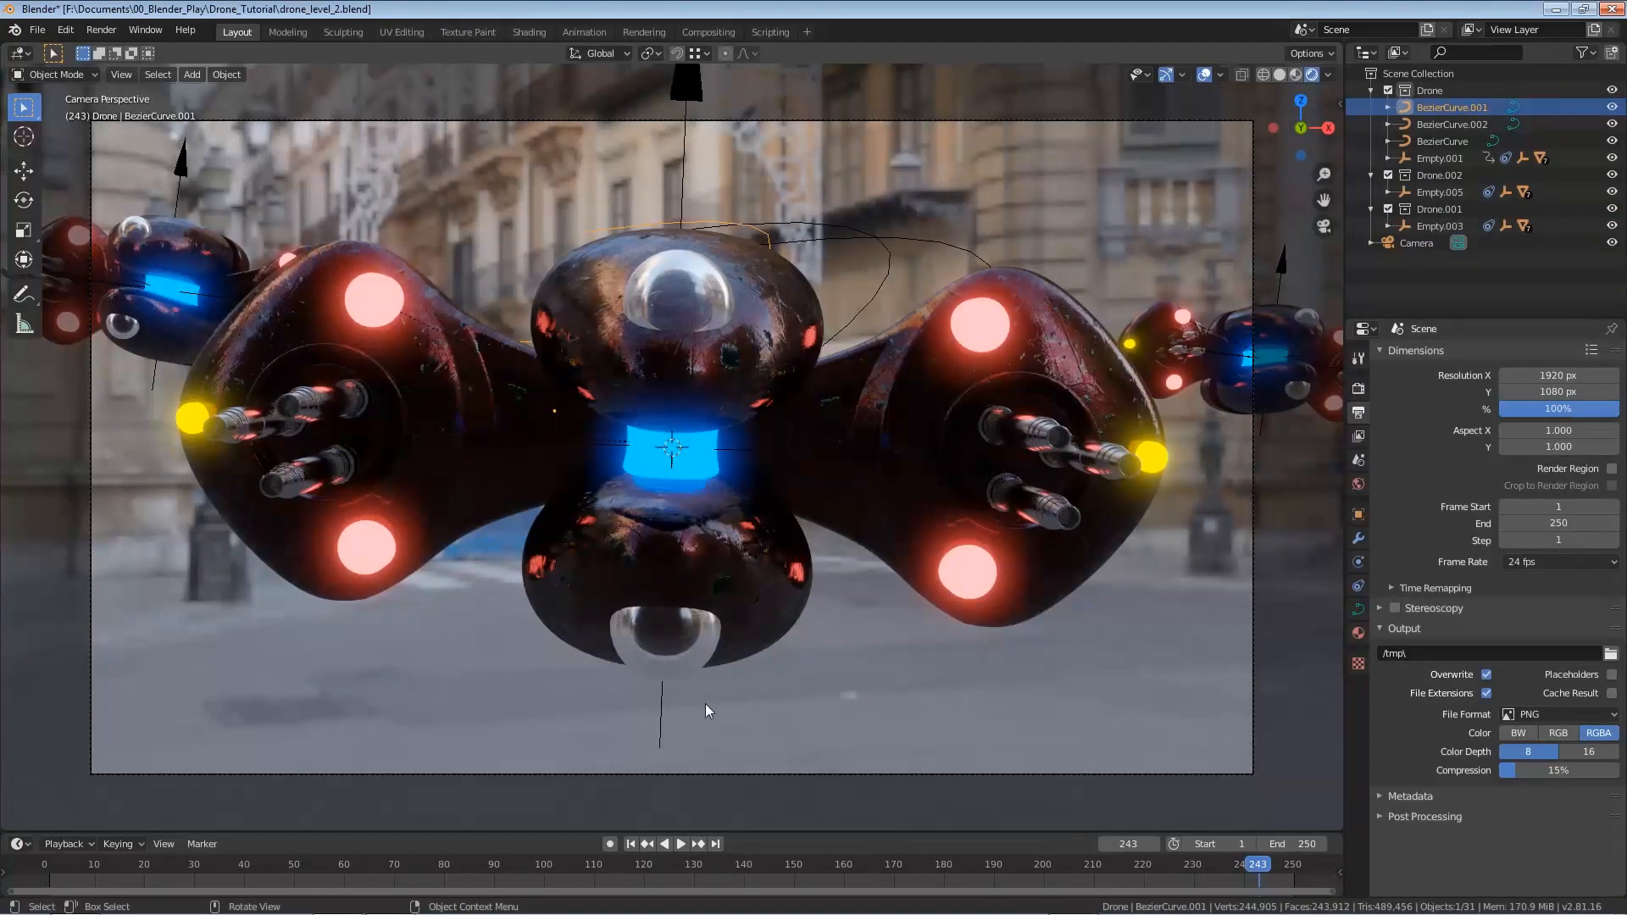
{"action": "key", "text": "g"}
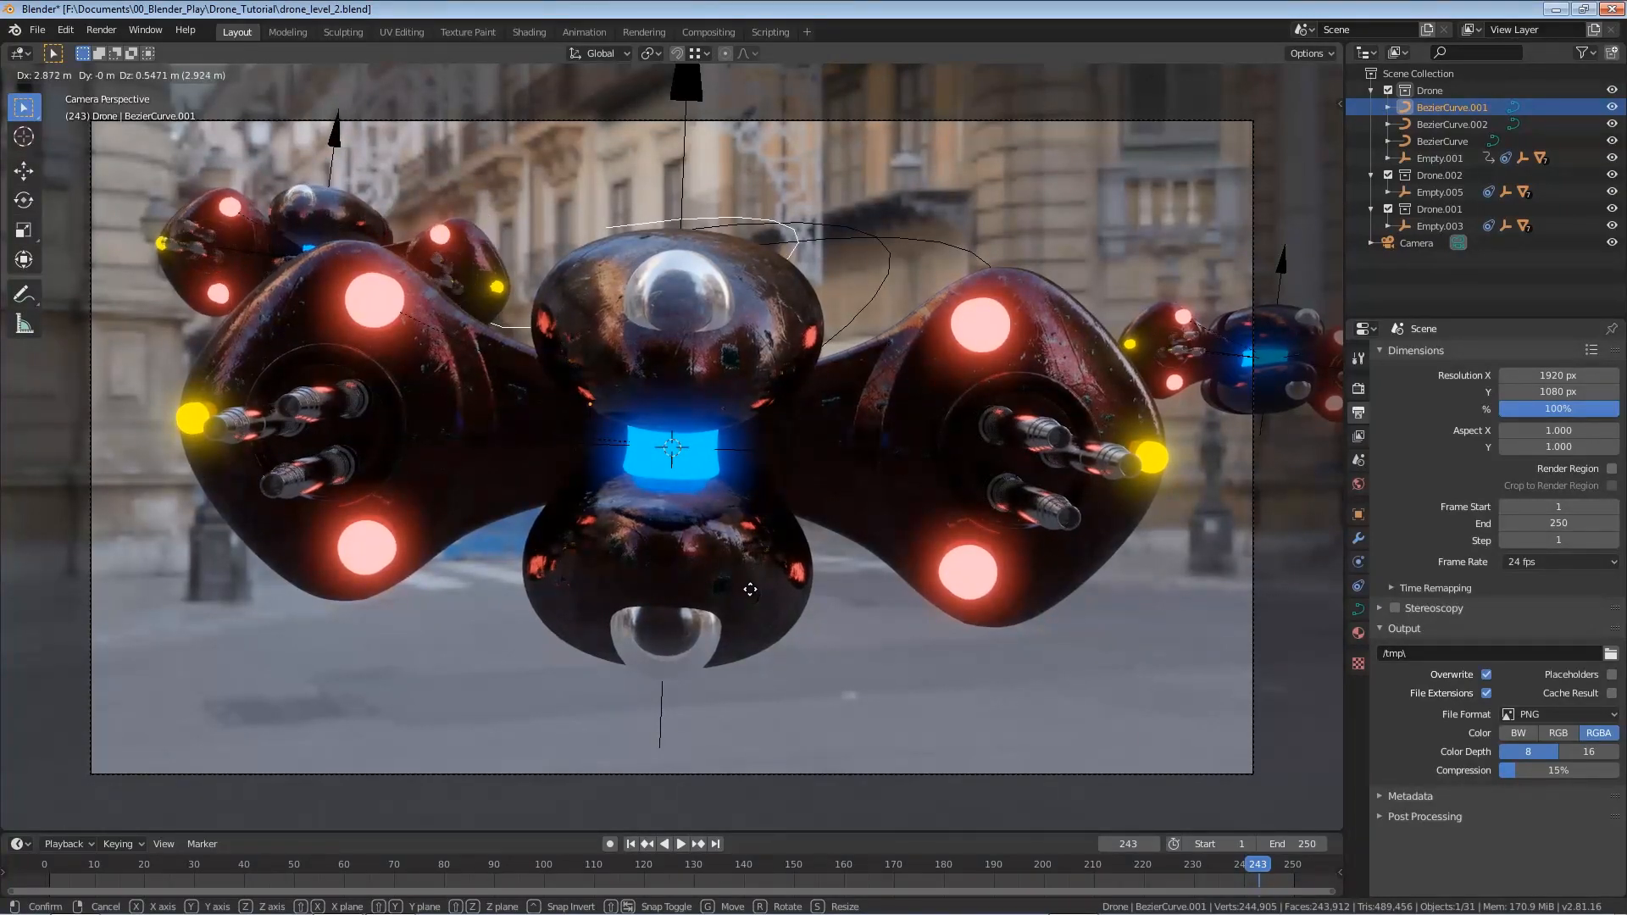
{"action": "left_click", "coordinate": [747, 586]}
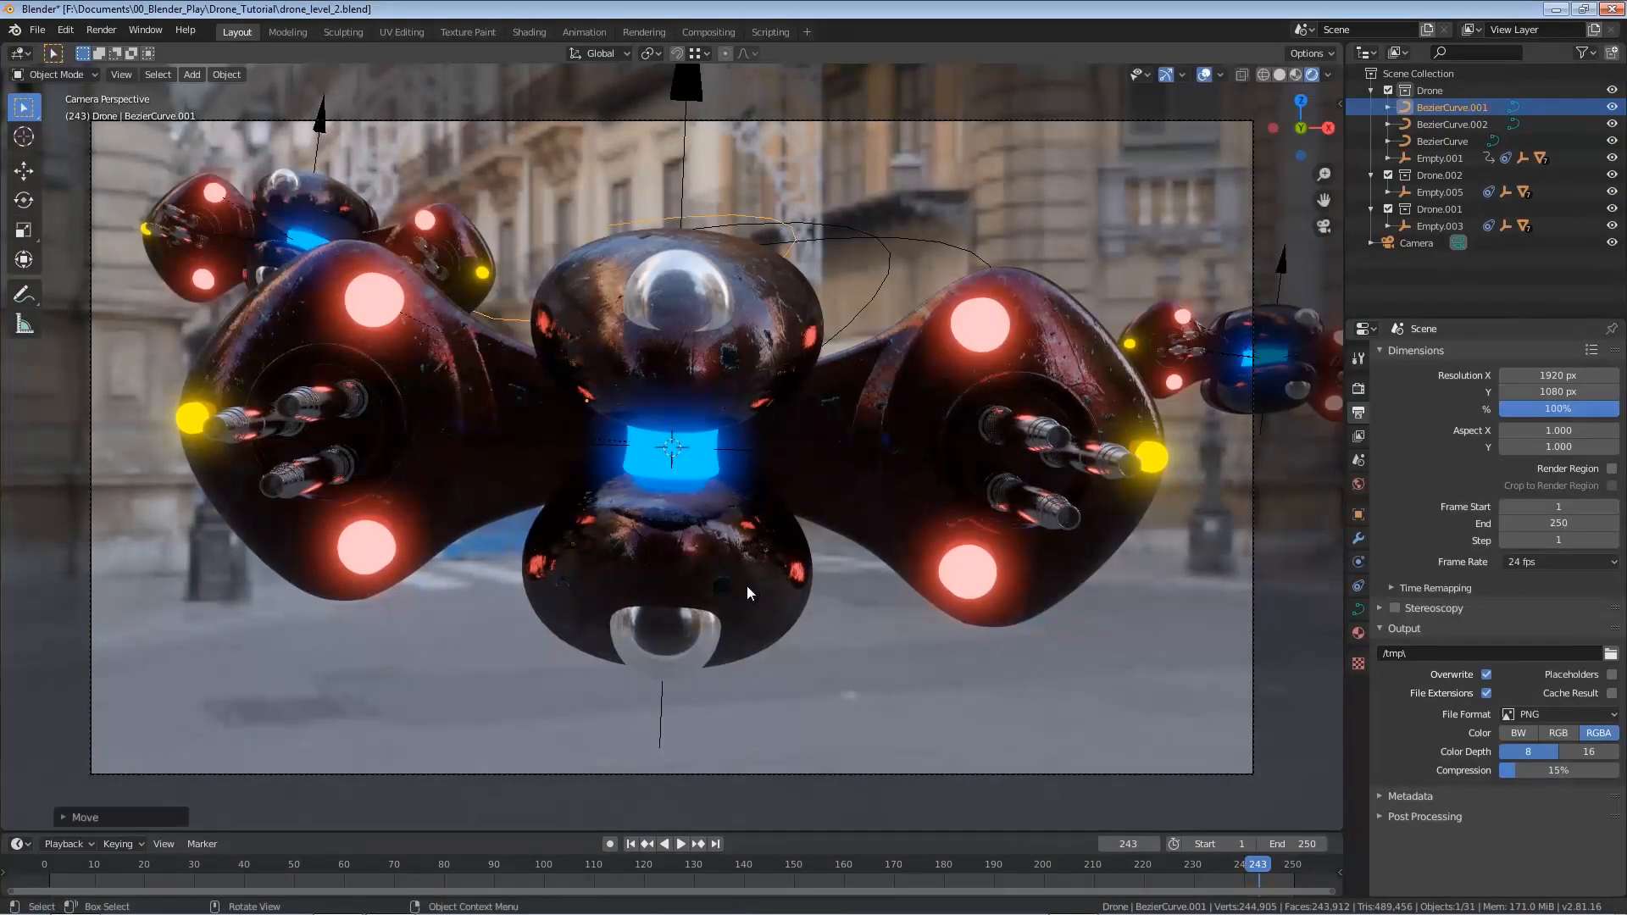
Move BezierCurve.002 about -5 m in X and 2.5 m in Z to bring its drone into frame, and save the file
{"action": "left_click", "coordinate": [969, 247]}
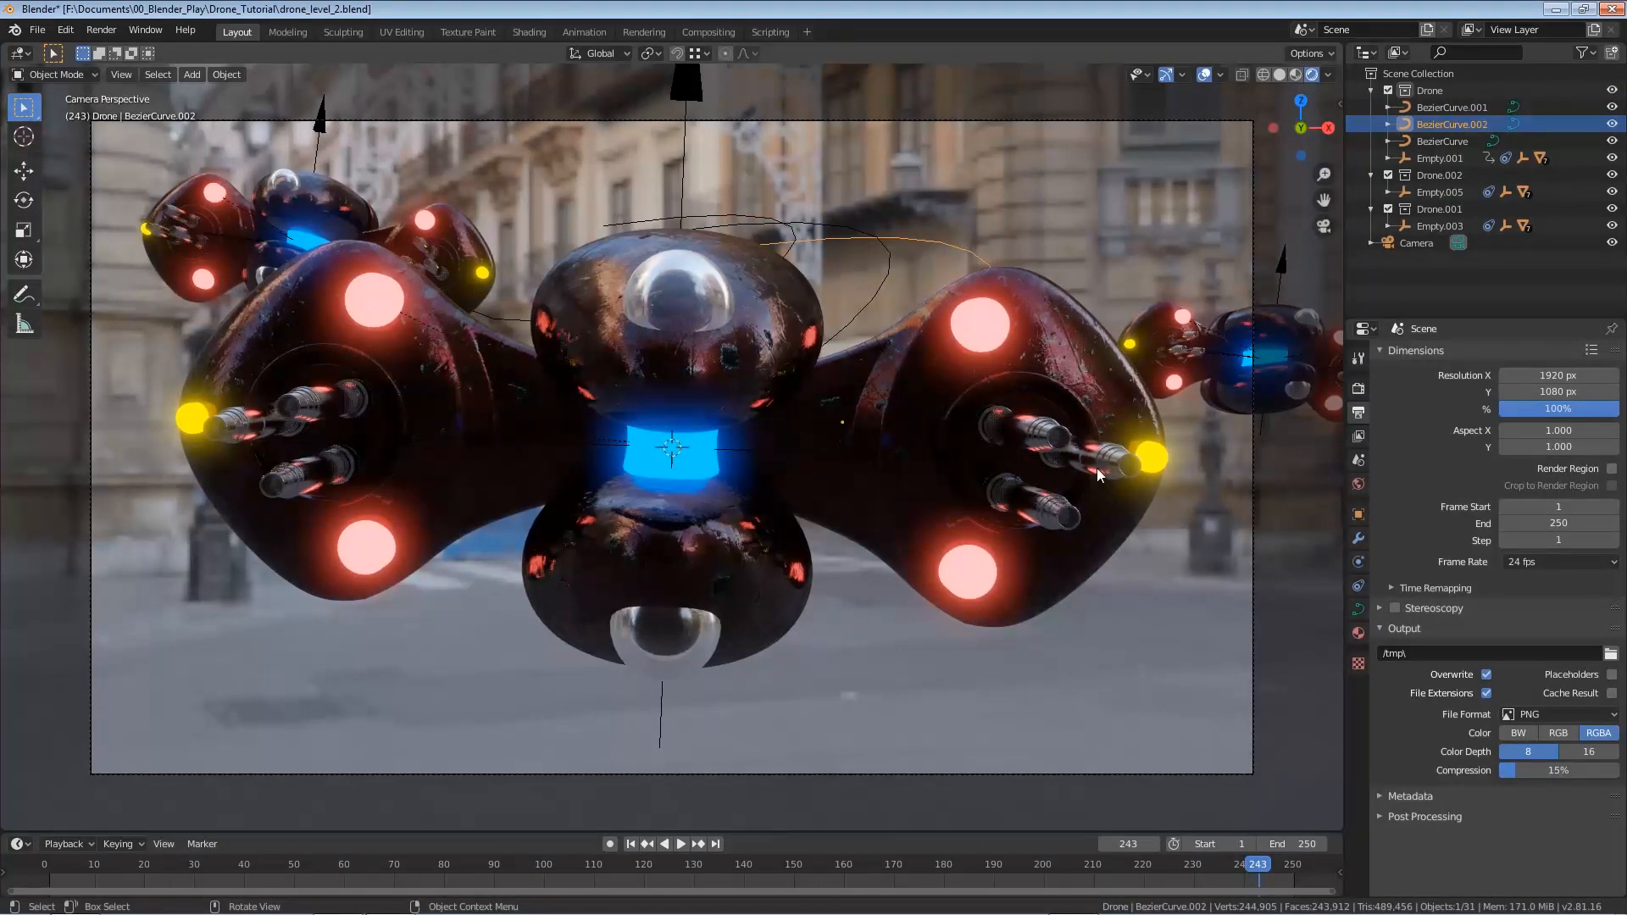
{"action": "key", "text": "g"}
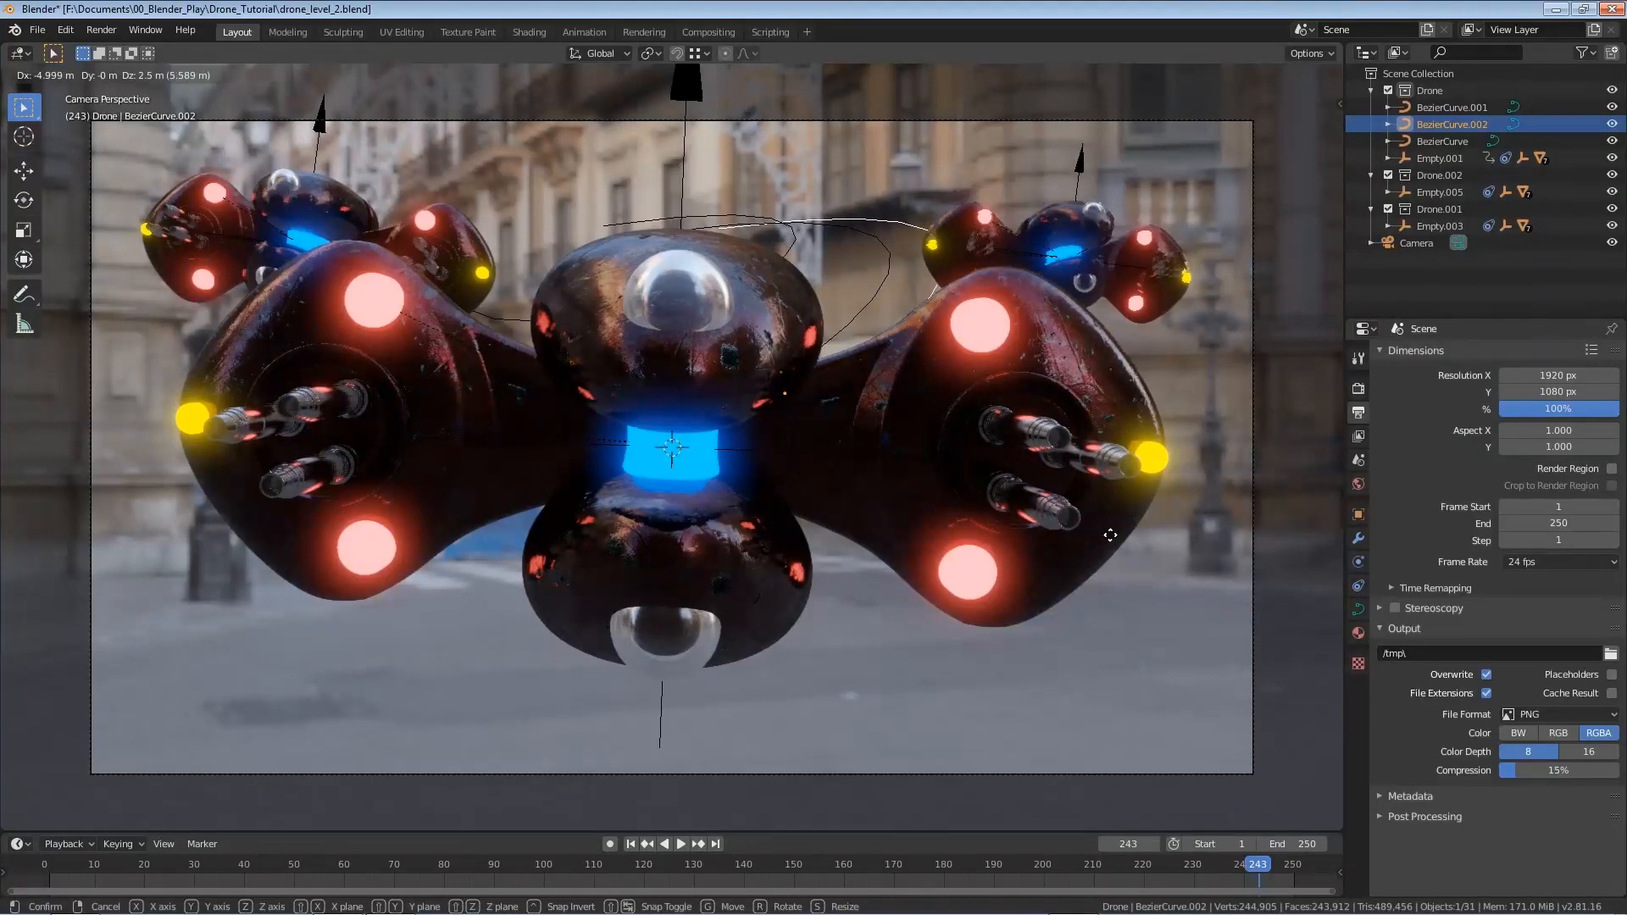
{"action": "left_click", "coordinate": [1066, 341]}
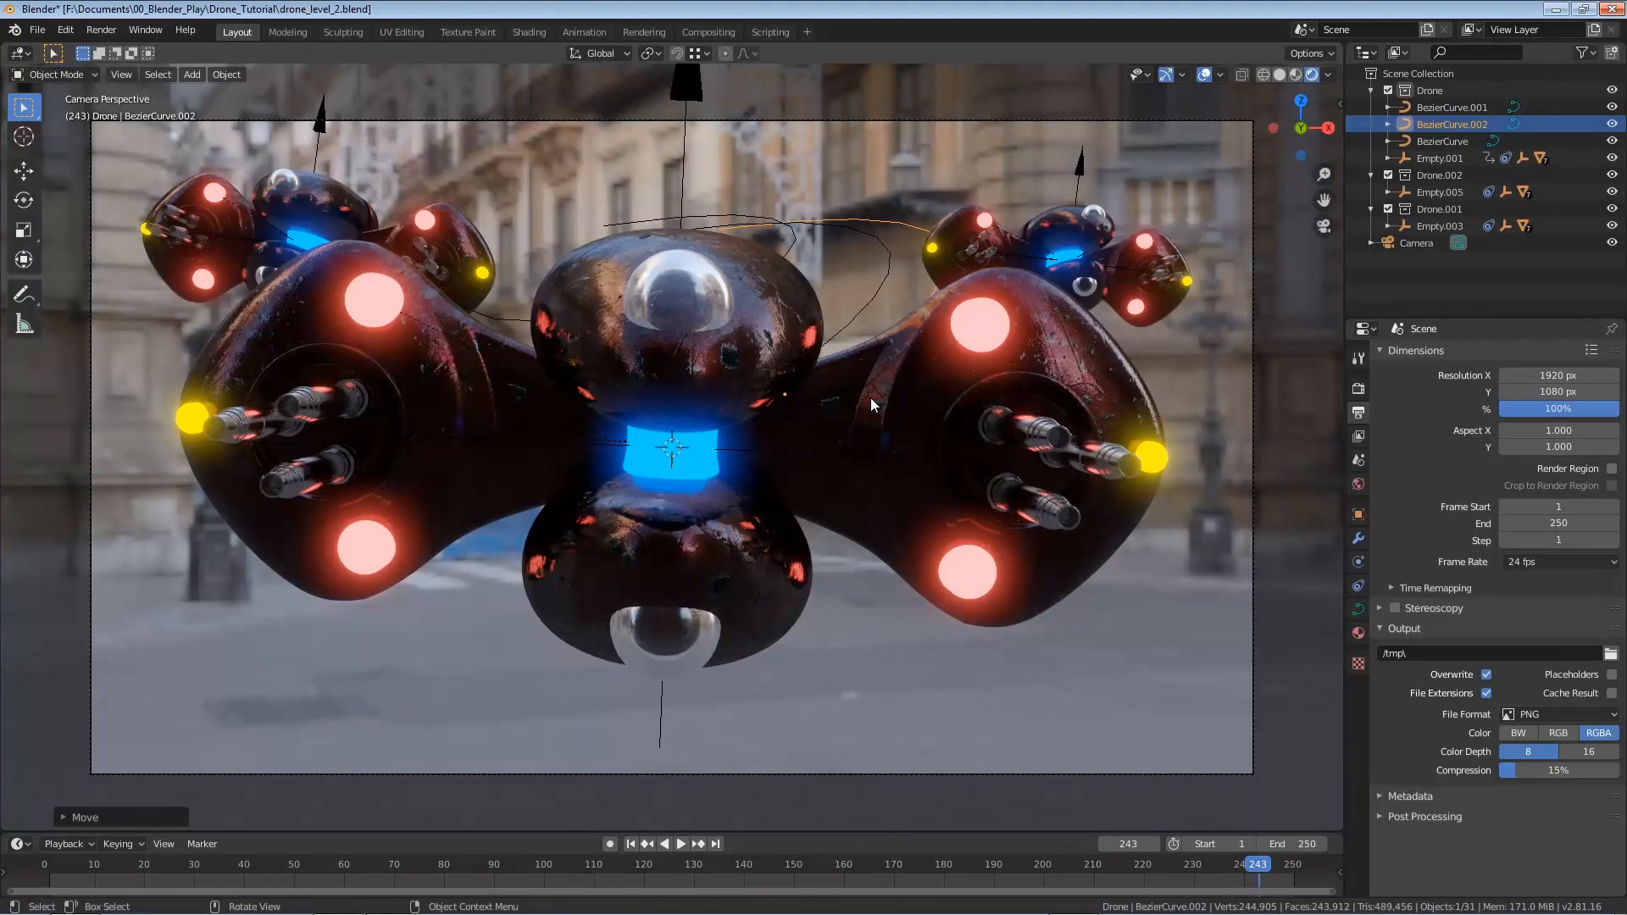
{"action": "key", "text": "ctrl+s"}
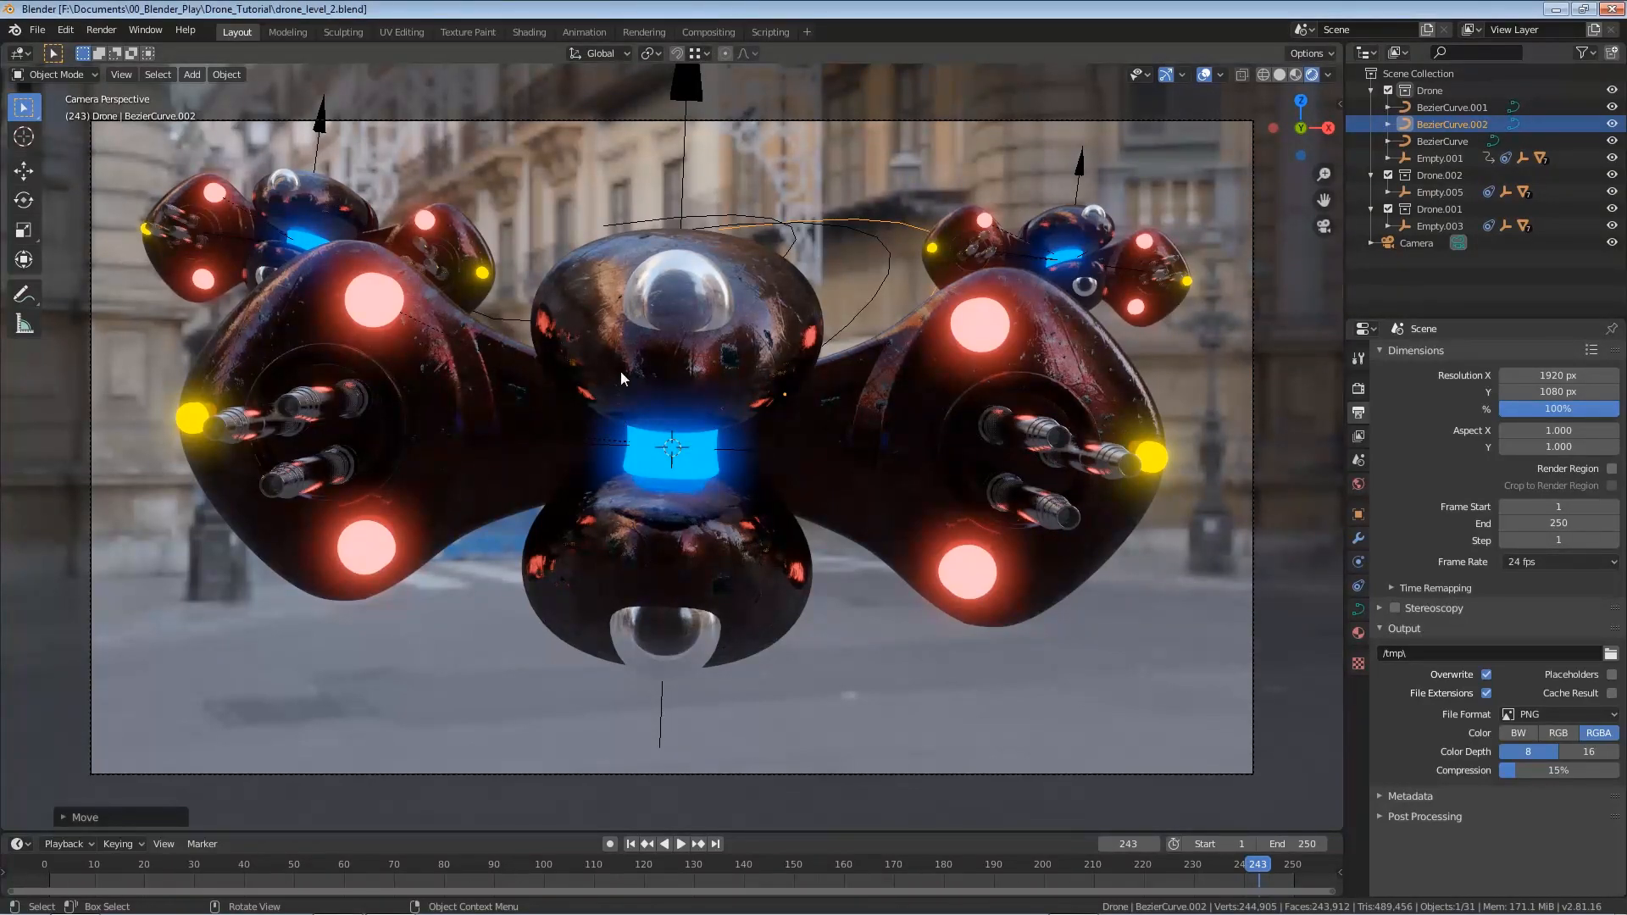
Select Empty.005 in the front view, return to the camera view and keyframe its rotation at frame 1
{"action": "key", "text": "KP_1"}
{"action": "scroll", "coordinate": [620, 371], "scroll_direction": "up", "scroll_amount": 4}
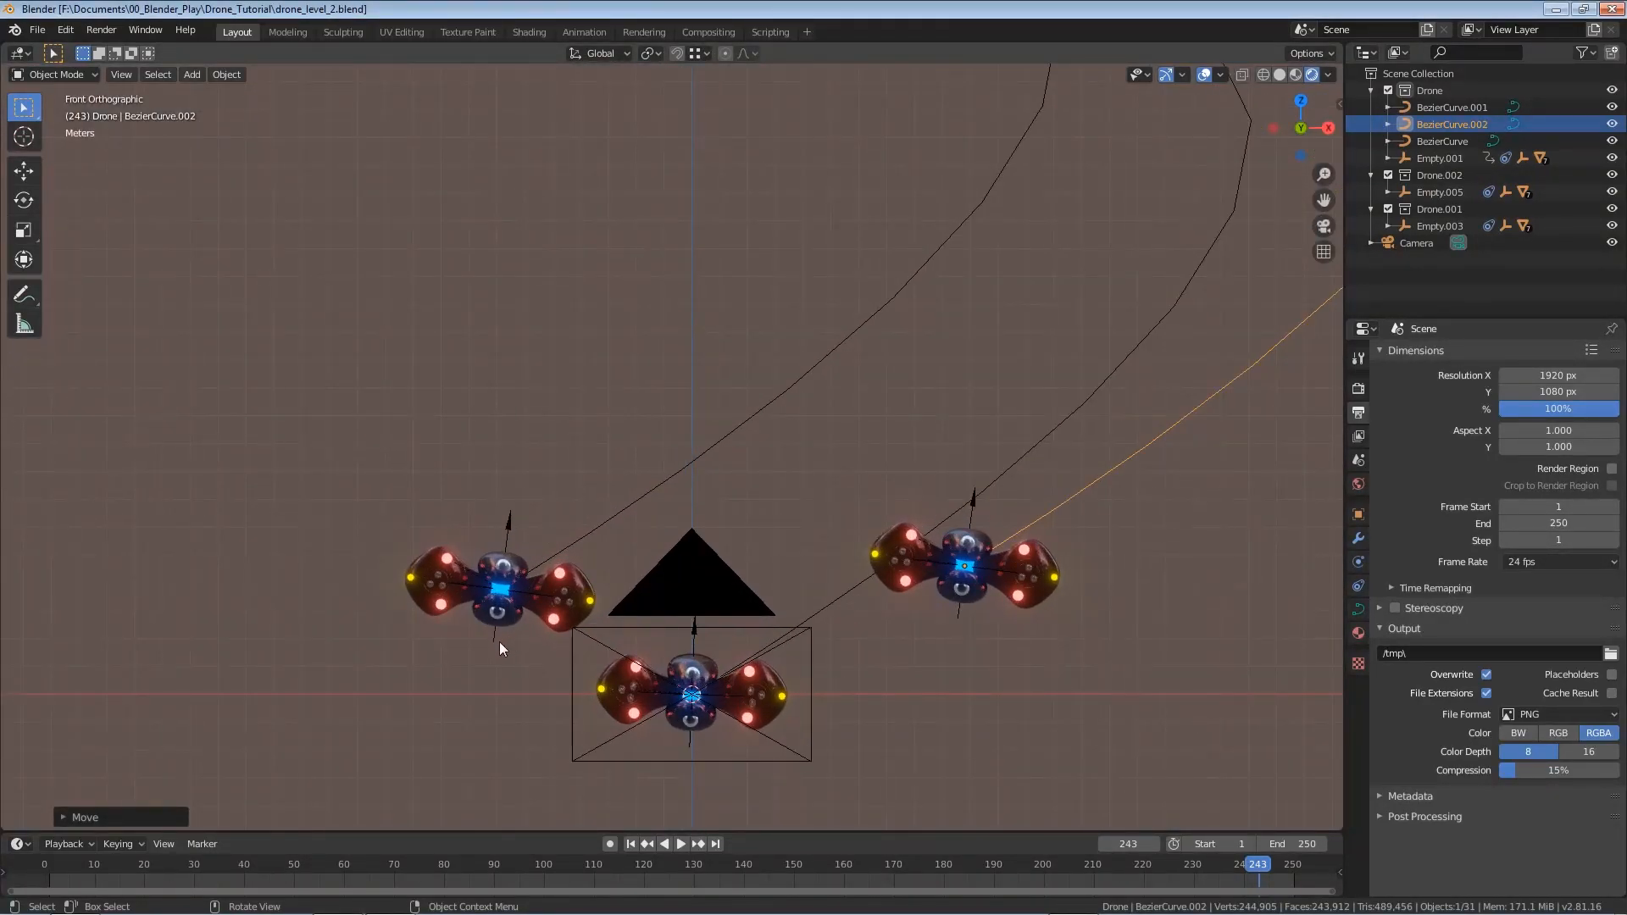
{"action": "left_click", "coordinate": [495, 645]}
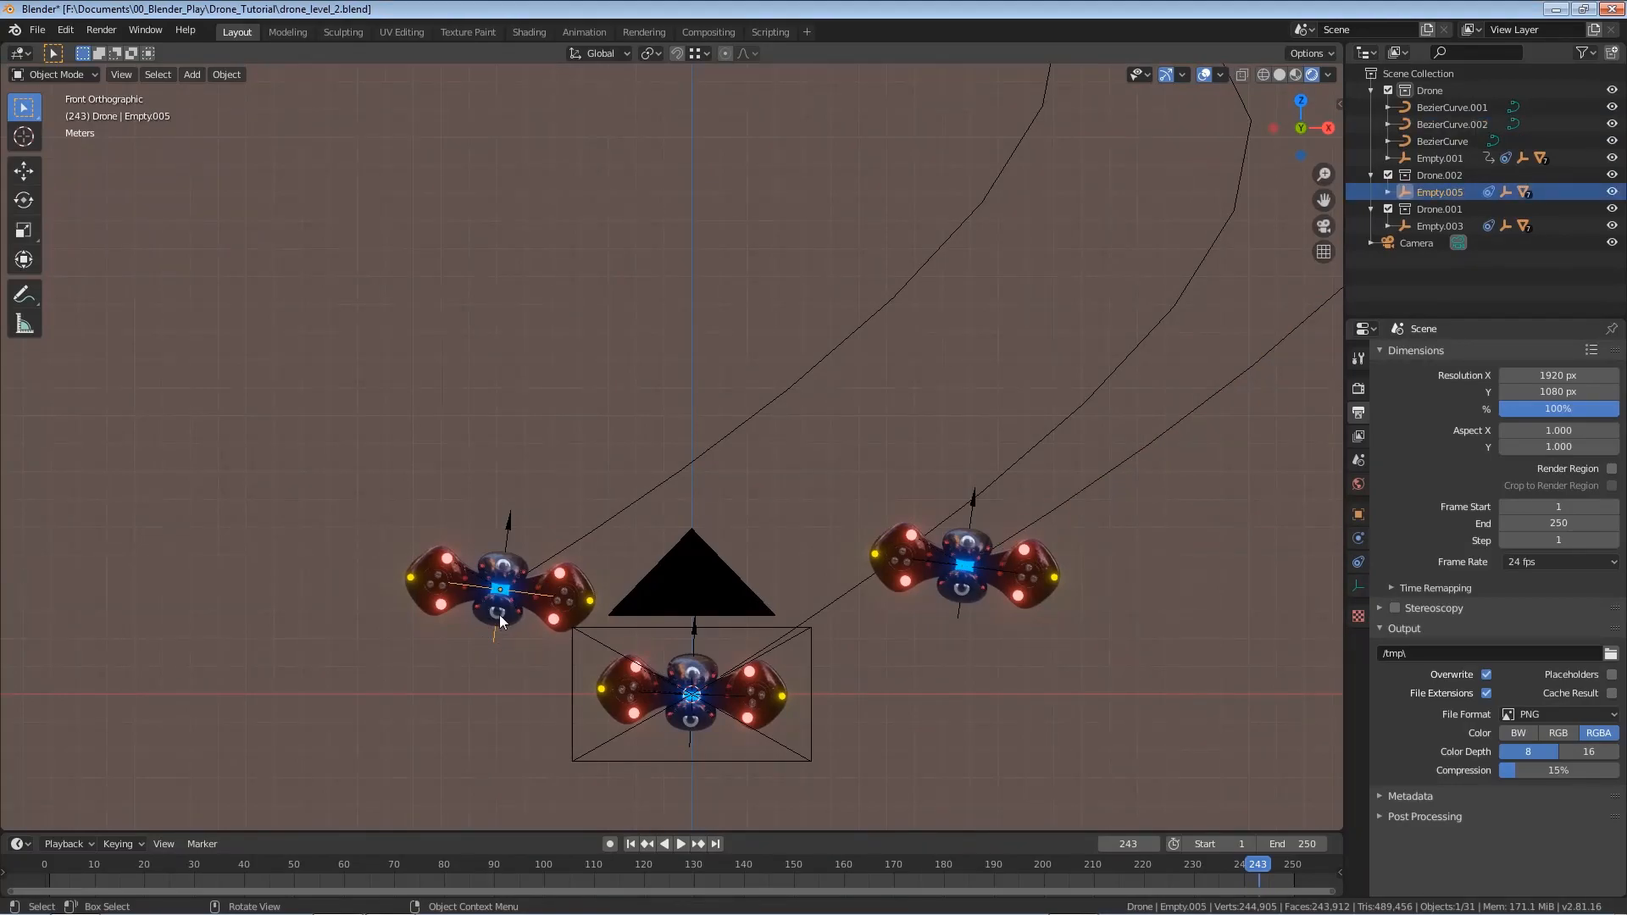
{"action": "key", "text": "KP_0"}
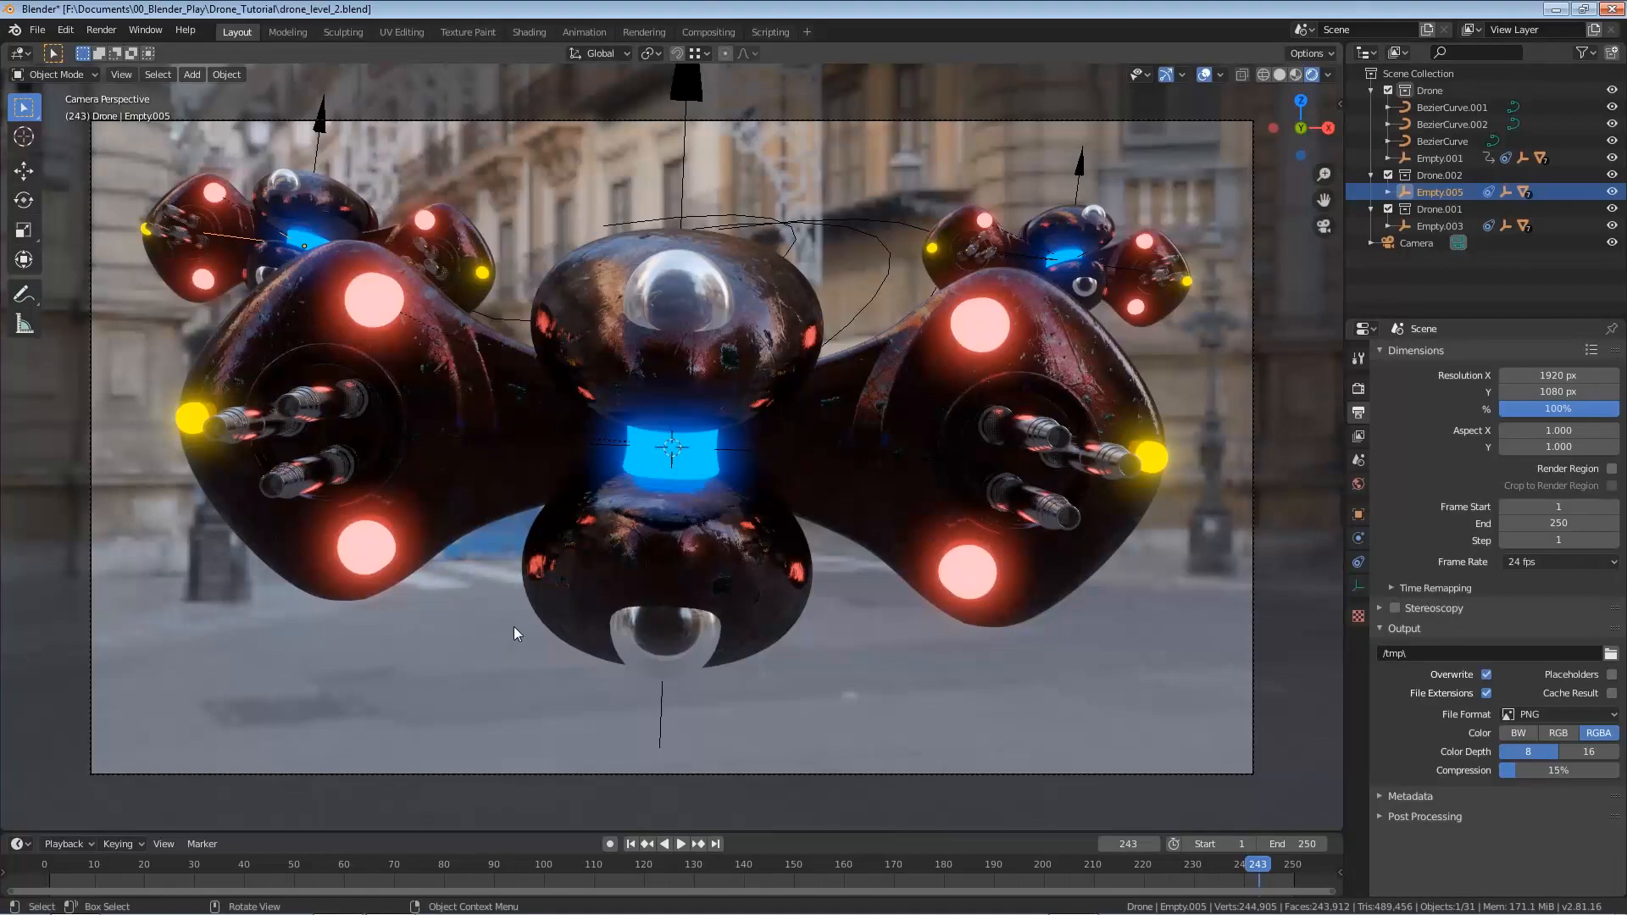
{"action": "left_click", "coordinate": [631, 844]}
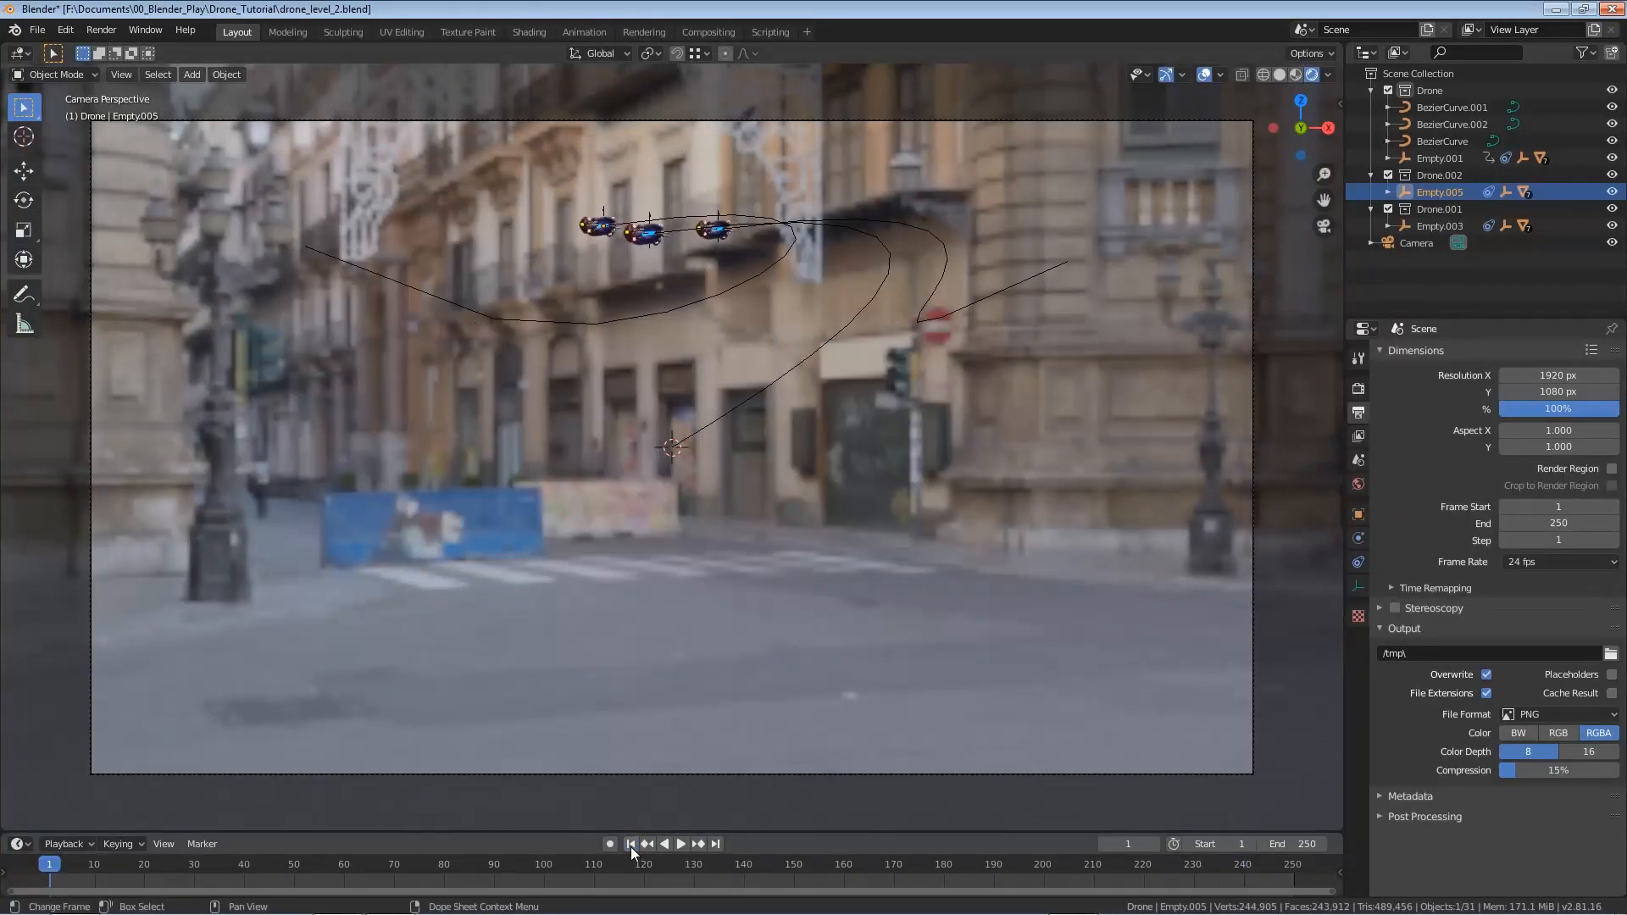
{"action": "key", "text": "n"}
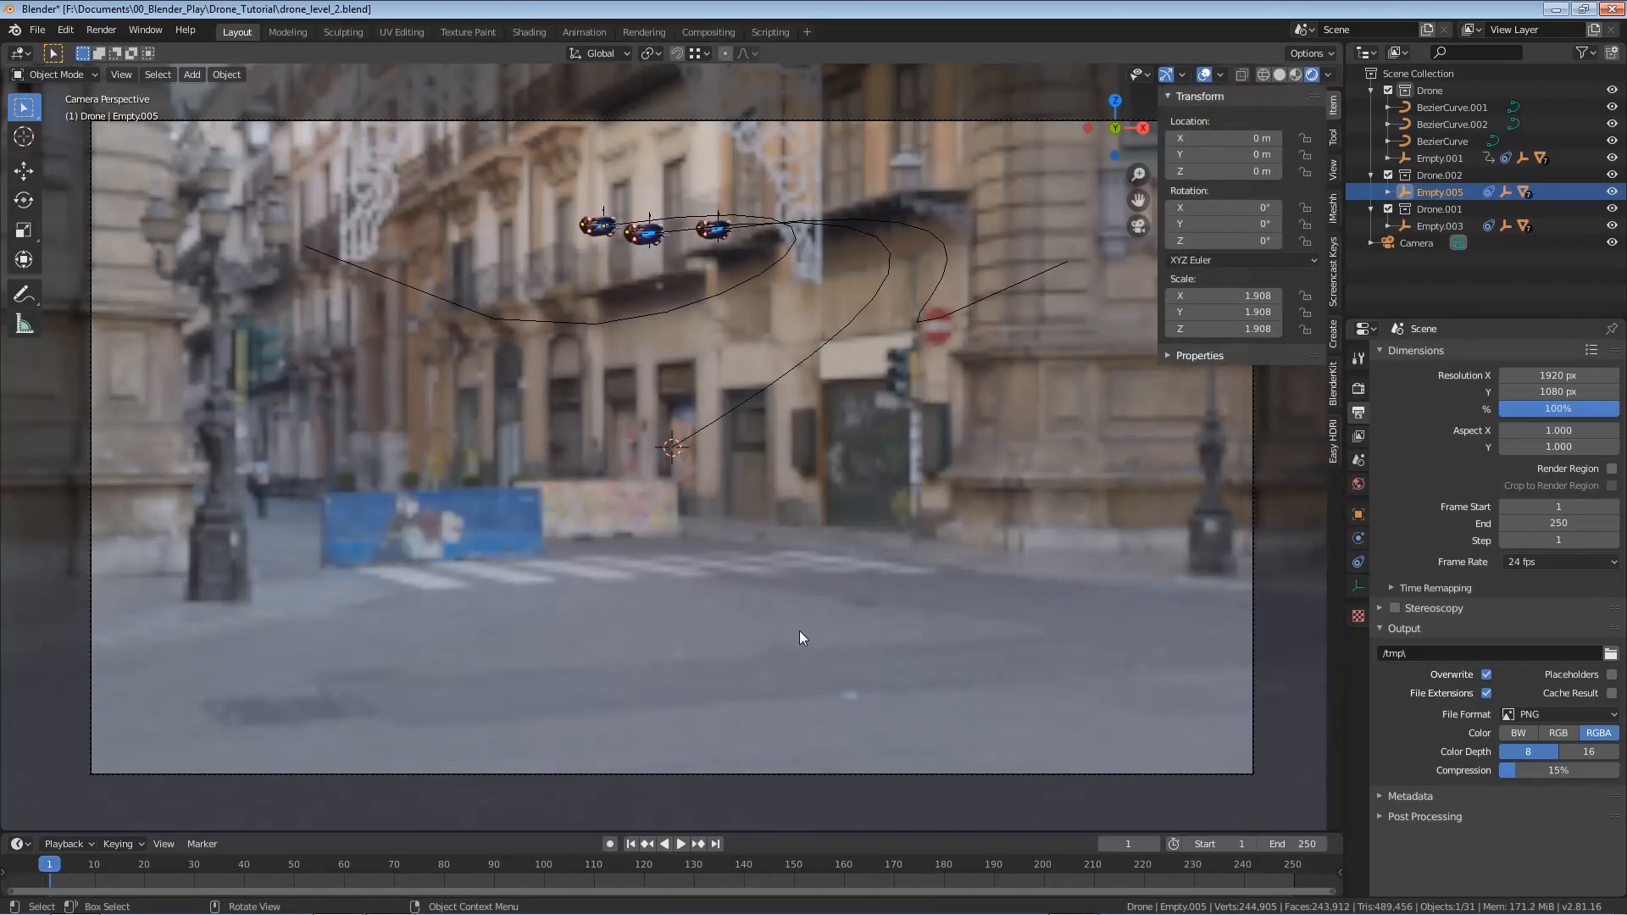
{"action": "scroll", "coordinate": [593, 500], "scroll_direction": "down", "scroll_amount": 1}
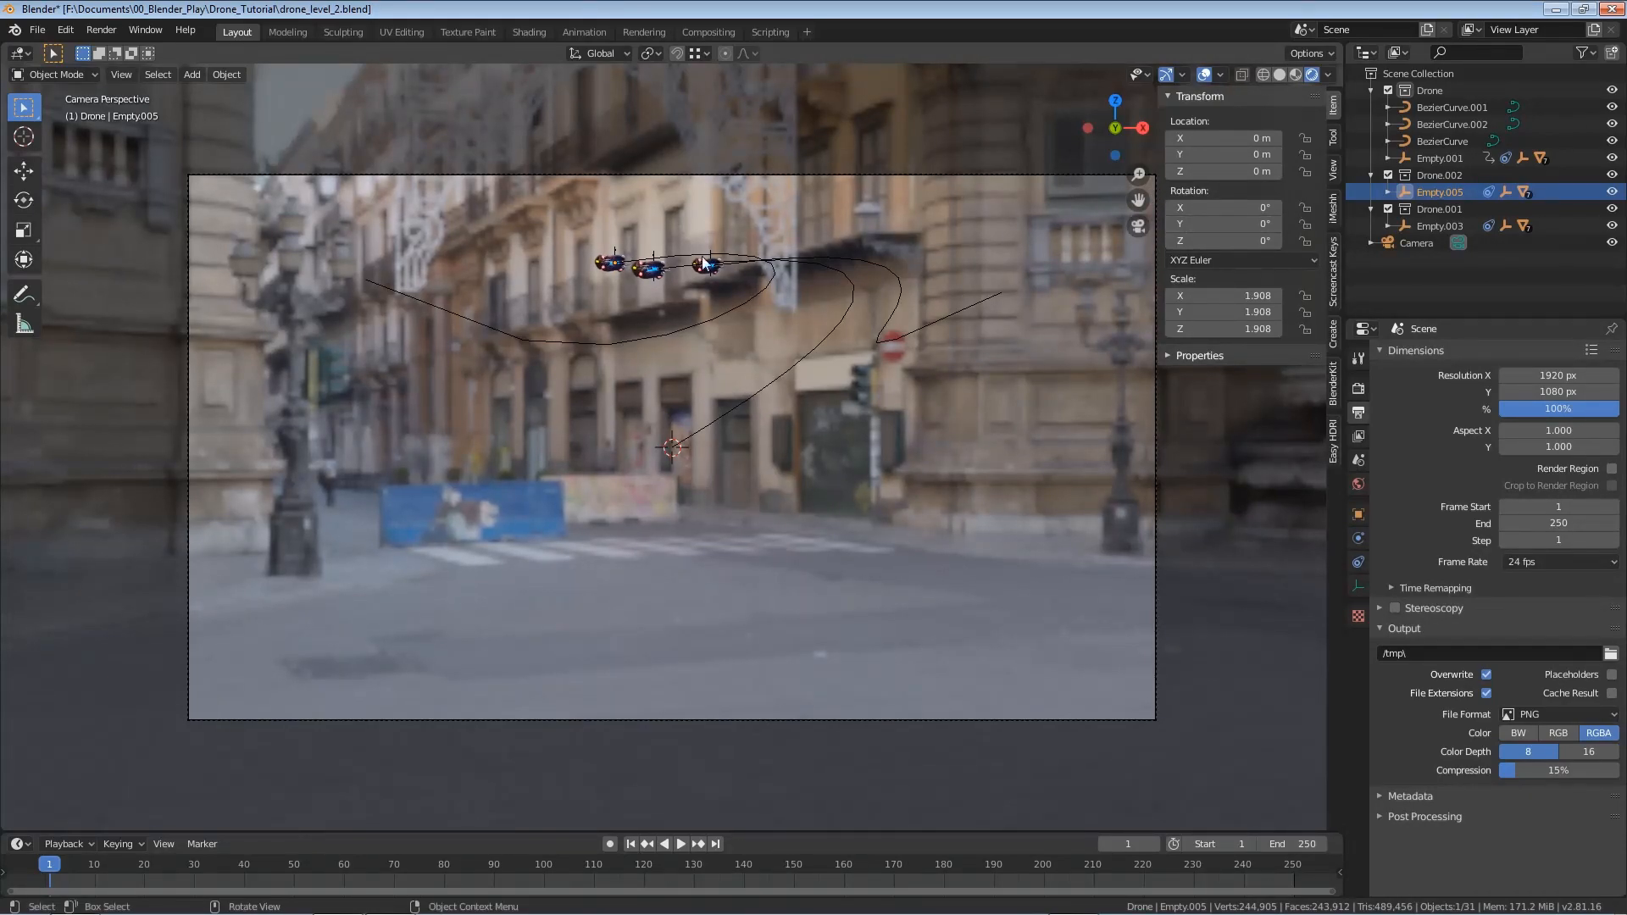
{"action": "key", "text": "i"}
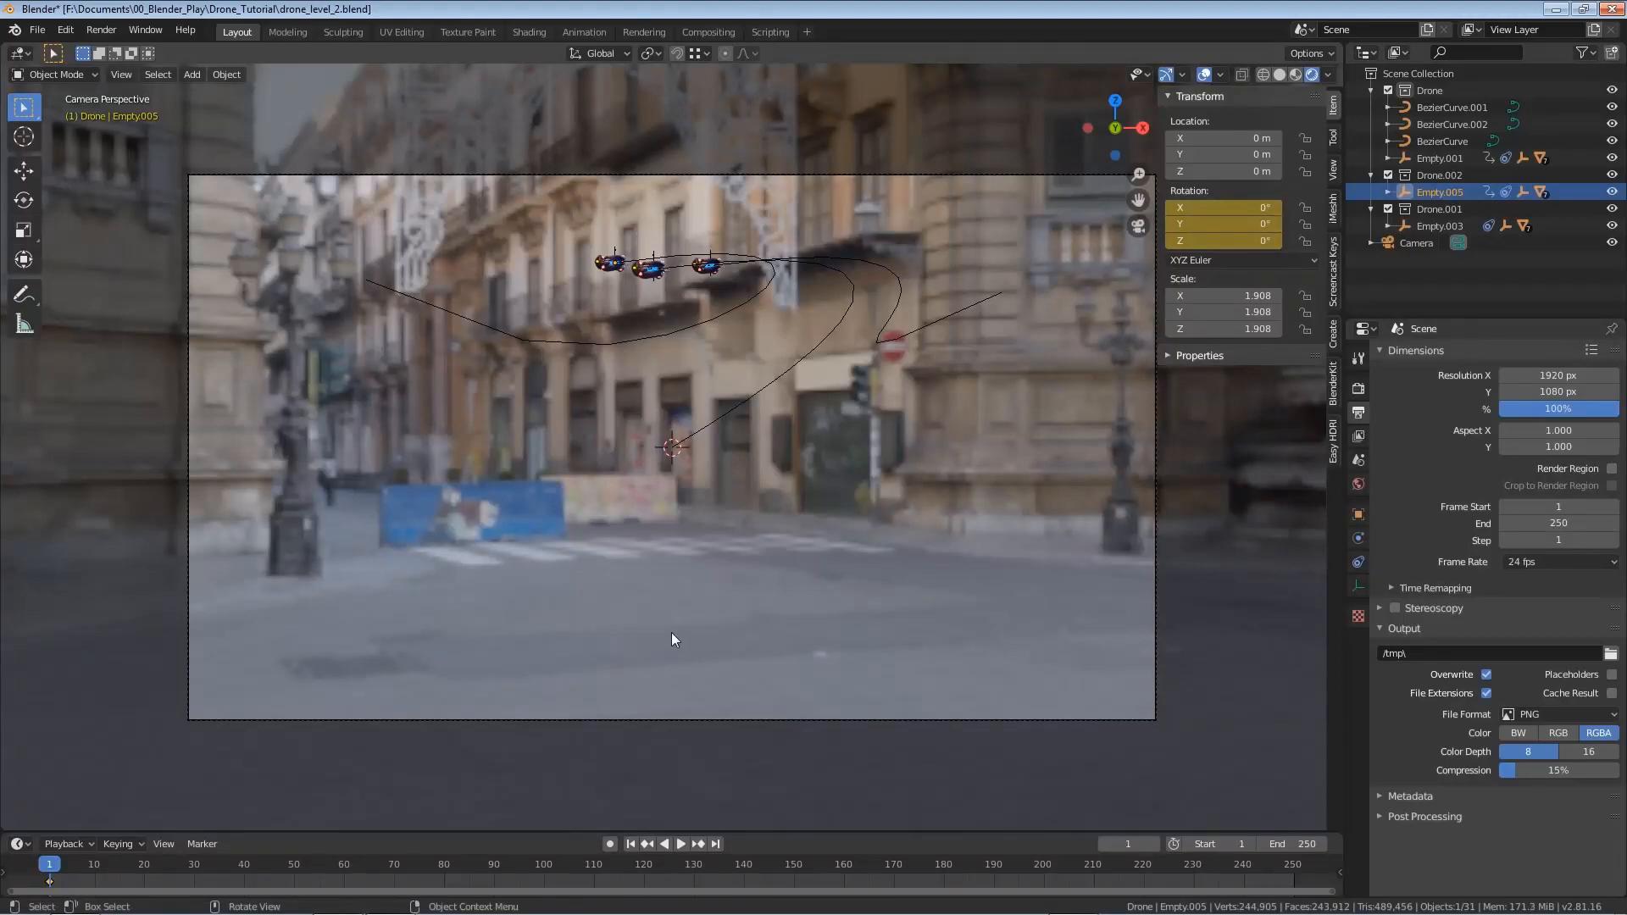
At frame 123, rotate Empty.005 to X 2.4°, Y 1.1°, Z 11.9° and keyframe the rotation
{"action": "key", "text": "space"}
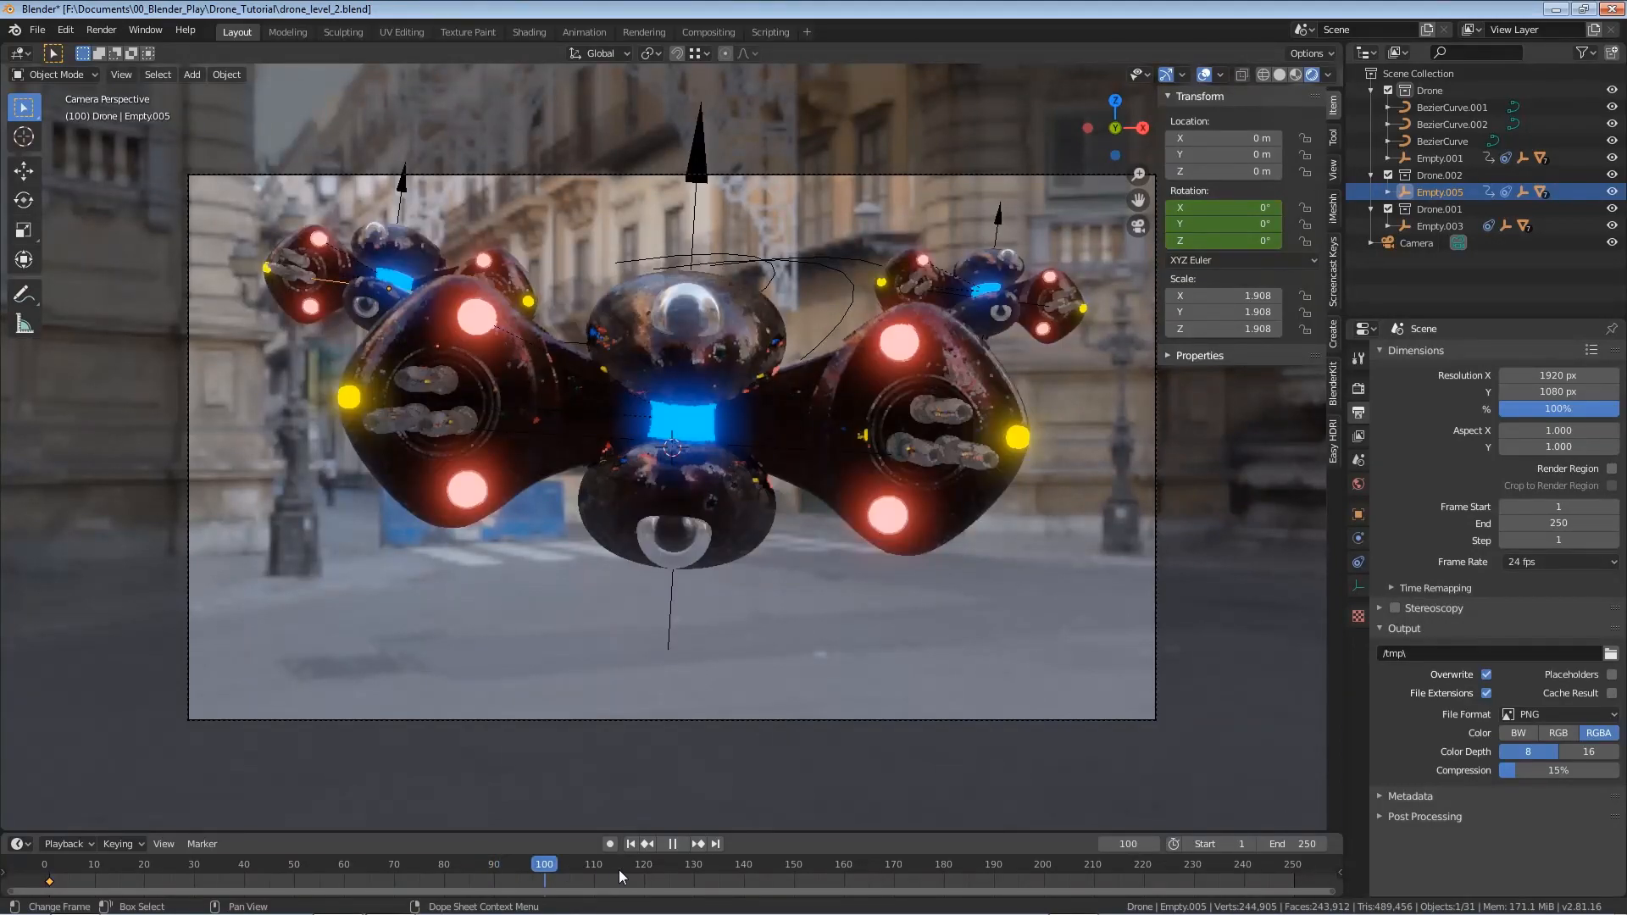
{"action": "left_click", "coordinate": [648, 861]}
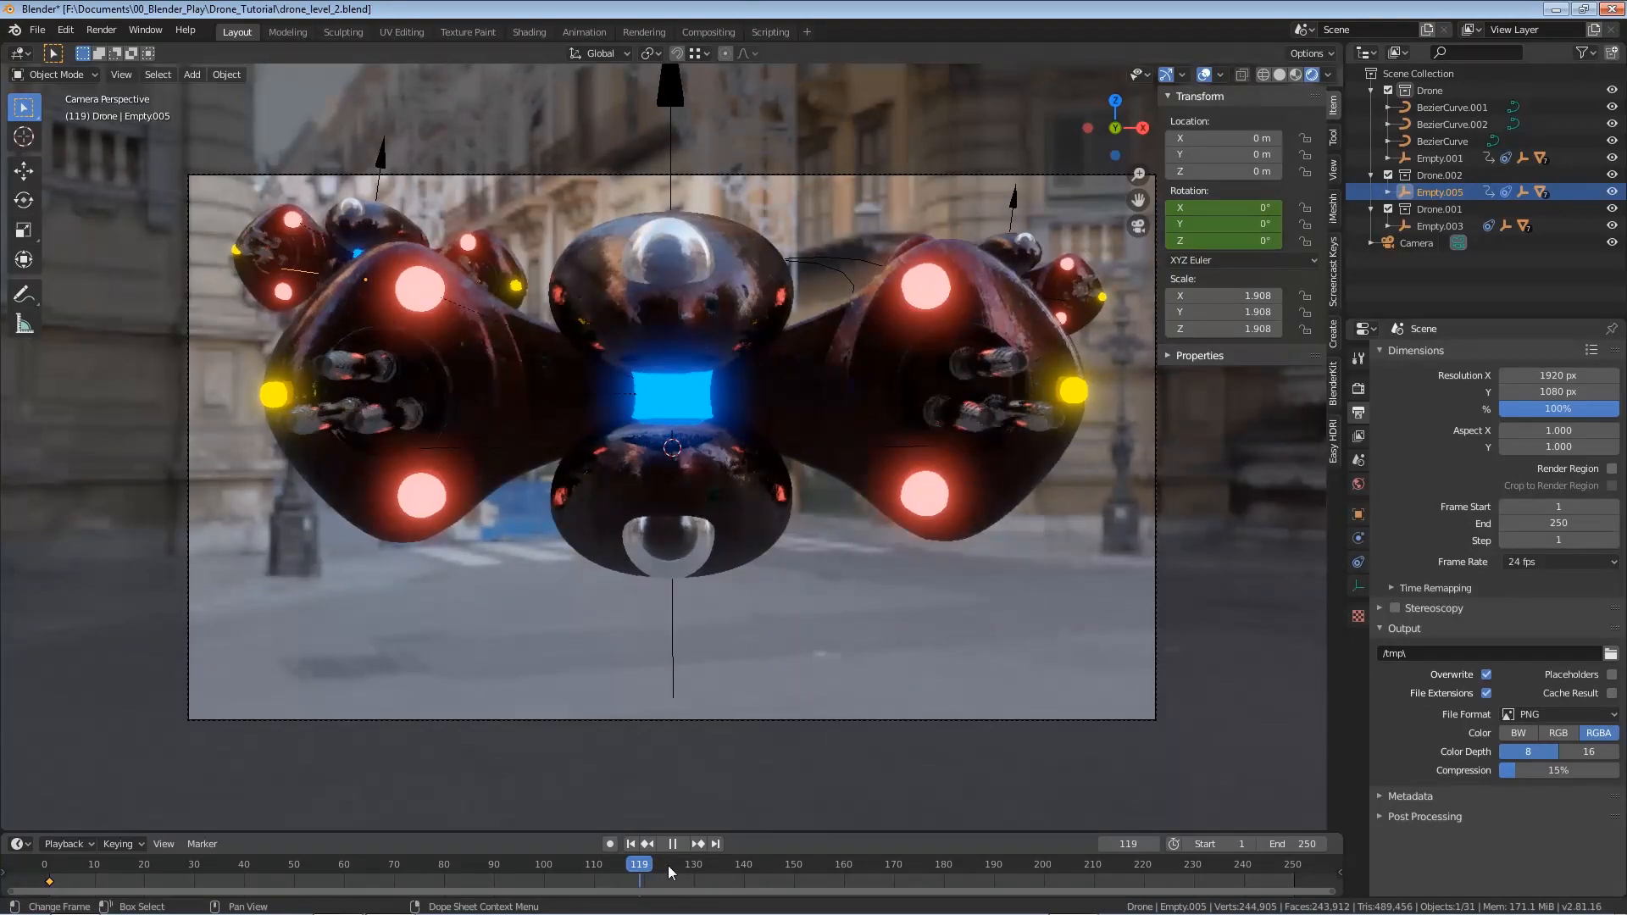
{"action": "left_click", "coordinate": [659, 867]}
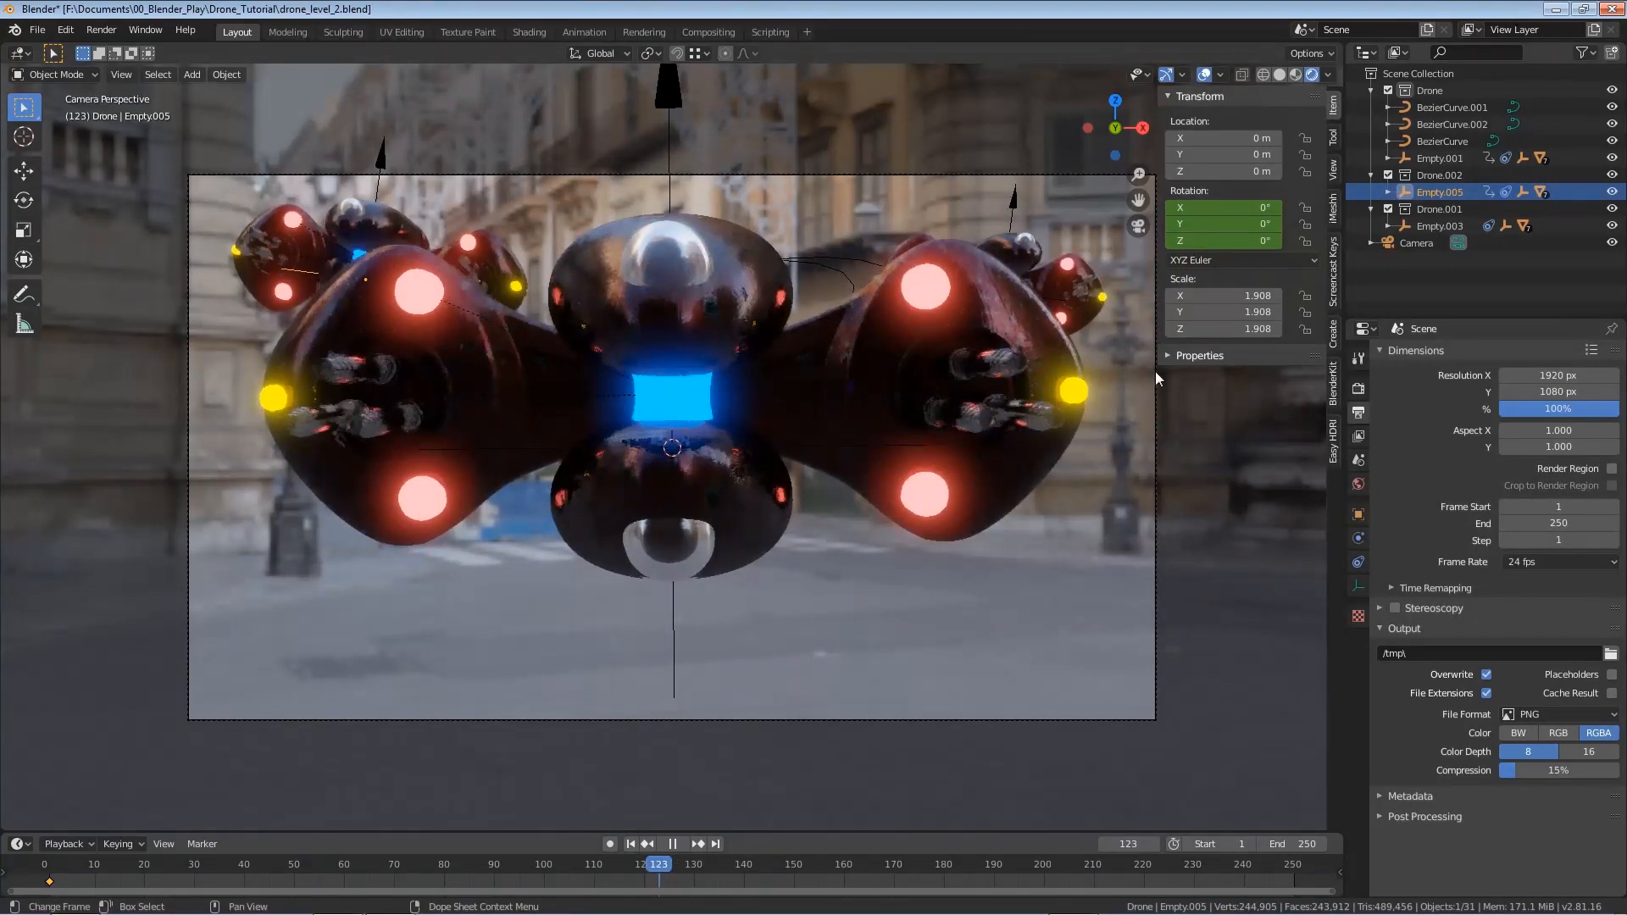
{"action": "key", "text": "space"}
{"action": "left_click_drag", "start_coordinate": [1195, 246], "coordinate": [1233, 207]}
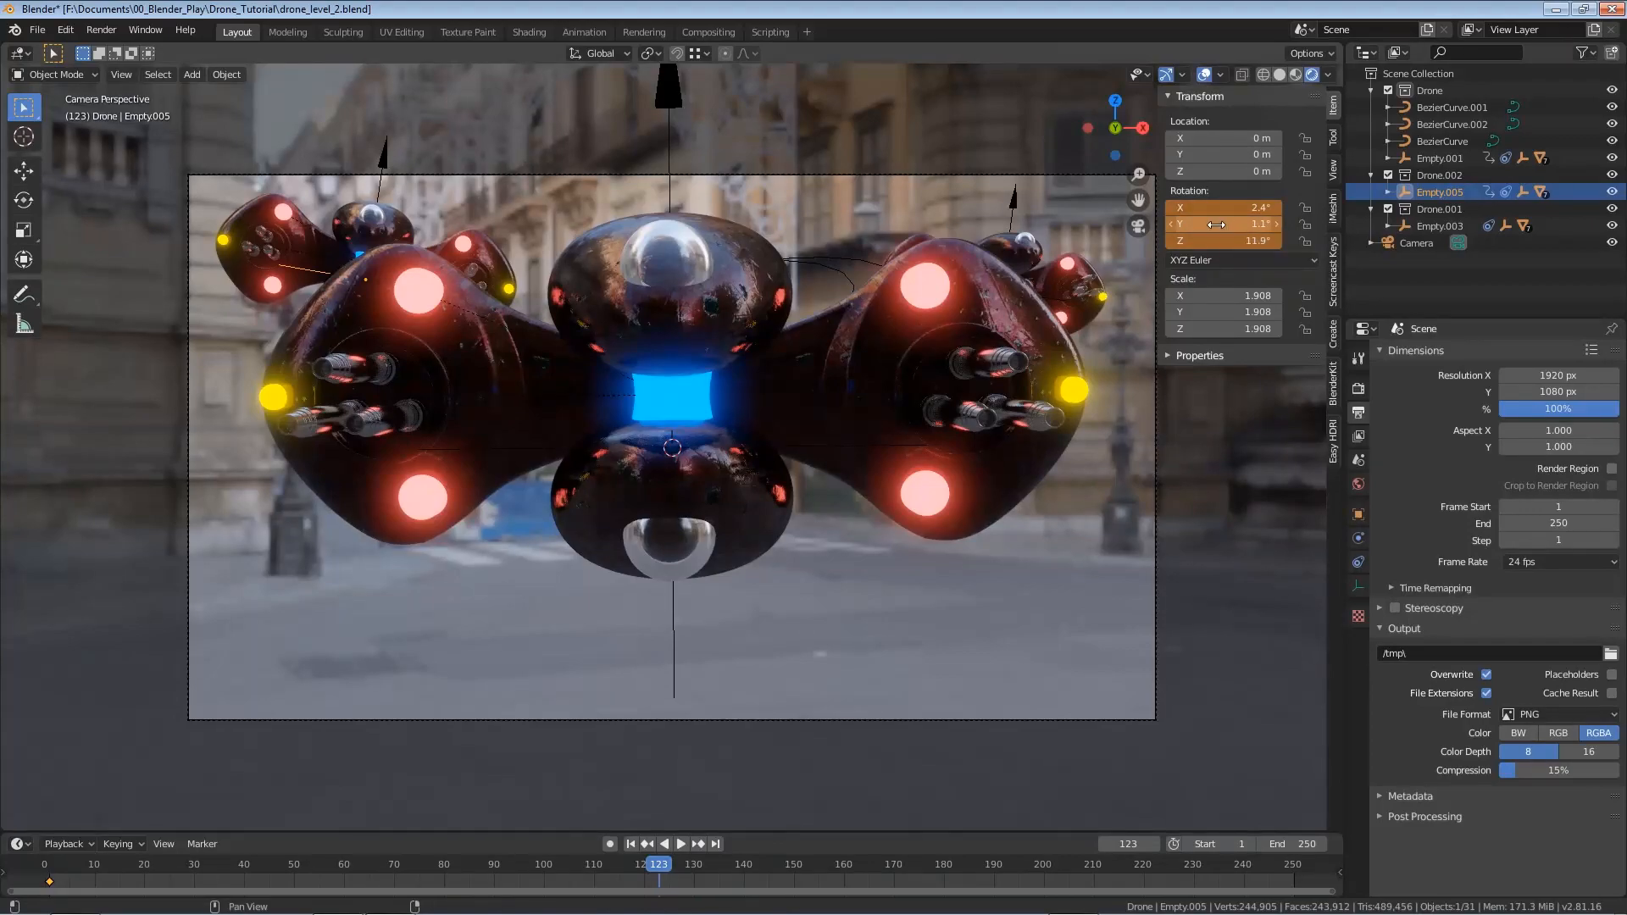
{"action": "key", "text": "i"}
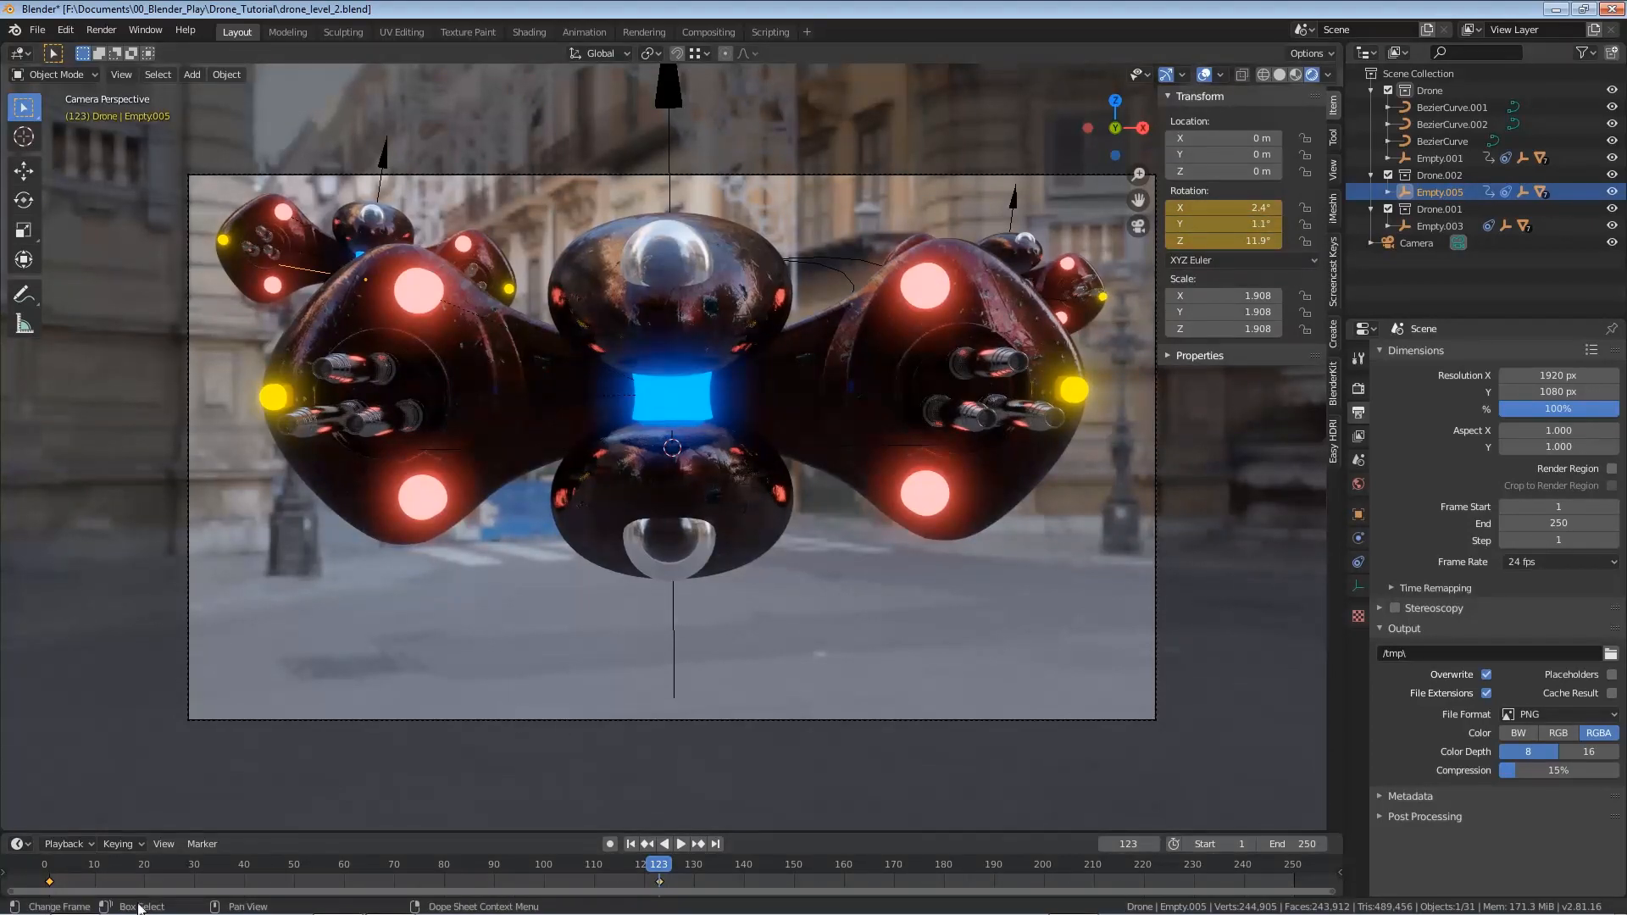
Play the animation from the start to frame 146 to check Empty.005's keyframed turn
{"action": "key", "text": "shift+Left"}
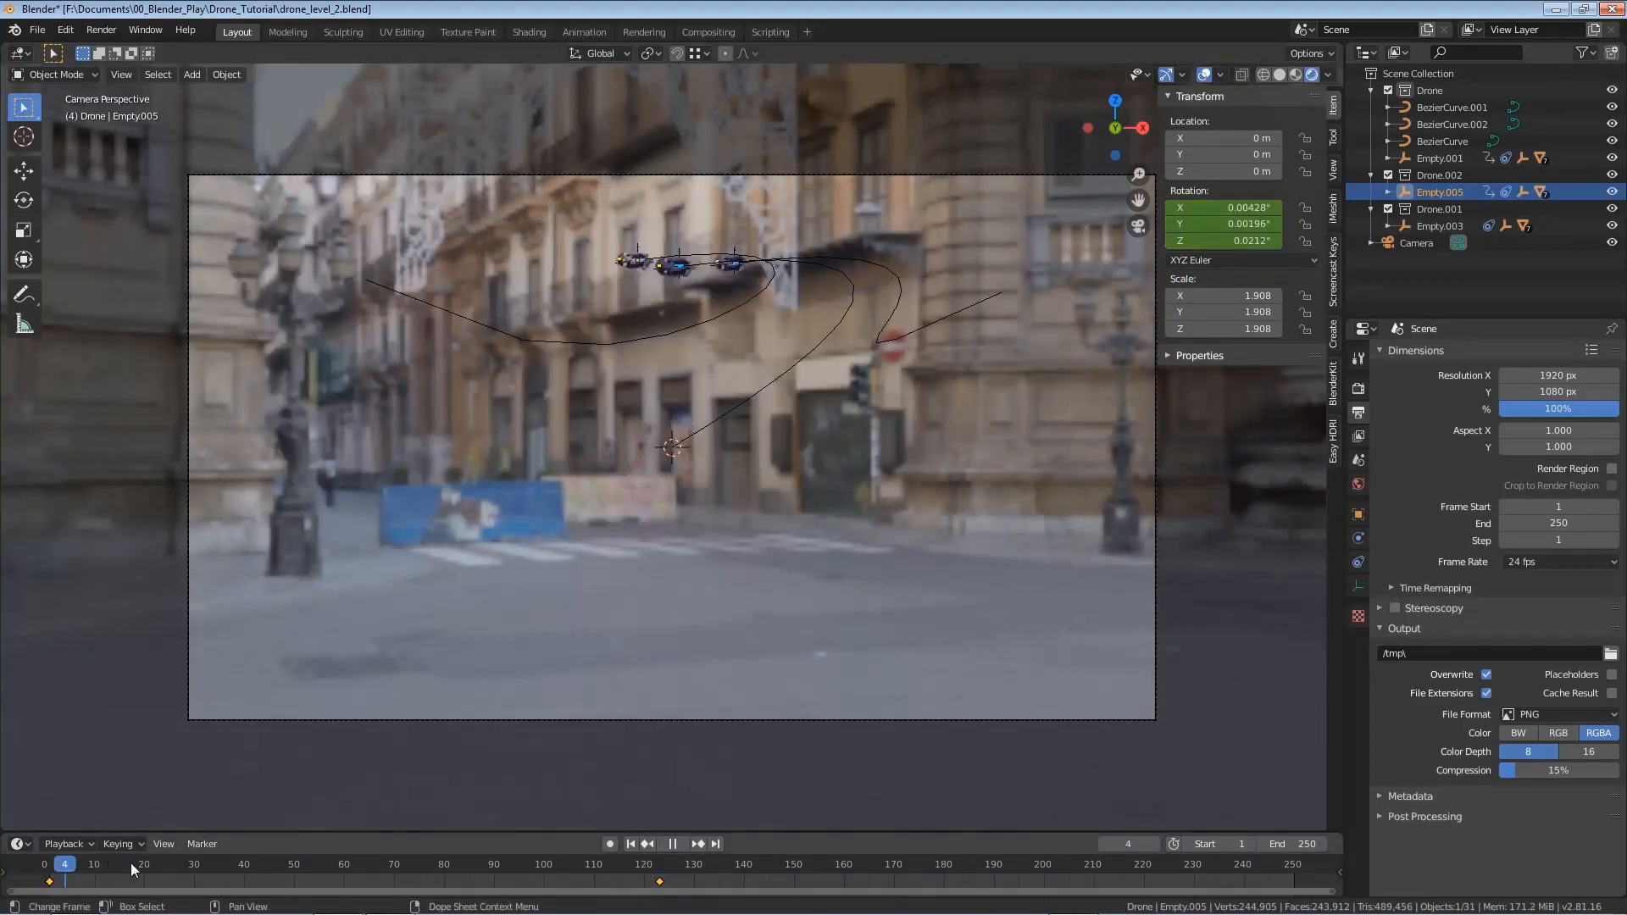
{"action": "key", "text": "space"}
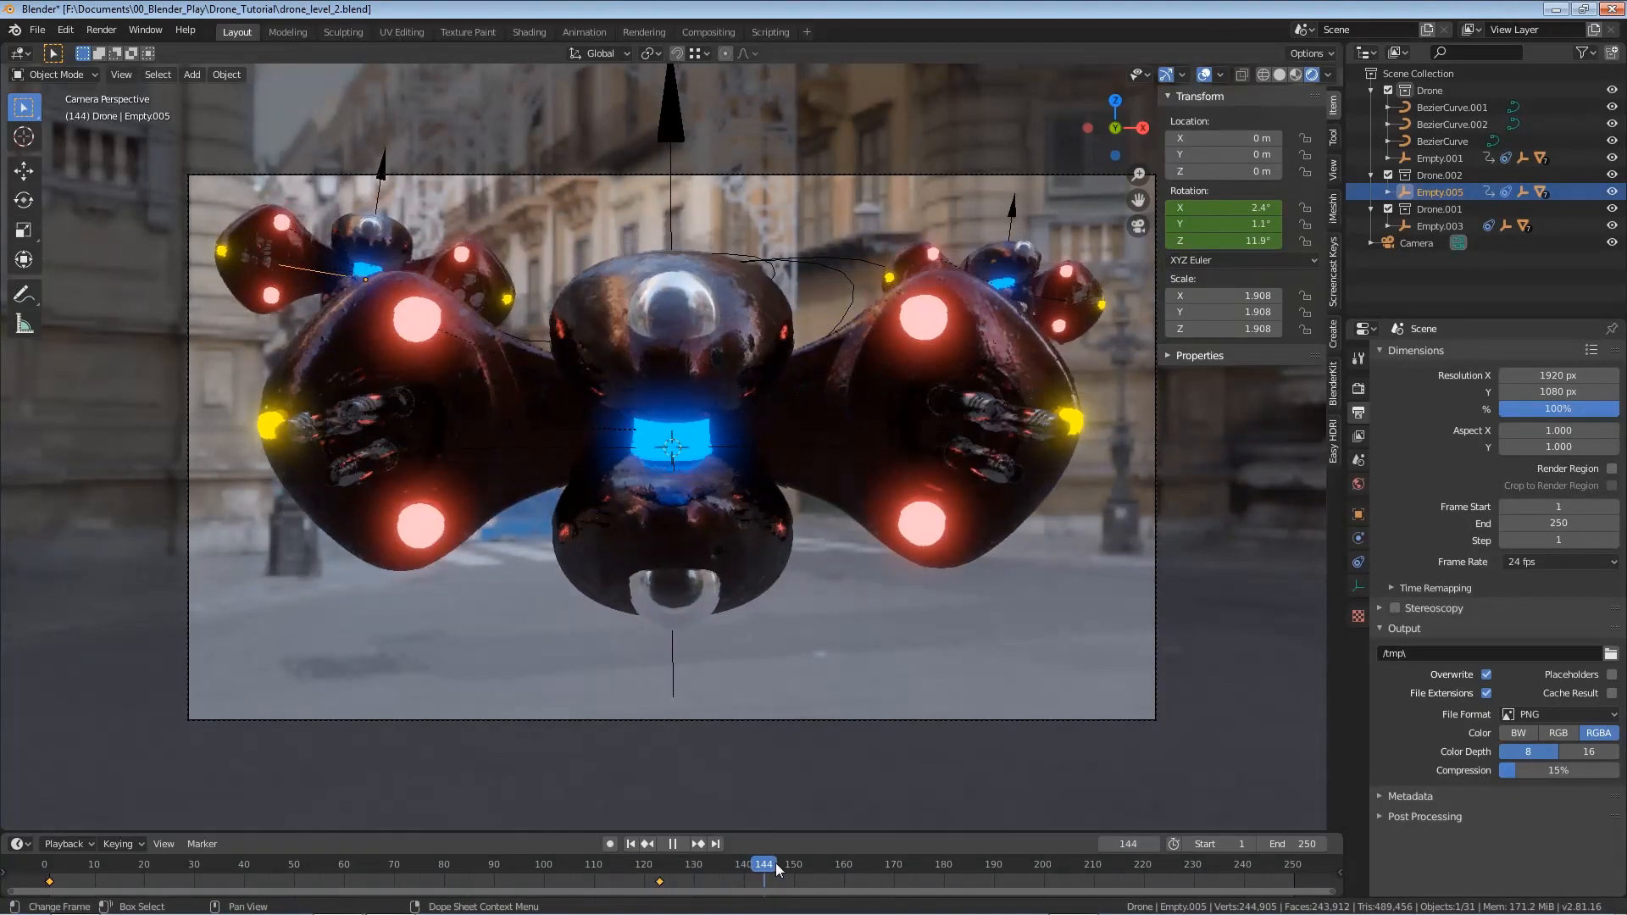
{"action": "key", "text": "space"}
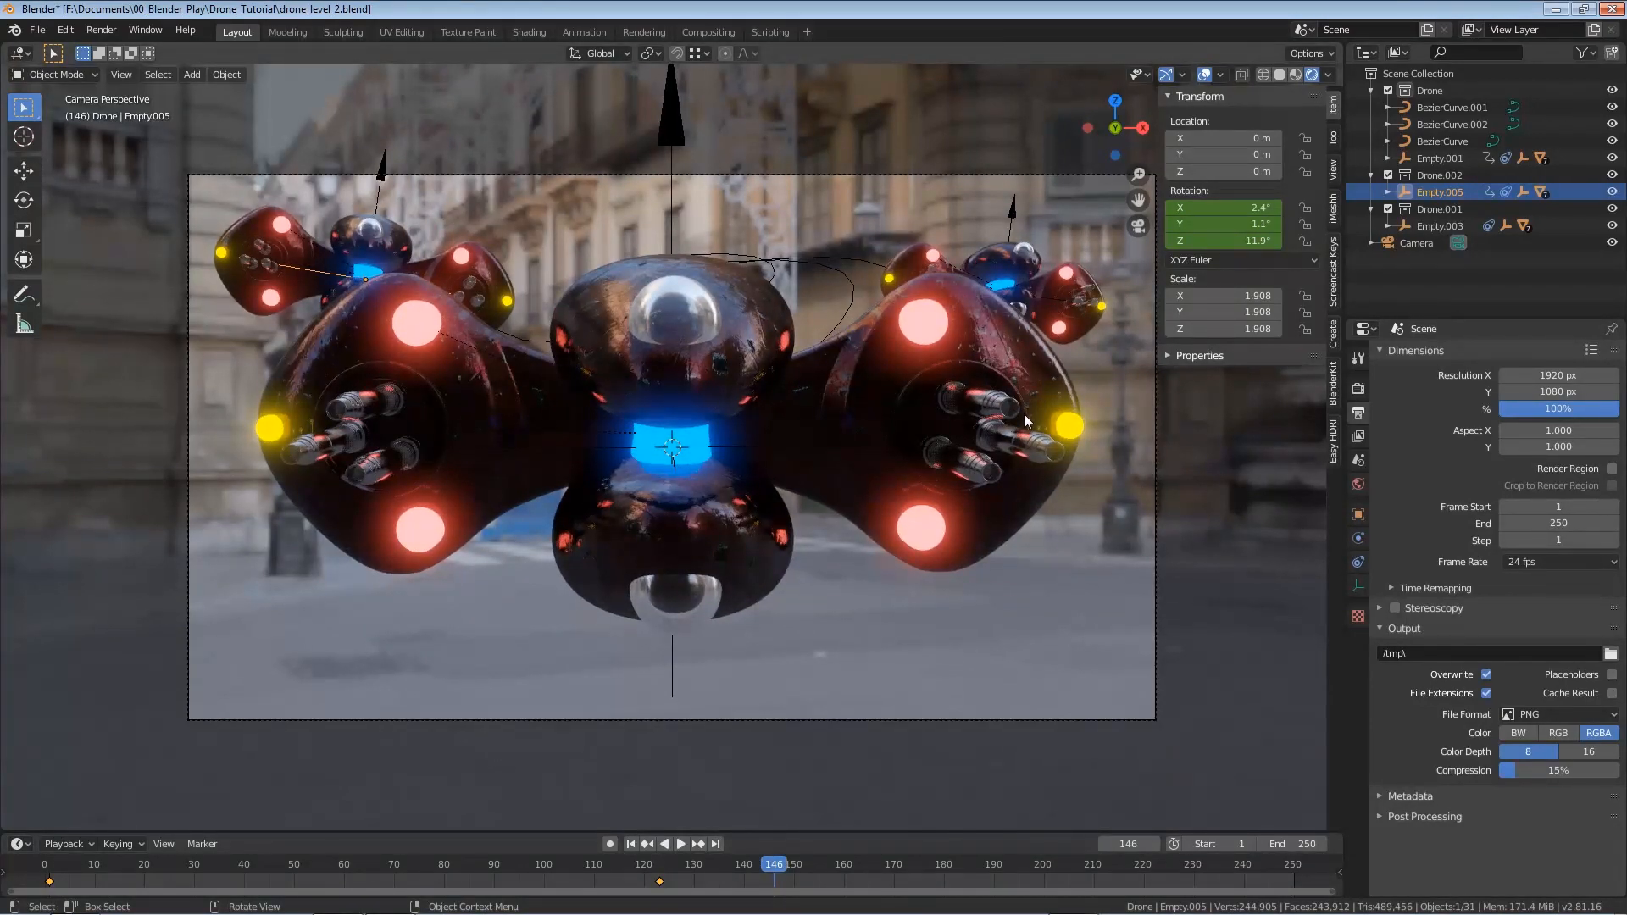
Select Empty.003 in the front view, return to the camera view and keyframe its rotation at frame 1
{"action": "key", "text": "KP_1"}
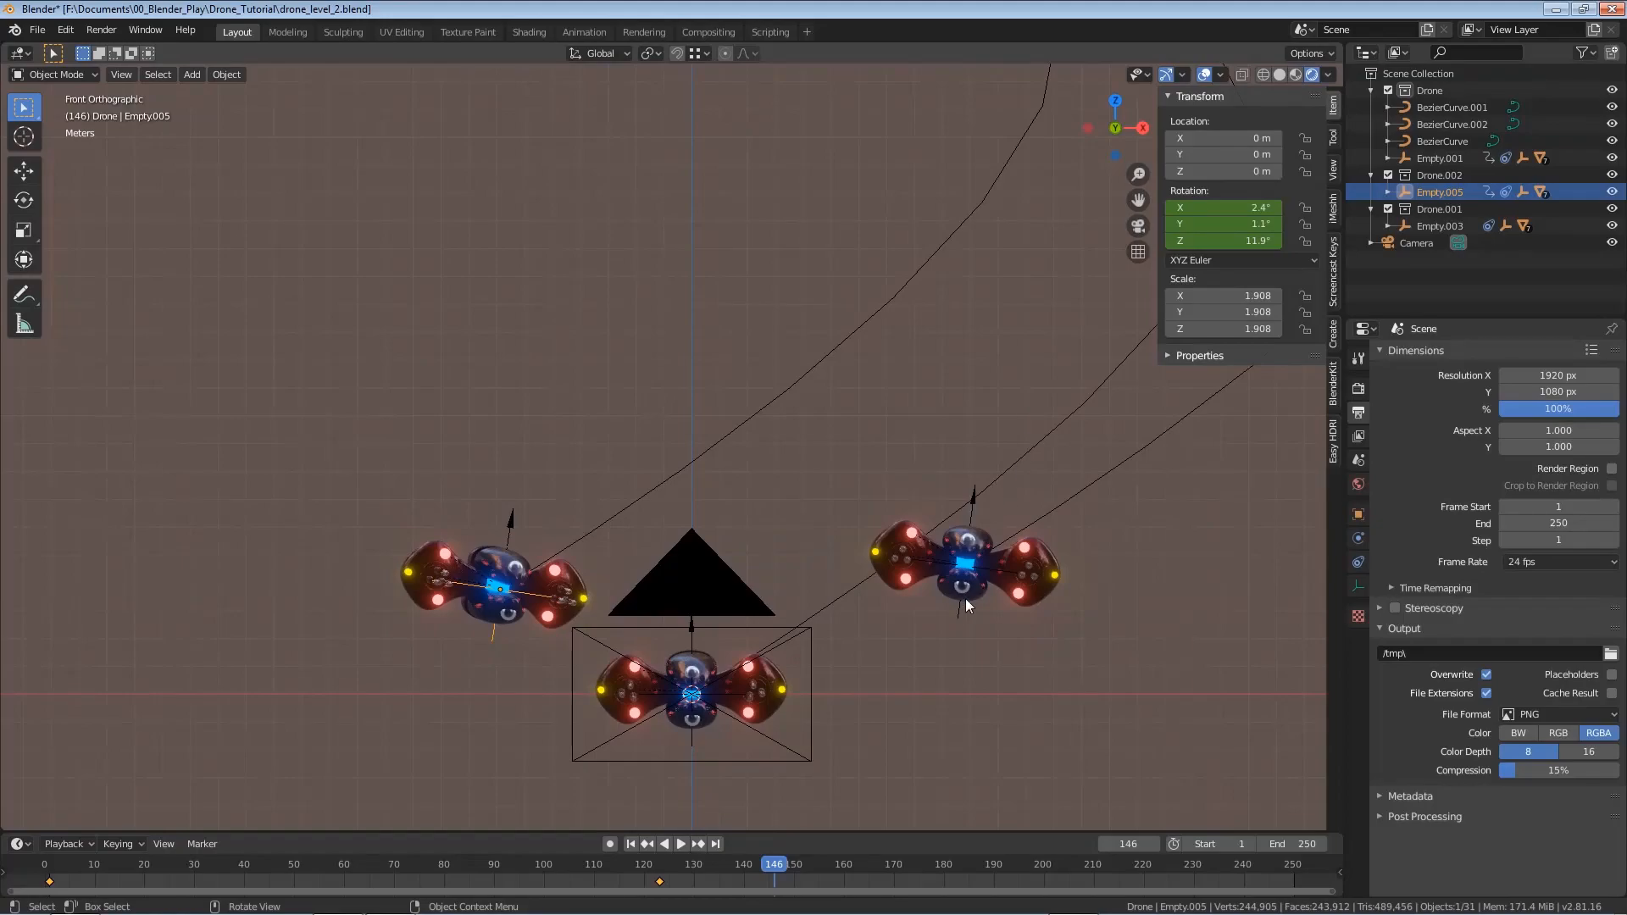
{"action": "left_click", "coordinate": [966, 622]}
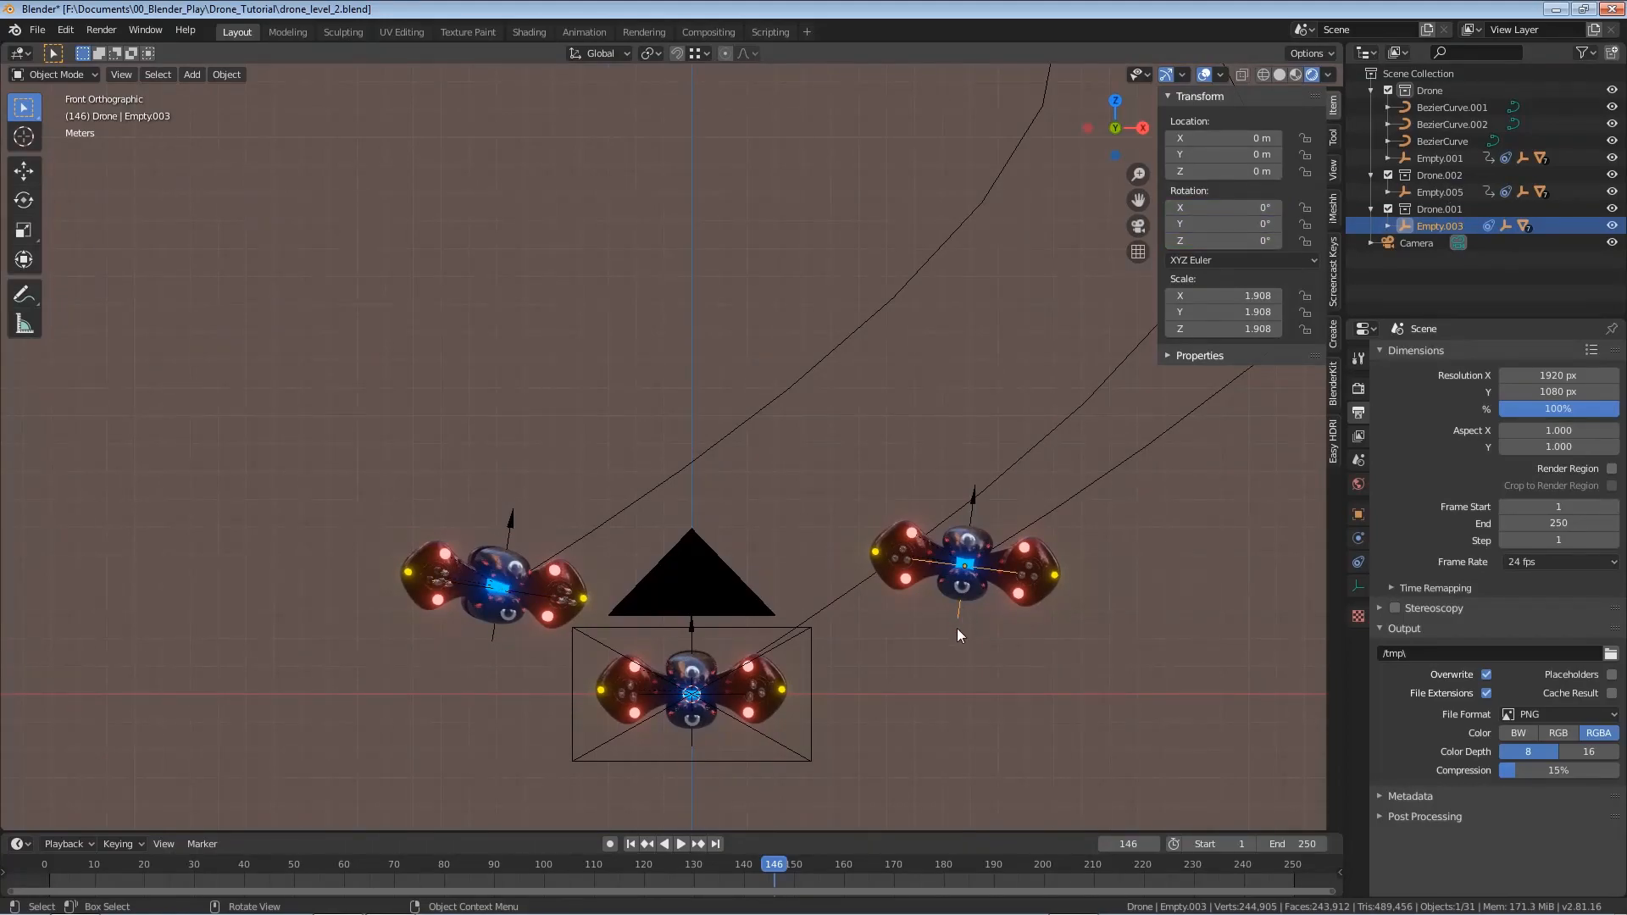
{"action": "key", "text": "KP_0"}
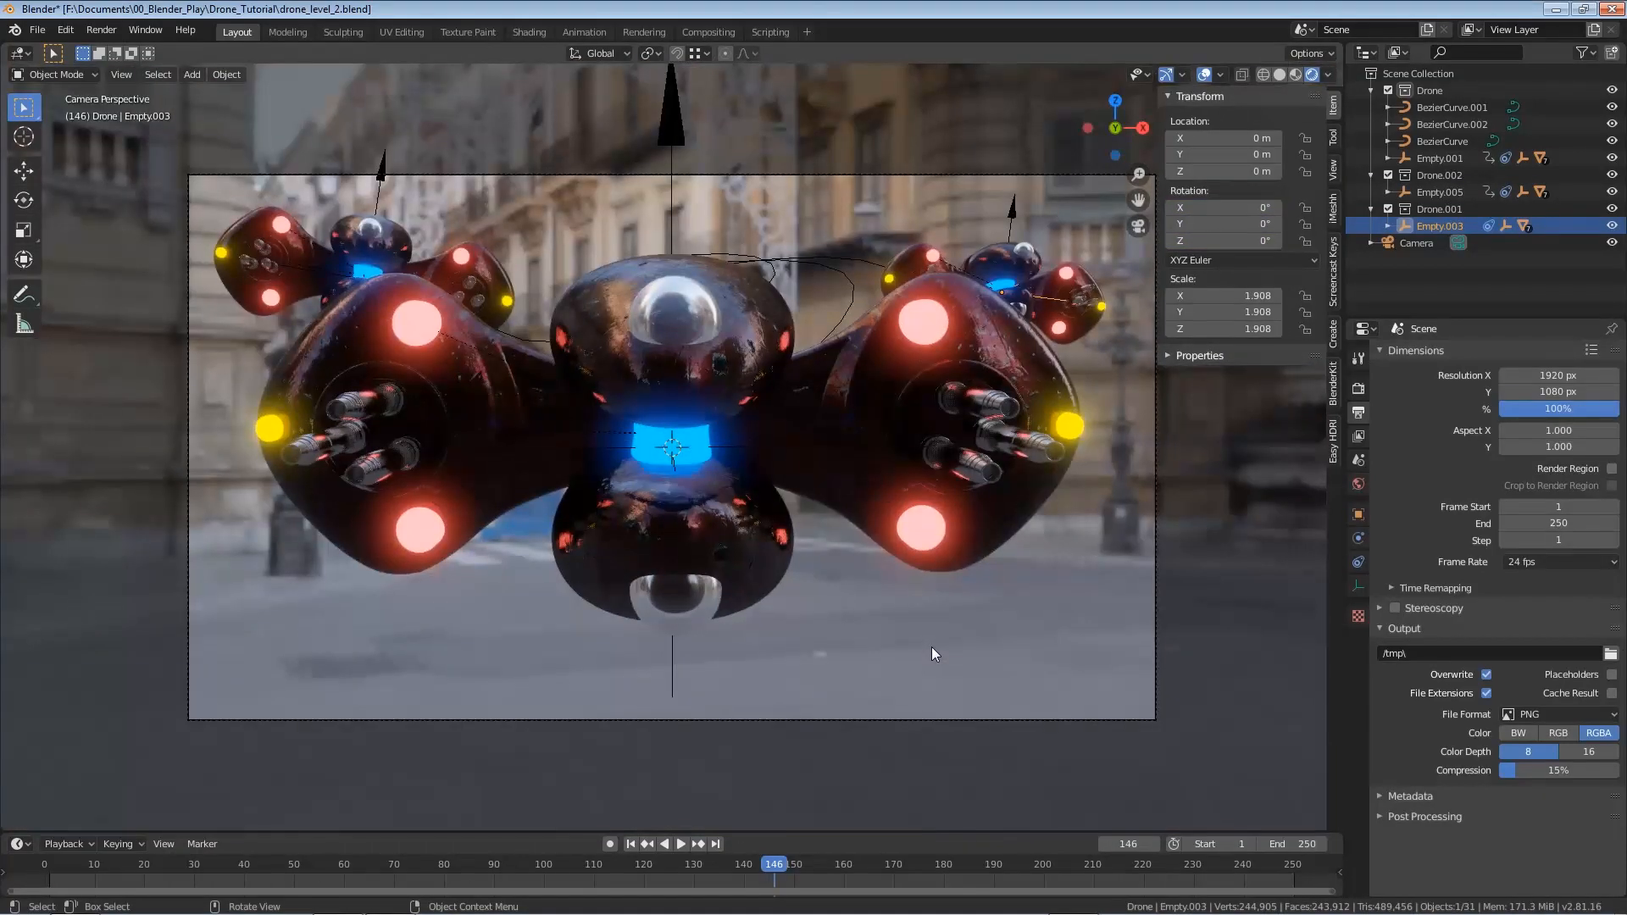
{"action": "left_click", "coordinate": [628, 844]}
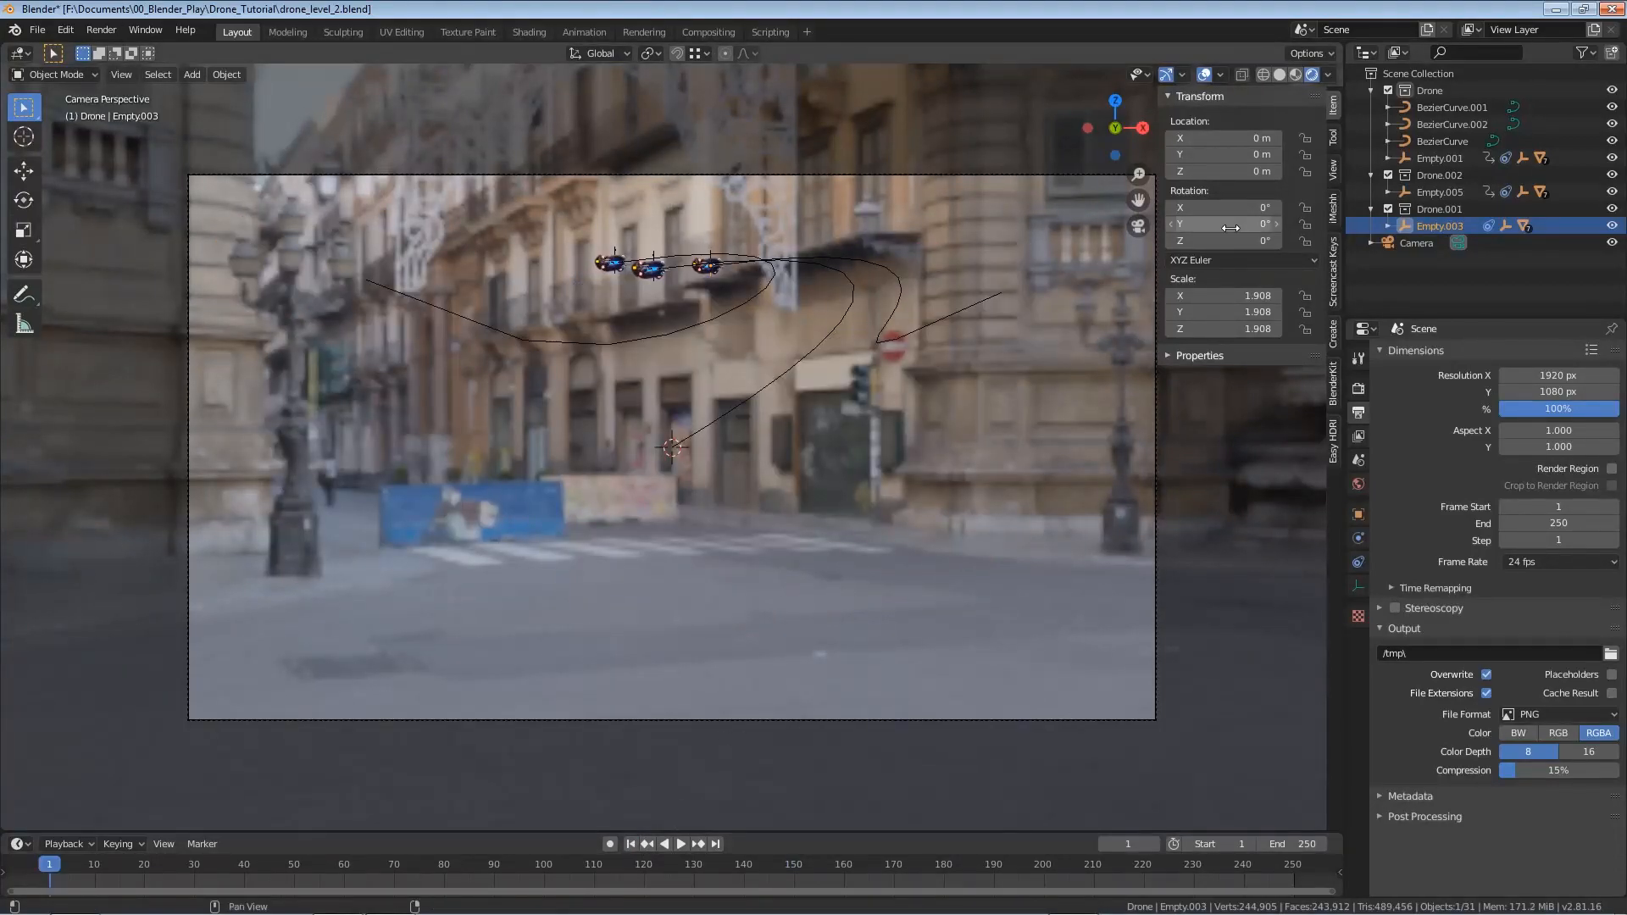
{"action": "key", "text": "i"}
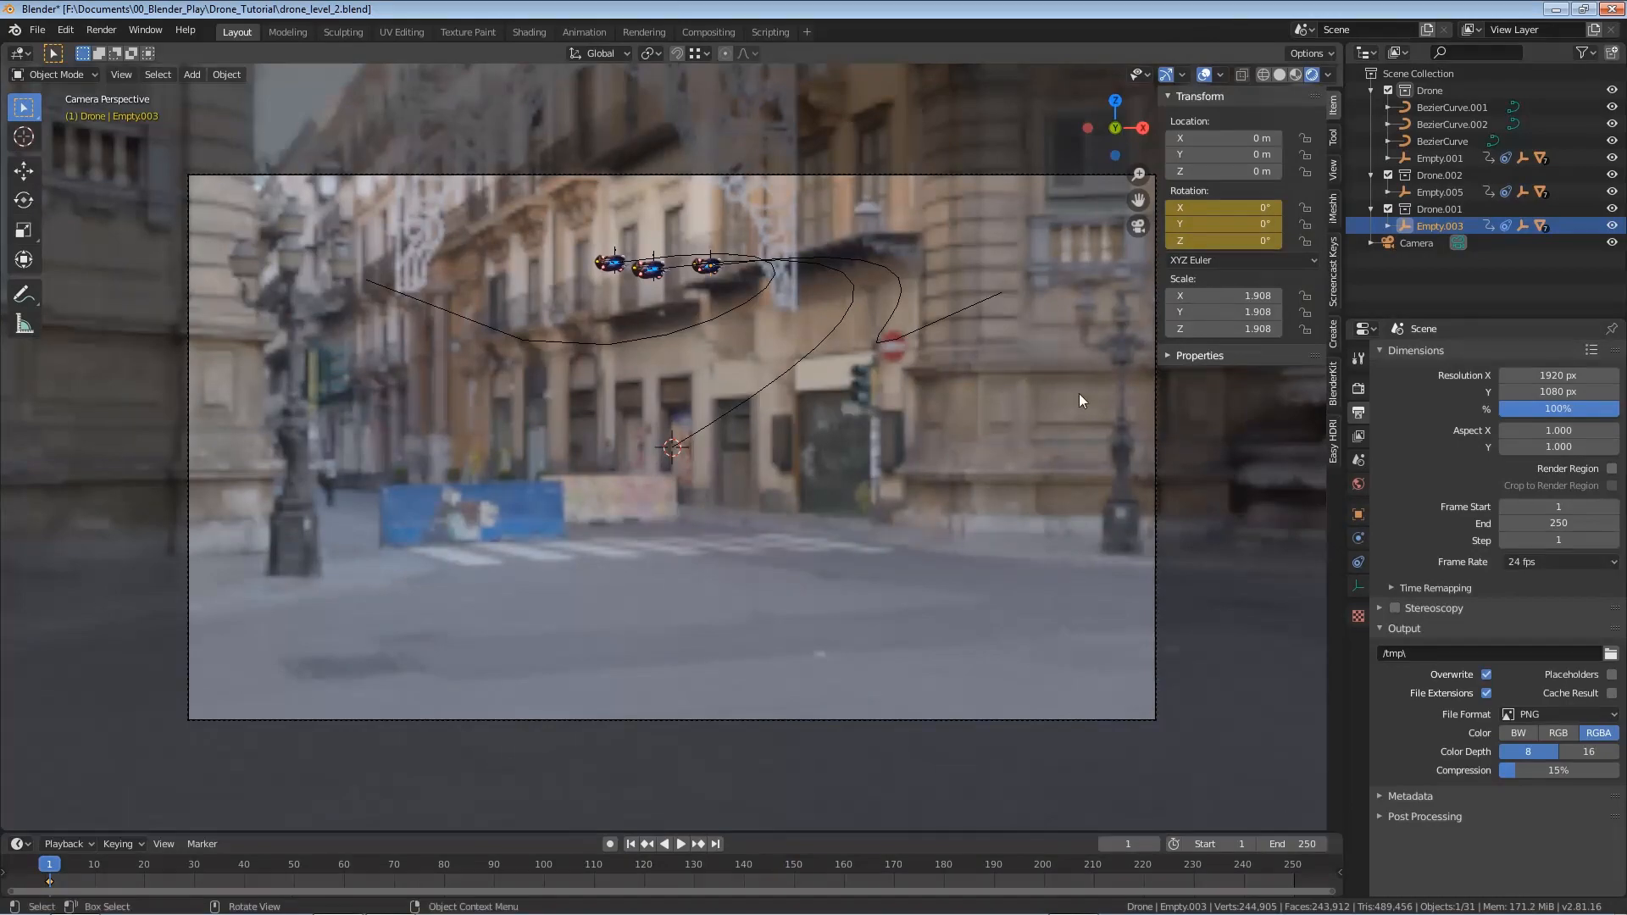
At frame 121, rotate Empty.003 to X 3.5°, Y 8.2°, Z -16.9°, keyframe the rotation, and save the file
{"action": "left_click", "coordinate": [648, 865]}
{"action": "left_click_drag", "start_coordinate": [1218, 242], "coordinate": [1253, 211]}
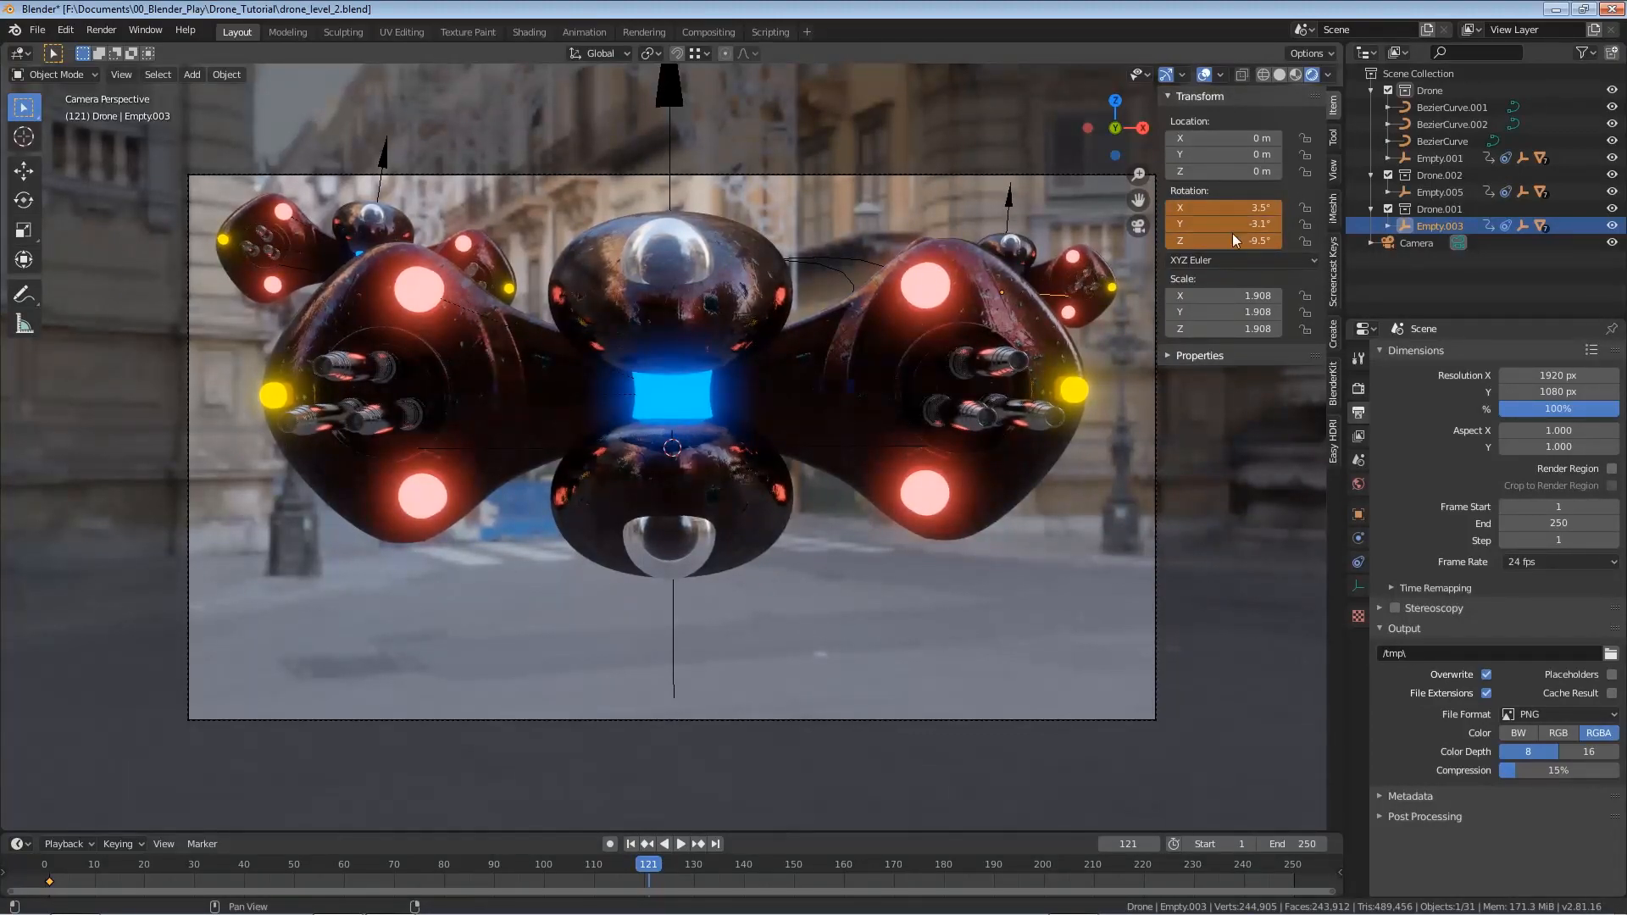
{"action": "key", "text": "i"}
{"action": "left_click_drag", "start_coordinate": [1235, 241], "coordinate": [1129, 241]}
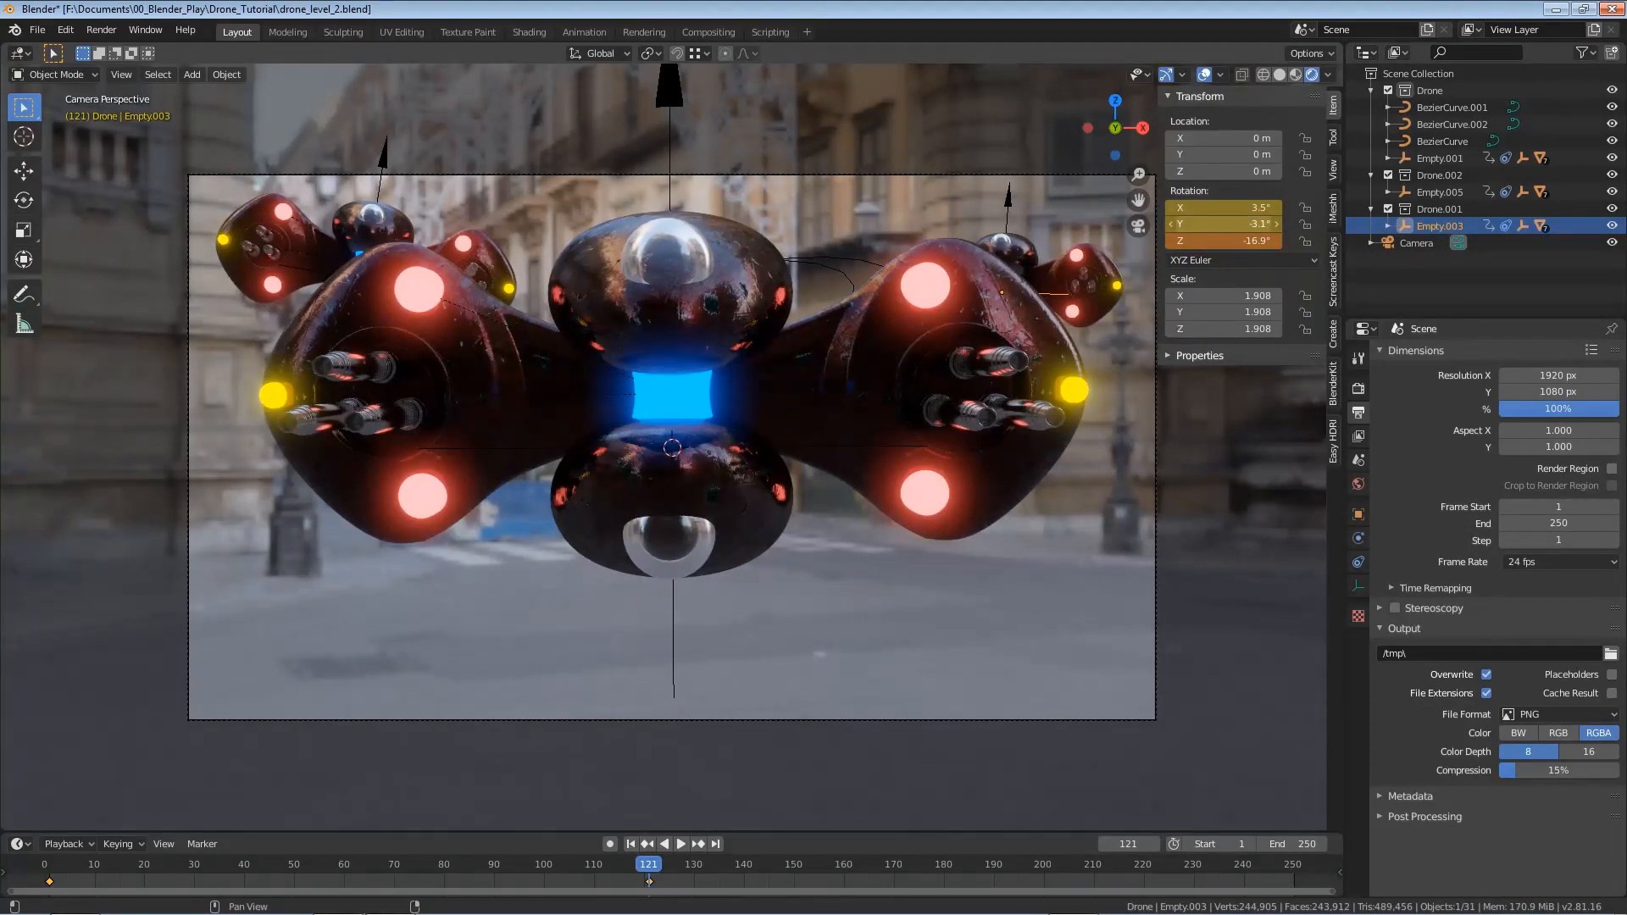
{"action": "left_click_drag", "start_coordinate": [1225, 223], "coordinate": [1397, 224]}
{"action": "key", "text": "i"}
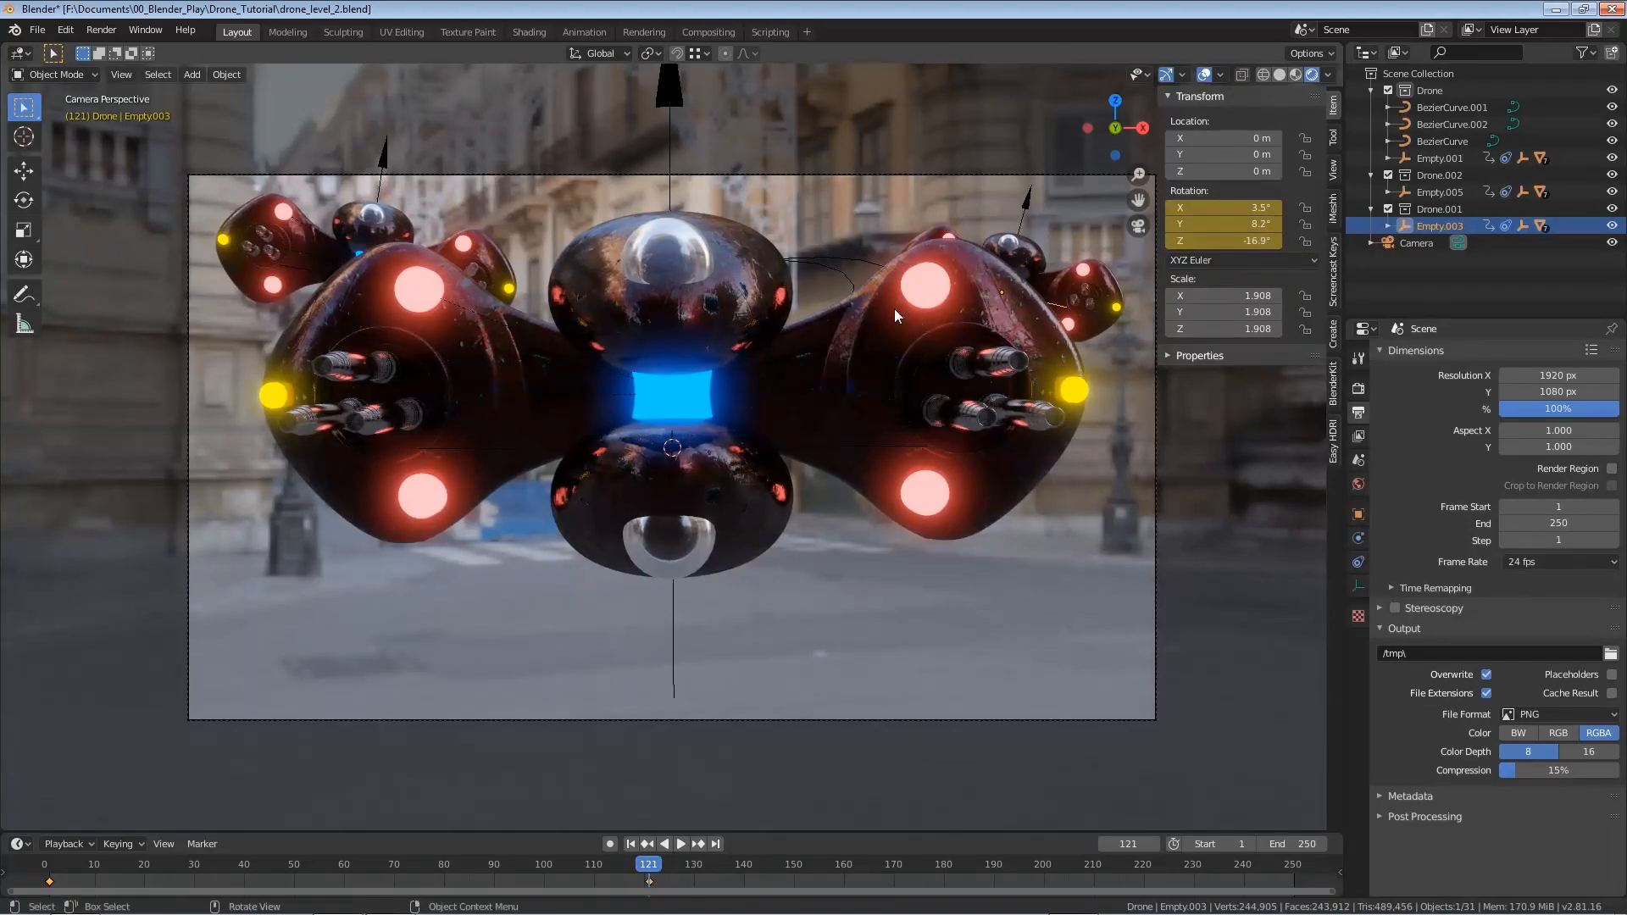
{"action": "key", "text": "ctrl+s"}
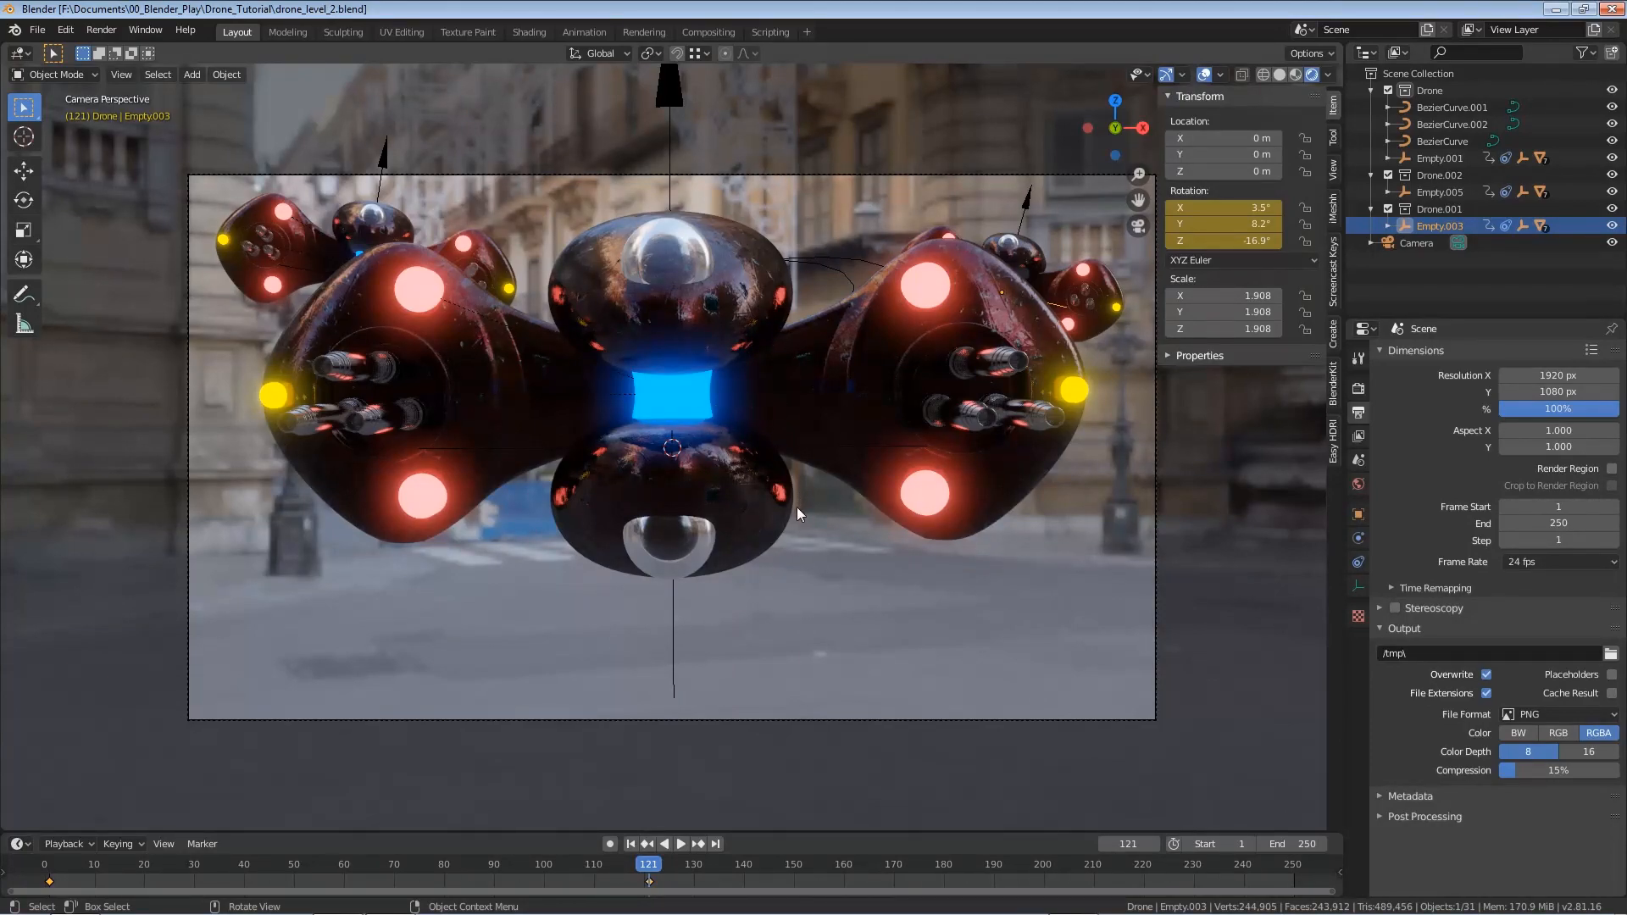
Shift all of Empty.004's keyframes 15 frames later to offset that drone's hover motion
{"action": "left_click", "coordinate": [384, 162]}
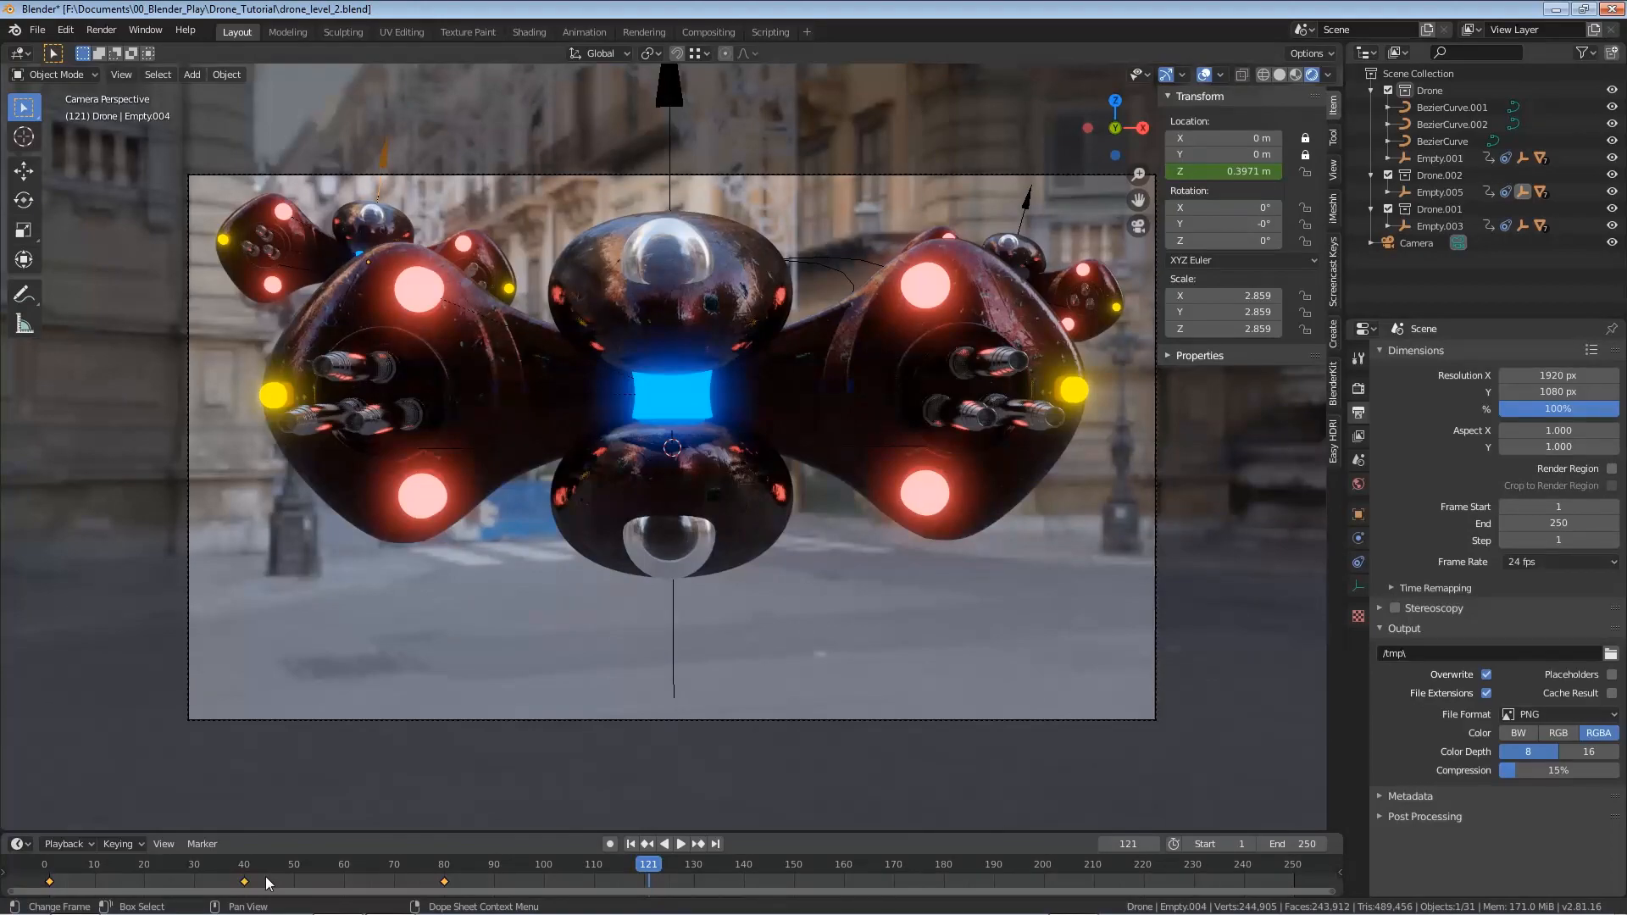
{"action": "key", "text": "g"}
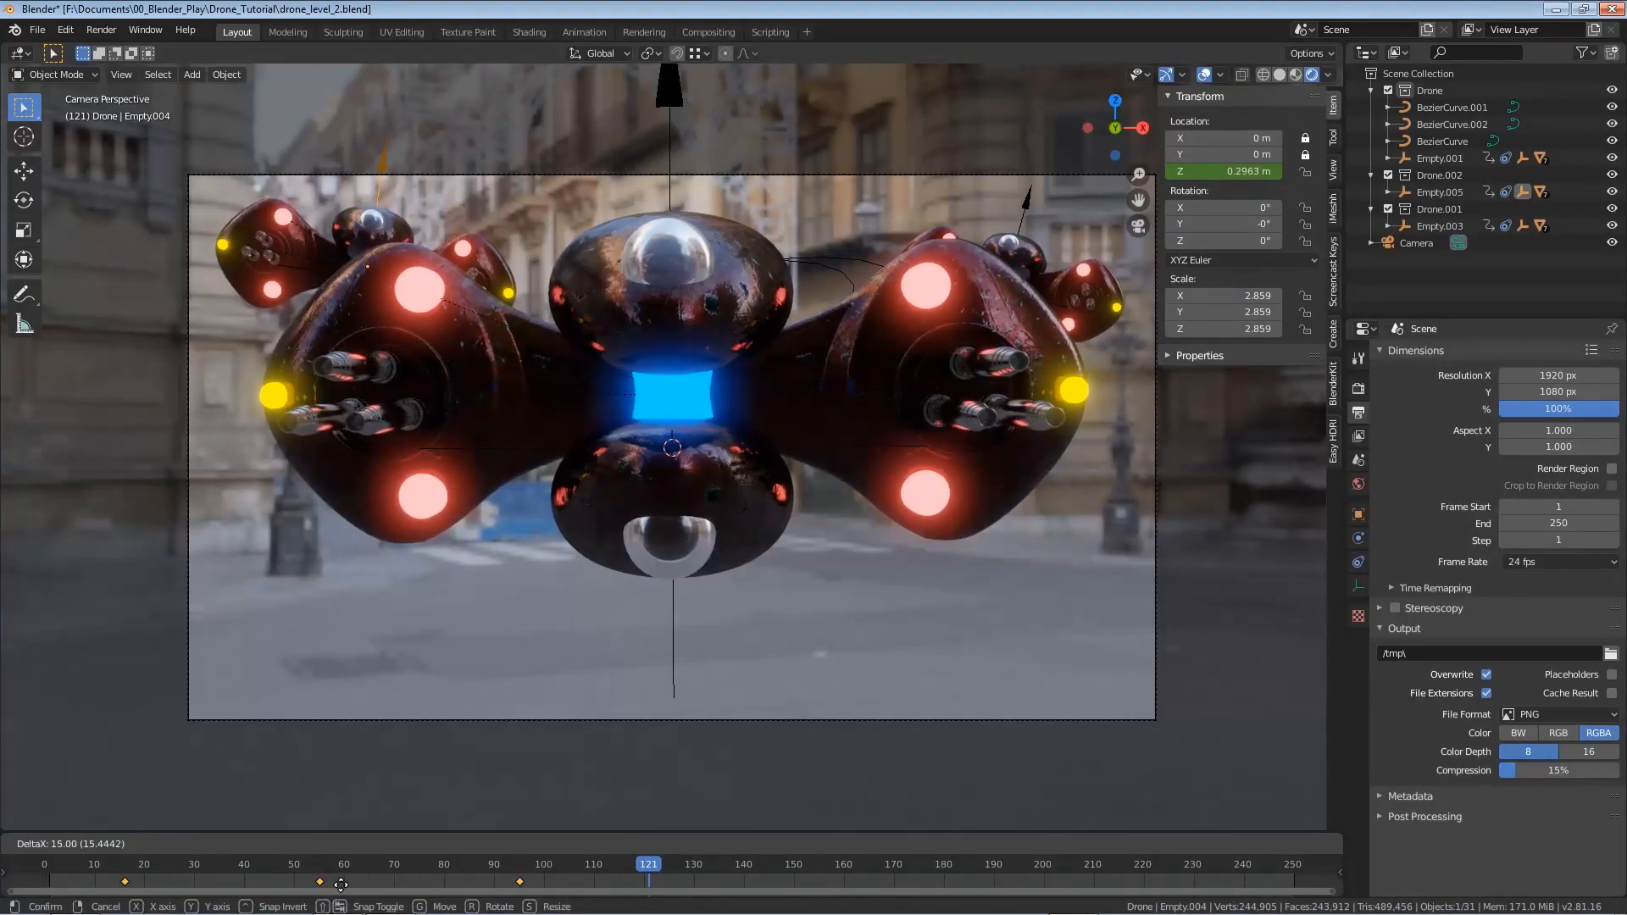
{"action": "left_click", "coordinate": [140, 887]}
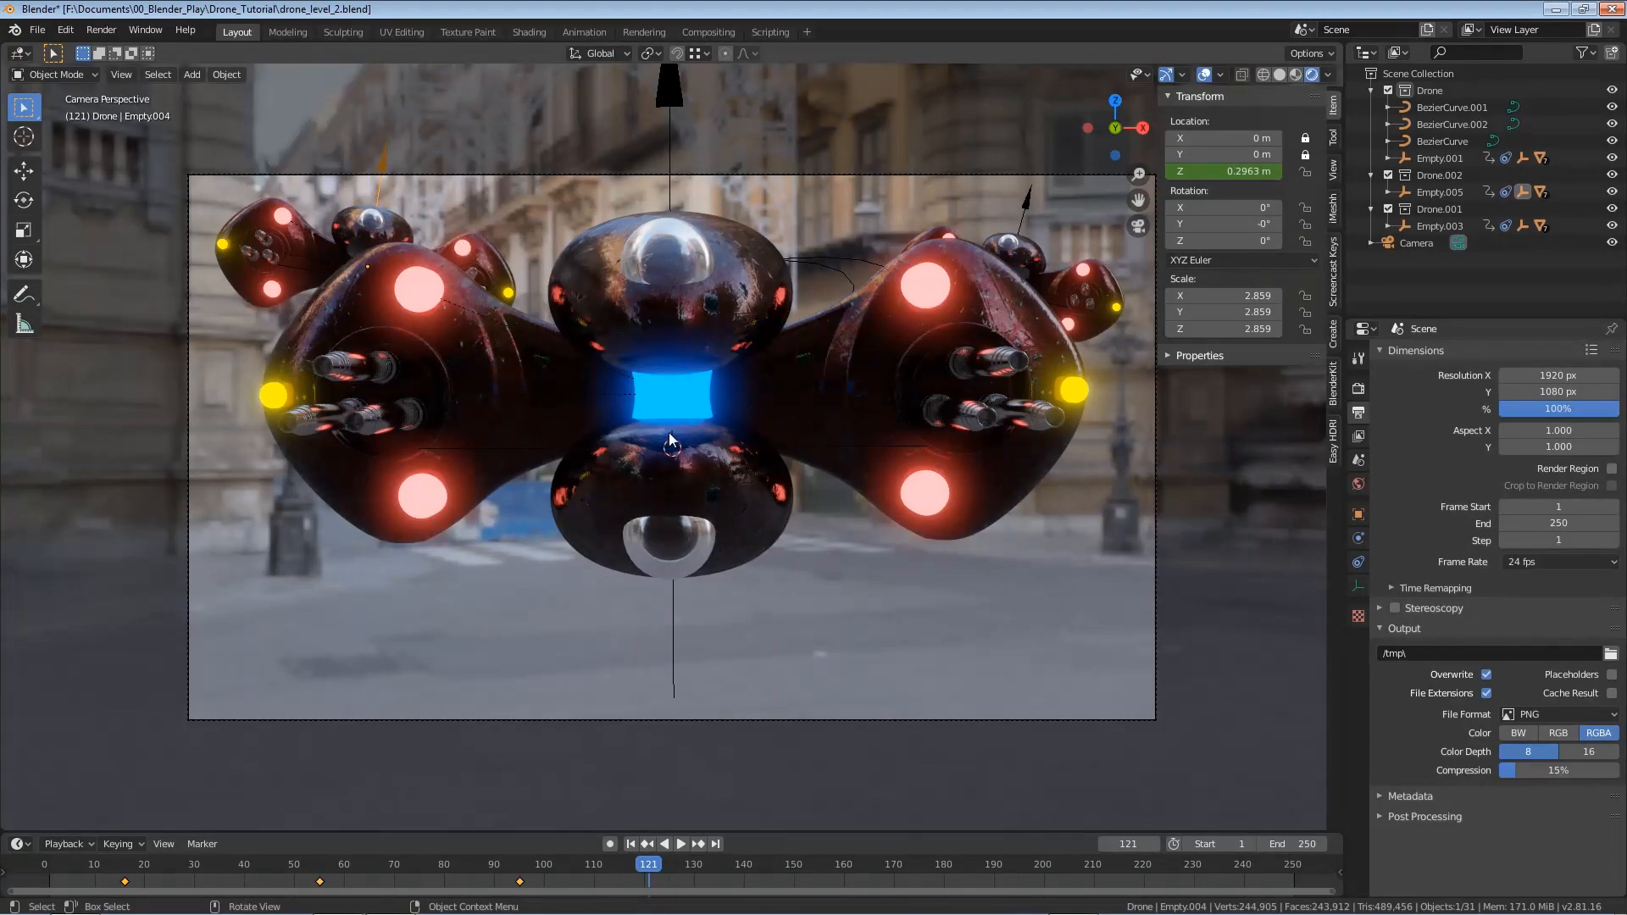
Shift all of Empty.002's keyframes 24 frames later to offset that drone's hover motion
{"action": "left_click", "coordinate": [1027, 196]}
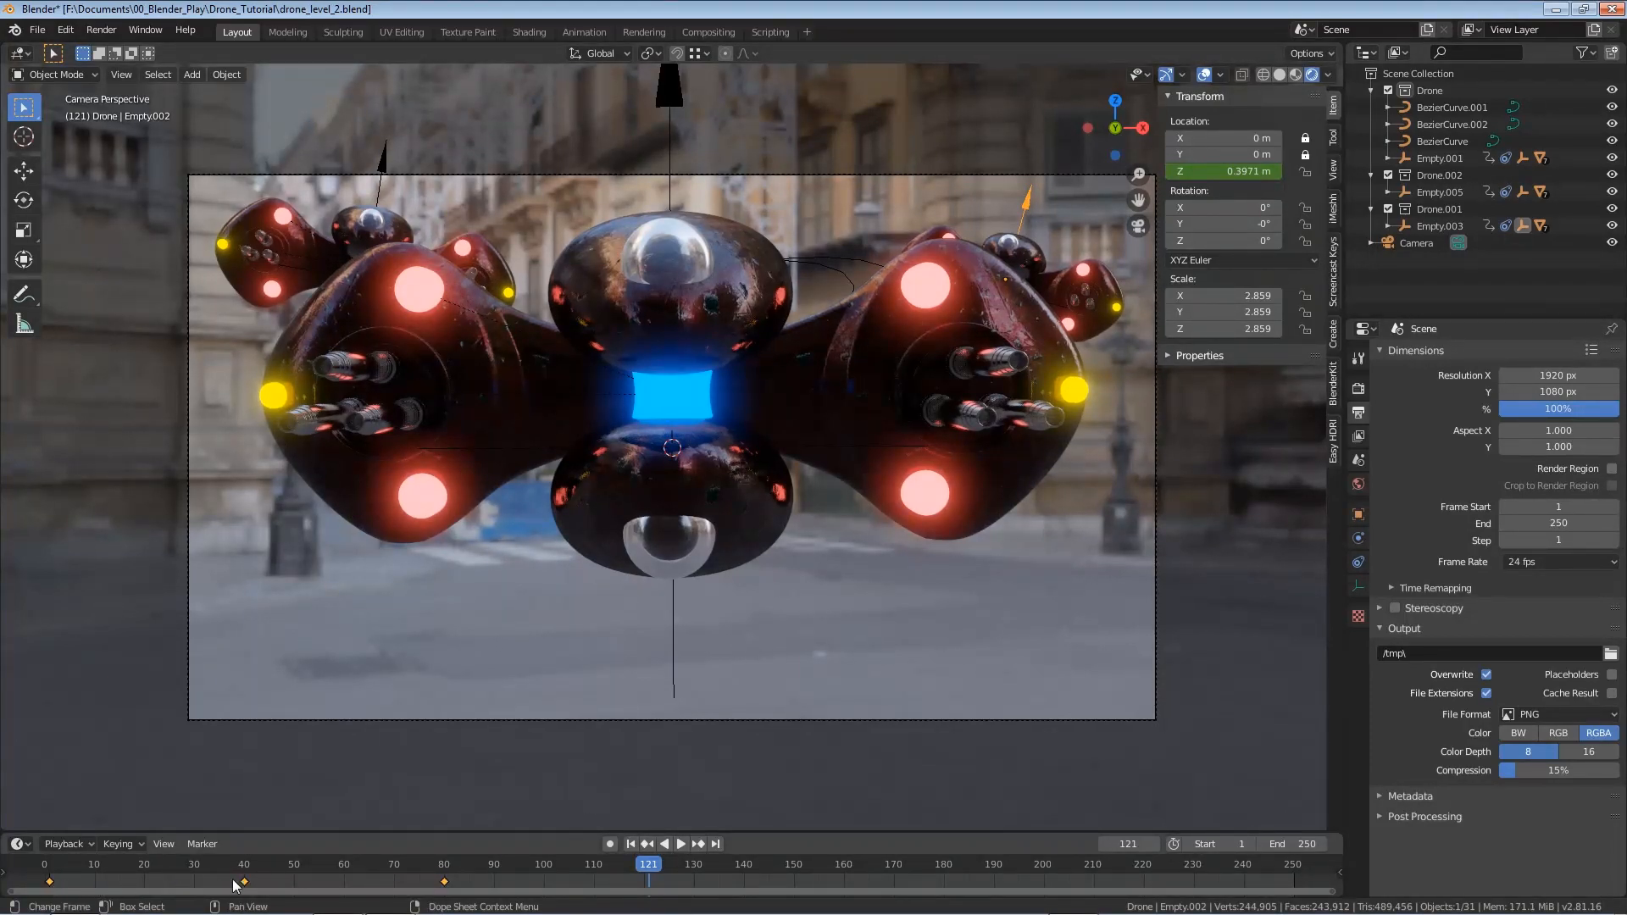
{"action": "left_click", "coordinate": [665, 92]}
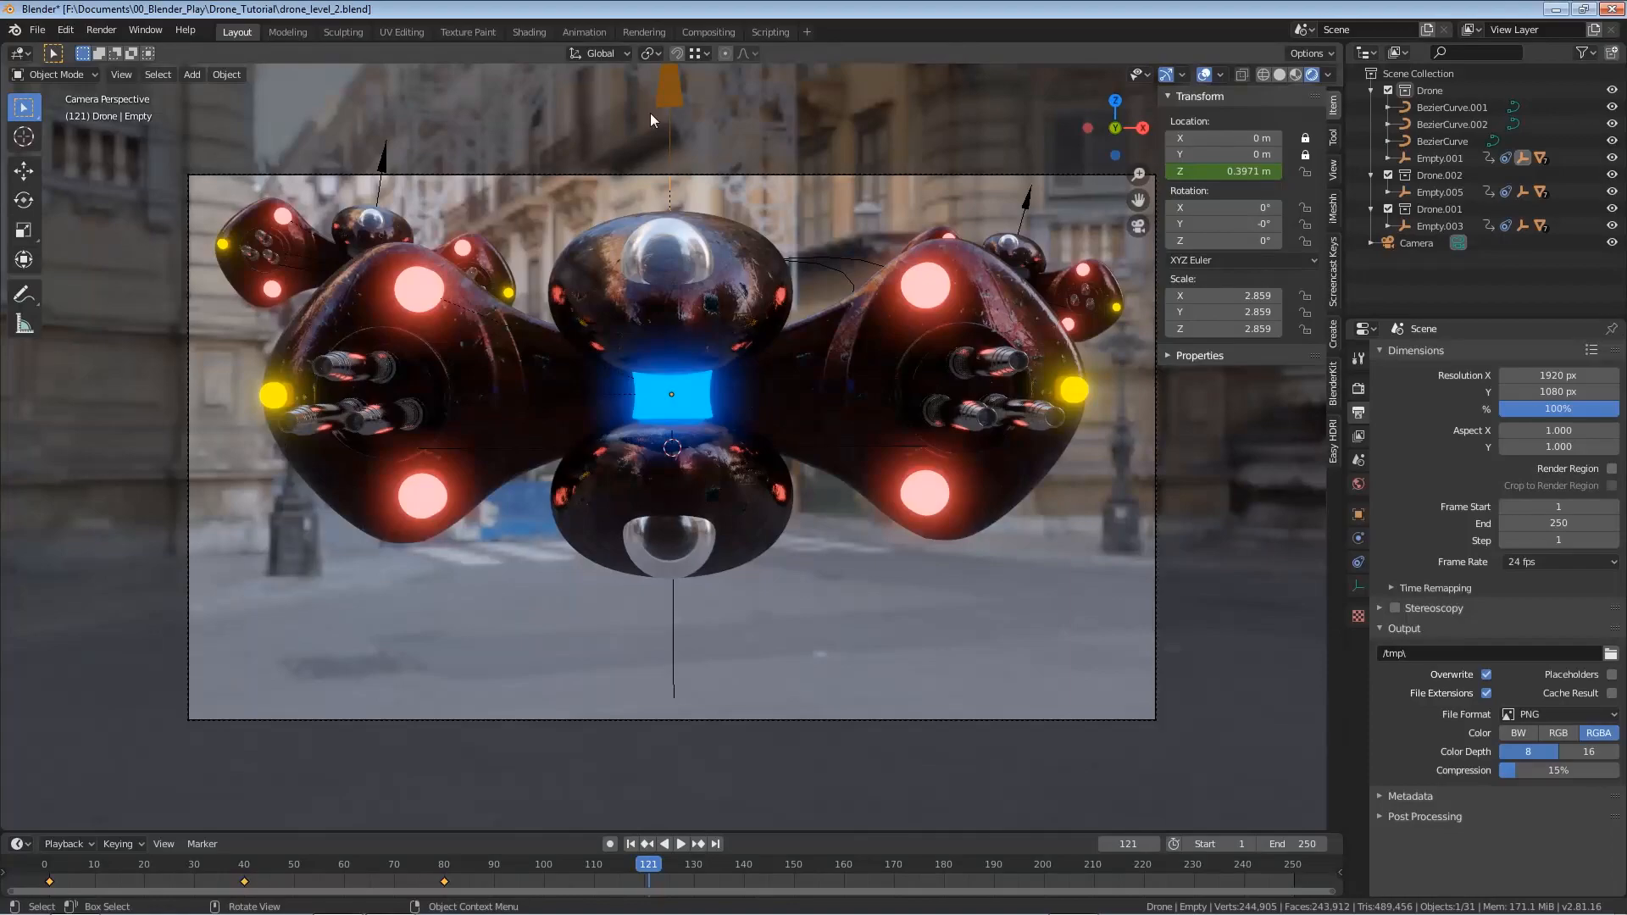
{"action": "left_click", "coordinate": [1028, 207]}
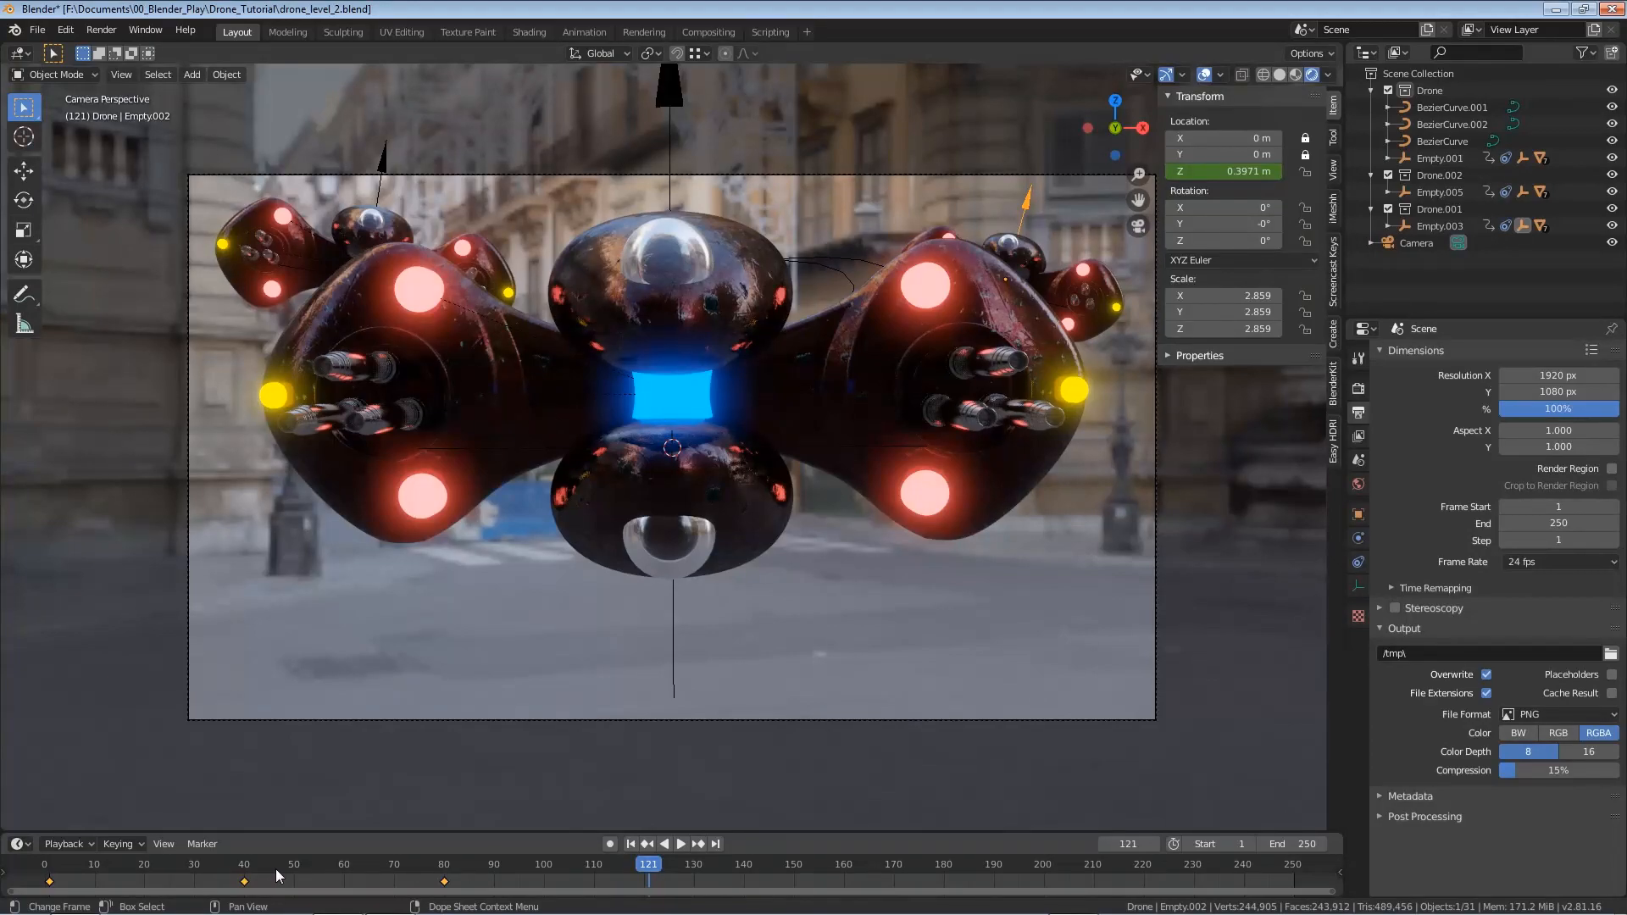
{"action": "key", "text": "g"}
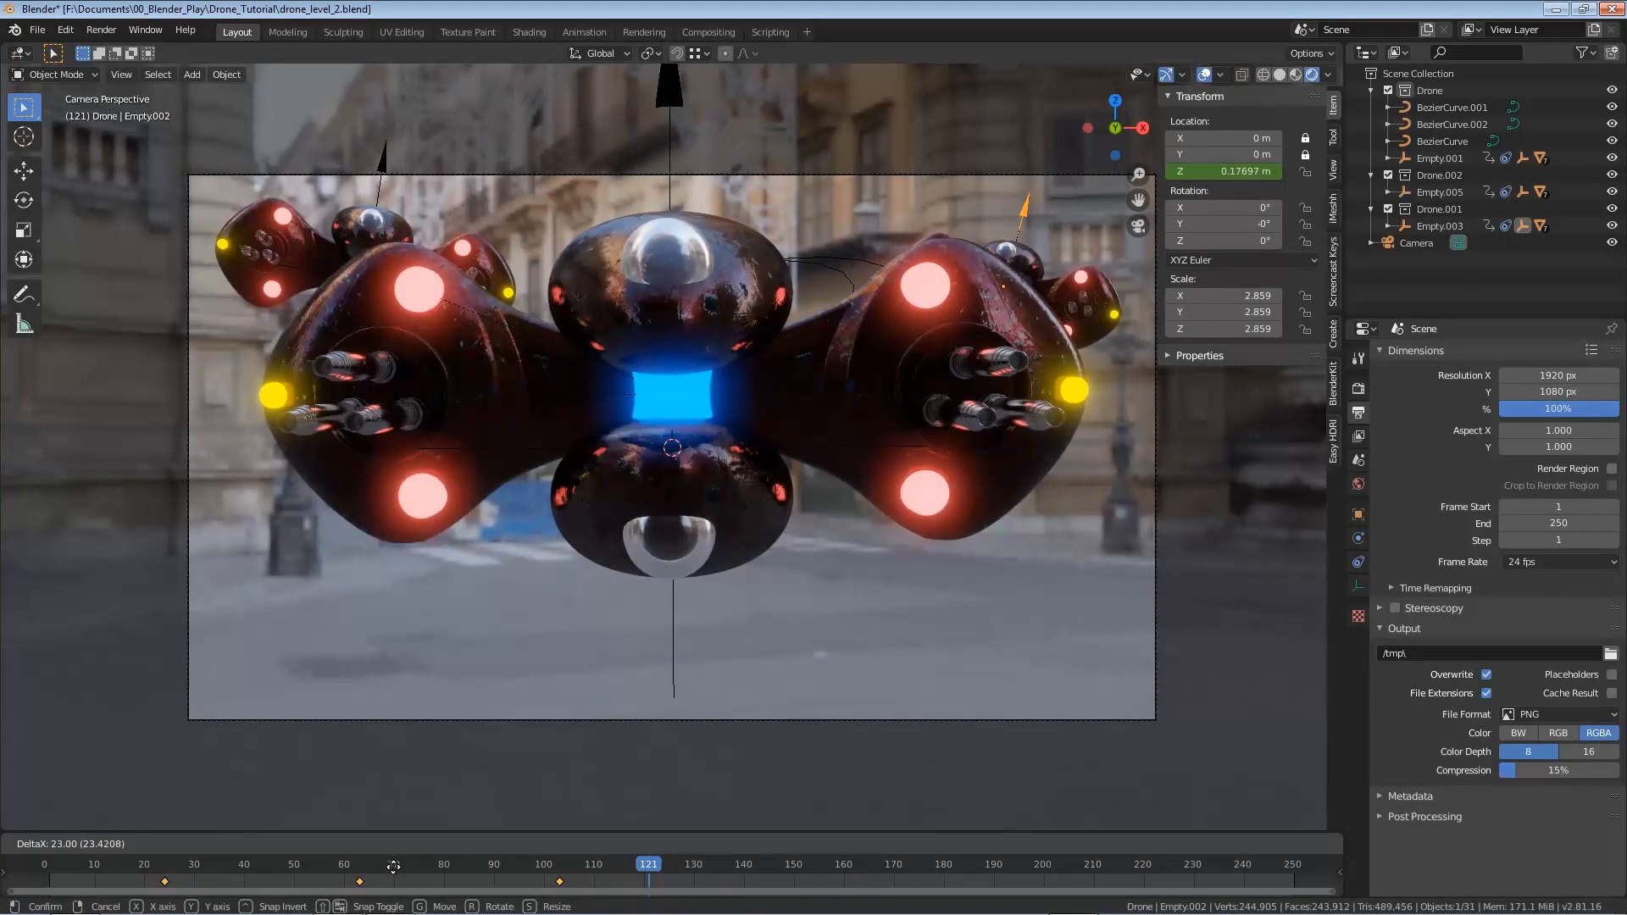
{"action": "left_click", "coordinate": [399, 872]}
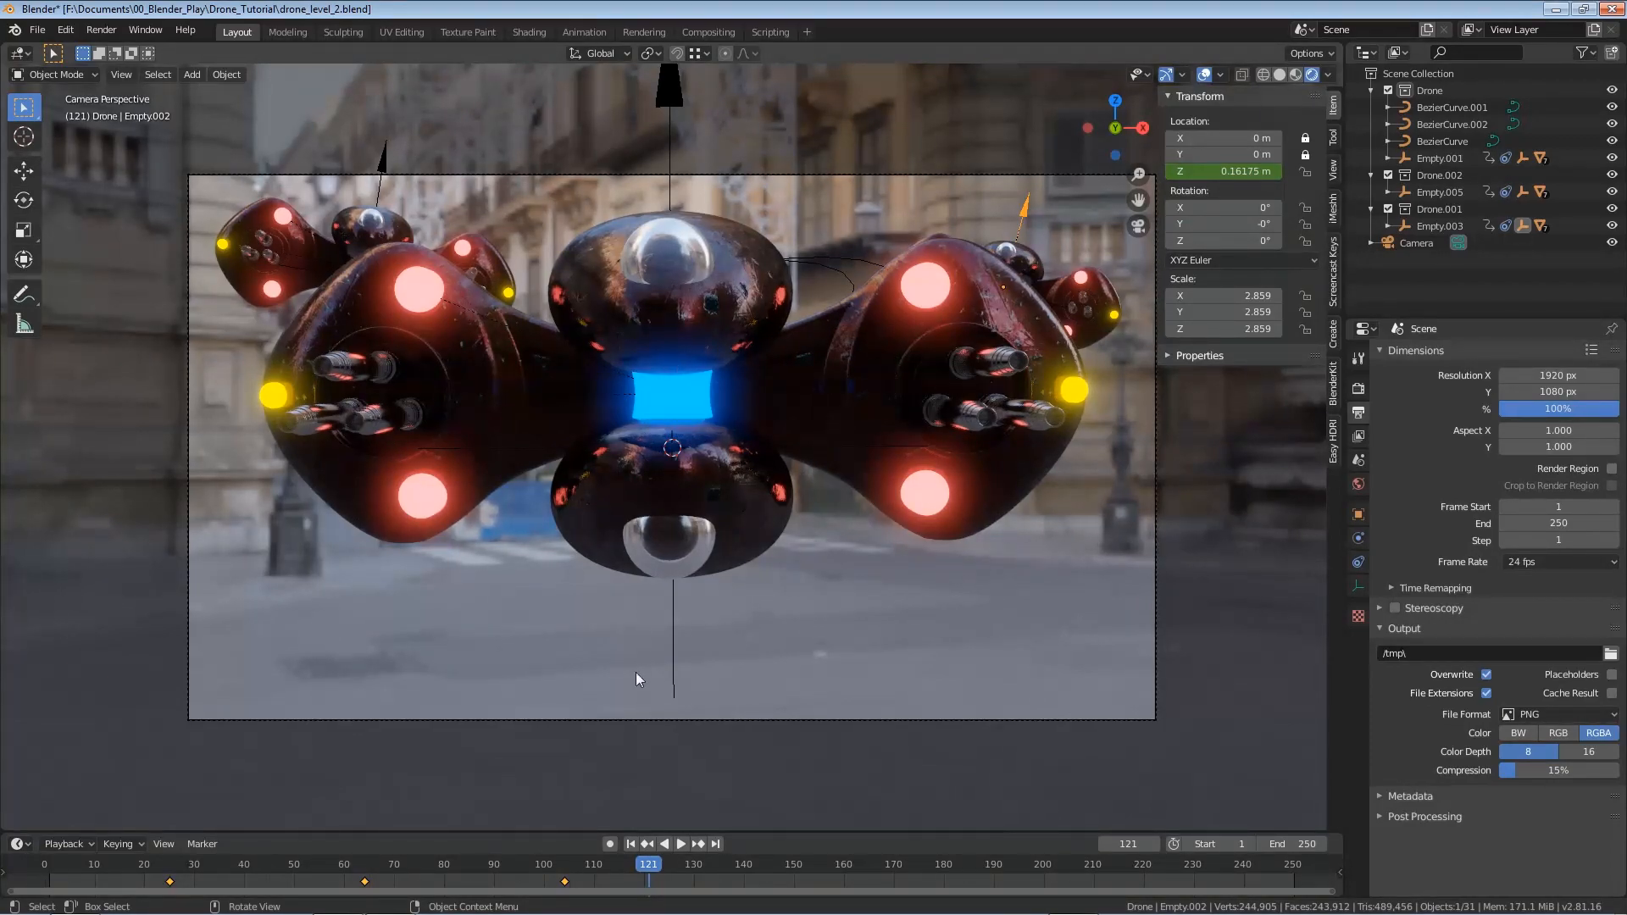
Play the animation through to frame 248 to check the staggered drone motion, and save the file
{"action": "left_click_drag", "start_coordinate": [646, 873], "coordinate": [711, 880]}
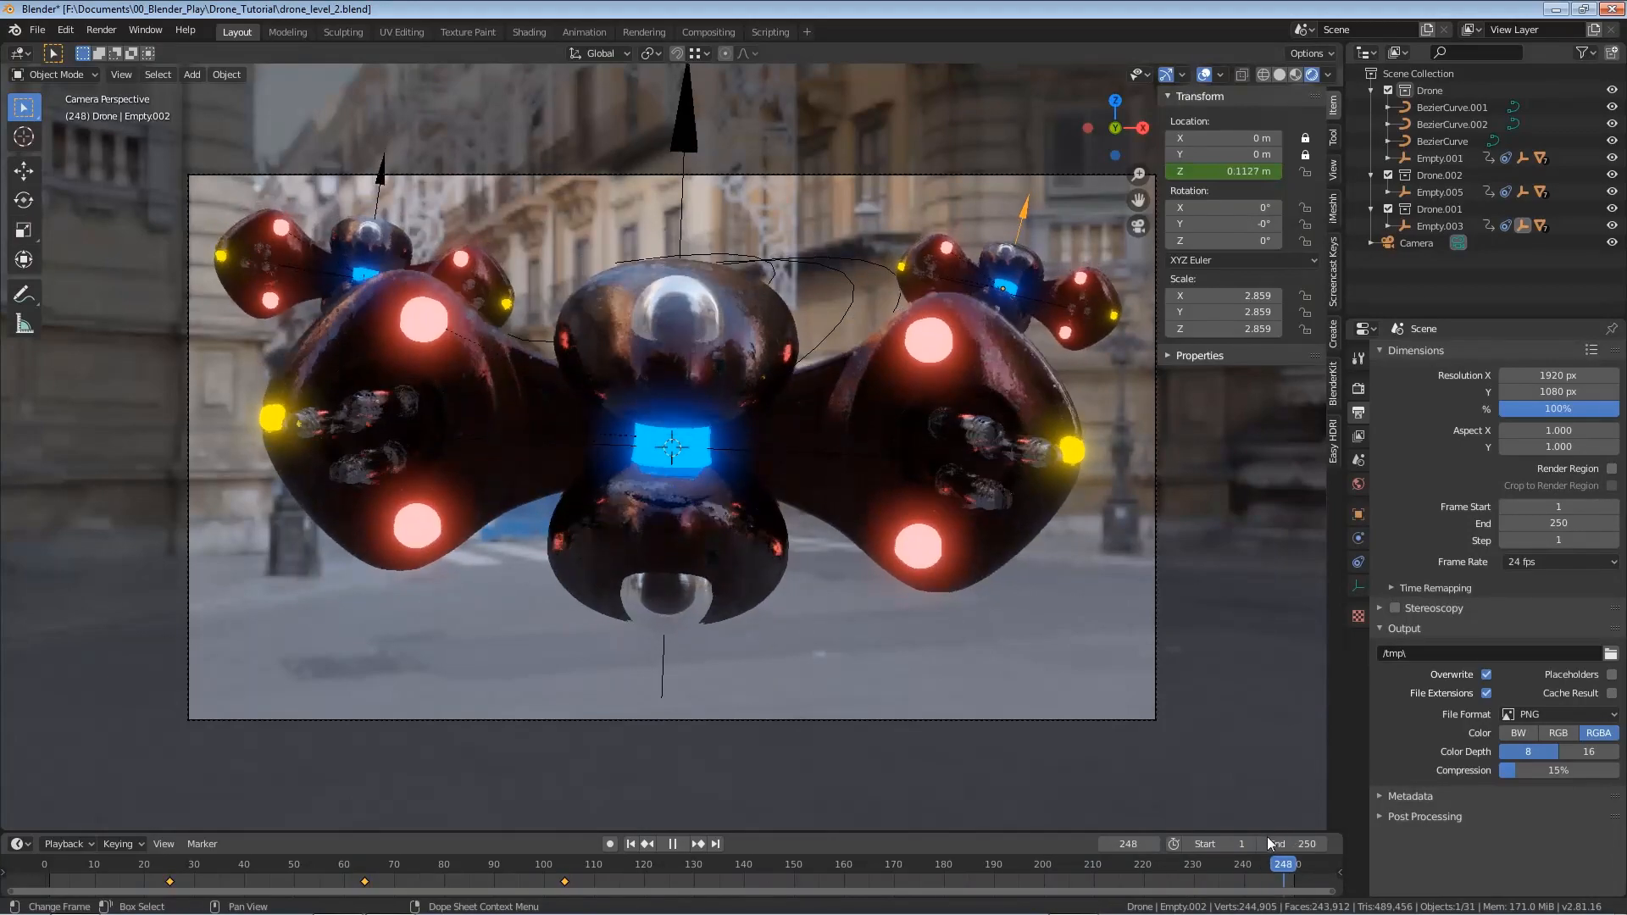
{"action": "key", "text": "space"}
{"action": "key", "text": "ctrl+s"}
{"action": "key", "text": "Left"}
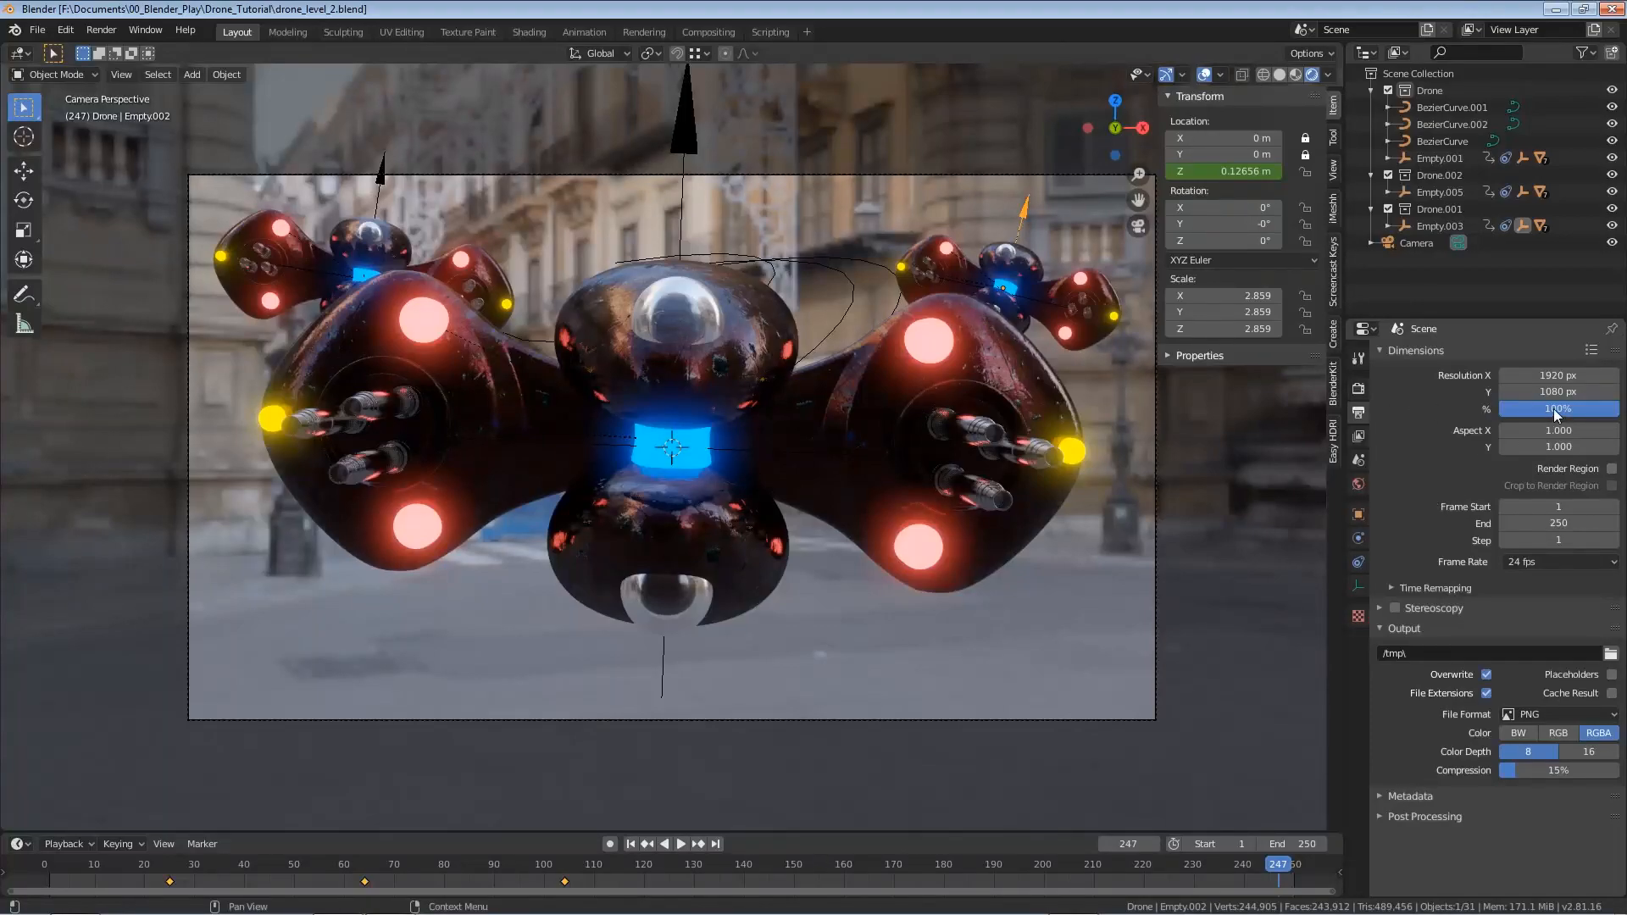
Browse for the render output location and create a _renders folder inside Drone_Tutorial
{"action": "left_click", "coordinate": [1359, 388]}
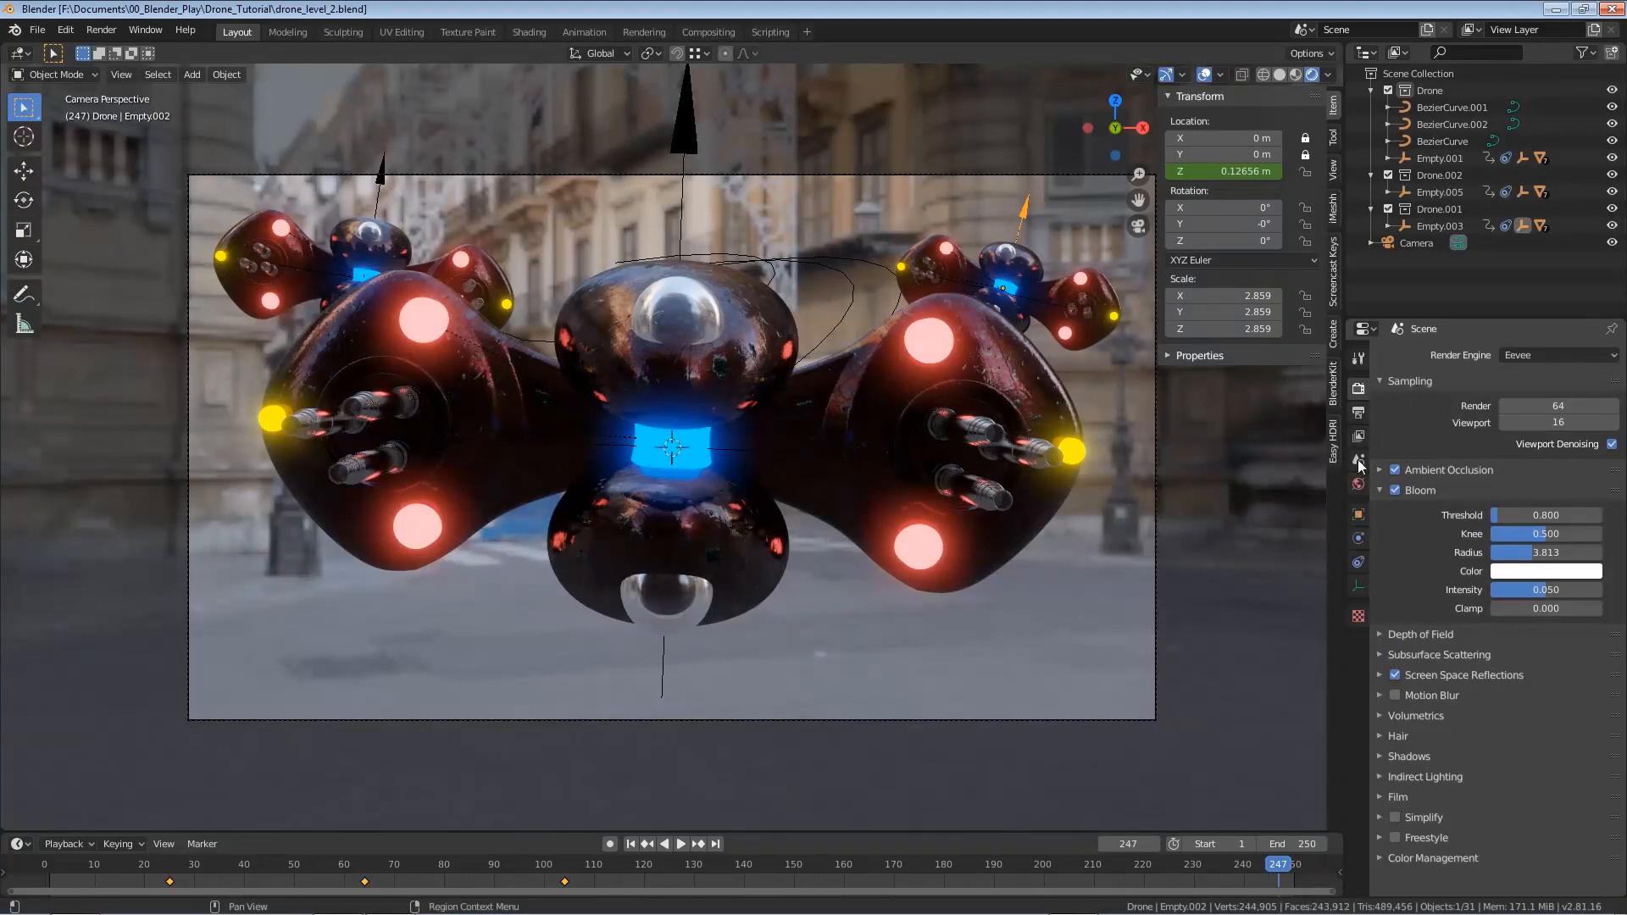
{"action": "left_click", "coordinate": [1358, 413]}
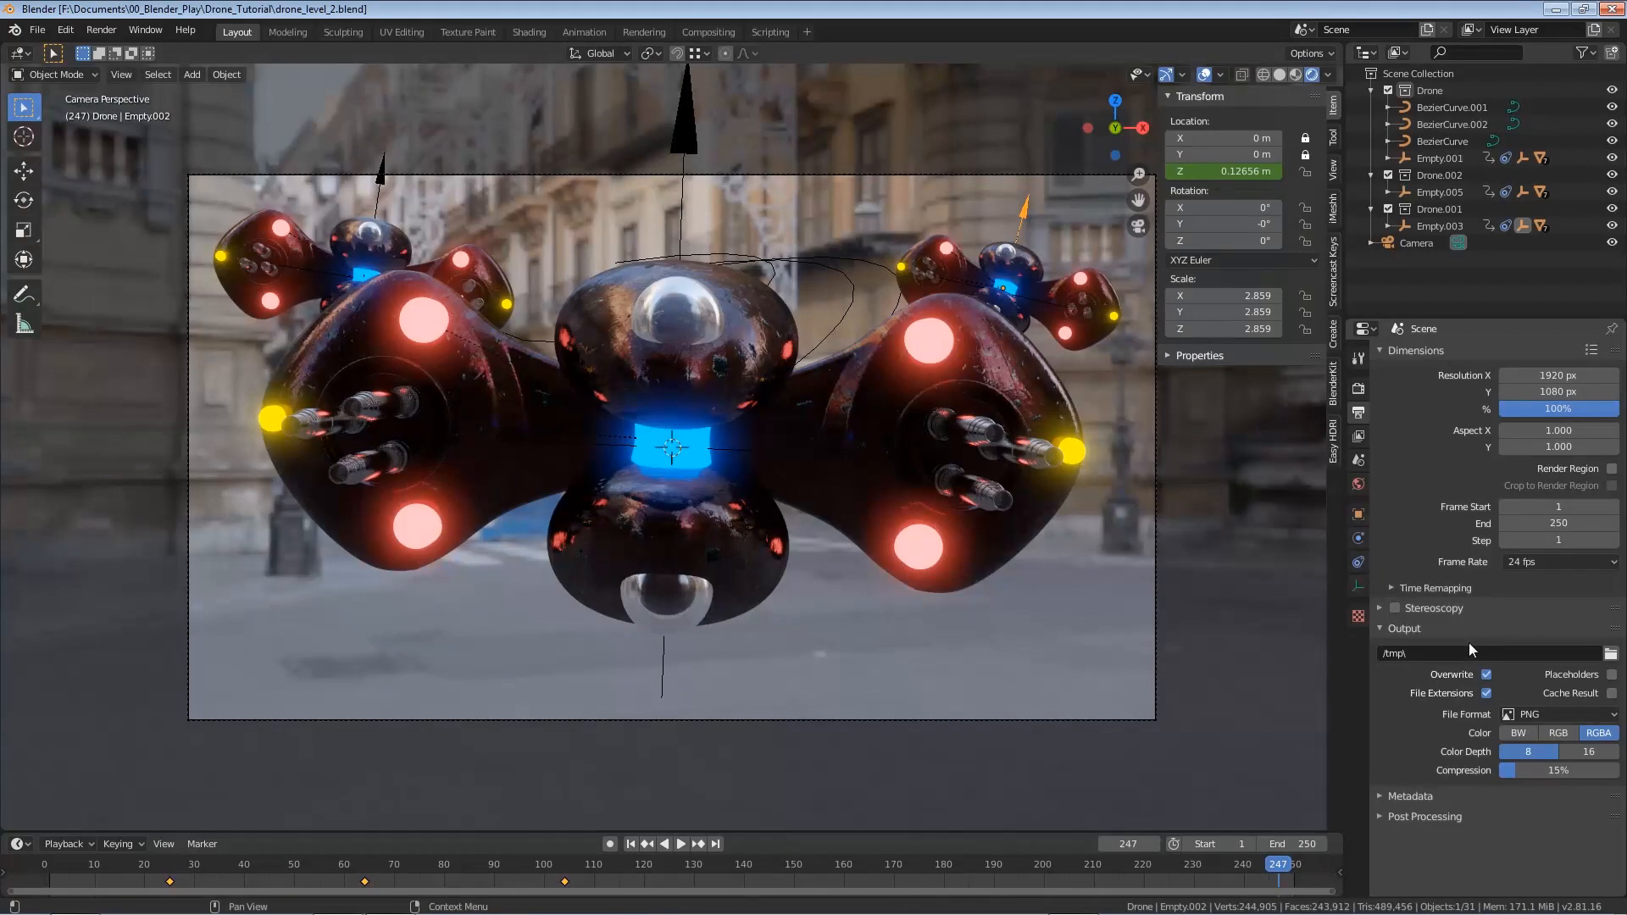
{"action": "left_click", "coordinate": [1611, 655]}
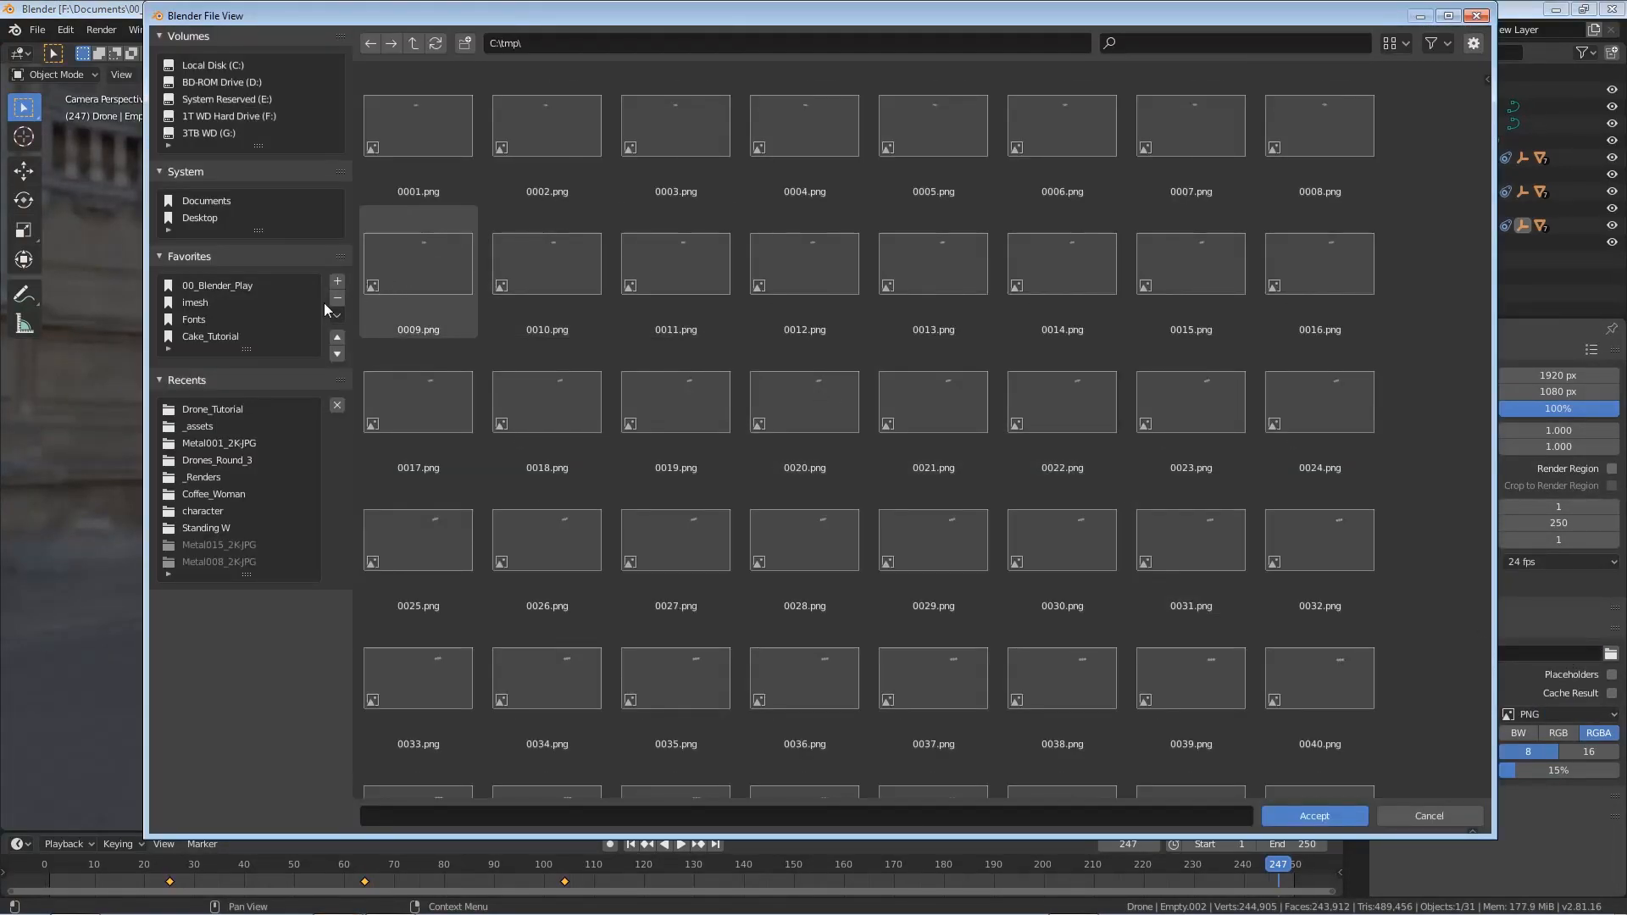
{"action": "left_click", "coordinate": [230, 411]}
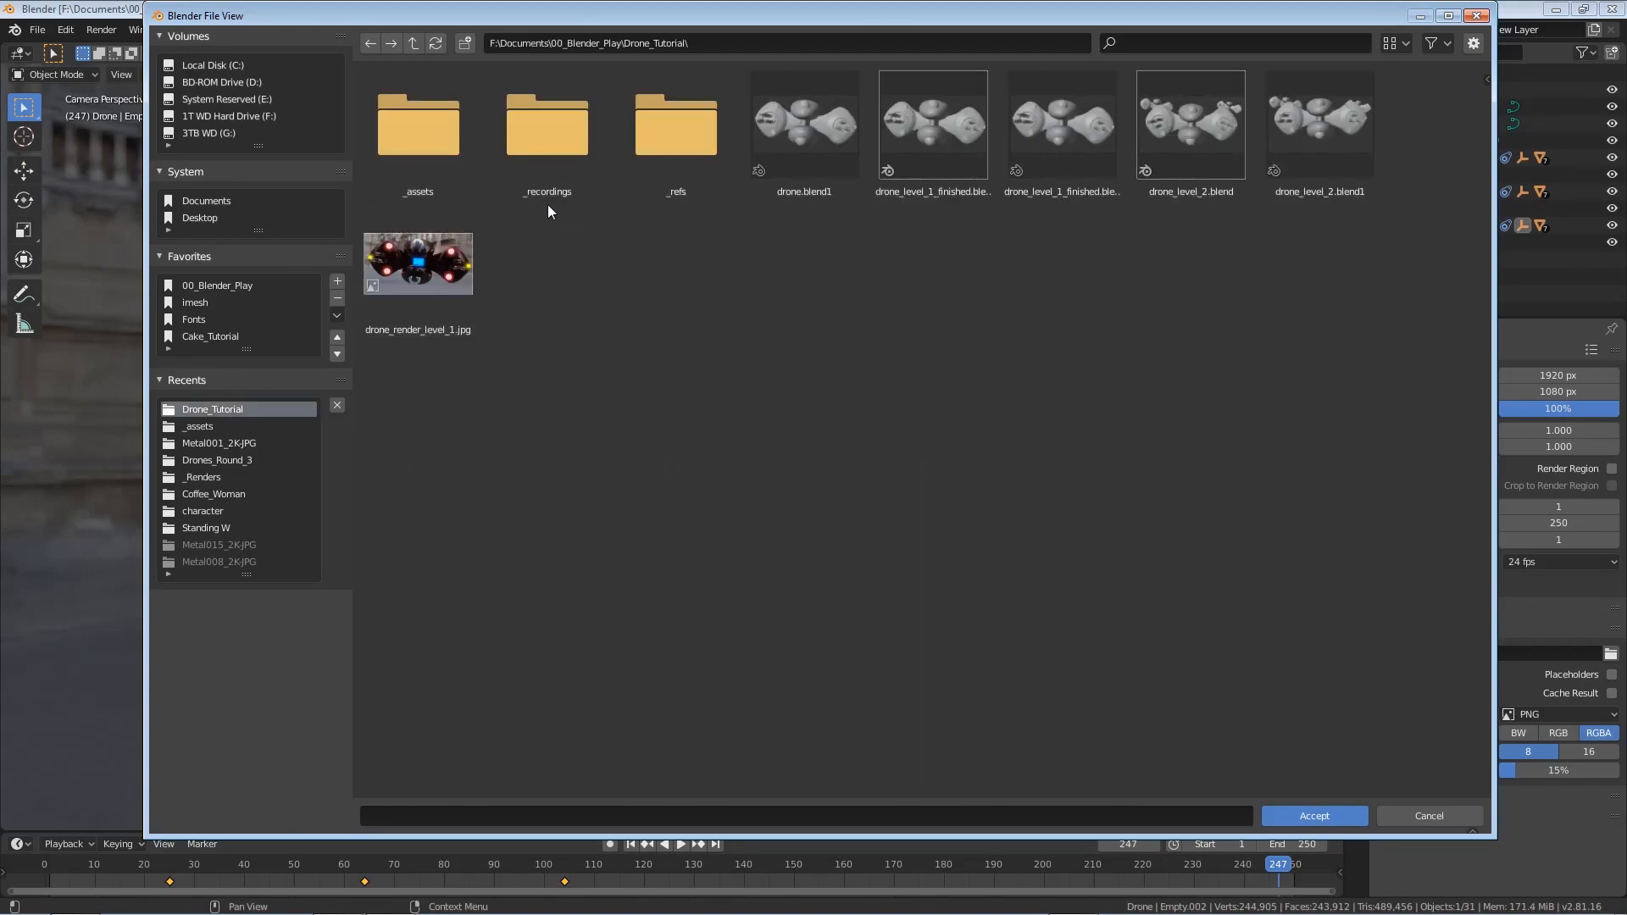
{"action": "left_click", "coordinate": [466, 46]}
{"action": "type", "text": "_renders"}
{"action": "key", "text": "Return"}
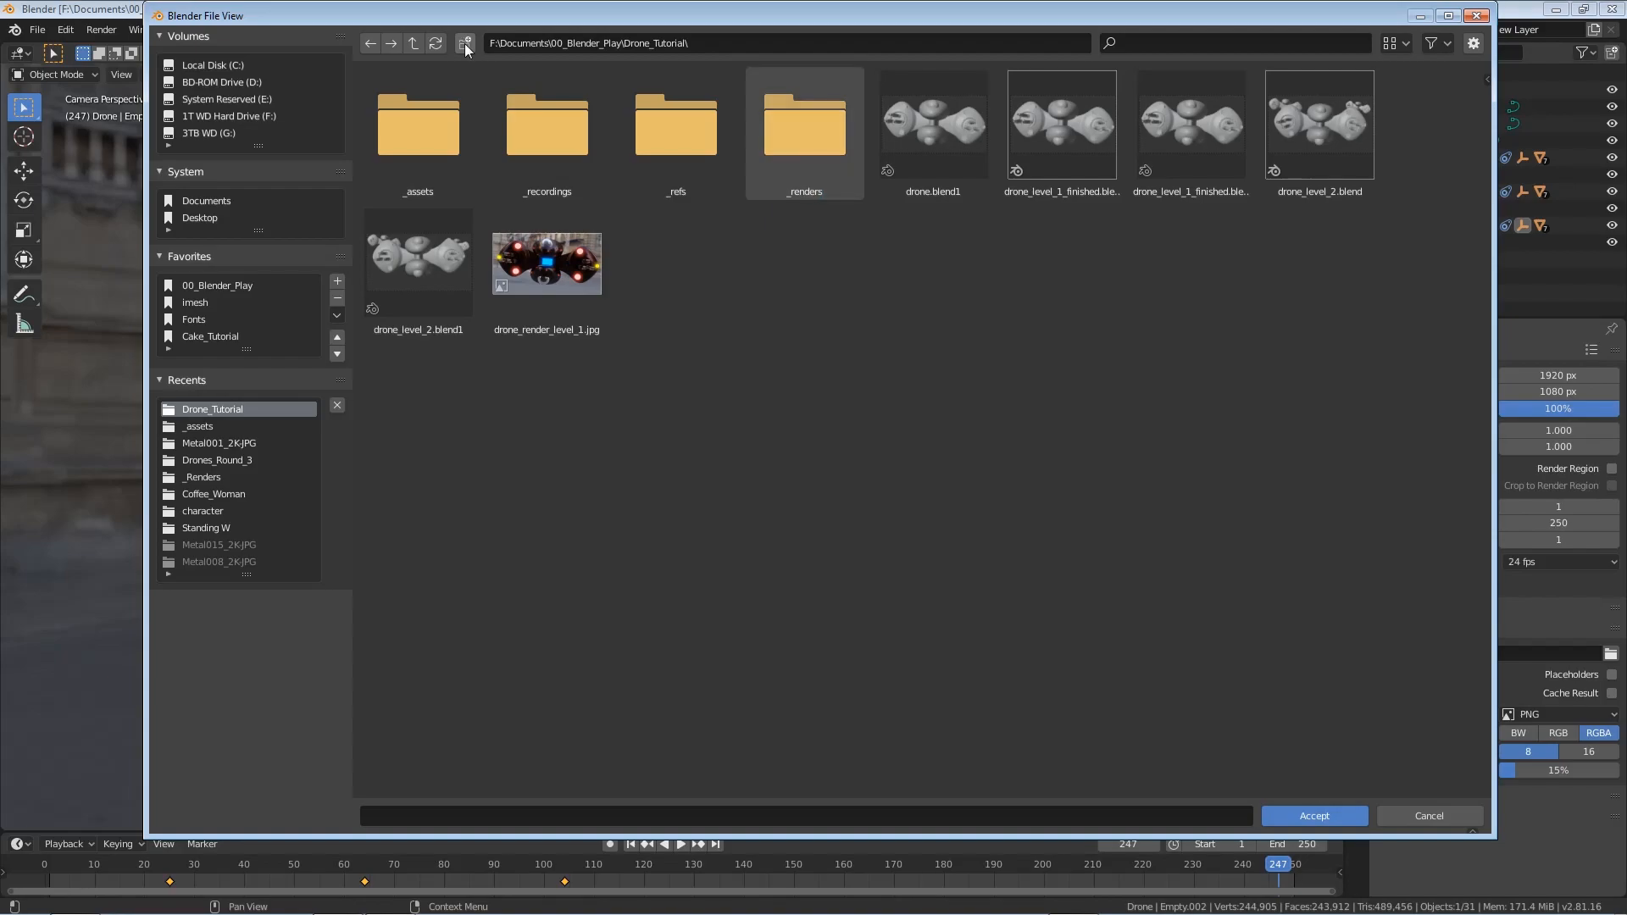
Set the render output path to the _renders folder with the file name drone
{"action": "left_click", "coordinate": [767, 122]}
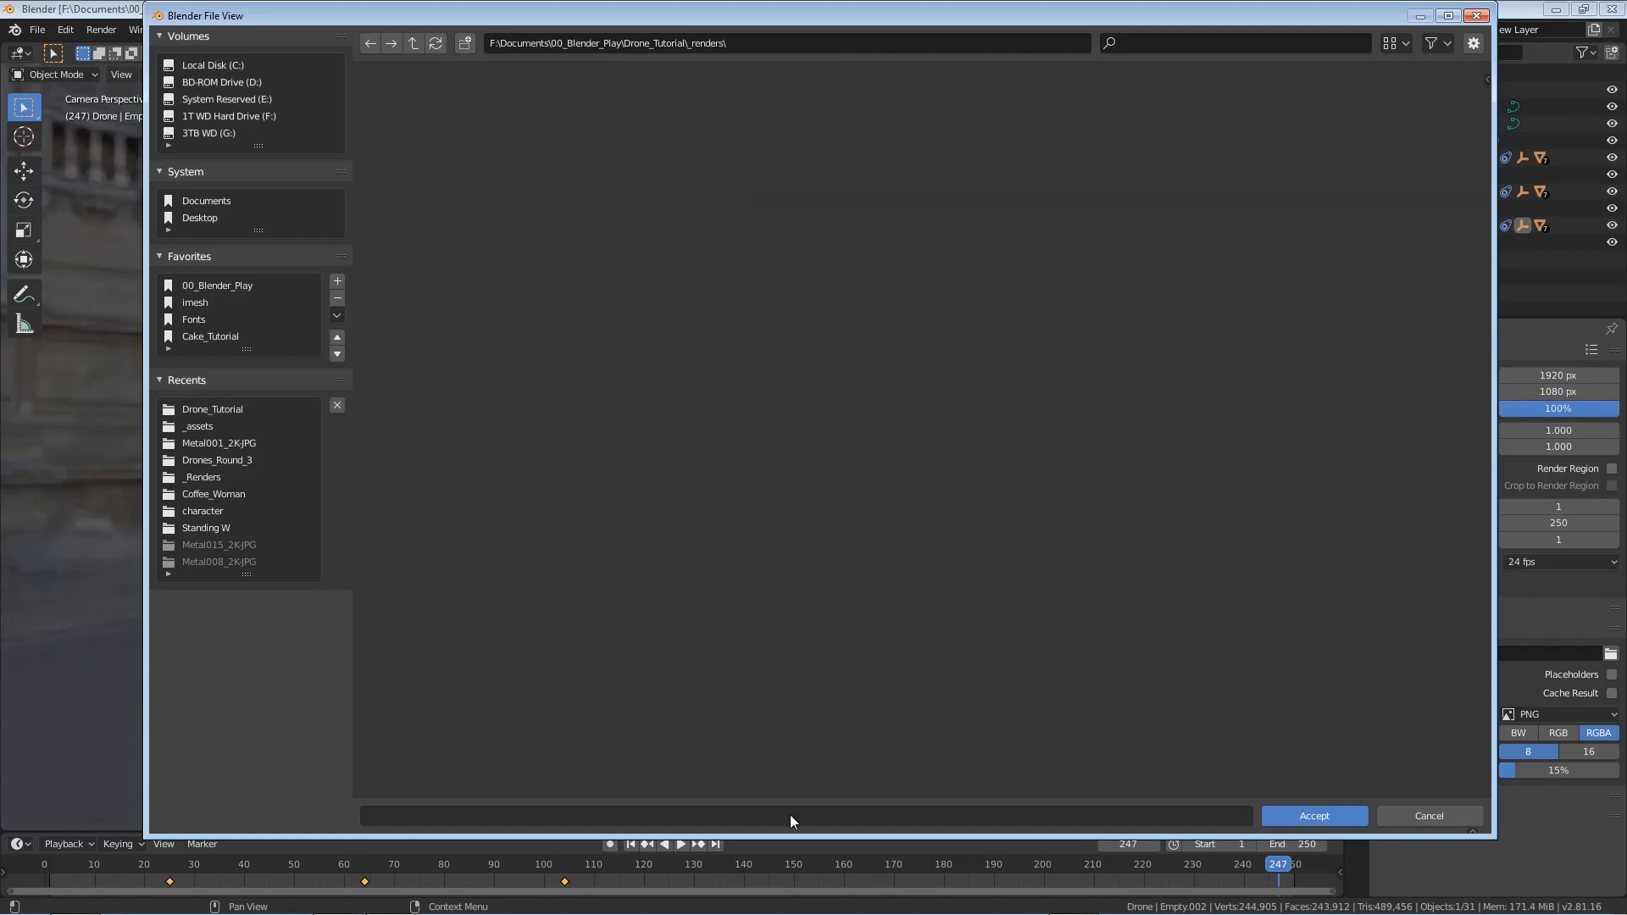
{"action": "left_click", "coordinate": [751, 816]}
{"action": "type", "text": "drone"}
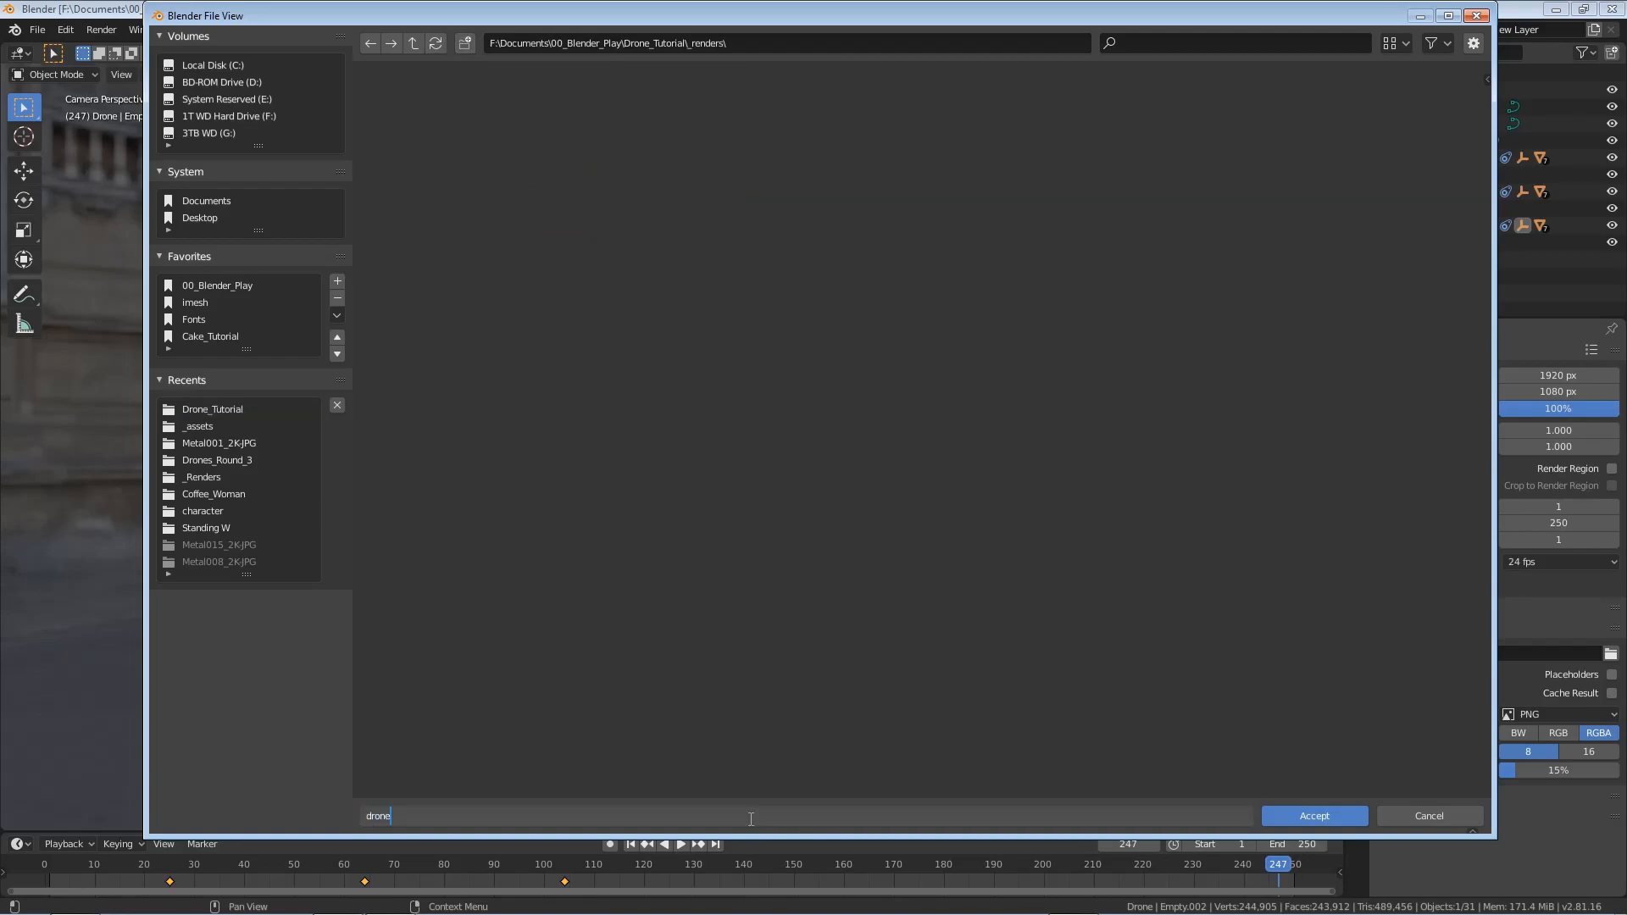
{"action": "key", "text": "Return"}
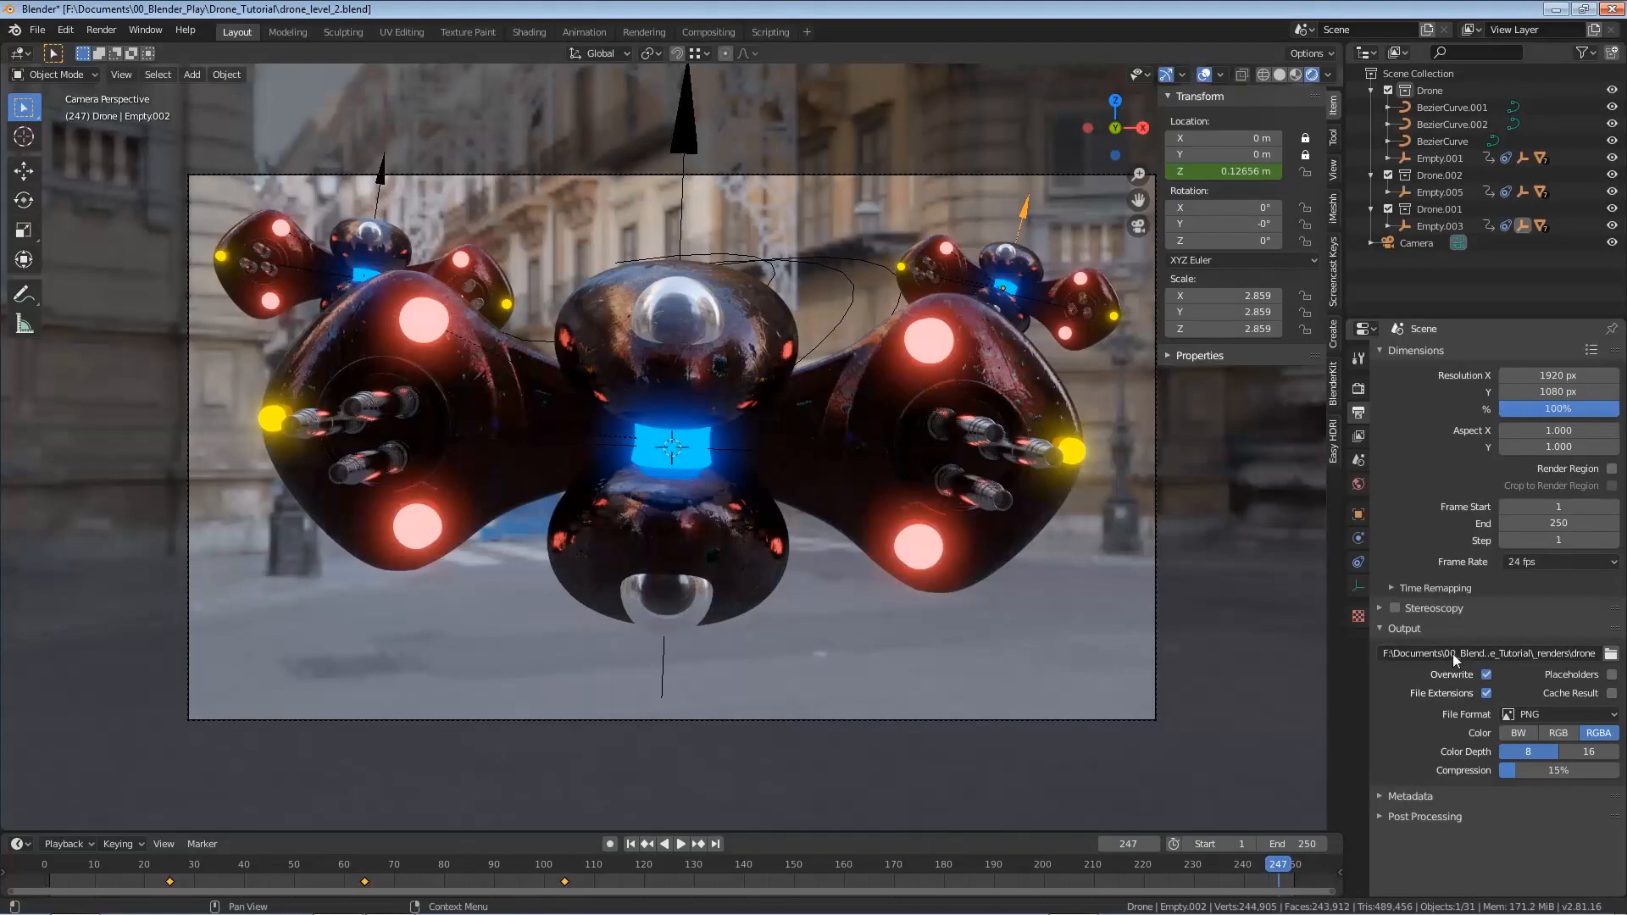
{"action": "left_click", "coordinate": [102, 31]}
{"action": "left_click", "coordinate": [131, 66]}
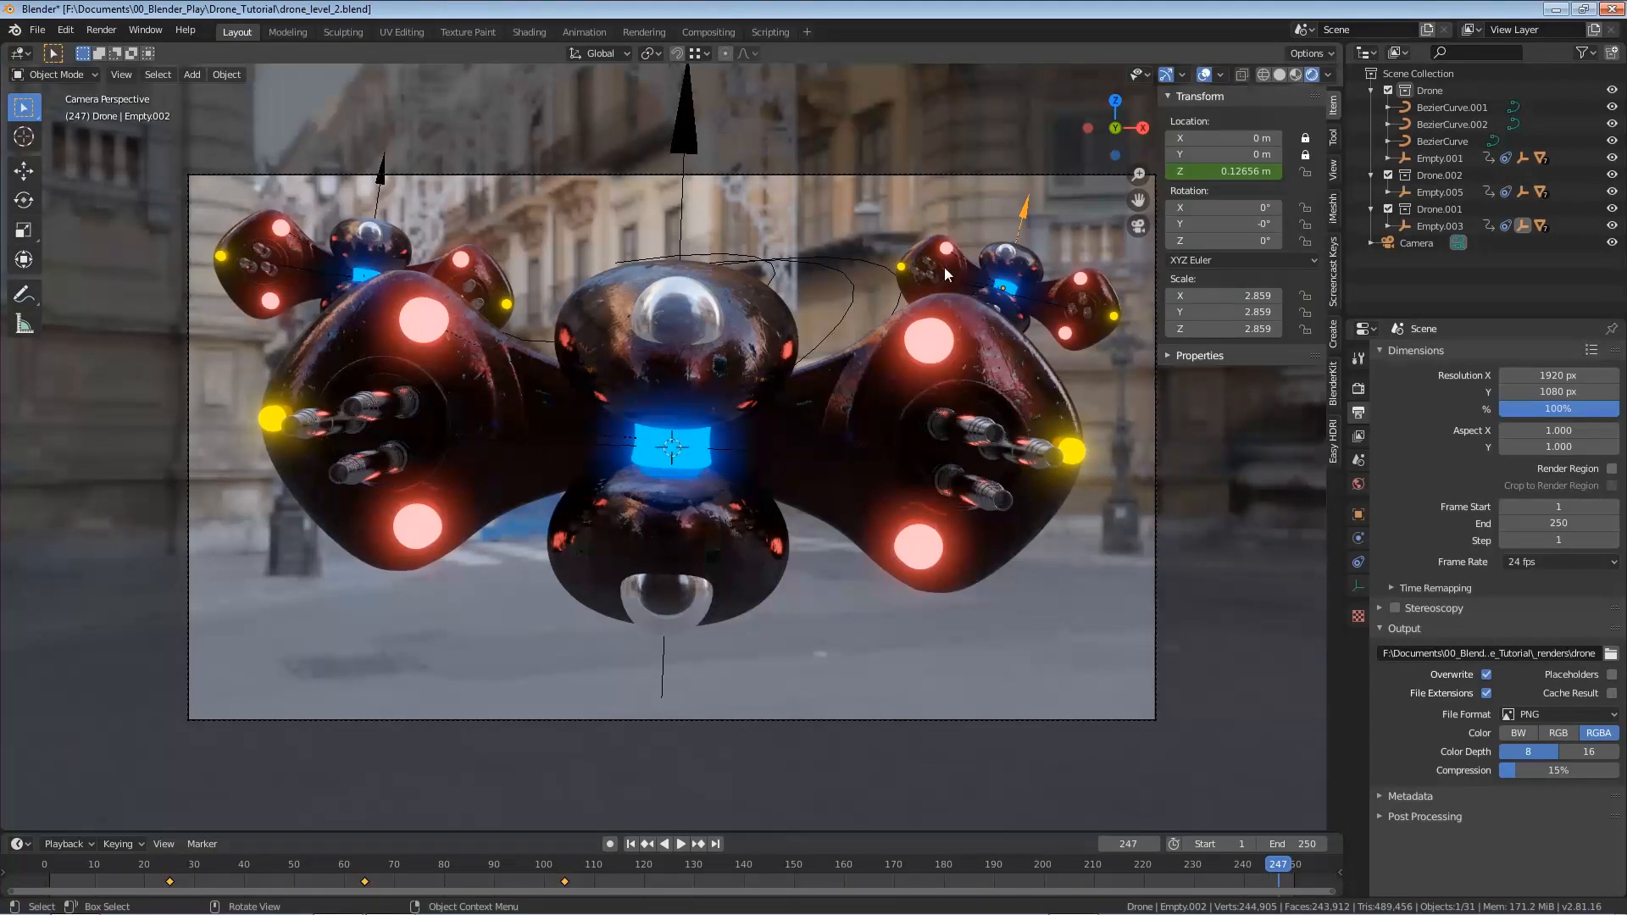
Save the file, then add a UV sphere at the origin and scale it by 300 to surround the scene
{"action": "key", "text": "ctrl+s"}
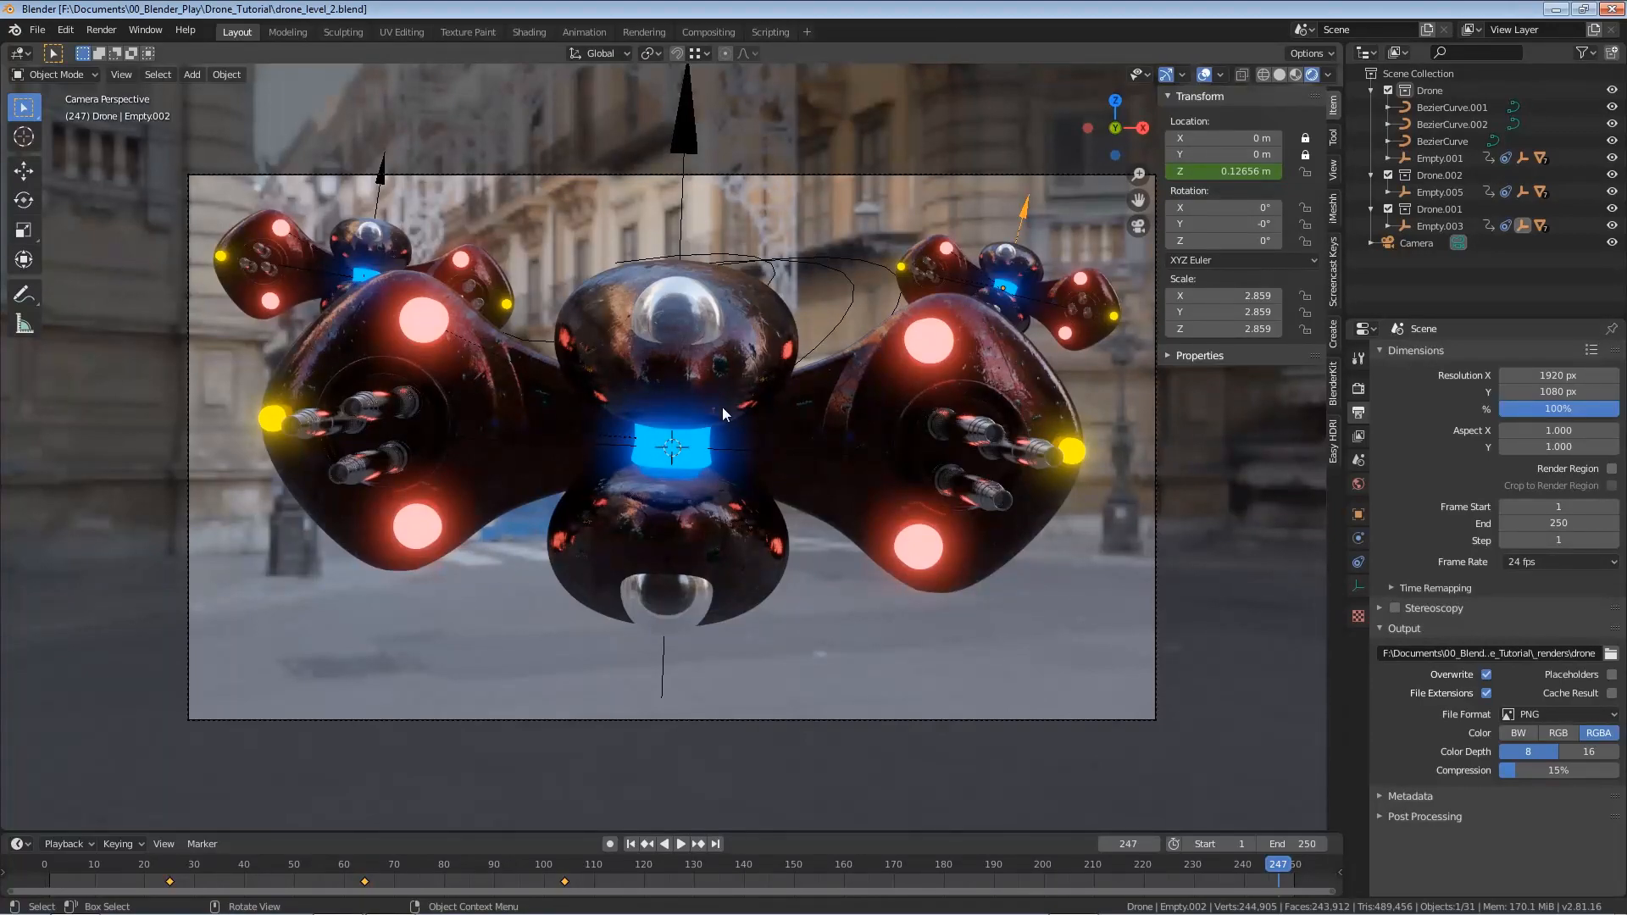
{"action": "key", "text": "shift+a"}
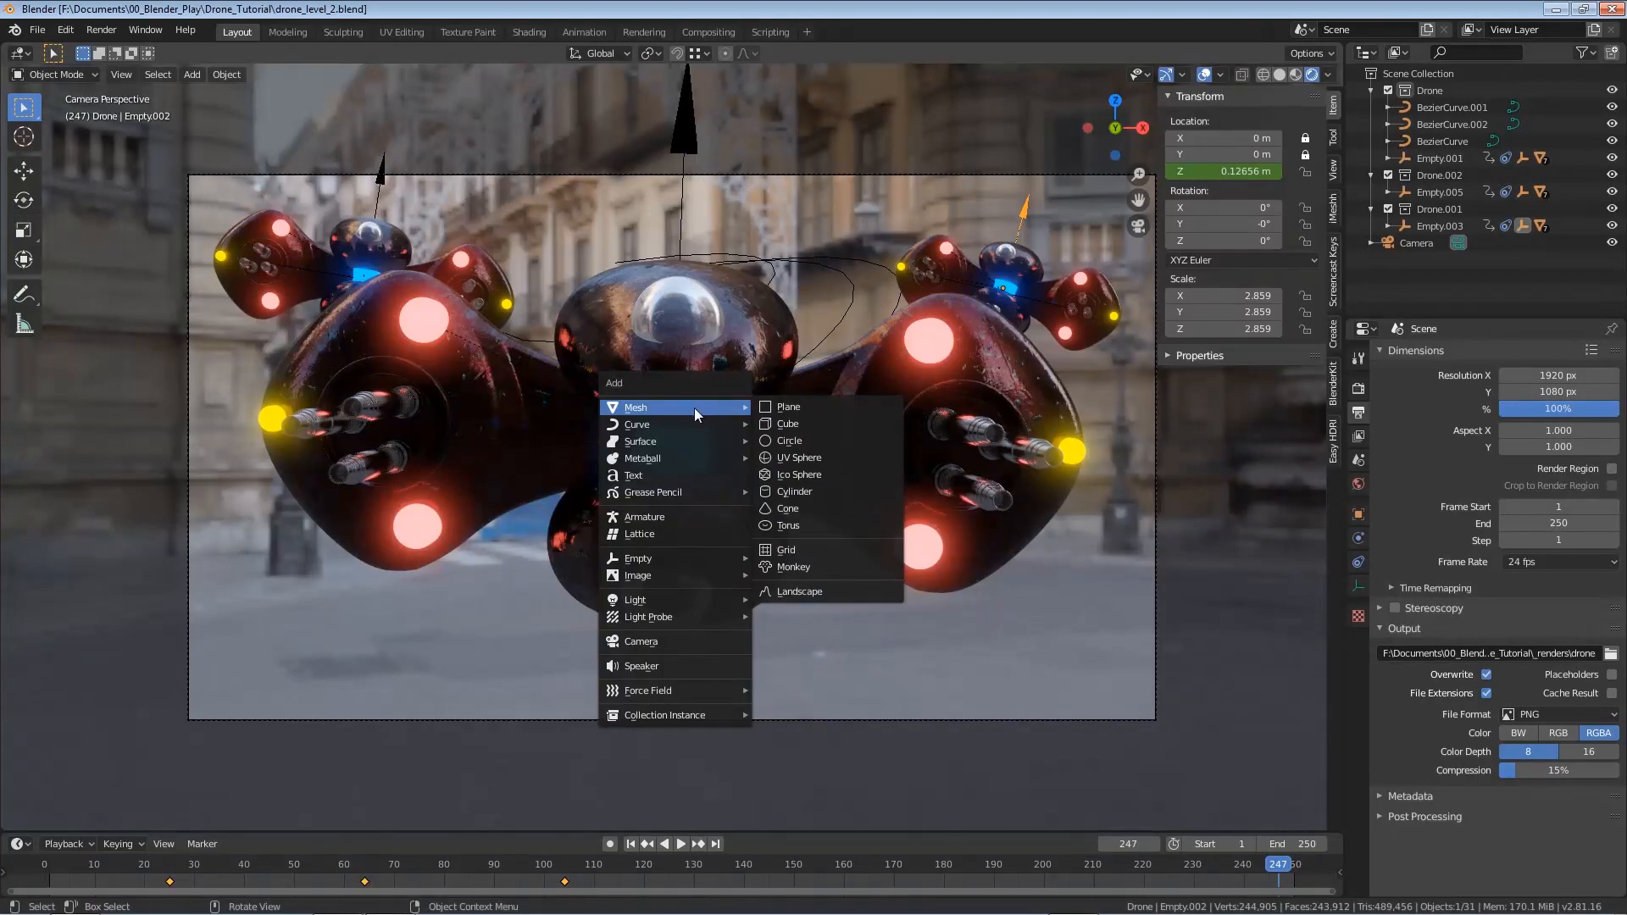
{"action": "left_click", "coordinate": [839, 458]}
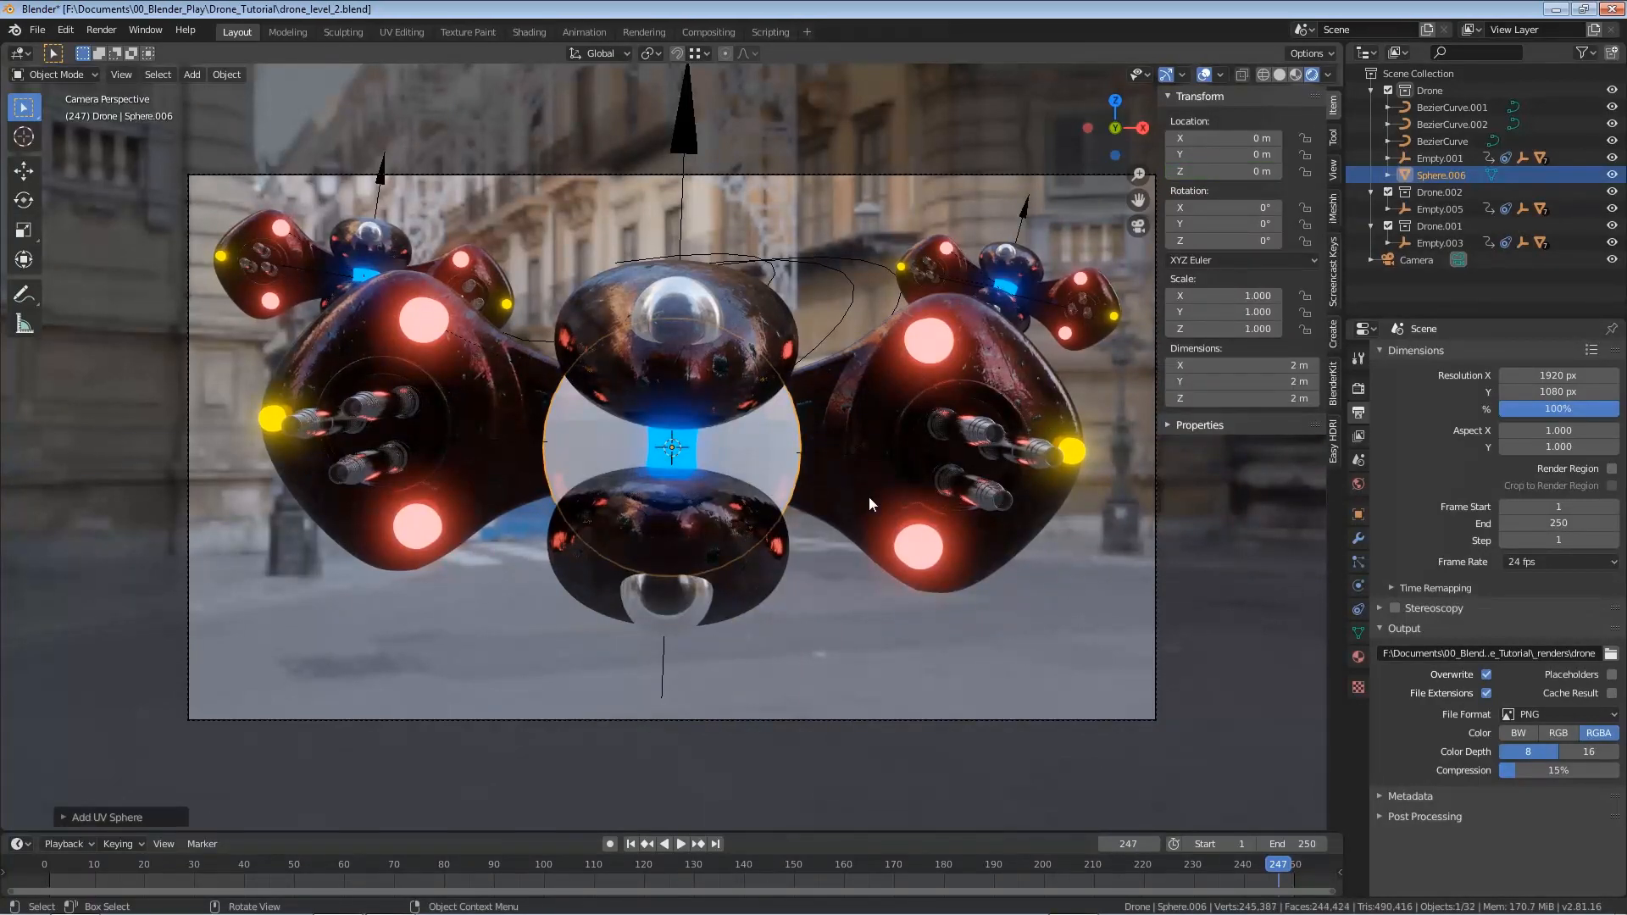
{"action": "type", "text": "s300"}
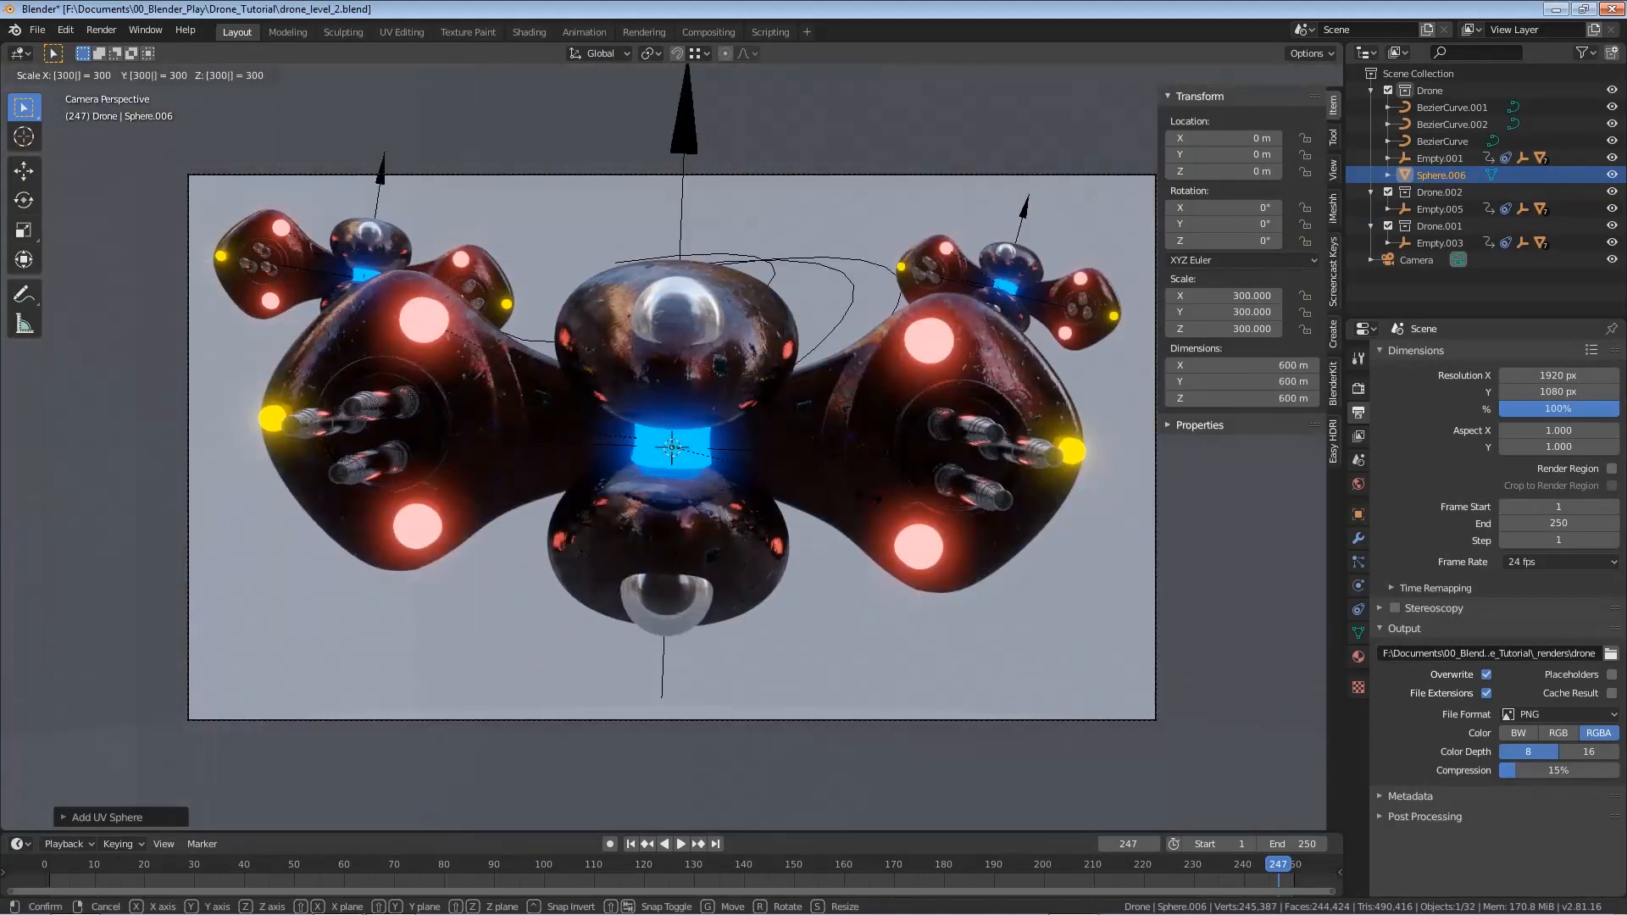
{"action": "key", "text": "Return"}
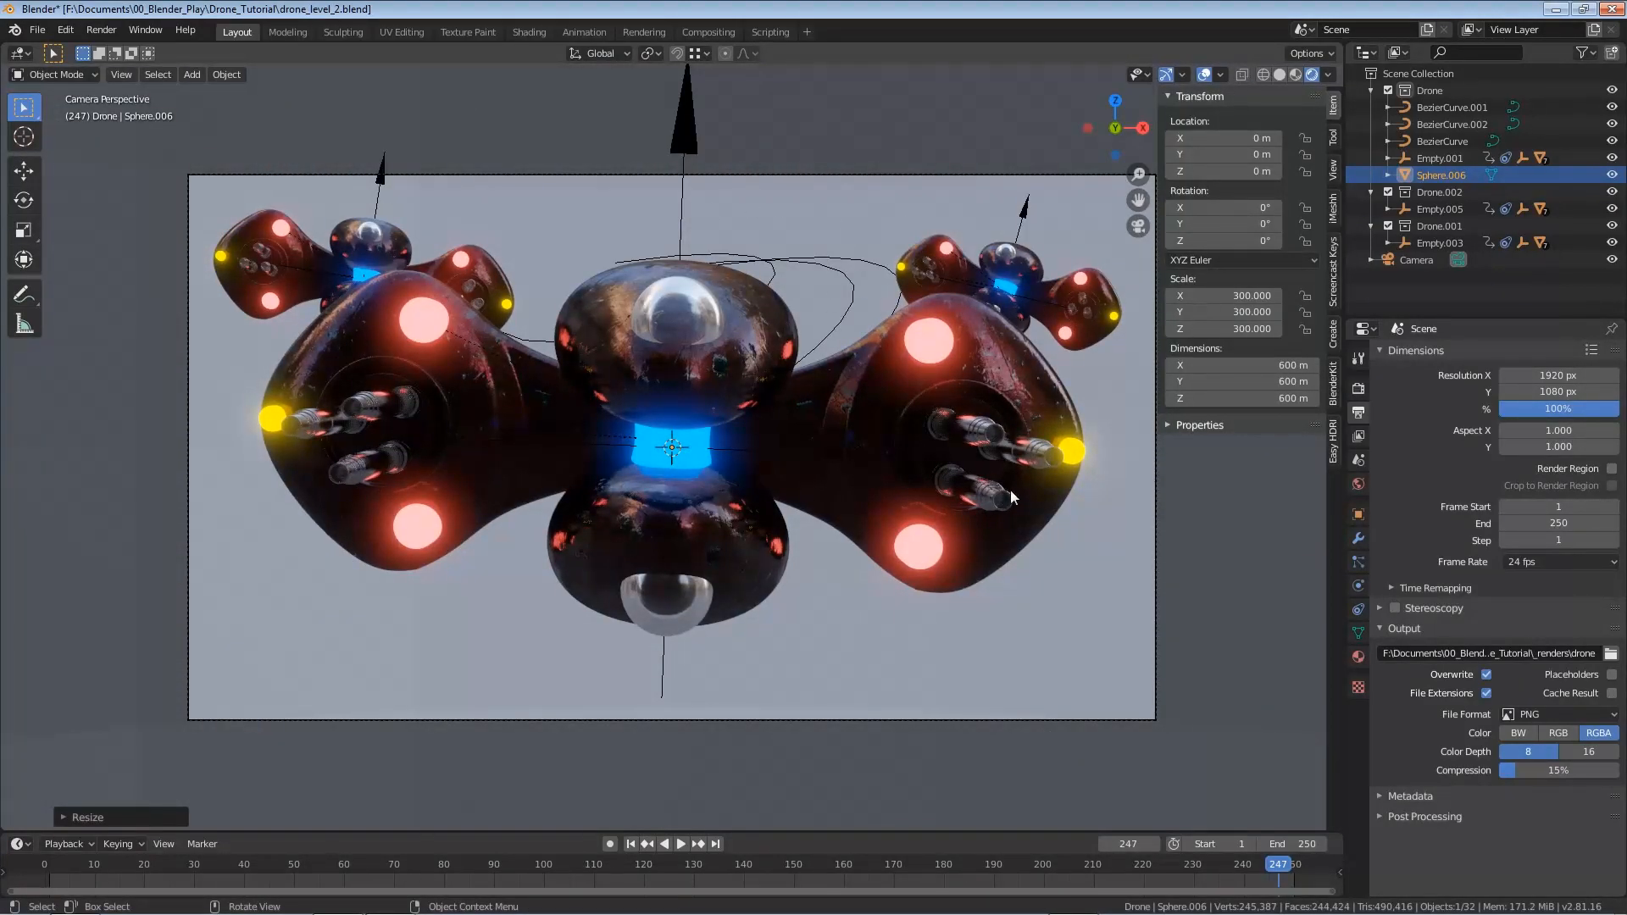
Give the background sphere a new Glass BSDF material with an IOR of 1 and a roughness of 0.333
{"action": "left_click", "coordinate": [1360, 657]}
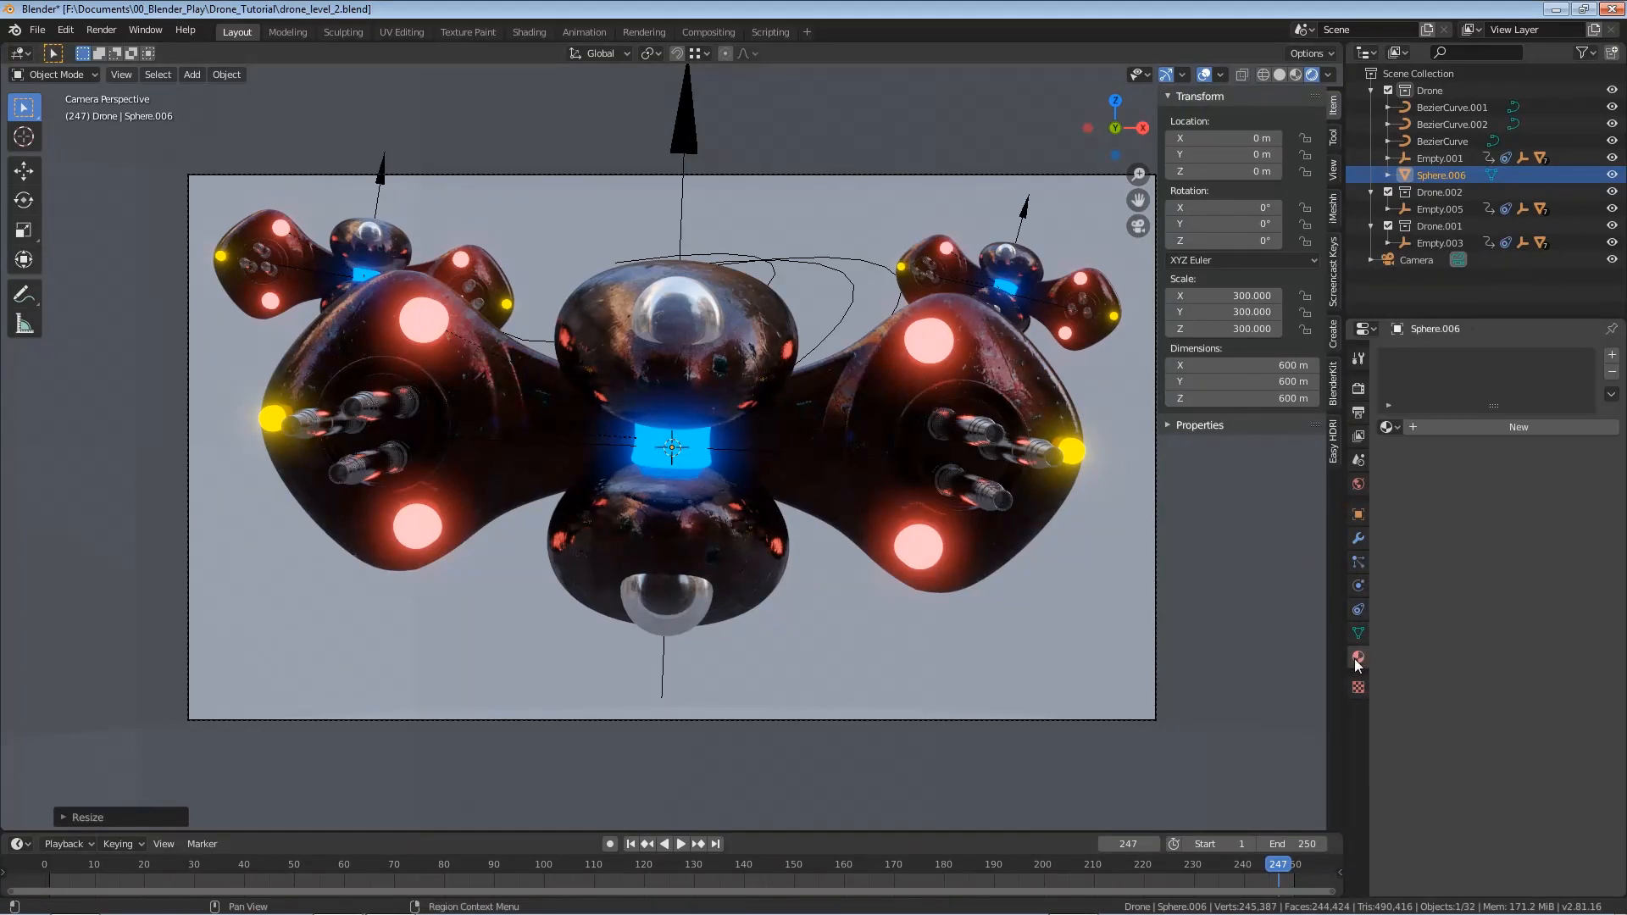
{"action": "left_click", "coordinate": [1475, 426]}
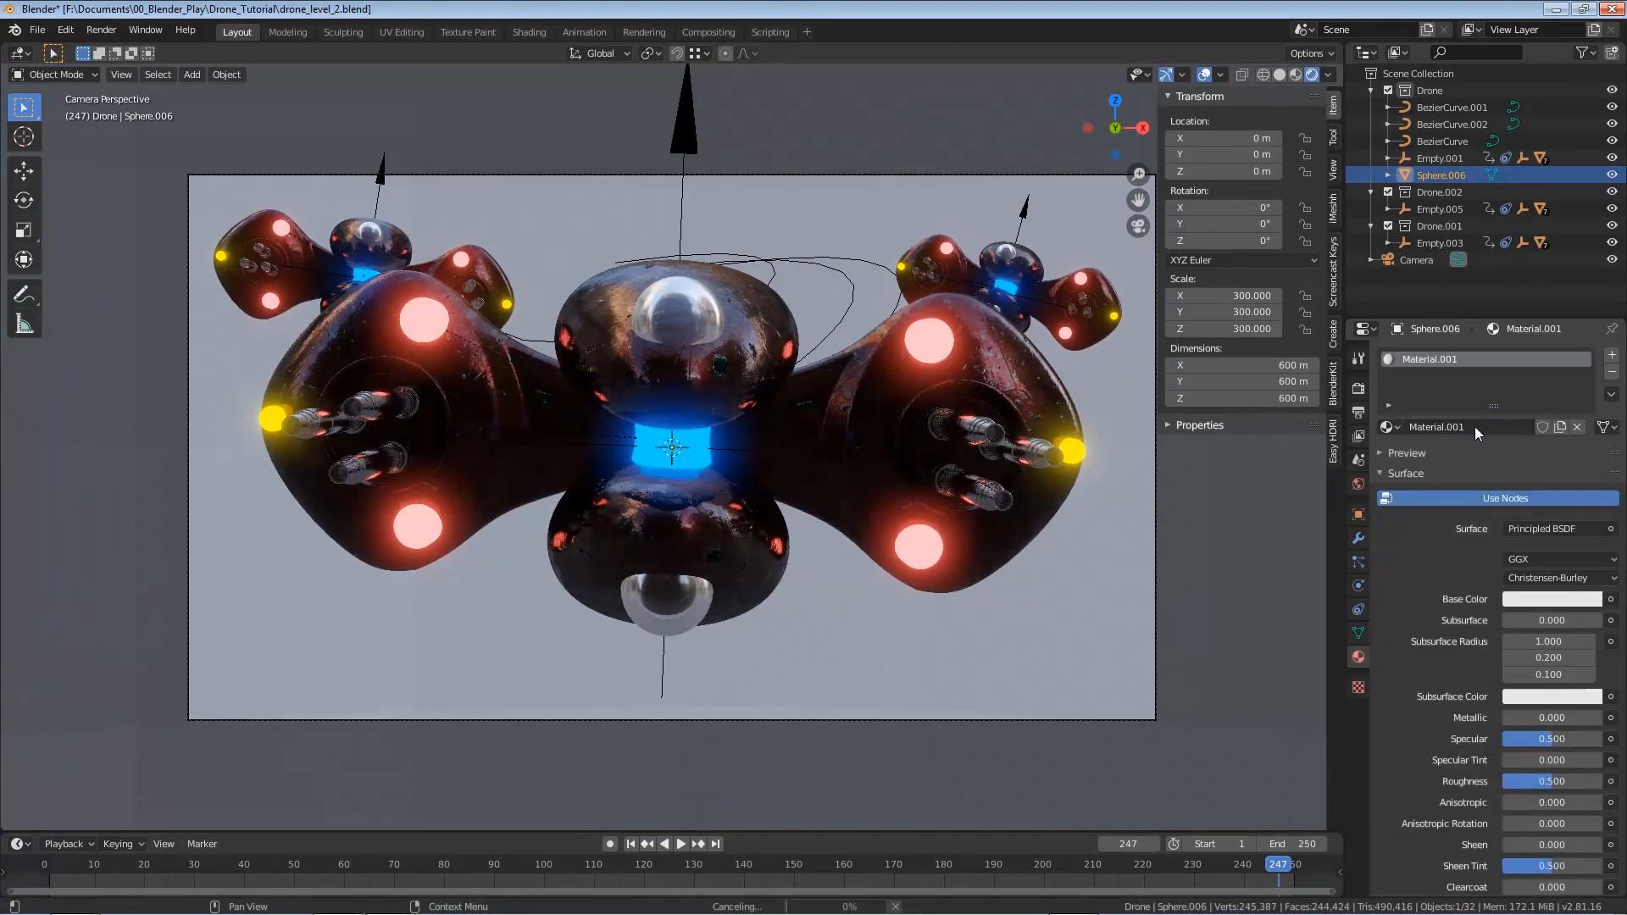
{"action": "left_click", "coordinate": [1534, 530]}
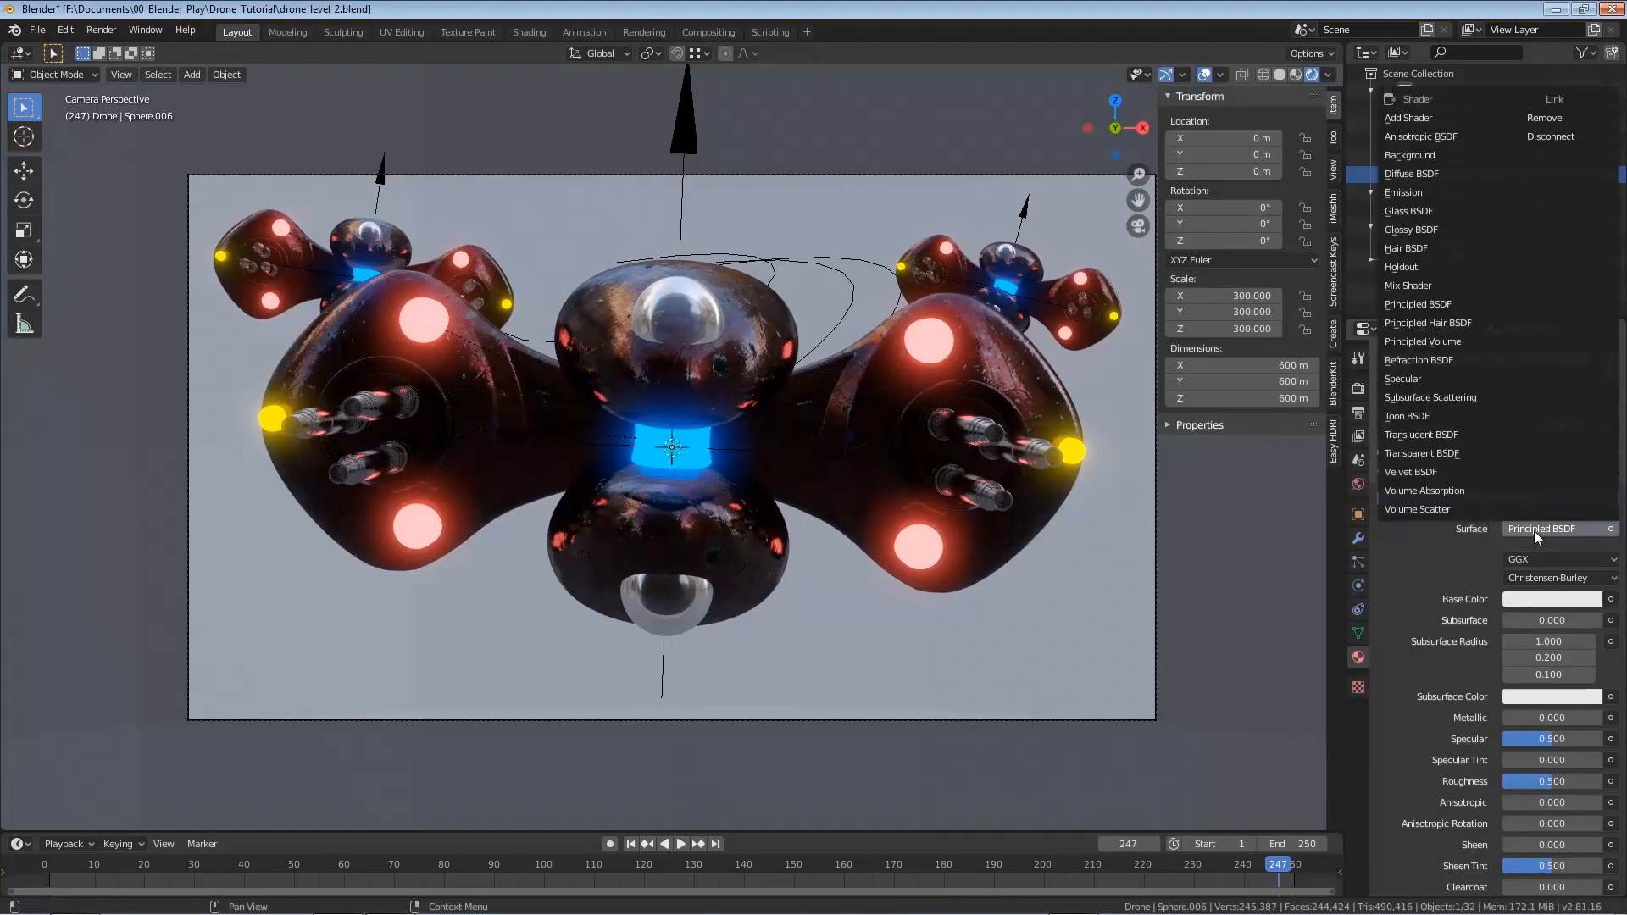
{"action": "left_click", "coordinate": [1419, 211]}
{"action": "left_click", "coordinate": [1546, 623]}
{"action": "type", "text": "1.45"}
{"action": "key", "text": "Return"}
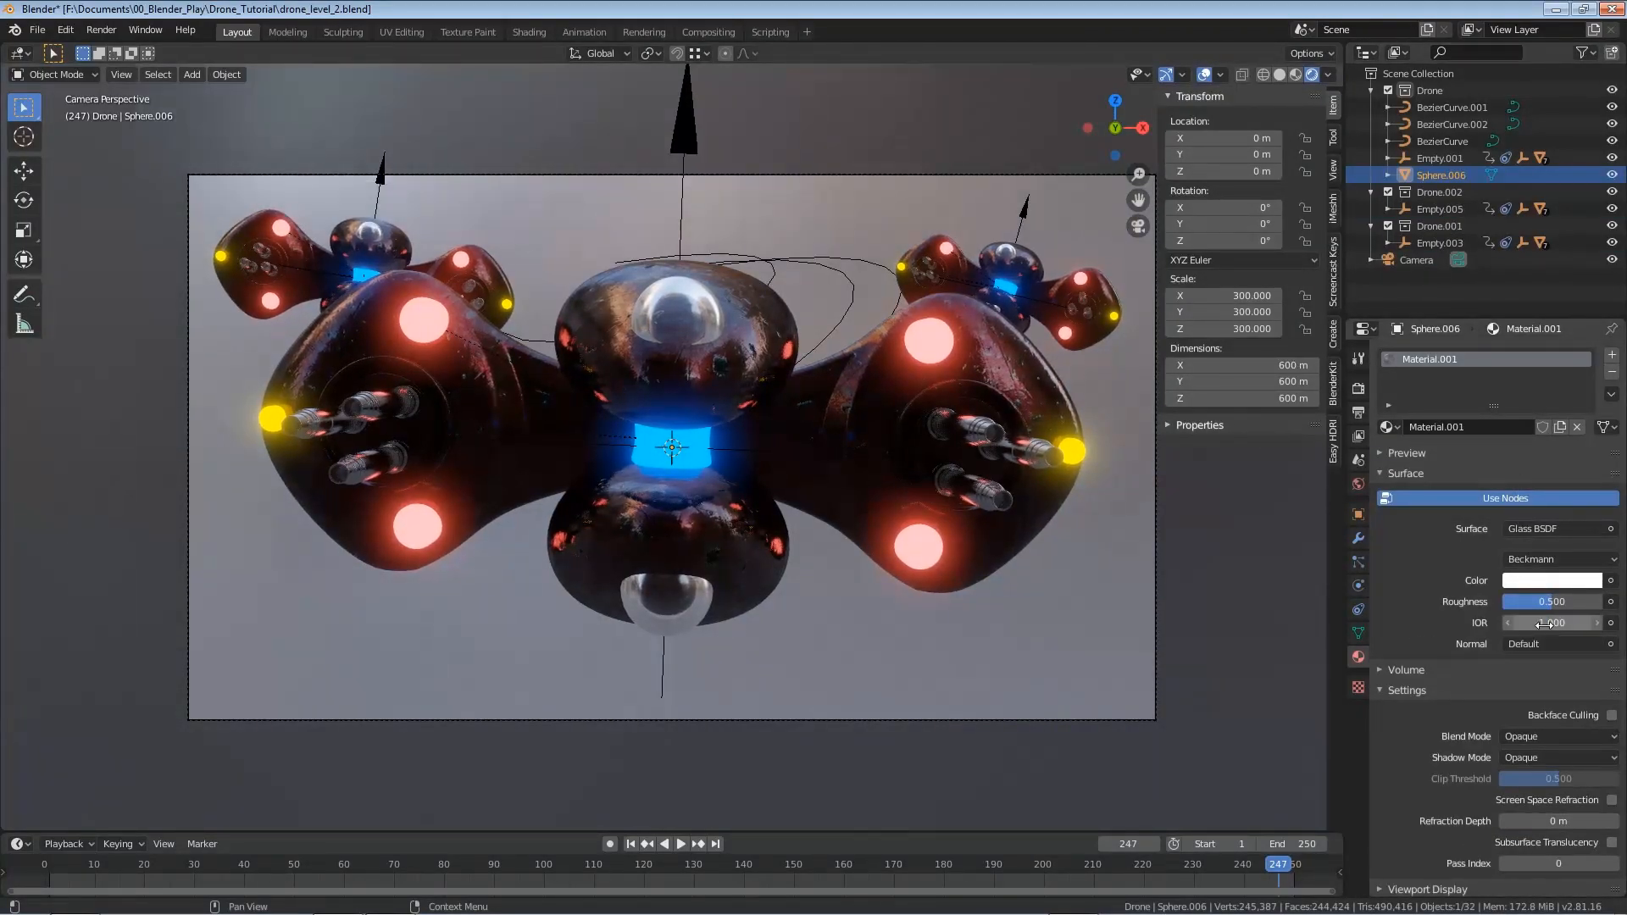
{"action": "mouse_move", "coordinate": [1547, 602]}
{"action": "left_mouse_down"}
{"action": "mouse_move", "coordinate": [1517, 602]}
{"action": "mouse_move", "coordinate": [1578, 602]}
{"action": "mouse_move", "coordinate": [1503, 602]}
{"action": "mouse_move", "coordinate": [1536, 602]}
{"action": "left_mouse_up"}
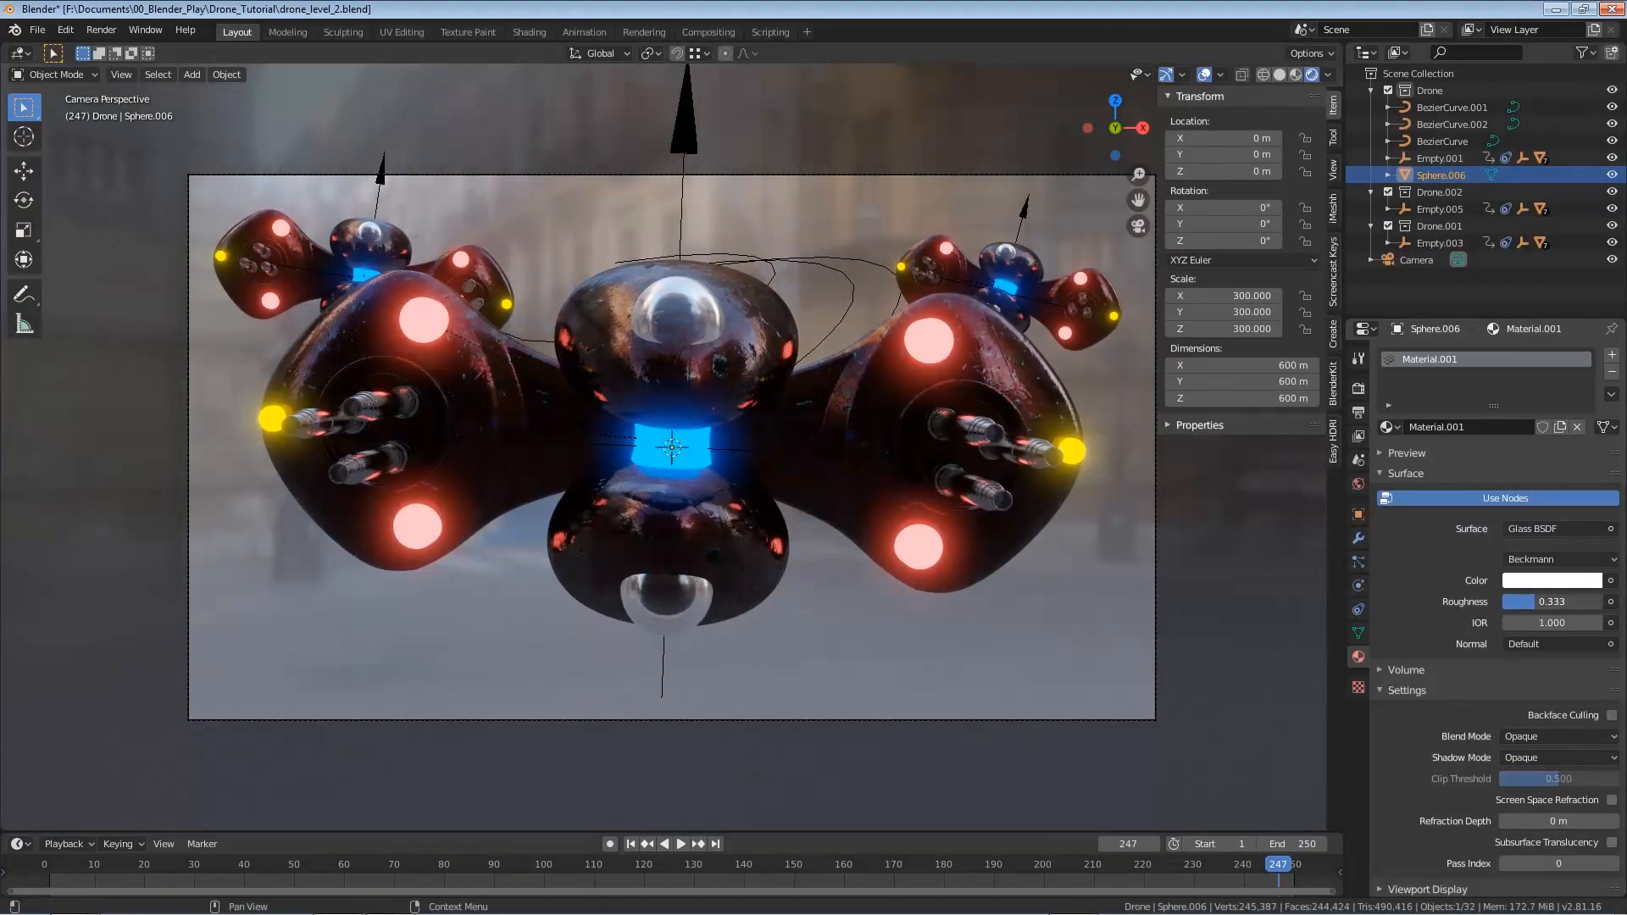
Darken and tint the sphere's glass color to a muted blue, about hue 0.633, saturation 0.179 and value 0.660
{"action": "left_click", "coordinate": [1574, 583]}
{"action": "mouse_move", "coordinate": [1514, 400]}
{"action": "left_mouse_down"}
{"action": "mouse_move", "coordinate": [1529, 392]}
{"action": "mouse_move", "coordinate": [1502, 416]}
{"action": "left_mouse_up"}
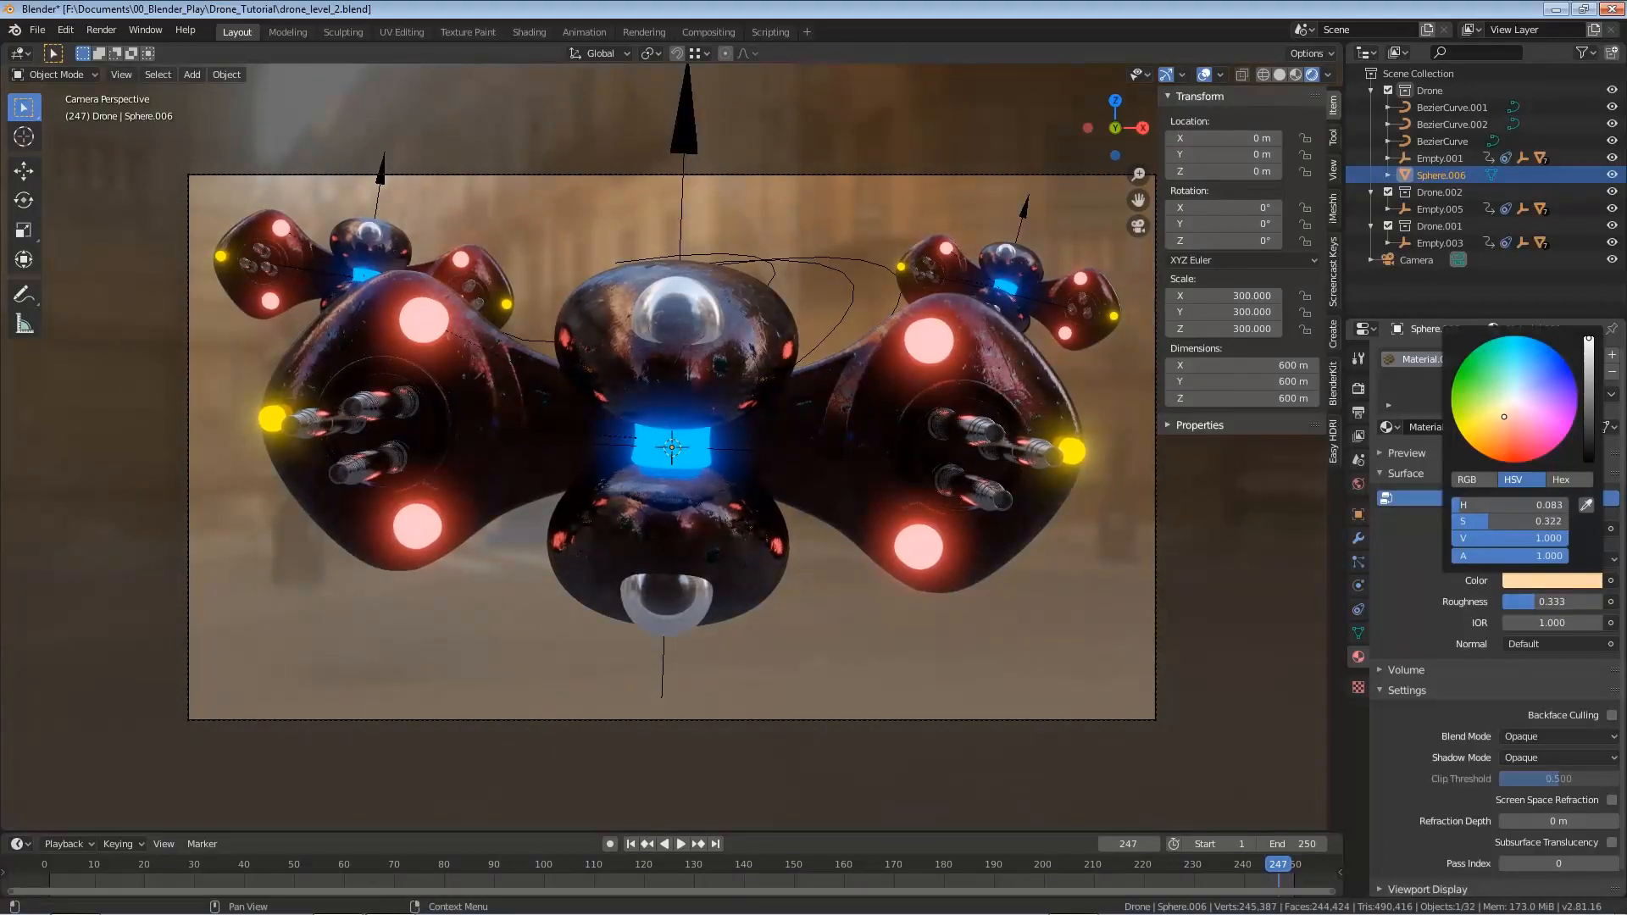
{"action": "left_click_drag", "start_coordinate": [1588, 362], "coordinate": [1589, 365]}
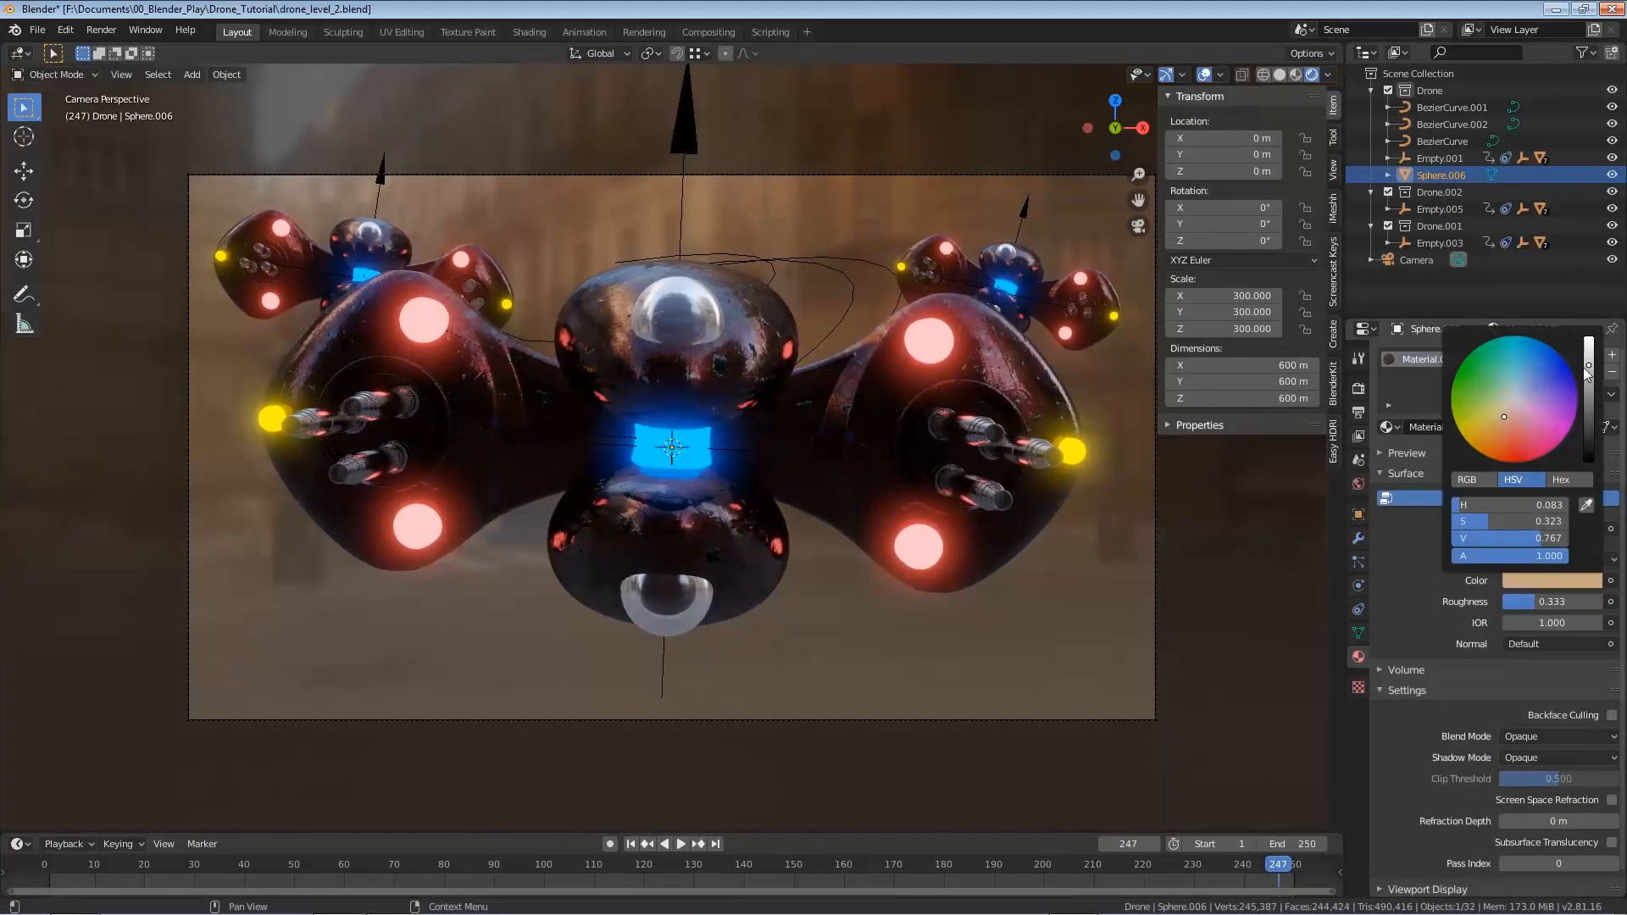
{"action": "left_click_drag", "start_coordinate": [1506, 416], "coordinate": [1527, 392]}
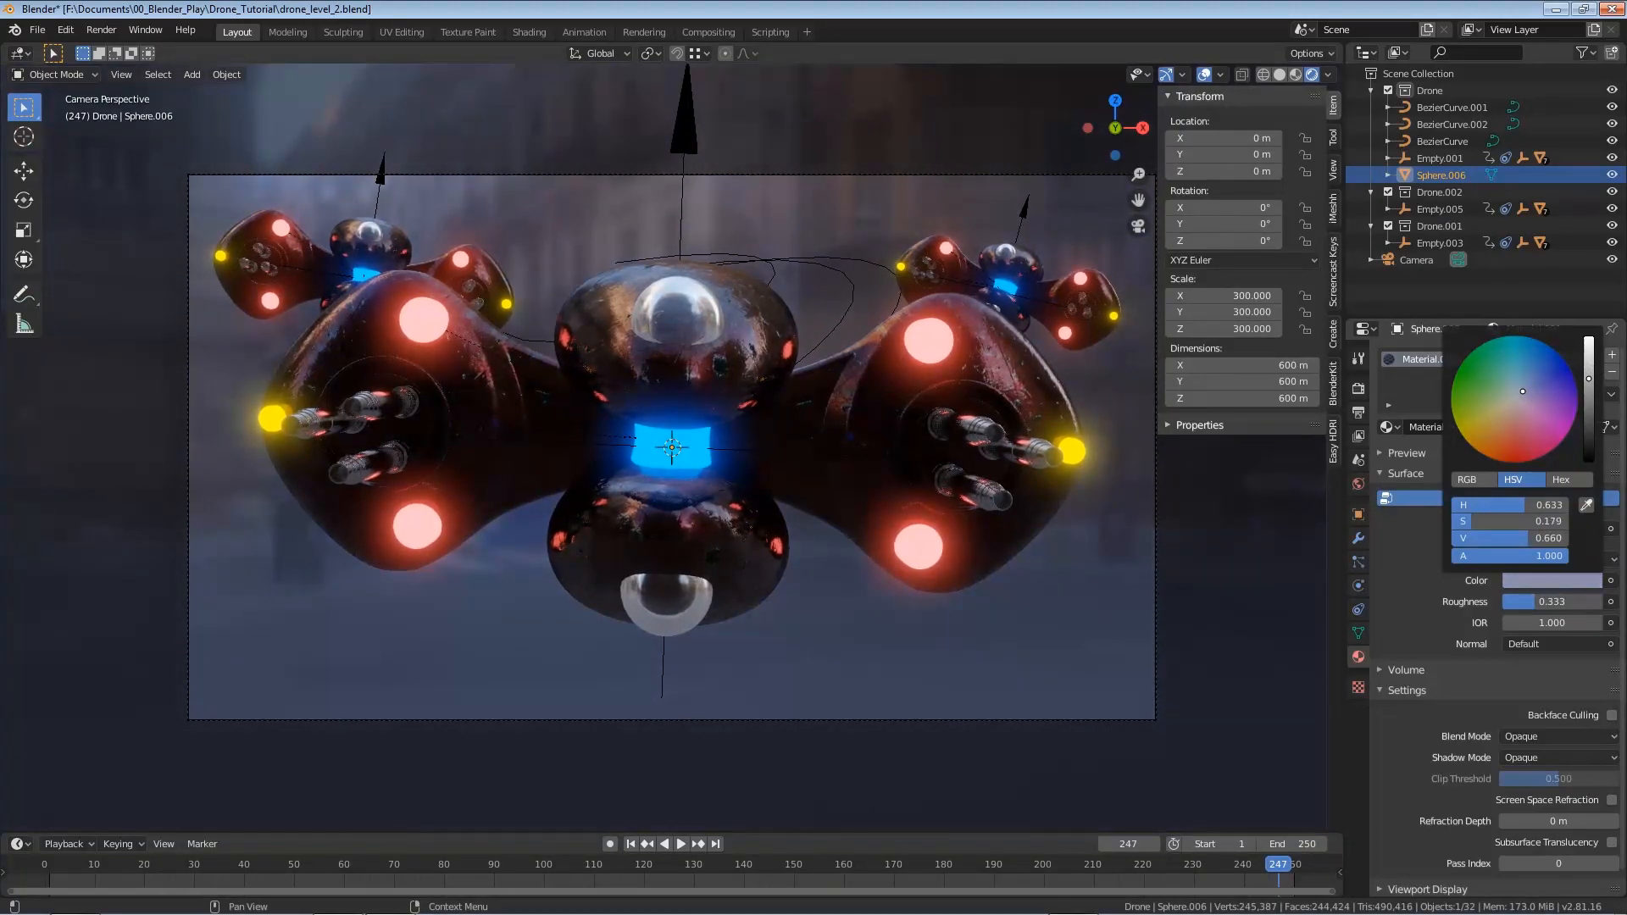
Lower the sphere material's roughness to 0.317 and save the file
{"action": "mouse_move", "coordinate": [1539, 603]}
{"action": "left_mouse_down"}
{"action": "mouse_move", "coordinate": [1474, 603]}
{"action": "mouse_move", "coordinate": [1531, 604]}
{"action": "left_mouse_up"}
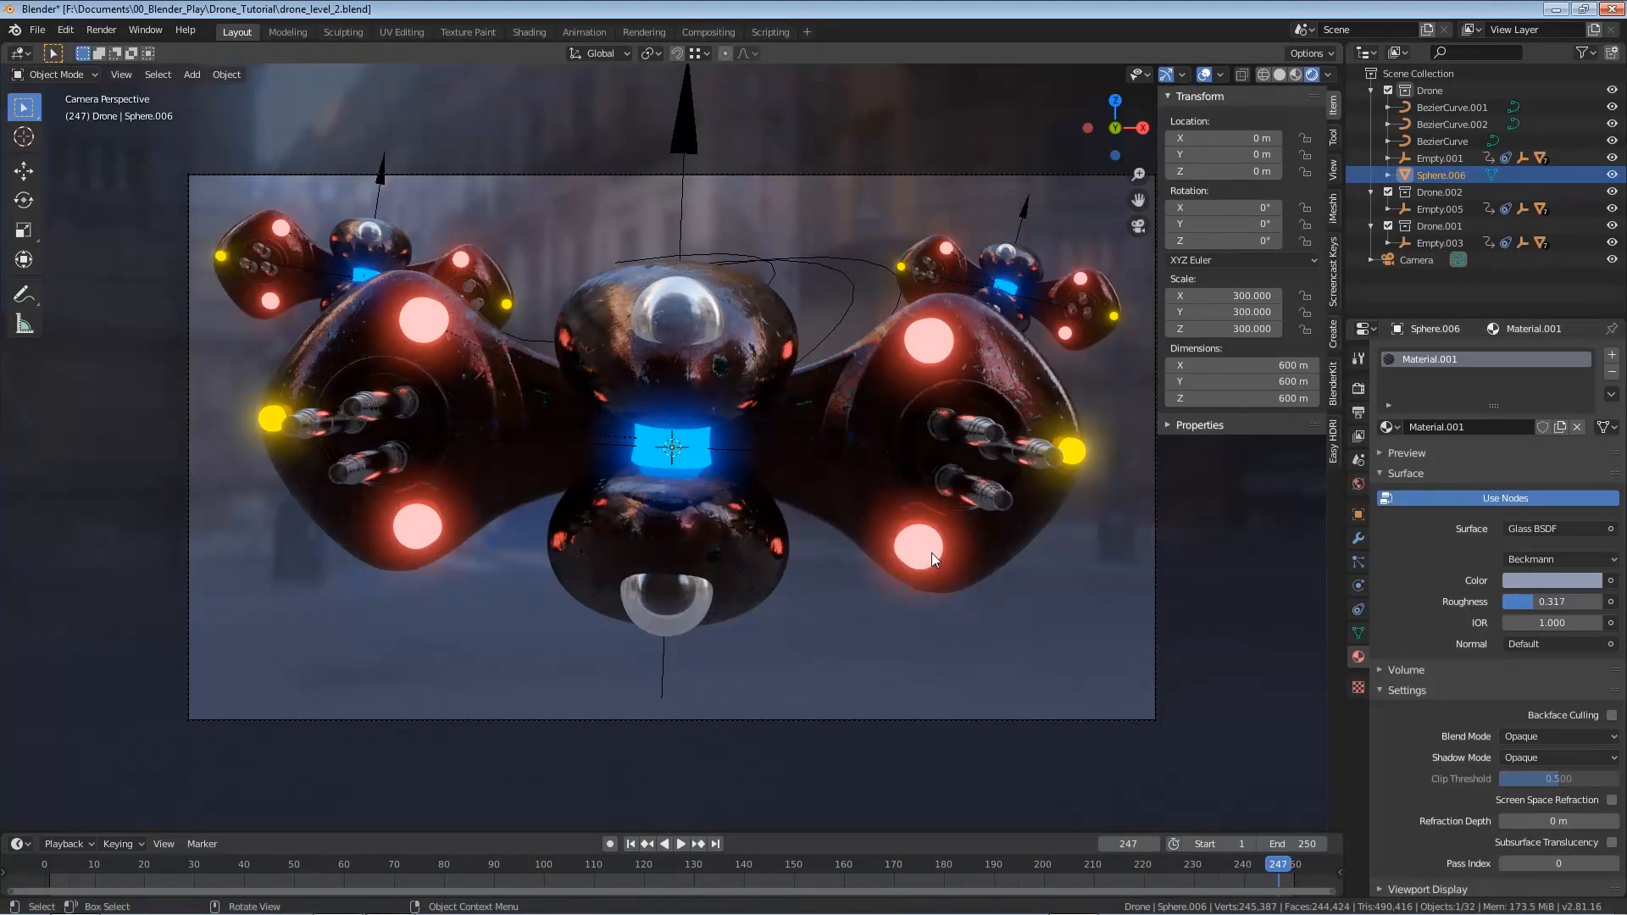
{"action": "key", "text": "ctrl"}
{"action": "key", "text": "ctrl+s"}
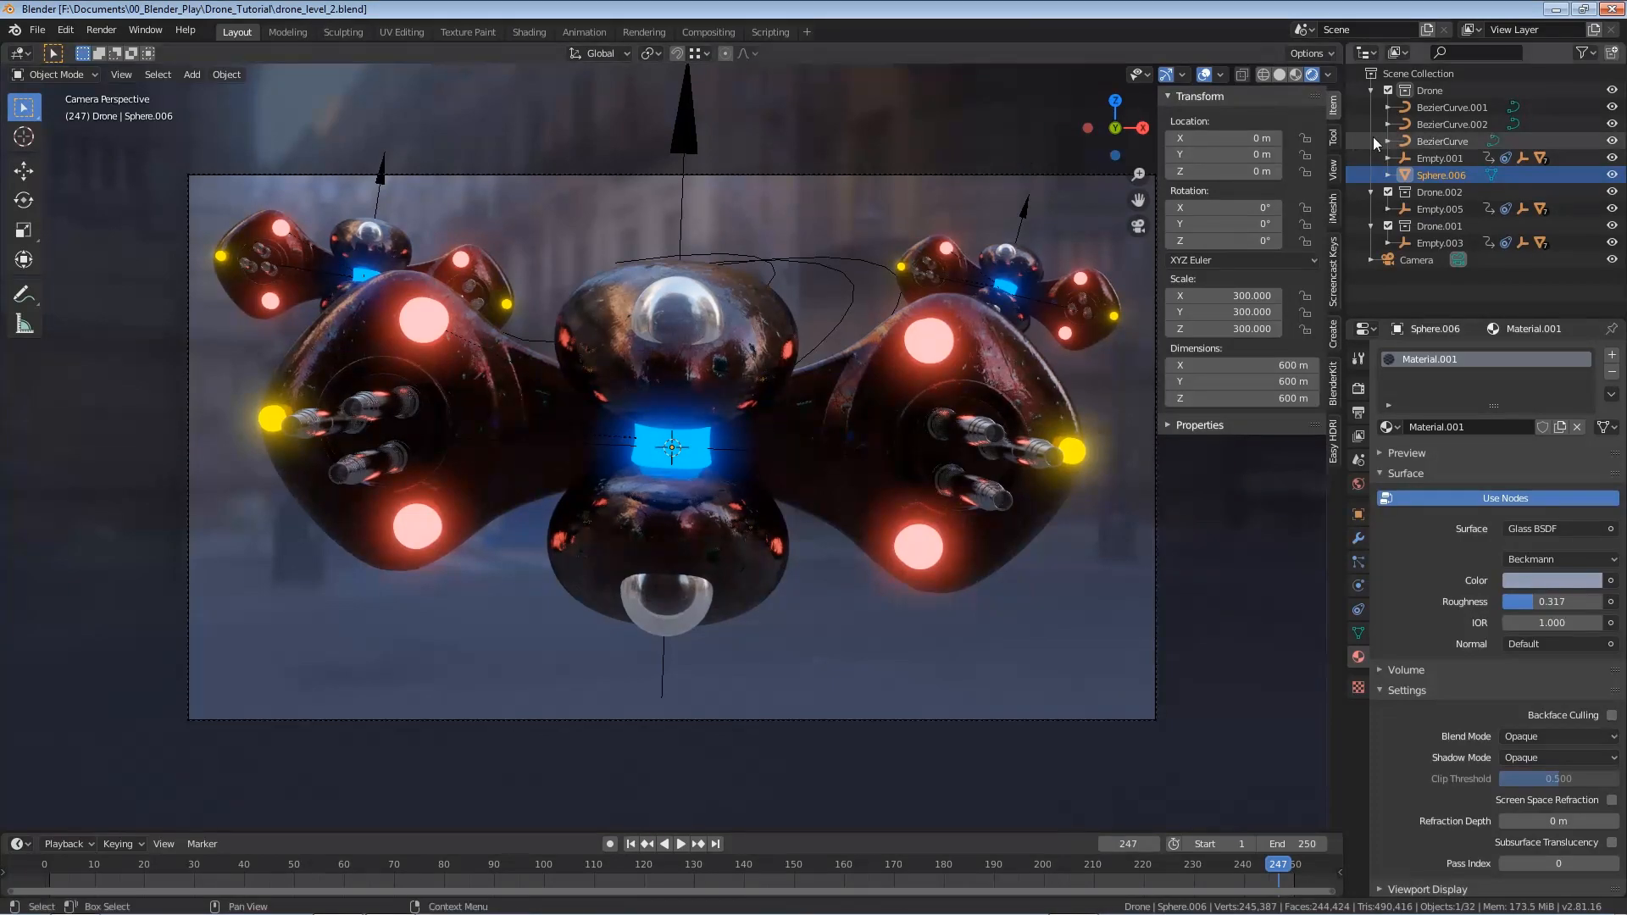
Select the camera and keyframe its rotation and 50 mm focal length at frame 1
{"action": "left_click", "coordinate": [1422, 261]}
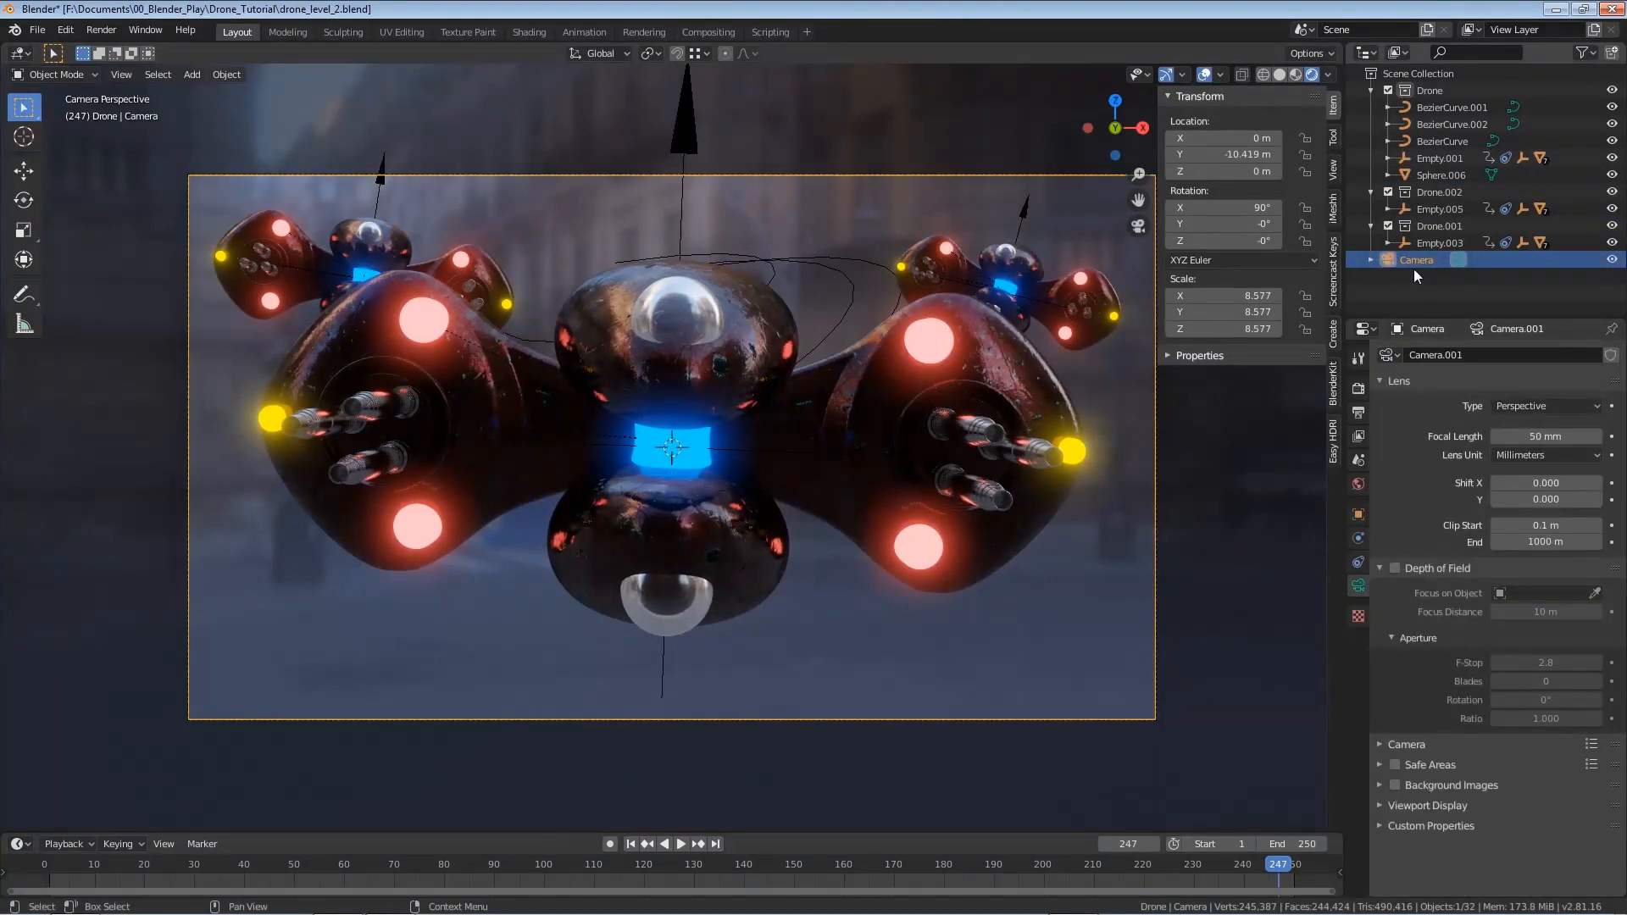
{"action": "left_click", "coordinate": [629, 844]}
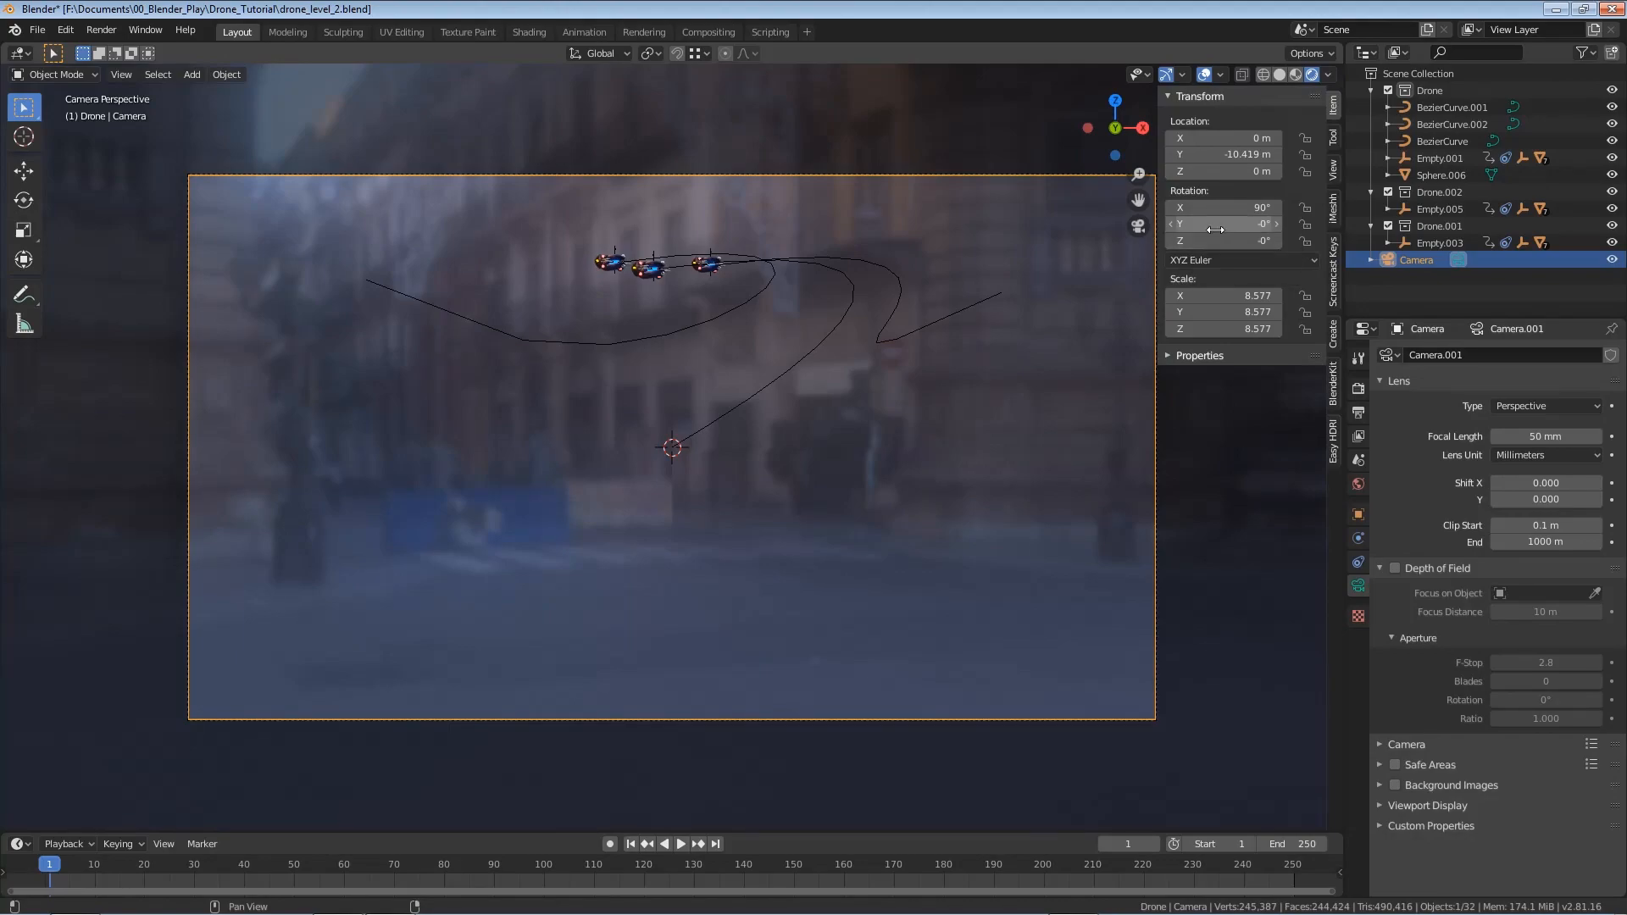
{"action": "key", "text": "i"}
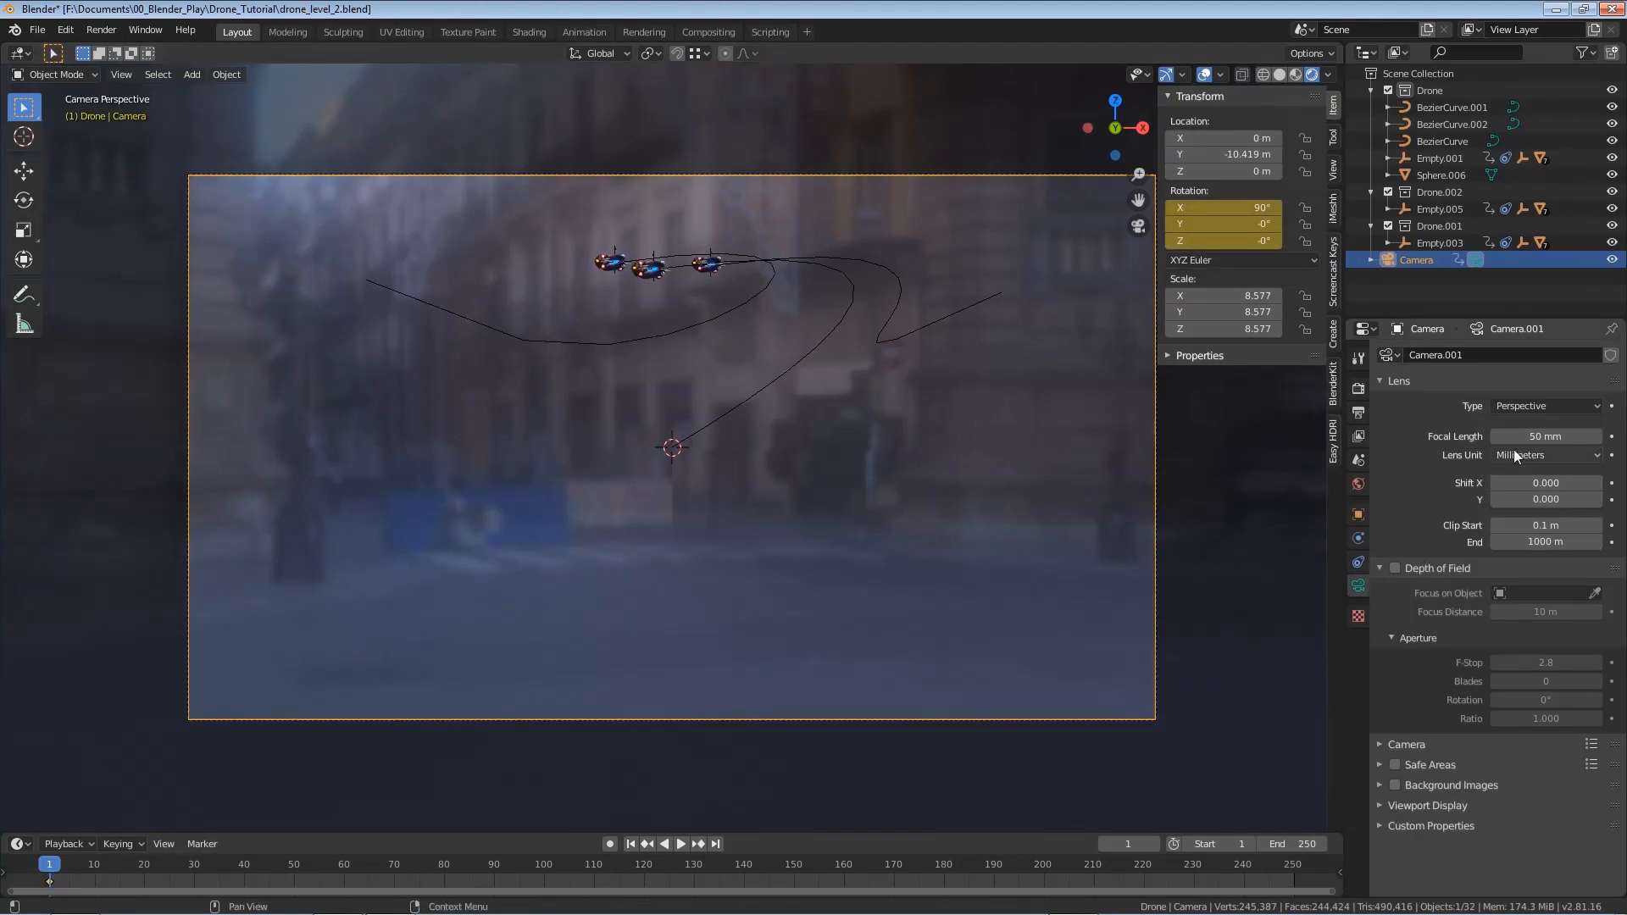
{"action": "key", "text": "i"}
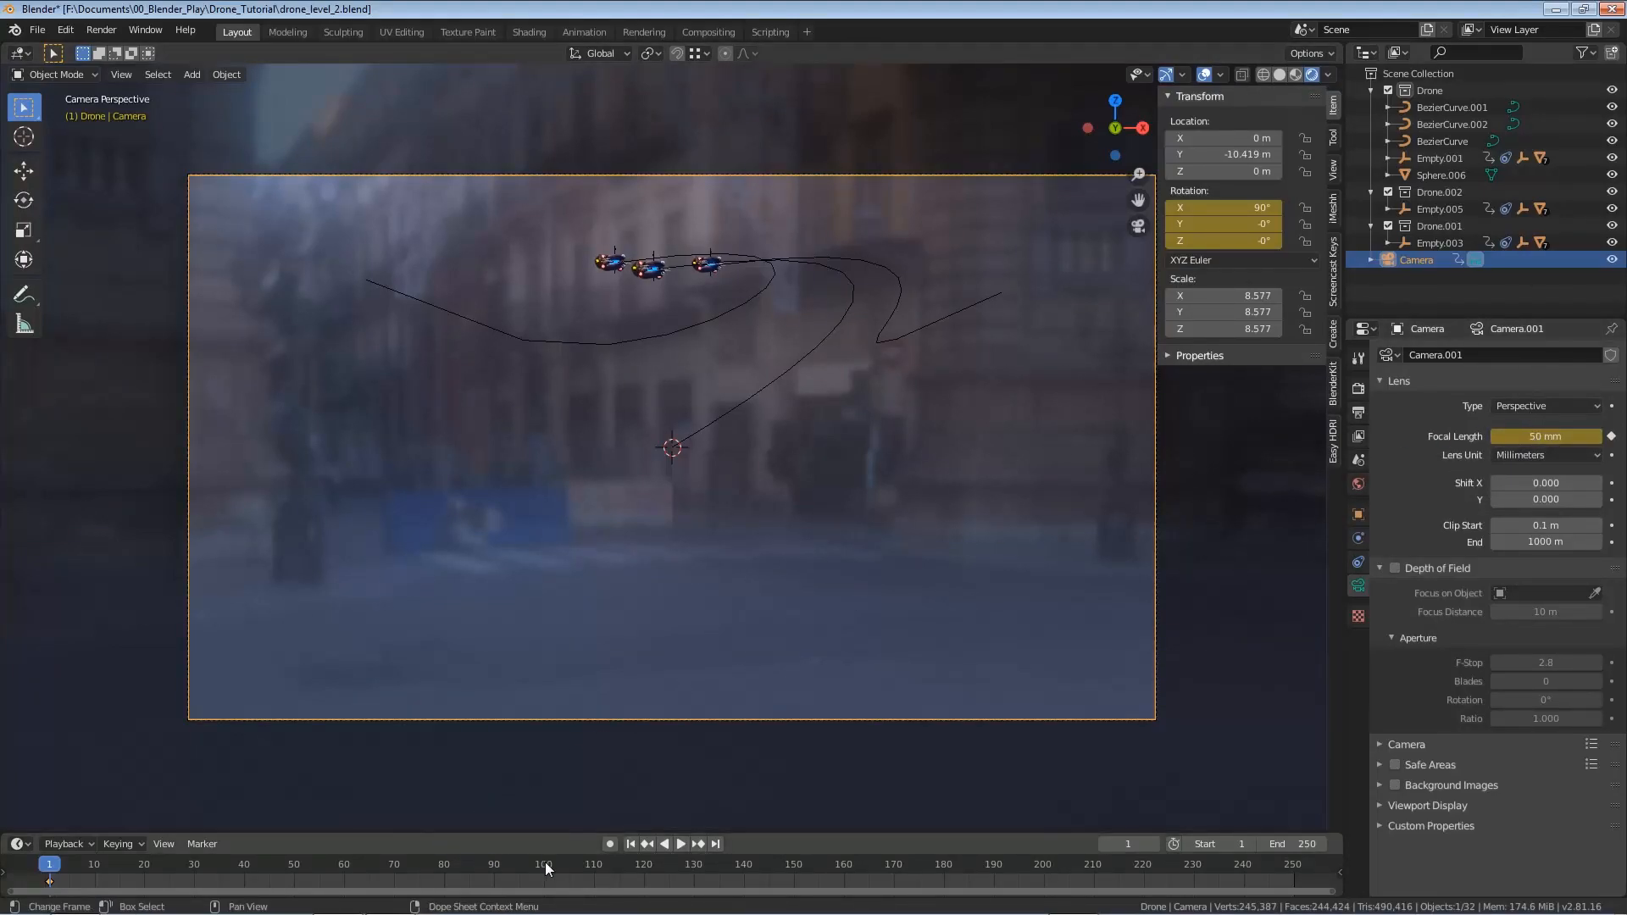
Keyframe the camera's rotation and focal length at frame 120 with their values kept
{"action": "left_click", "coordinate": [637, 860]}
{"action": "key", "text": "space"}
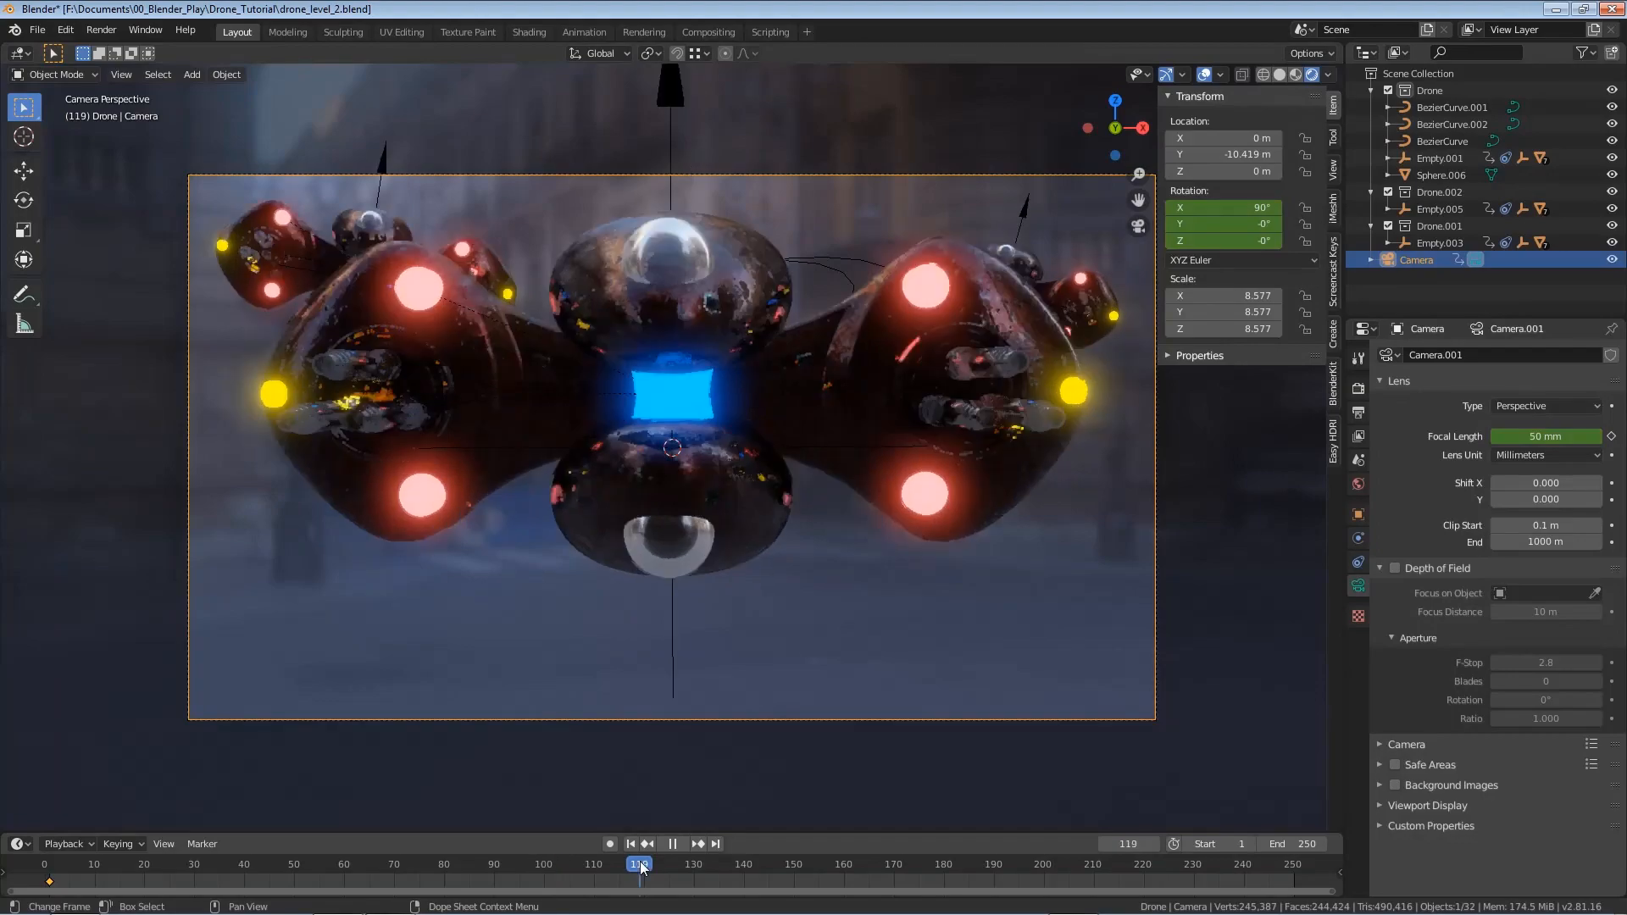
{"action": "key", "text": "space"}
{"action": "key", "text": "i"}
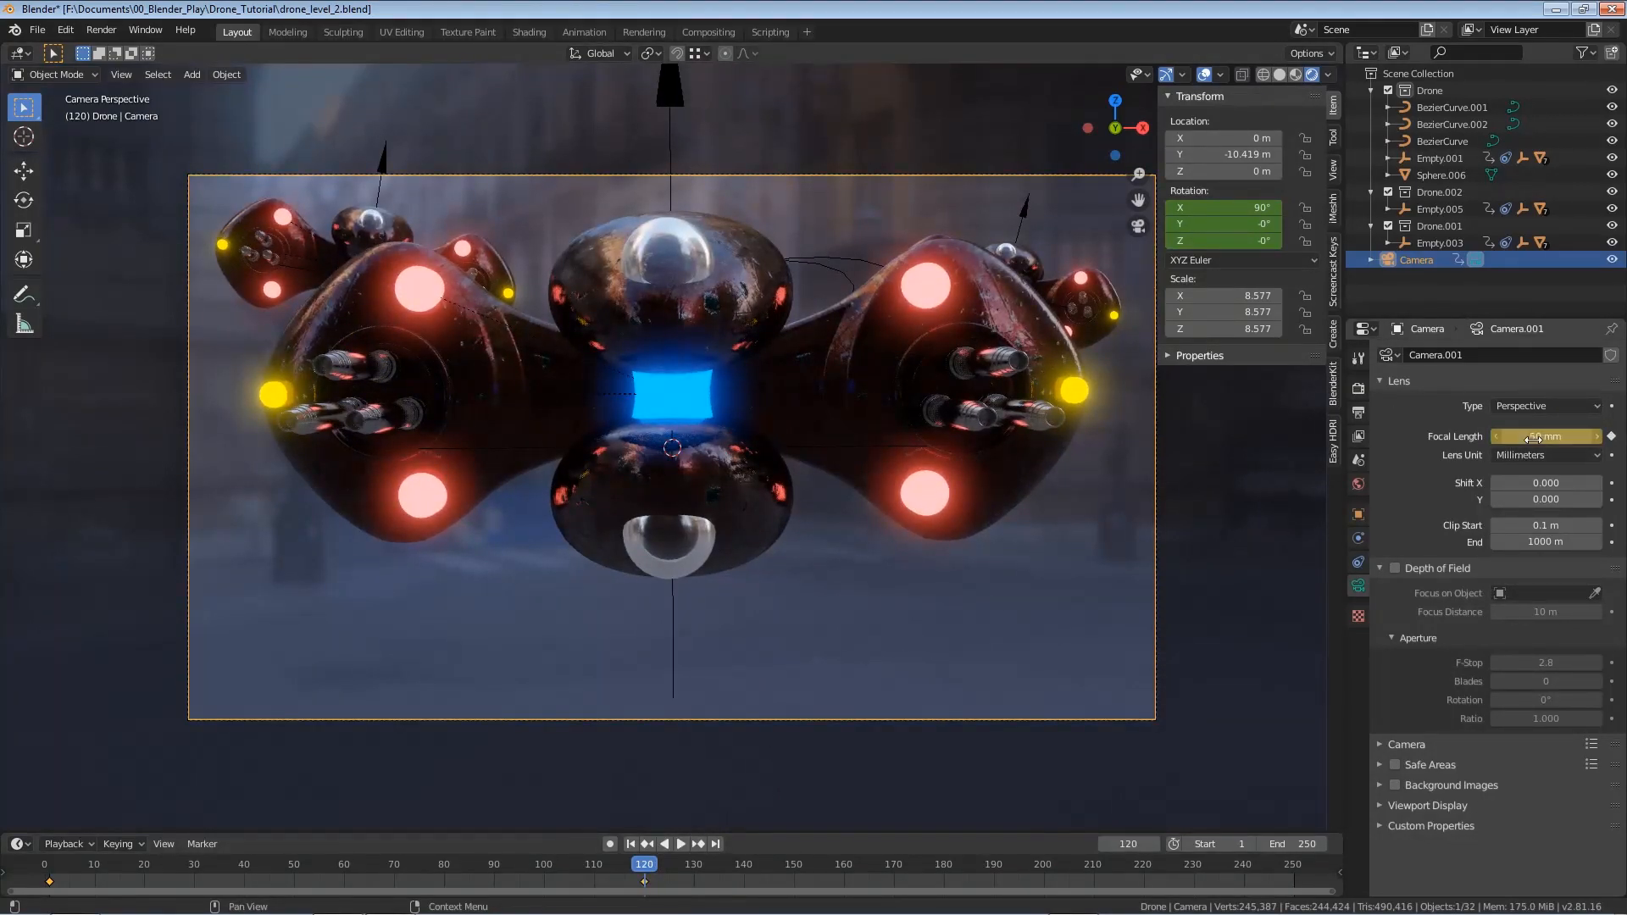
{"action": "key", "text": "i"}
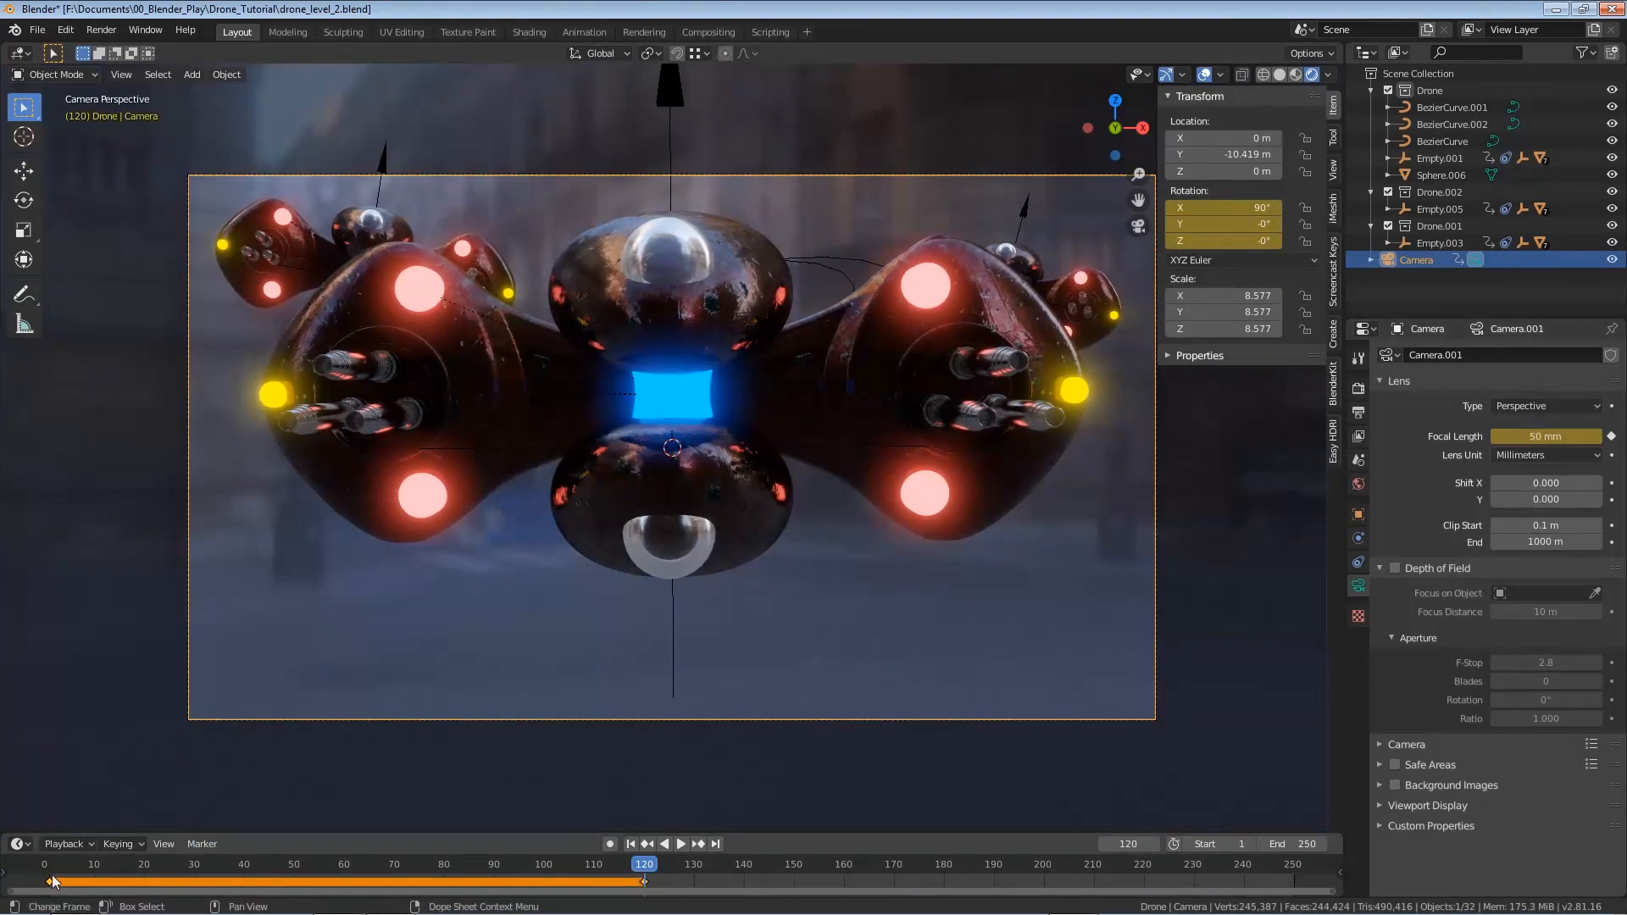
At frame 30, set the camera's focal length to 130 mm and keyframe it
{"action": "left_click", "coordinate": [190, 873]}
{"action": "key", "text": "space"}
{"action": "key", "text": "space"}
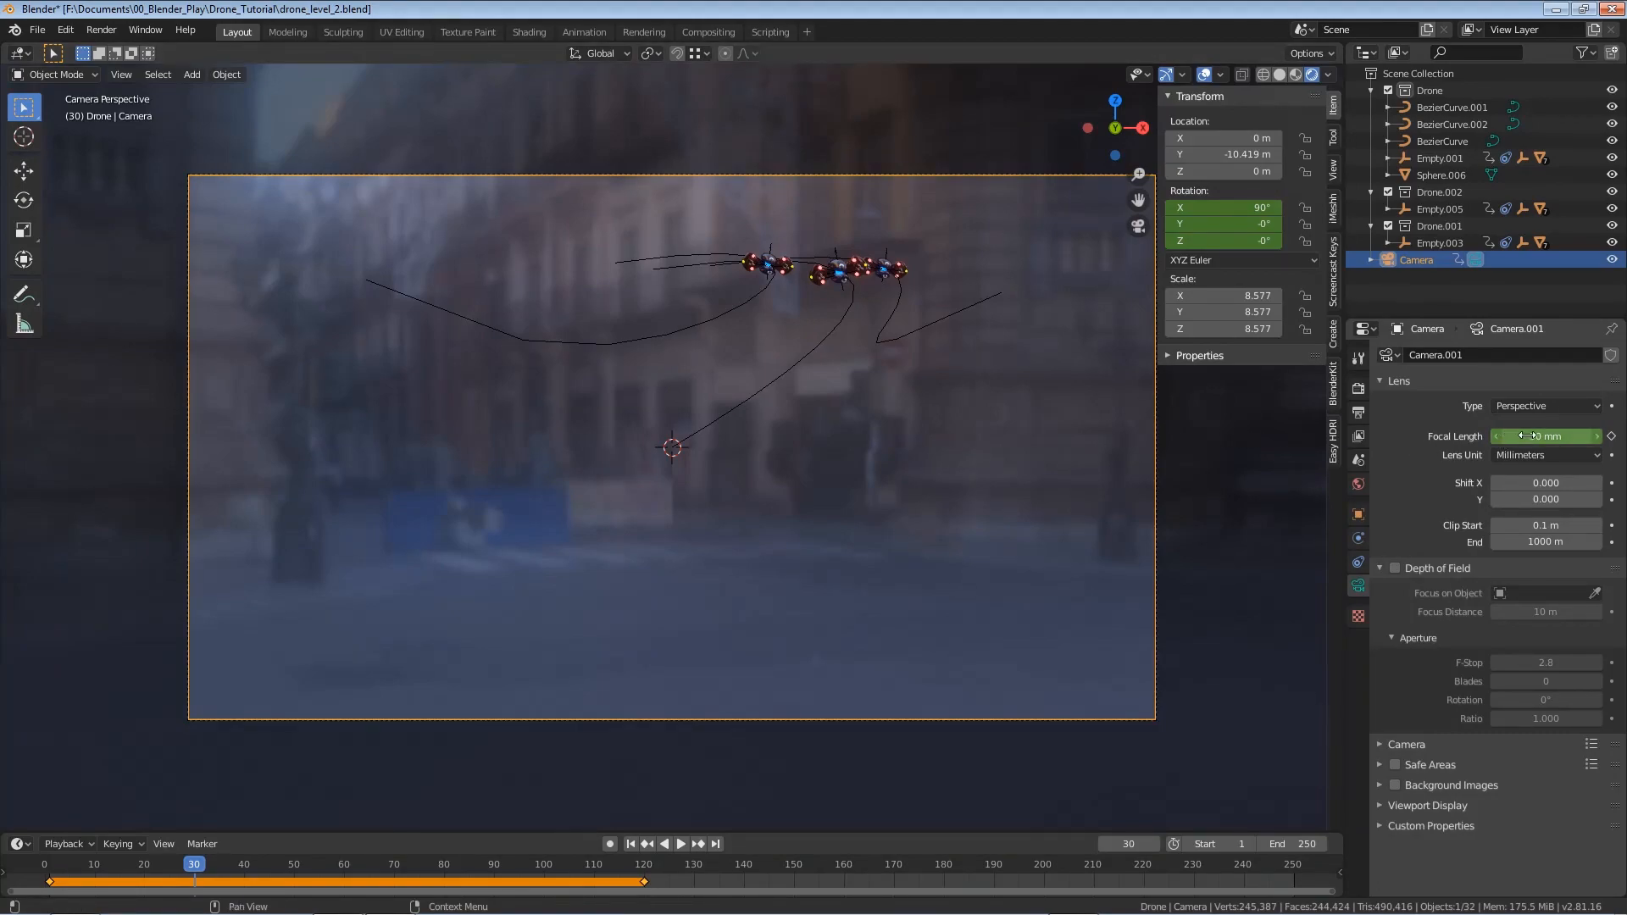
{"action": "left_click_drag", "start_coordinate": [1534, 435], "coordinate": [1623, 436]}
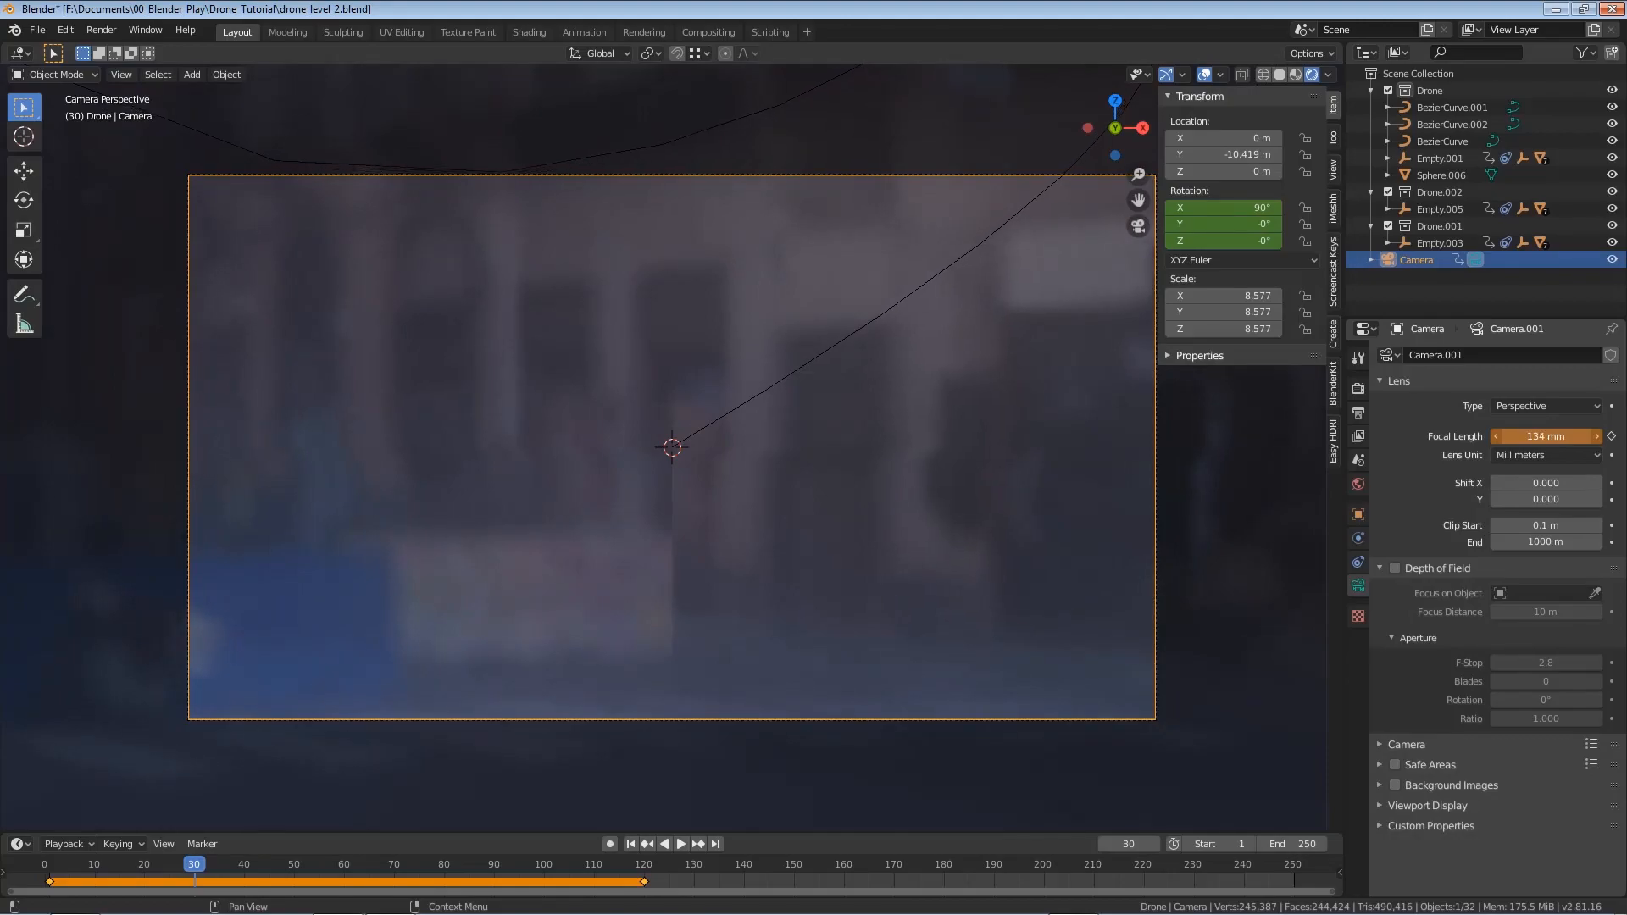
{"action": "left_click", "coordinate": [1534, 436]}
{"action": "type", "text": "130"}
{"action": "key", "text": "Return"}
{"action": "key", "text": "i"}
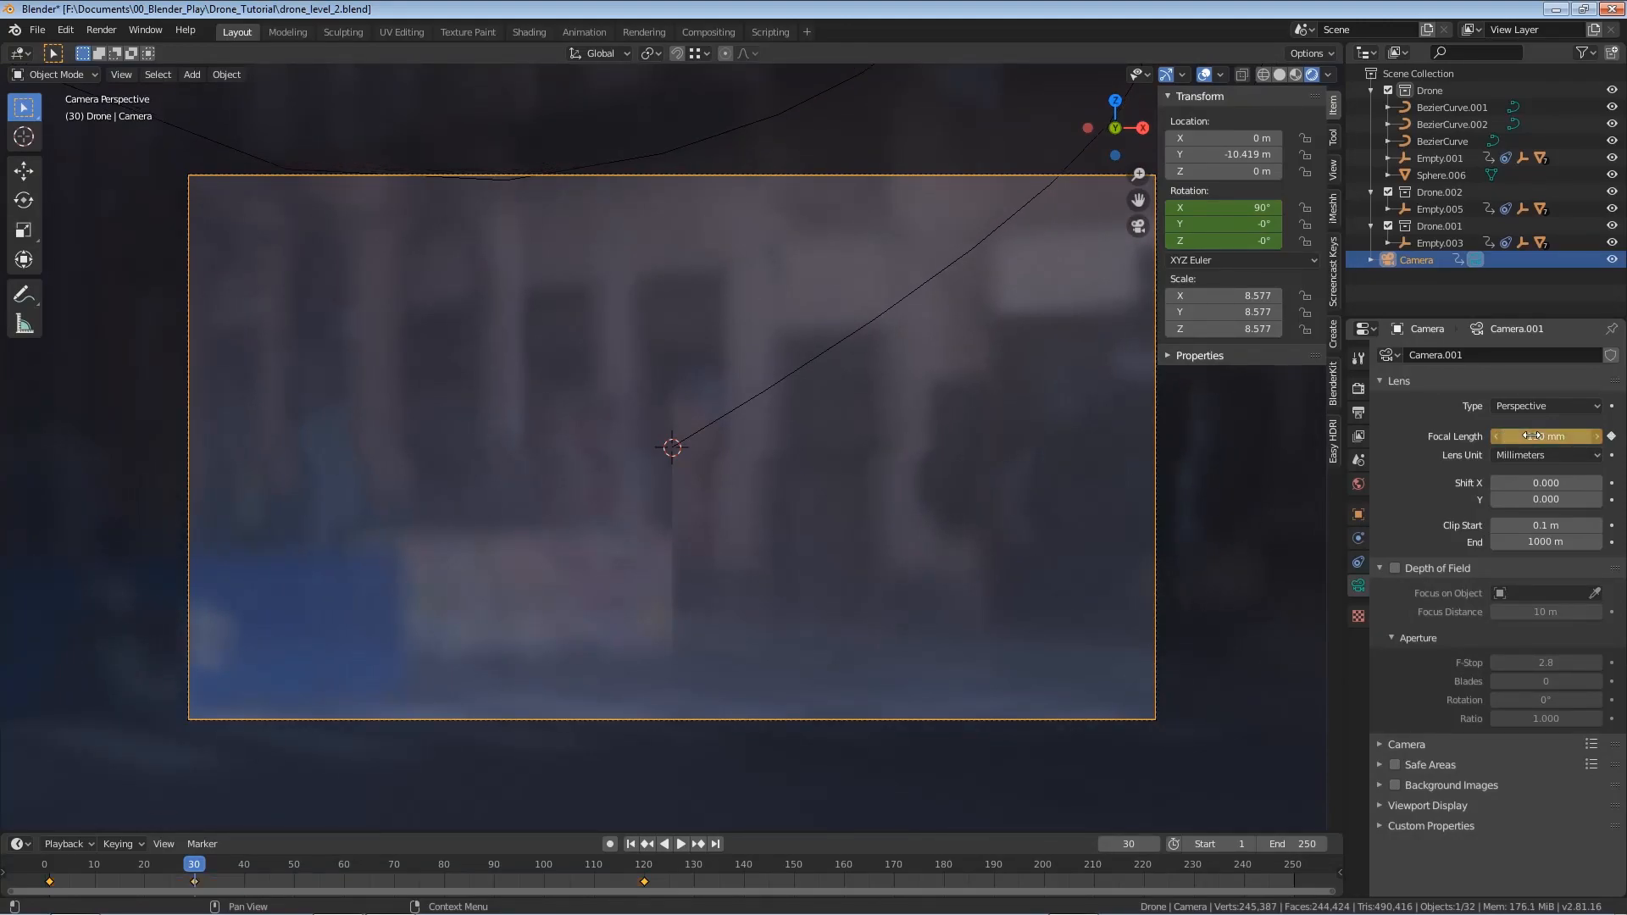
Aim the camera at the drones at frame 30 with rotation X 96.1°, Y 0.6°, Z -7.3°, keyframe it, and preview the opening frames
{"action": "left_click_drag", "start_coordinate": [1202, 243], "coordinate": [1229, 211]}
{"action": "key", "text": "i"}
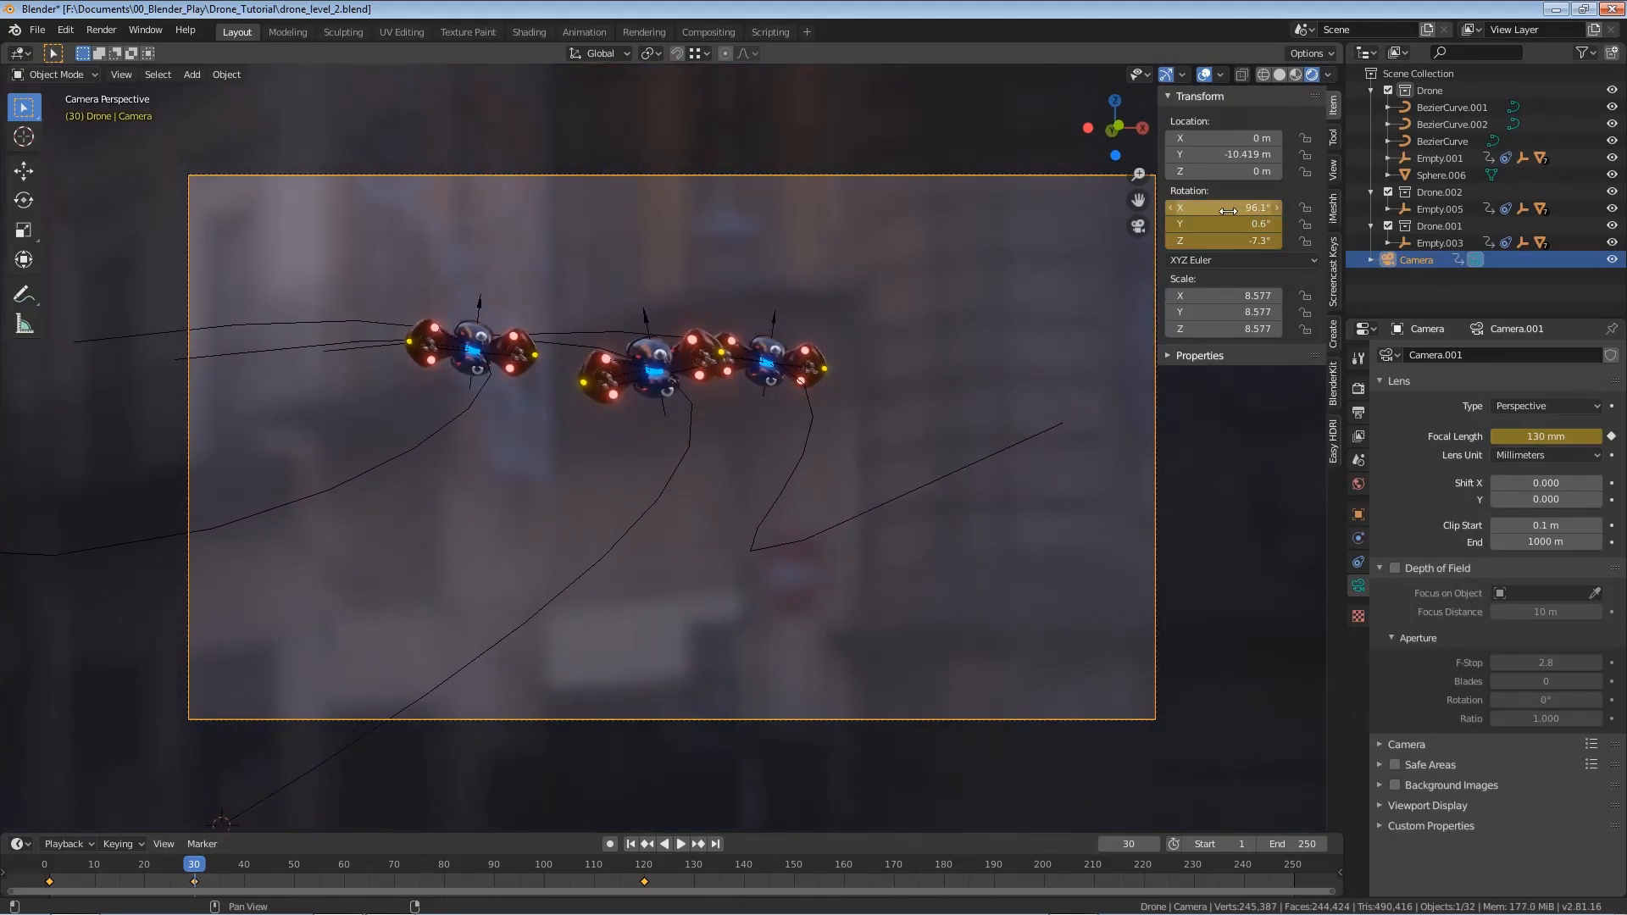
{"action": "left_click", "coordinate": [94, 862]}
{"action": "key", "text": "space"}
{"action": "left_click", "coordinate": [61, 863]}
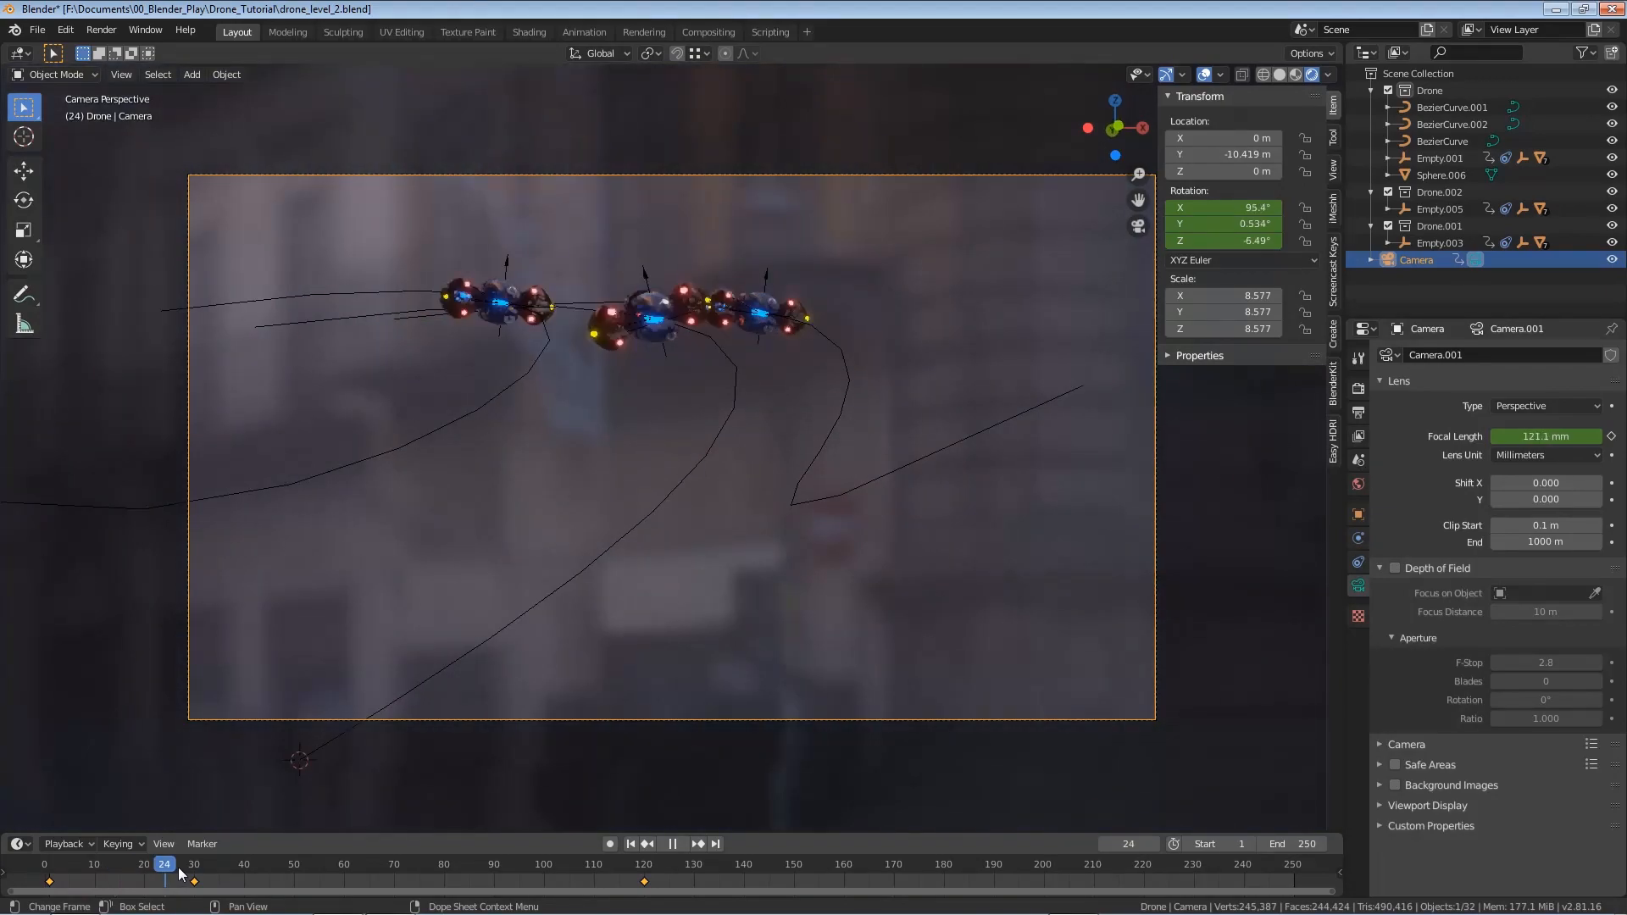
{"action": "key", "text": "space"}
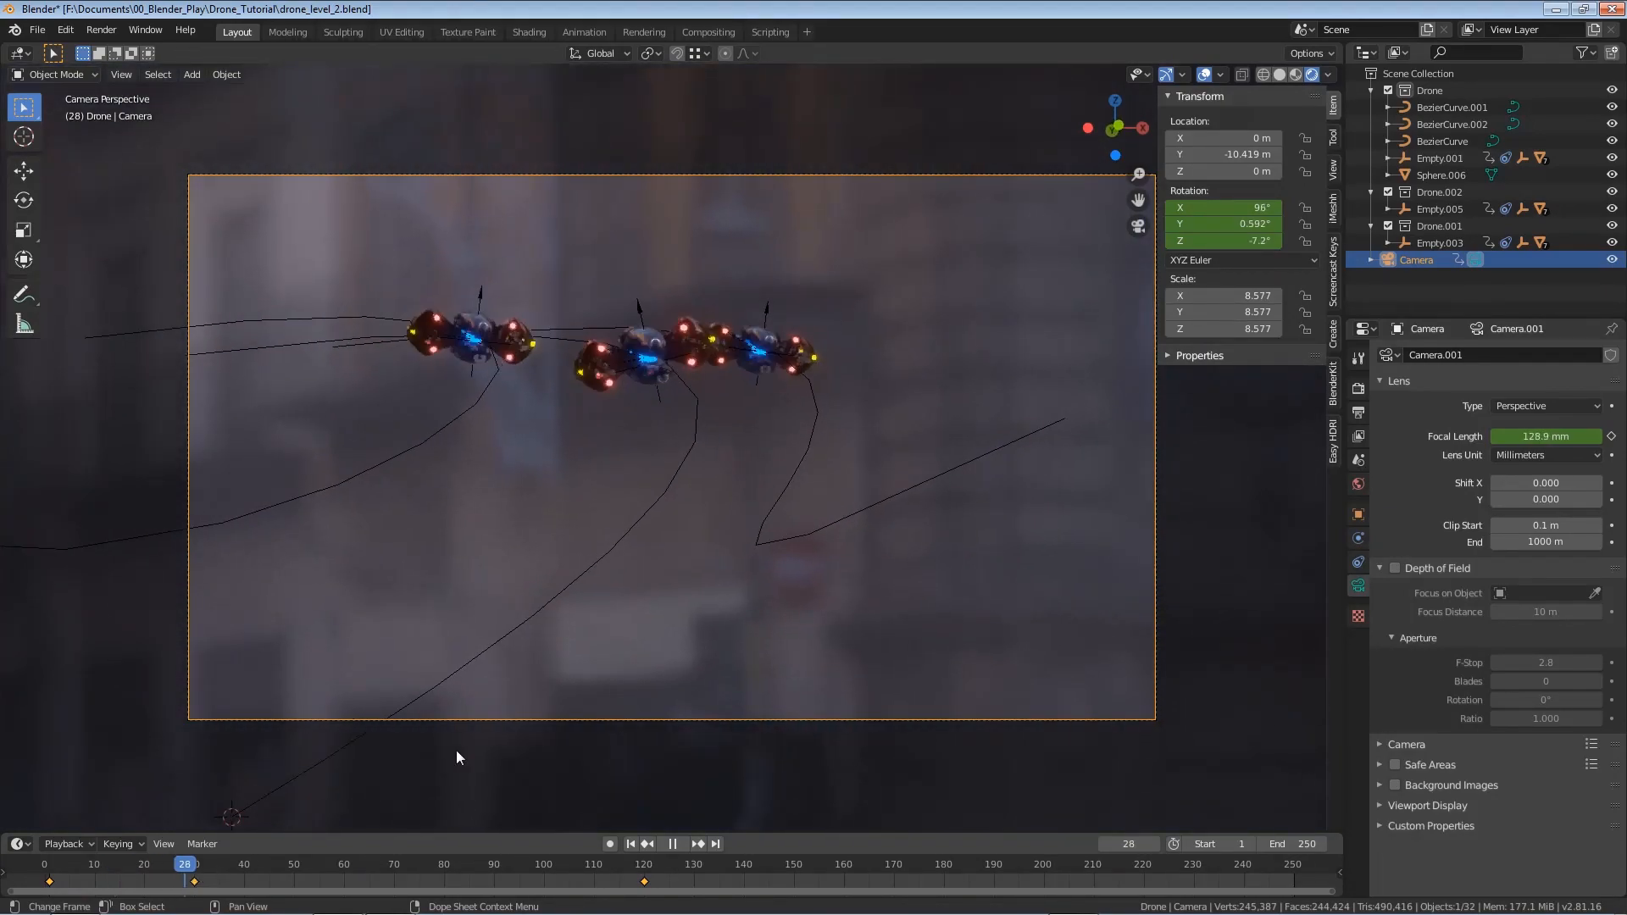
Try a camera focal length of 130 mm at frame 1
{"action": "left_click", "coordinate": [631, 846]}
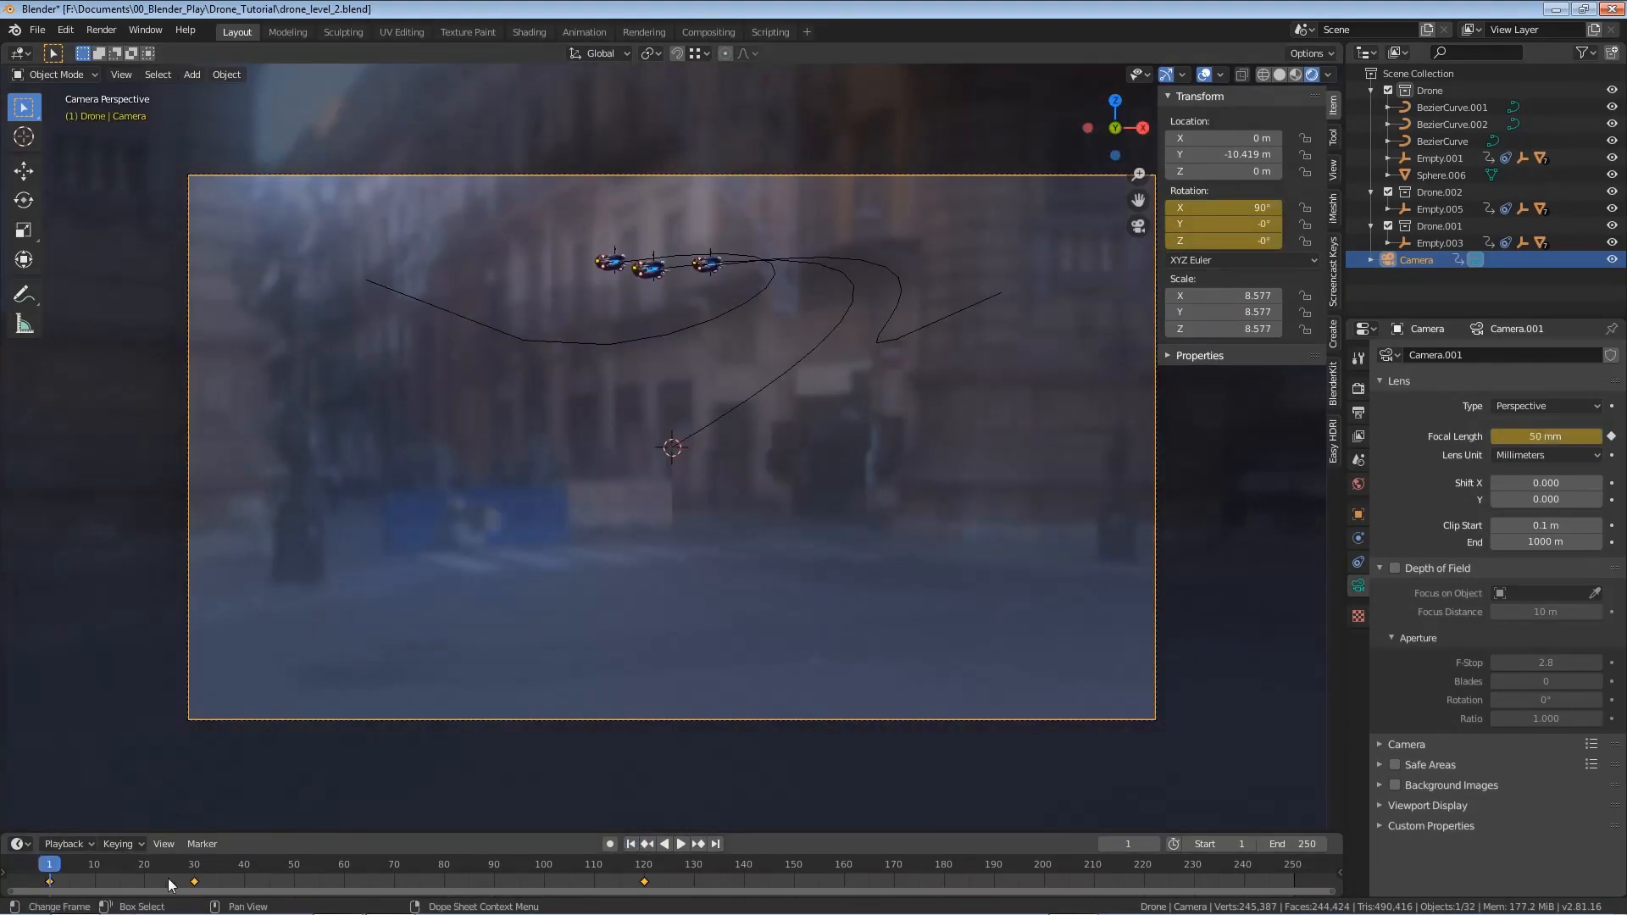
{"action": "left_click", "coordinate": [1539, 434]}
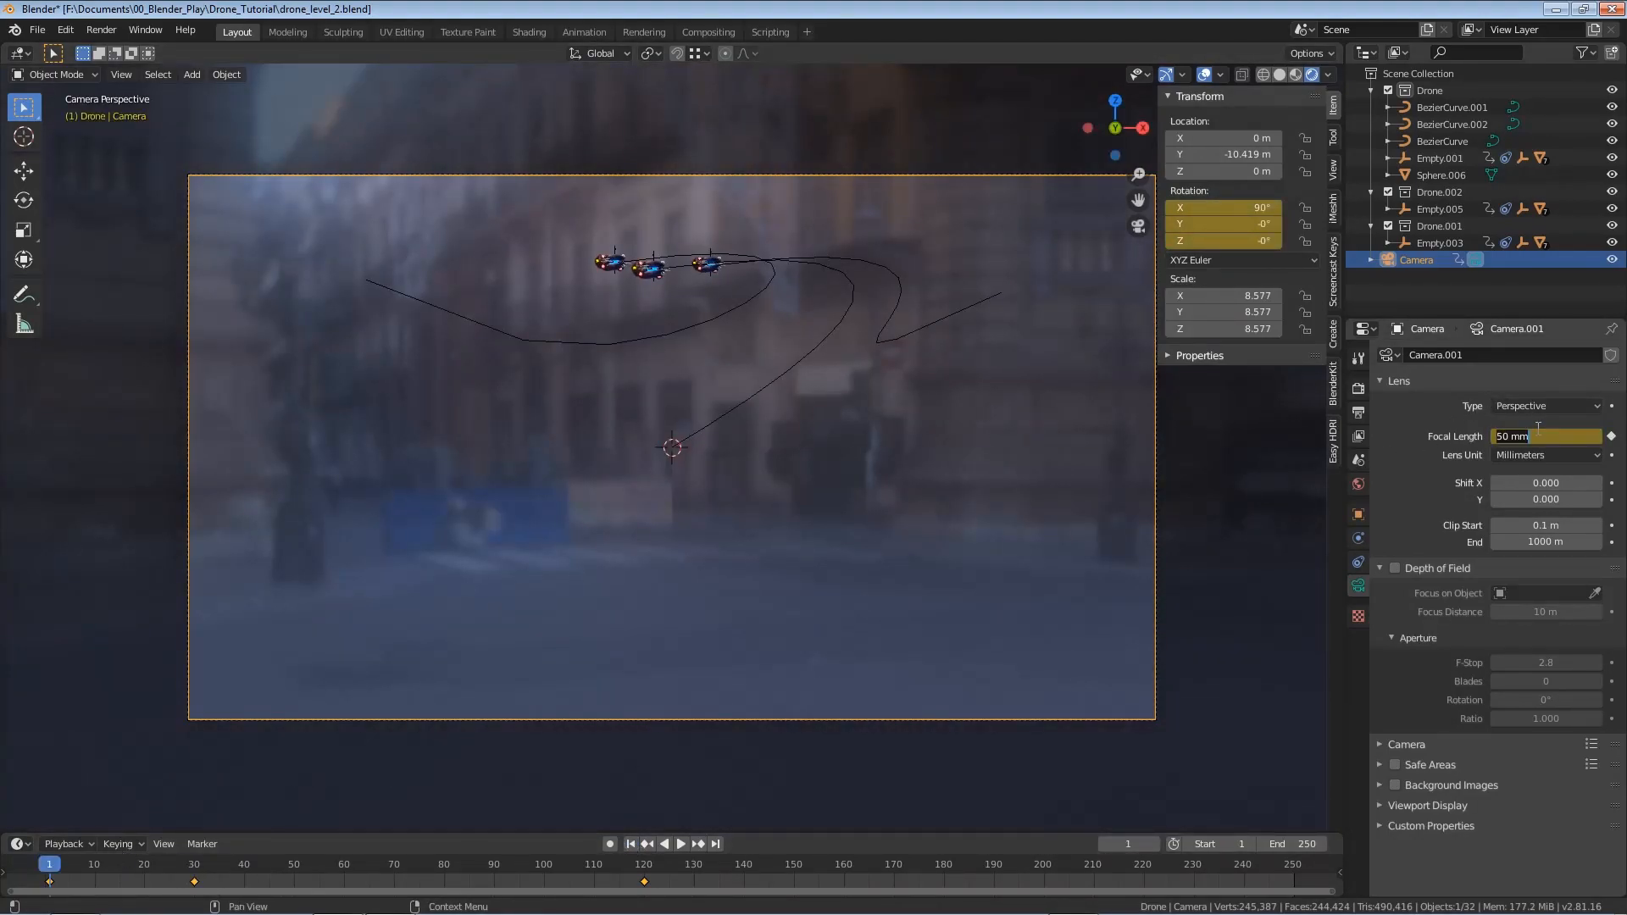
{"action": "type", "text": "130"}
{"action": "key", "text": "Return"}
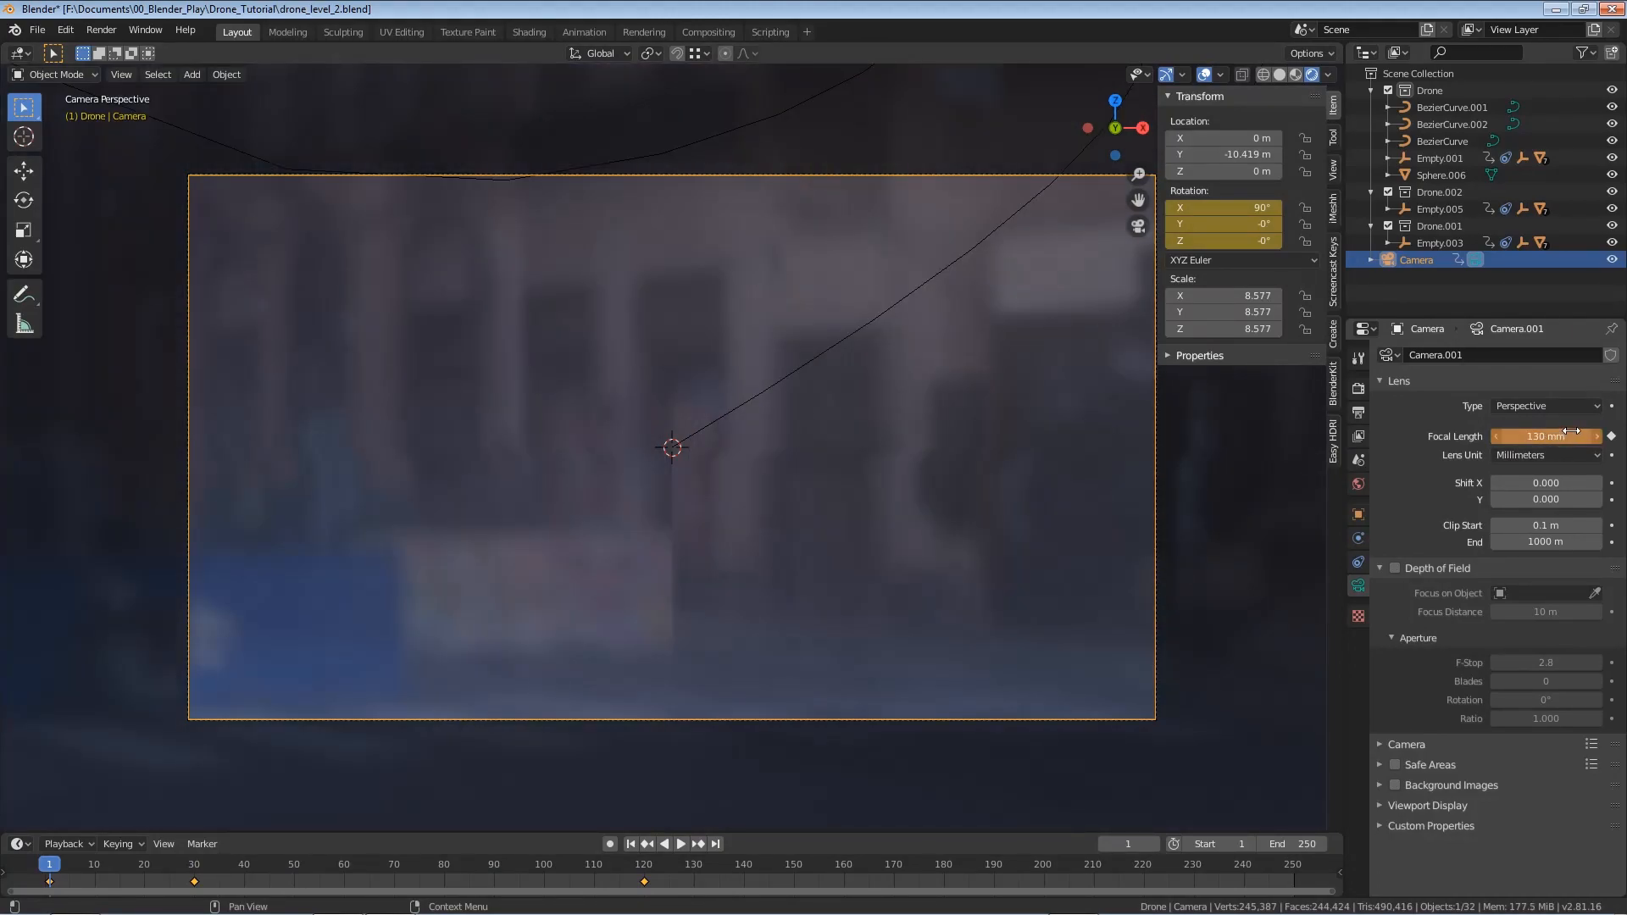
Replace the camera's frame 1 keyframe with the frame 30 one, then re-keyframe its rotation at X 96.6°, Y -1.6°, Z 0.2°
{"action": "left_click", "coordinate": [59, 884]}
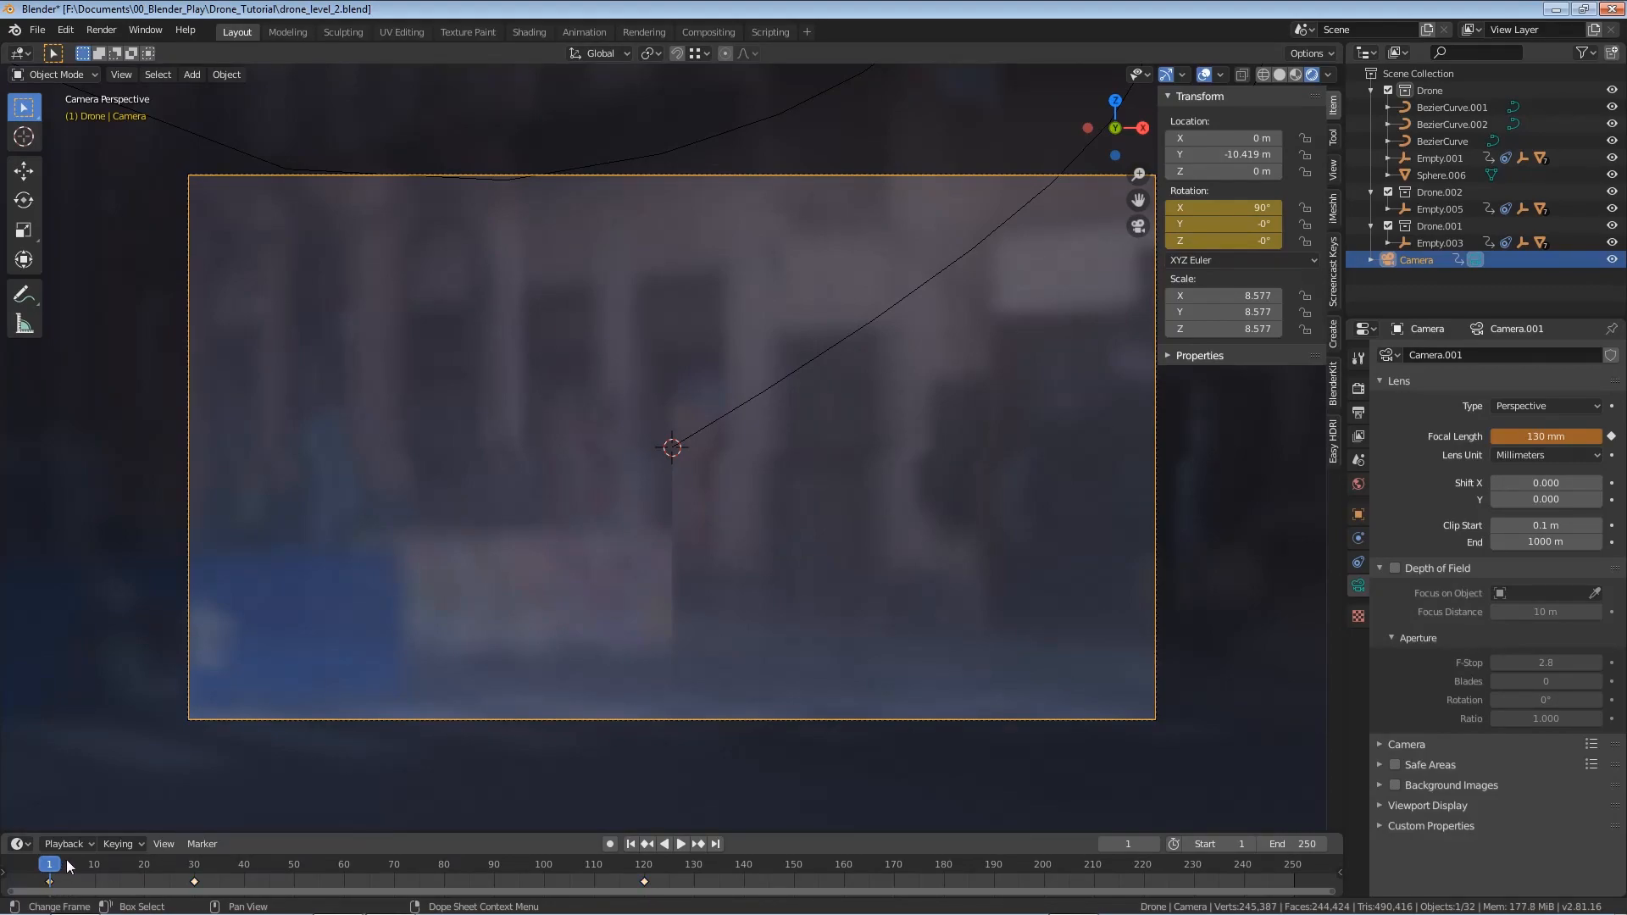
{"action": "key", "text": "x"}
{"action": "left_click", "coordinate": [67, 856]}
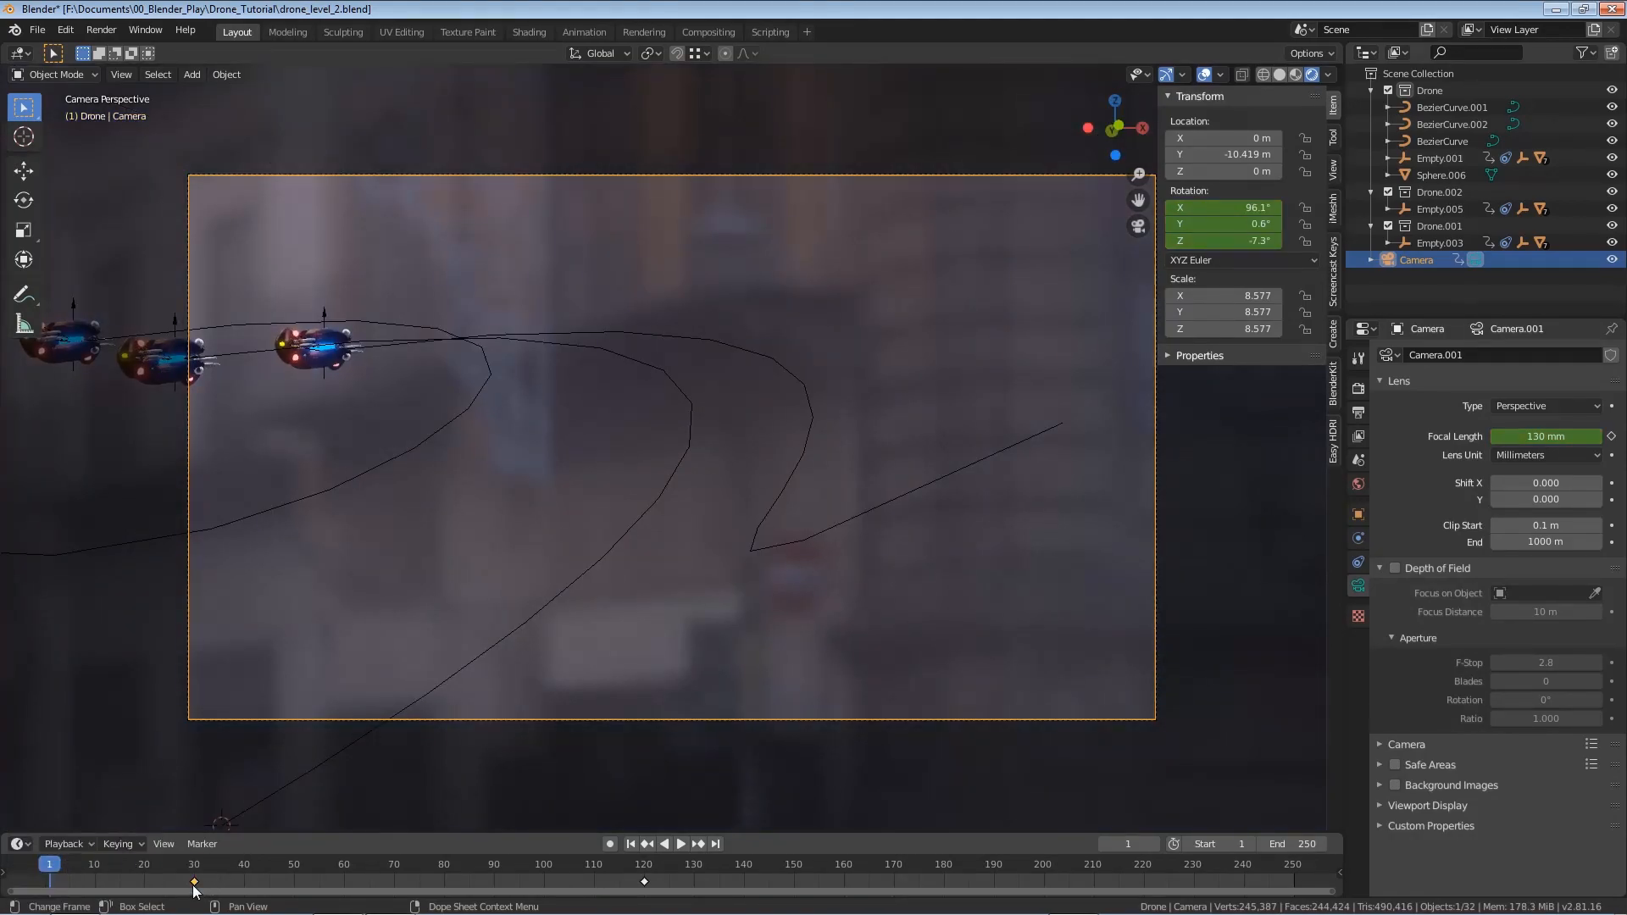
{"action": "left_click_drag", "start_coordinate": [201, 882], "coordinate": [58, 862]}
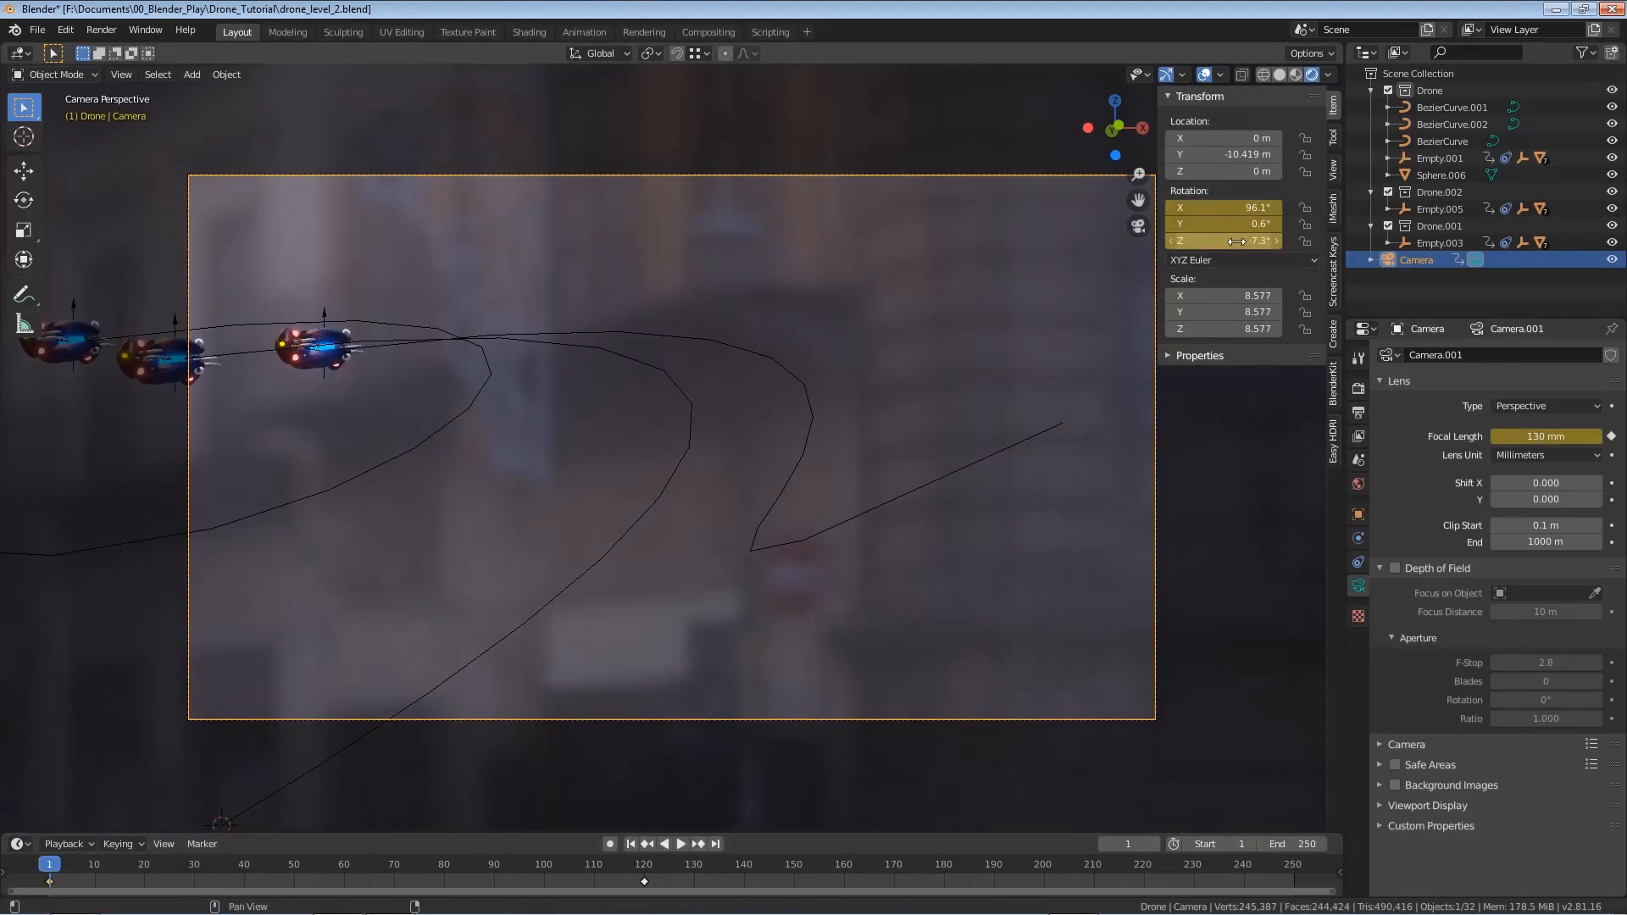
{"action": "left_click_drag", "start_coordinate": [1234, 242], "coordinate": [1229, 209]}
{"action": "key", "text": "i"}
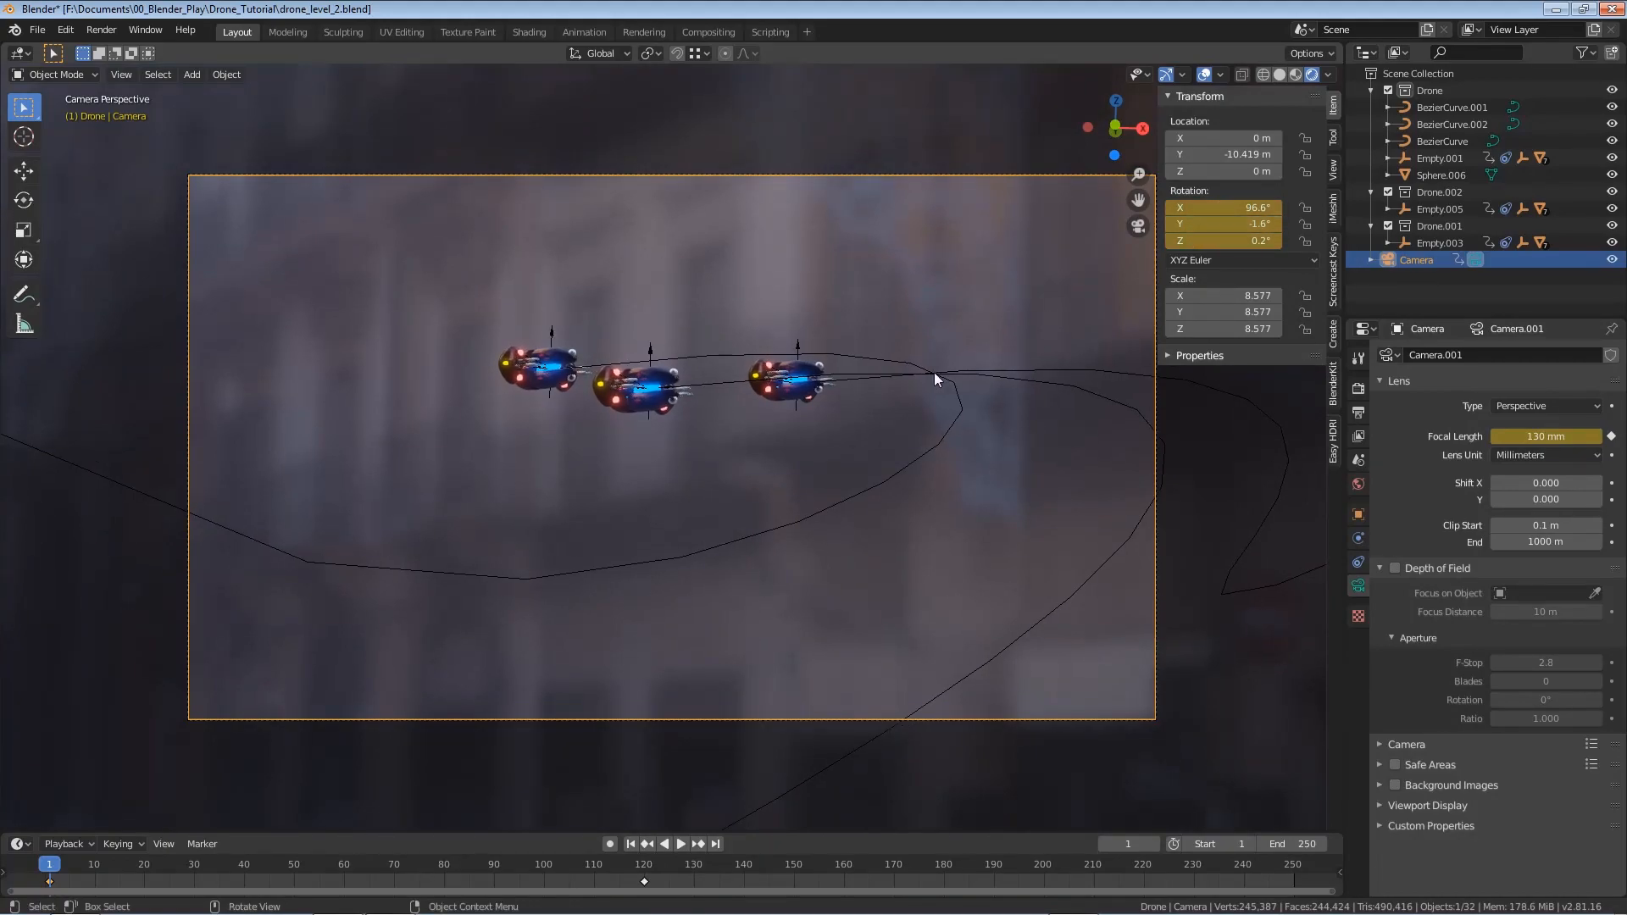
Advance to frame 42, aim the camera at the drones with rotation X 96°, Y 3.84°, Z -6.05°, and keyframe the rotation
{"action": "key", "text": "space"}
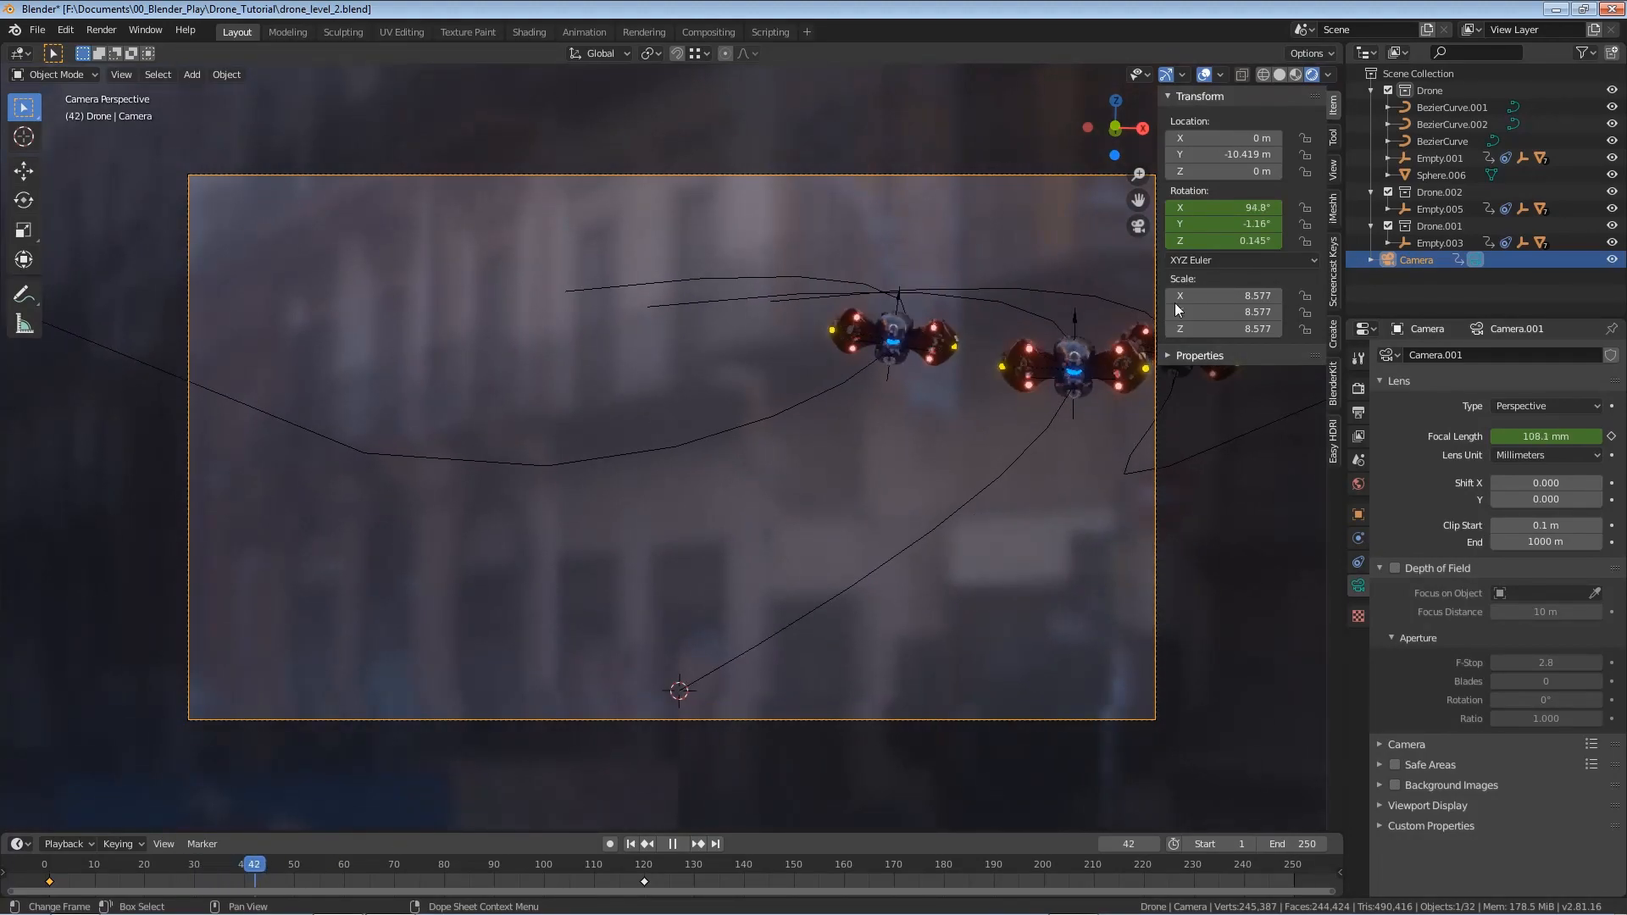
{"action": "key", "text": "space"}
{"action": "left_click_drag", "start_coordinate": [1224, 240], "coordinate": [1236, 208]}
{"action": "key", "text": "i"}
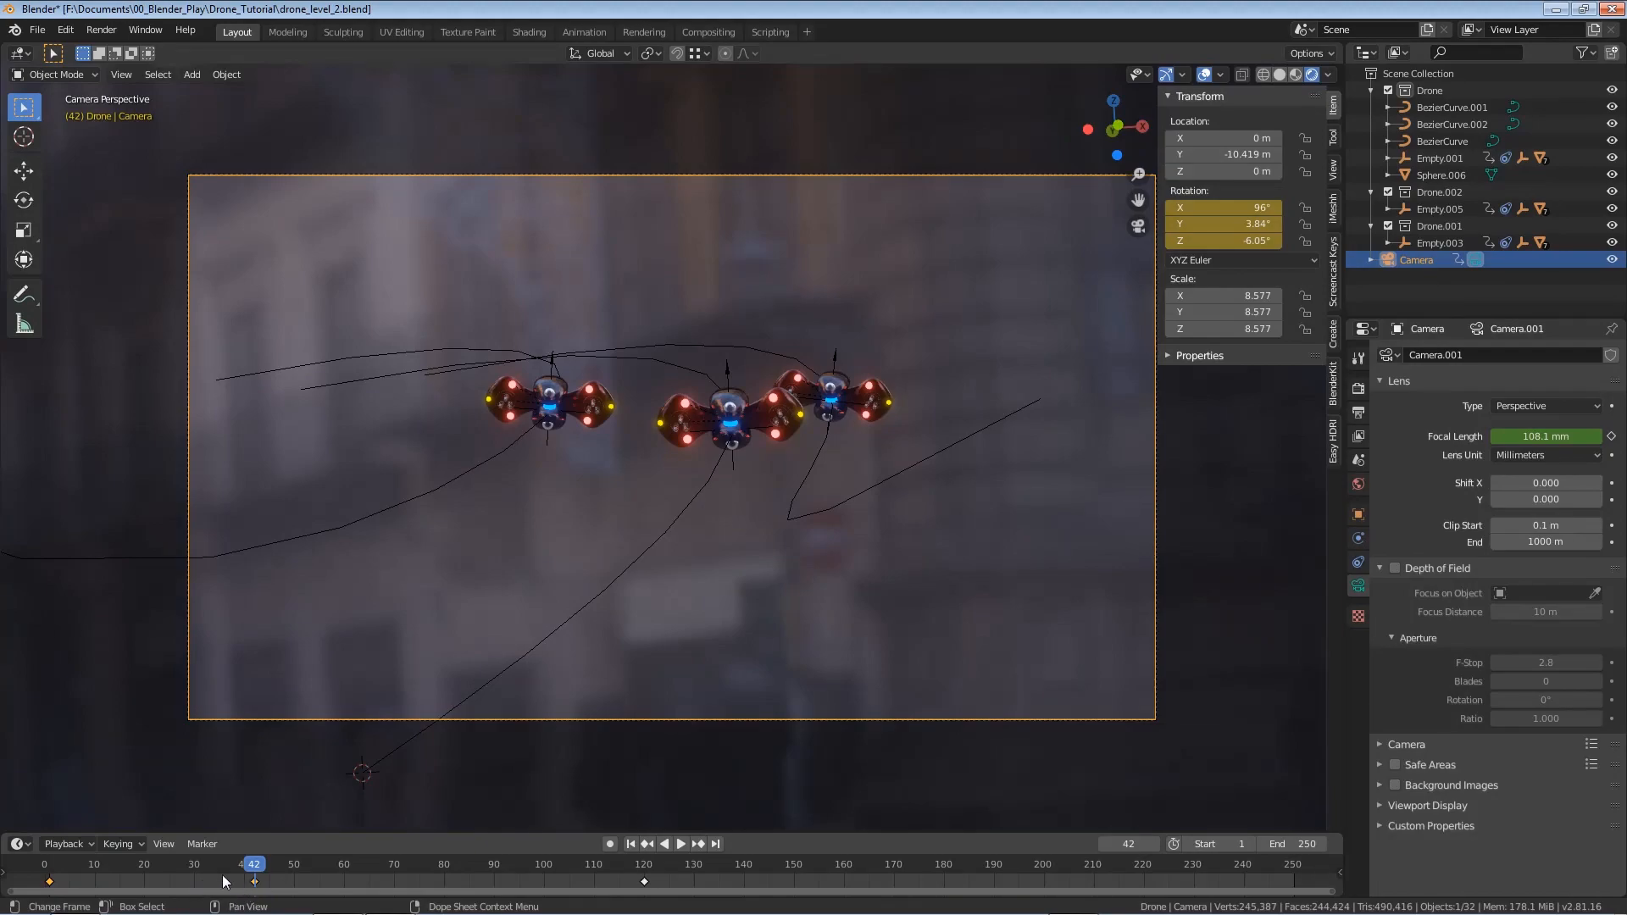
Advance to frame 89, set the camera's focal length to 55 mm, and keyframe it
{"action": "key", "text": "space"}
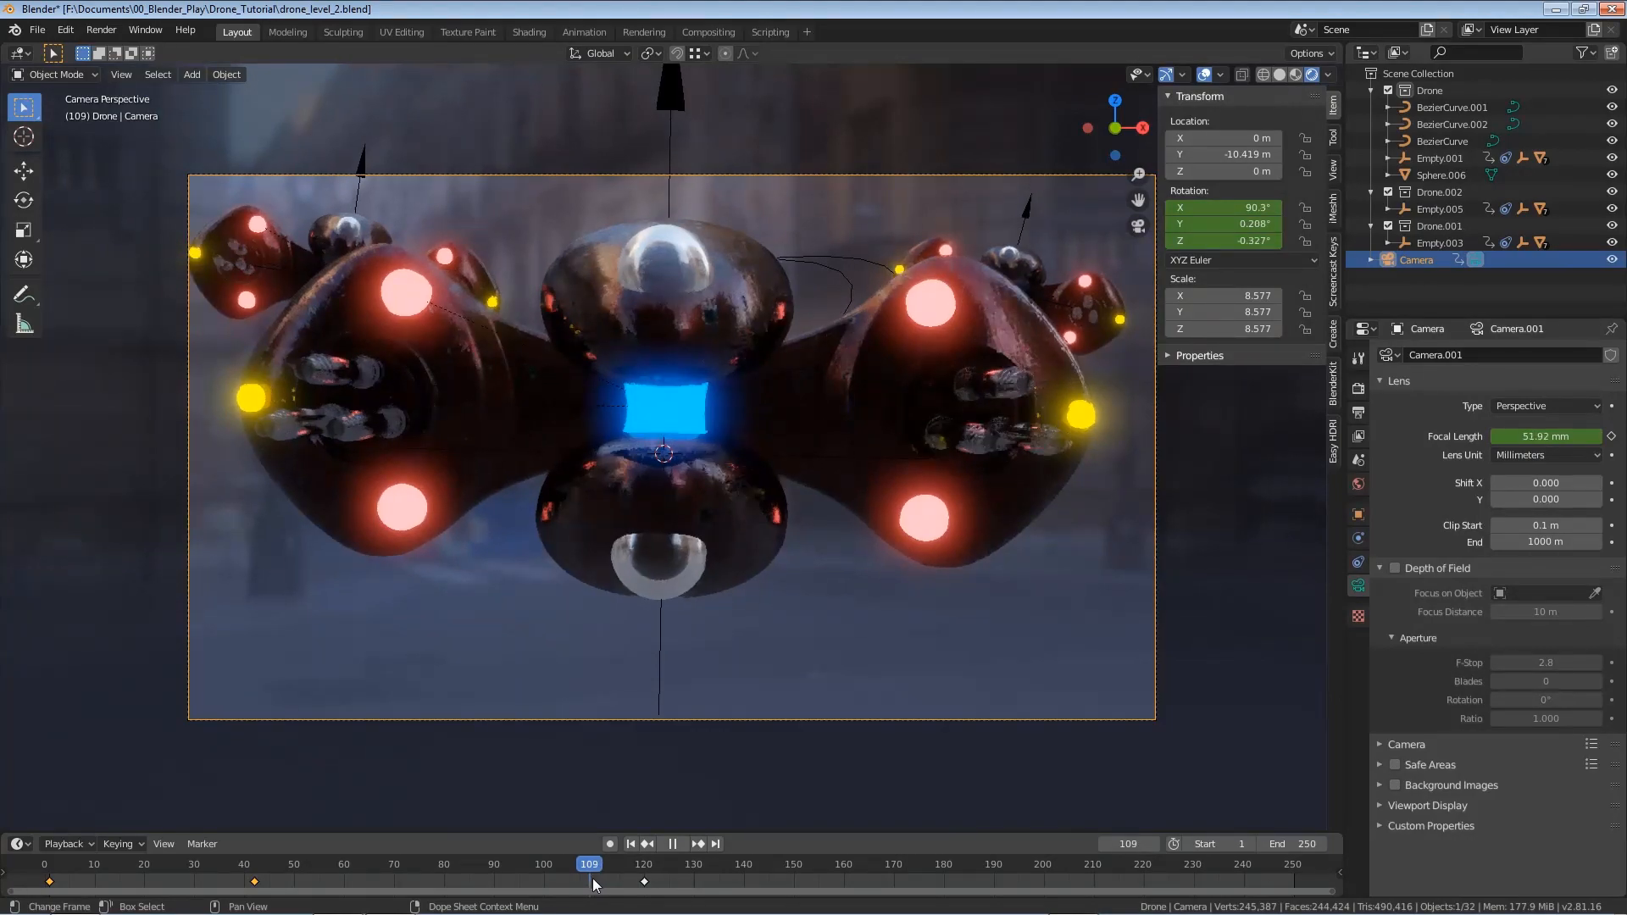
{"action": "left_click", "coordinate": [559, 871]}
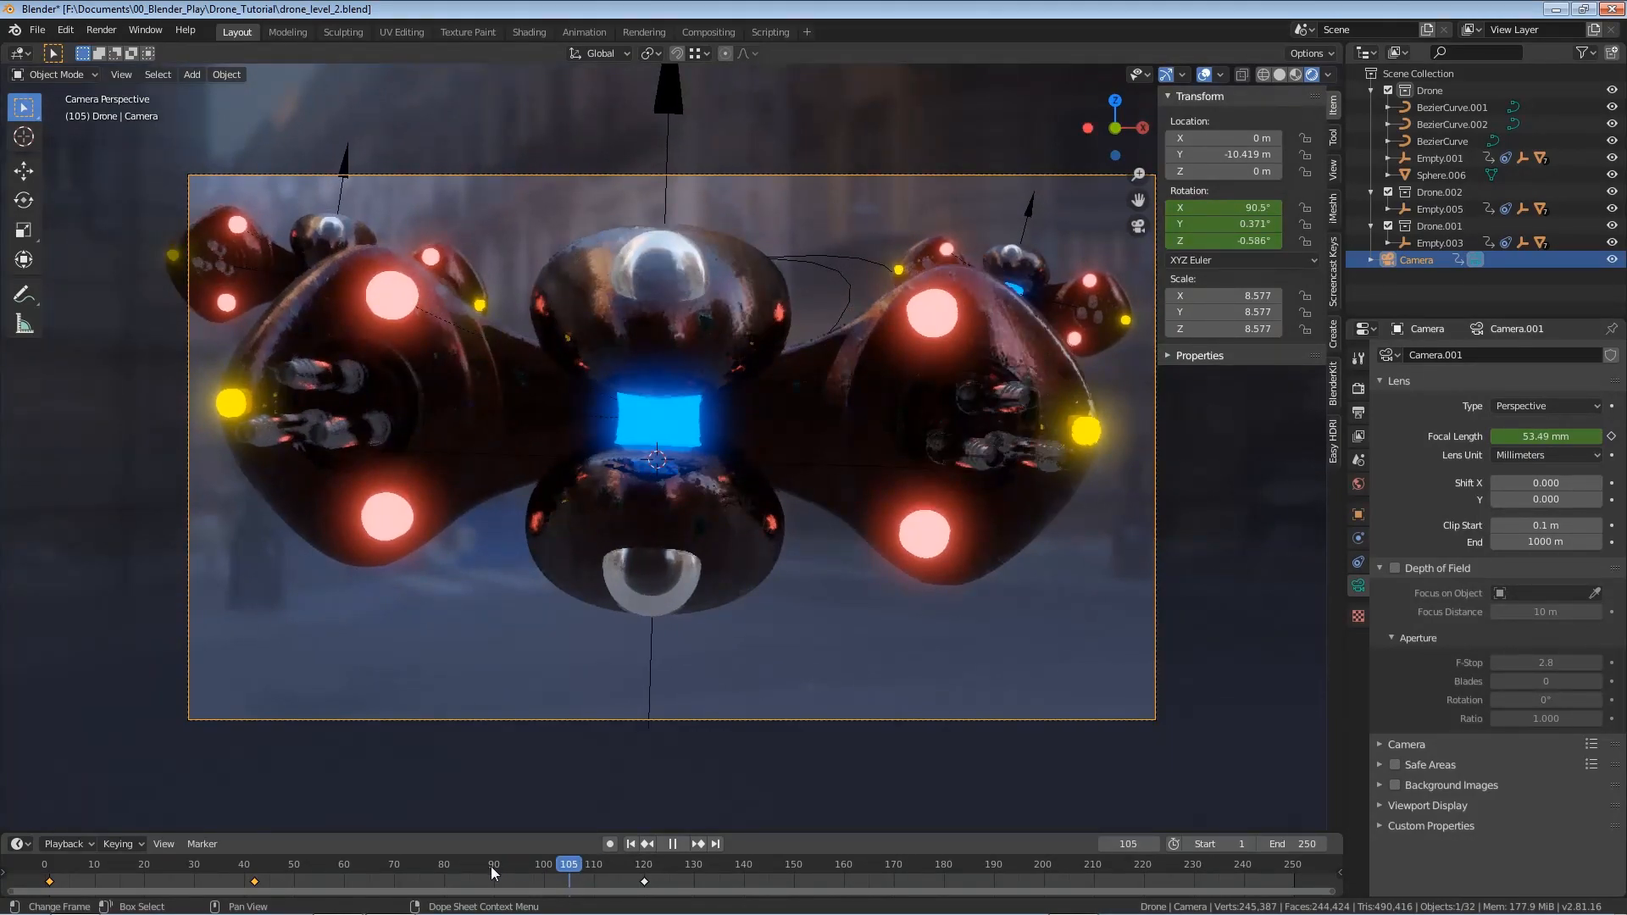
{"action": "left_click", "coordinate": [491, 866]}
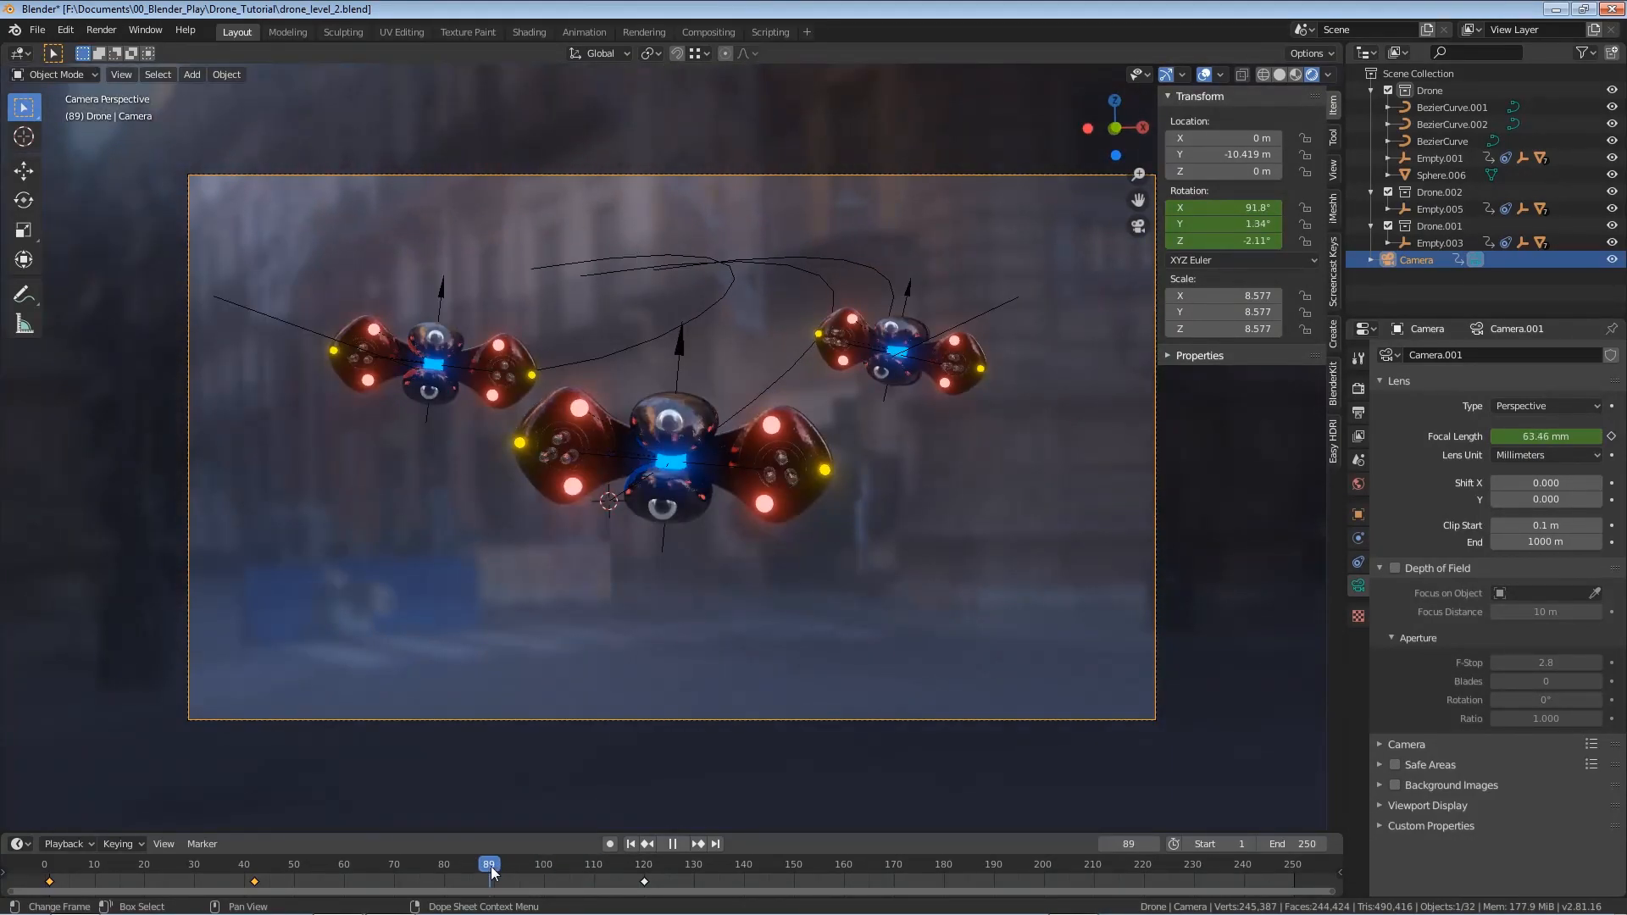
{"action": "key", "text": "space"}
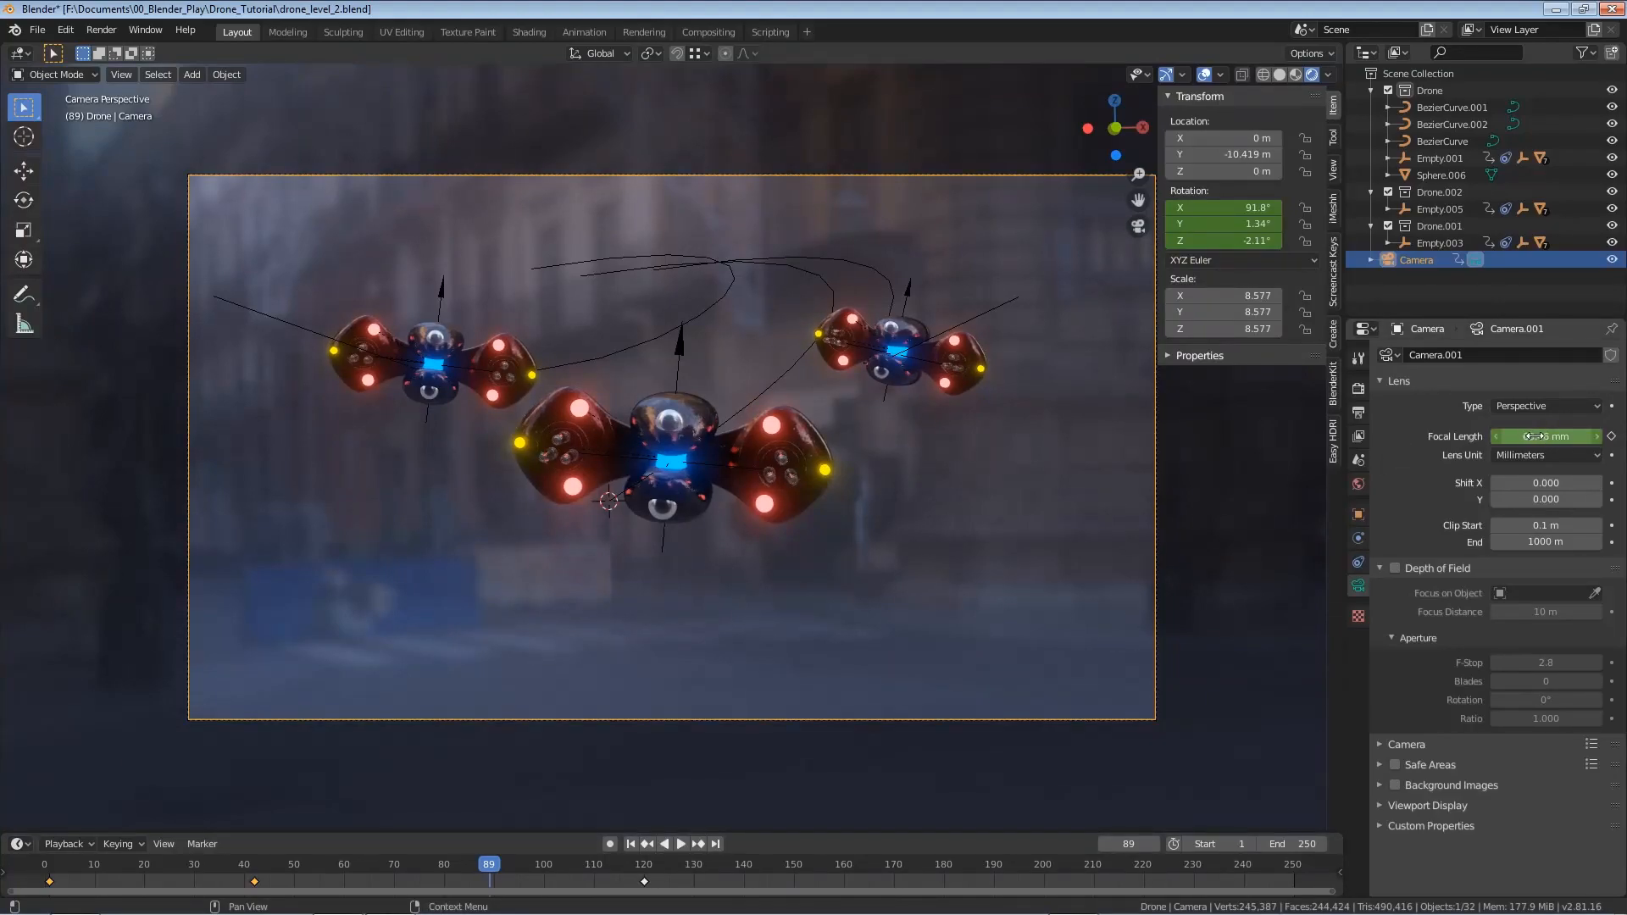
{"action": "left_click", "coordinate": [1536, 437]}
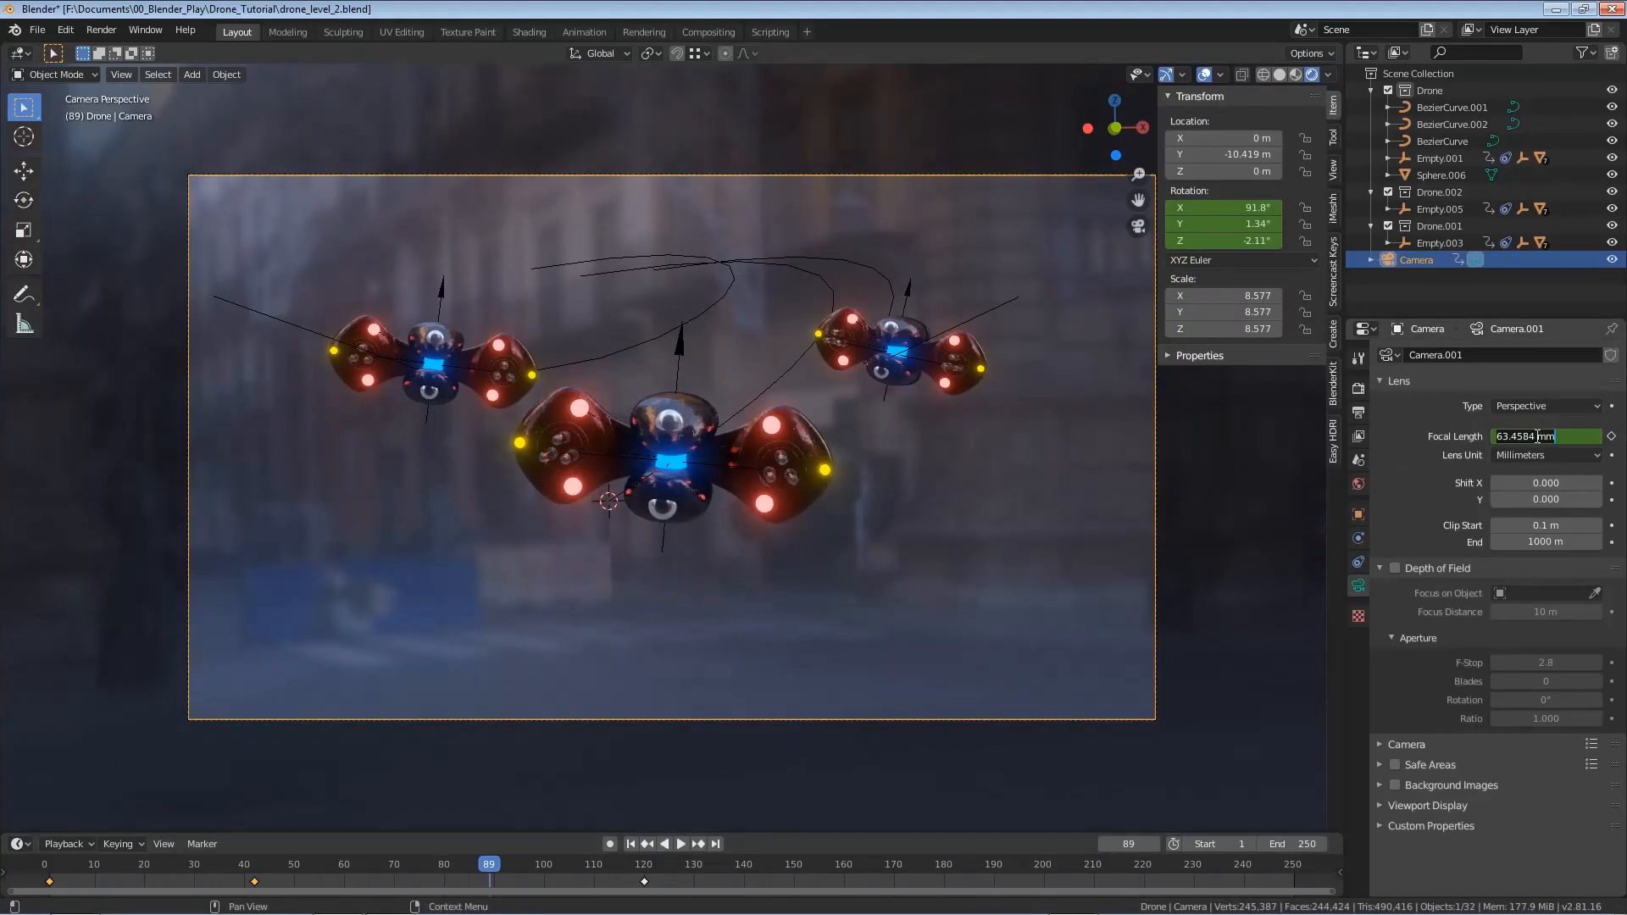
{"action": "type", "text": "55"}
{"action": "key", "text": "Return"}
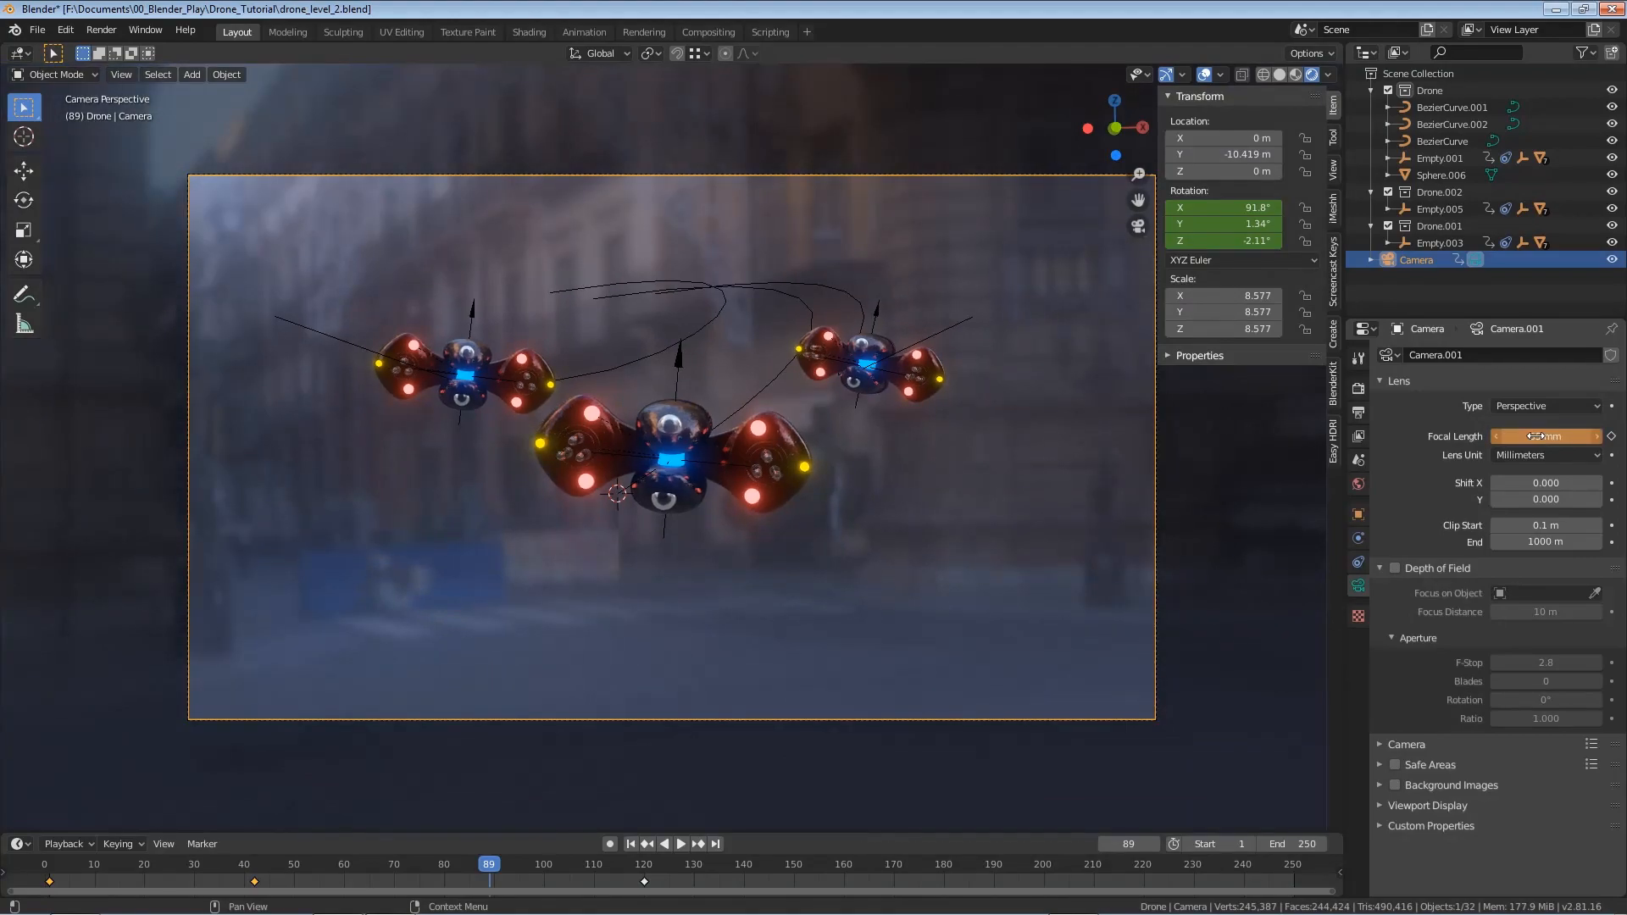
{"action": "key", "text": "i"}
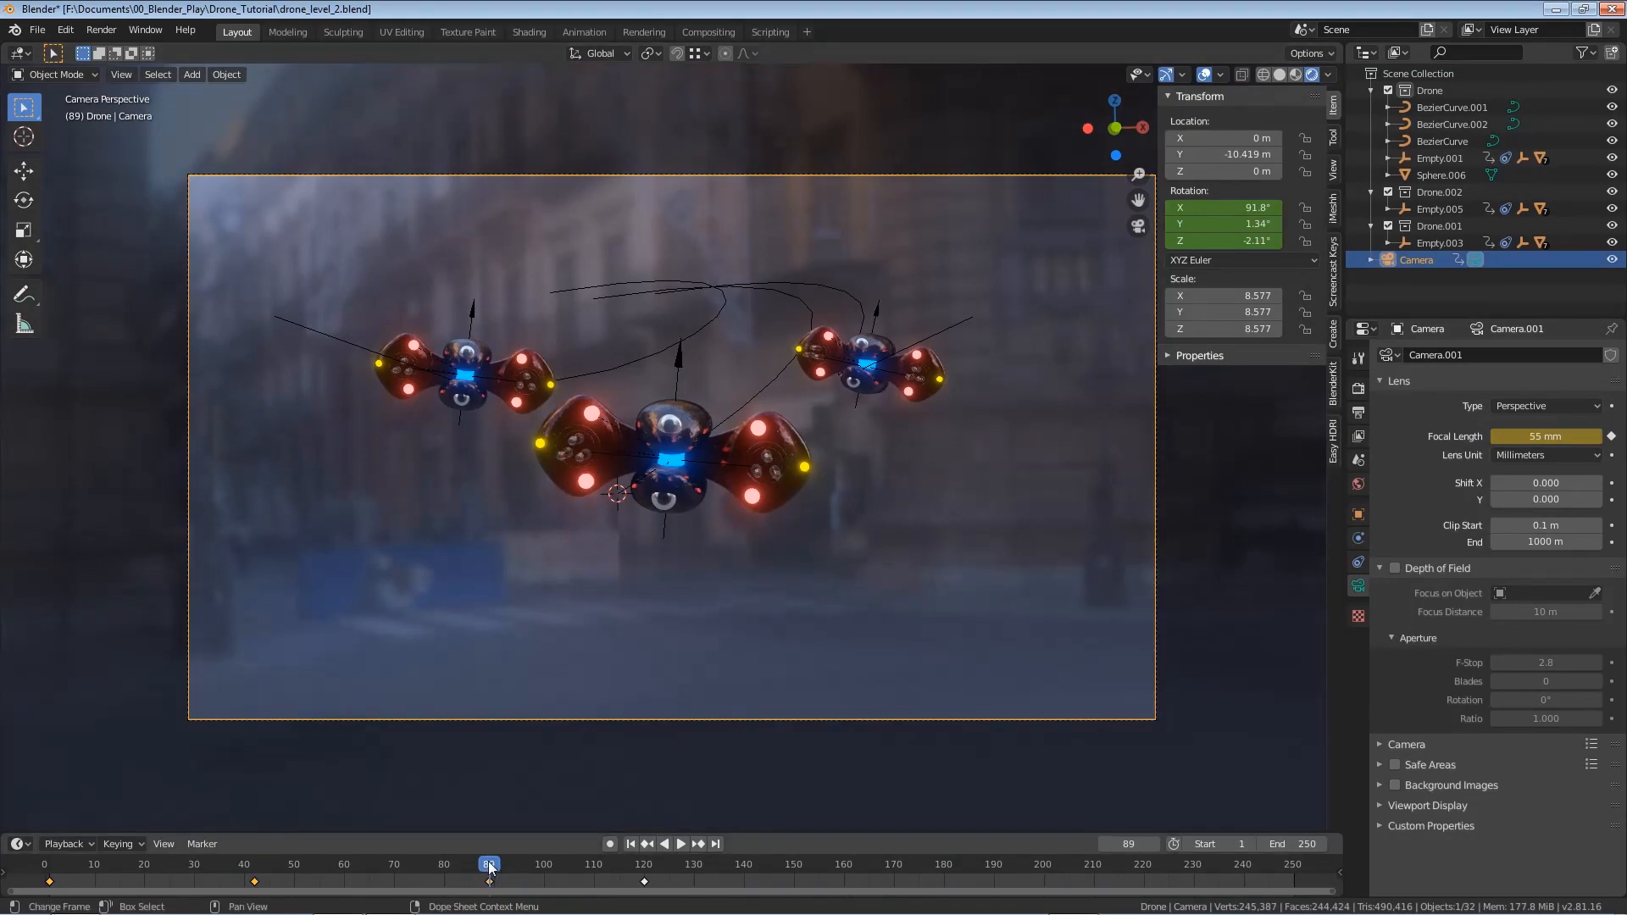
Advance to frame 175, set the camera rotation to X 90.9°, Y 1.9°, Z 0.1°, and keyframe it
{"action": "key", "text": "space"}
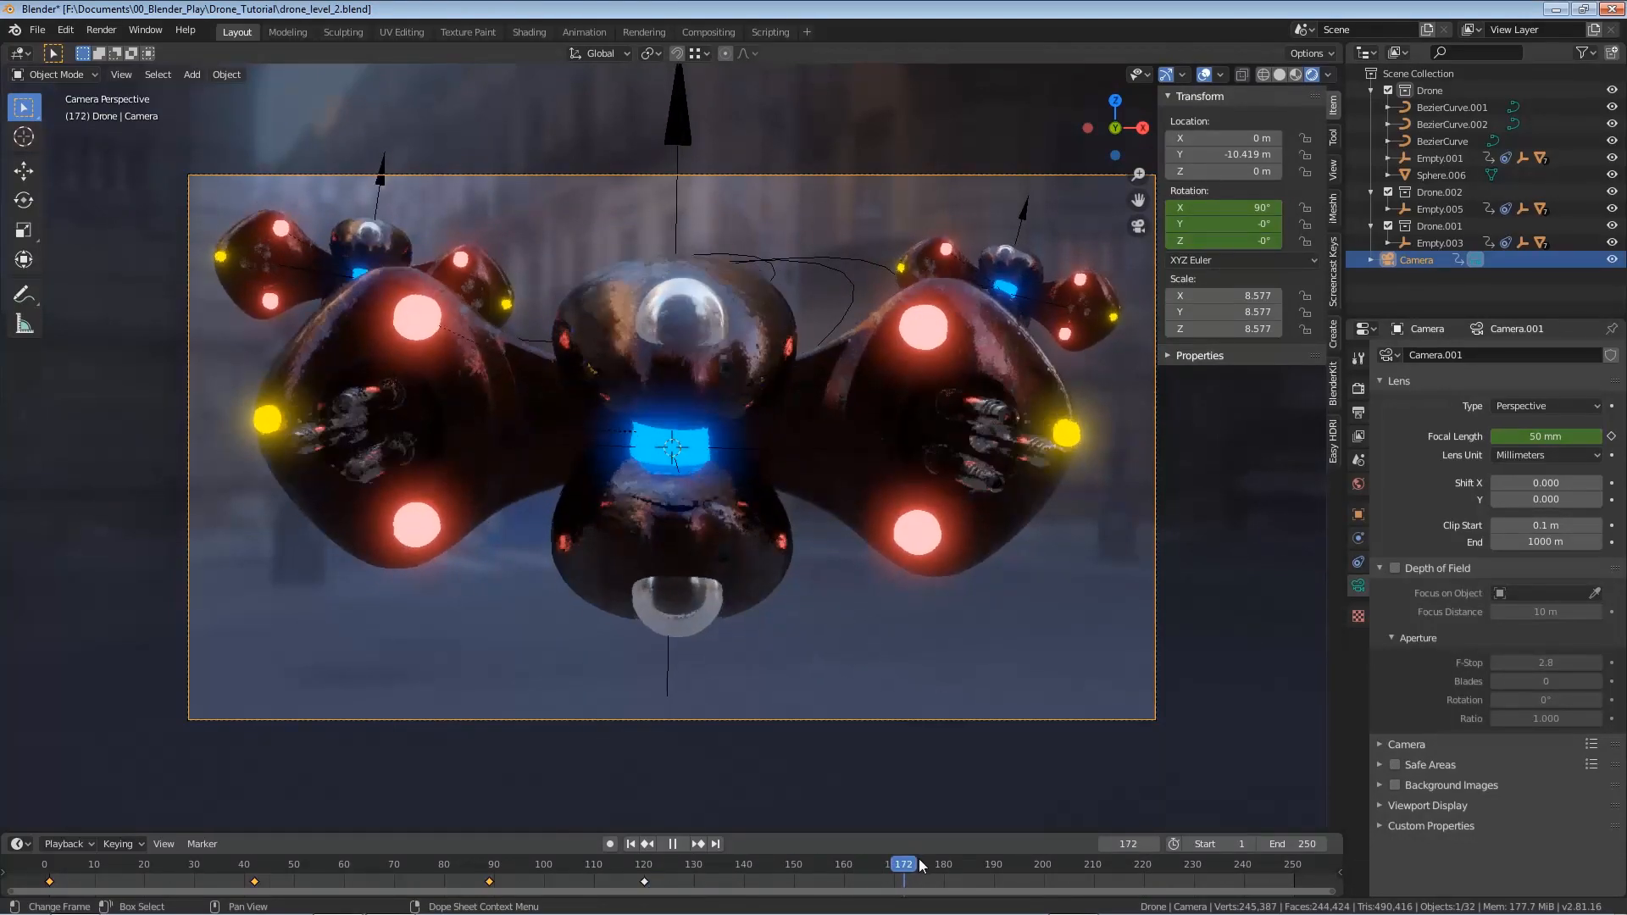
{"action": "key", "text": "space"}
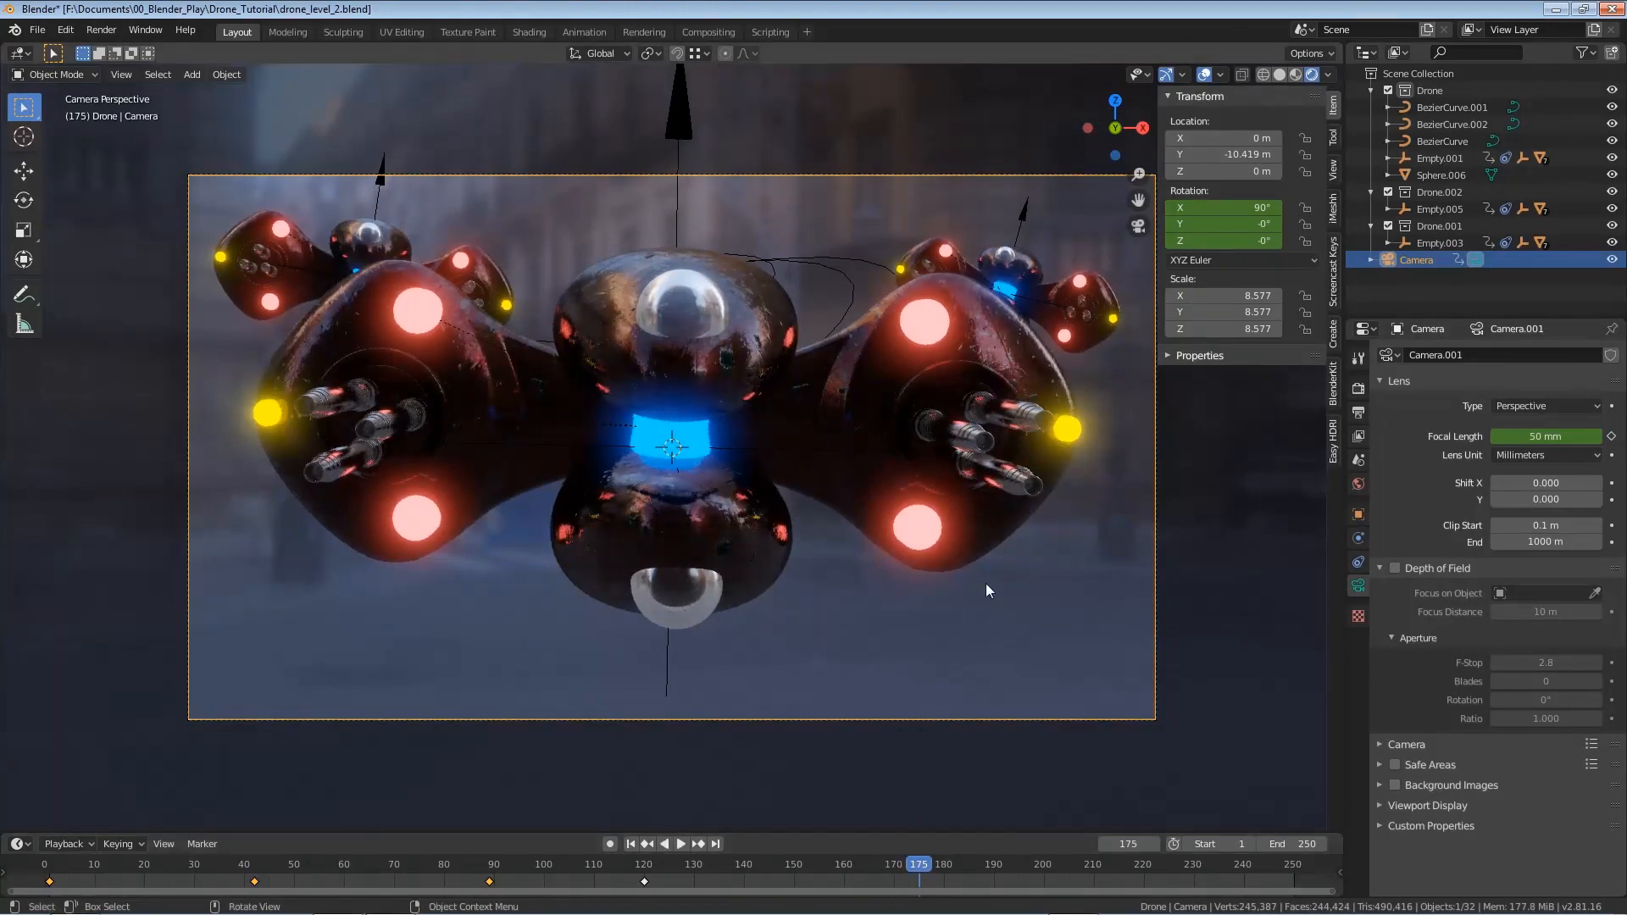
{"action": "left_click_drag", "start_coordinate": [1233, 241], "coordinate": [1253, 208]}
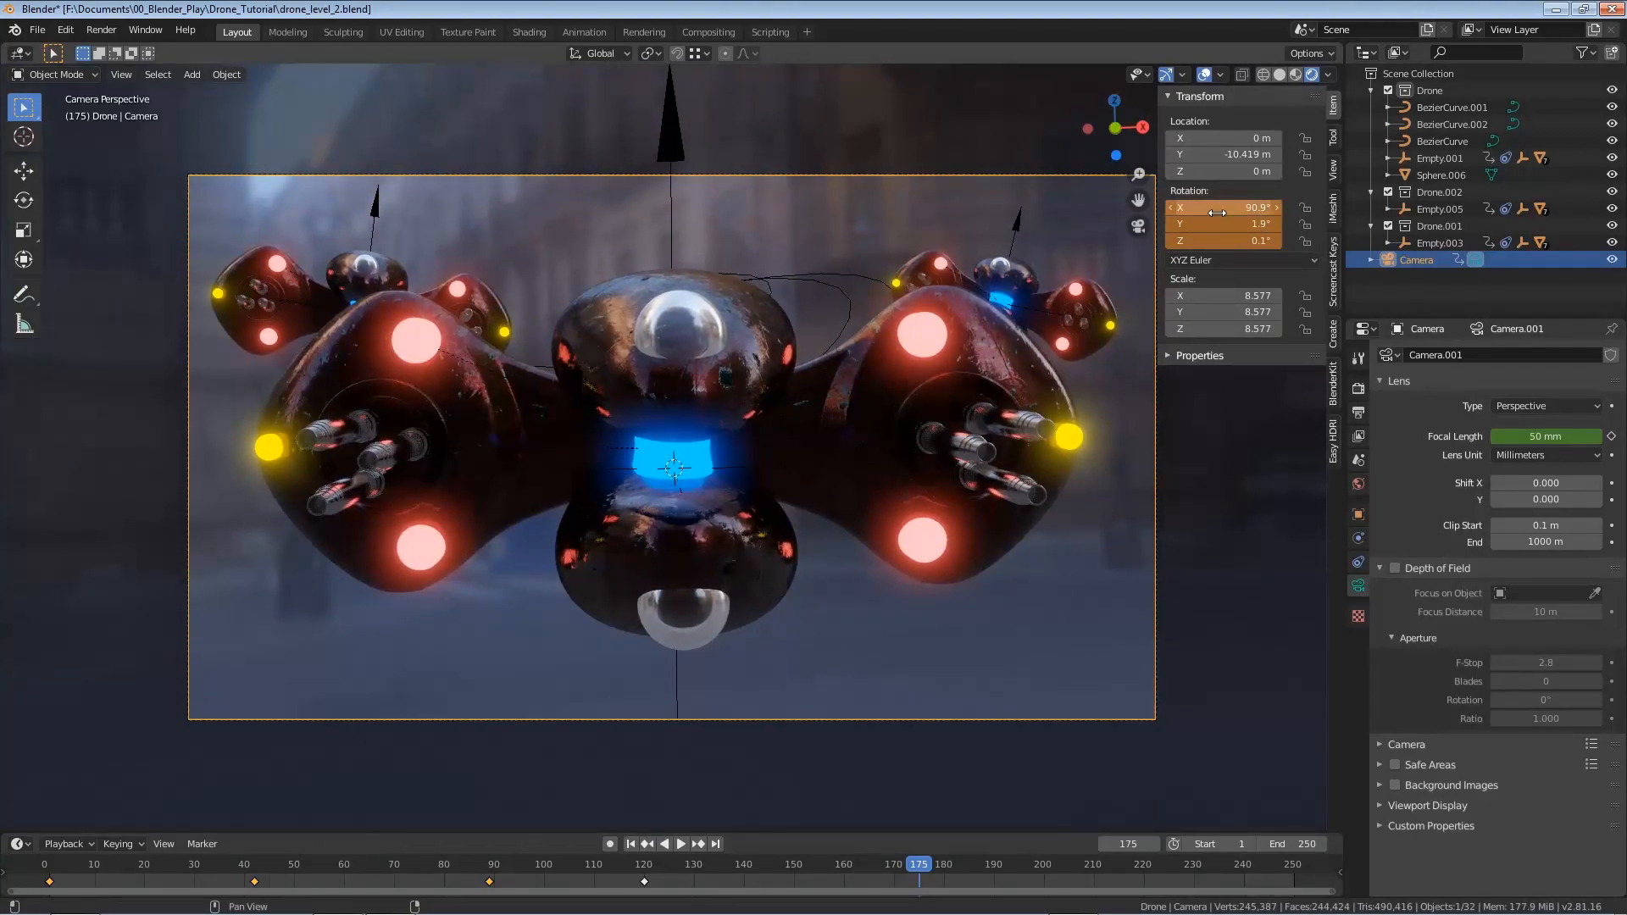
{"action": "key", "text": "i"}
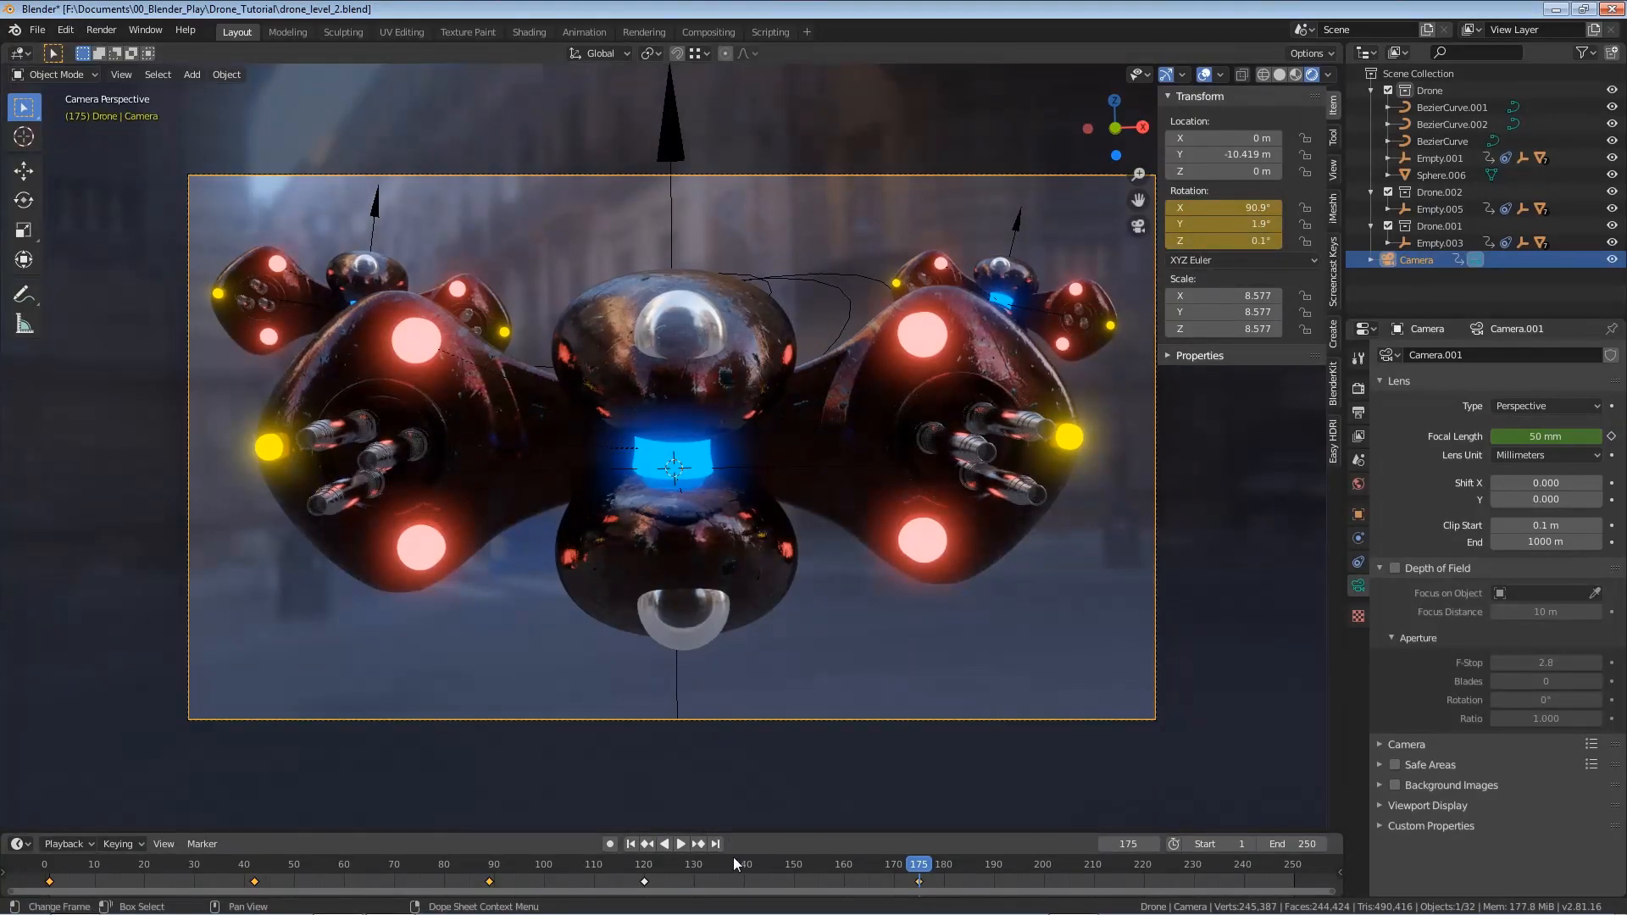
Preview the camera motion from frame 137, and replay the animation from its beginning
{"action": "left_click", "coordinate": [730, 856]}
{"action": "key", "text": "space"}
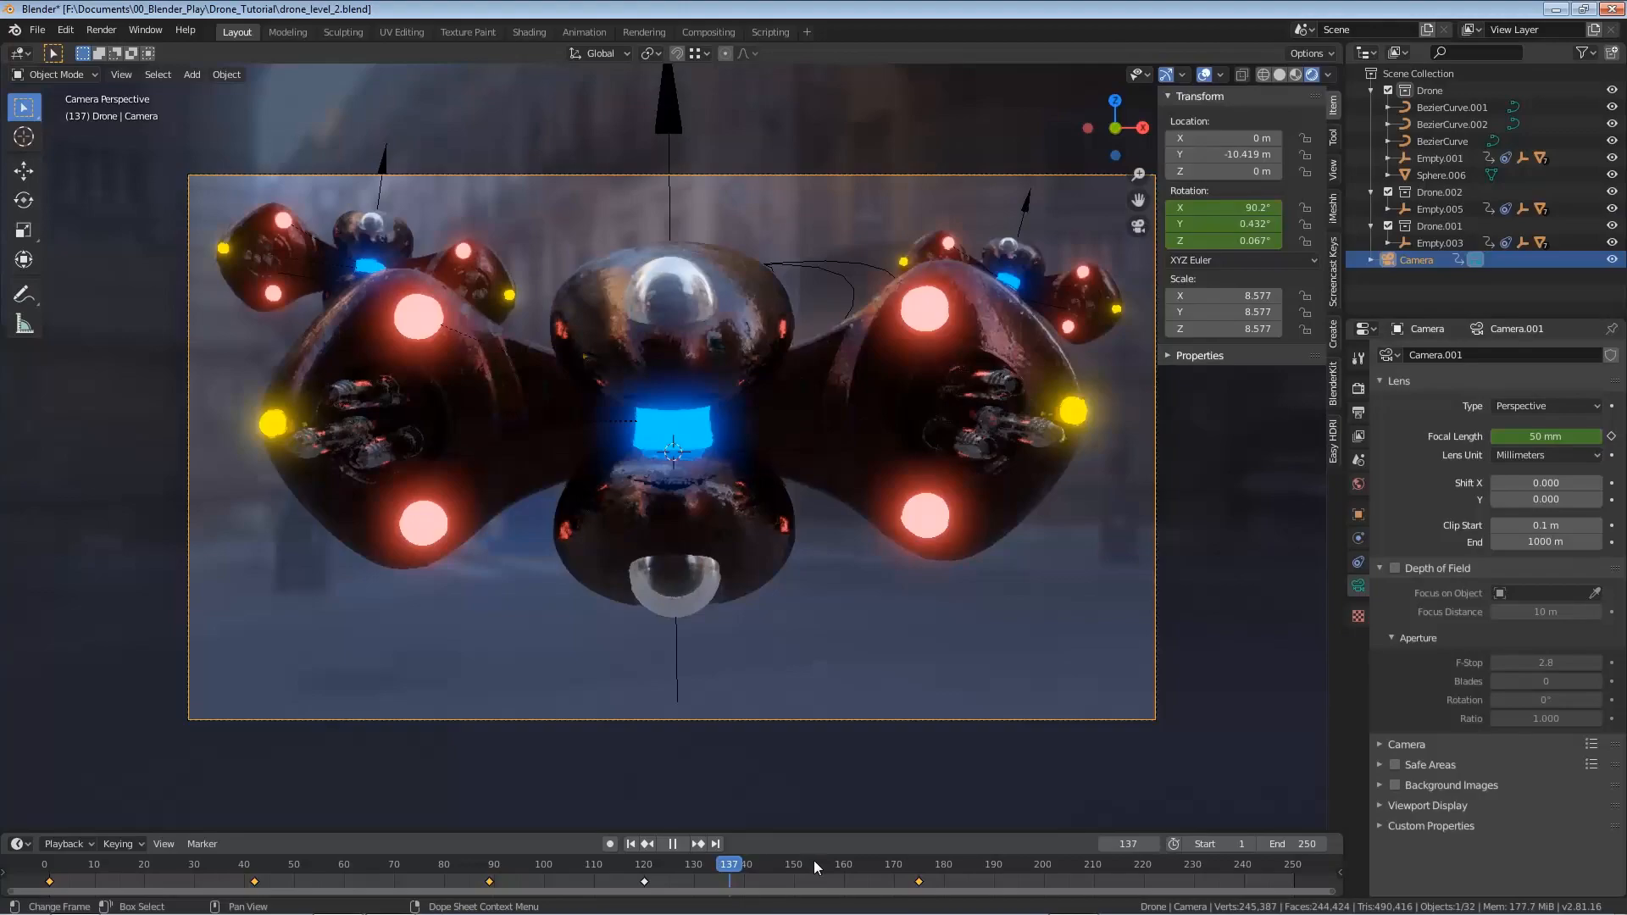
{"action": "key", "text": "space"}
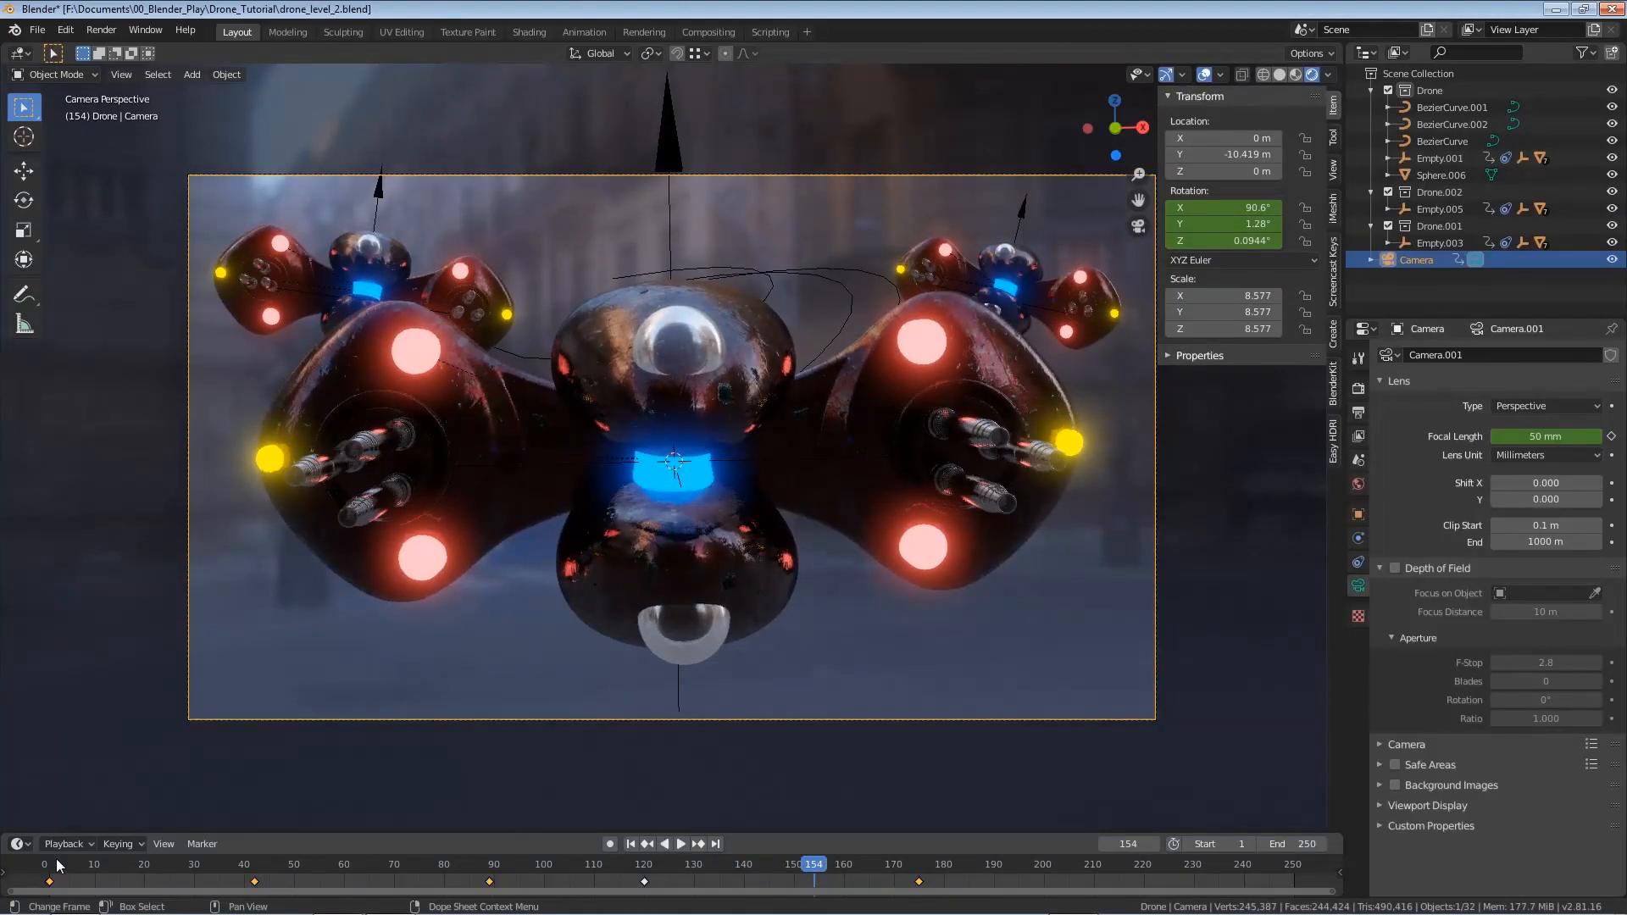
{"action": "left_click", "coordinate": [56, 857]}
{"action": "key", "text": "space"}
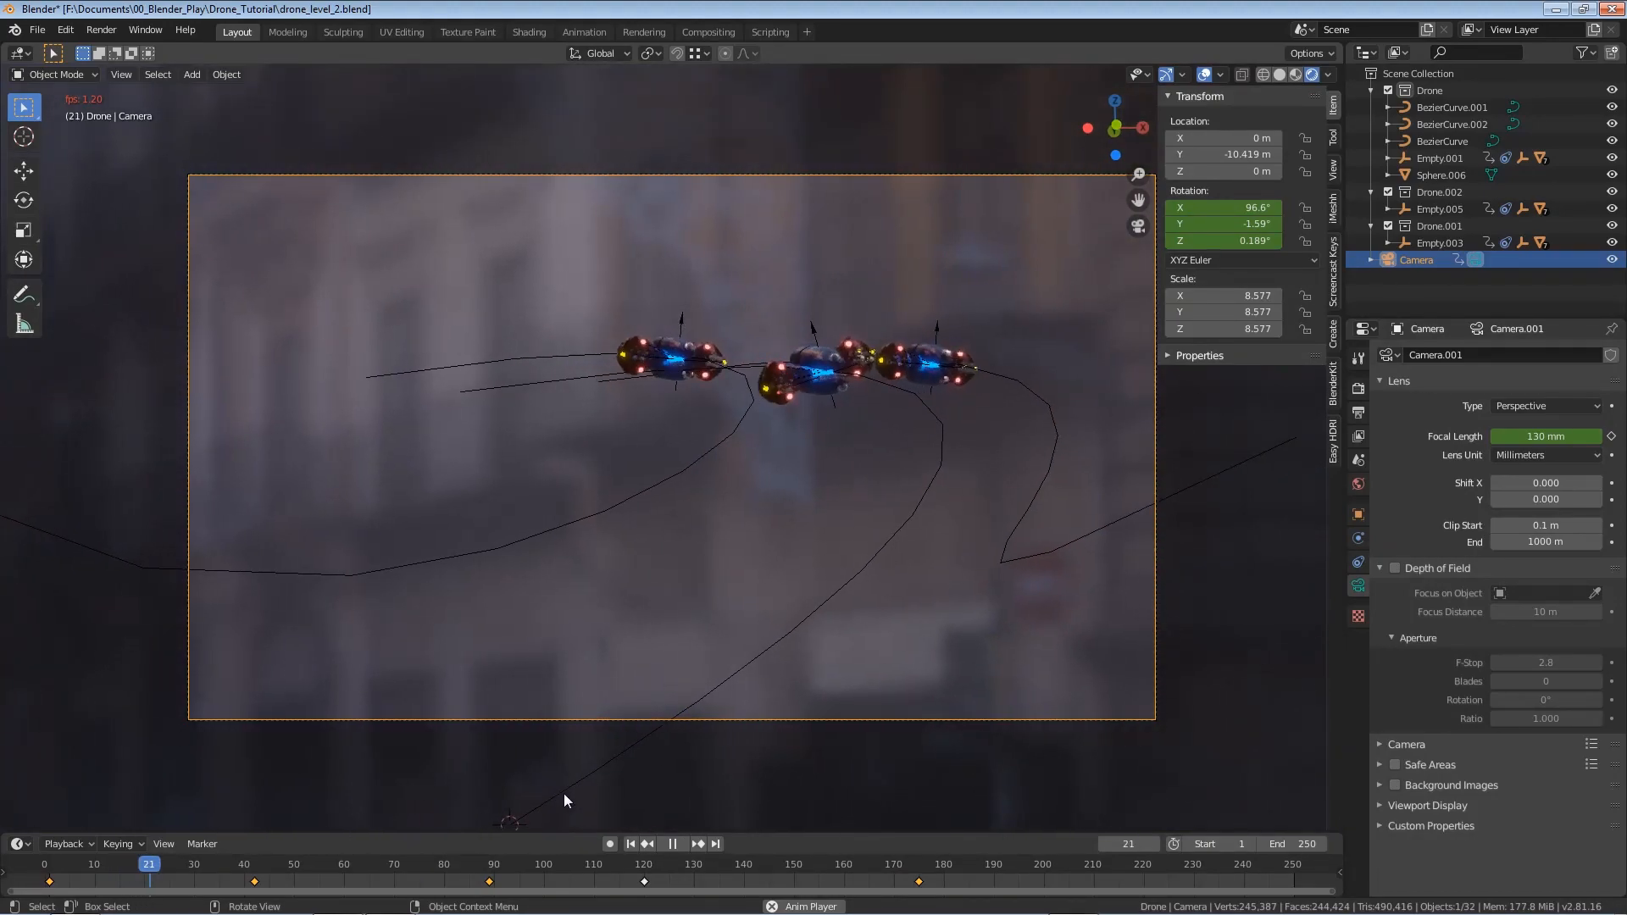
Stop at frame 25, bank the Drone.002 empty to a Y rotation of -13.2°, and keyframe its rotation
{"action": "key", "text": "space"}
{"action": "left_click", "coordinate": [821, 417]}
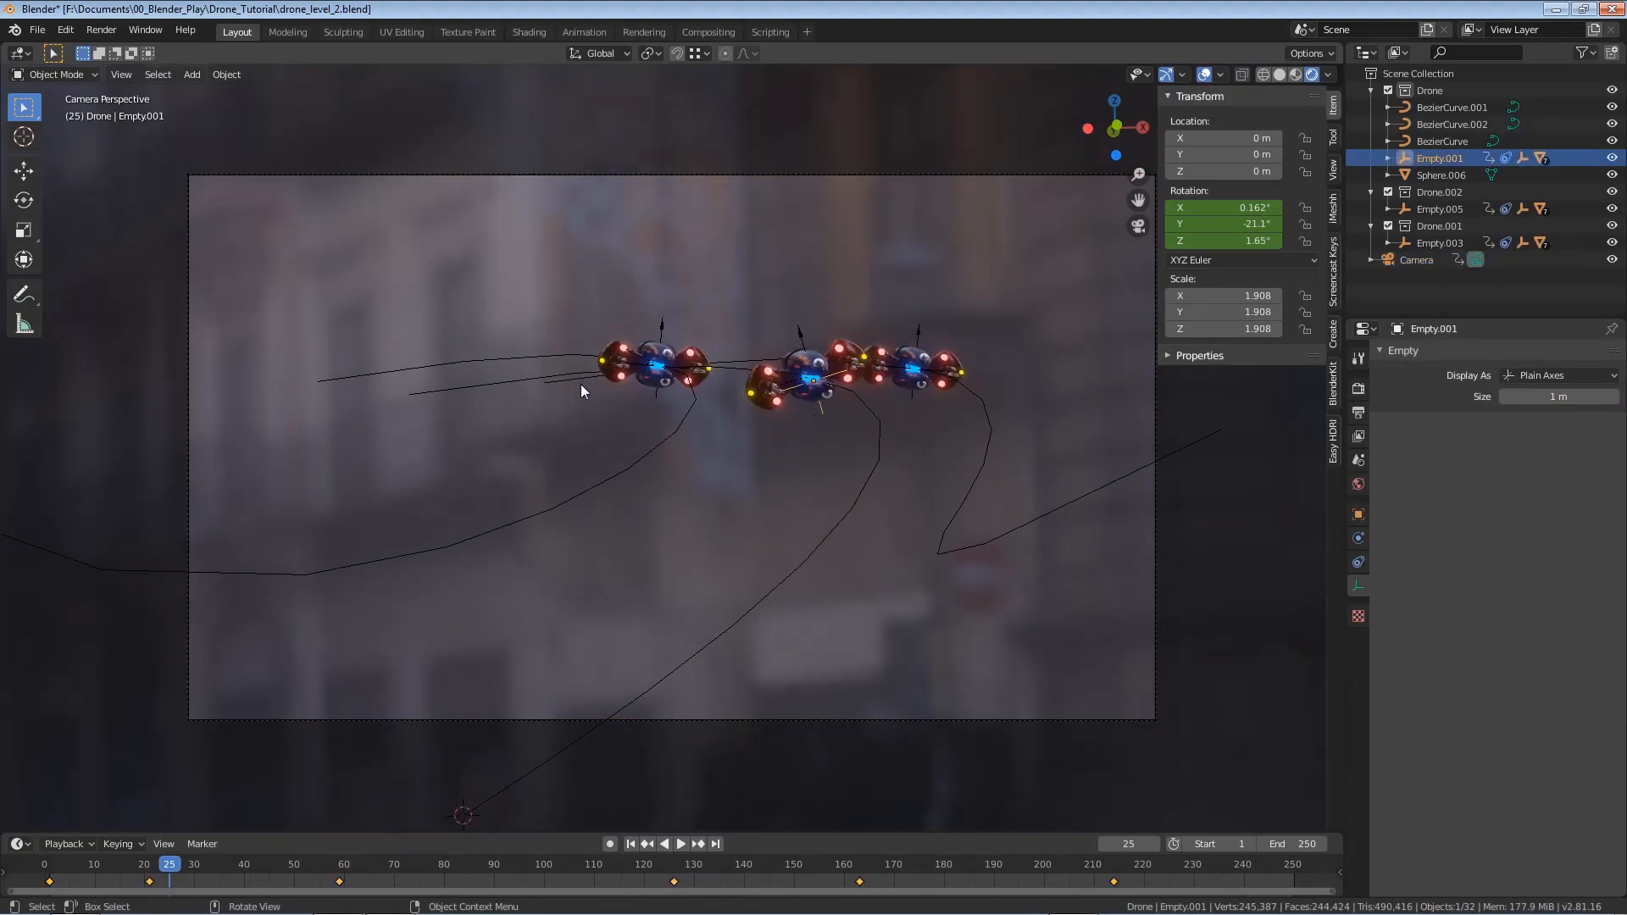
{"action": "left_click", "coordinate": [657, 401]}
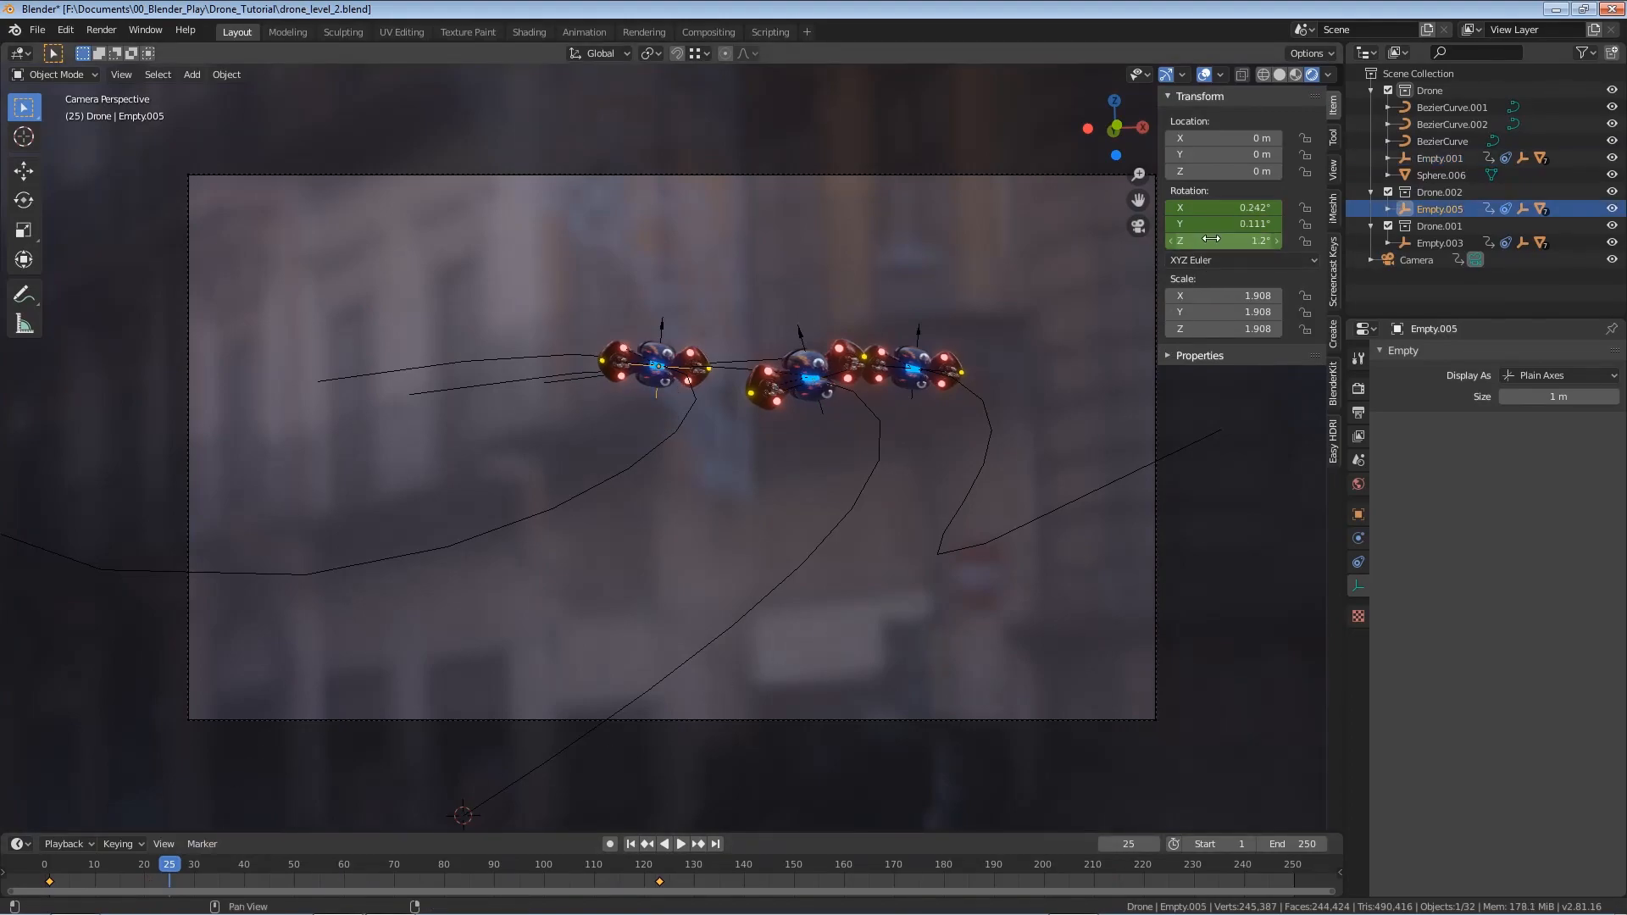
{"action": "left_click_drag", "start_coordinate": [1212, 224], "coordinate": [1097, 223]}
{"action": "key", "text": "i"}
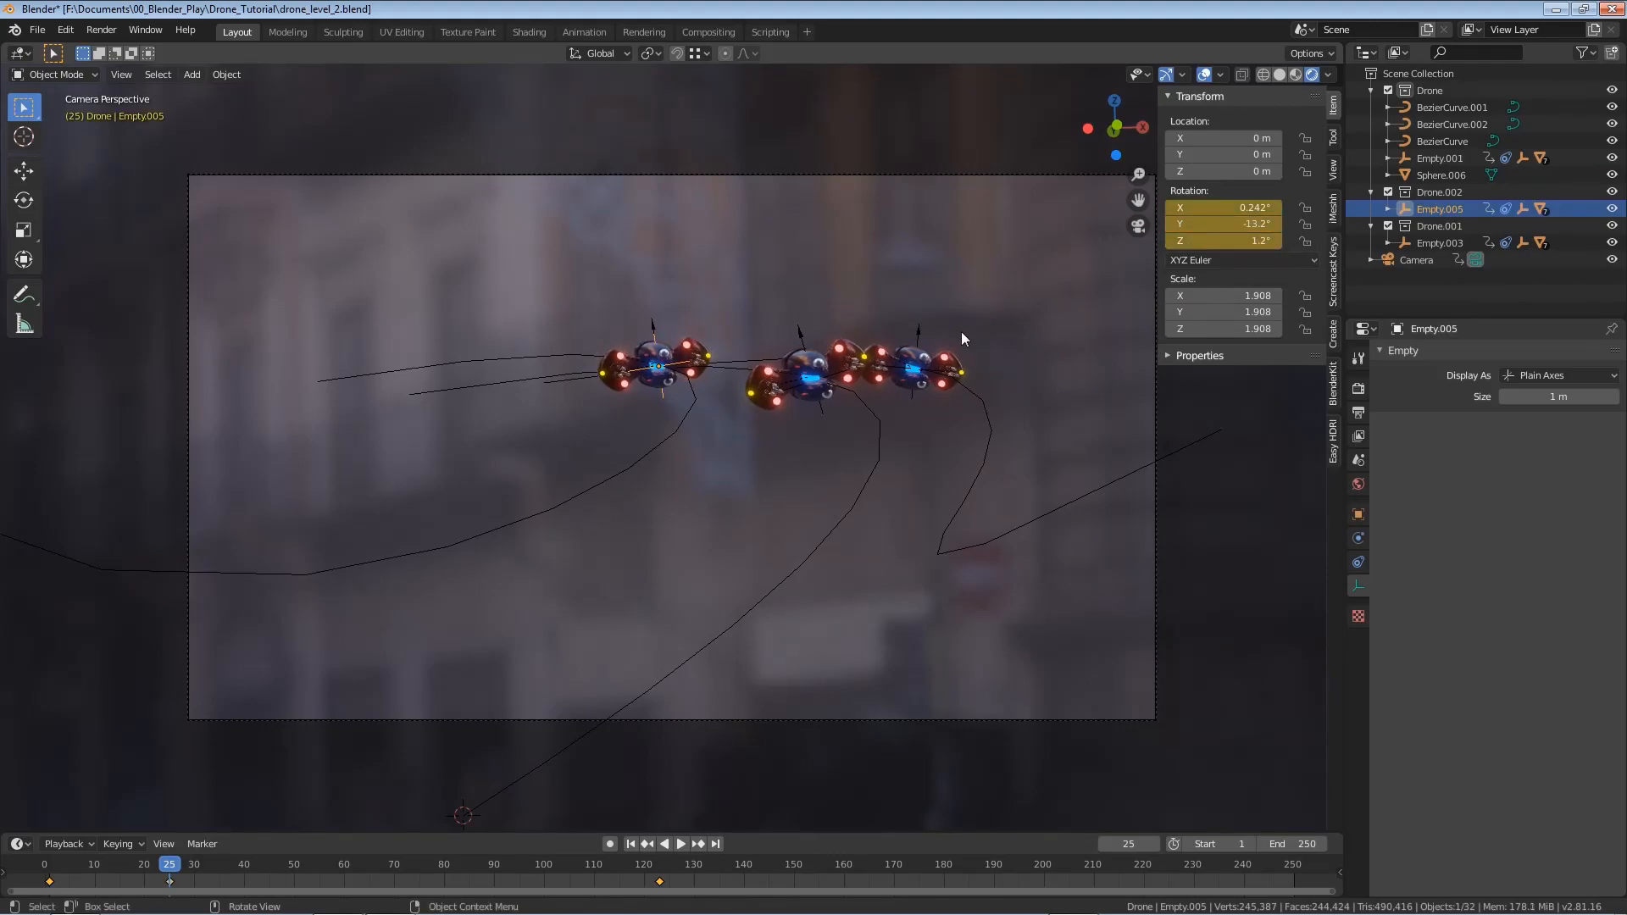
Bank the Drone.001 empty to a Y rotation of -14.2° at frame 25 and keyframe its rotation
{"action": "left_click", "coordinate": [912, 395]}
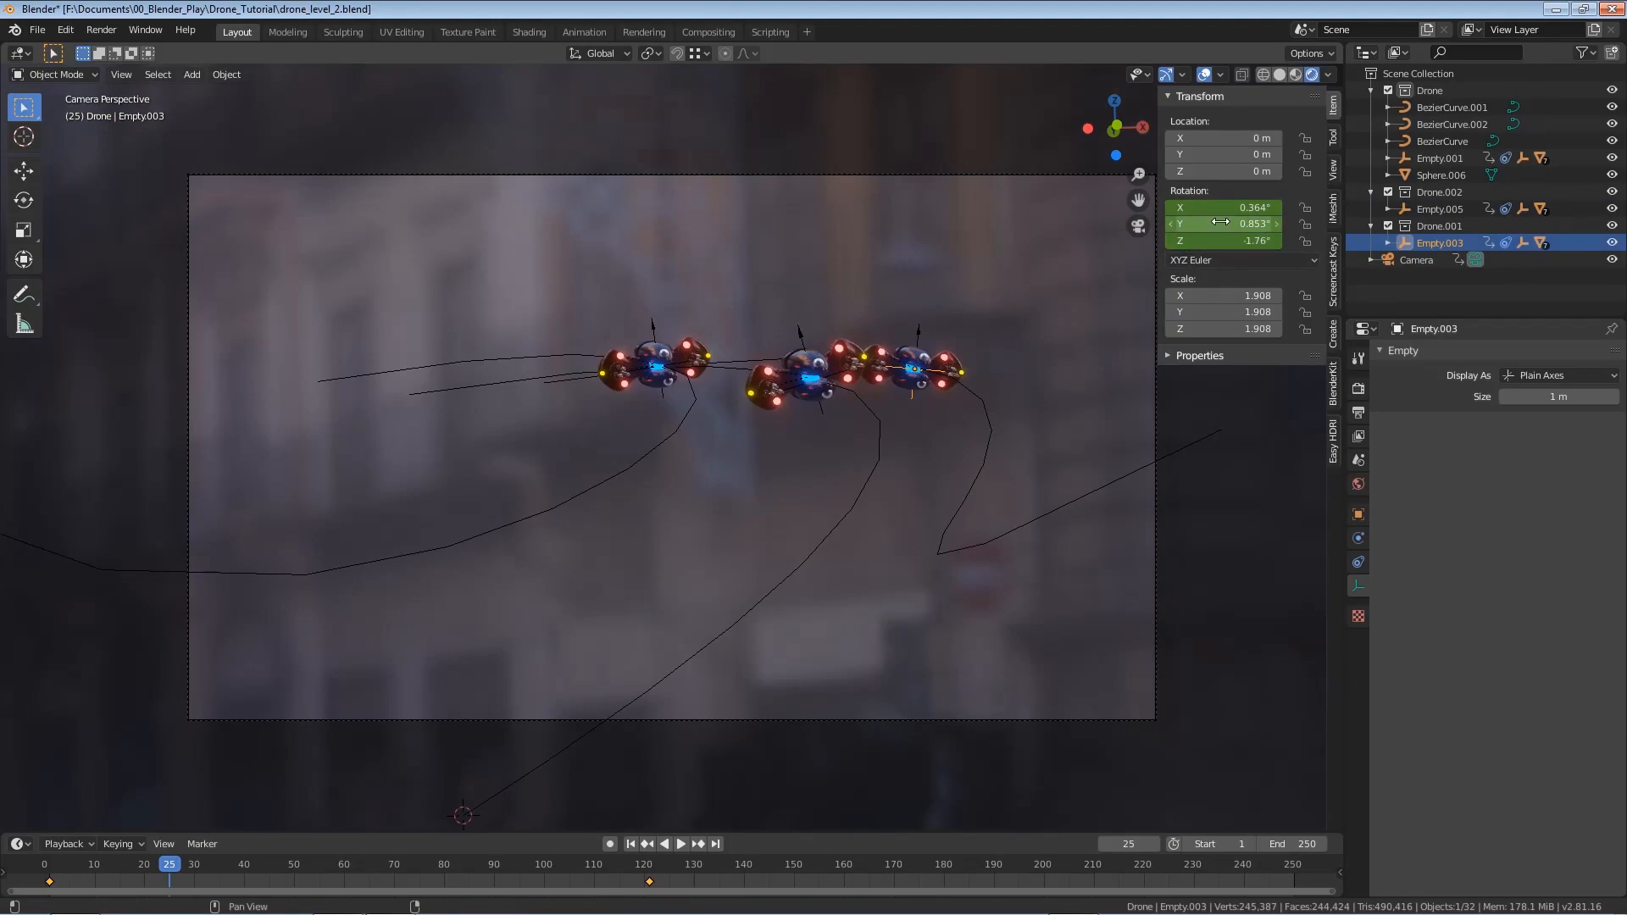
{"action": "left_click_drag", "start_coordinate": [1225, 224], "coordinate": [1141, 224]}
{"action": "key", "text": "i"}
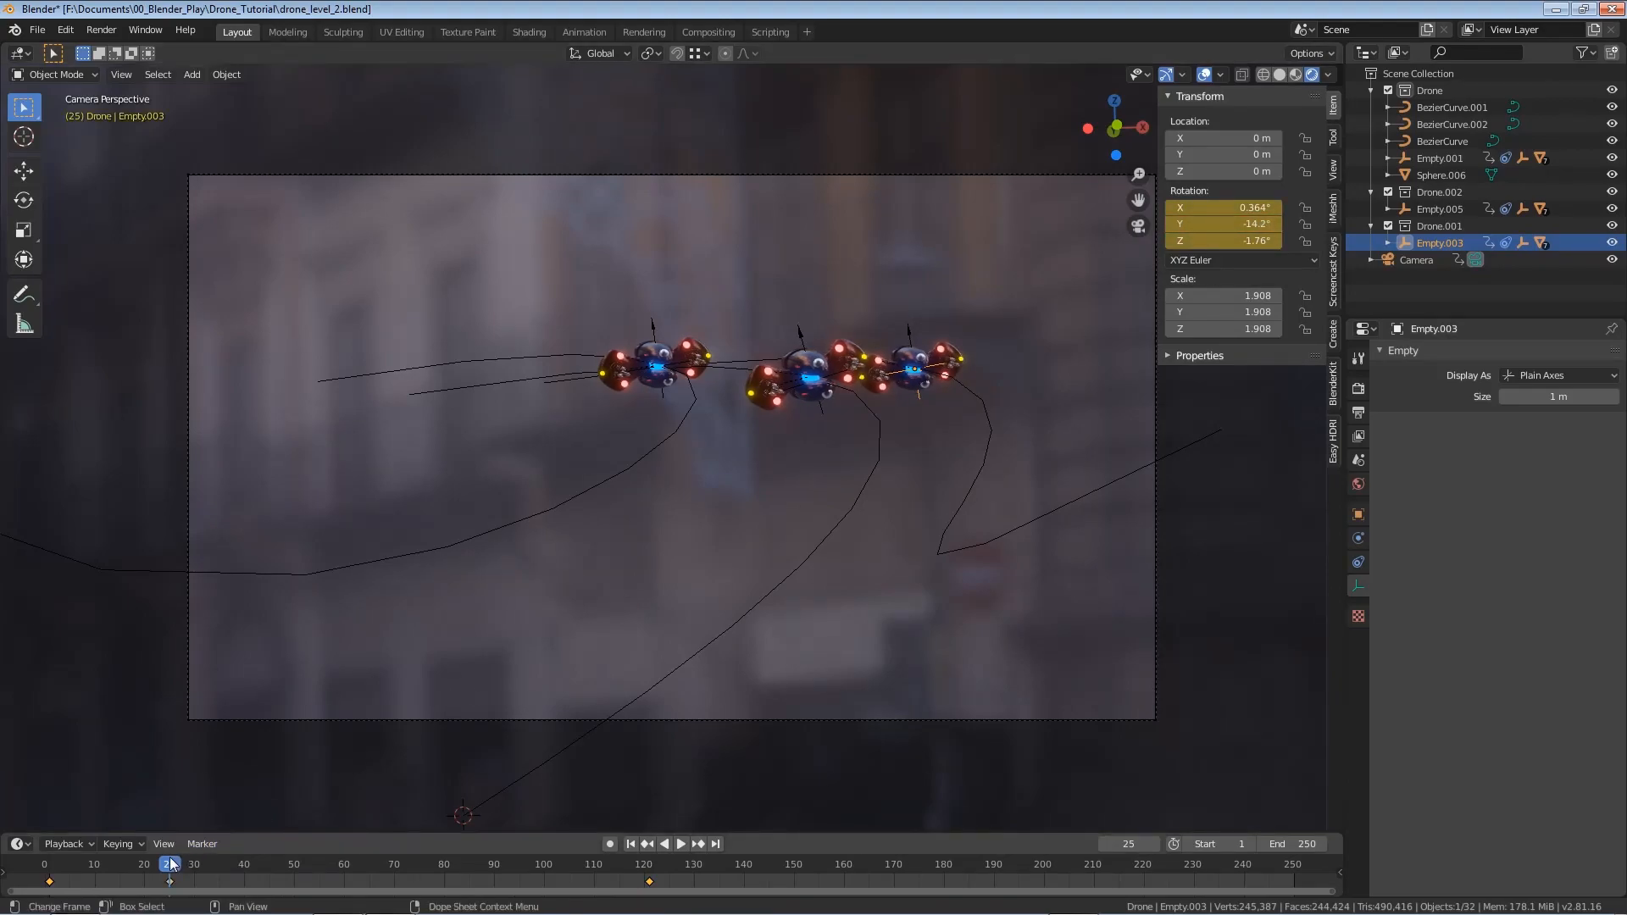
Preview the drones' flight through frame 131 and save the file
{"action": "key", "text": "shift+ctrl+space"}
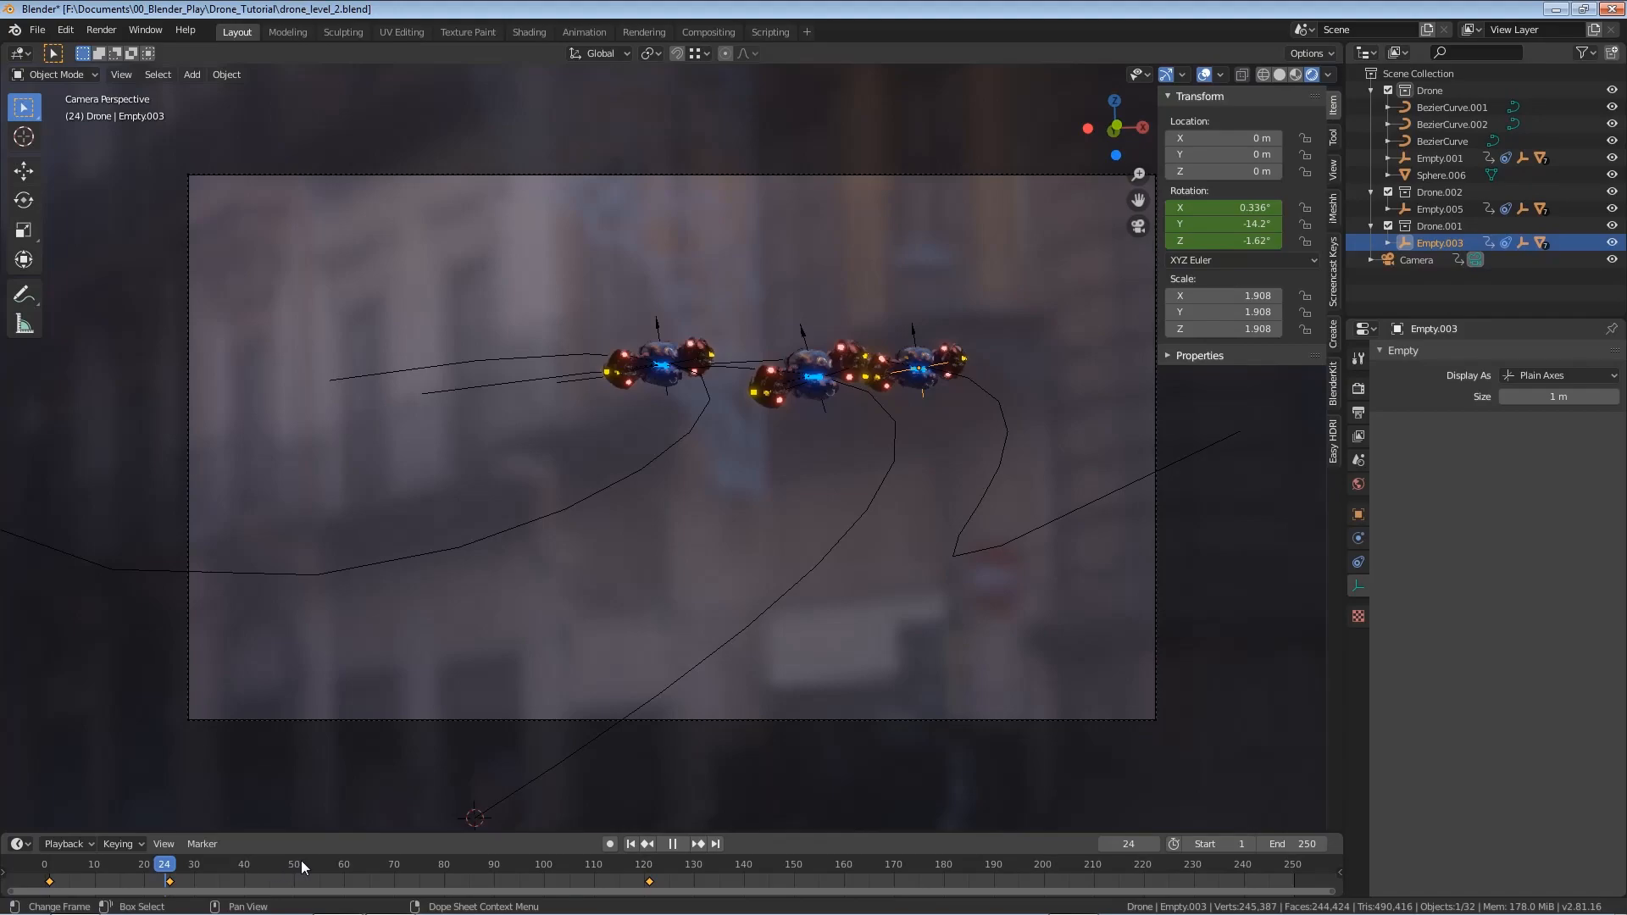
{"action": "left_click", "coordinate": [295, 865]}
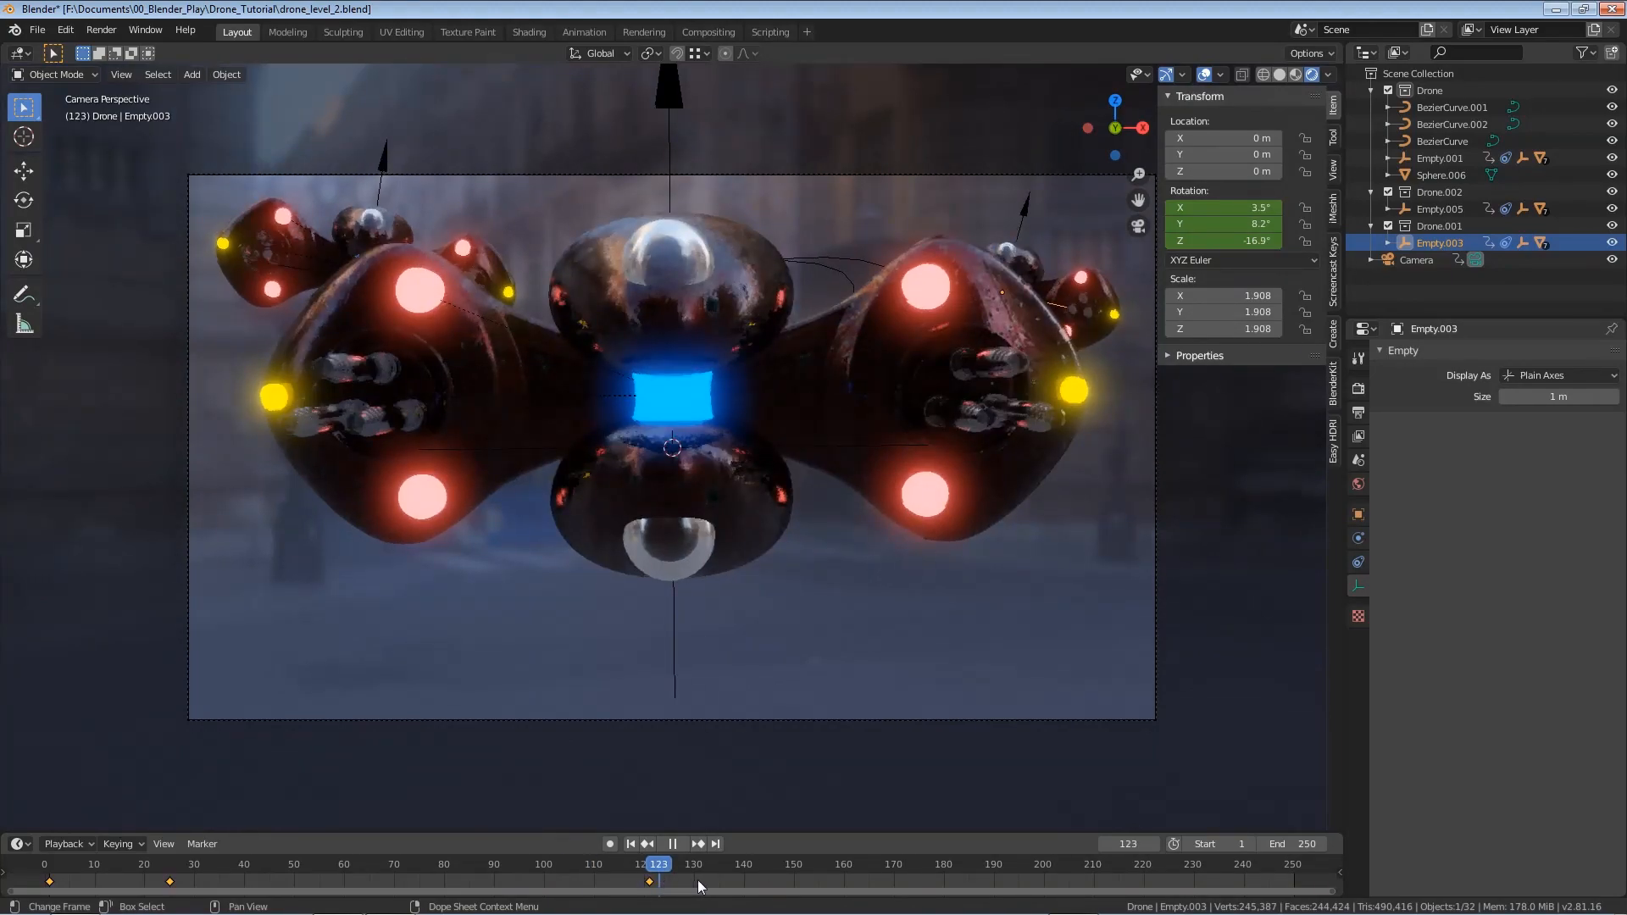
{"action": "key", "text": "space"}
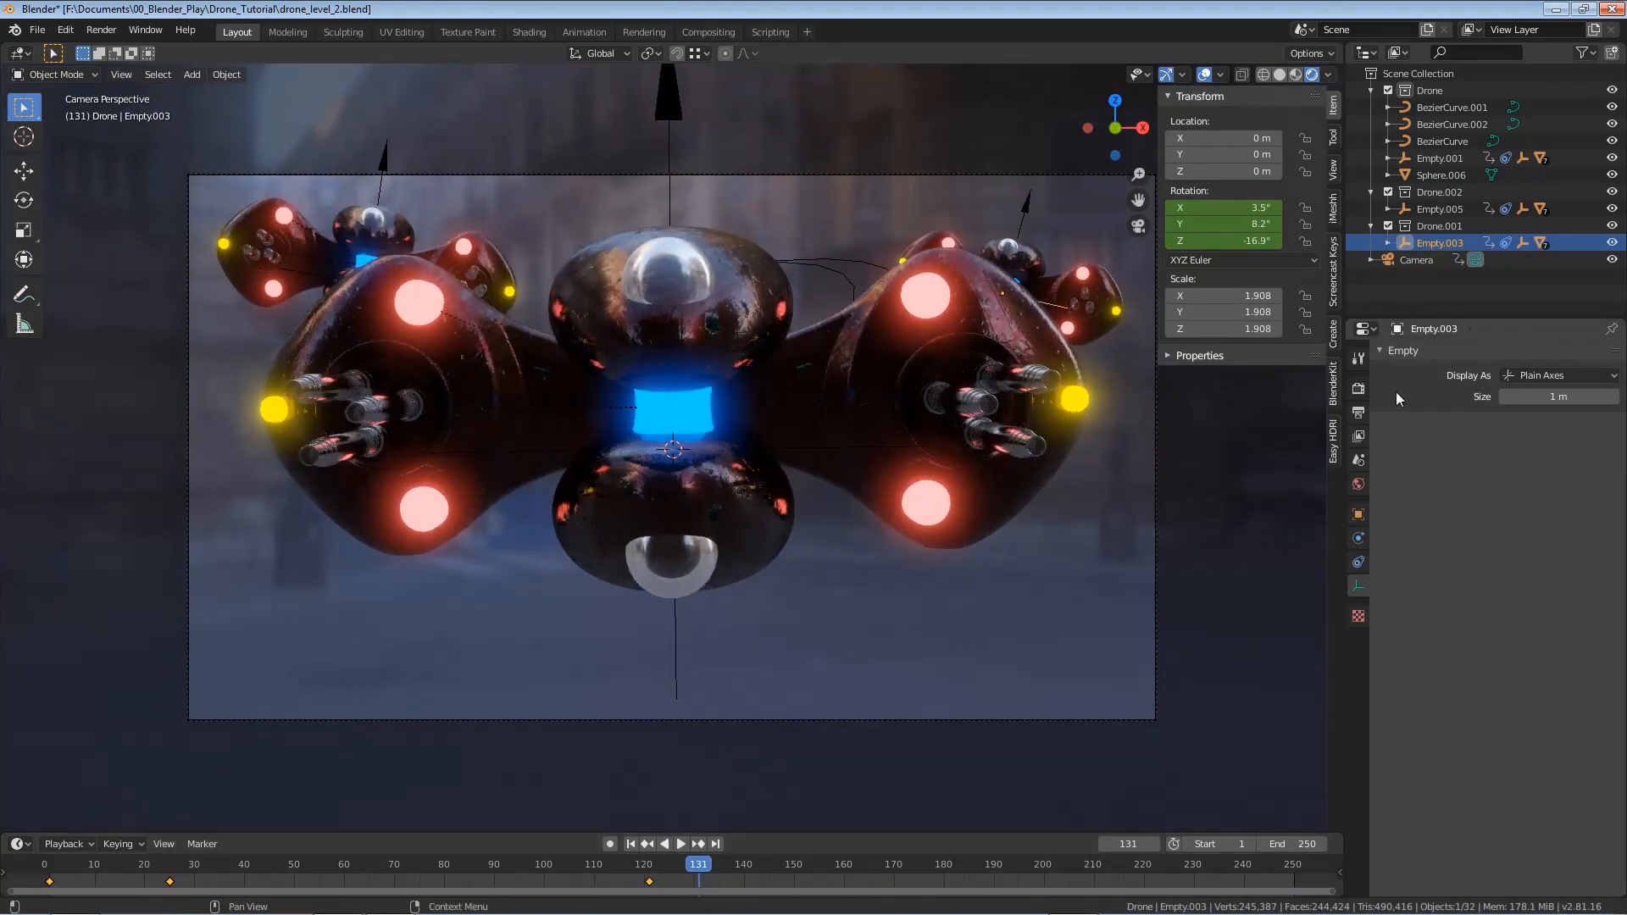
{"action": "left_click", "coordinate": [103, 31]}
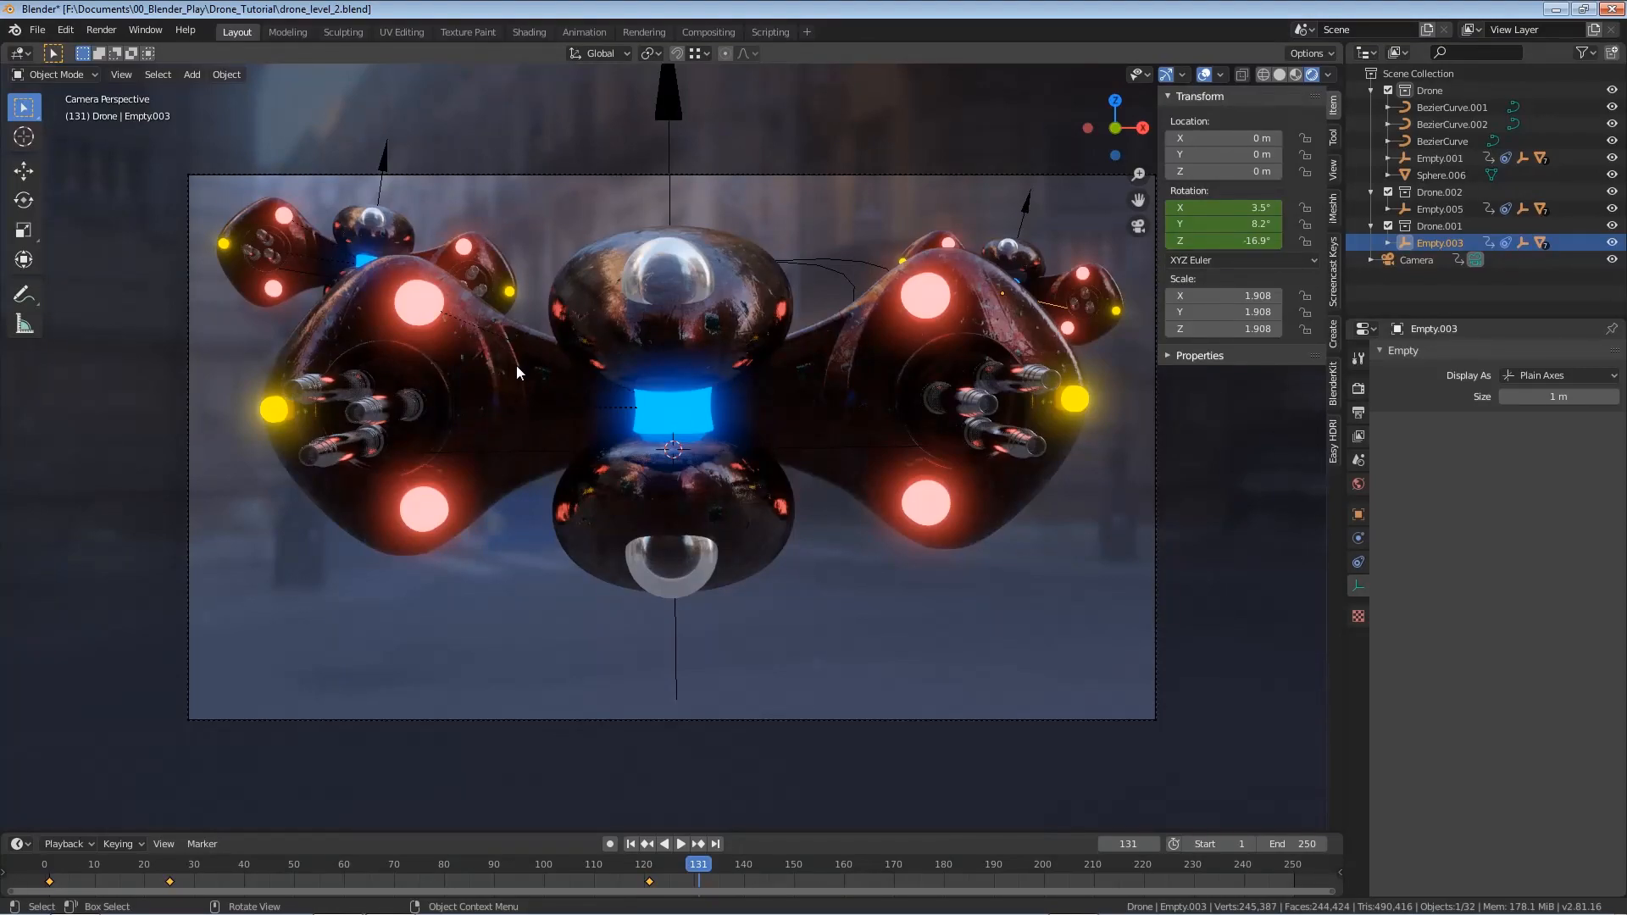
{"action": "key", "text": "ctrl+s"}
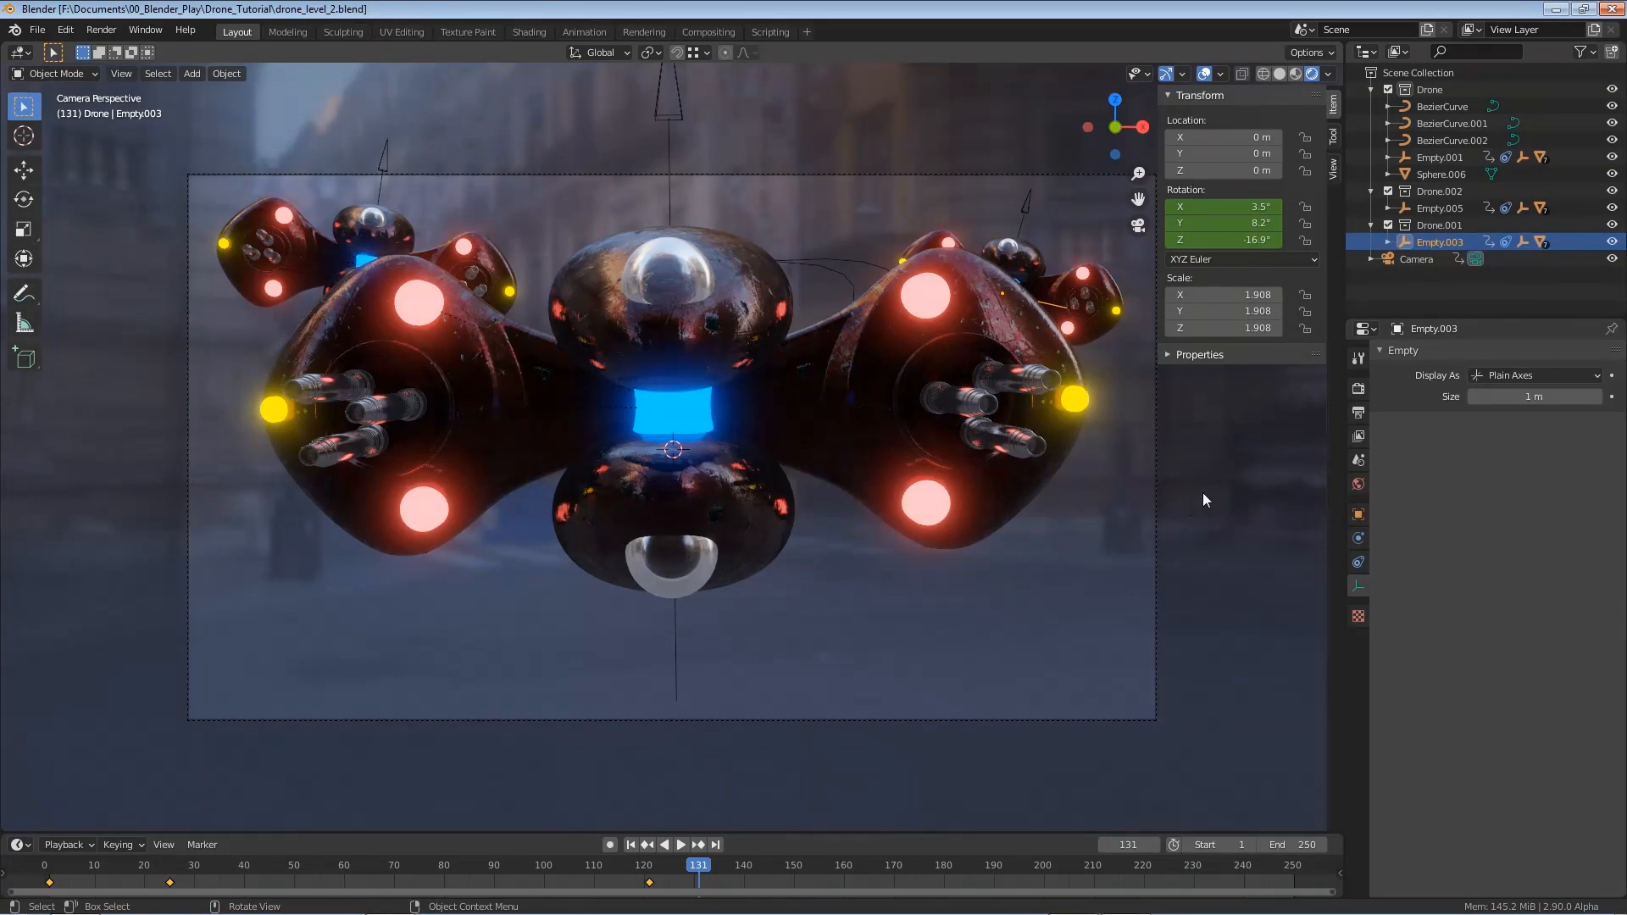
Enable Motion Blur in the Eevee render settings, move to frame 86, and set the blur steps to 5
{"action": "left_click", "coordinate": [1359, 389]}
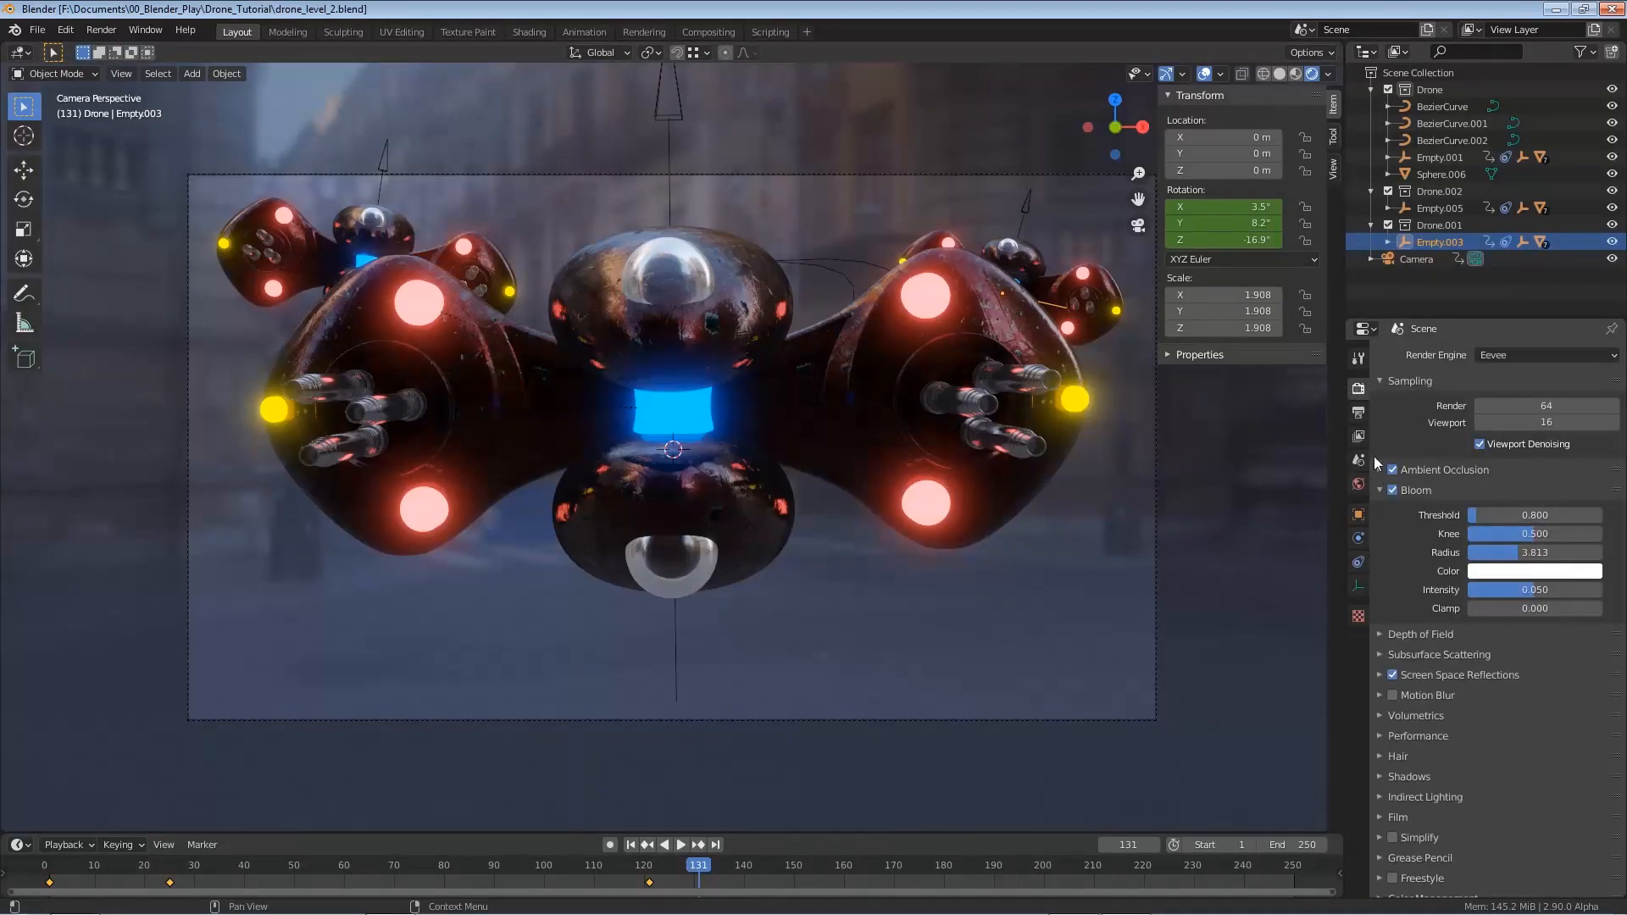
{"action": "left_click", "coordinate": [1392, 696]}
{"action": "left_click", "coordinate": [1432, 695]}
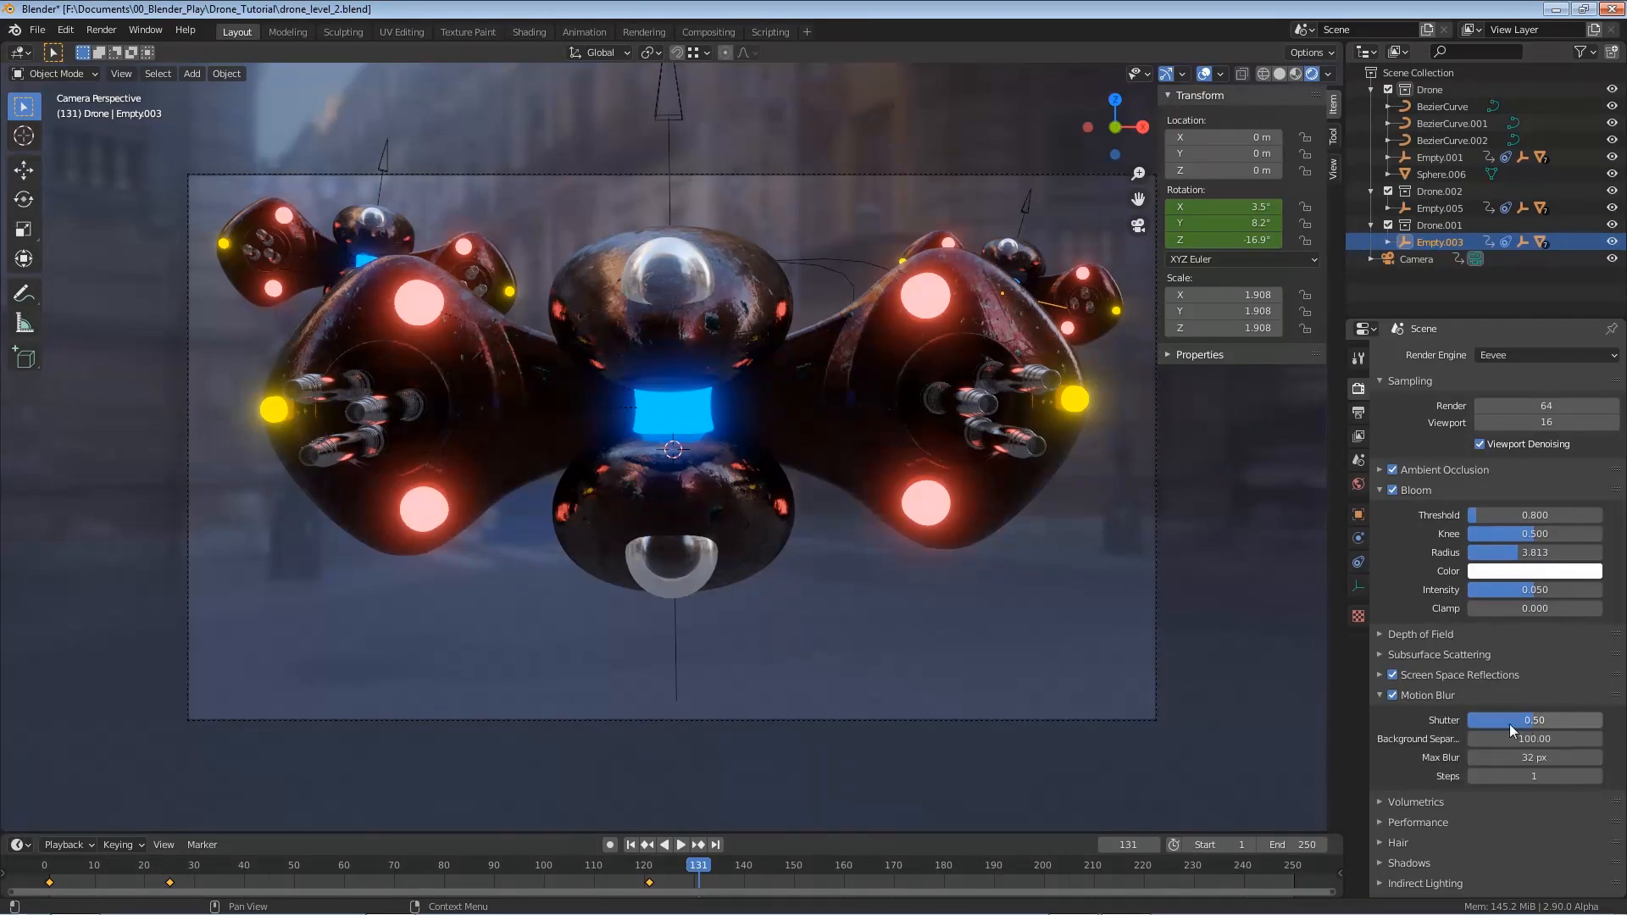
{"action": "left_click", "coordinate": [473, 865]}
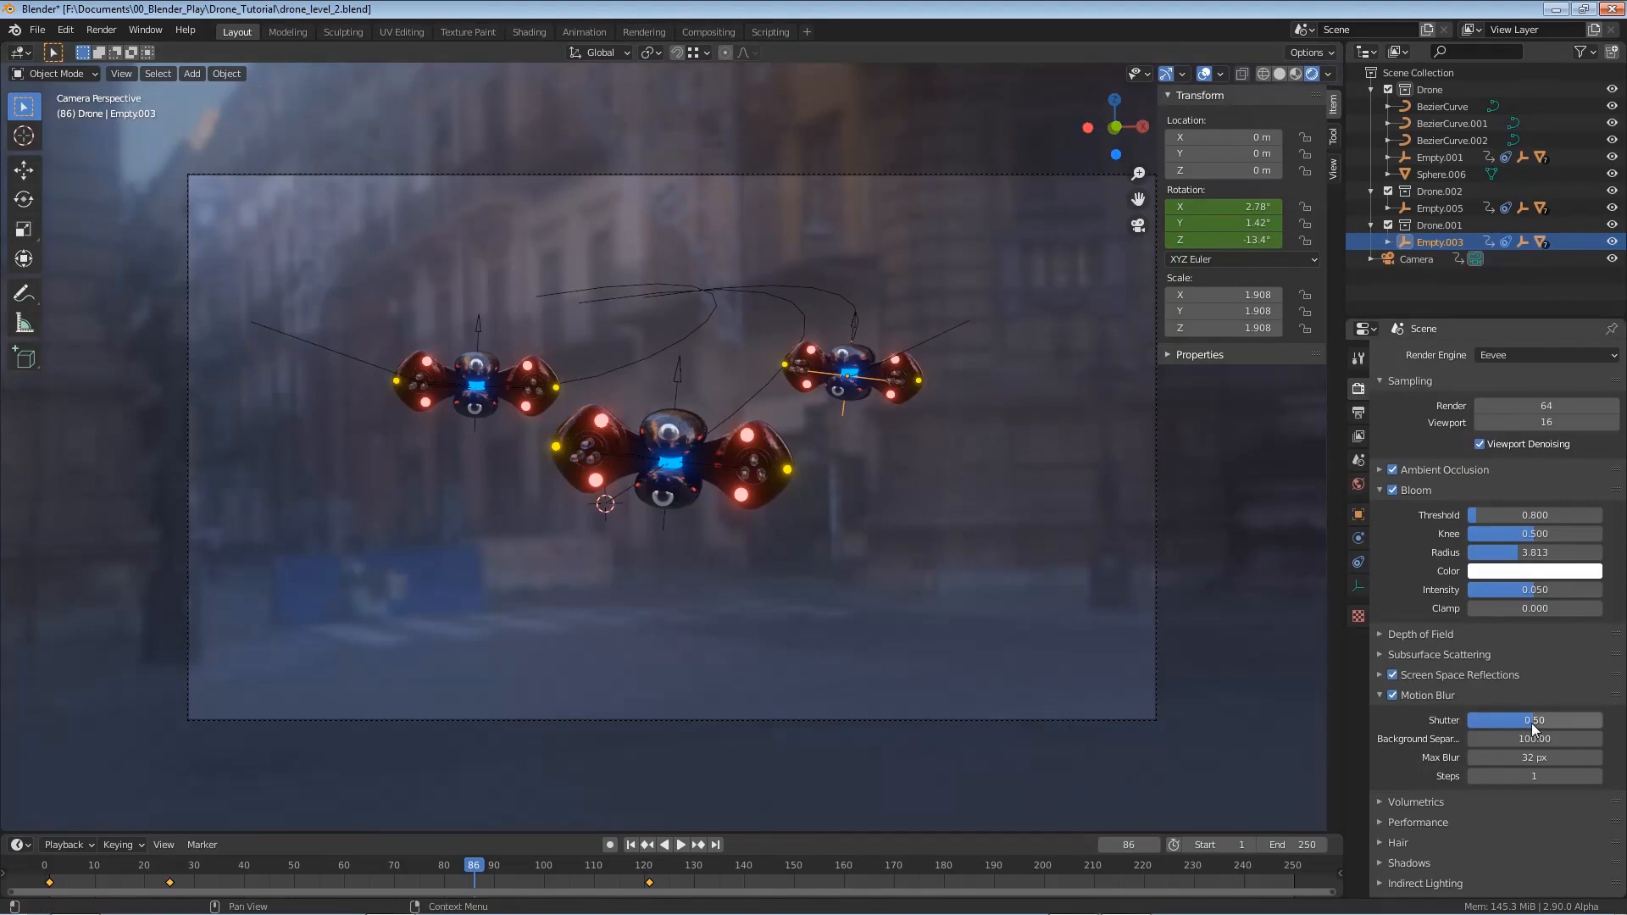
{"action": "left_click", "coordinate": [1526, 777]}
{"action": "type", "text": "5"}
{"action": "key", "text": "Return"}
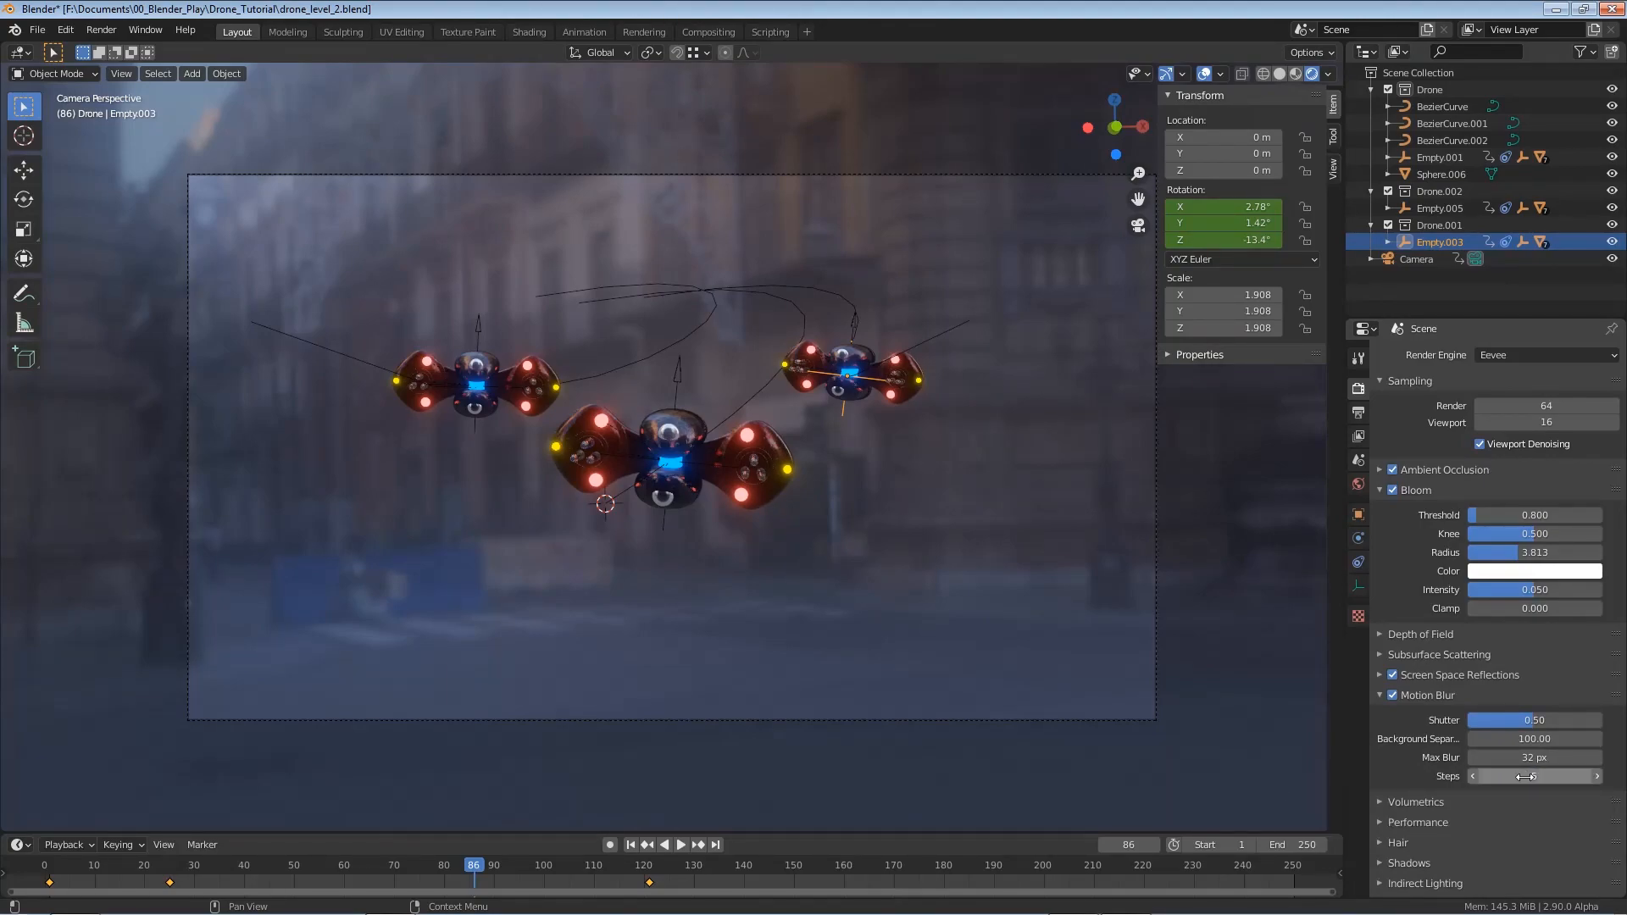
Render a still of frame 76 to check the motion blur, and close the result
{"action": "left_click", "coordinate": [425, 863]}
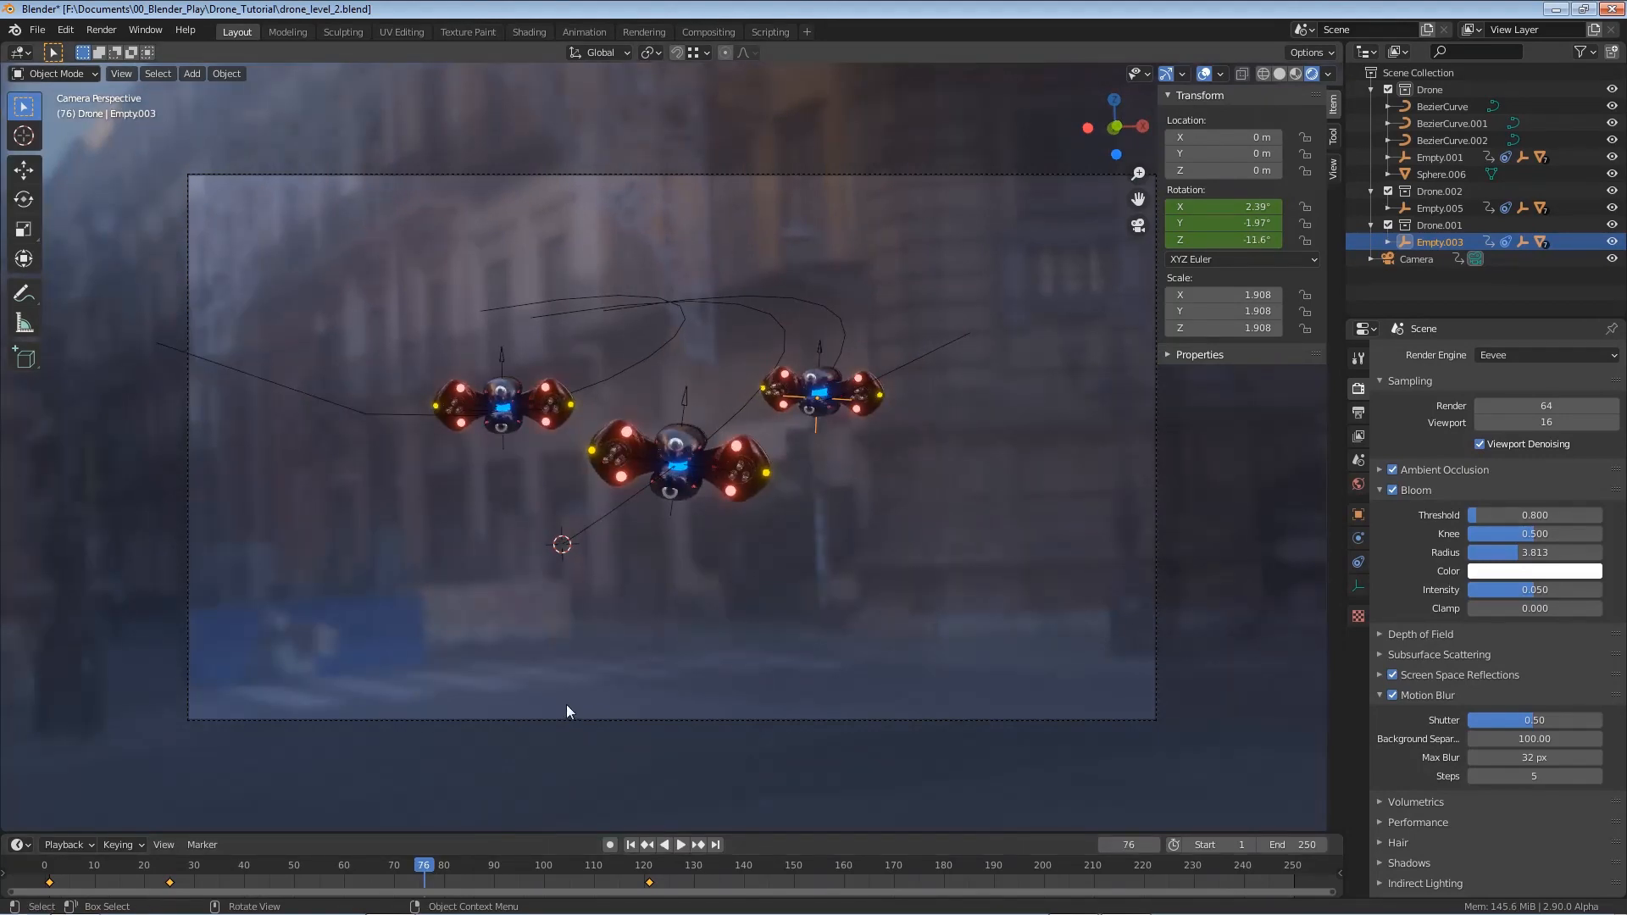
{"action": "key", "text": "F12"}
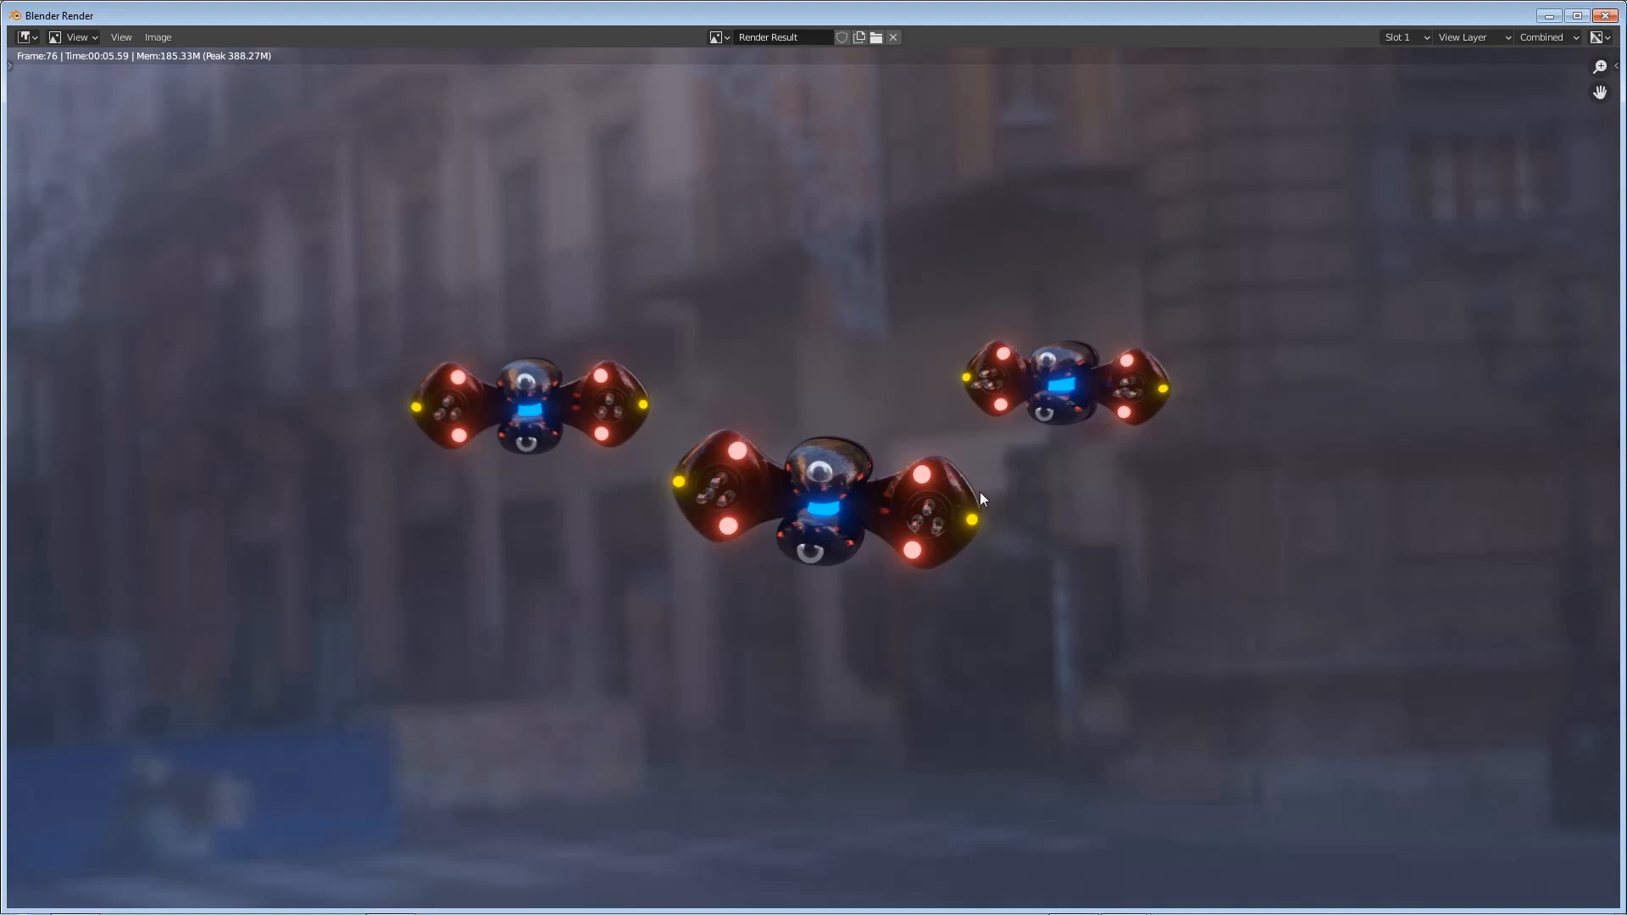
{"action": "left_click", "coordinate": [1605, 15]}
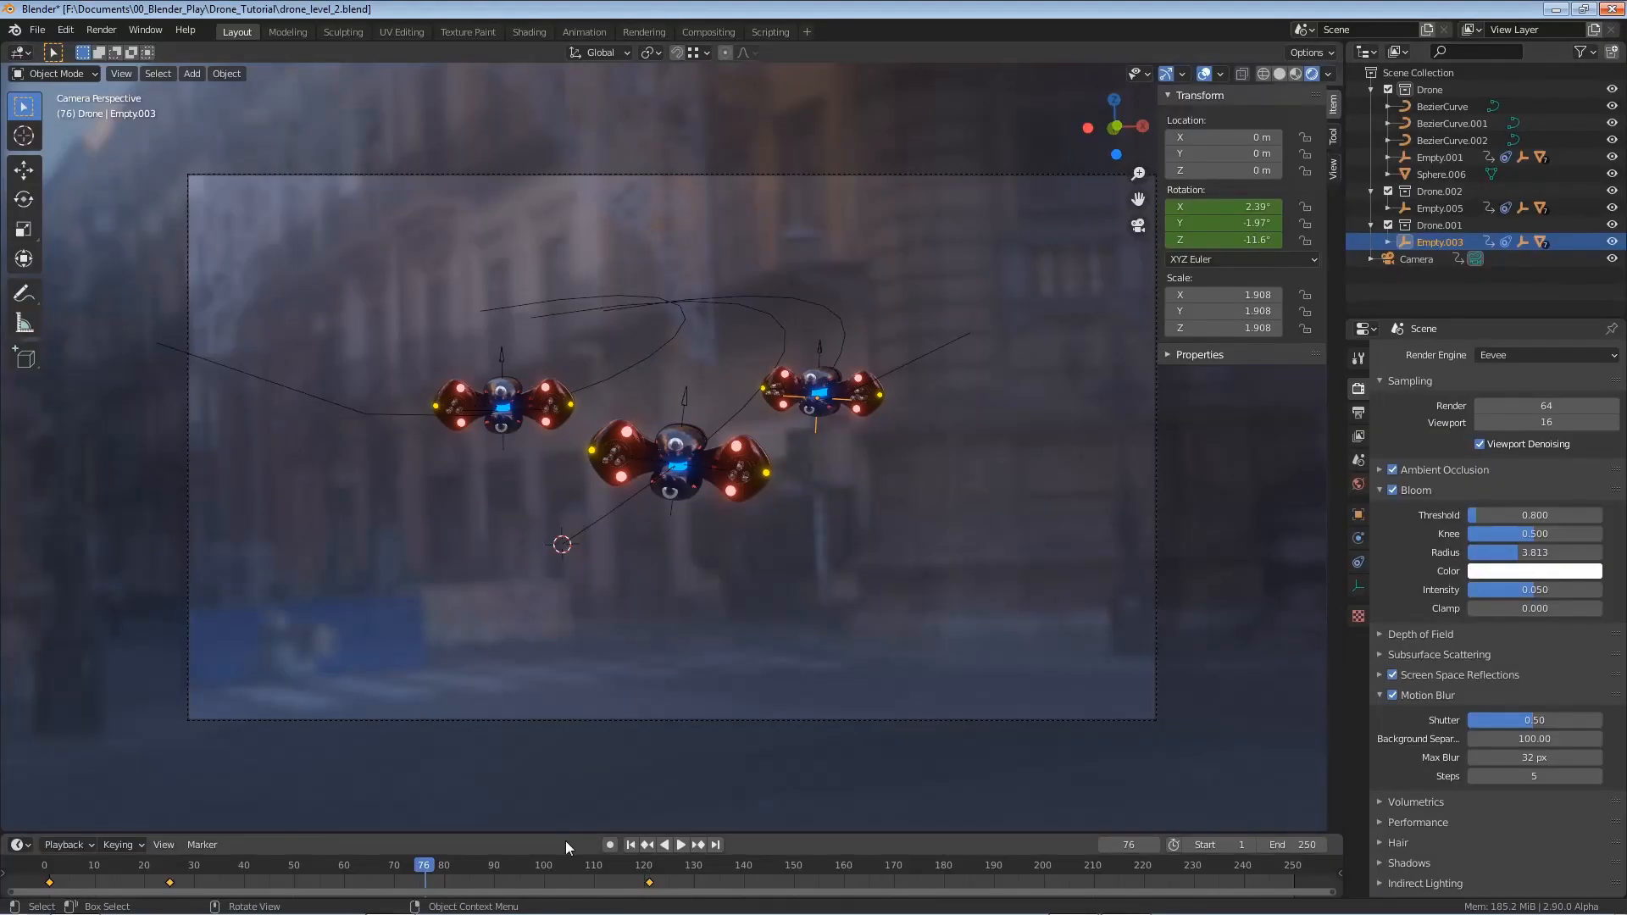
Play forward to frame 104, render it as a still to check the motion blur, and close the result
{"action": "left_click", "coordinate": [585, 869]}
{"action": "left_click_drag", "start_coordinate": [592, 873], "coordinate": [544, 877]}
{"action": "key", "text": "space"}
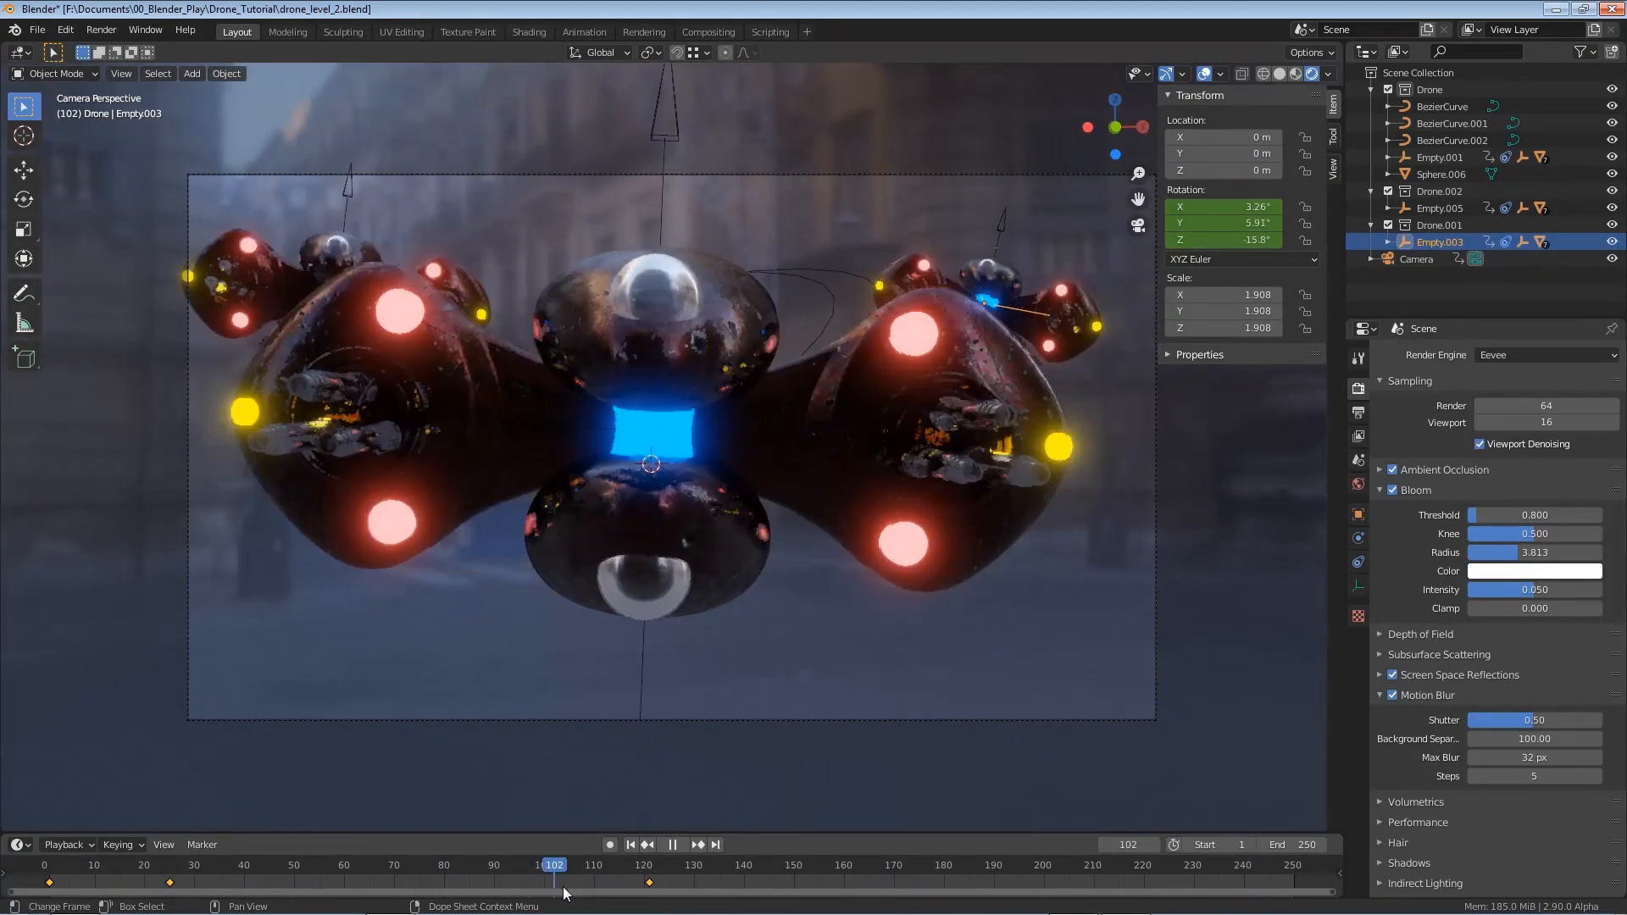
{"action": "key", "text": "space"}
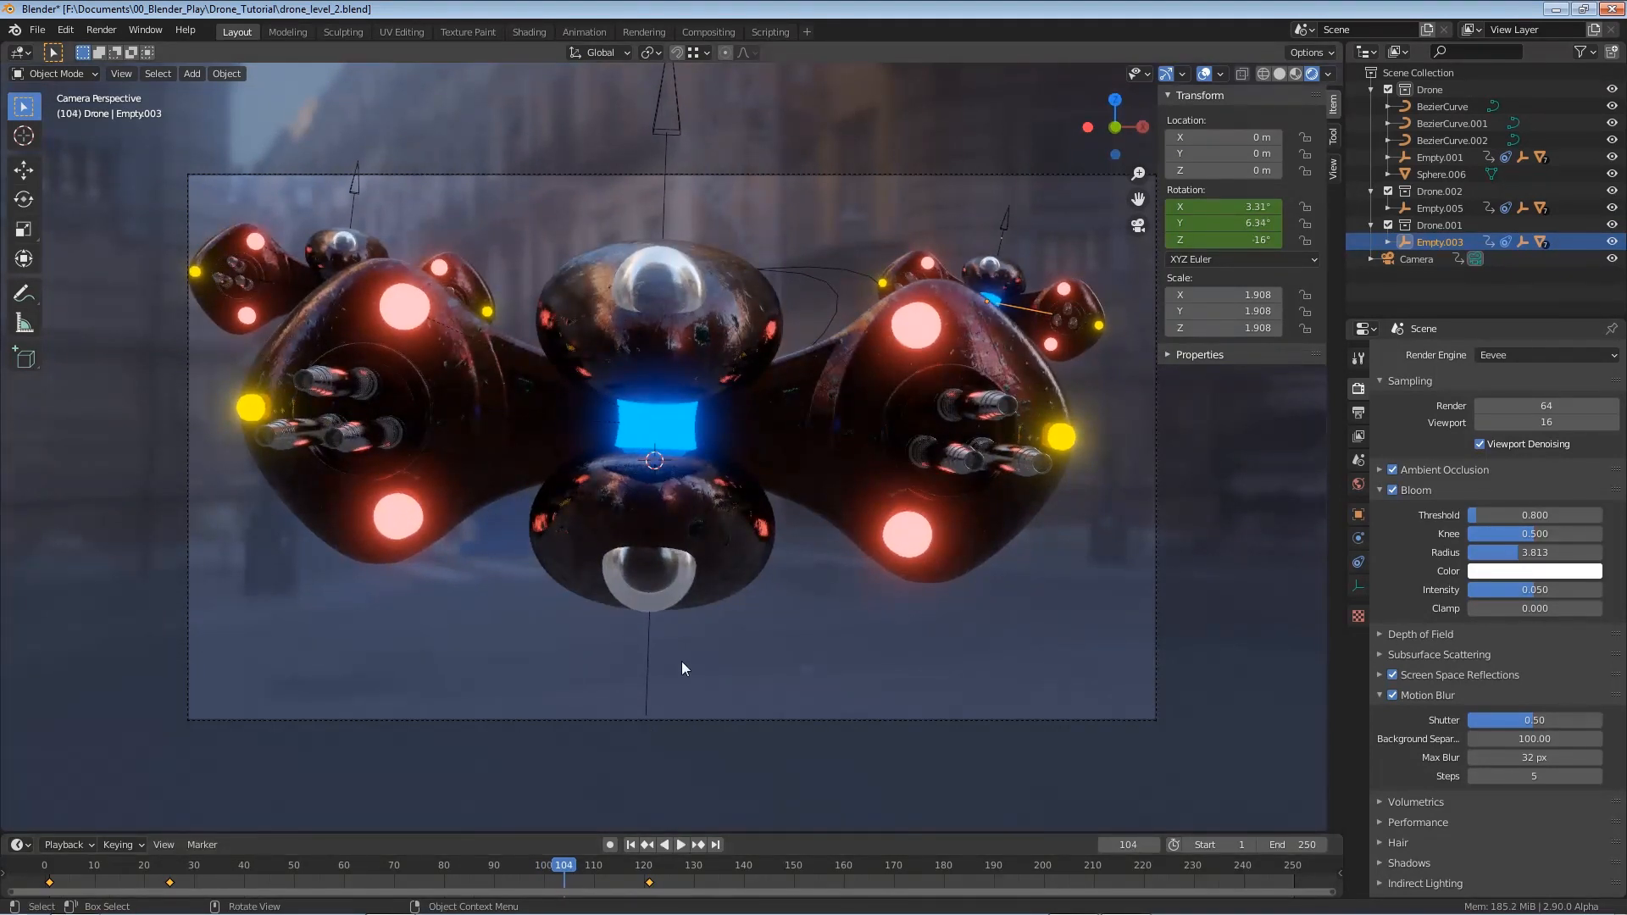
{"action": "key", "text": "F12"}
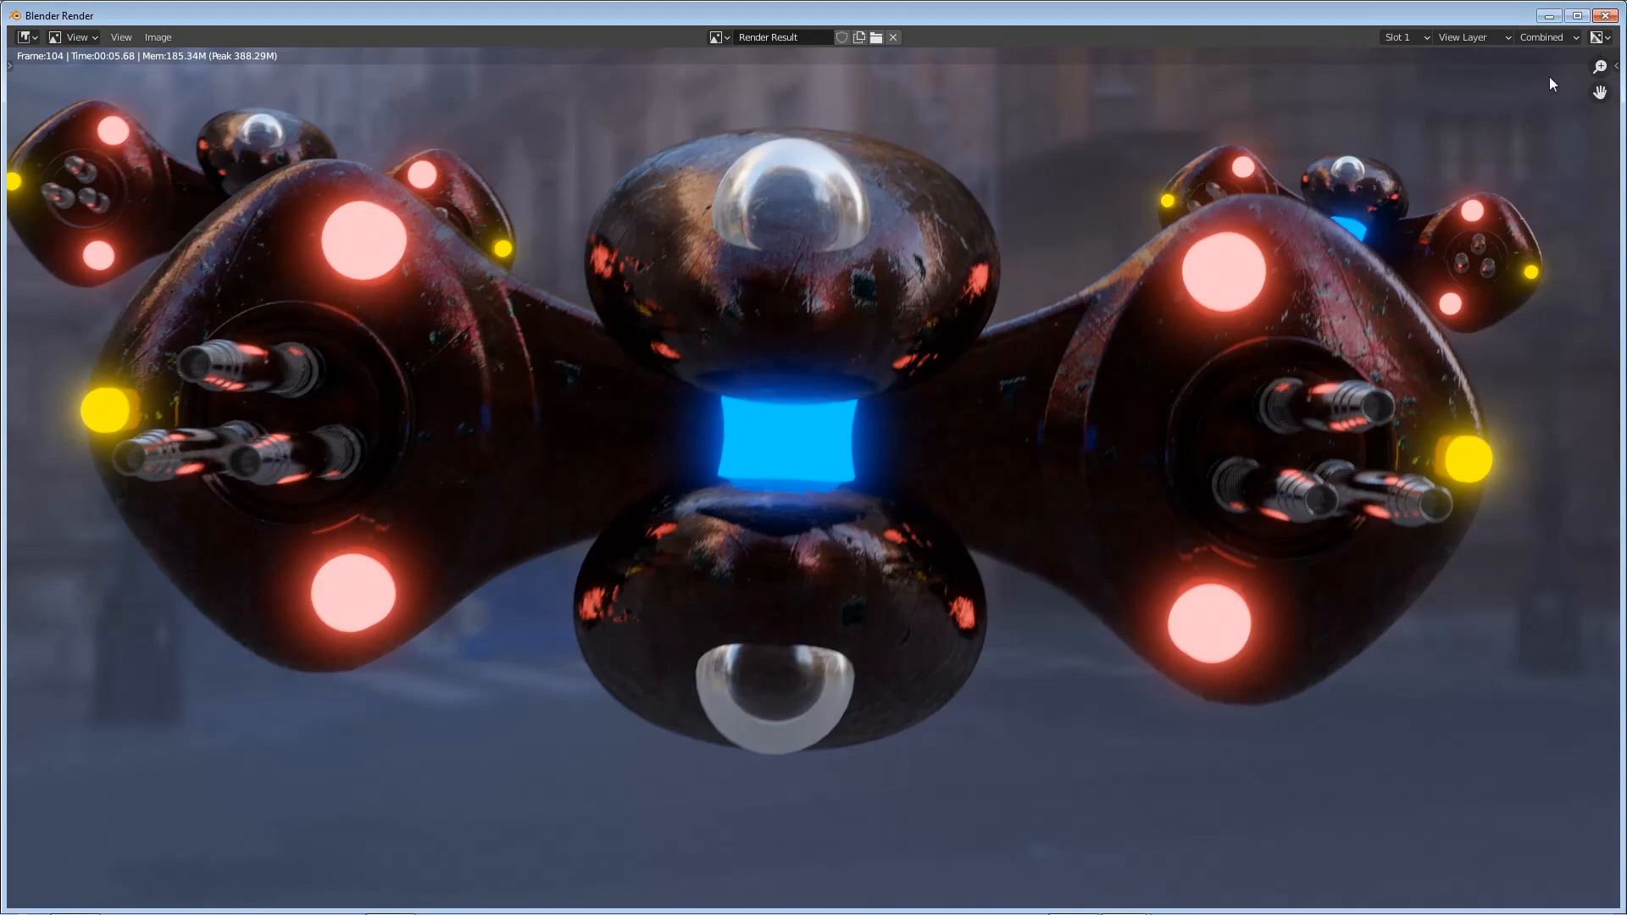
{"action": "left_click", "coordinate": [1606, 15]}
Render a motion blur test still of frame 94, close the result, and save the file
{"action": "left_click", "coordinate": [514, 874]}
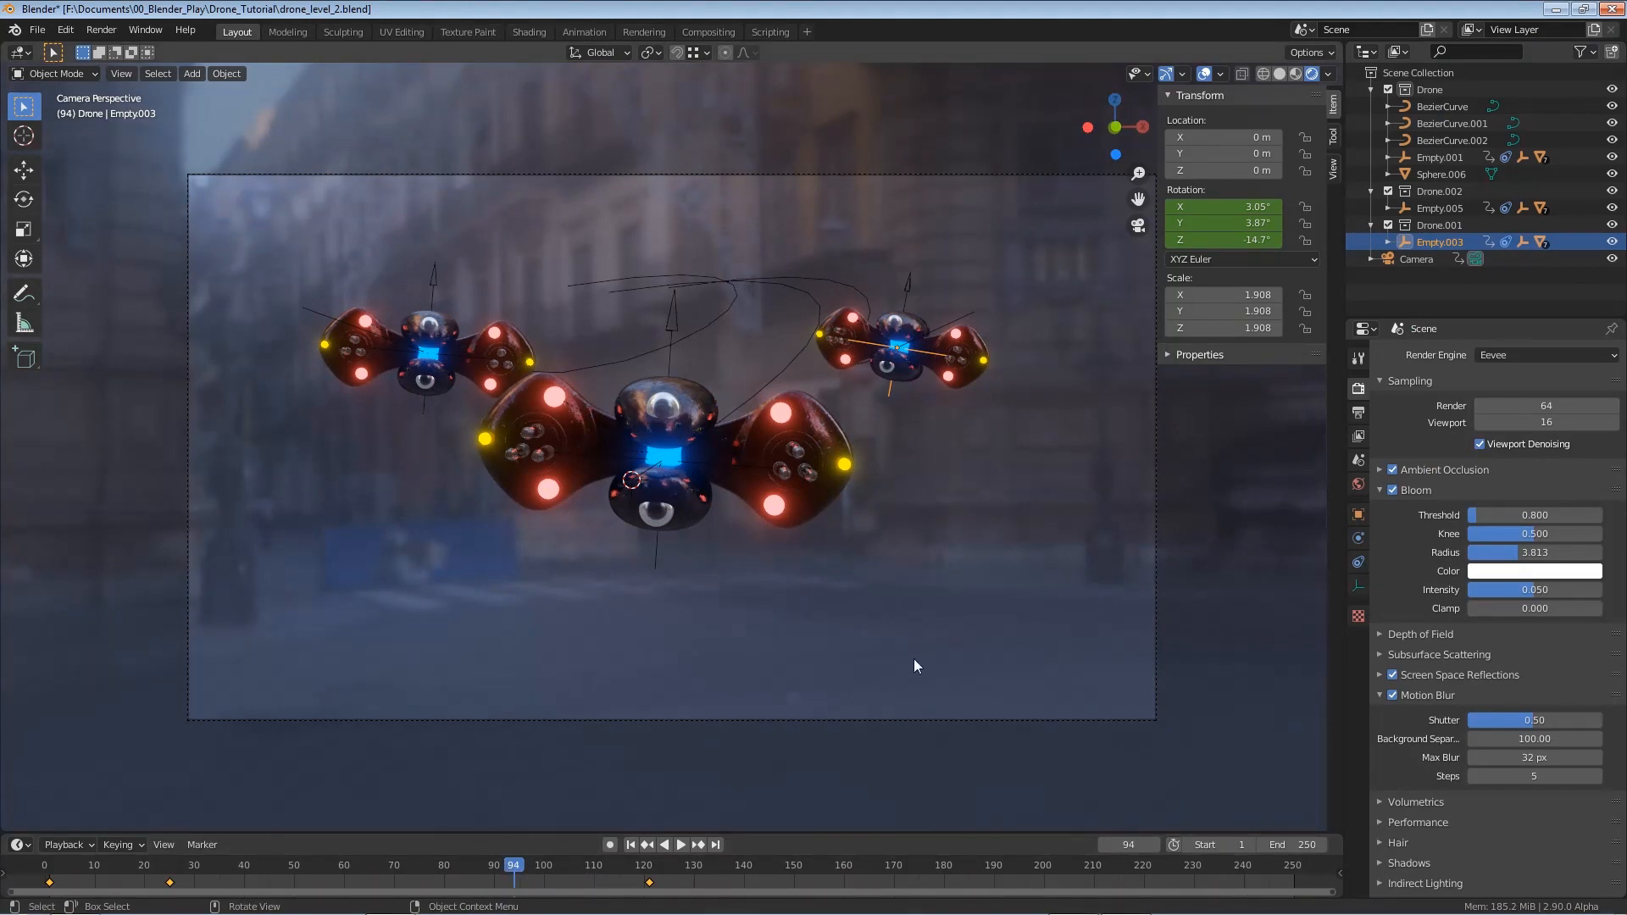
{"action": "key", "text": "F12"}
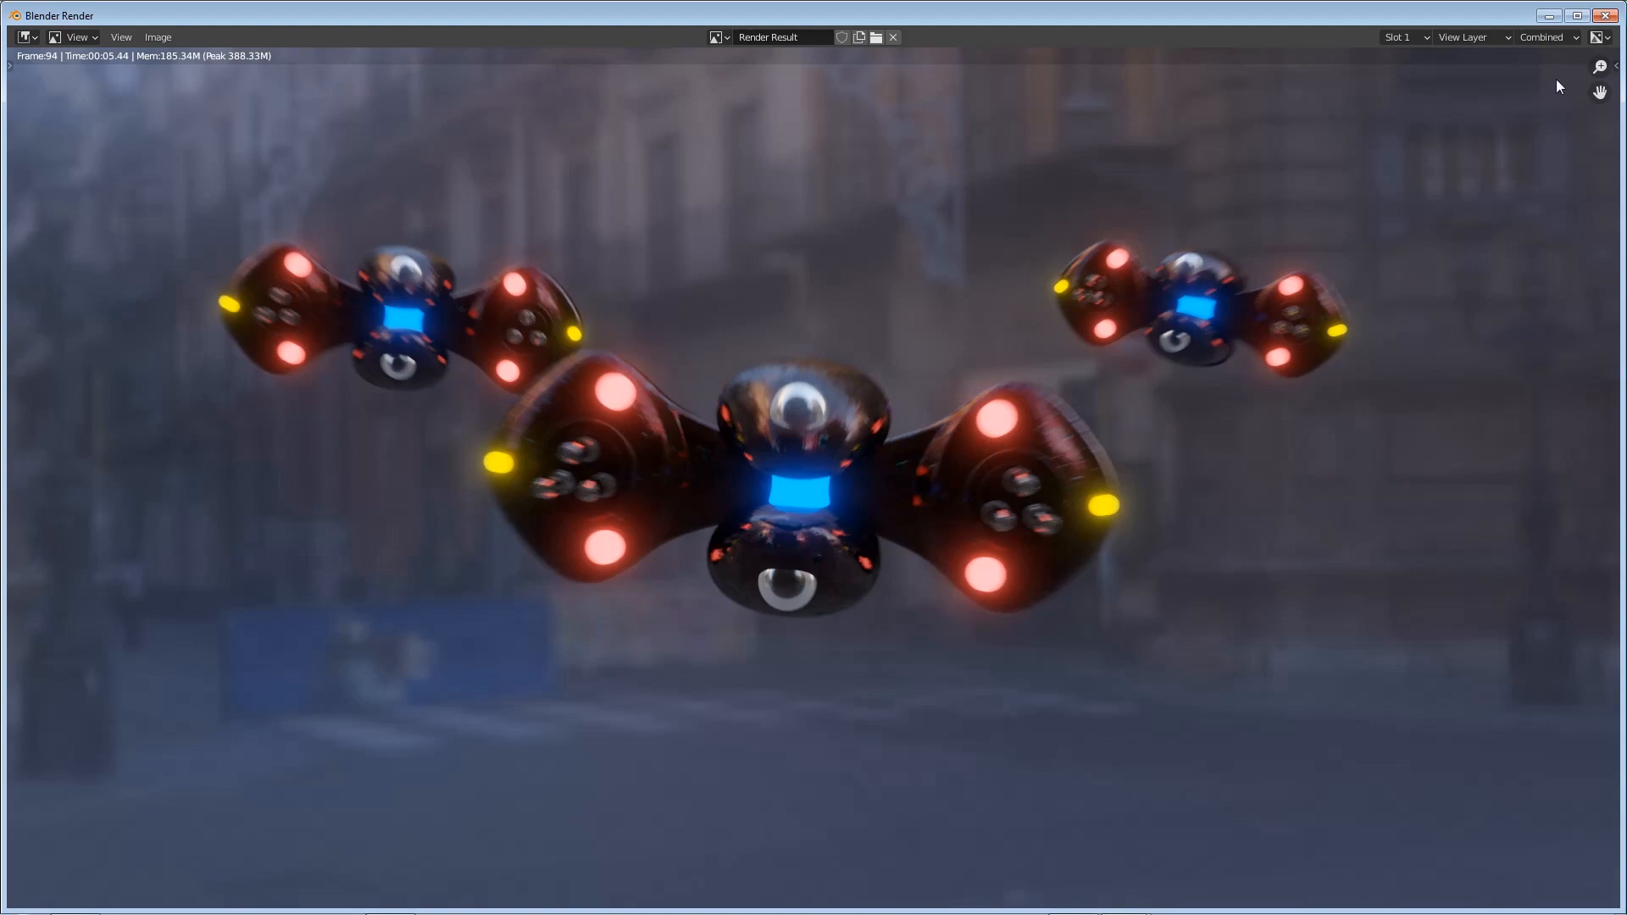
{"action": "key", "text": "Escape"}
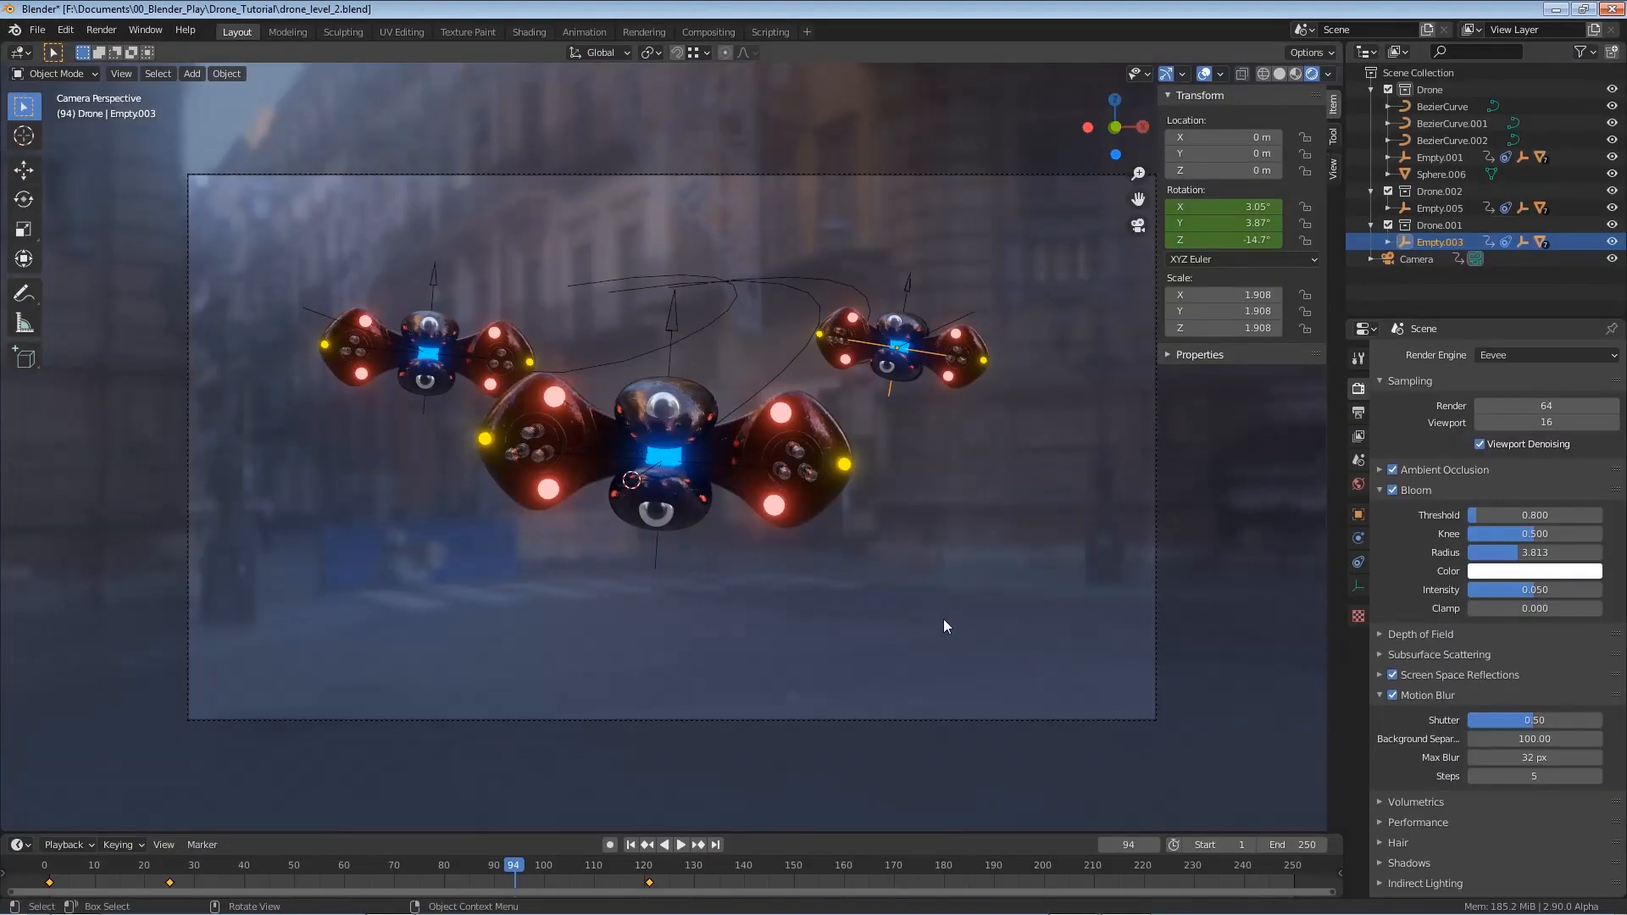
{"action": "left_click", "coordinate": [102, 30]}
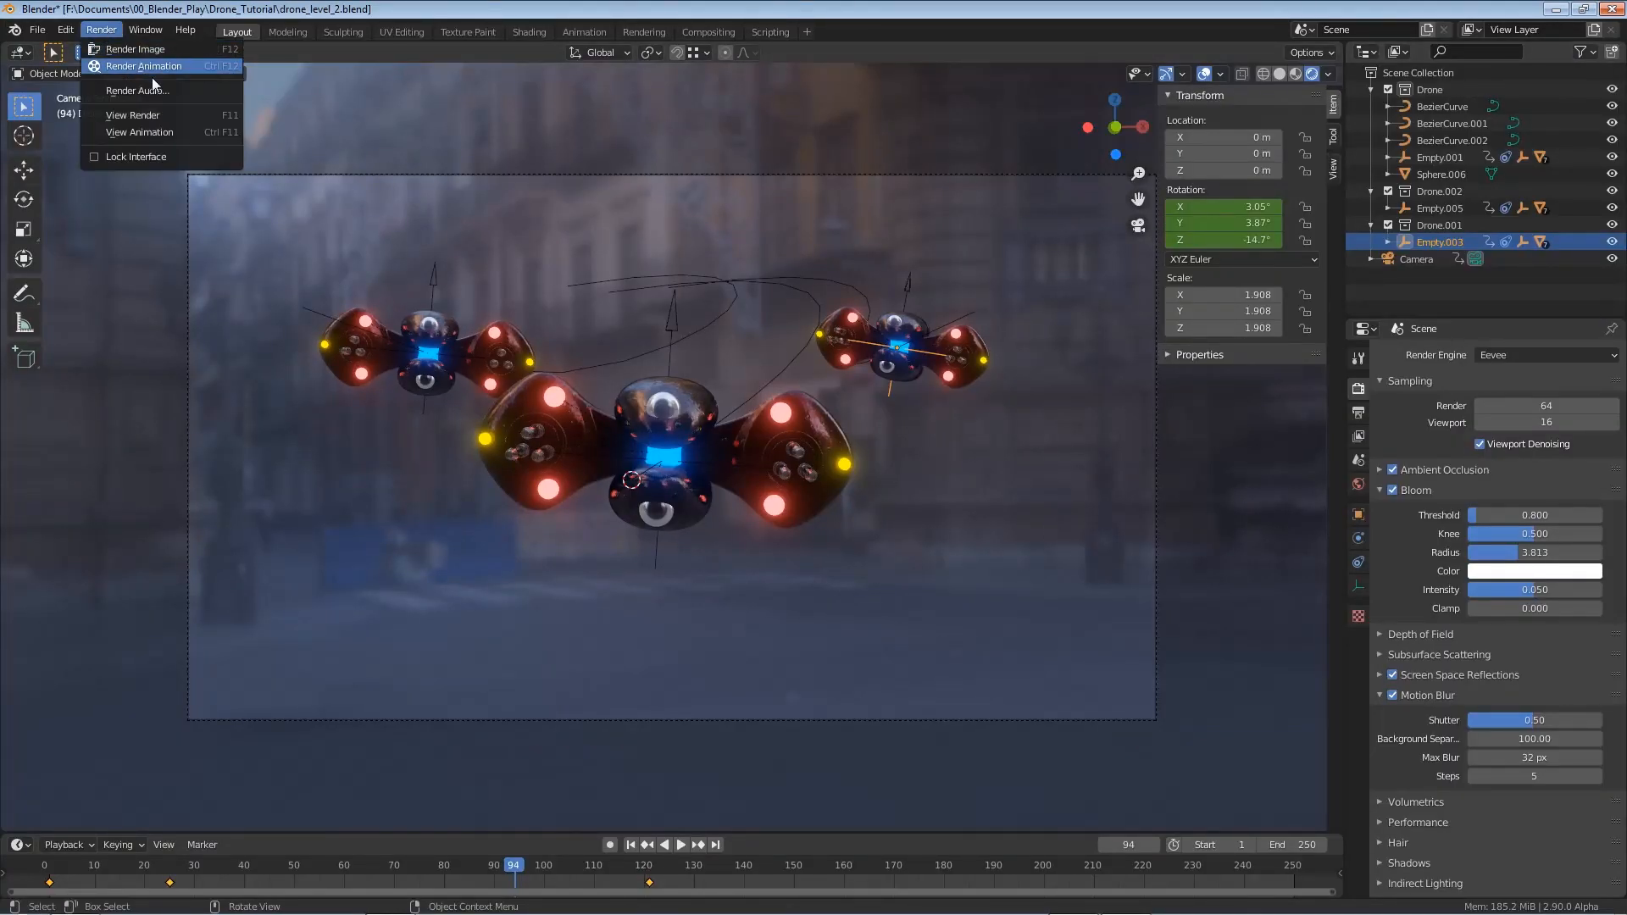
{"action": "key", "text": "ctrl+s"}
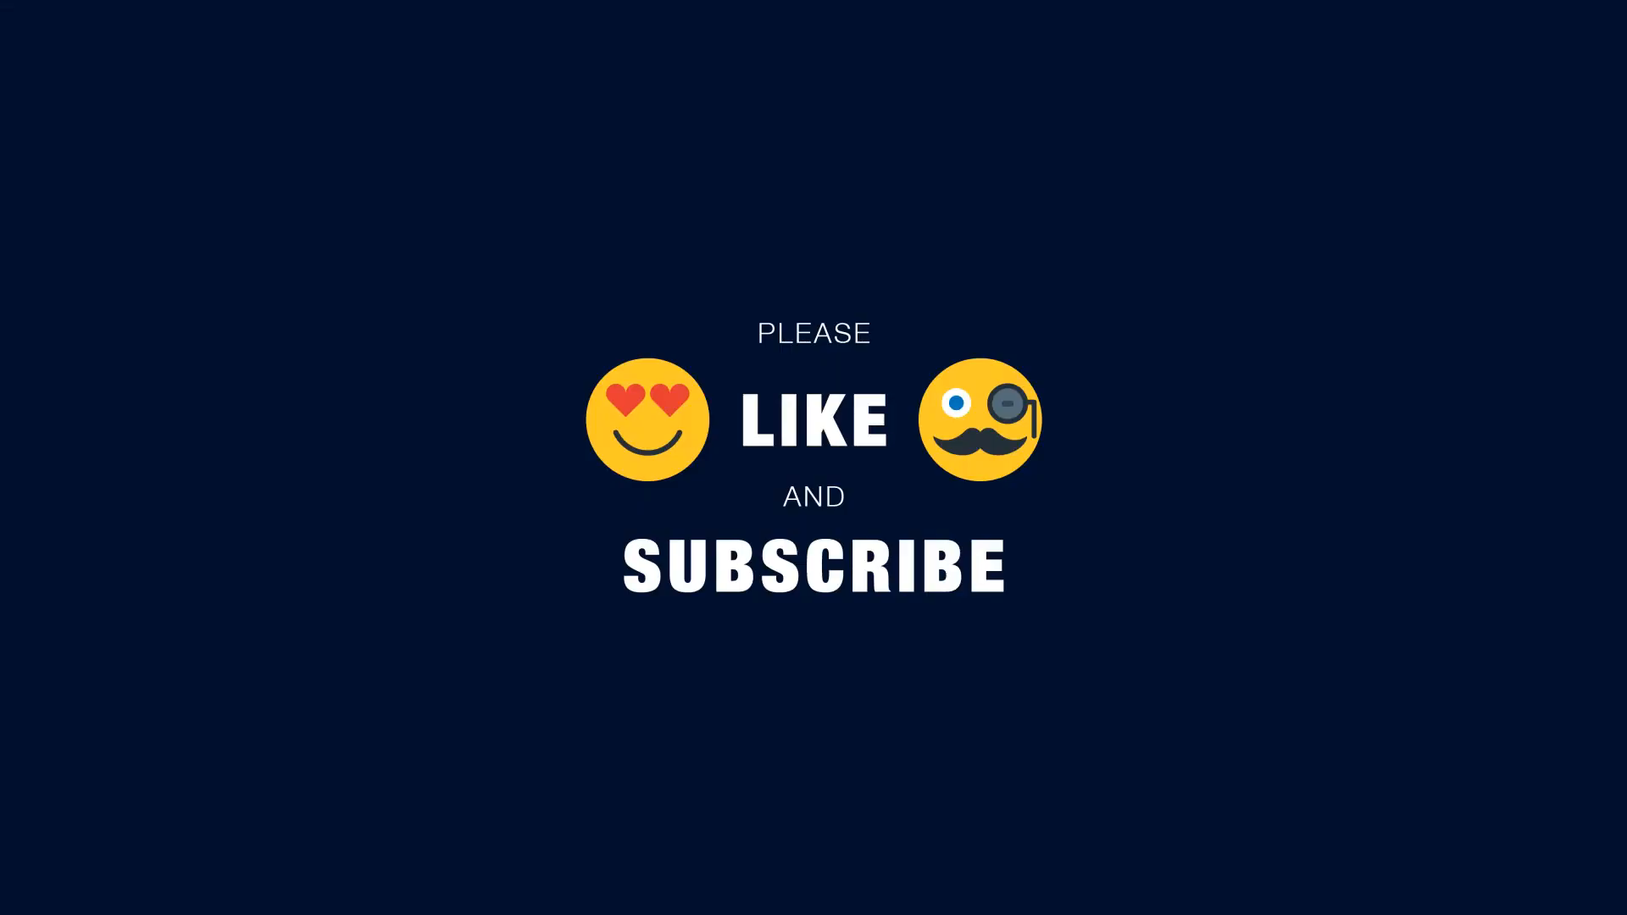